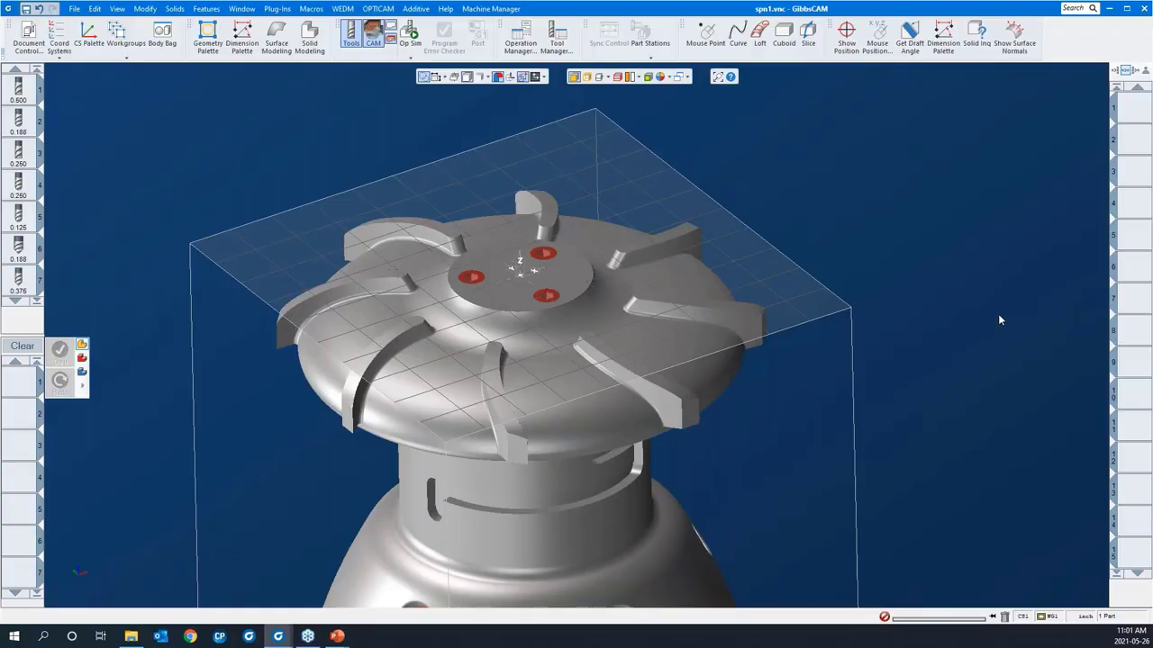
# Create a 5-axis process with the 1/8" ball mill (tool 5) and turn off 3D cutter radius compensation.
pyautogui.scroll(-2, 999, 314)
pyautogui.scroll(-2, 335, 205)
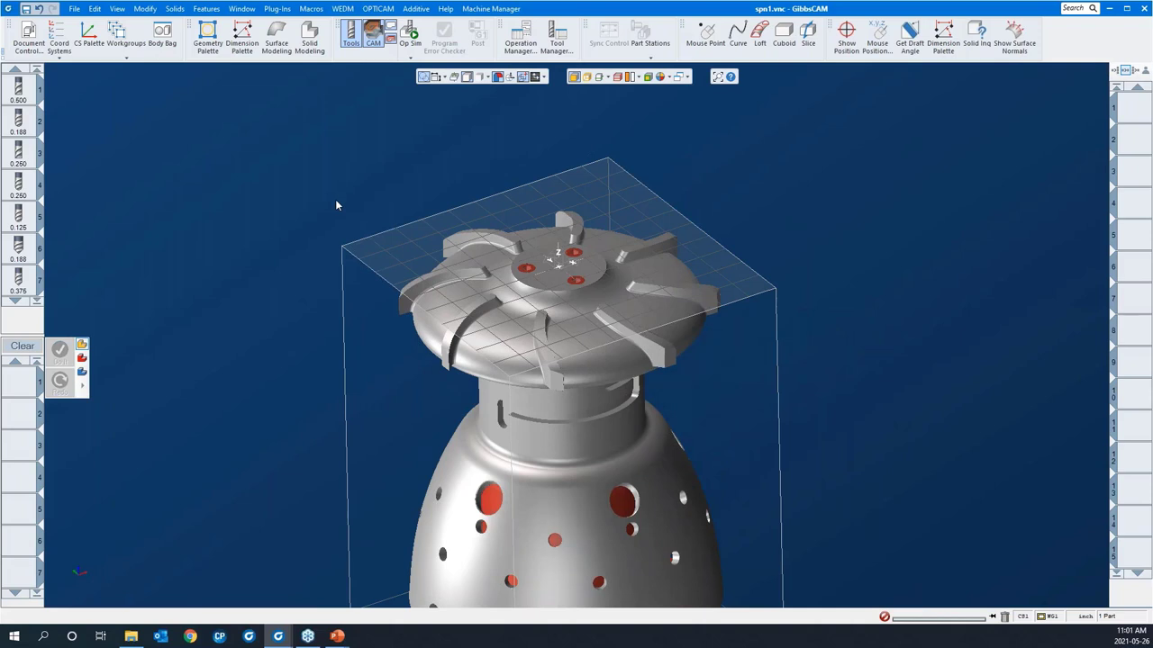
pyautogui.doubleClick(22, 390)
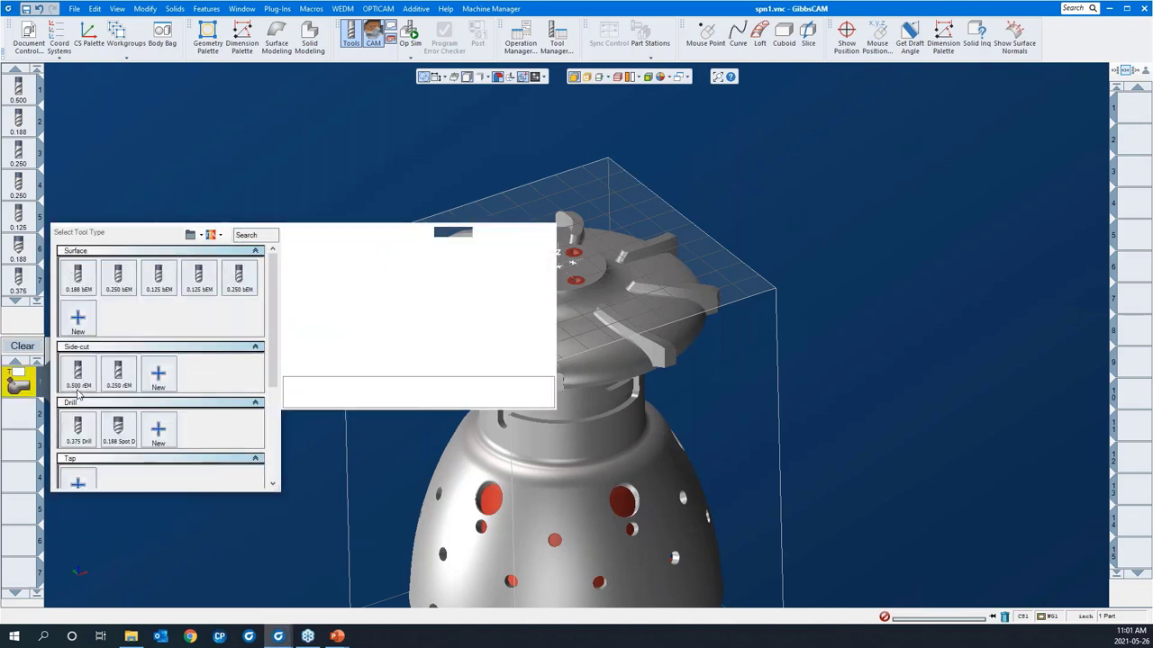
pyautogui.moveTo(158, 279)
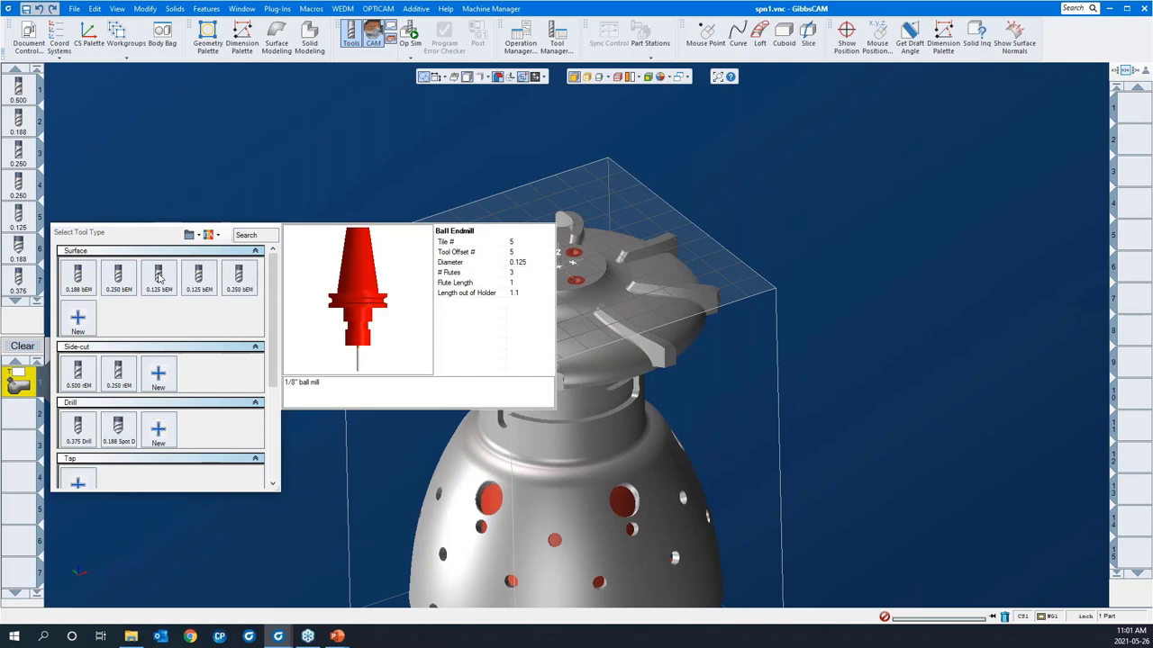
pyautogui.click(159, 278)
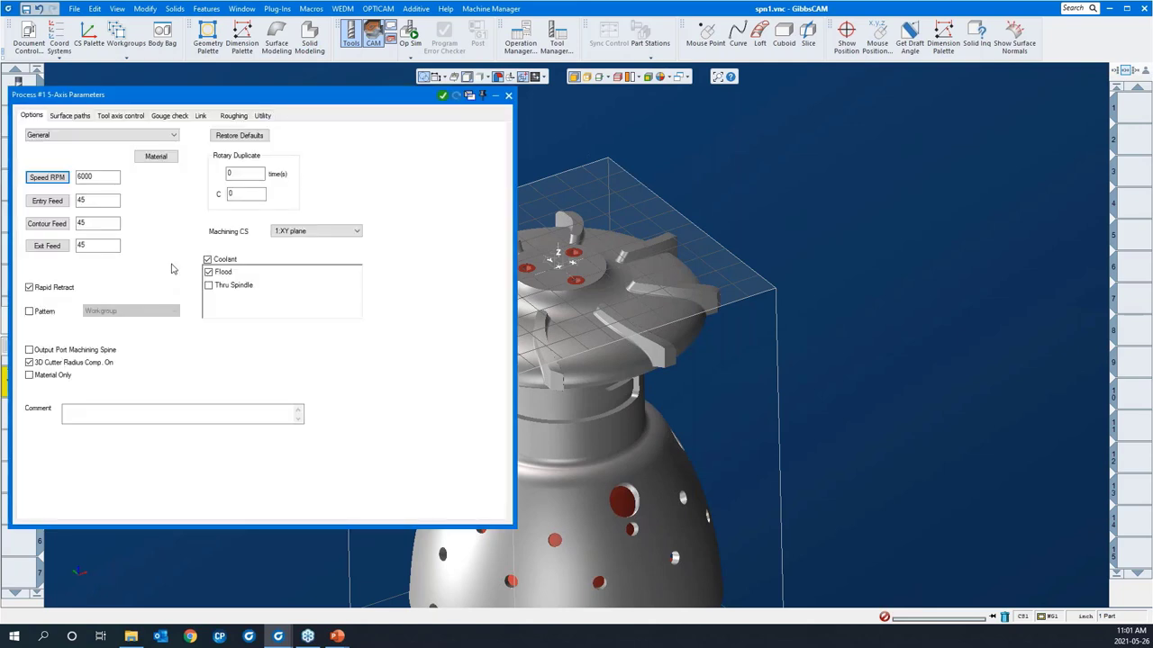
pyautogui.moveTo(202, 104); pyautogui.dragTo(326, 119)
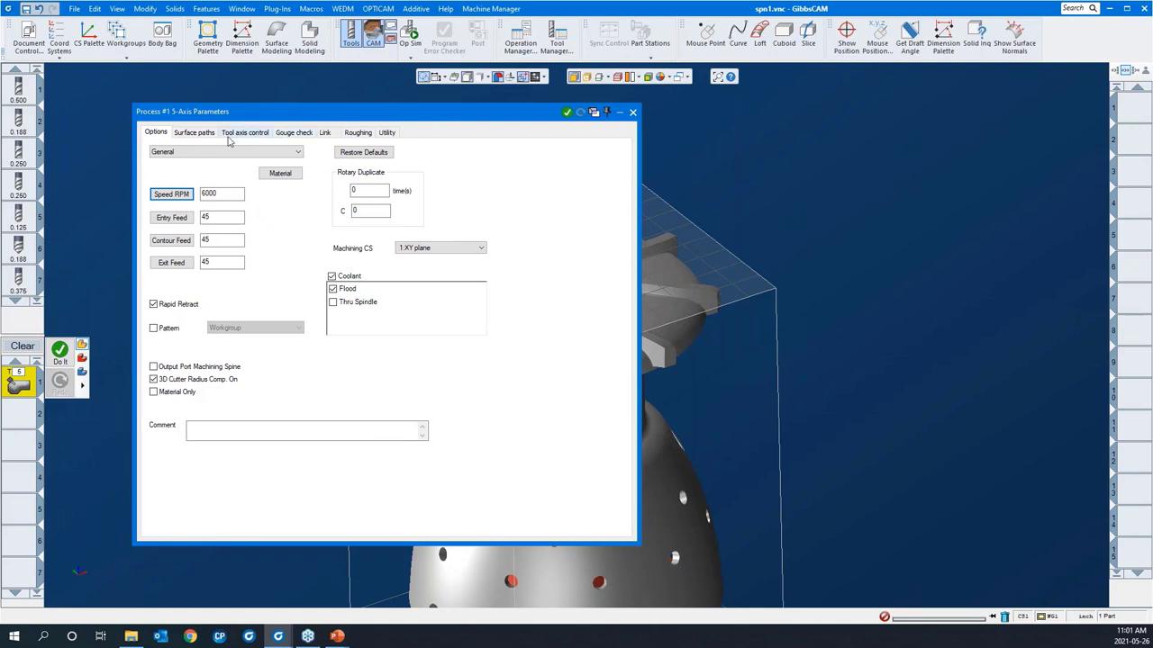
pyautogui.click(154, 380)
pyautogui.click(154, 380)
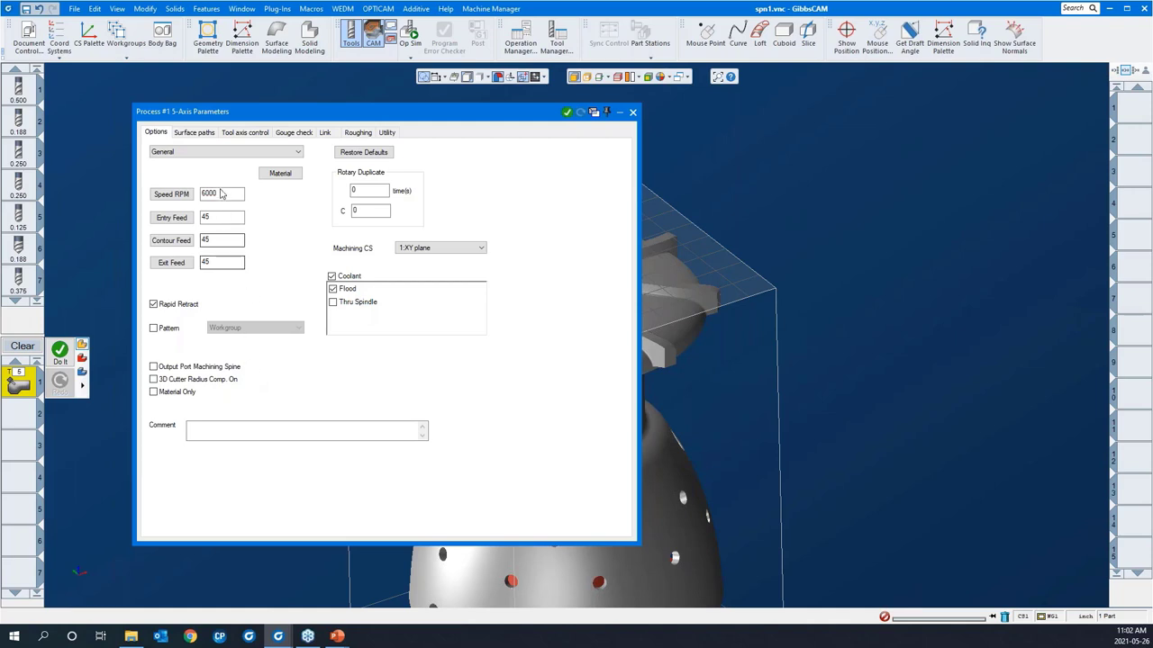
# Base the process's surface path calculation on Surfaces.
pyautogui.click(200, 136)
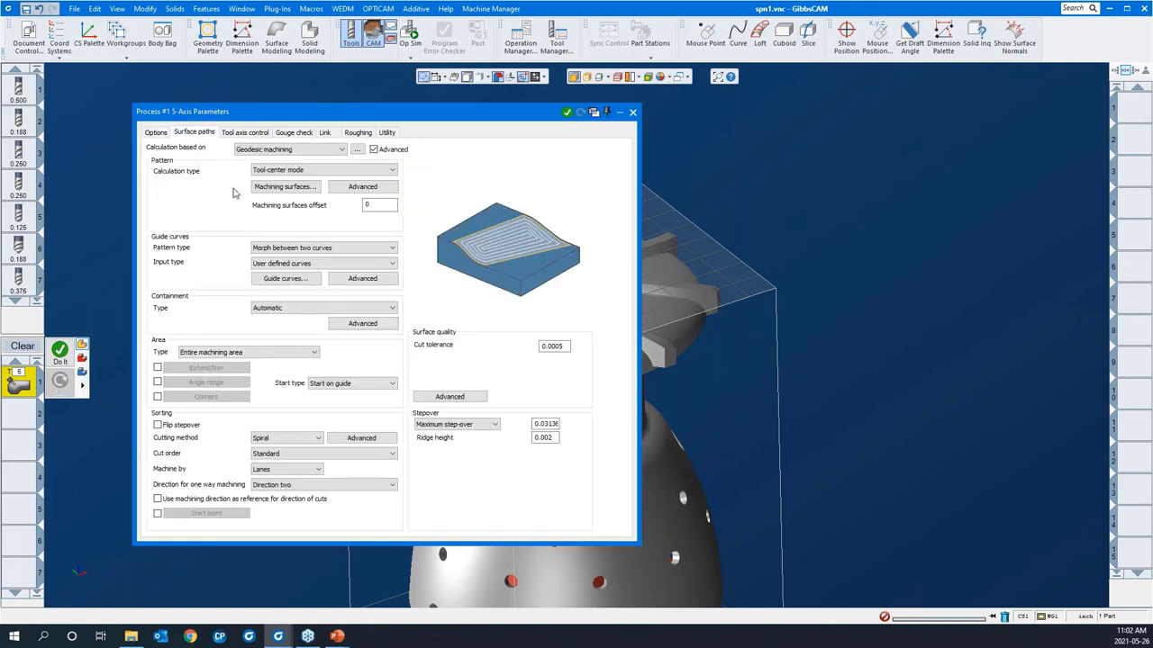
pyautogui.click(261, 186)
pyautogui.click(270, 150)
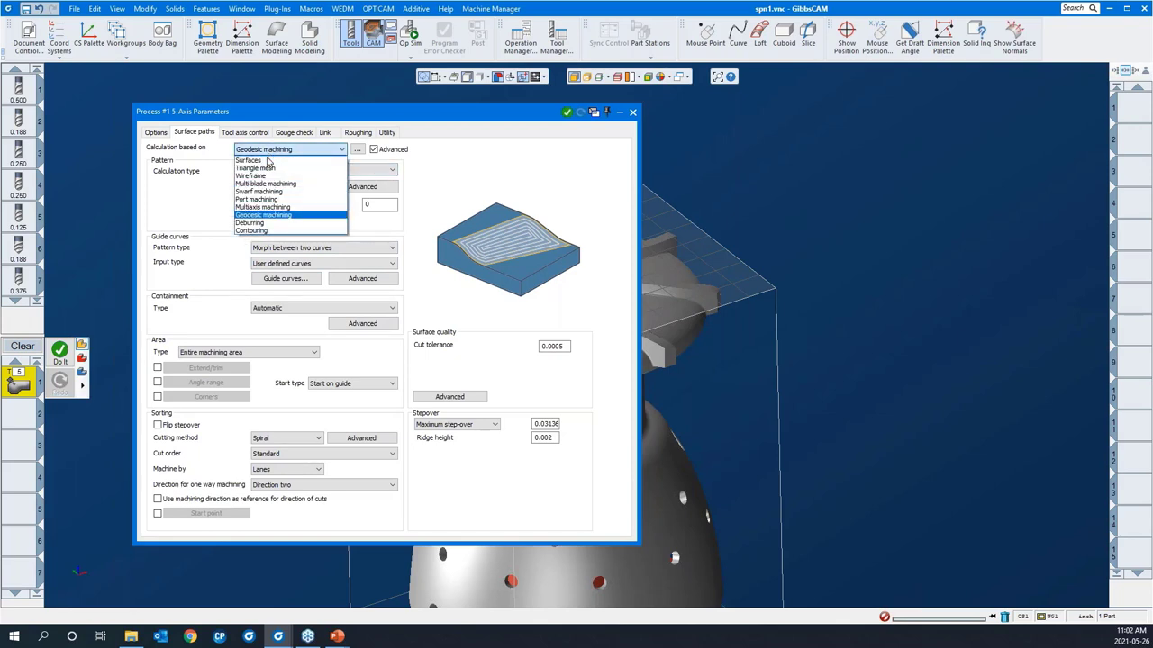
pyautogui.click(265, 160)
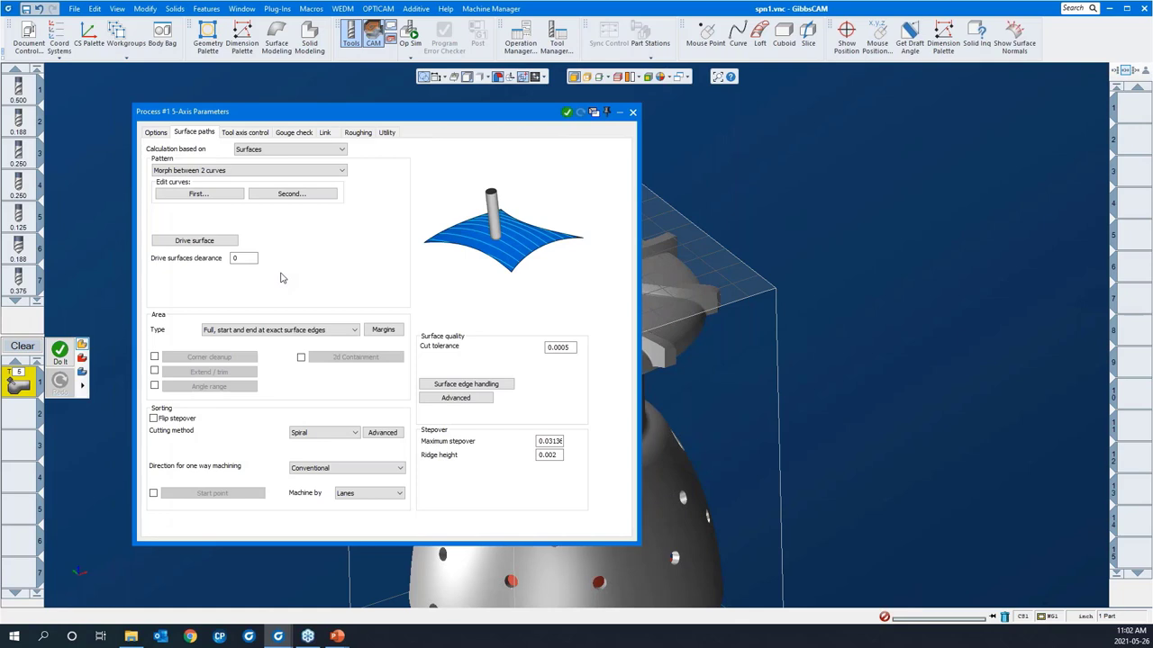
# Examine the drive surfaces clearance, cut tolerance, maximum stepover and ridge height settings of the surface path.
pyautogui.click(240, 259)
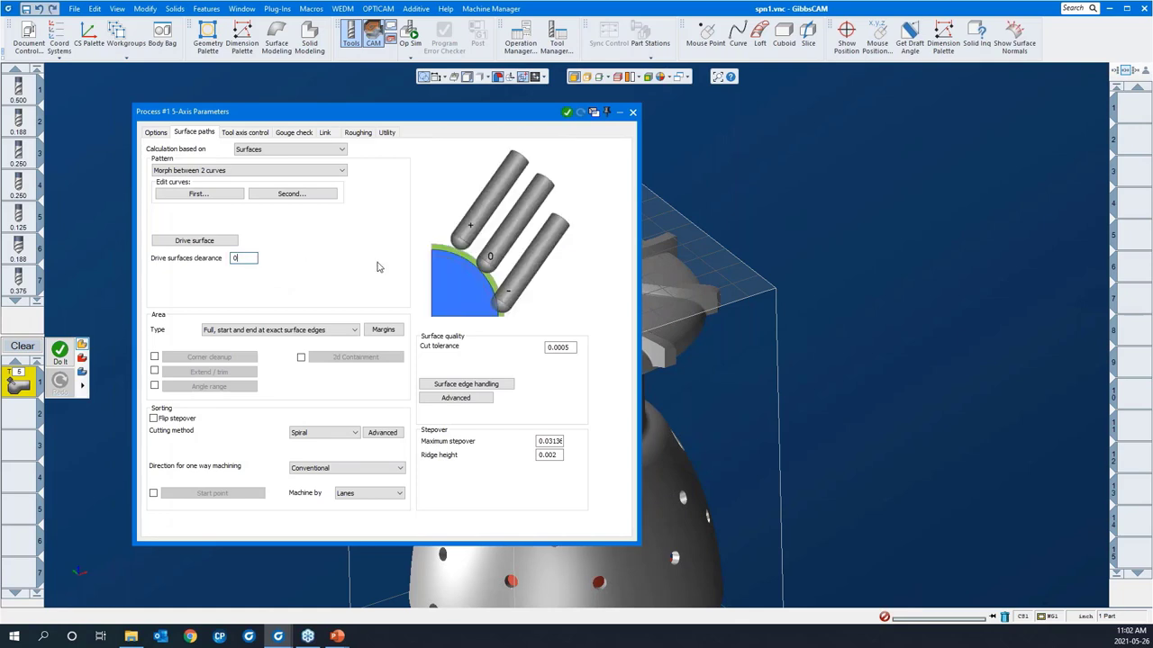
pyautogui.click(552, 349)
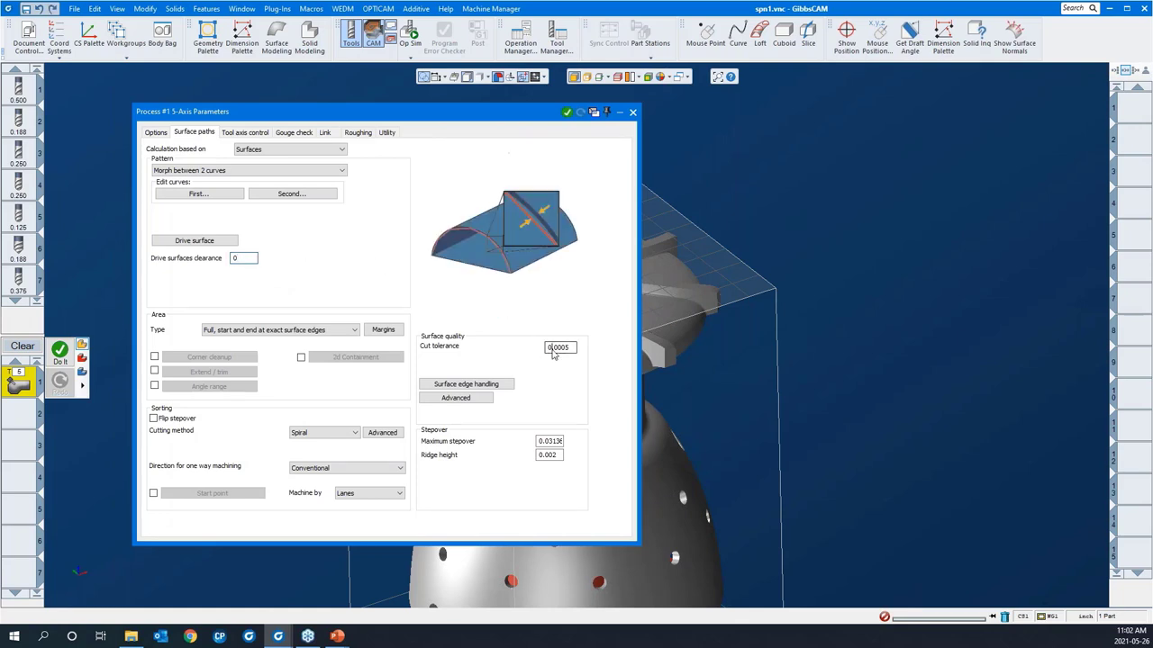
pyautogui.press('Tab')
pyautogui.press('Tab')
pyautogui.press('Tab')
pyautogui.press('Tab')
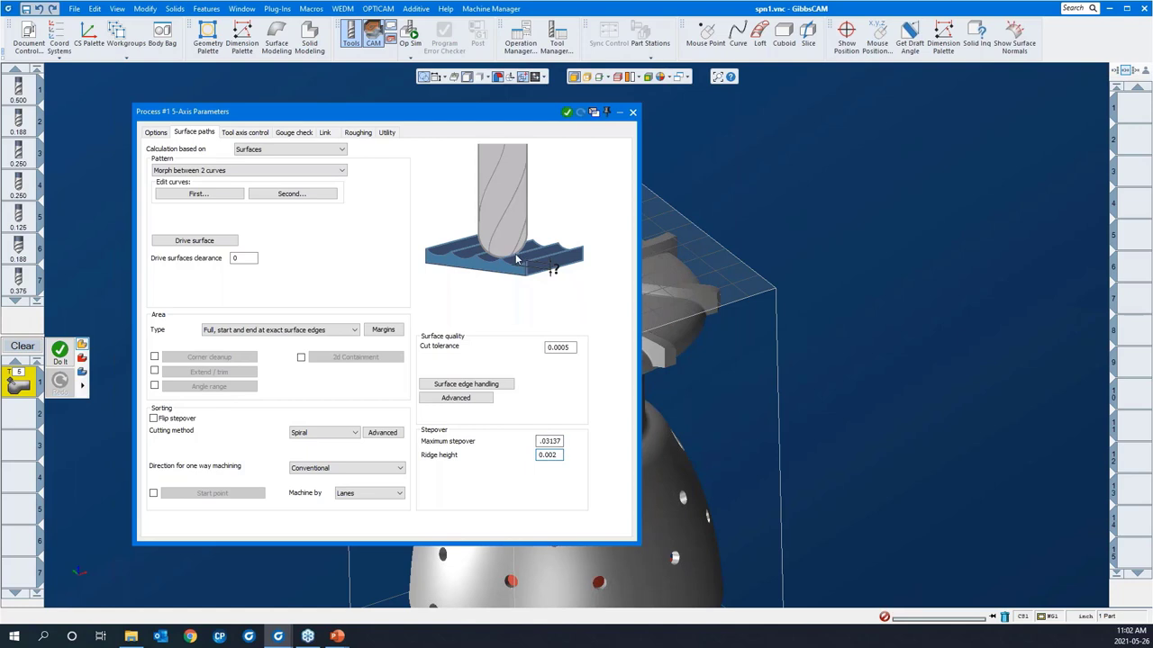
# Set the tool axis output format to 5 Axis.
pyautogui.click(245, 132)
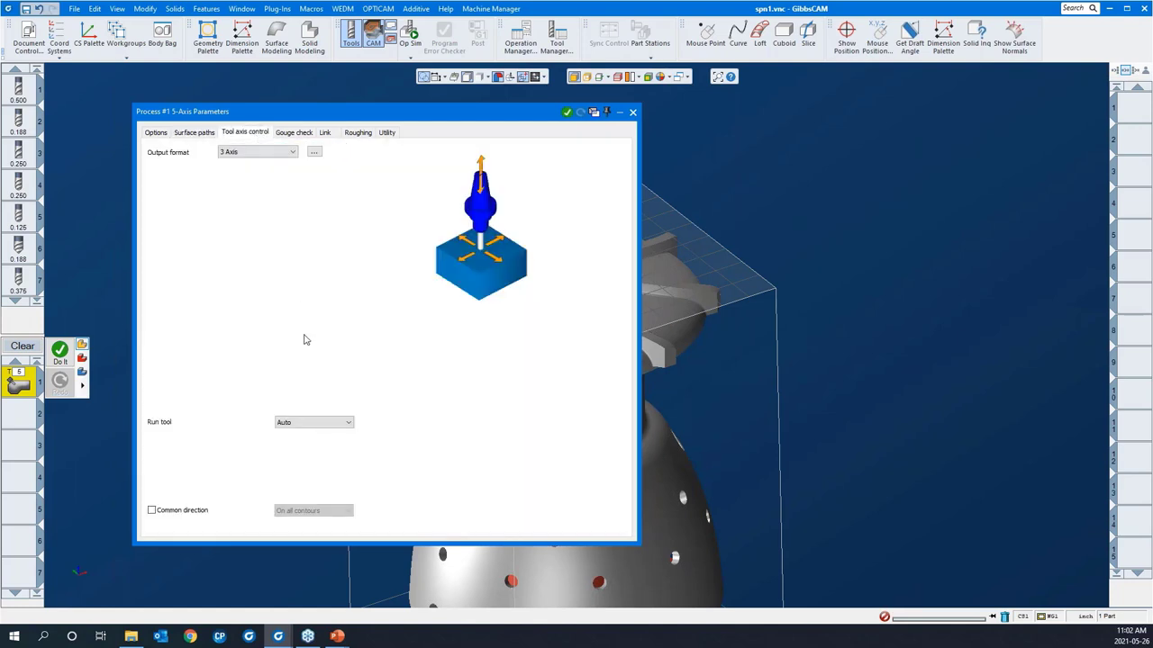
pyautogui.click(262, 156)
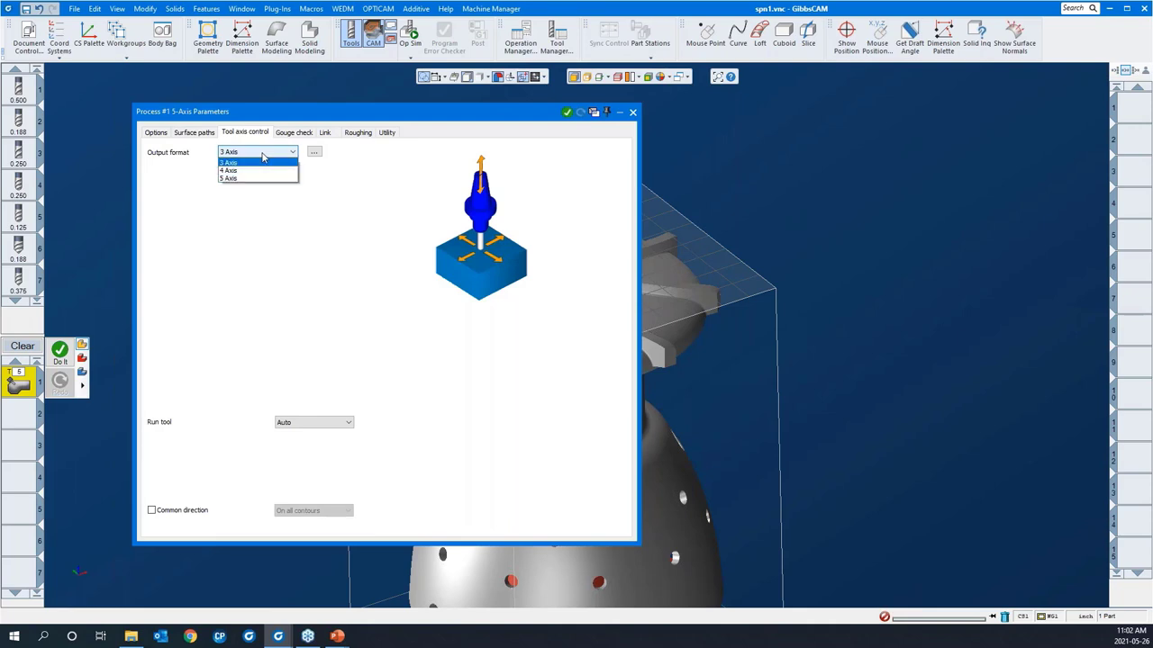
pyautogui.click(262, 179)
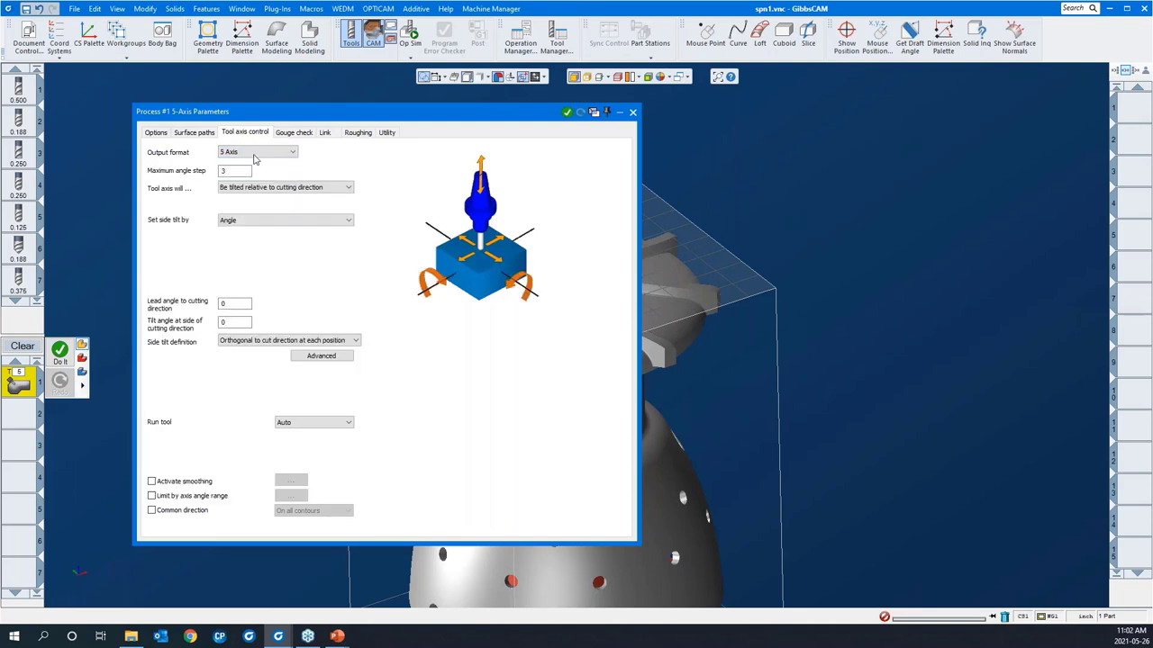
pyautogui.click(255, 159)
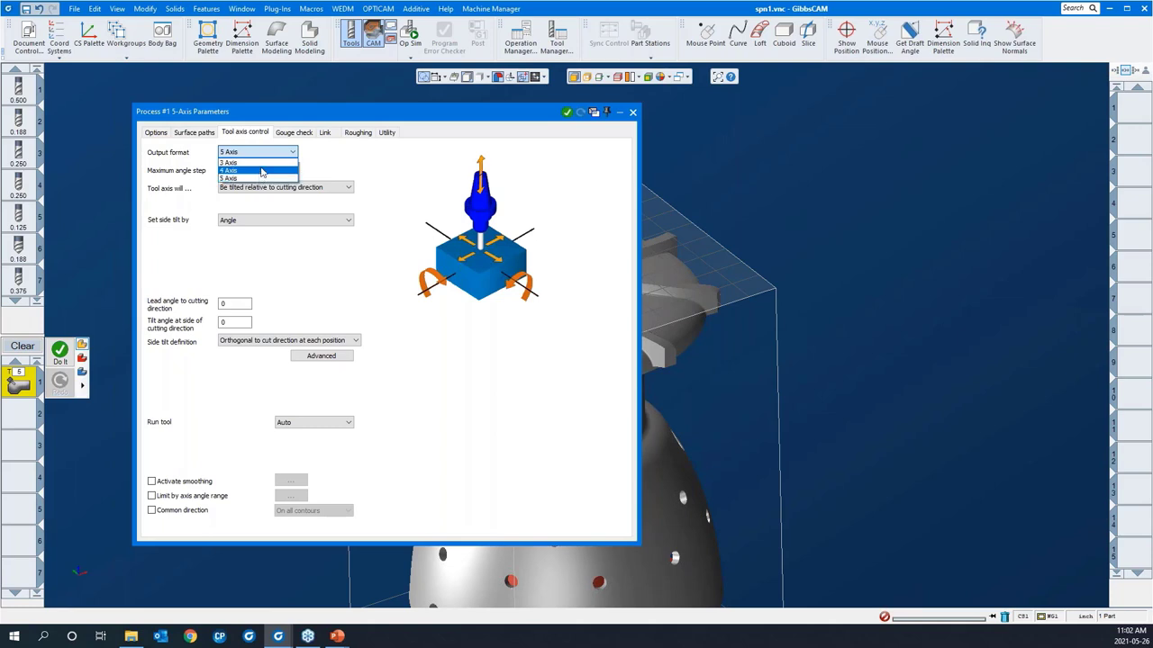
pyautogui.click(347, 169)
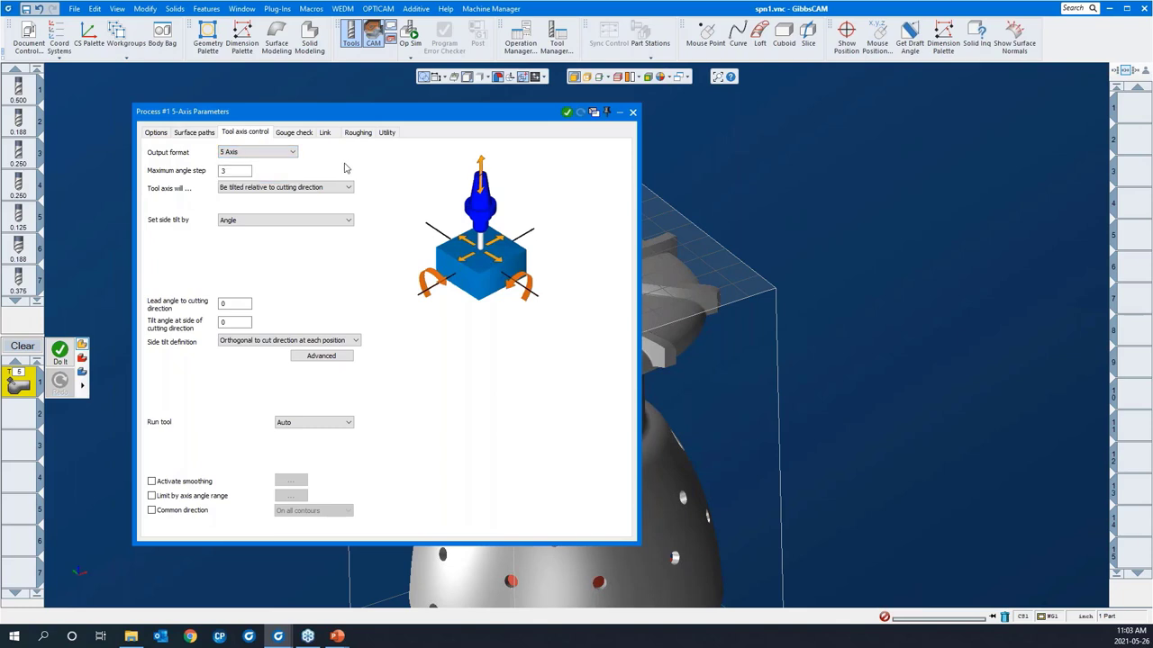
# Examine the patterns offered for Surfaces, and base the calculation on Triangle mesh to examine its patterns.
pyautogui.click(195, 133)
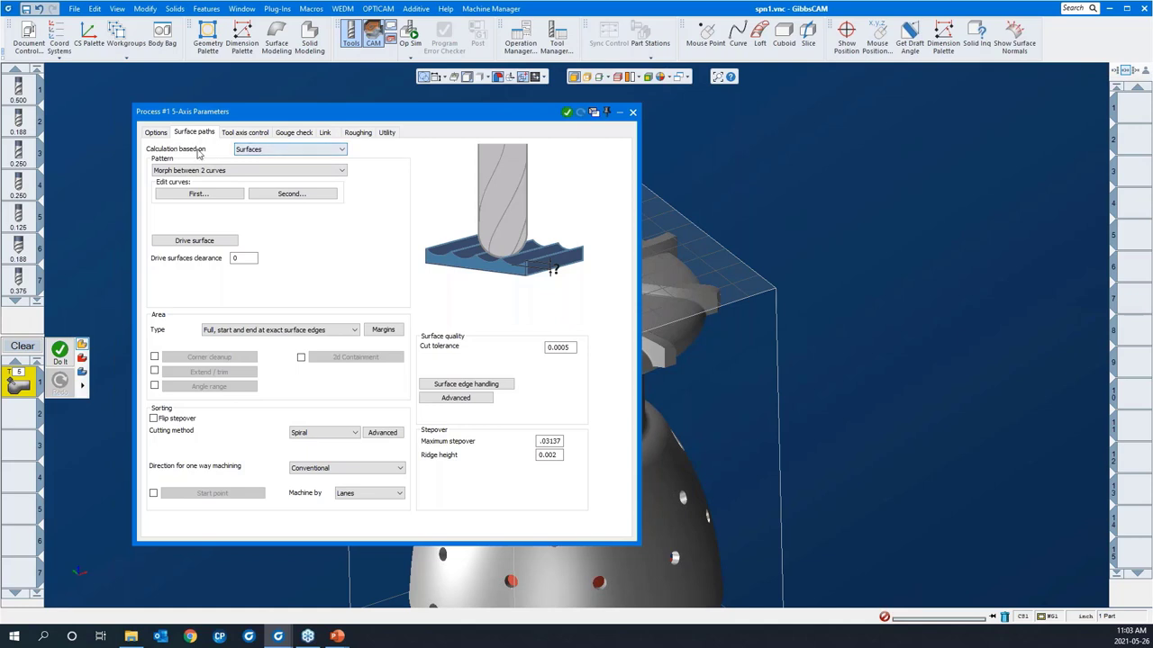
pyautogui.click(257, 171)
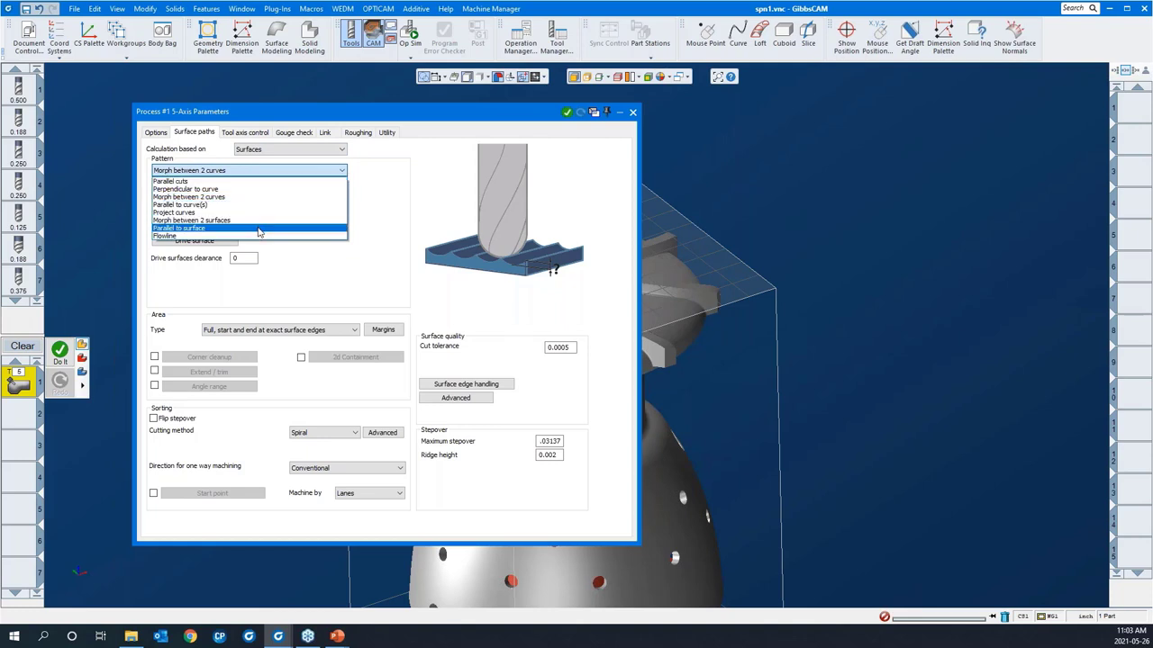
pyautogui.click(288, 150)
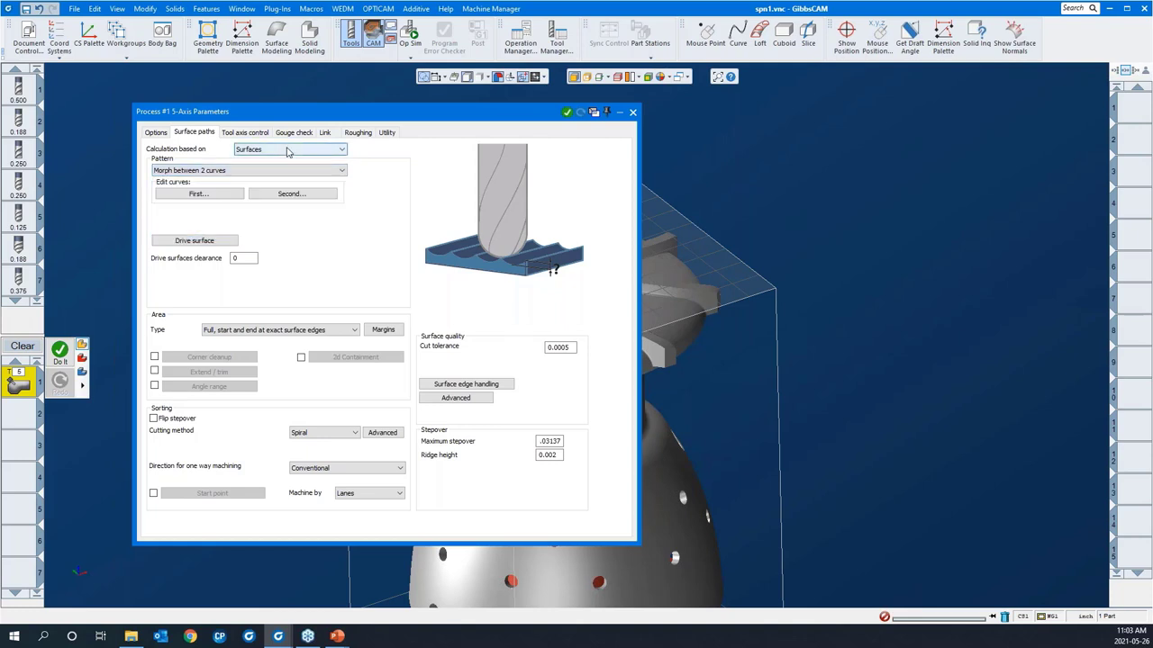
pyautogui.click(288, 150)
pyautogui.click(284, 170)
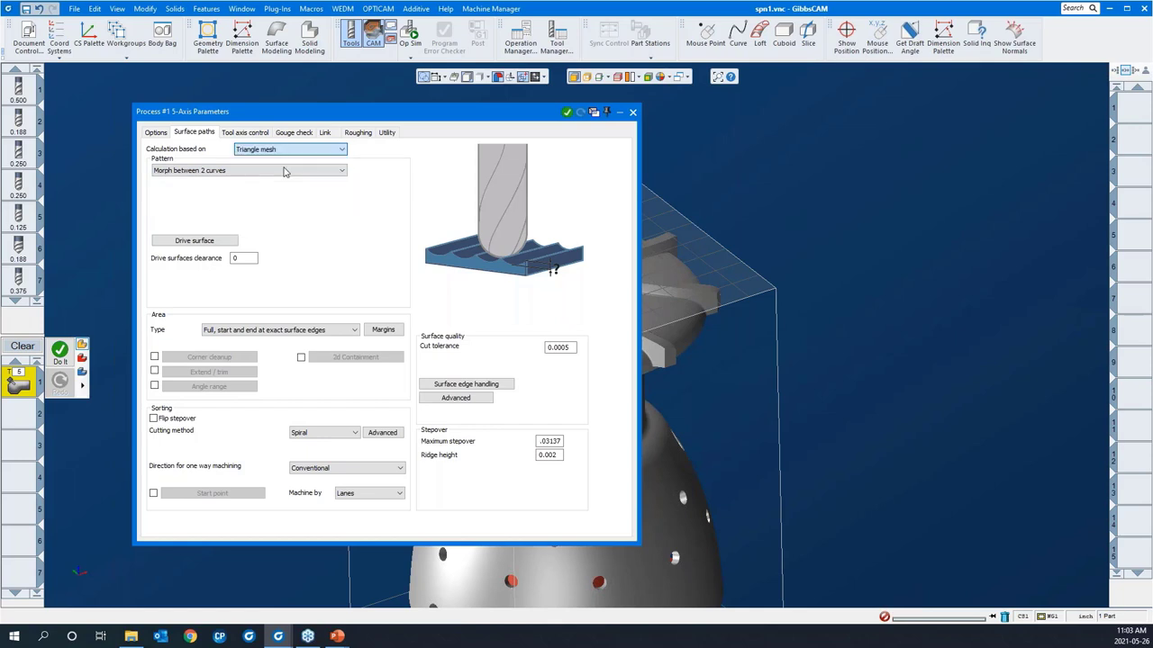
pyautogui.click(226, 173)
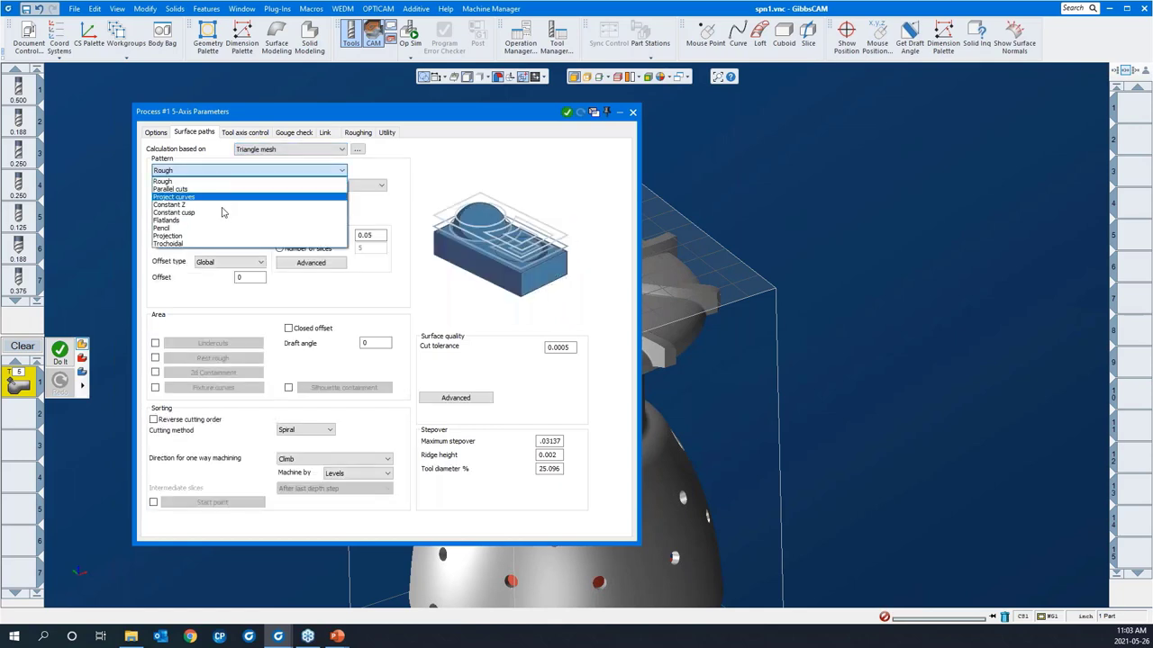
# Base the surface path calculation on Wireframe and examine its available patterns.
pyautogui.click(250, 149)
pyautogui.click(250, 151)
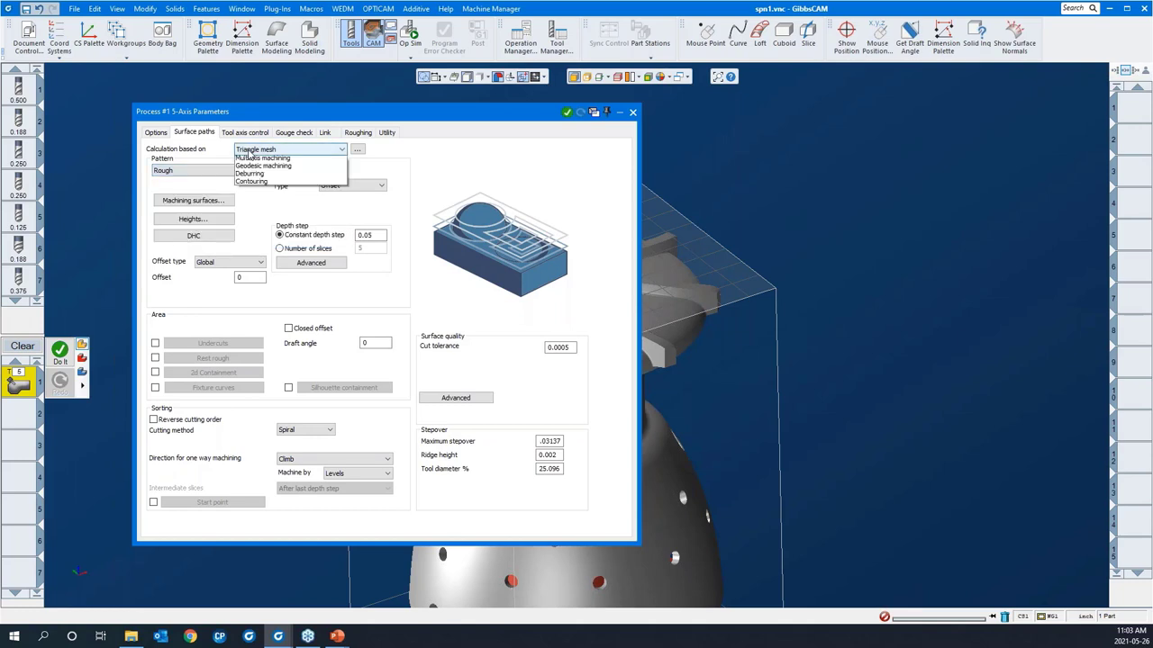
pyautogui.click(250, 180)
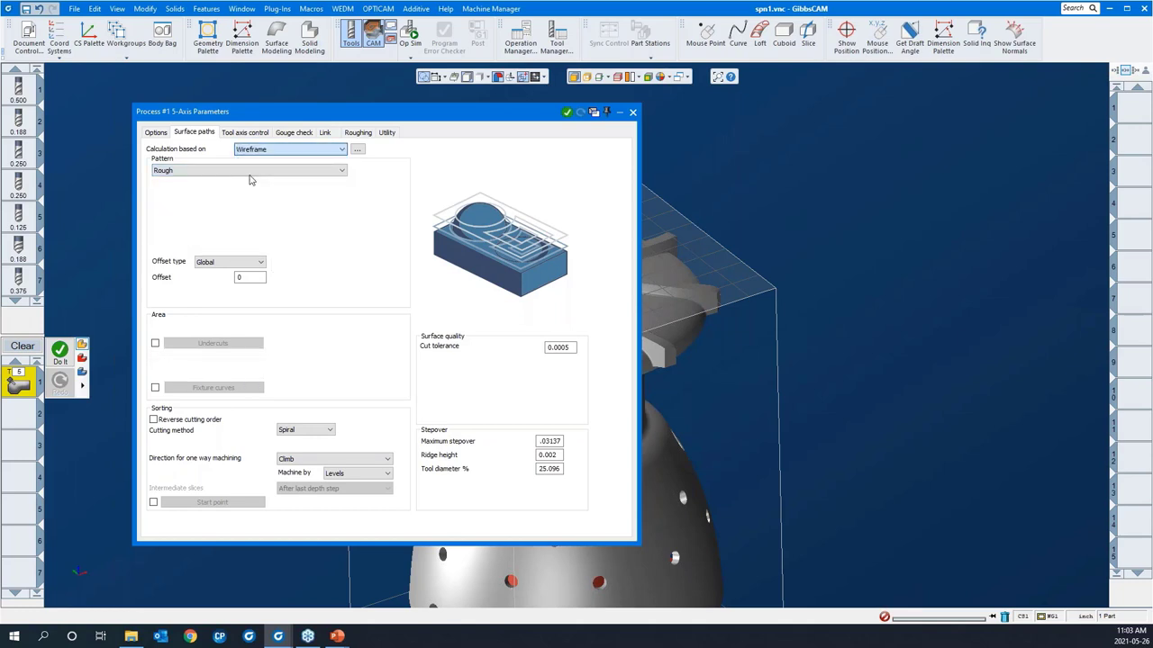
pyautogui.click(253, 175)
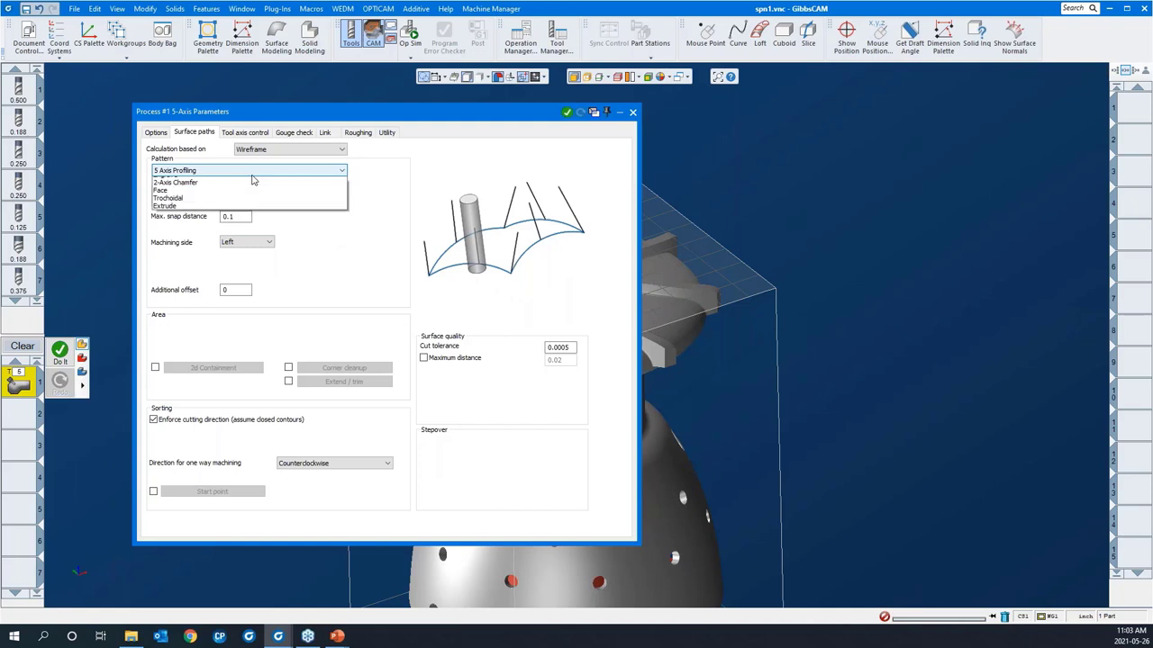
pyautogui.click(377, 197)
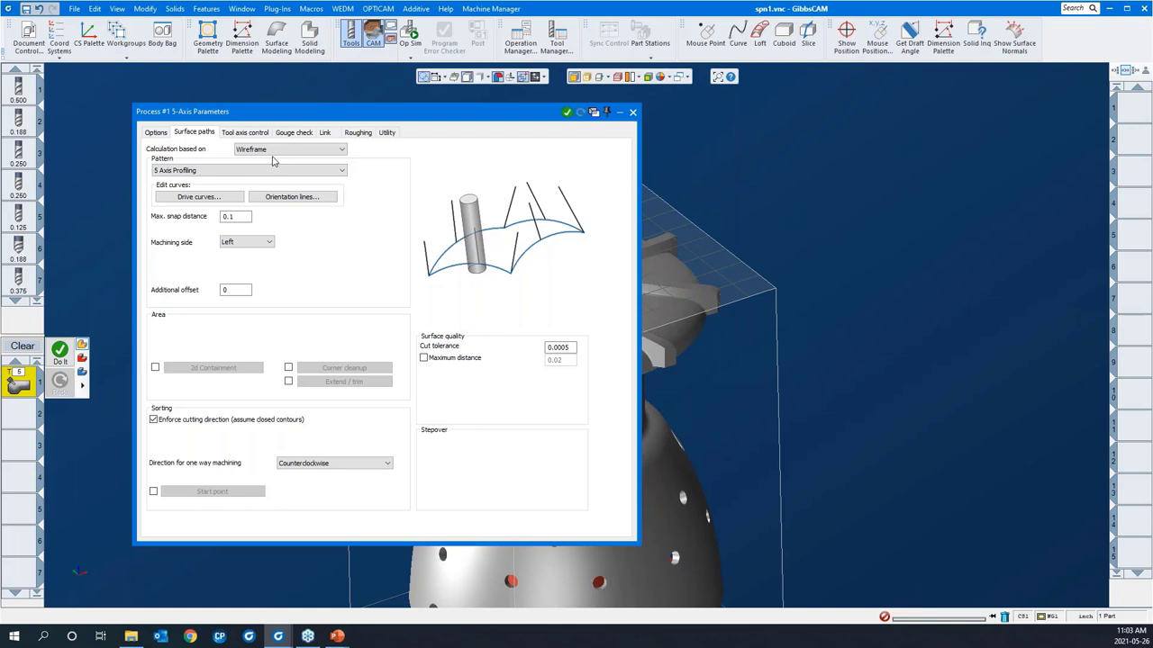
# Examine the list of 5-axis process presets and keep General.
pyautogui.click(156, 133)
pyautogui.click(175, 151)
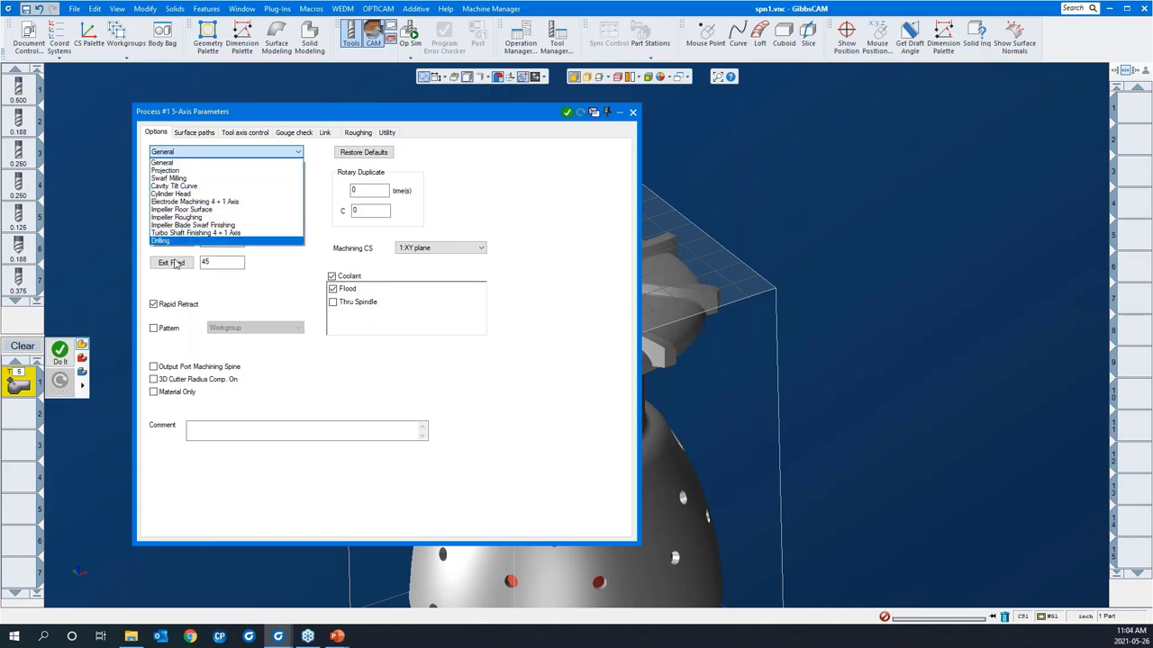
pyautogui.click(188, 164)
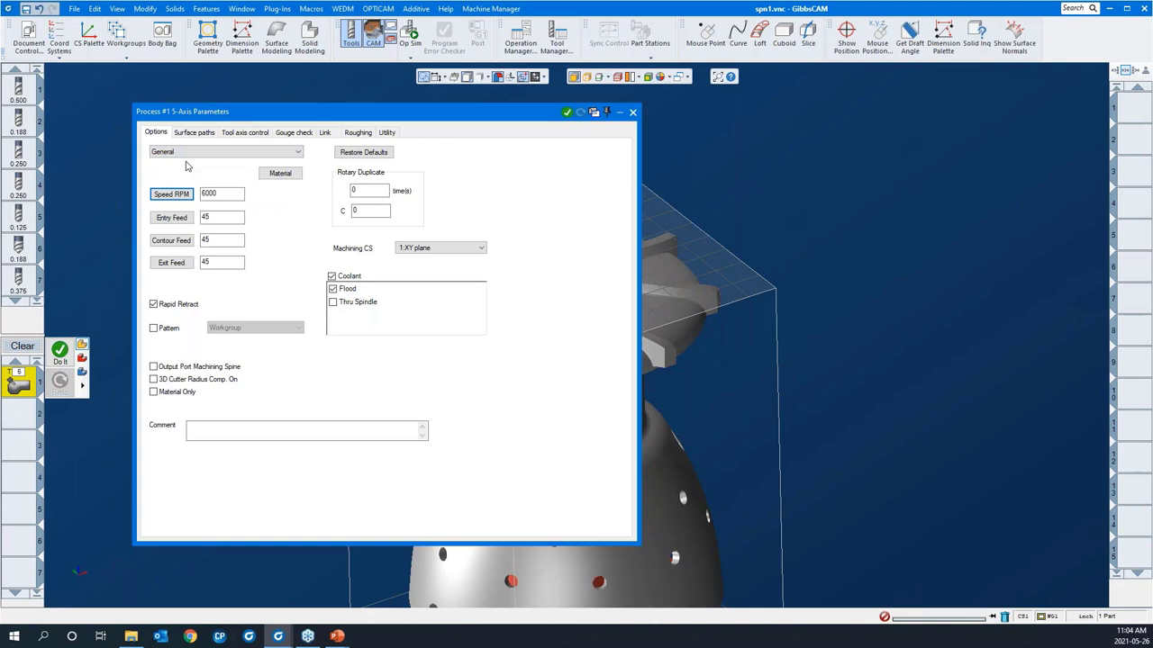
# Uncover the part model beside the process parameters and base the surface path calculation on Surfaces again.
pyautogui.moveTo(257, 115); pyautogui.dragTo(619, 120)
pyautogui.moveTo(229, 205); pyautogui.dragTo(359, 181, button='middle')
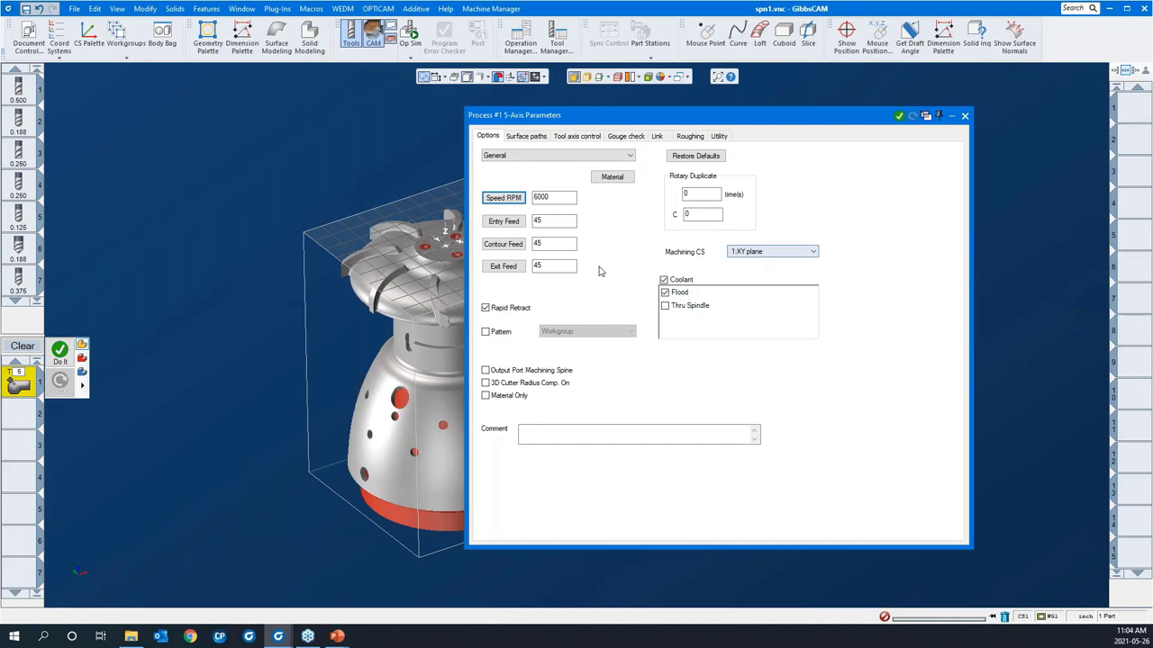
pyautogui.click(520, 137)
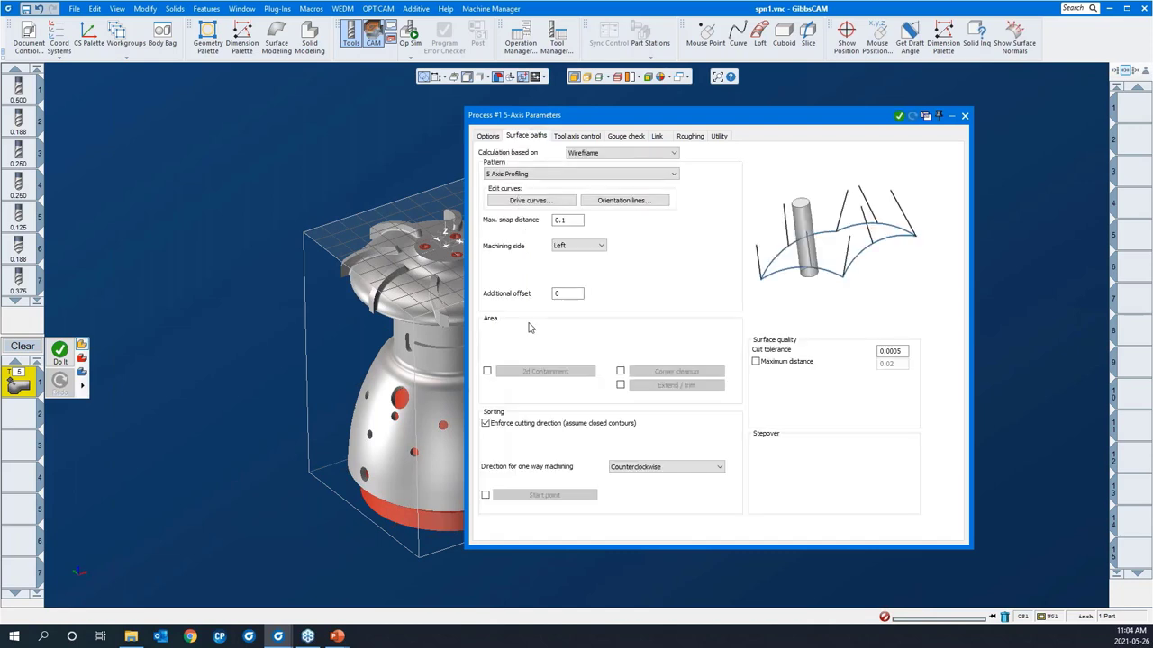
pyautogui.click(594, 153)
pyautogui.click(583, 164)
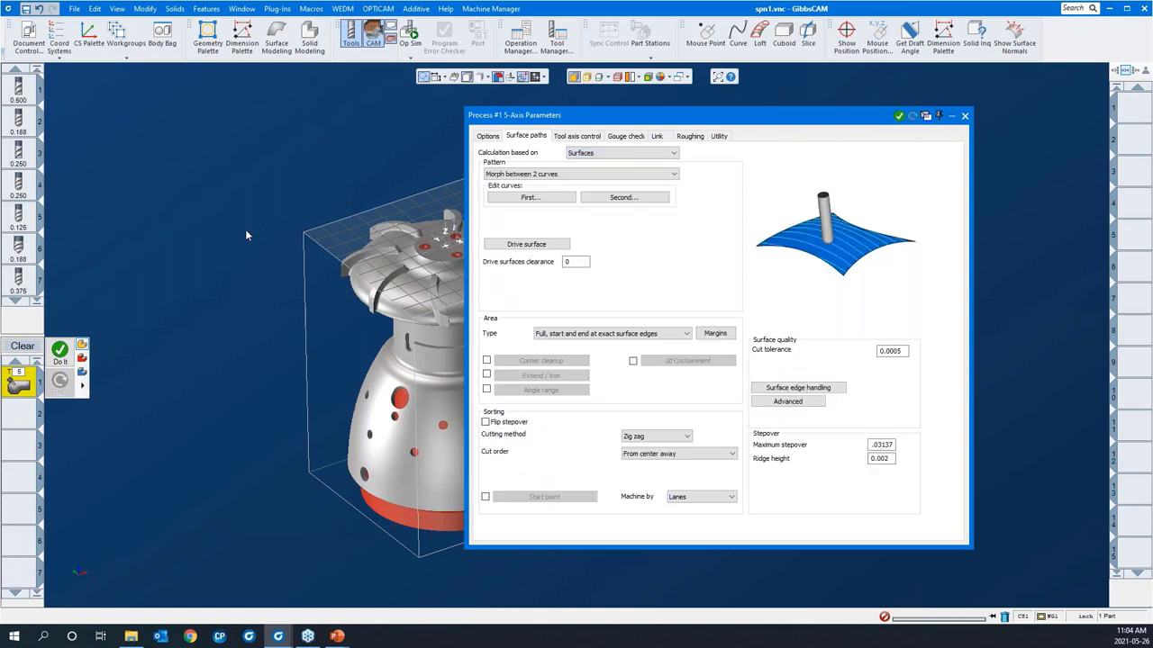
# Display the solid's edges in an isometric view and frame the bladed disc at the top of the part.
pyautogui.scroll(-2, 243, 235)
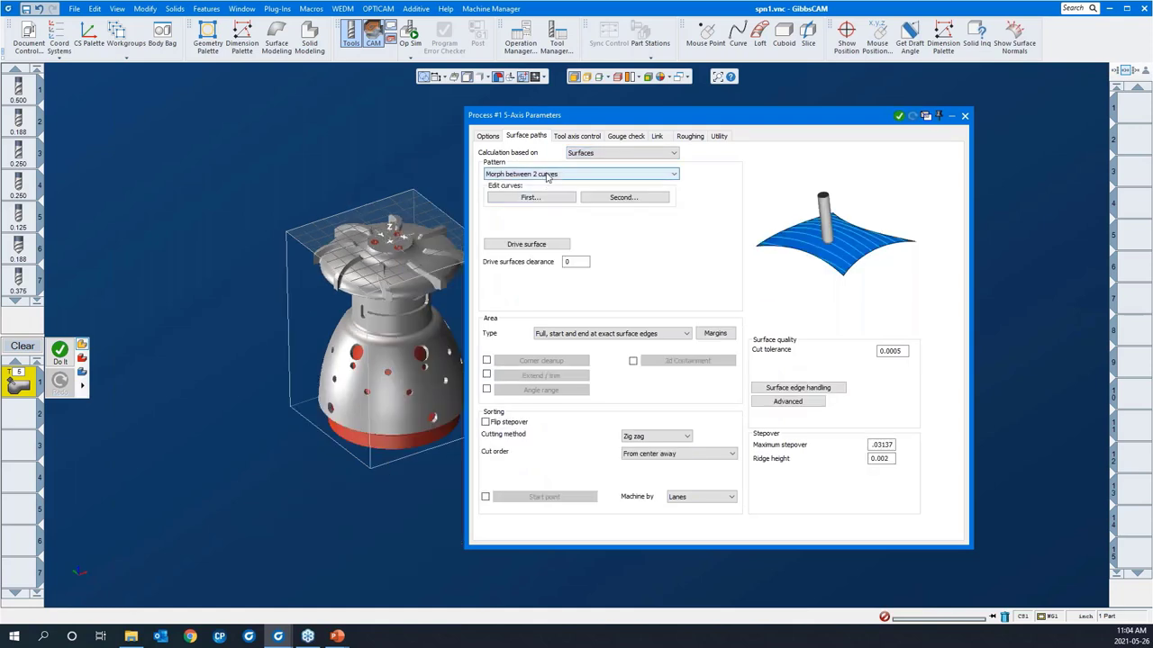
pyautogui.click(585, 76)
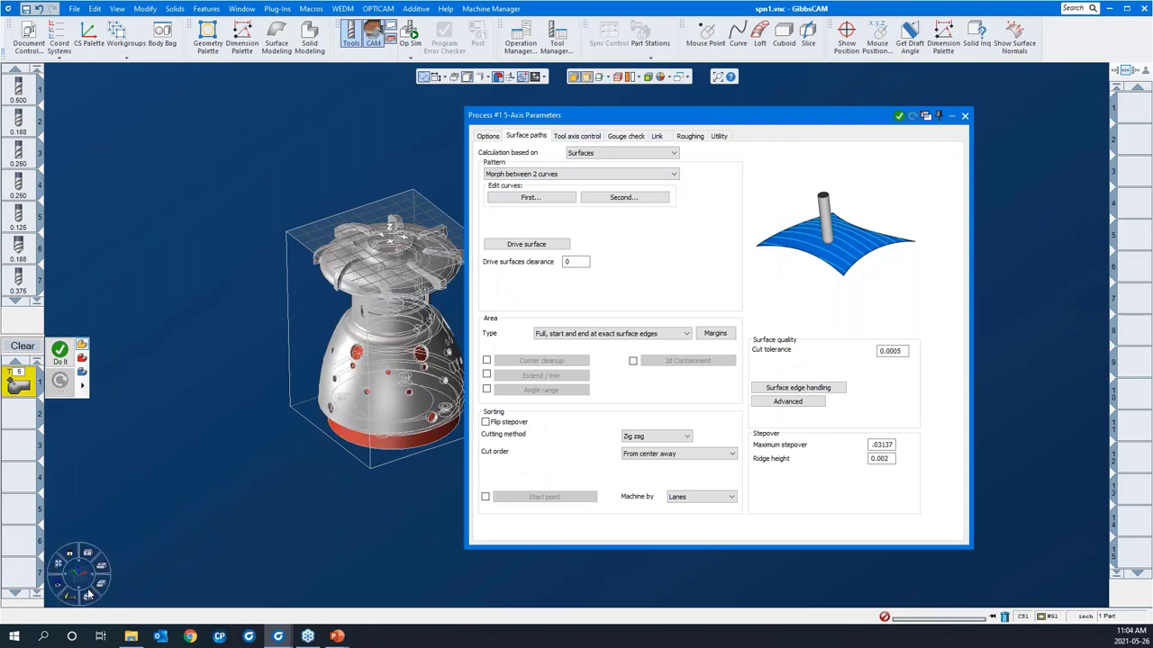
pyautogui.click(87, 597)
pyautogui.scroll(6, 242, 348)
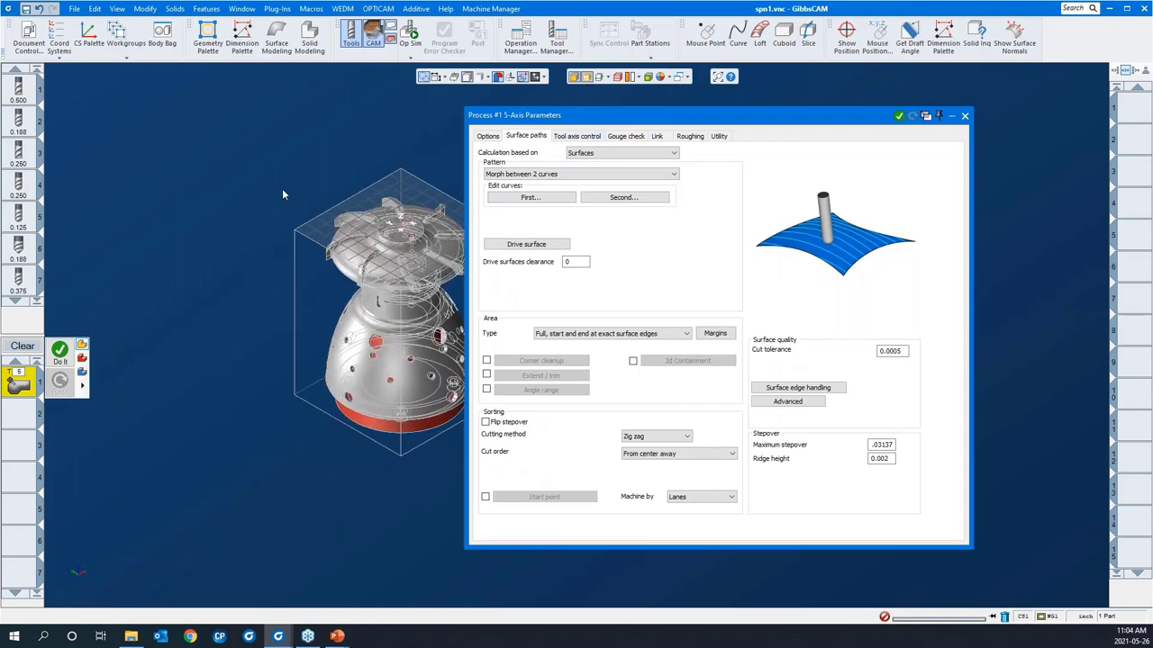
pyautogui.moveTo(349, 439); pyautogui.dragTo(407, 318, button='middle')
pyautogui.click(504, 199)
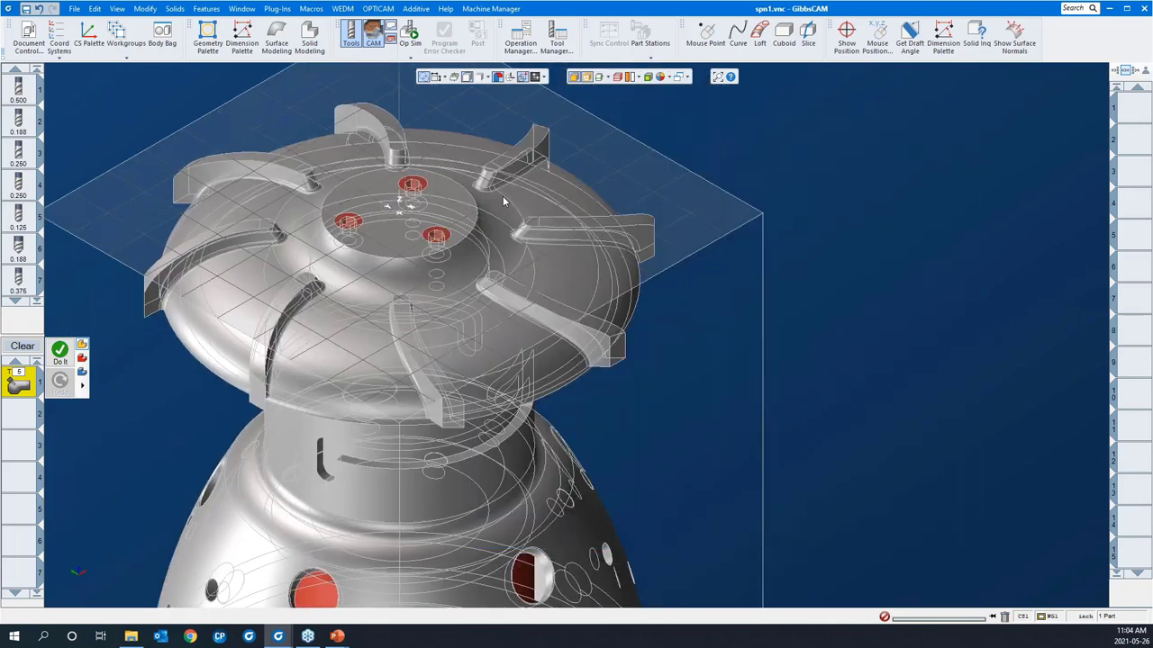
# Pick the blade-side edges bordering the floor between two adjacent blades as the first and second curves of the morph pattern.
pyautogui.scroll(5, 540, 432)
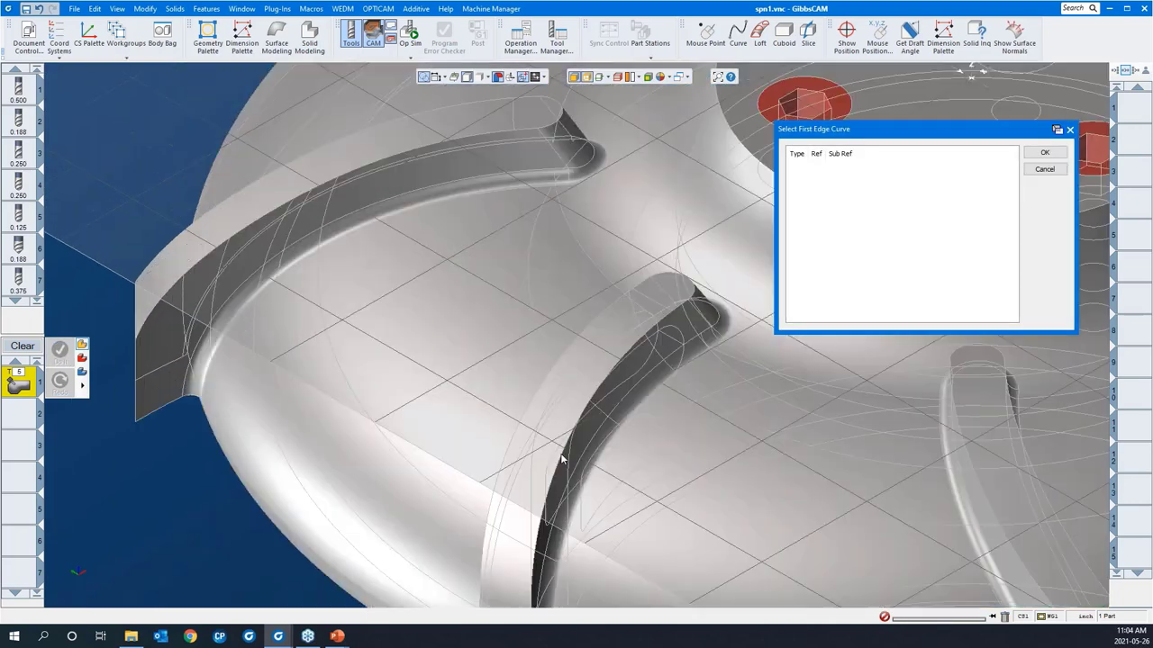
pyautogui.click(693, 357)
pyautogui.scroll(-5, 442, 380)
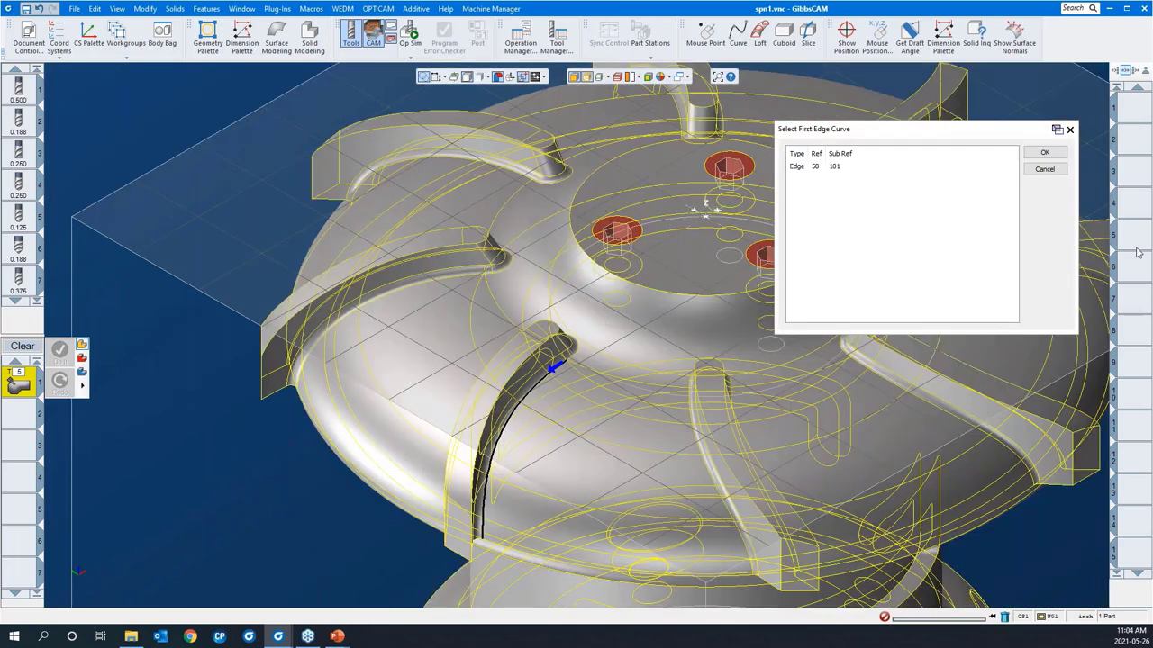
pyautogui.click(1045, 153)
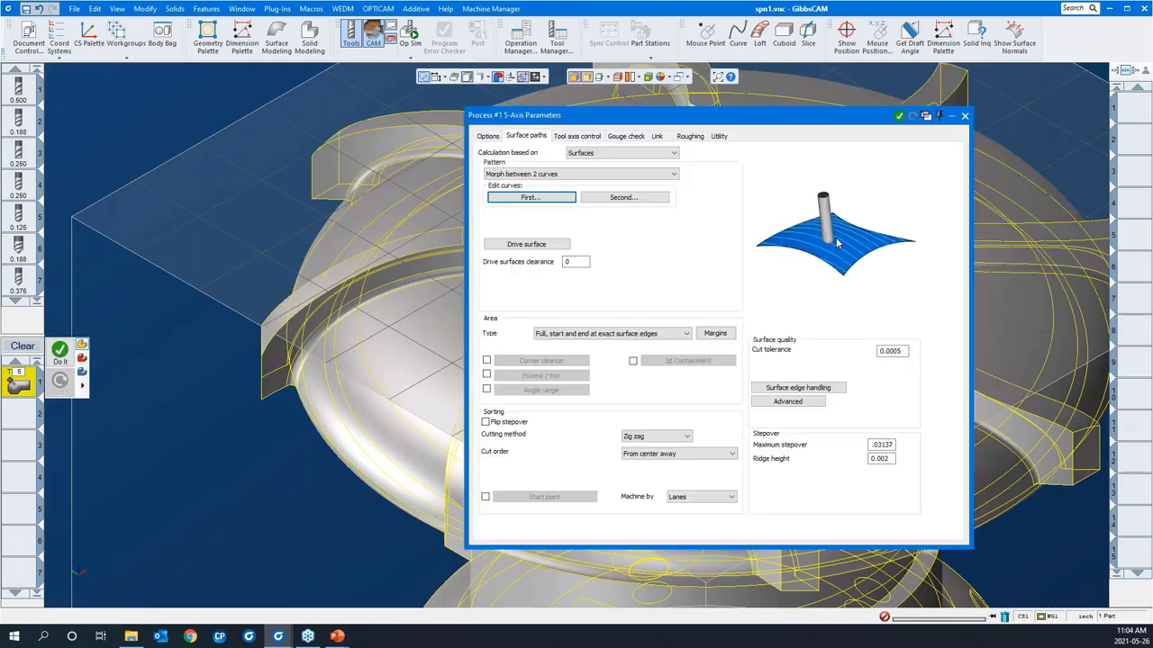
pyautogui.click(624, 198)
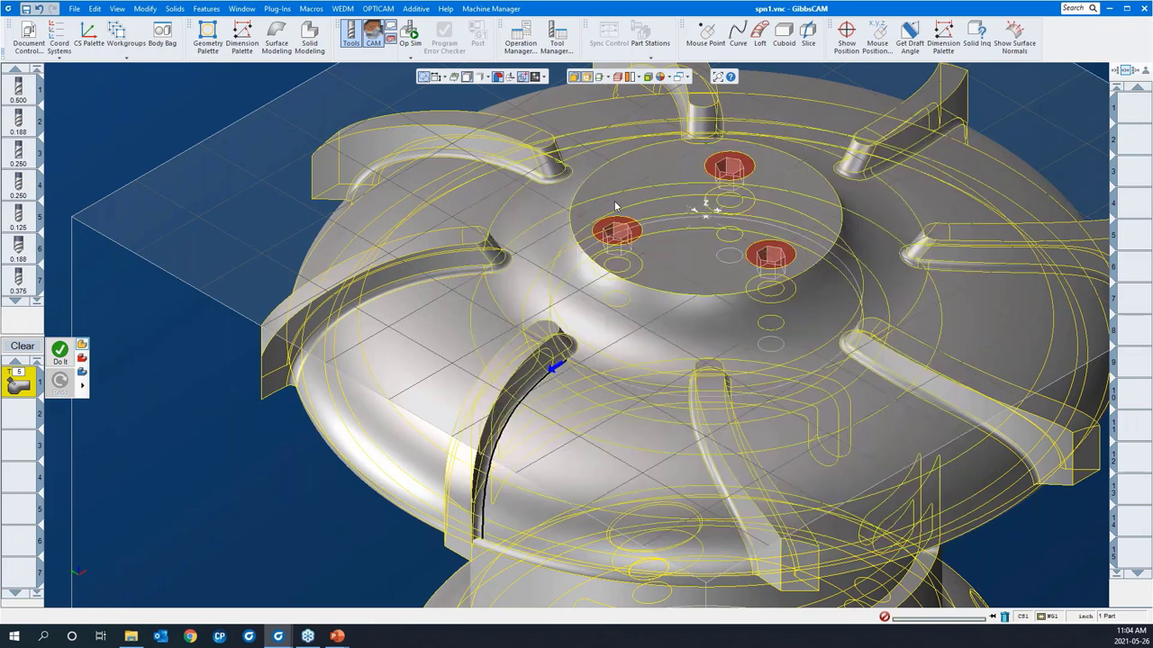
pyautogui.click(711, 477)
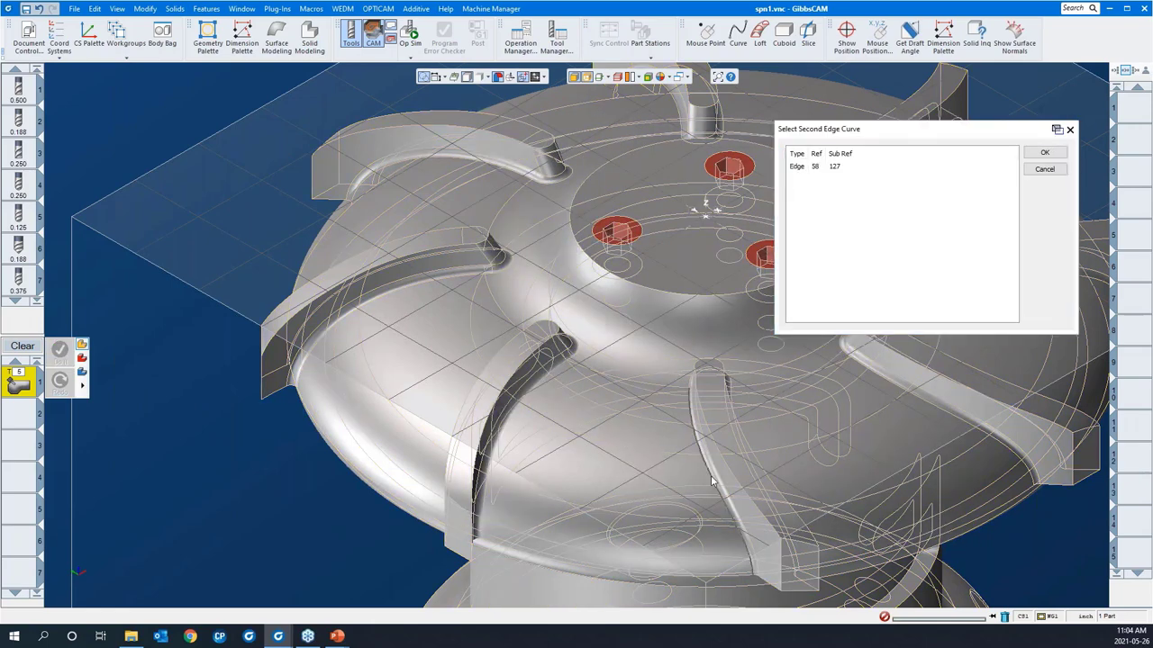
pyautogui.click(1035, 154)
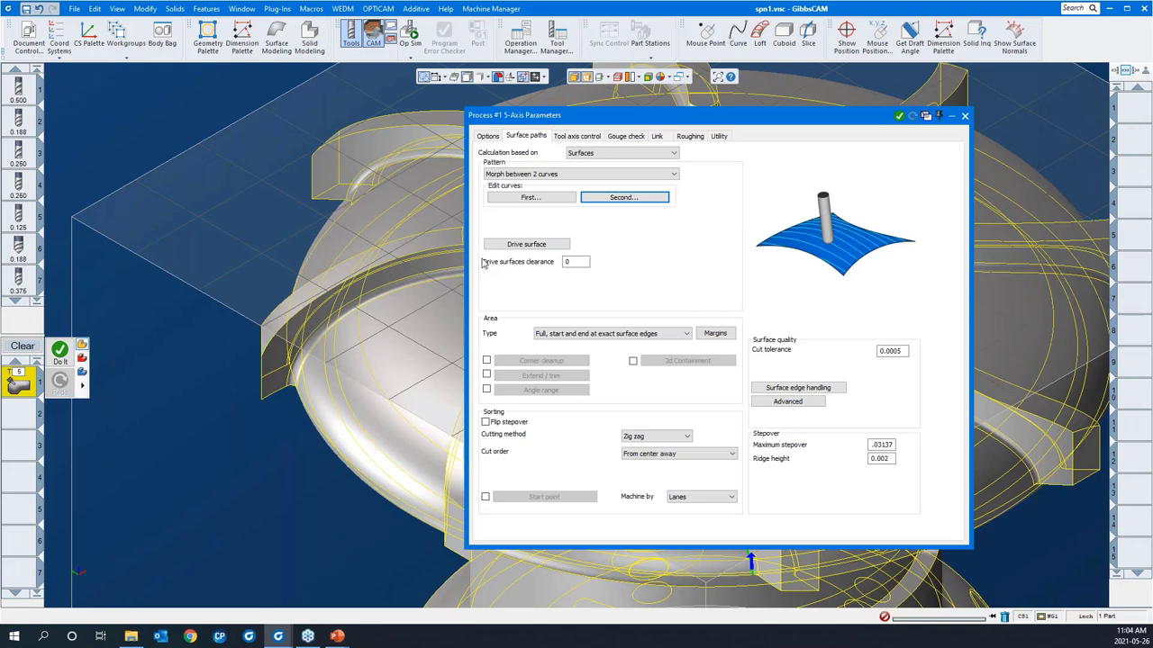
# Assign the disc floor face between the two chosen edge curves as the drive surface.
pyautogui.click(526, 244)
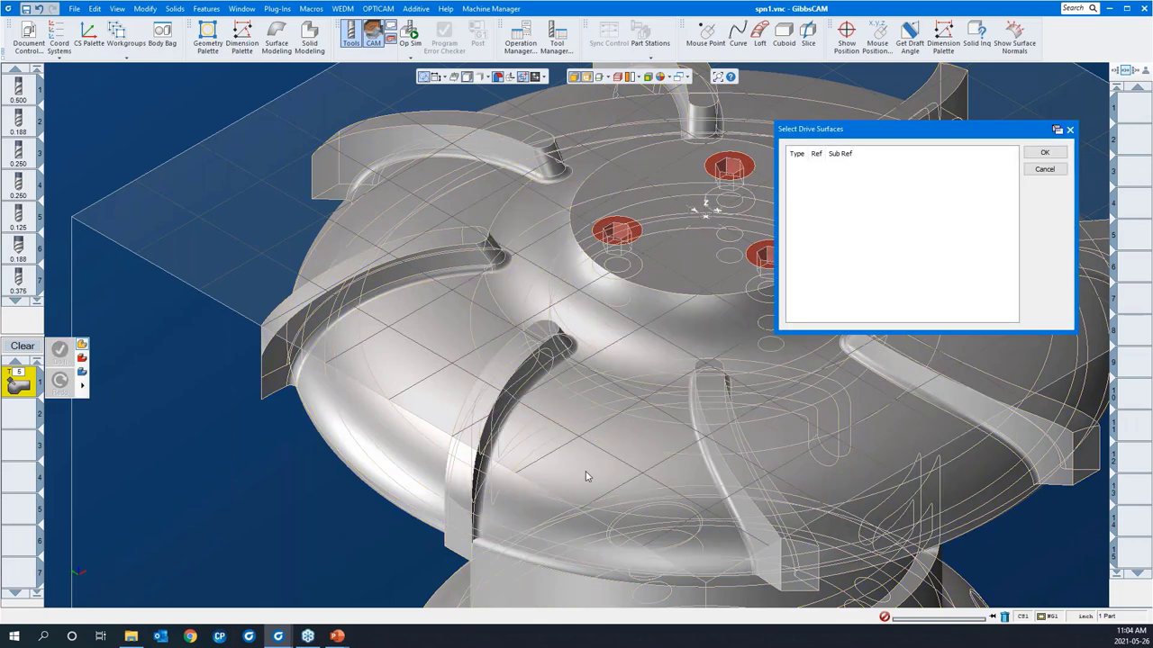
pyautogui.click(585, 471)
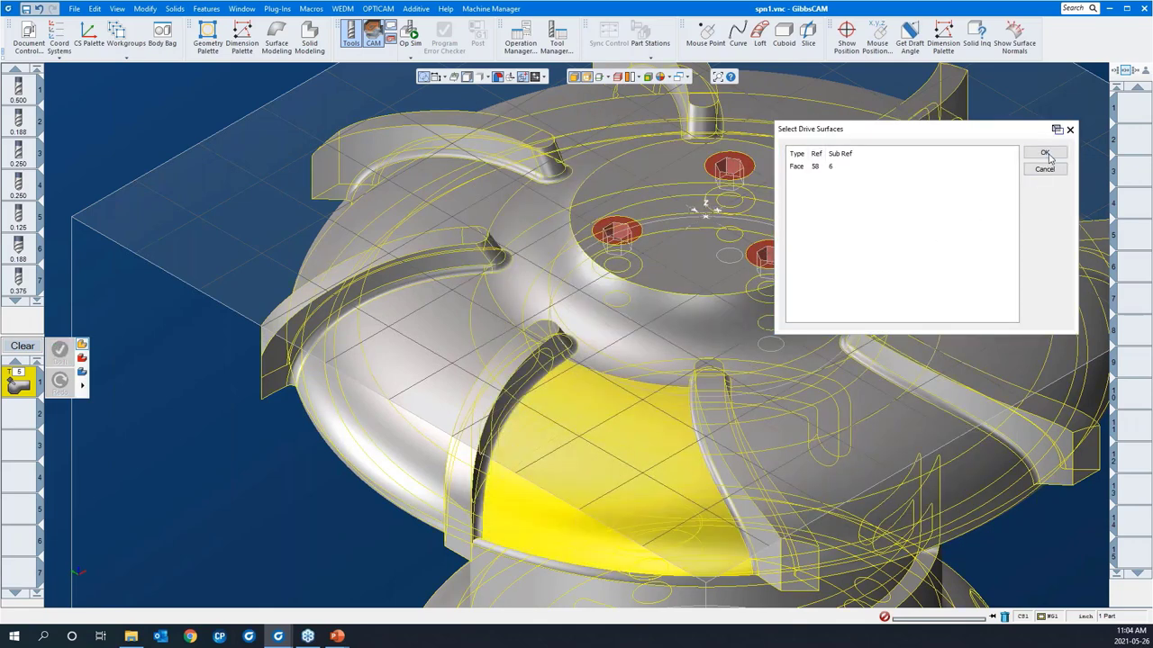
pyautogui.click(1044, 153)
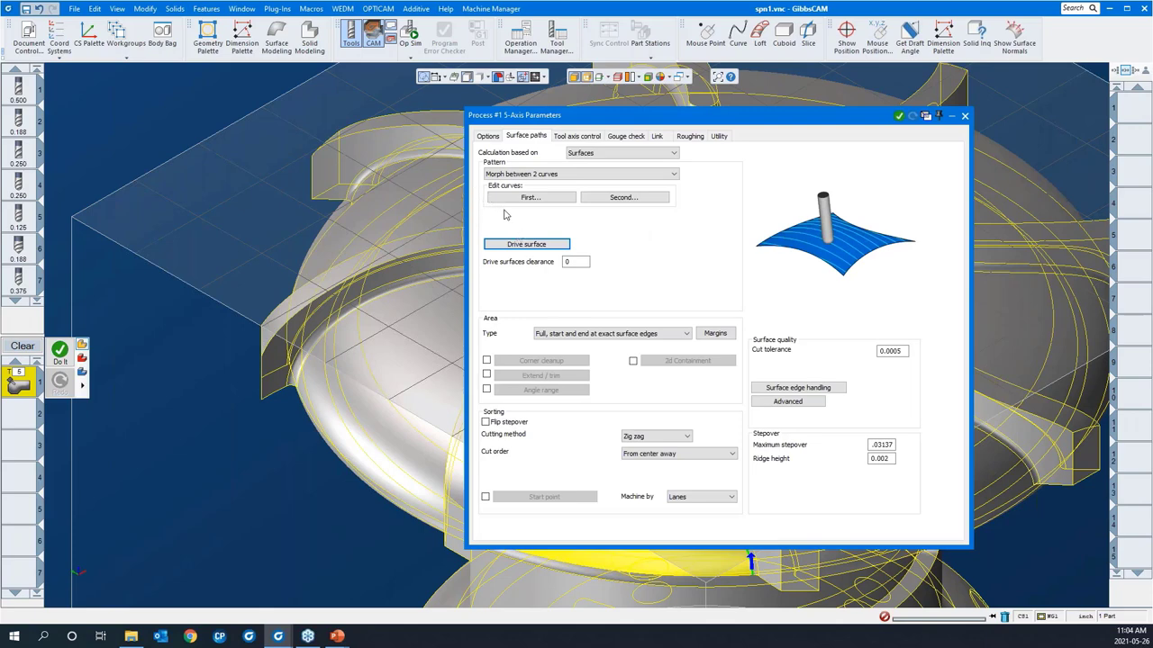
# Uncover the selected curves and drive surface, and examine the area's start, end and additional margin settings.
pyautogui.moveTo(567, 117); pyautogui.dragTo(751, 133)
pyautogui.moveTo(235, 526); pyautogui.dragTo(454, 331, button='middle')
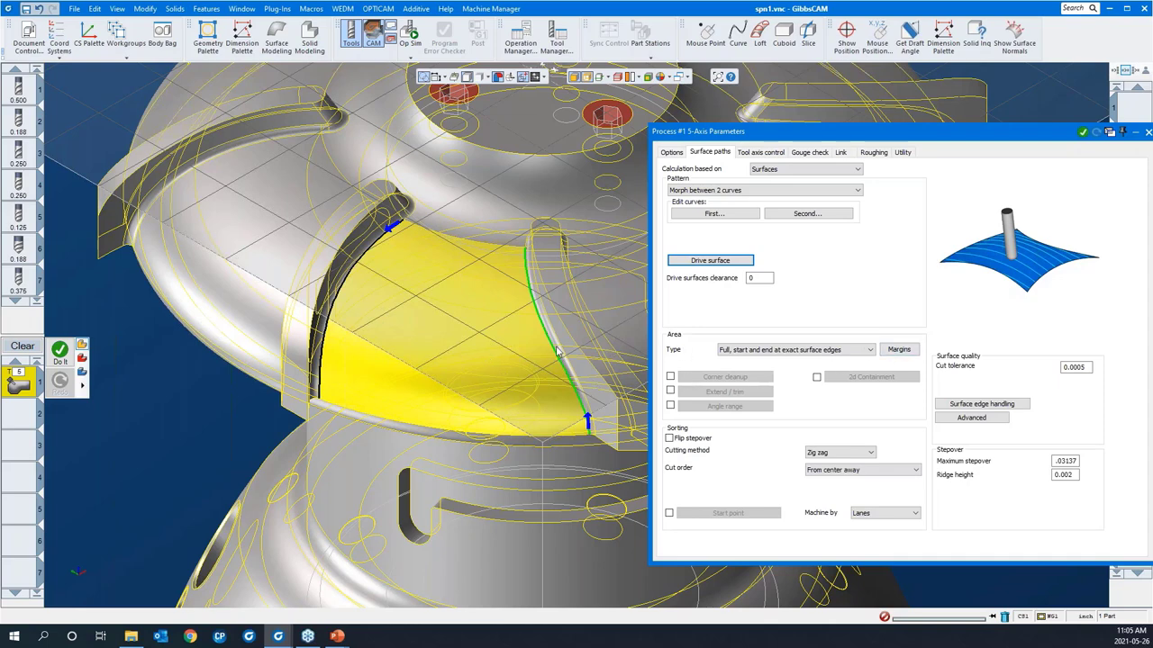
pyautogui.click(888, 354)
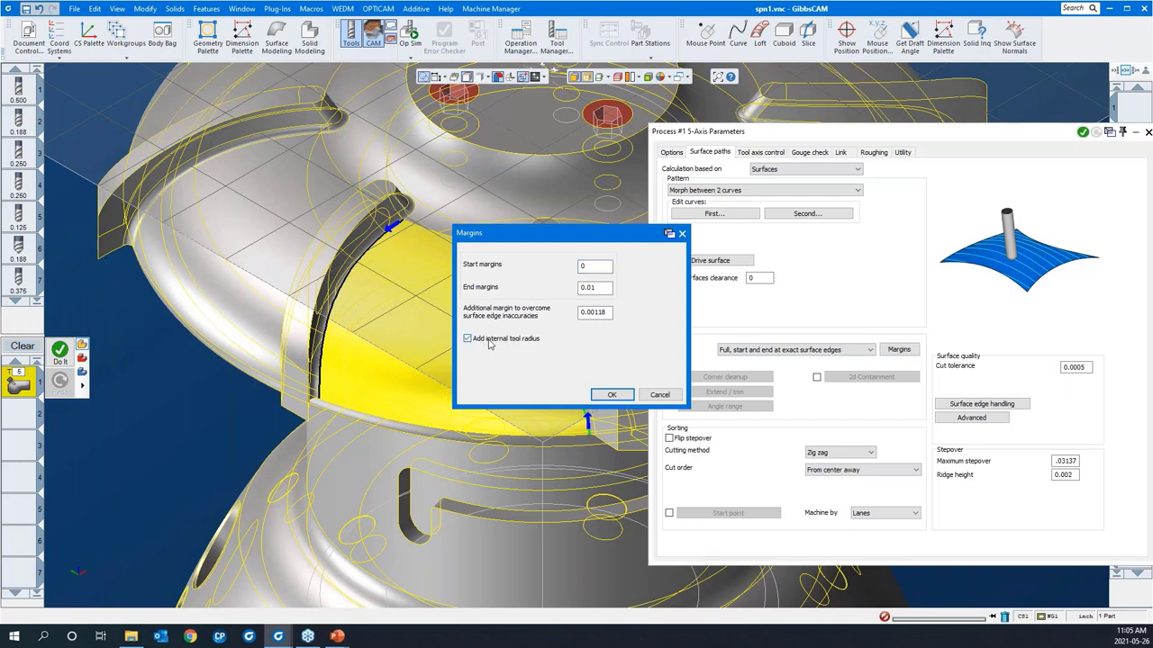
pyautogui.click(607, 397)
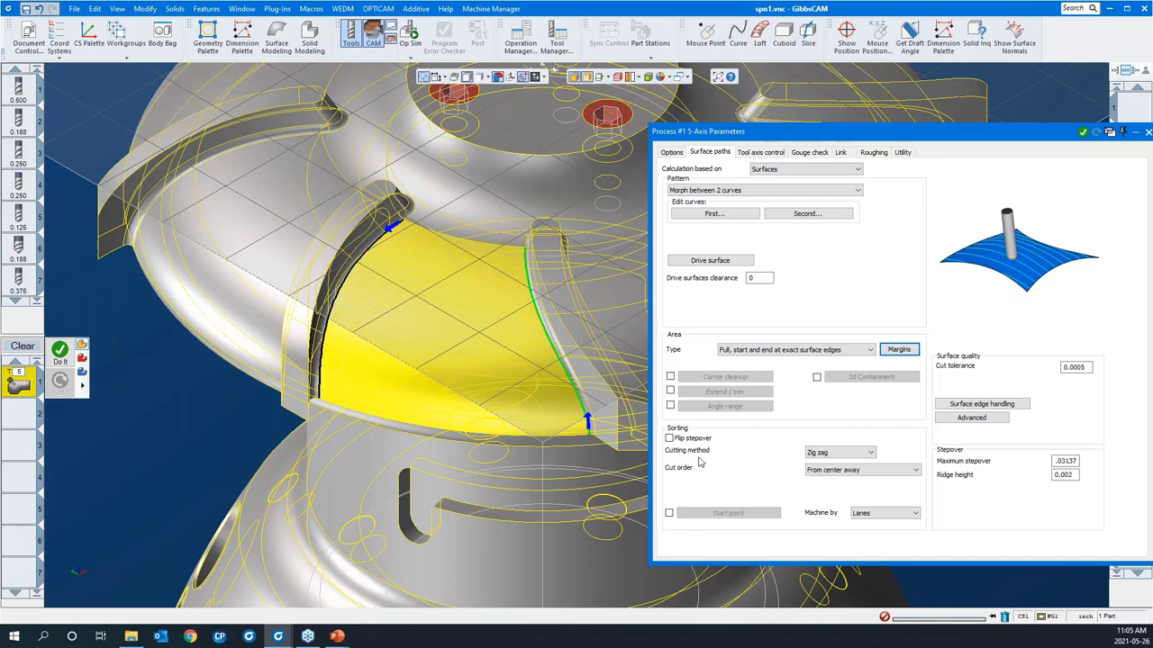
# Set the cut order to Standard and the maximum stepover to .05.
pyautogui.click(829, 470)
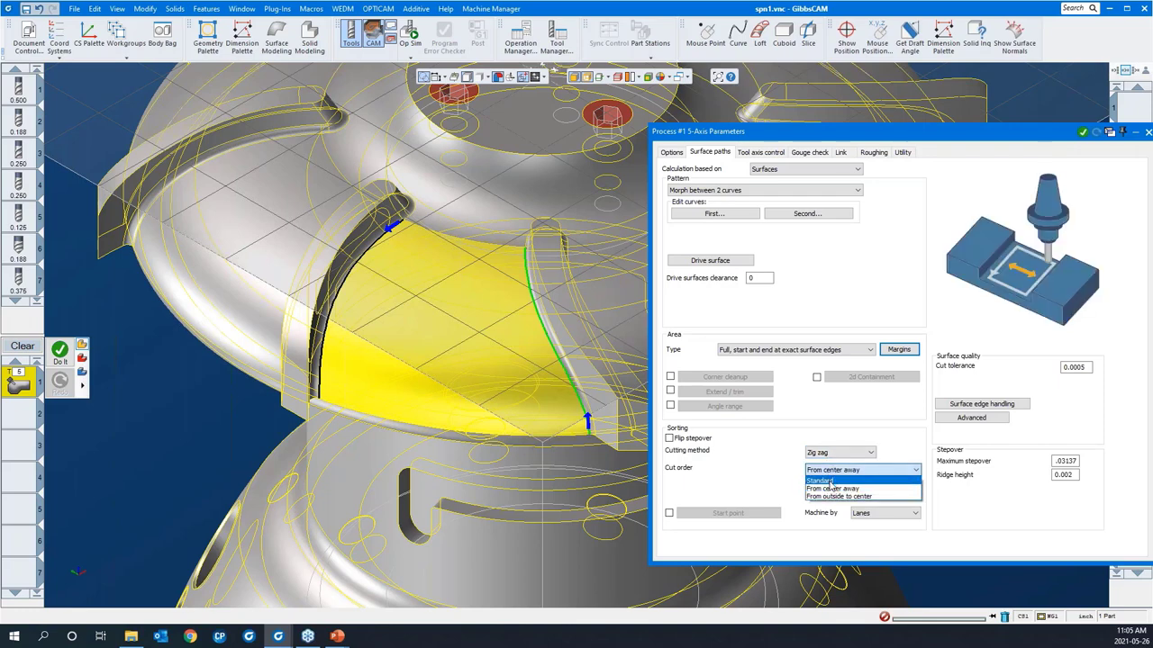
pyautogui.click(829, 482)
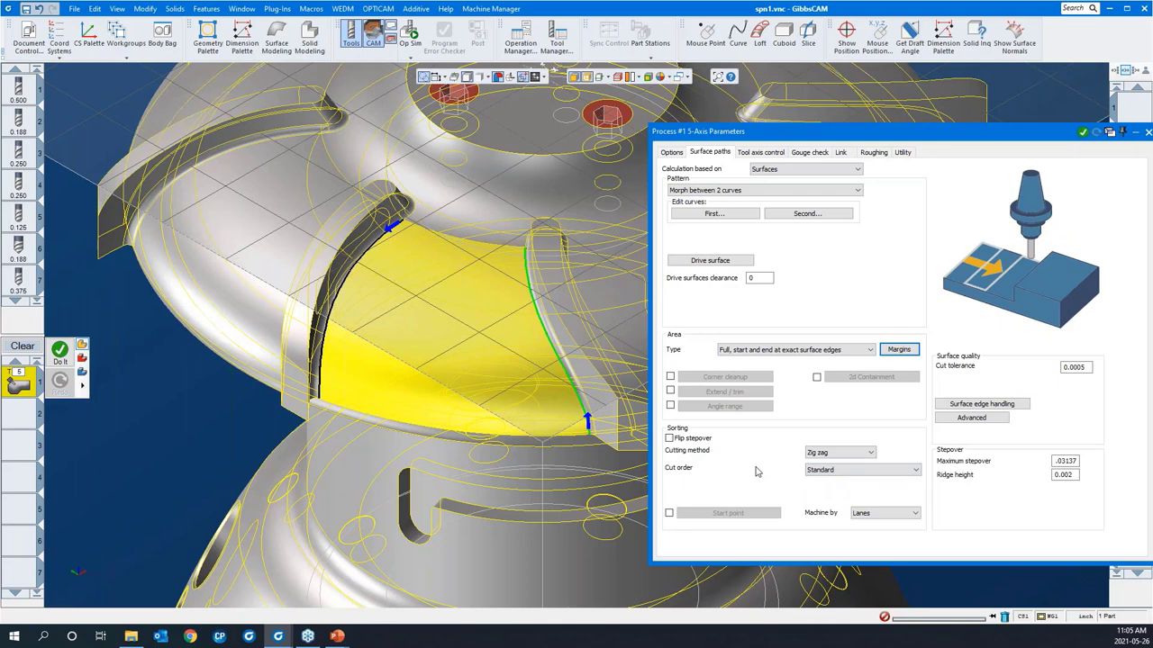
pyautogui.moveTo(810, 136); pyautogui.dragTo(676, 109)
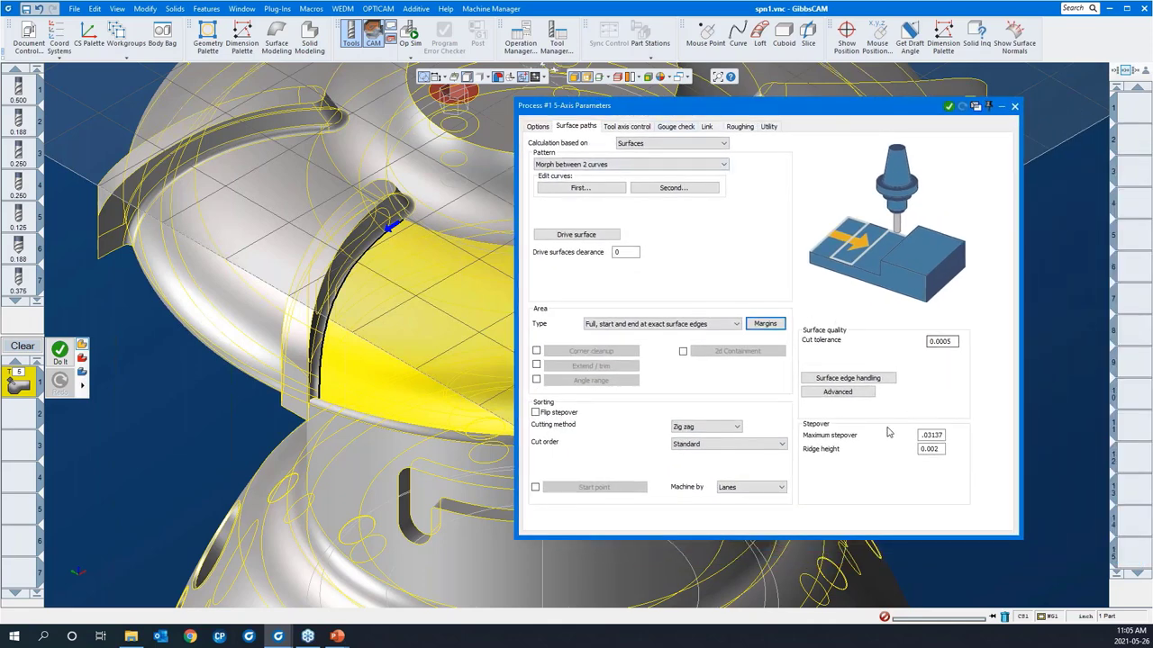
pyautogui.doubleClick(933, 436)
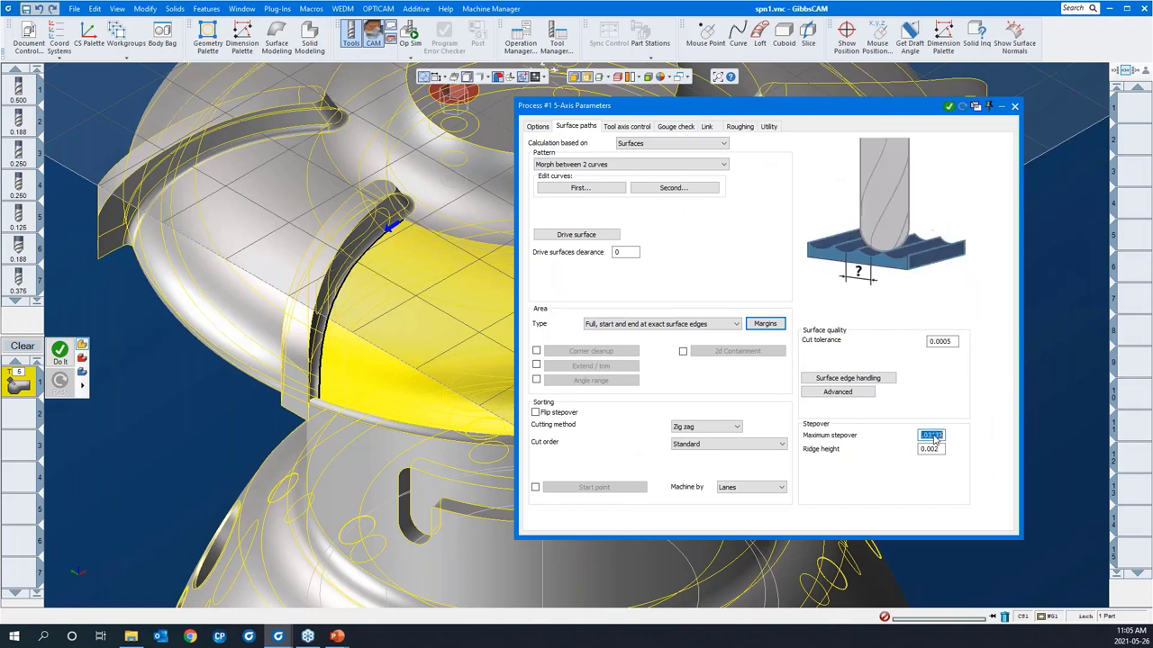
pyautogui.write('.05')
# Set the tool axis output format to 5 Axis and keep the axis tilted relative to the cutting direction.
pyautogui.click(629, 128)
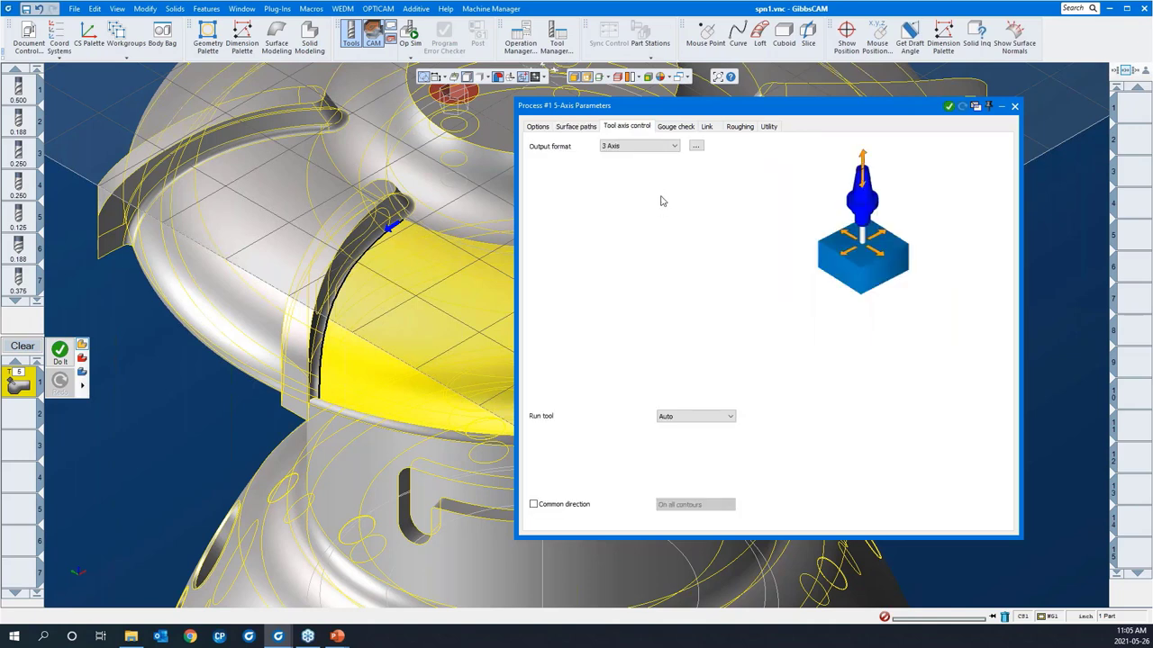
pyautogui.click(655, 146)
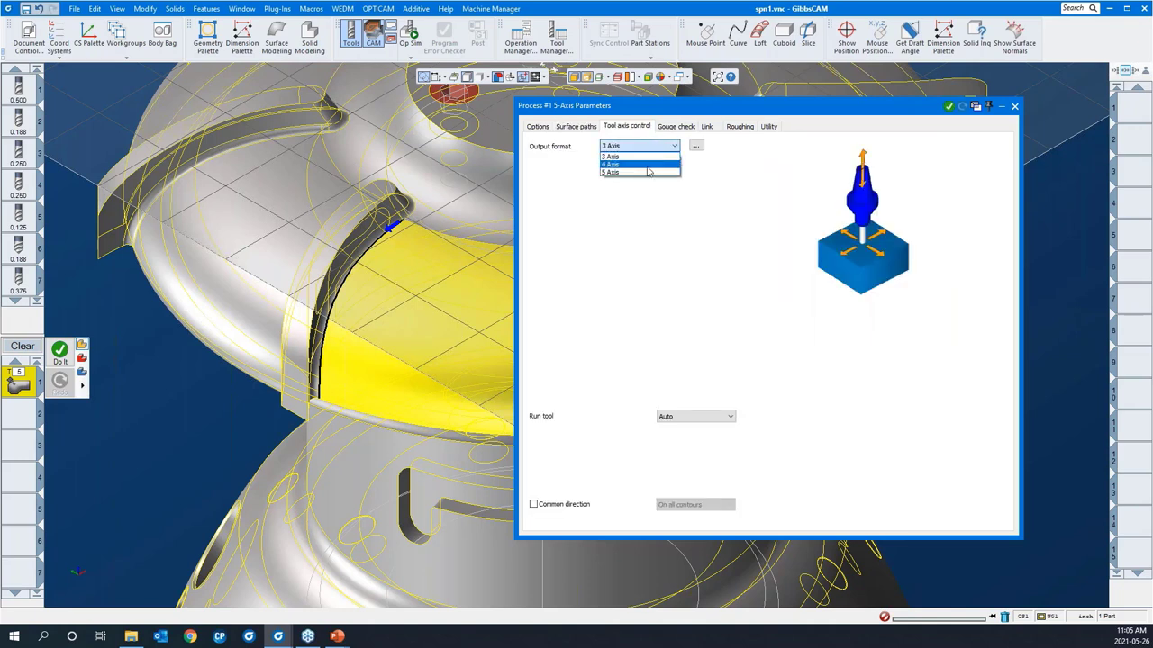
pyautogui.click(646, 172)
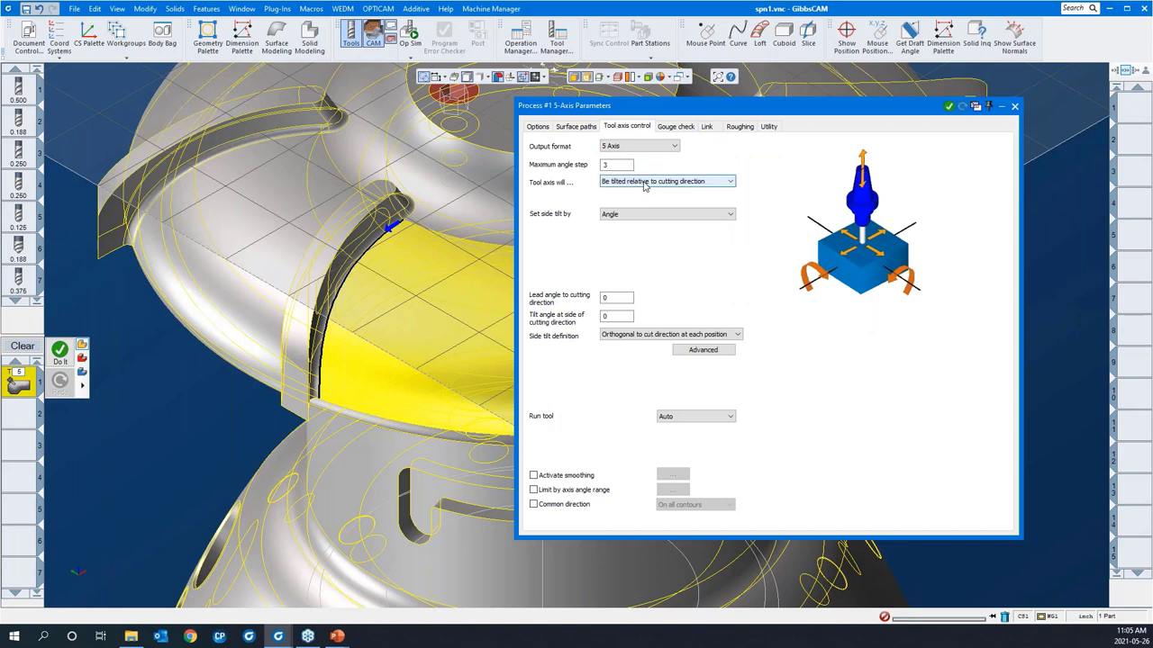
pyautogui.click(644, 183)
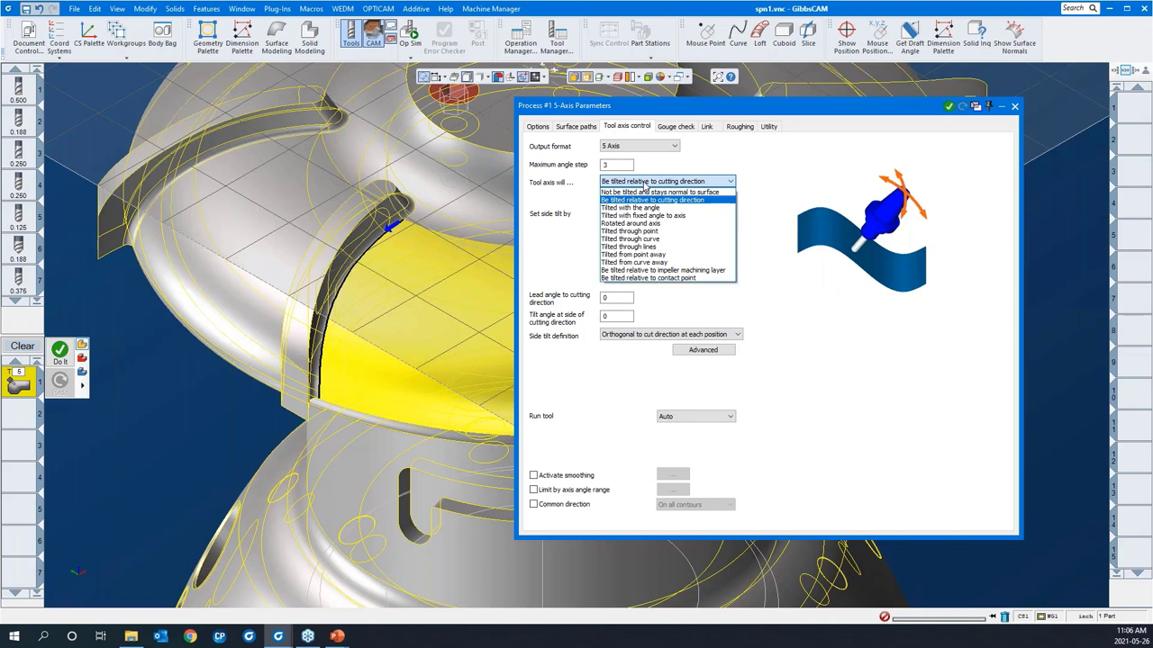
pyautogui.click(652, 199)
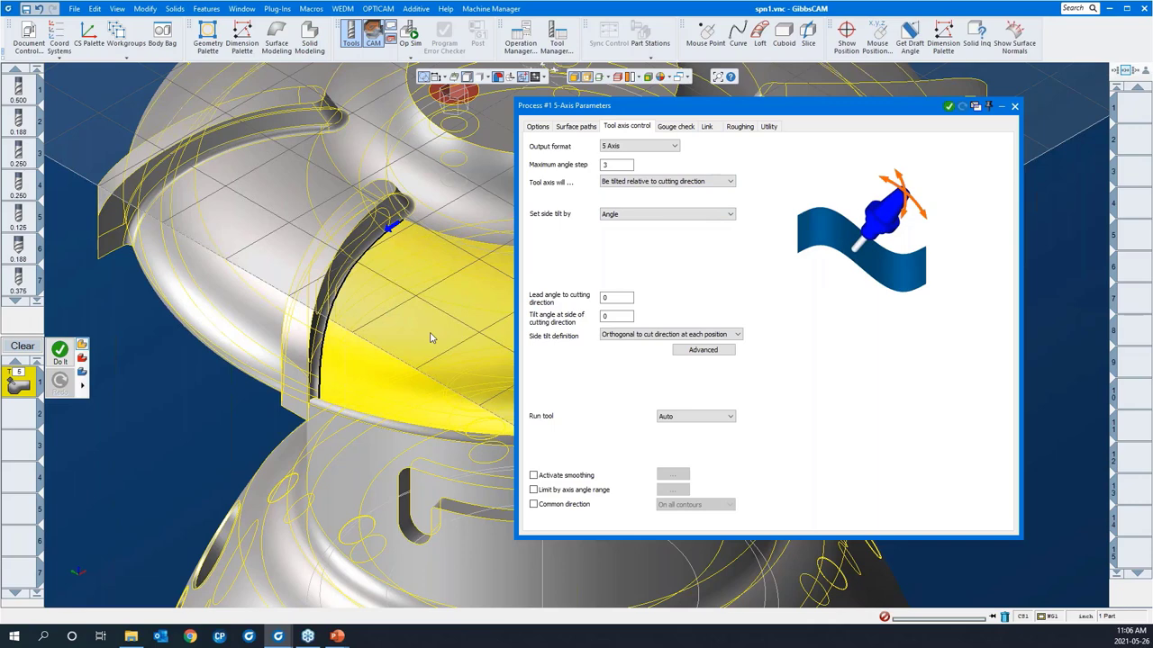
# Examine the lead angle and side tilt angle settings and the available gouge check strategies.
pyautogui.moveTo(417, 341); pyautogui.dragTo(621, 294, button='middle')
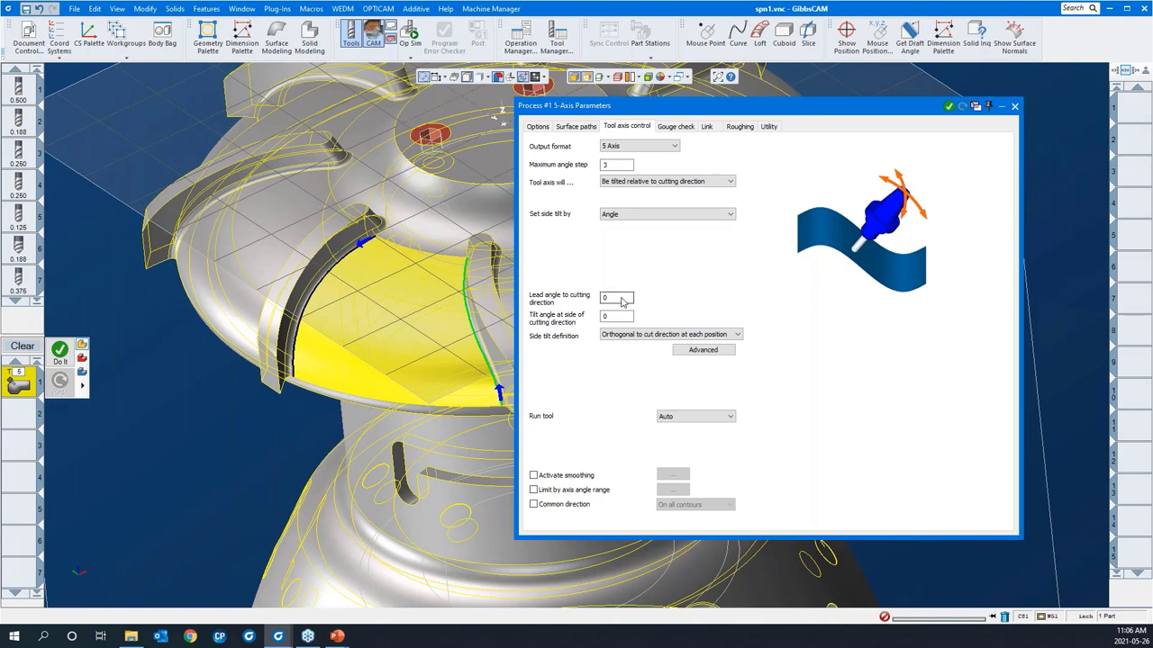
pyautogui.click(622, 300)
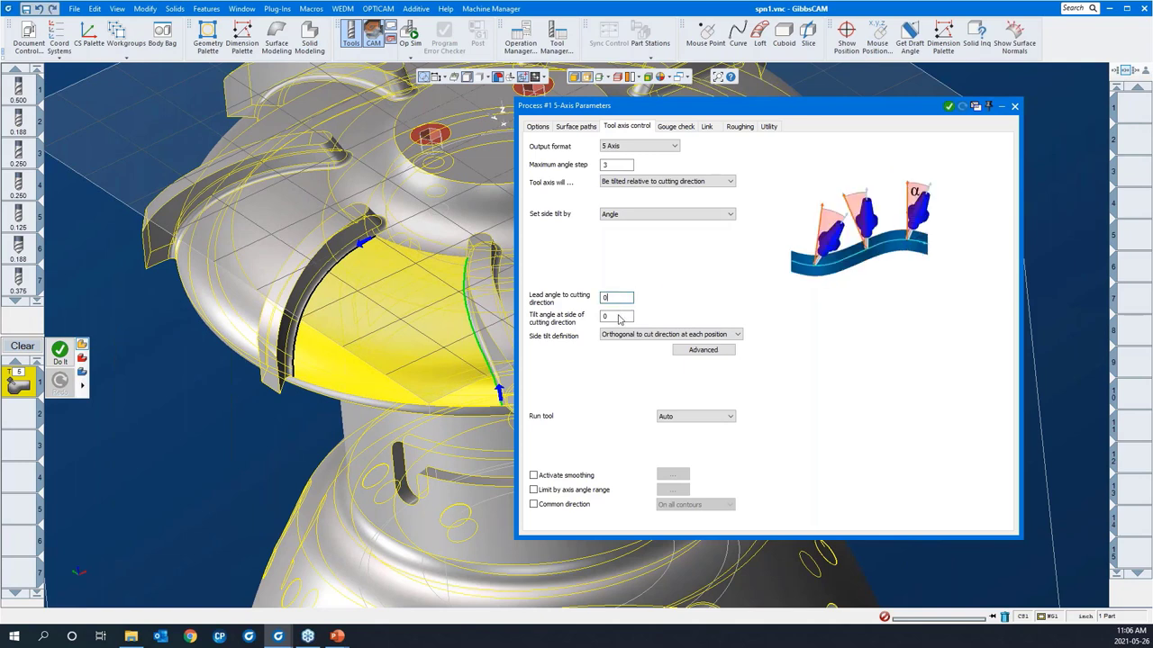
pyautogui.click(619, 319)
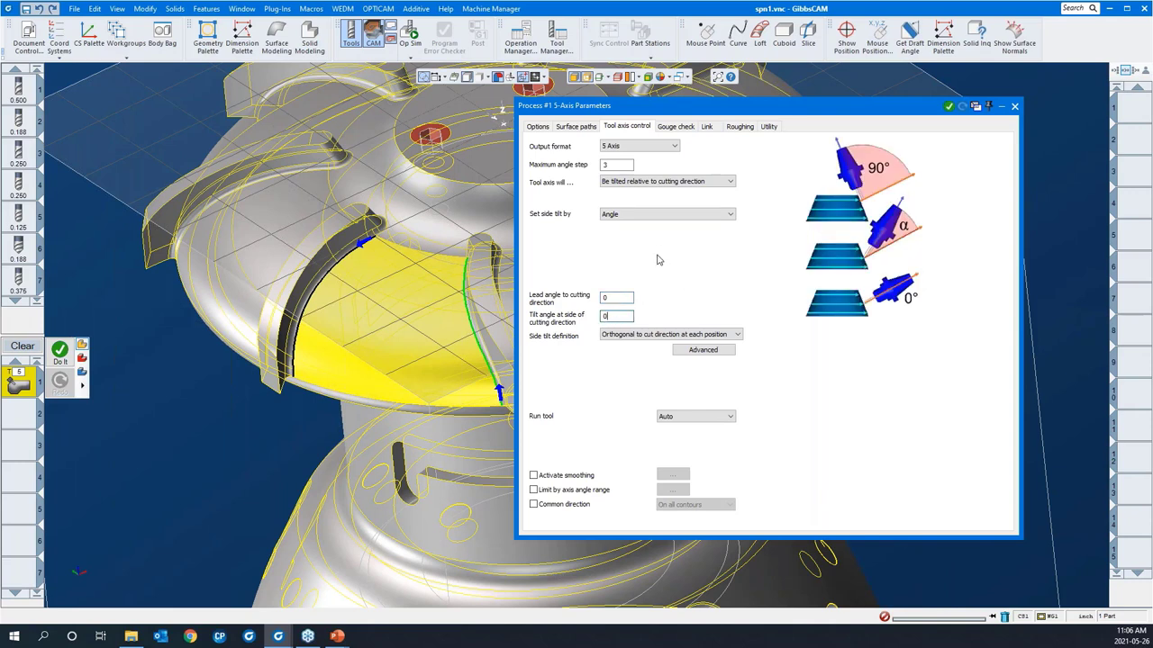
pyautogui.click(675, 127)
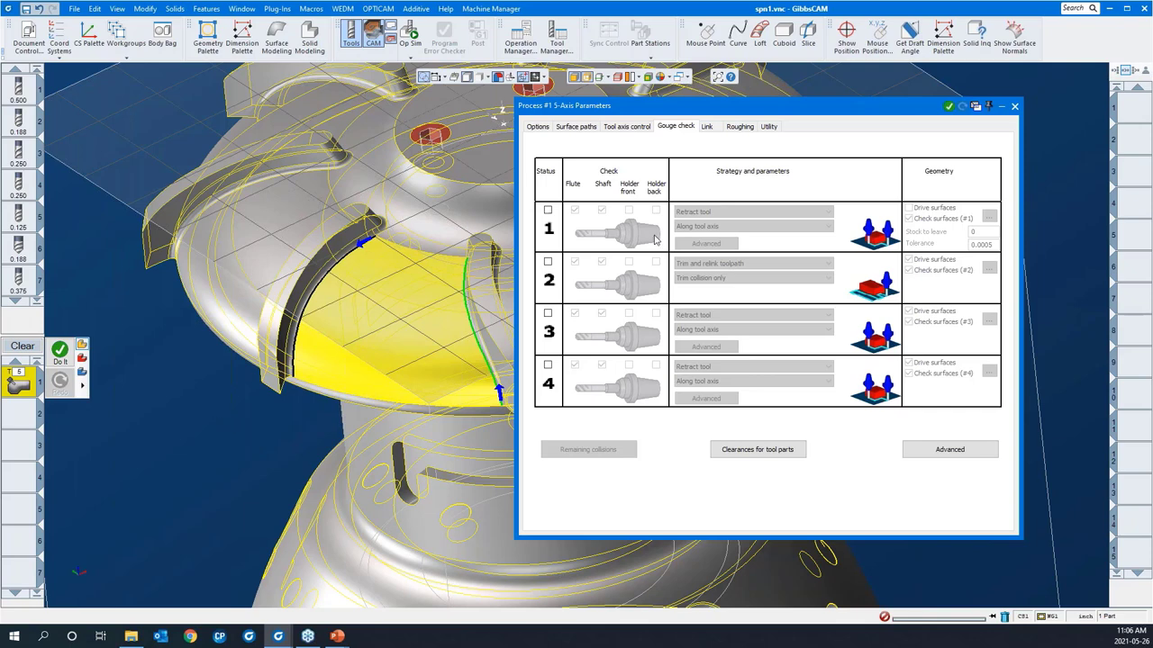
# Compare the linking options for small gaps along the cut and set them to Blend spline.
pyautogui.click(707, 127)
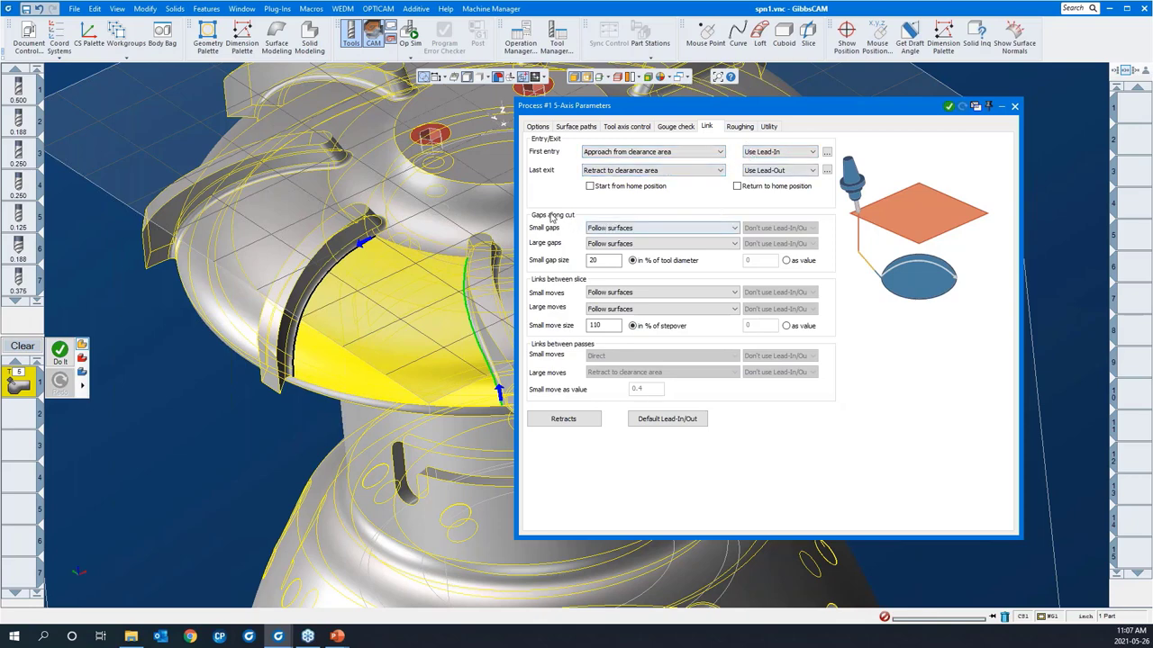
pyautogui.click(622, 231)
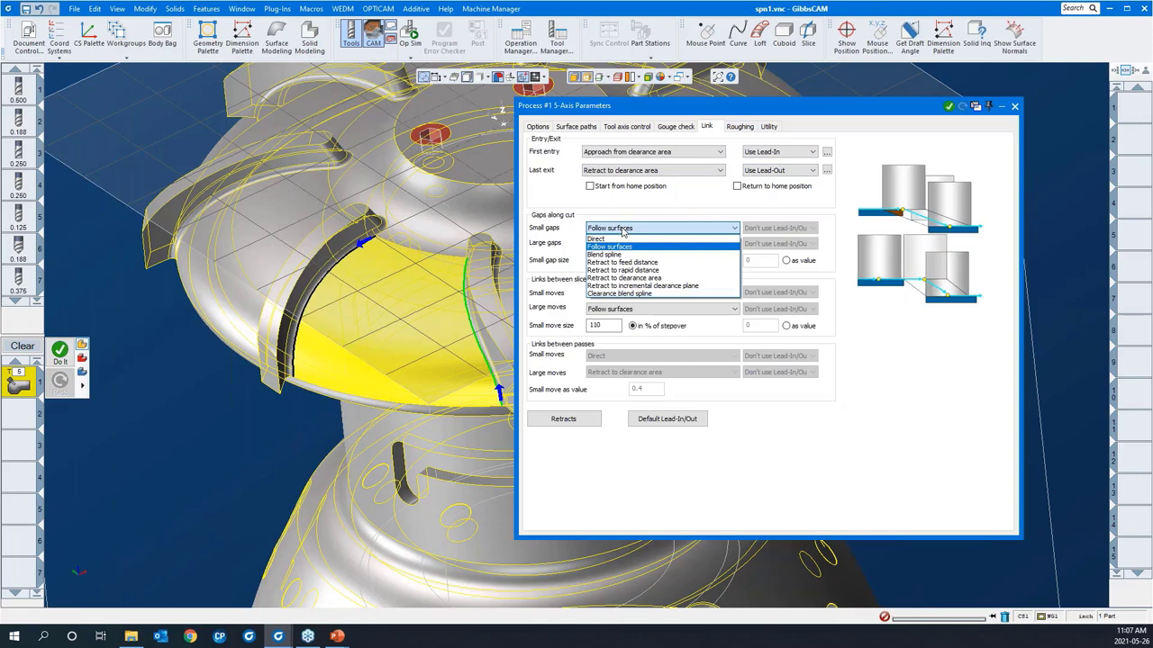
pyautogui.click(621, 239)
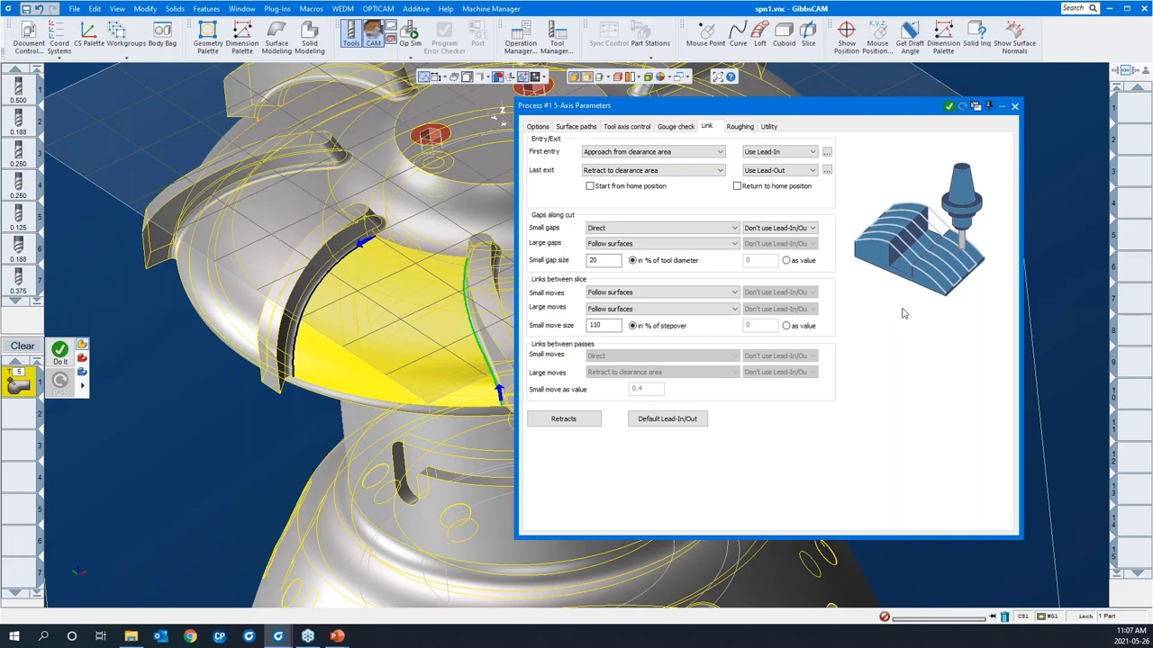
pyautogui.press('Down')
pyautogui.press('Down')
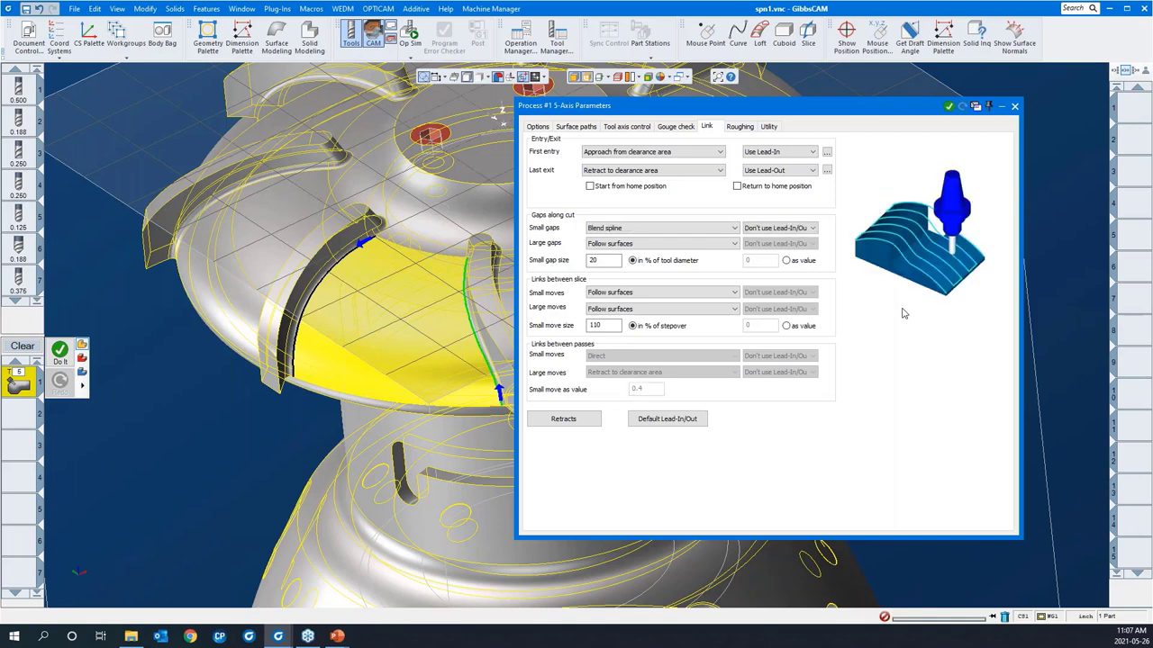
pyautogui.press('Down')
pyautogui.press('Down')
pyautogui.press('Down')
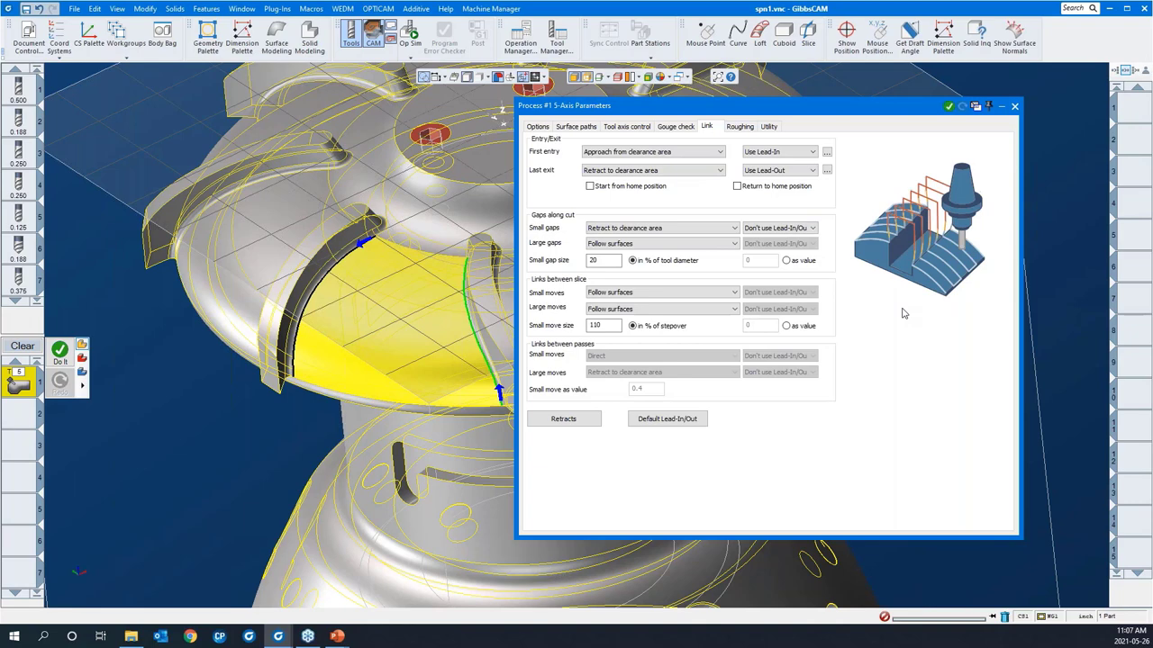
pyautogui.press('Down')
pyautogui.press('Up')
pyautogui.press('Up')
pyautogui.press('Up')
pyautogui.press('Up')
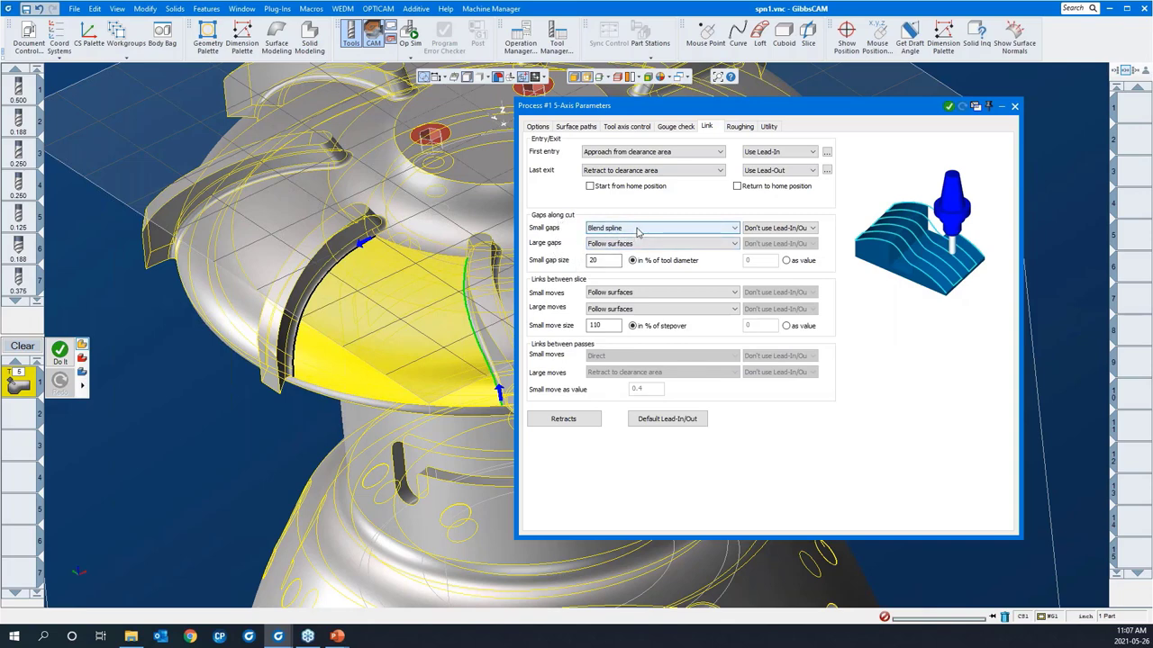
# Set the small moves of the links between slices to Blend spline.
pyautogui.click(641, 293)
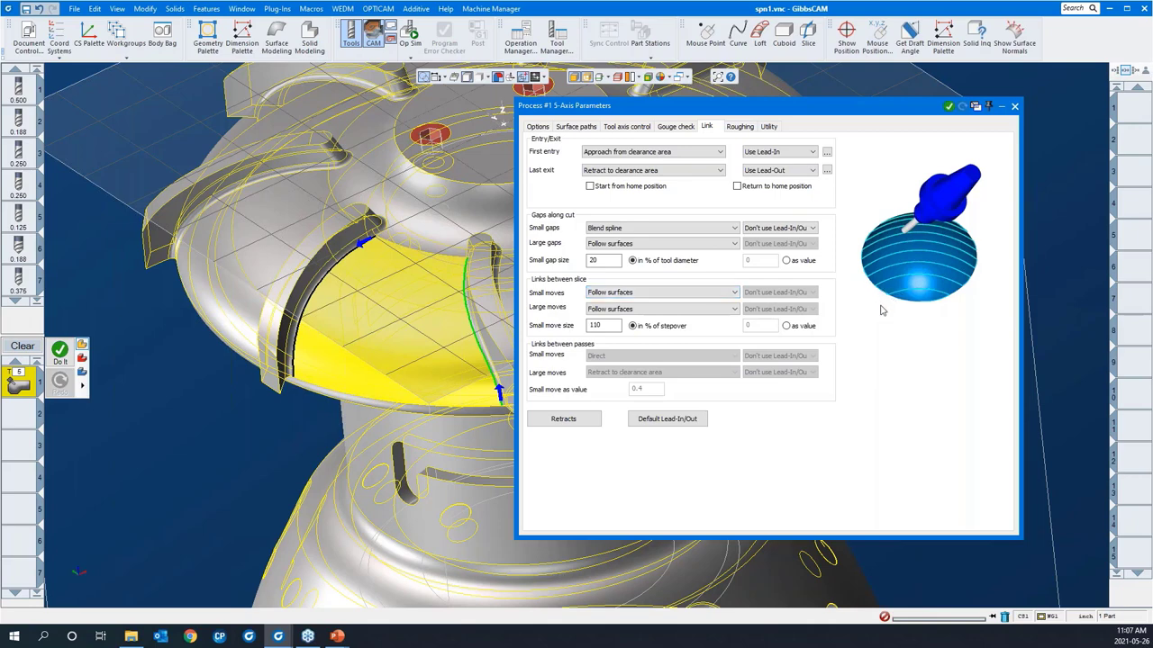
pyautogui.click(676, 296)
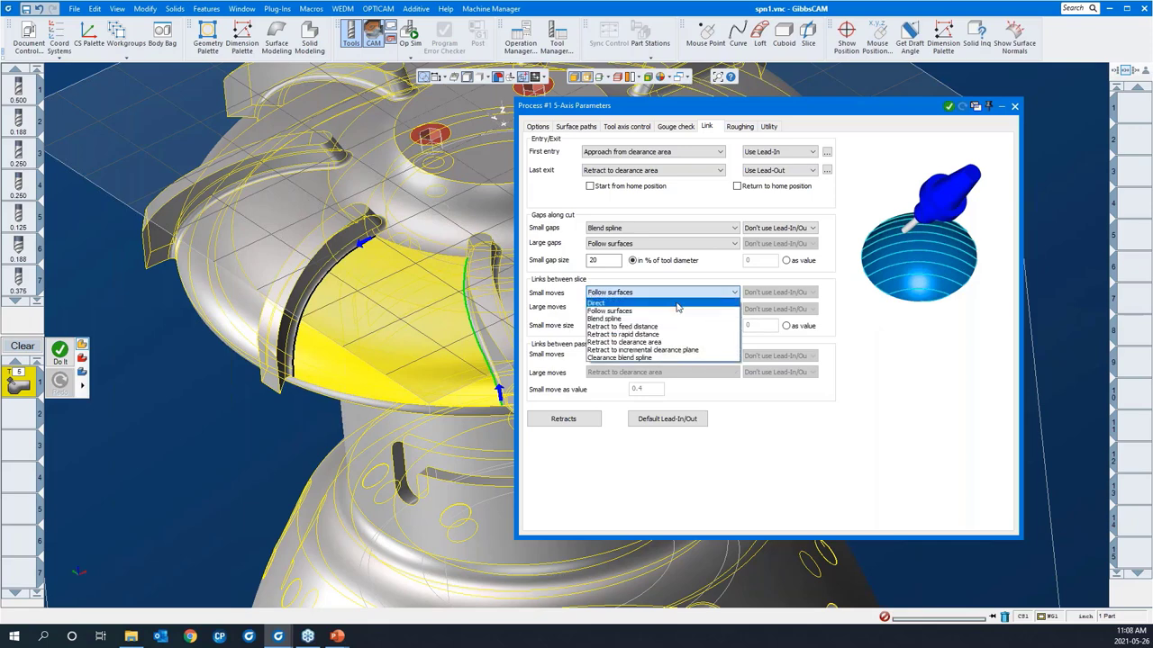
pyautogui.click(677, 306)
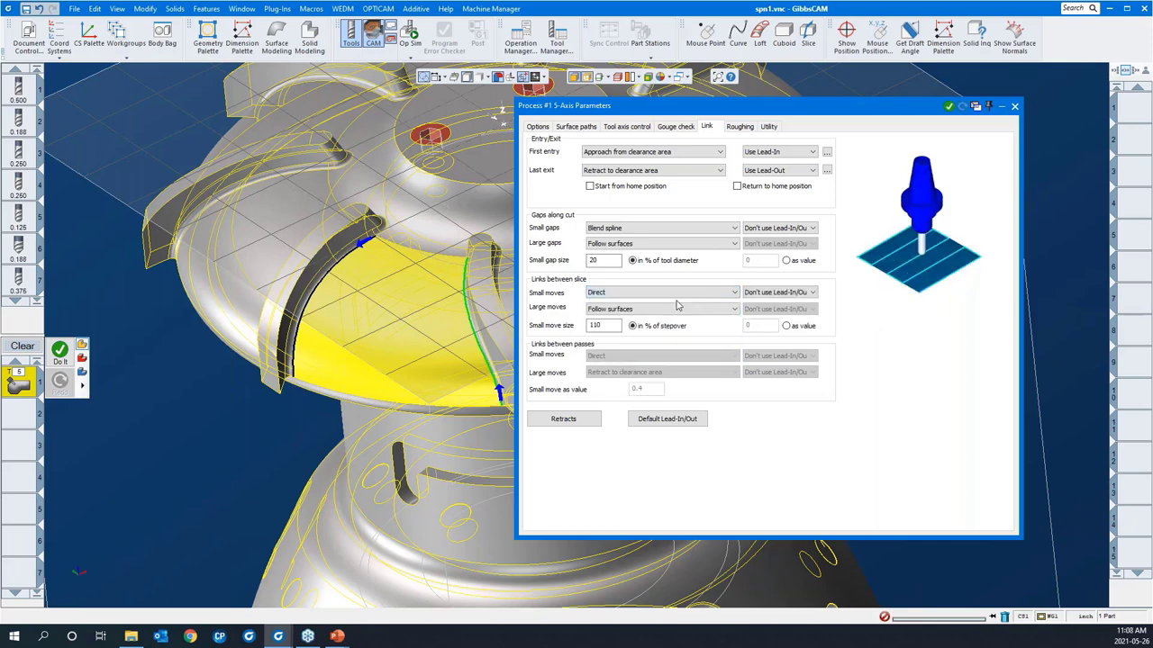
pyautogui.press('Up')
pyautogui.press('Up')
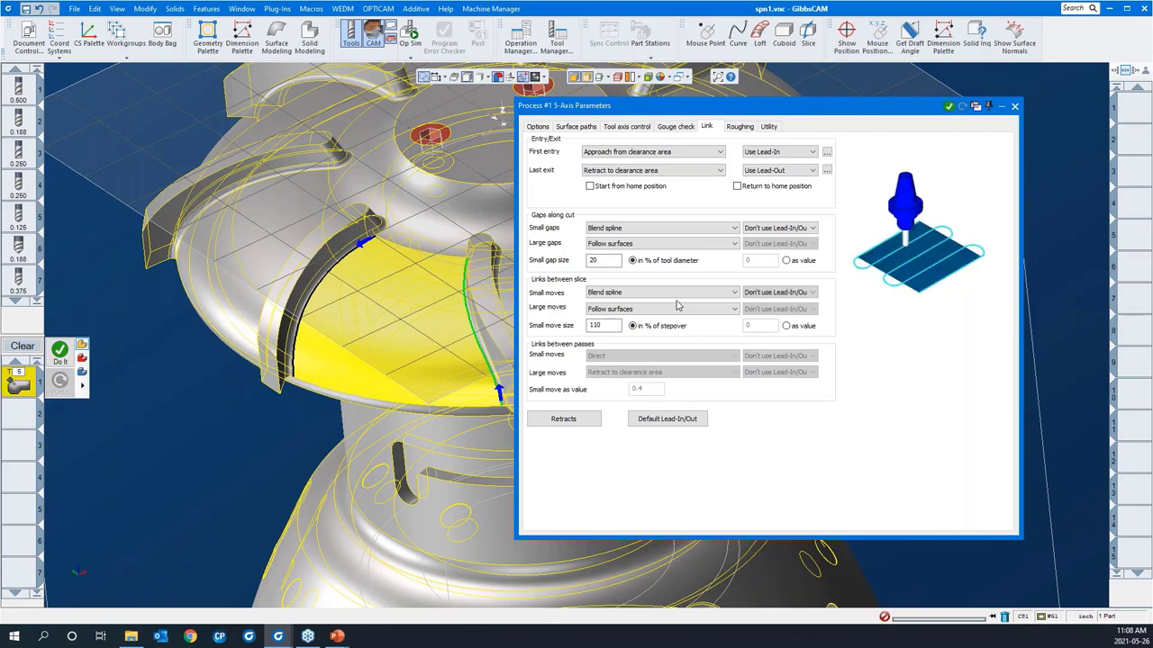
# Compare the retract options for small moves of the links between slices against Blend spline.
pyautogui.press('Up')
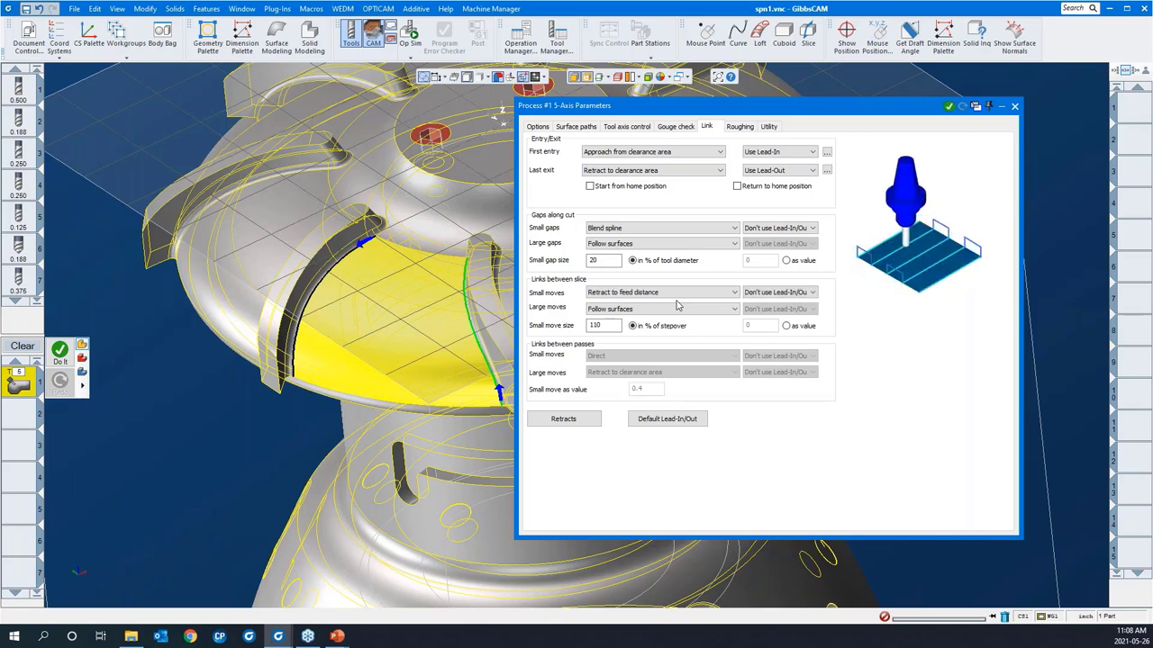
pyautogui.press('Up')
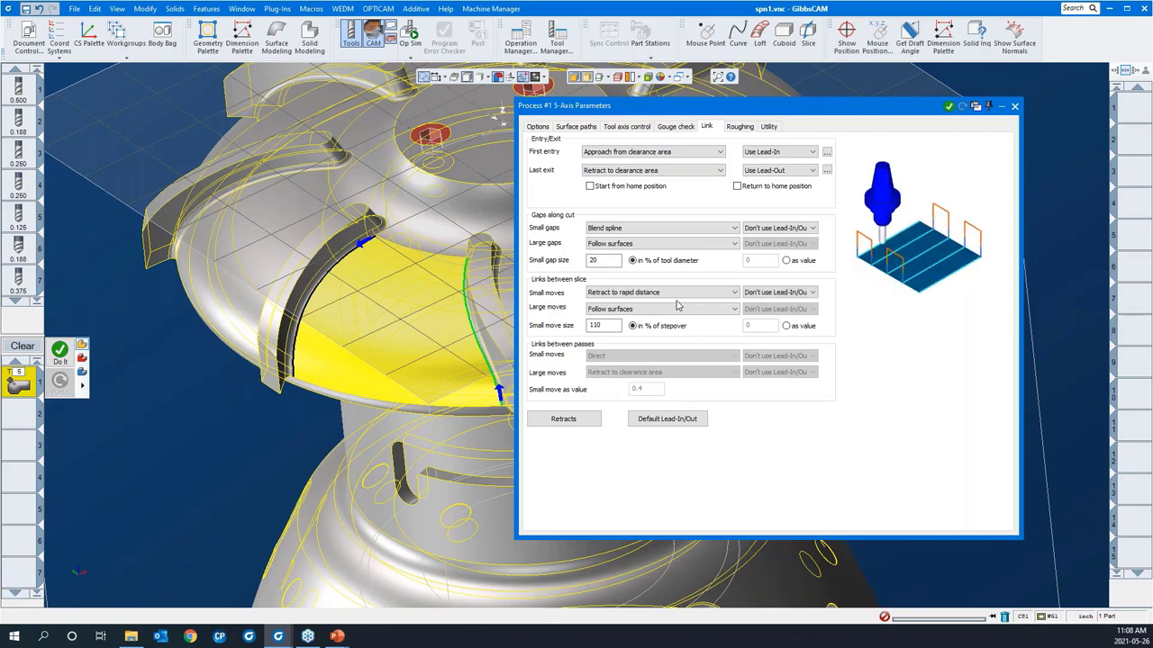
pyautogui.press('Up')
pyautogui.press('Down')
pyautogui.press('Down')
pyautogui.press('Down')
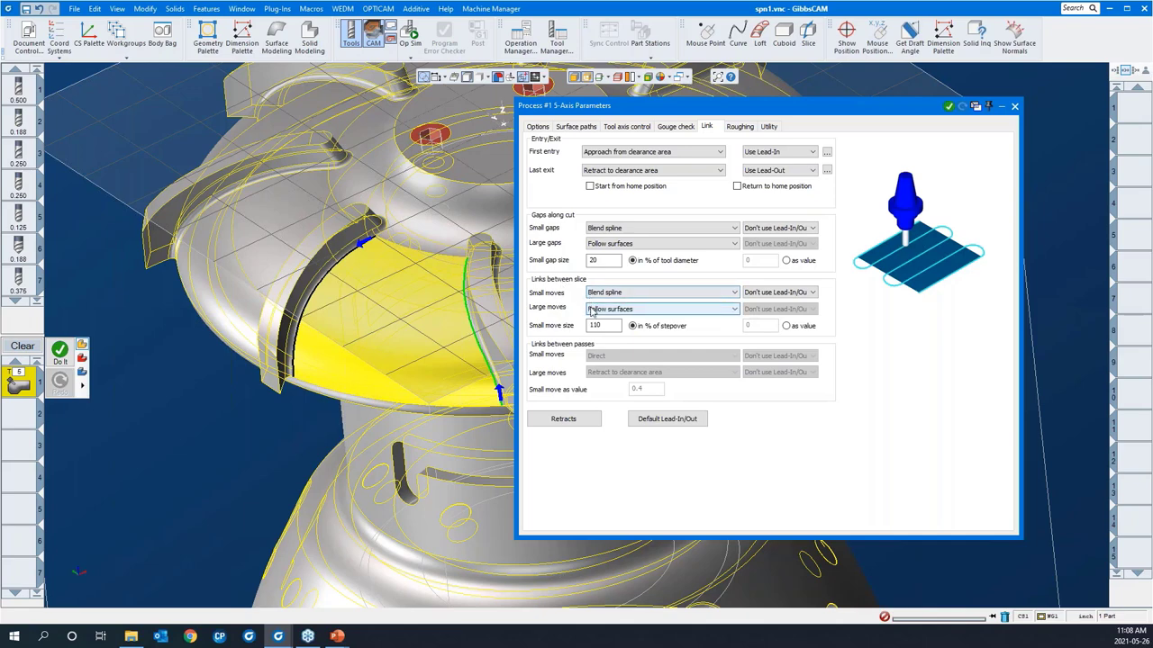
# Set the links between slices to Follow surfaces for small moves and Retract to clearance area for large moves.
pyautogui.click(595, 300)
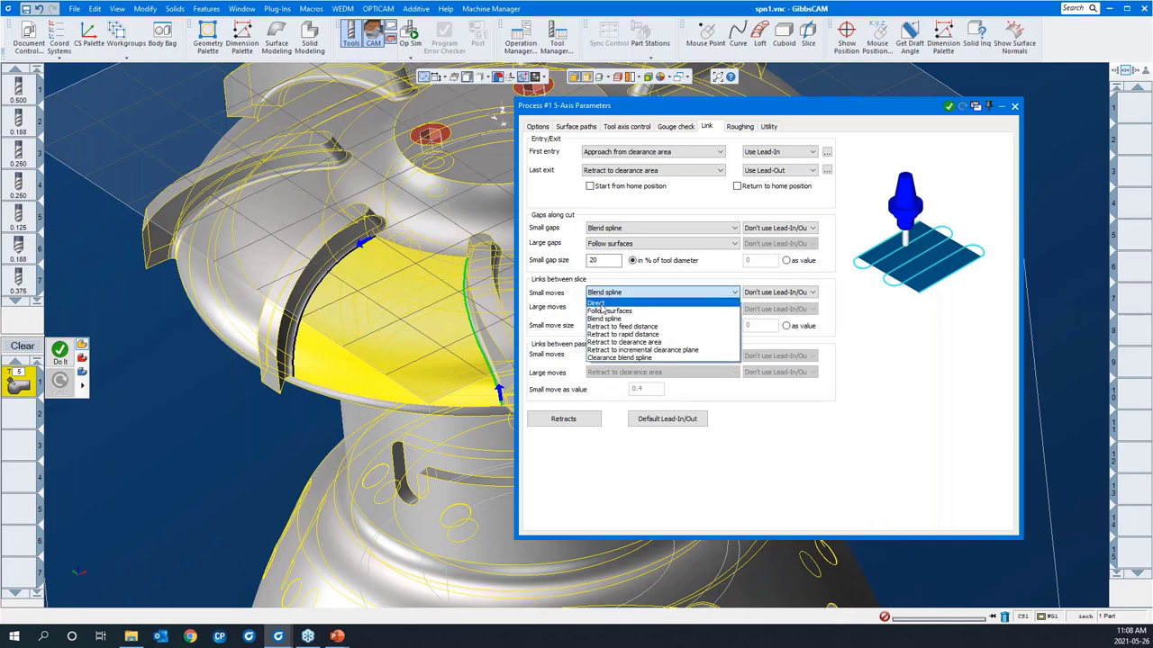
pyautogui.click(587, 308)
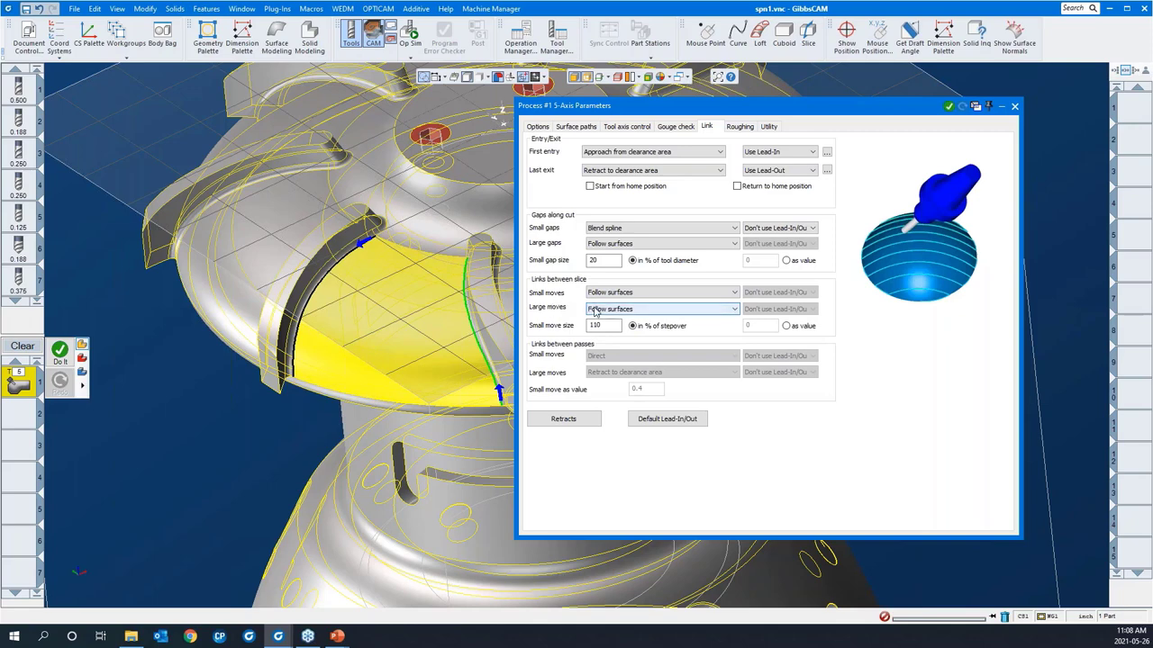
pyautogui.click(596, 309)
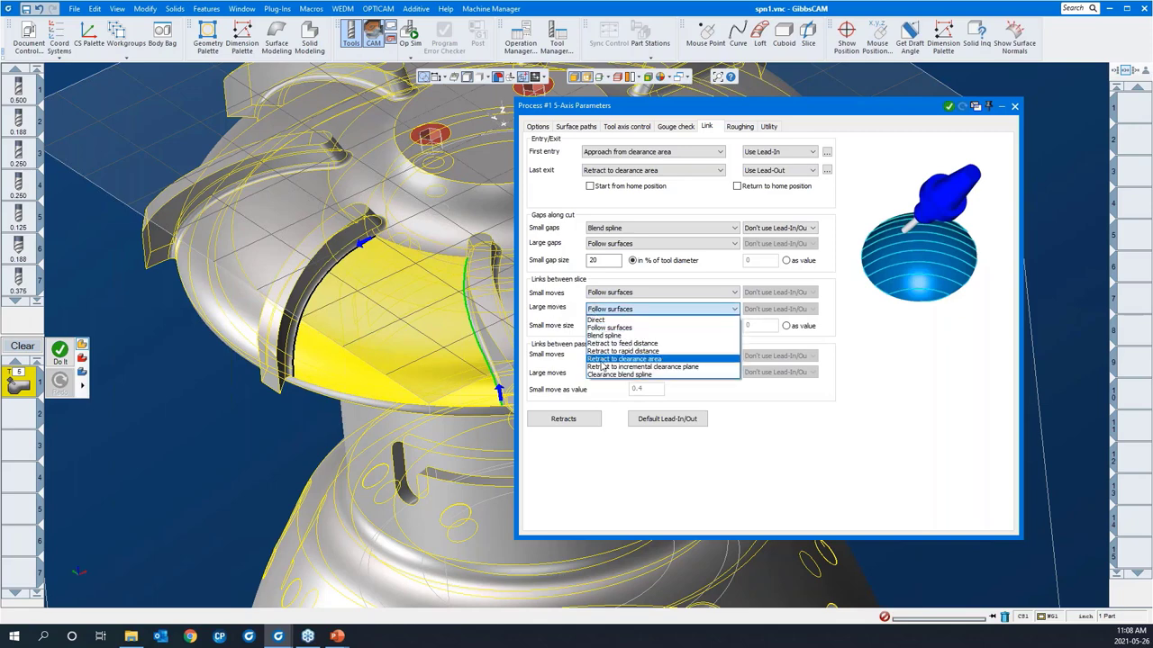
pyautogui.click(600, 360)
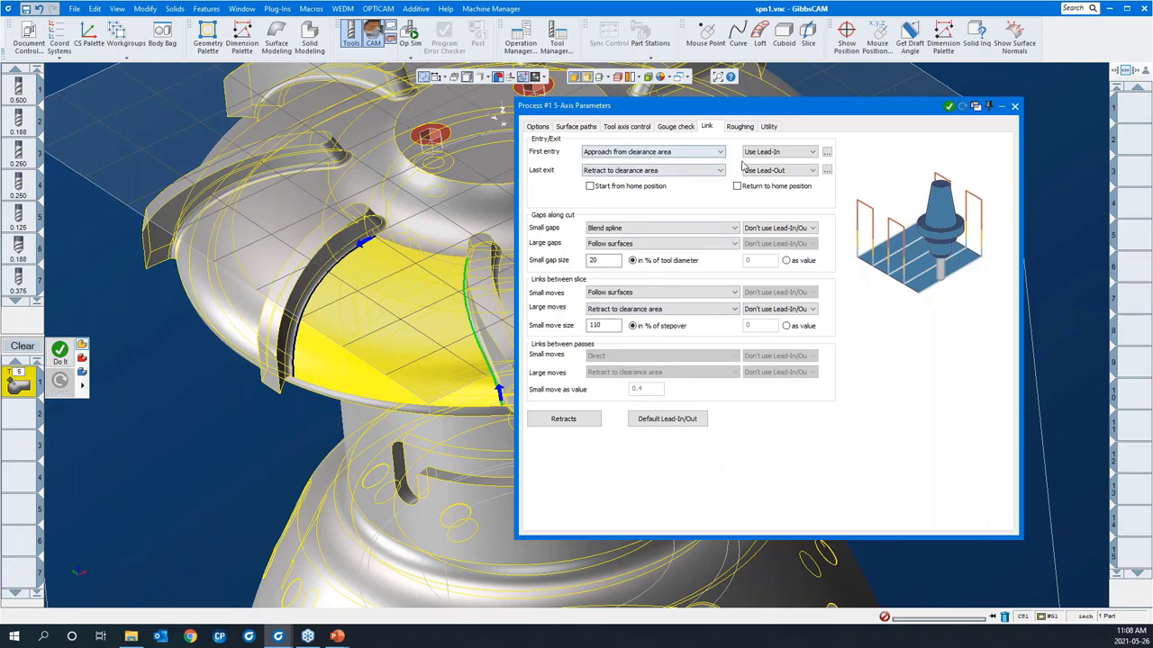
# Examine the clearance area height and rapid distance in the retract settings, leaving them without changes.
pyautogui.click(564, 419)
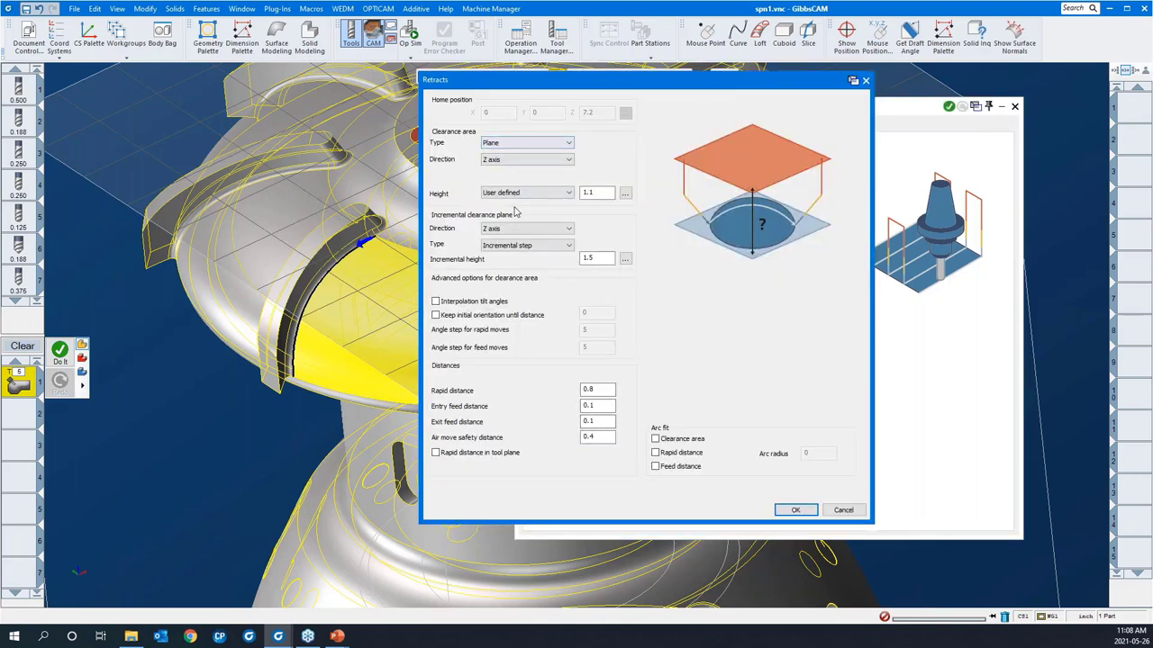
pyautogui.click(597, 196)
pyautogui.click(601, 389)
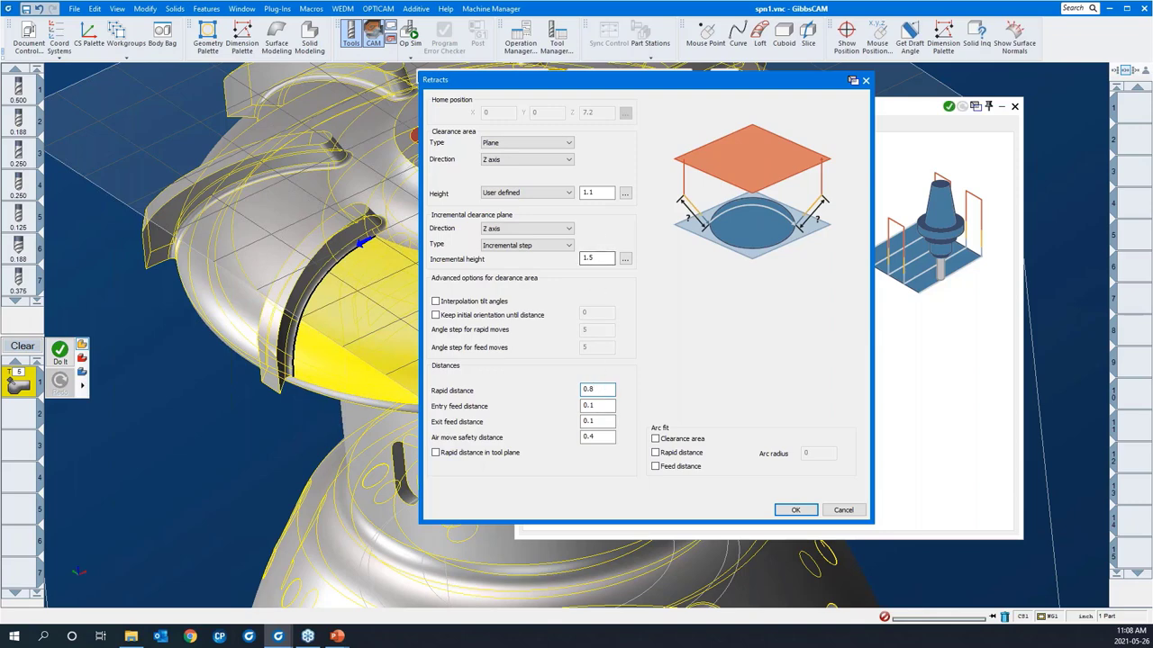
pyautogui.click(865, 81)
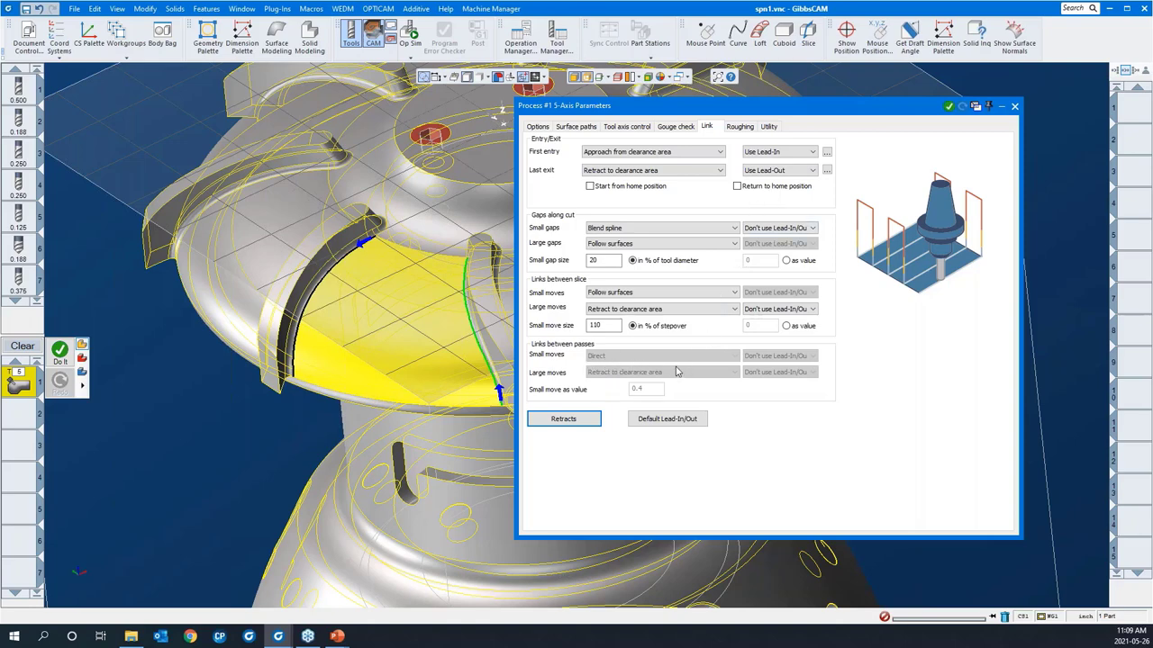
# Turn on Multi passes to examine the small-move options of the links between passes, and turn it off again.
pyautogui.click(741, 131)
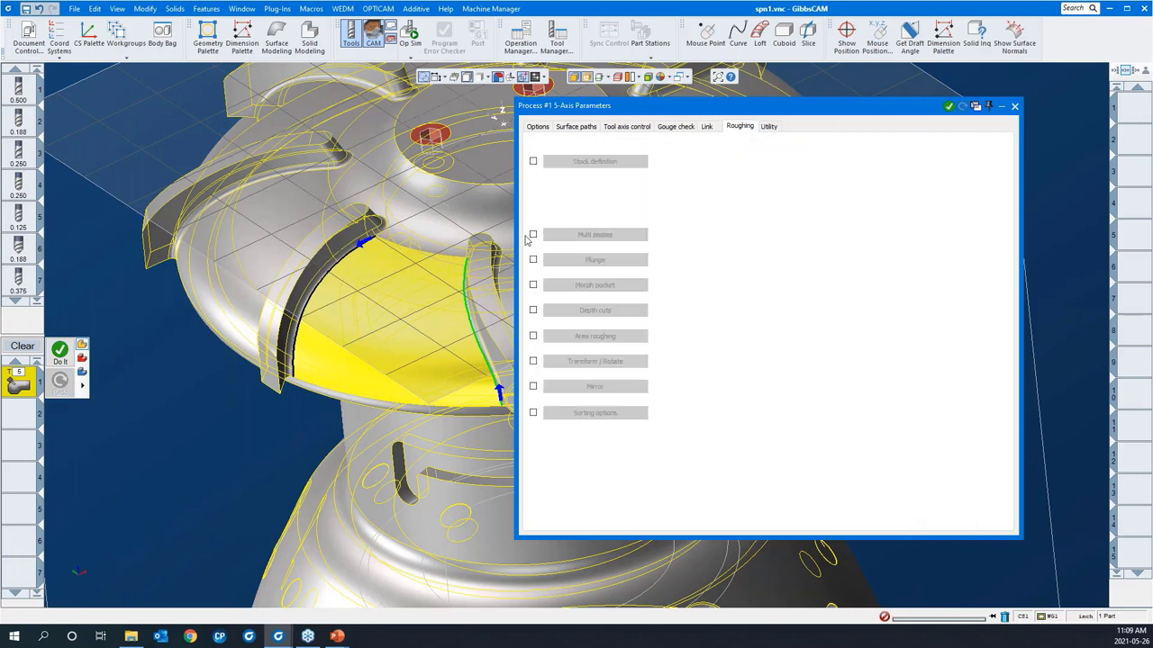
pyautogui.click(534, 235)
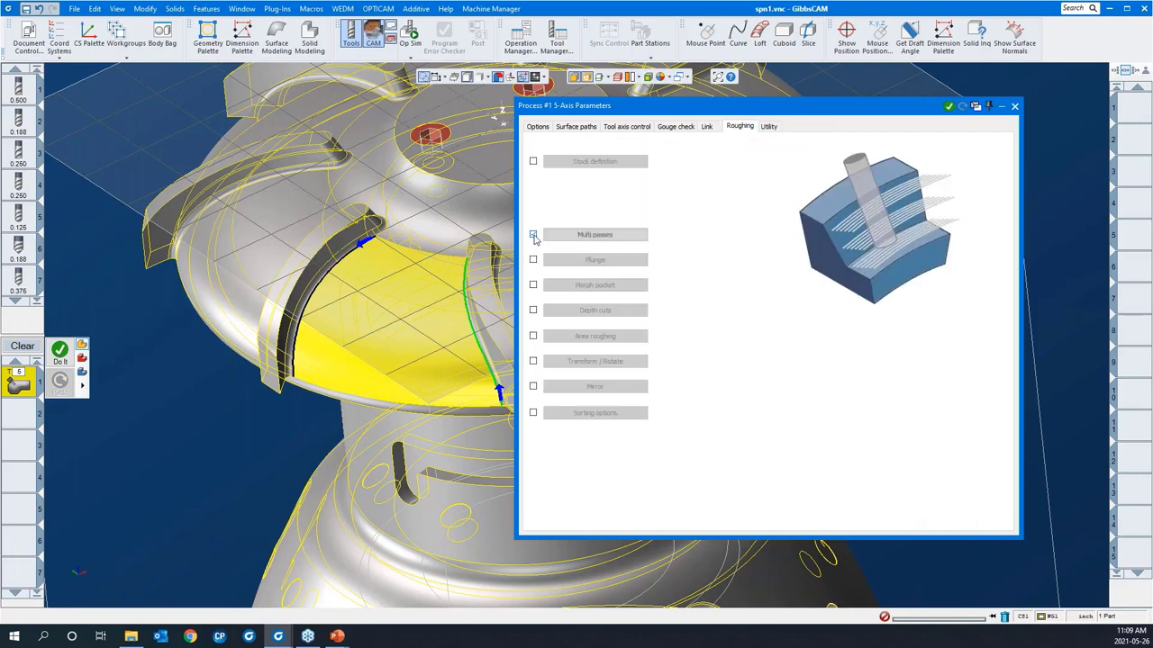
pyautogui.click(709, 127)
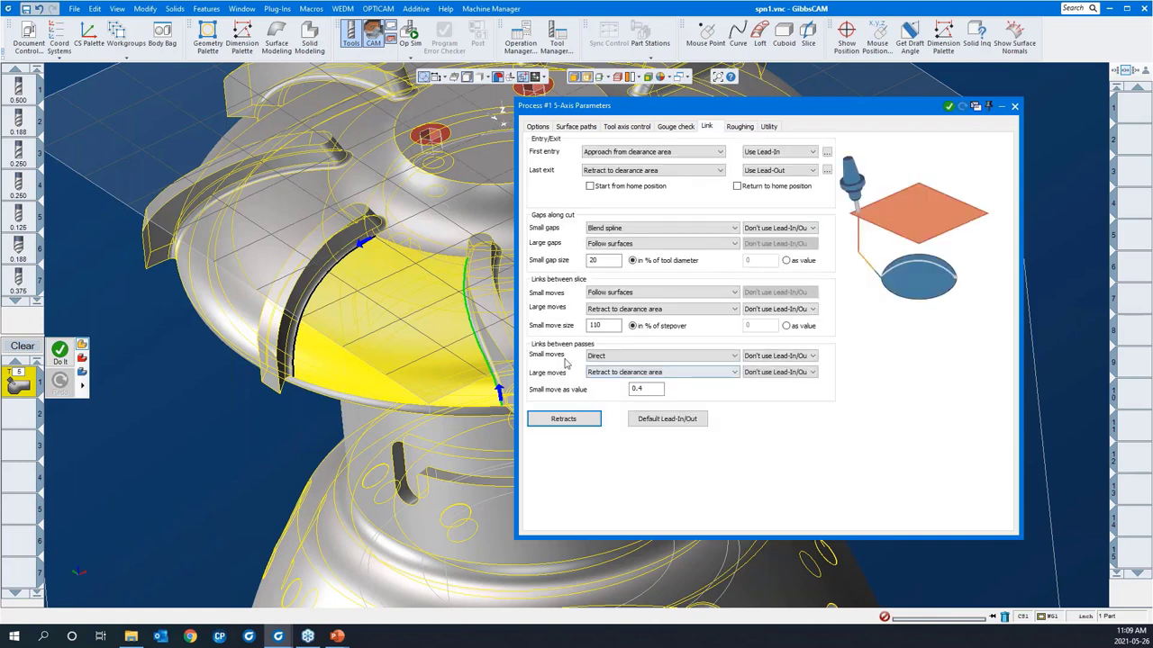
pyautogui.click(595, 357)
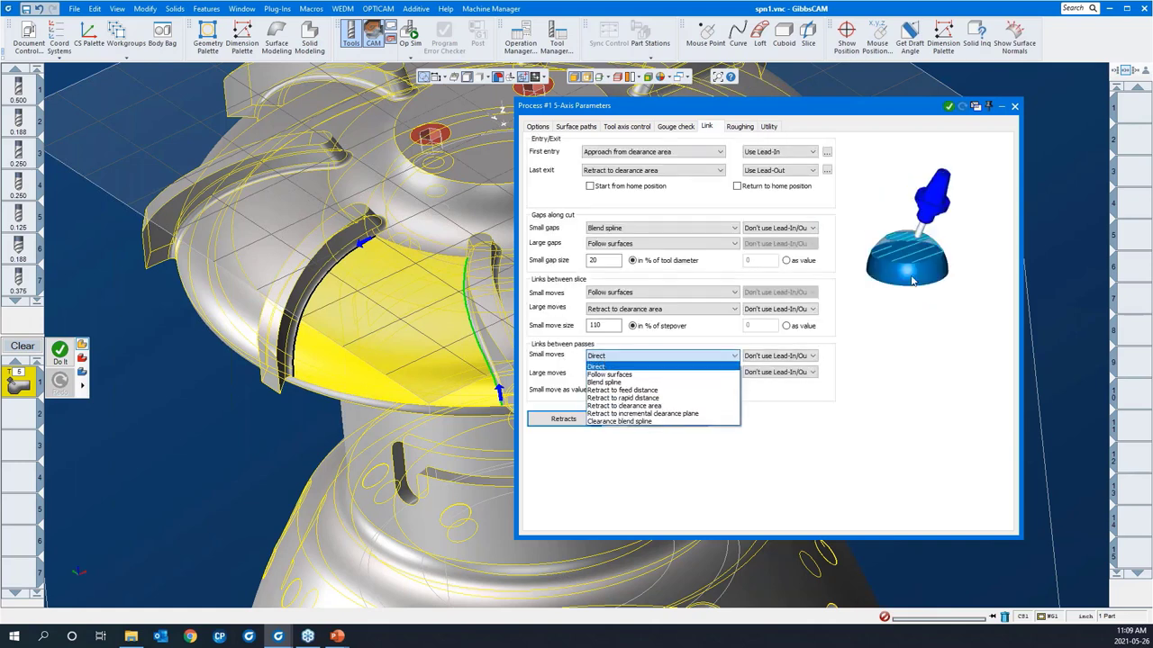
pyautogui.click(908, 326)
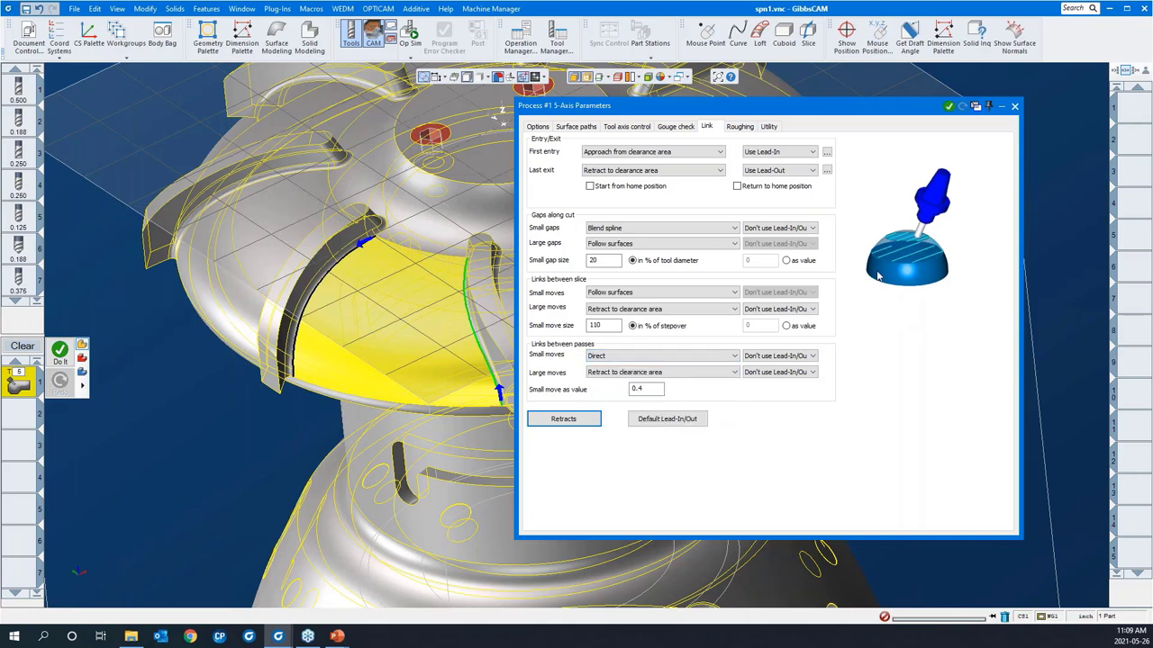
pyautogui.click(748, 128)
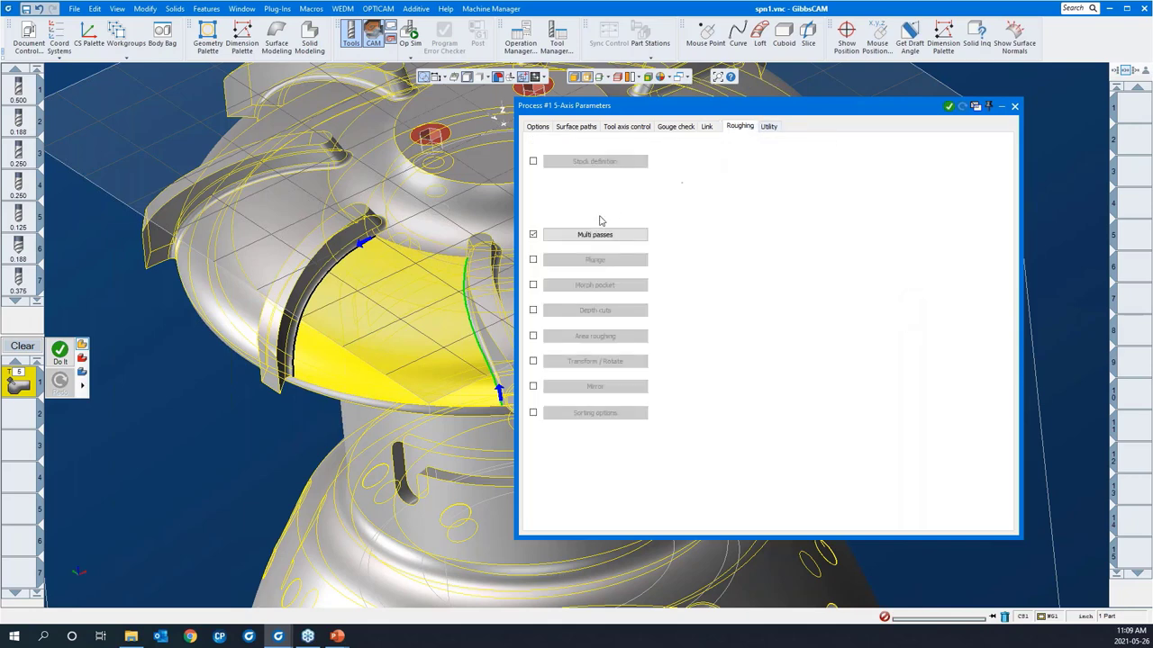
pyautogui.click(532, 234)
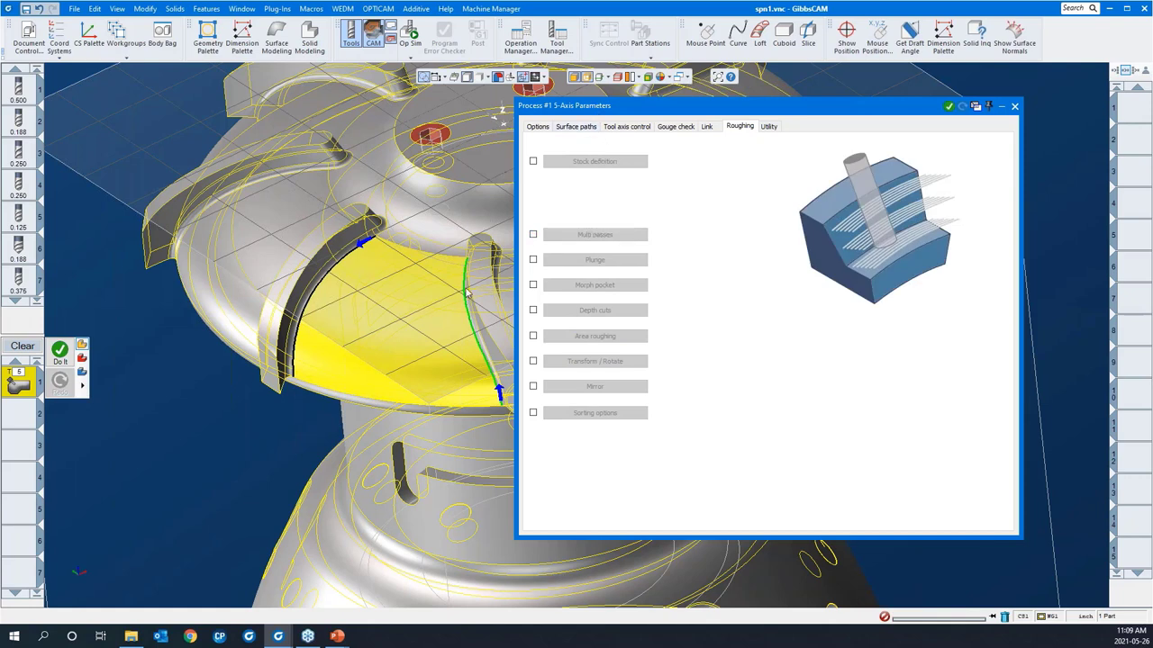
# Keep small moves of the links between slices on Follow surfaces and set their large moves to Follow surfaces.
pyautogui.click(575, 127)
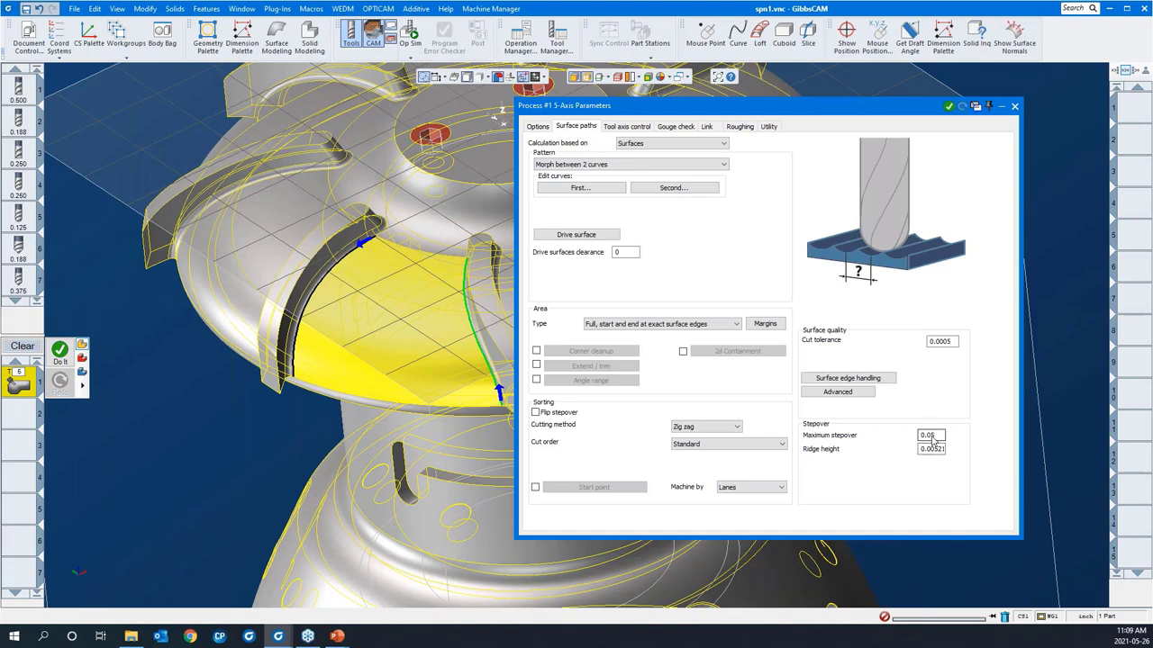
pyautogui.click(625, 127)
pyautogui.click(685, 134)
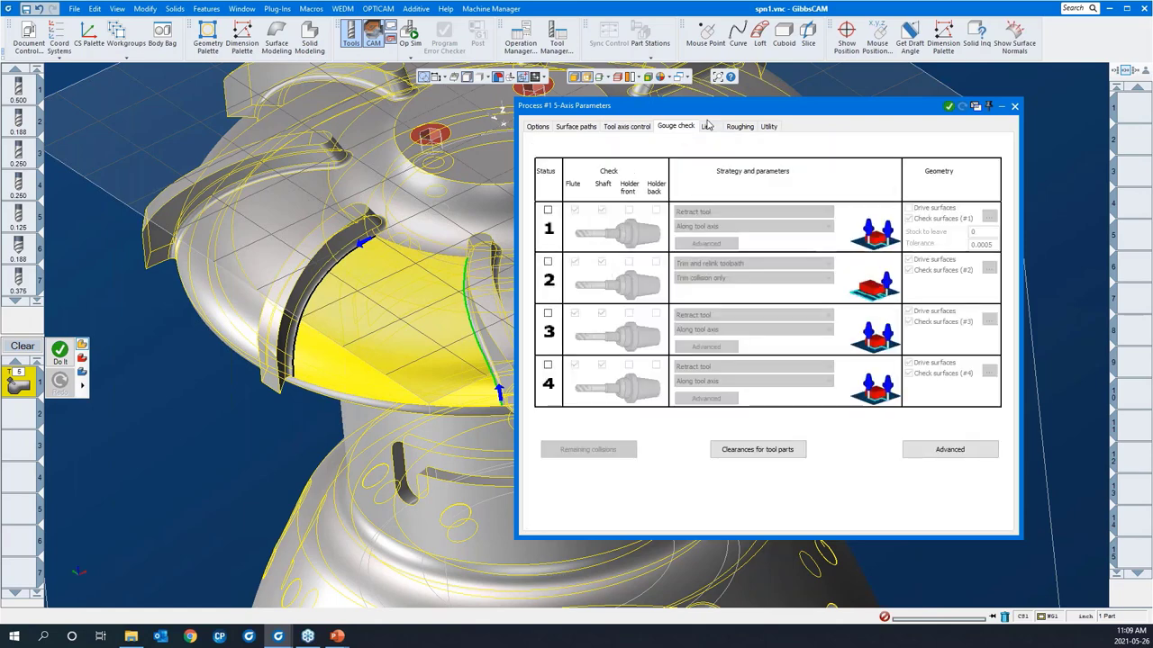
pyautogui.click(707, 127)
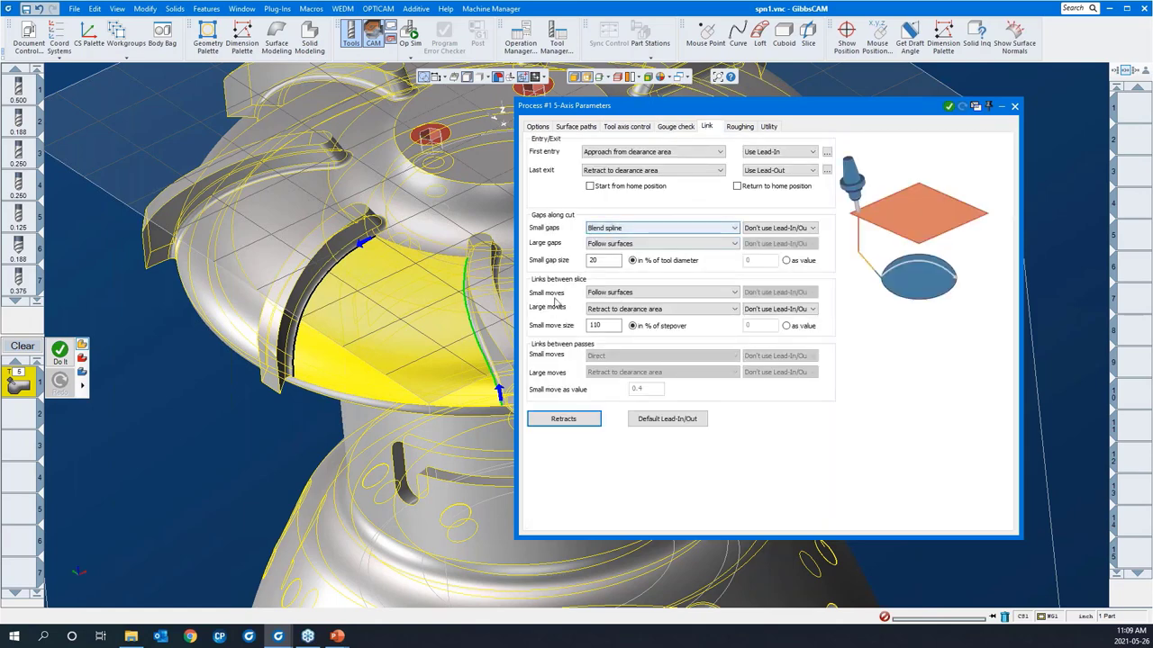
pyautogui.click(602, 295)
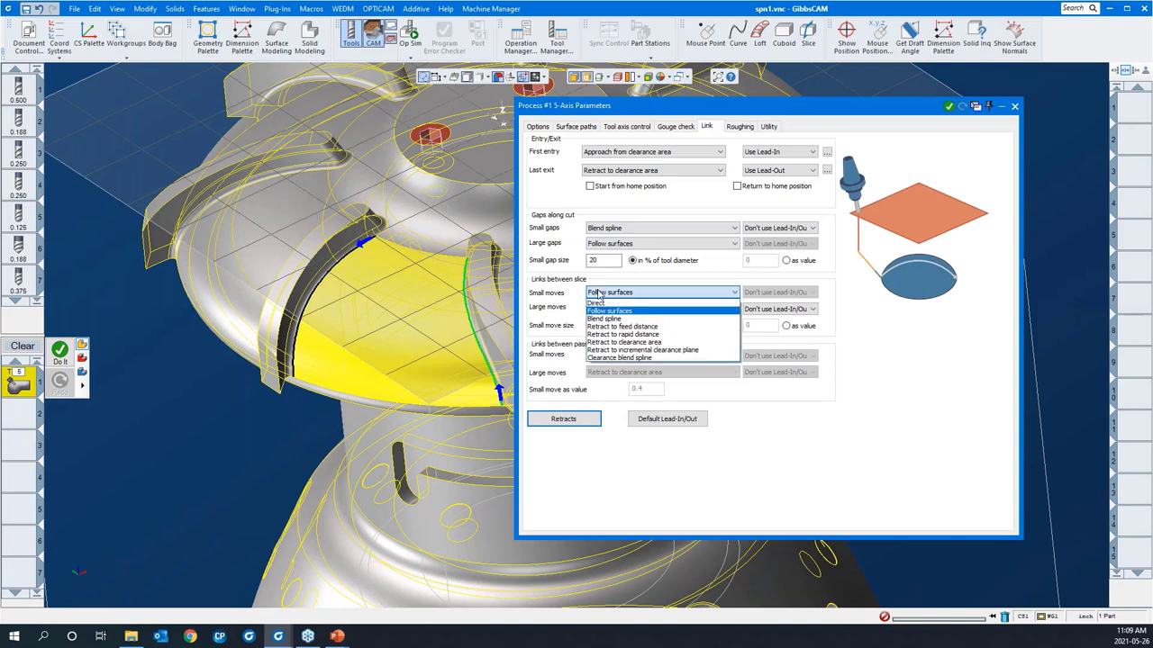
pyautogui.click(608, 312)
pyautogui.click(630, 308)
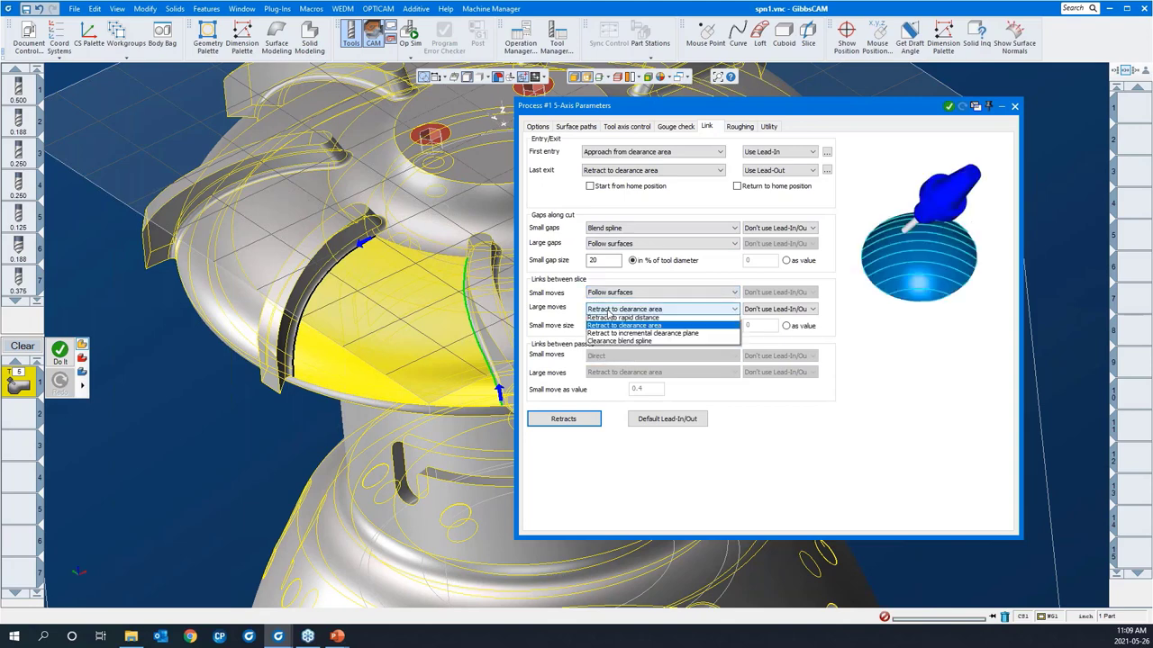
pyautogui.click(609, 328)
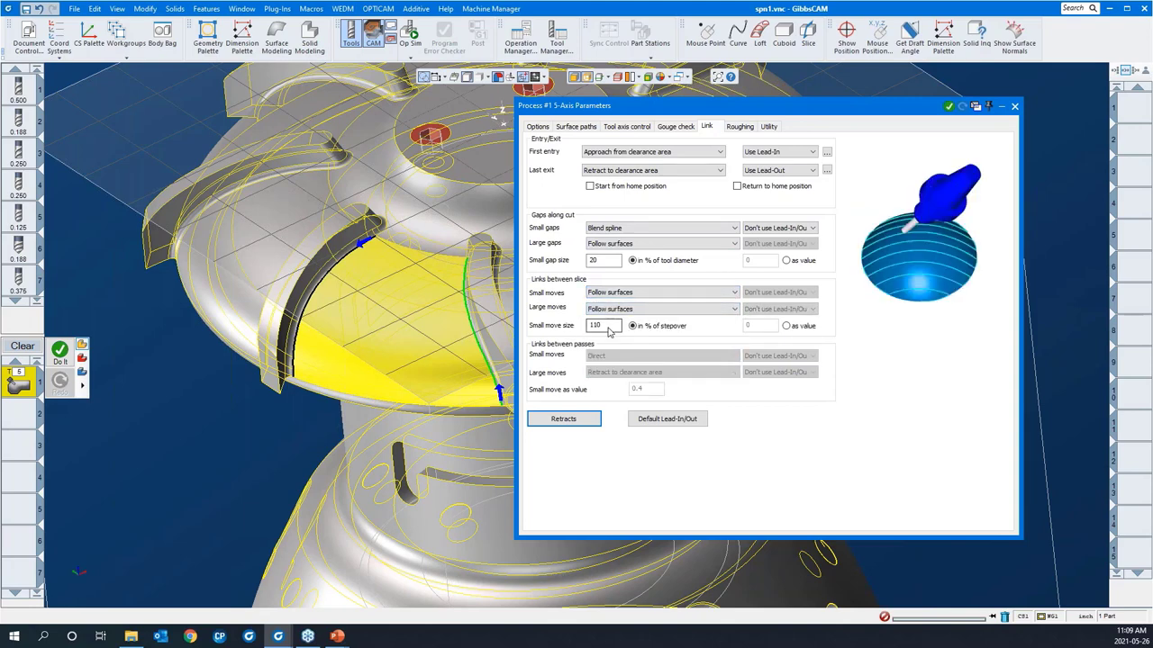
# Generate the 5-axis toolpath on the floor between the two blades and inspect its passes and entry and exit moves.
pyautogui.click(696, 107)
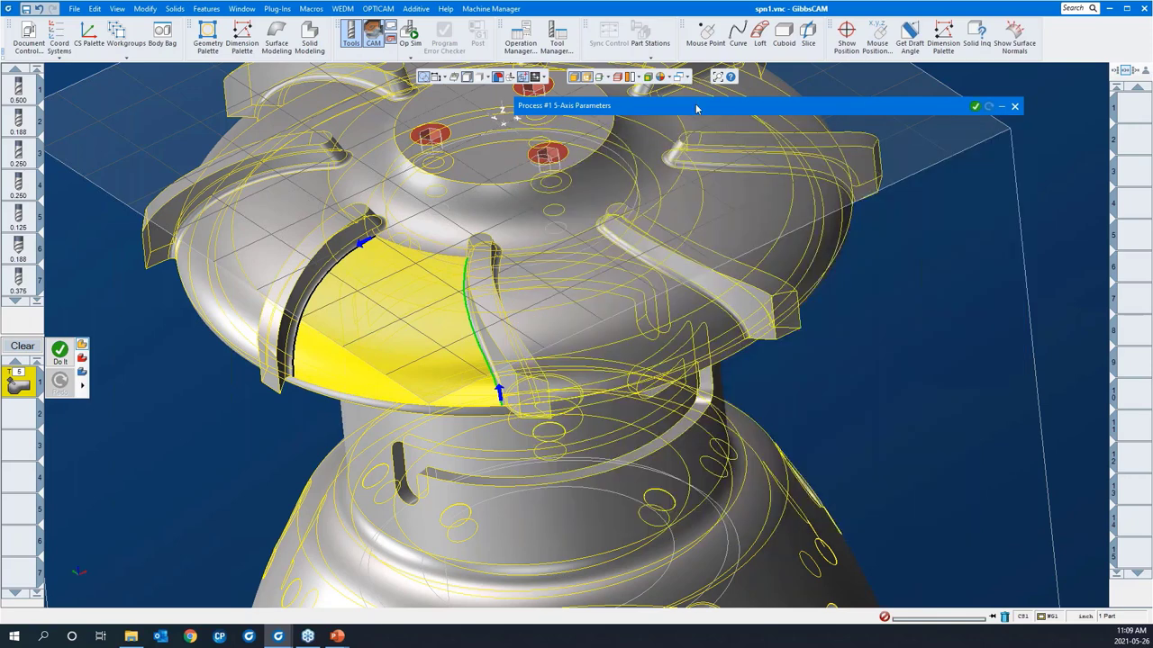
pyautogui.rightClick(907, 310)
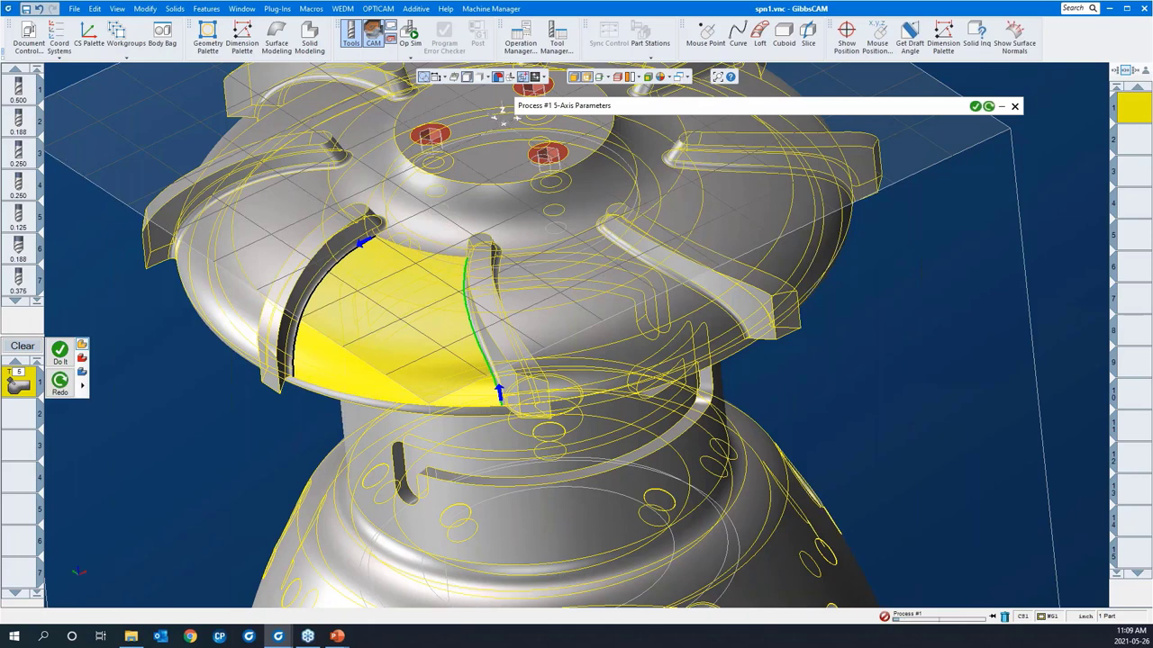
pyautogui.click(993, 617)
pyautogui.click(993, 618)
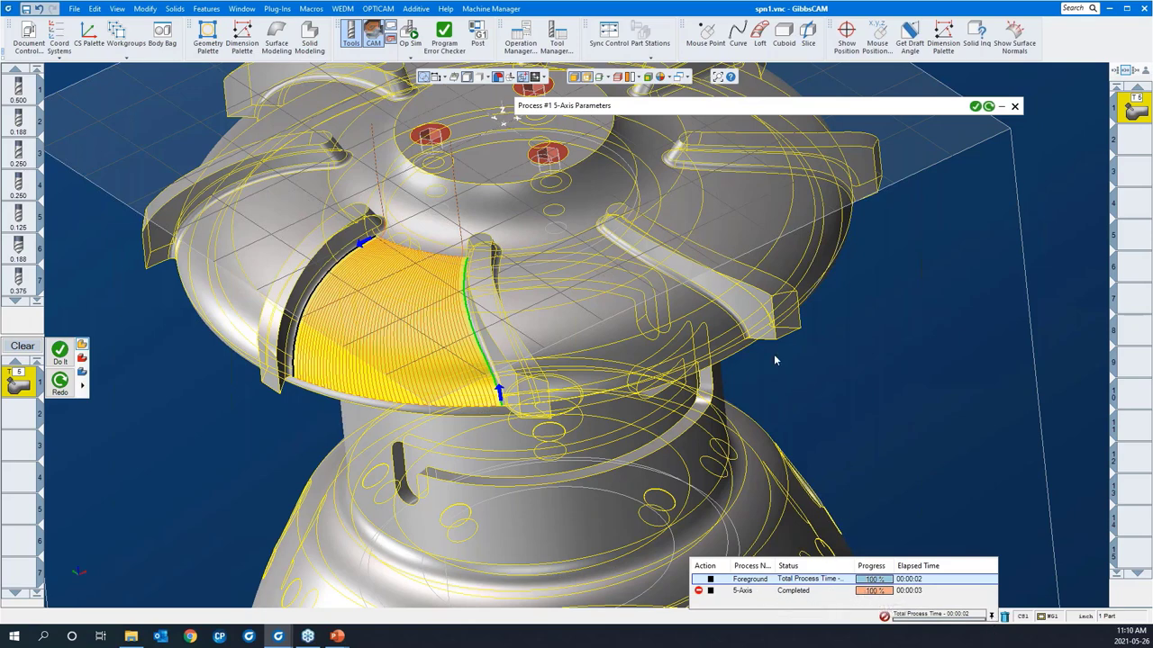
pyautogui.moveTo(342, 348); pyautogui.dragTo(311, 209, button='middle')
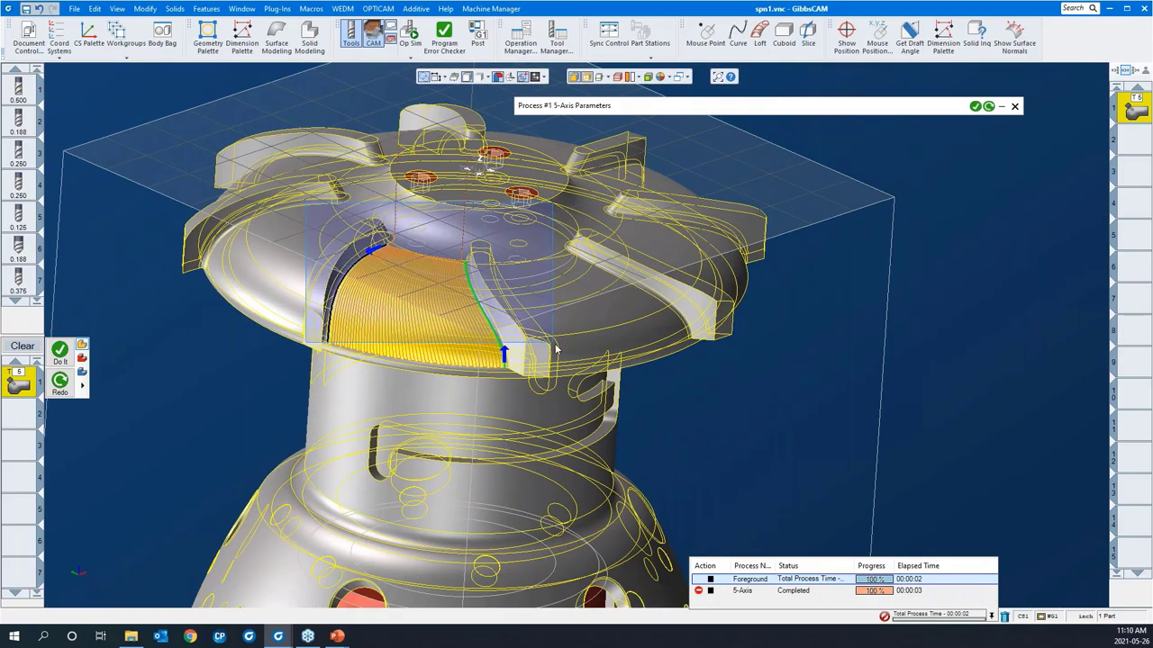
pyautogui.scroll(5, 558, 349)
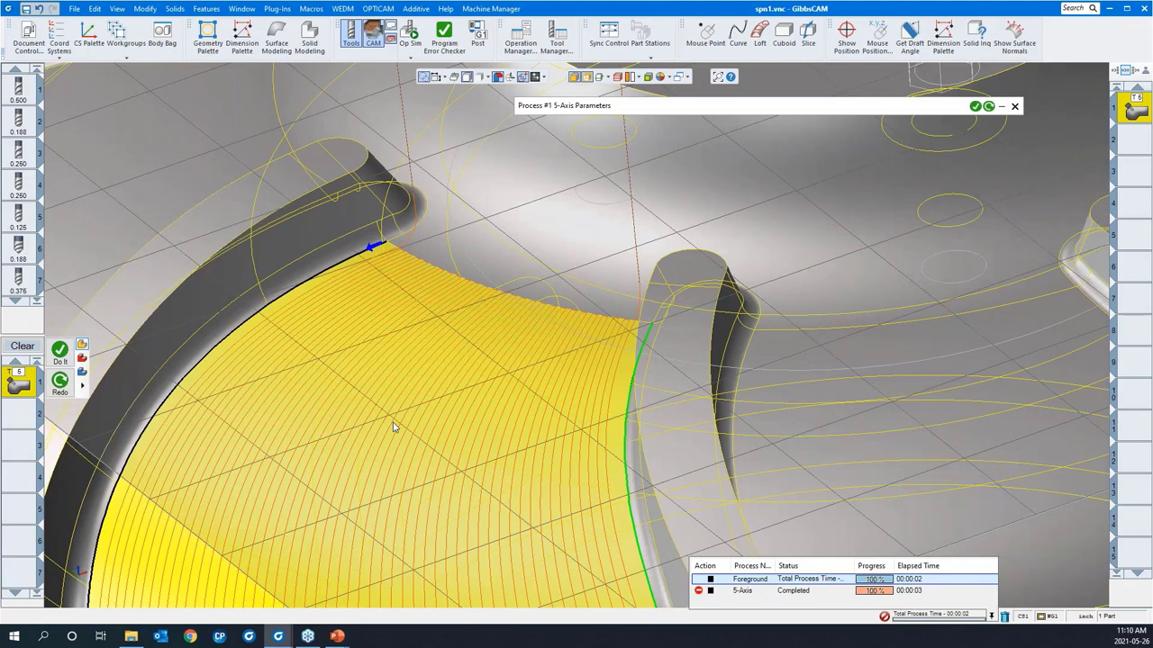
pyautogui.scroll(-4, 552, 453)
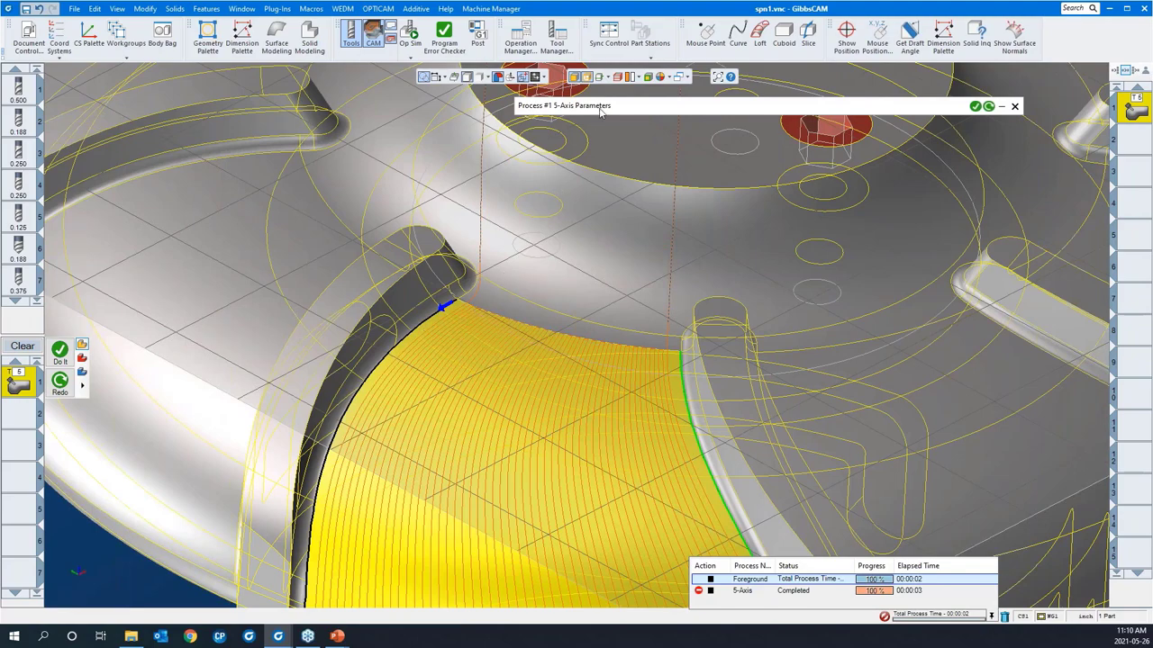
pyautogui.moveTo(440, 417); pyautogui.dragTo(491, 299, button='middle')
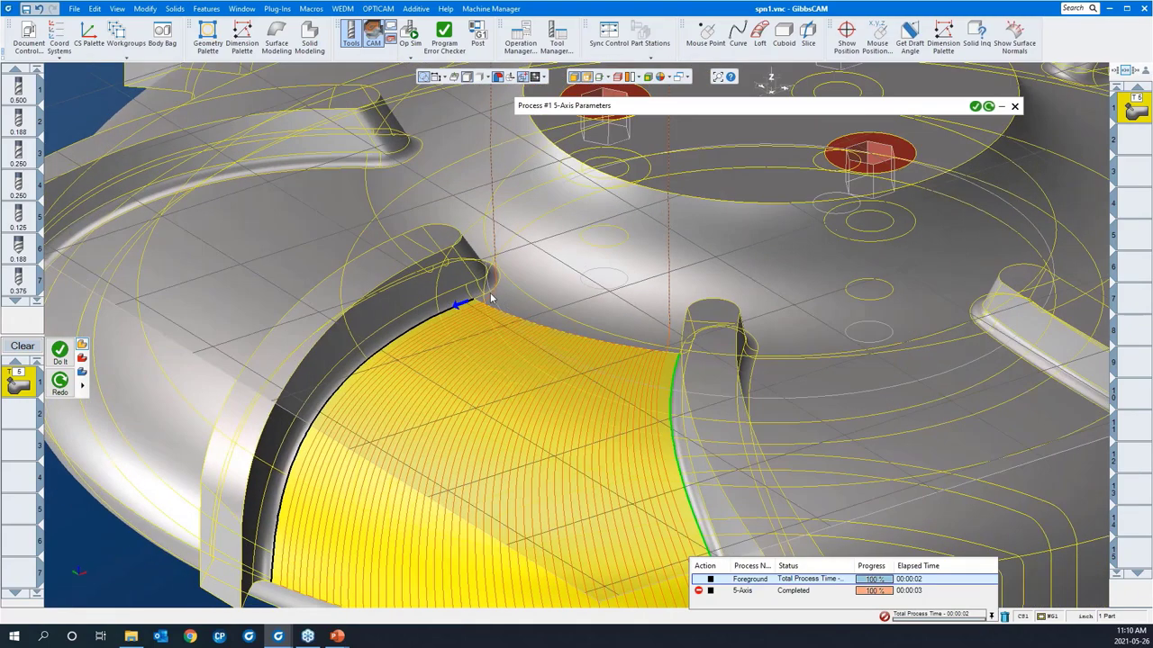
# Set the default lead-in arc's width and length to 0.15, copied to the lead-out, and recalculate the toolpath.
pyautogui.click(629, 109)
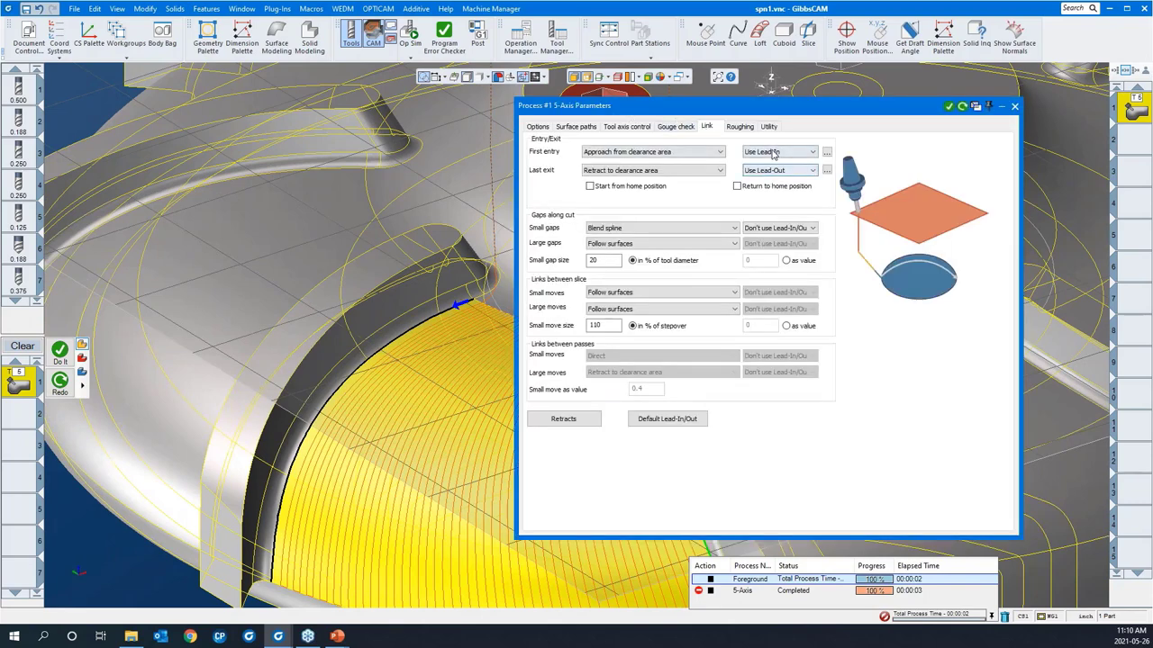
pyautogui.click(664, 422)
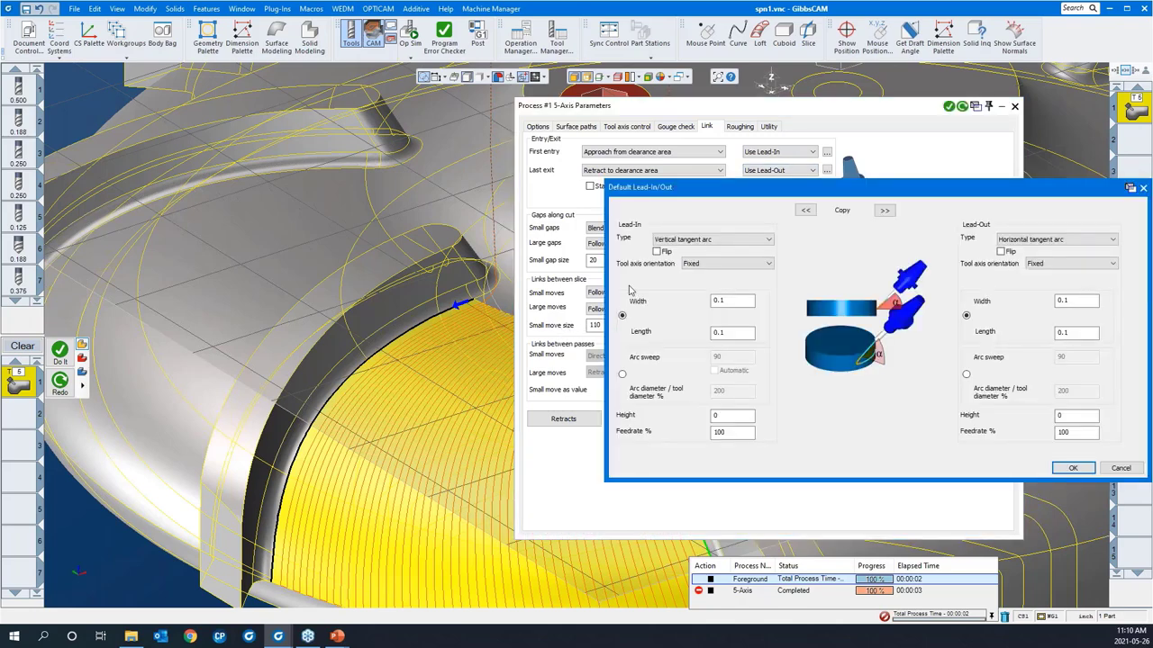
pyautogui.click(726, 301)
pyautogui.write('5')
pyautogui.click(734, 331)
pyautogui.write('5')
pyautogui.click(884, 209)
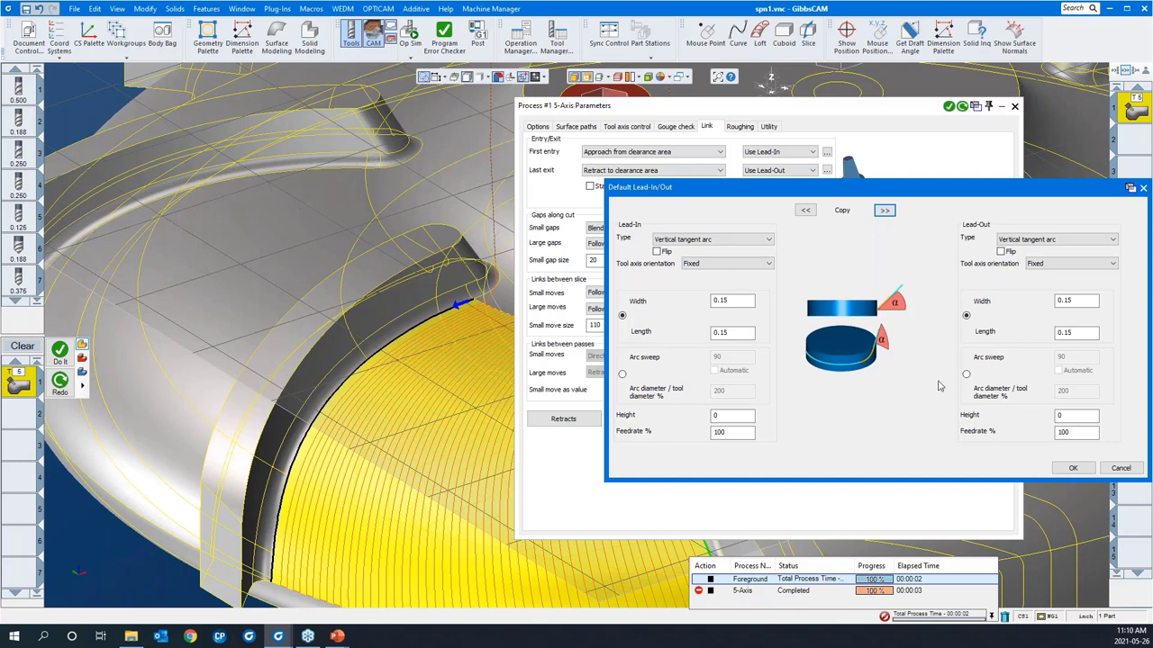
pyautogui.click(1073, 468)
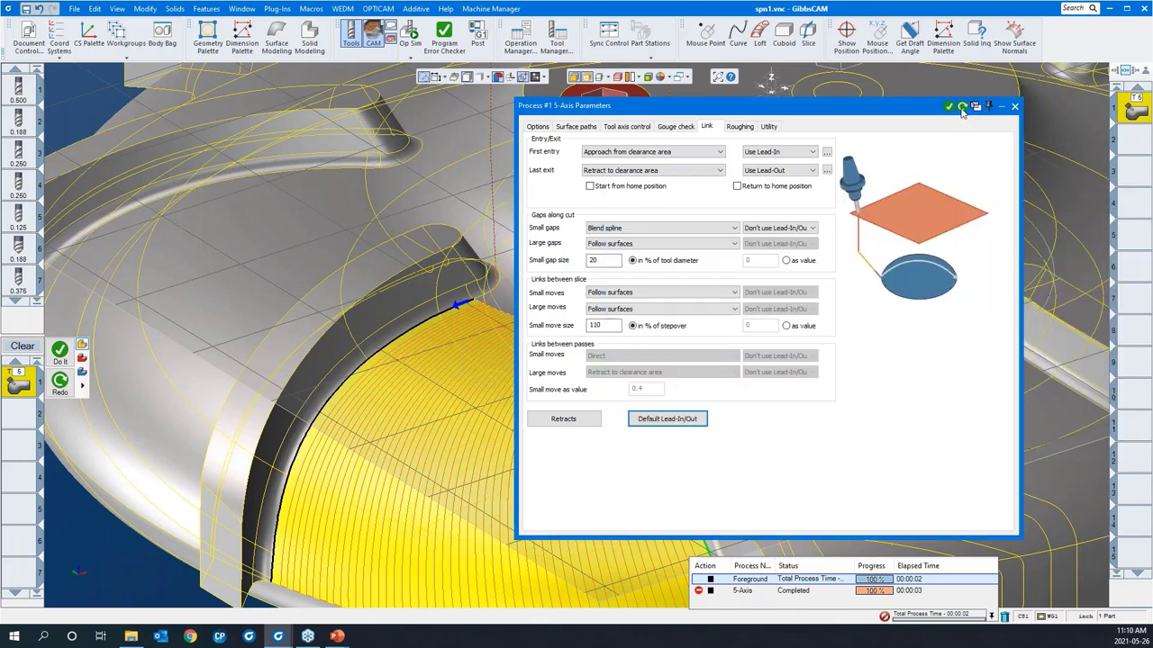
pyautogui.click(961, 107)
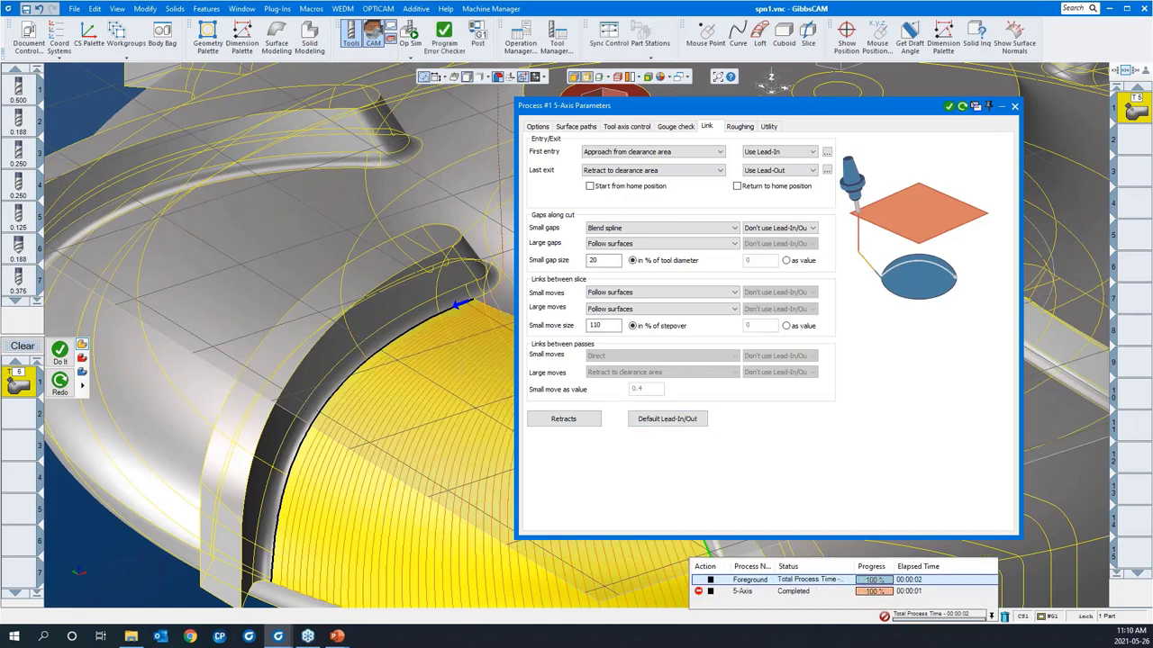
# Collapse the 5-axis parameters and run the Op Sim rendering of the floor toolpath.
pyautogui.scroll(-2, 352, 374)
pyautogui.moveTo(302, 592); pyautogui.dragTo(540, 360, button='middle')
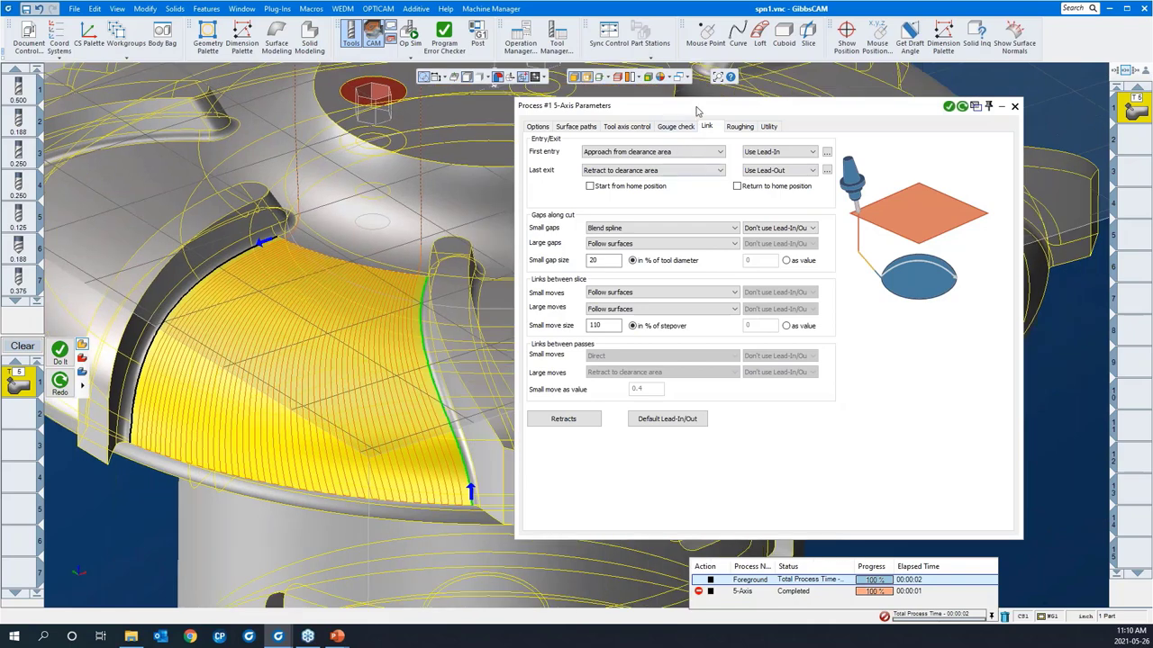
pyautogui.doubleClick(696, 112)
pyautogui.moveTo(766, 348); pyautogui.dragTo(657, 221, button='middle')
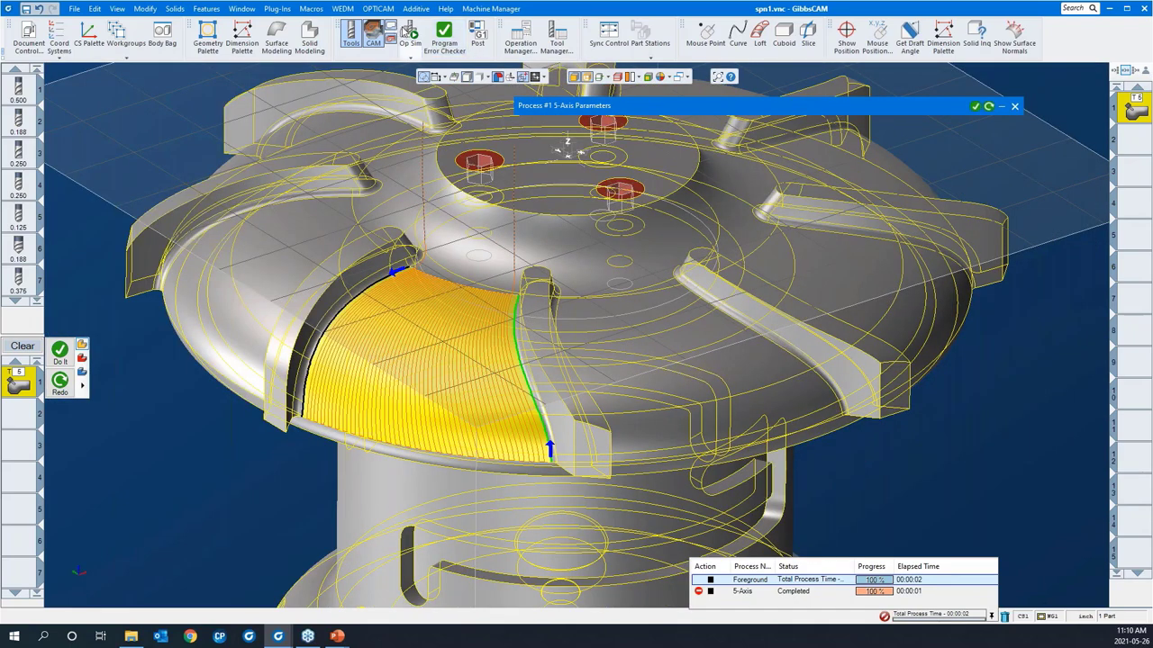
pyautogui.click(407, 34)
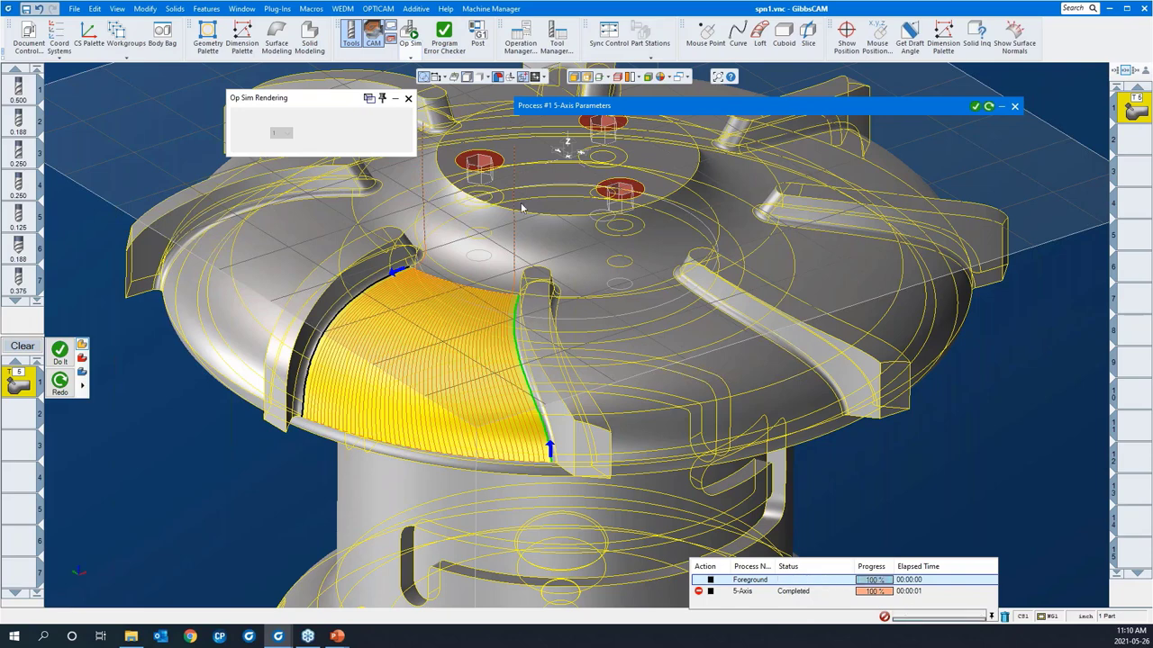
pyautogui.scroll(-3, 541, 315)
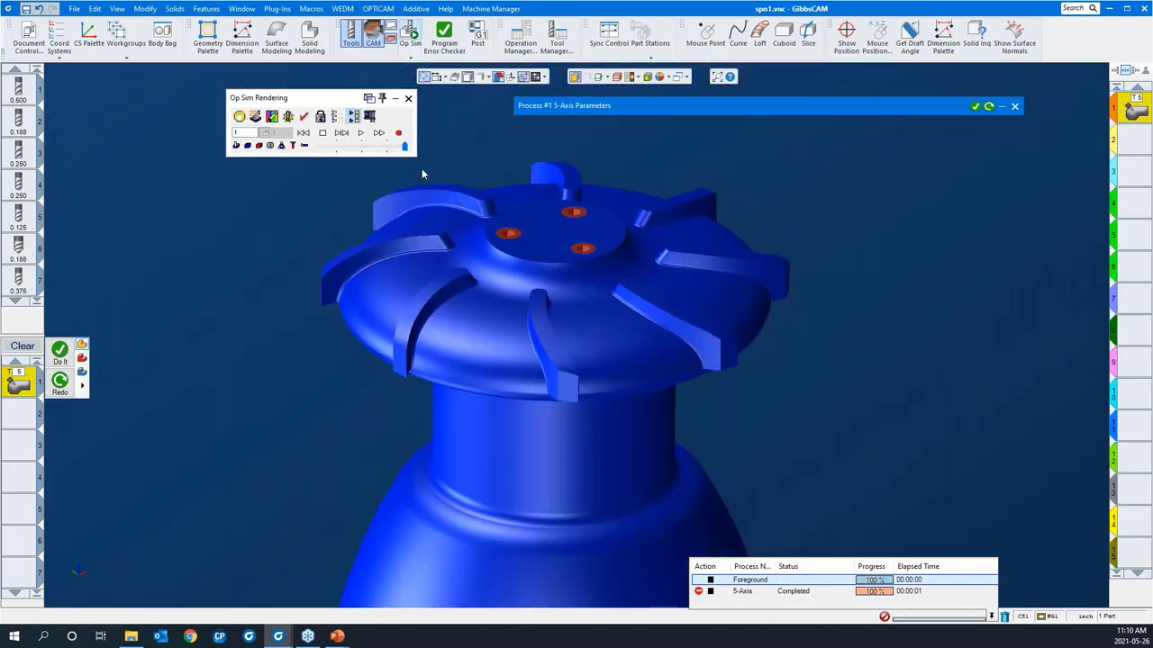
pyautogui.click(359, 133)
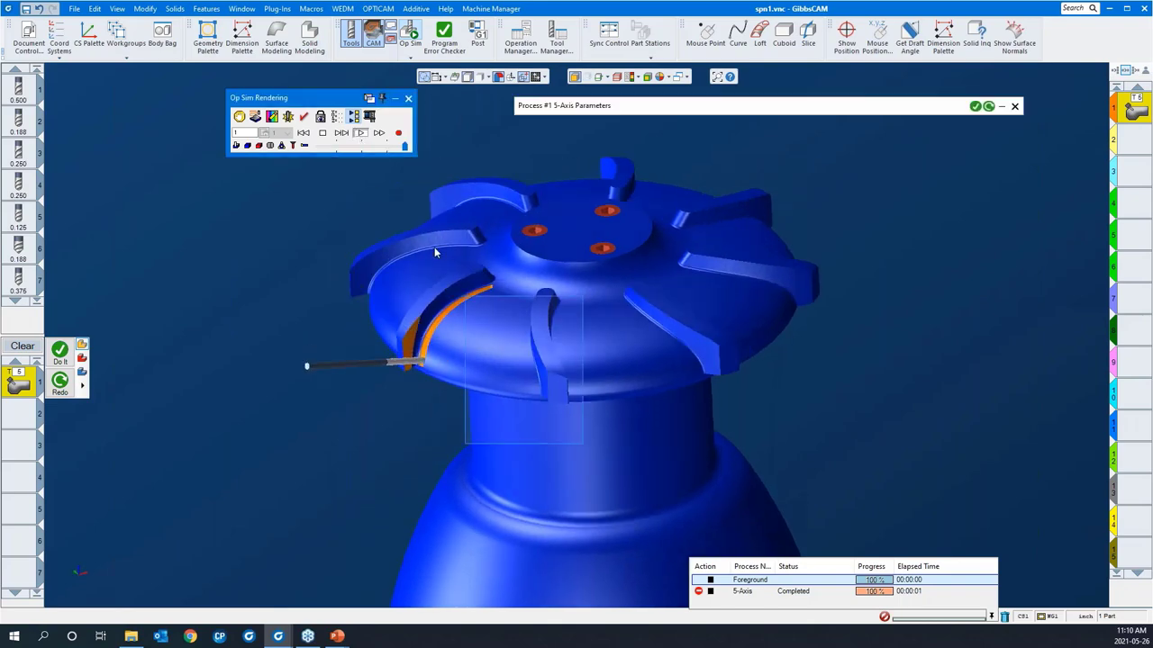
# Inspect the simulated cut and tool motion across the floor between the two blades, and close the rendering.
pyautogui.scroll(2, 354, 169)
pyautogui.scroll(2, 353, 172)
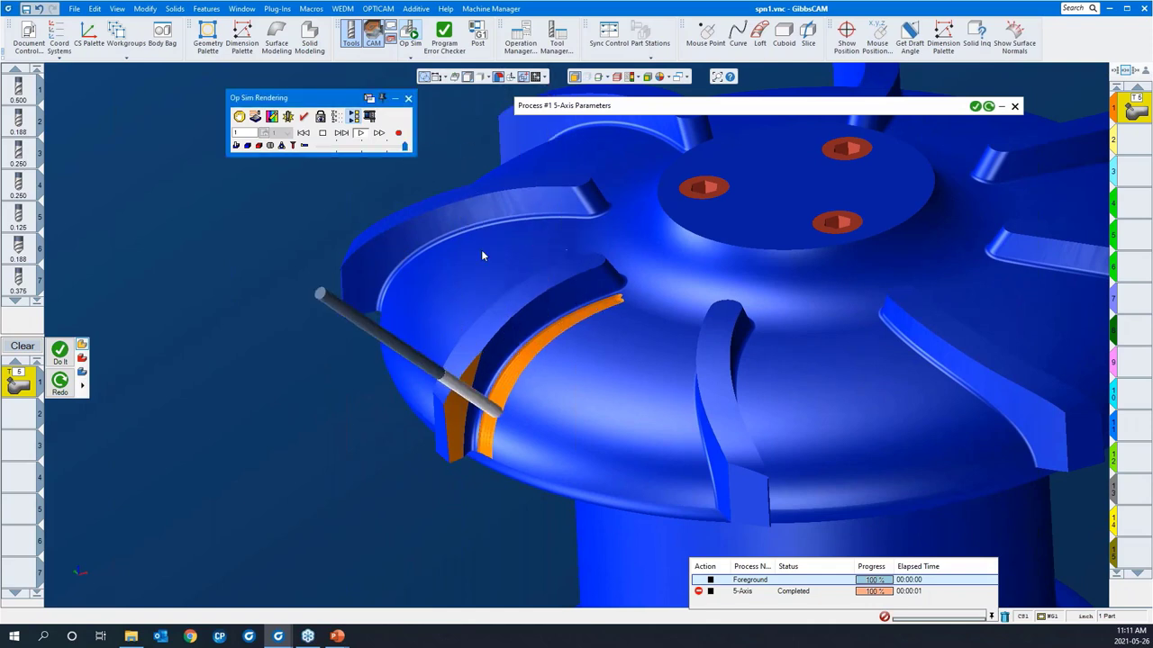
pyautogui.scroll(-4, 382, 341)
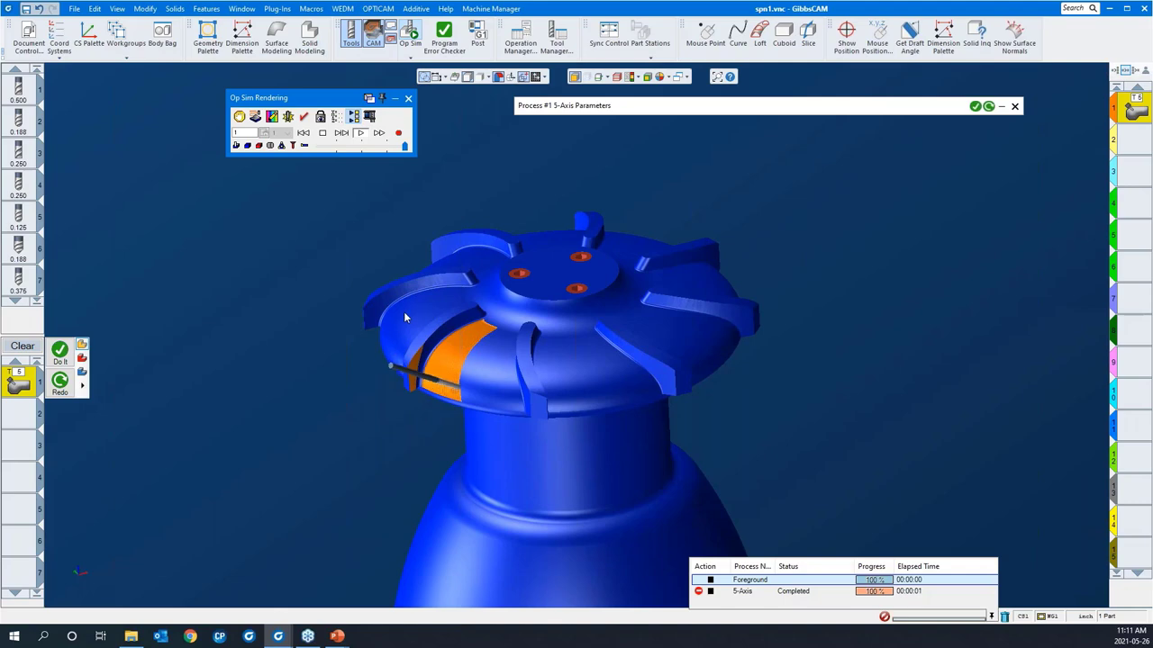
pyautogui.scroll(5, 459, 361)
pyautogui.moveTo(558, 413); pyautogui.dragTo(693, 361, button='middle')
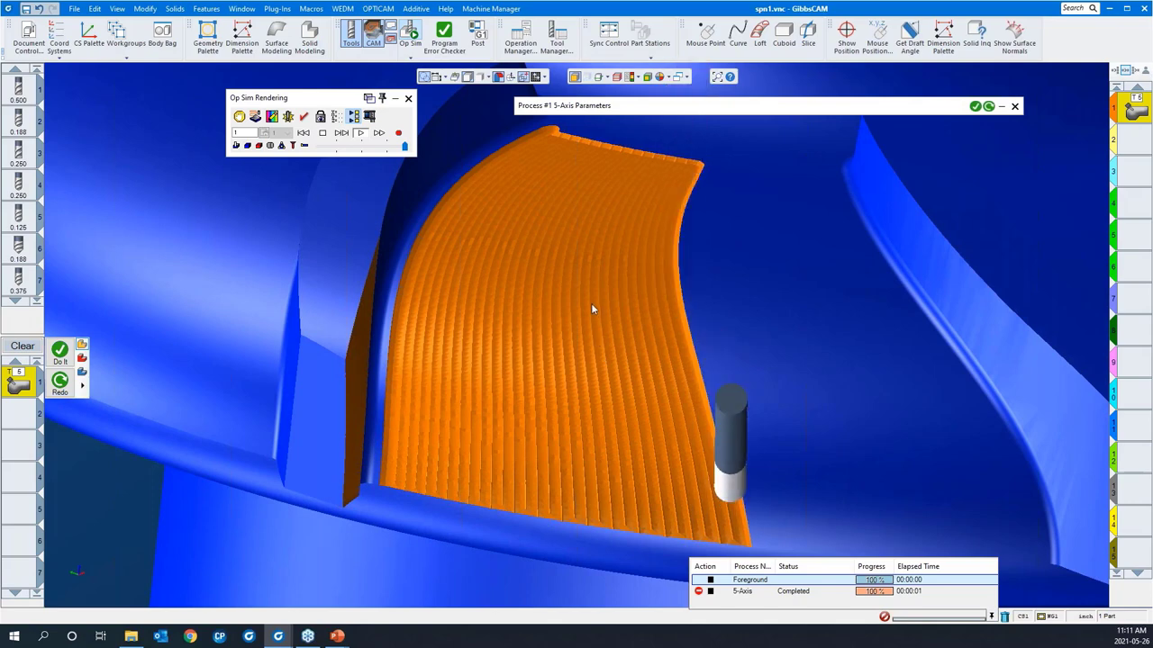
pyautogui.moveTo(591, 369); pyautogui.dragTo(471, 393, button='middle')
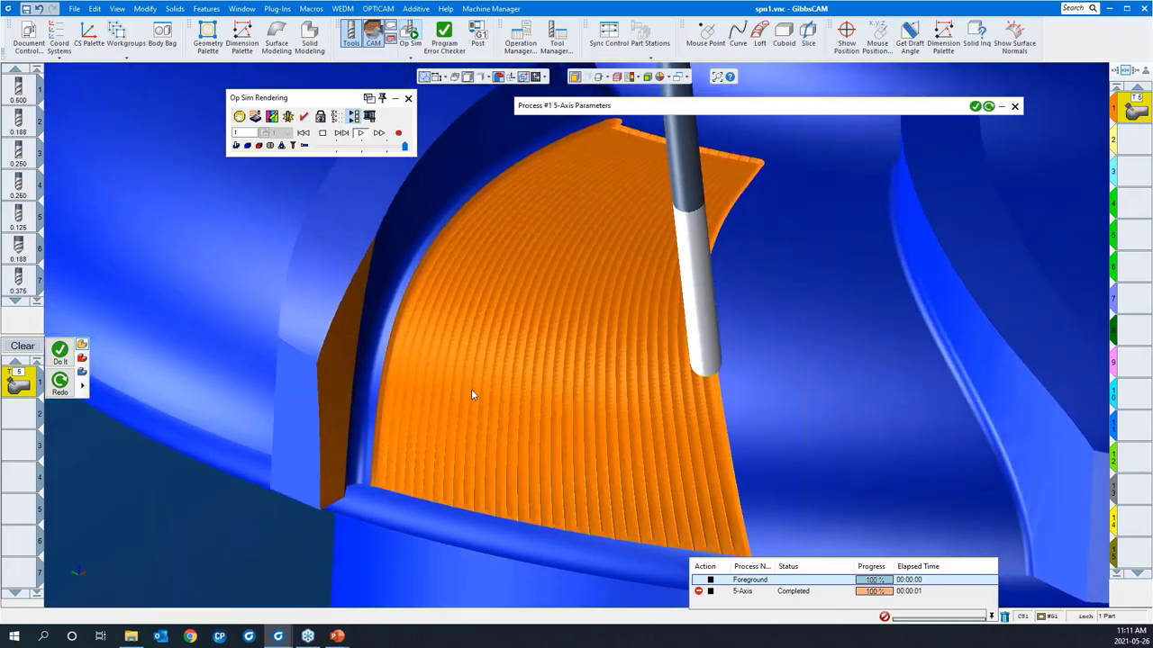
pyautogui.scroll(-4, 450, 316)
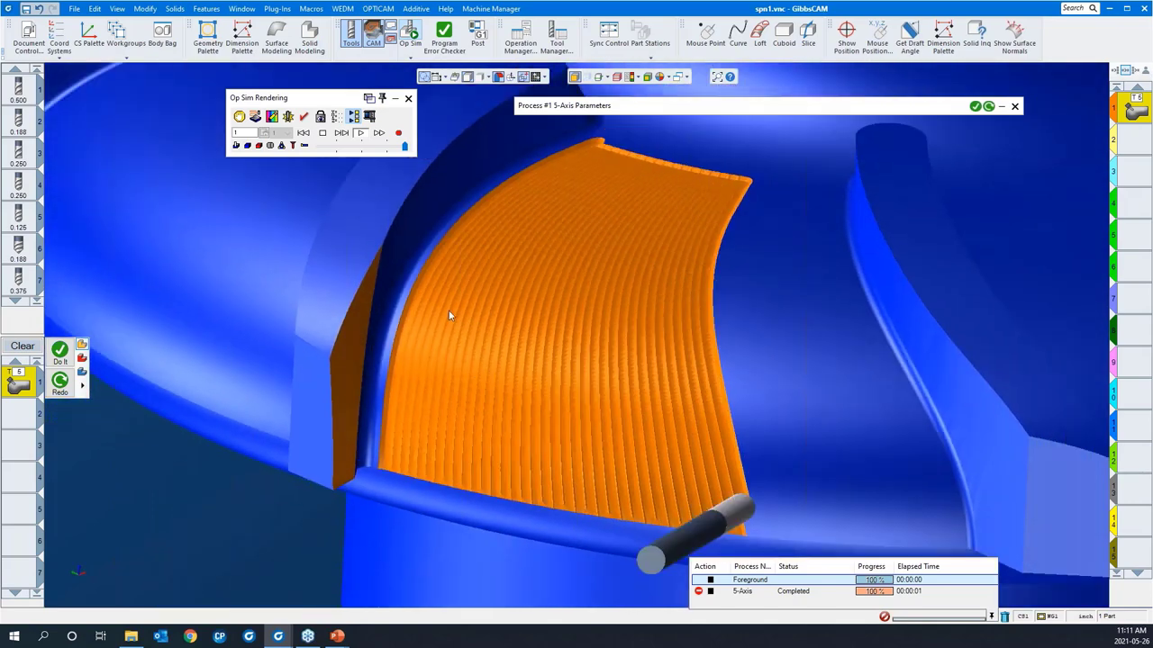
pyautogui.moveTo(627, 378); pyautogui.dragTo(684, 364, button='middle')
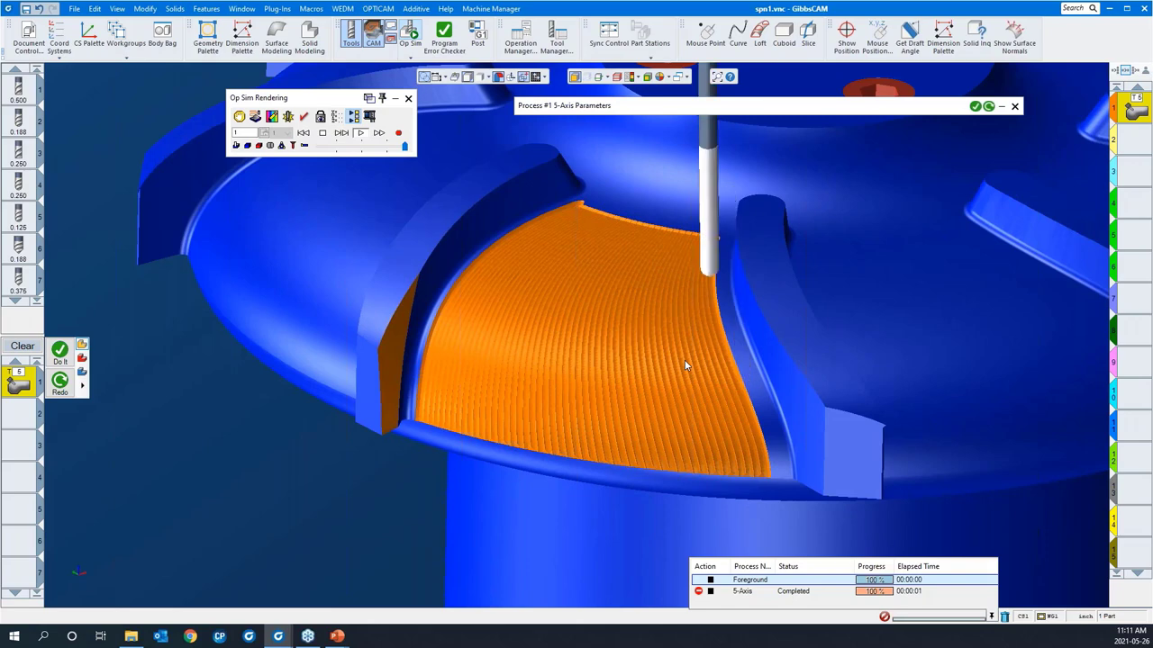
pyautogui.moveTo(602, 411); pyautogui.dragTo(427, 338, button='middle')
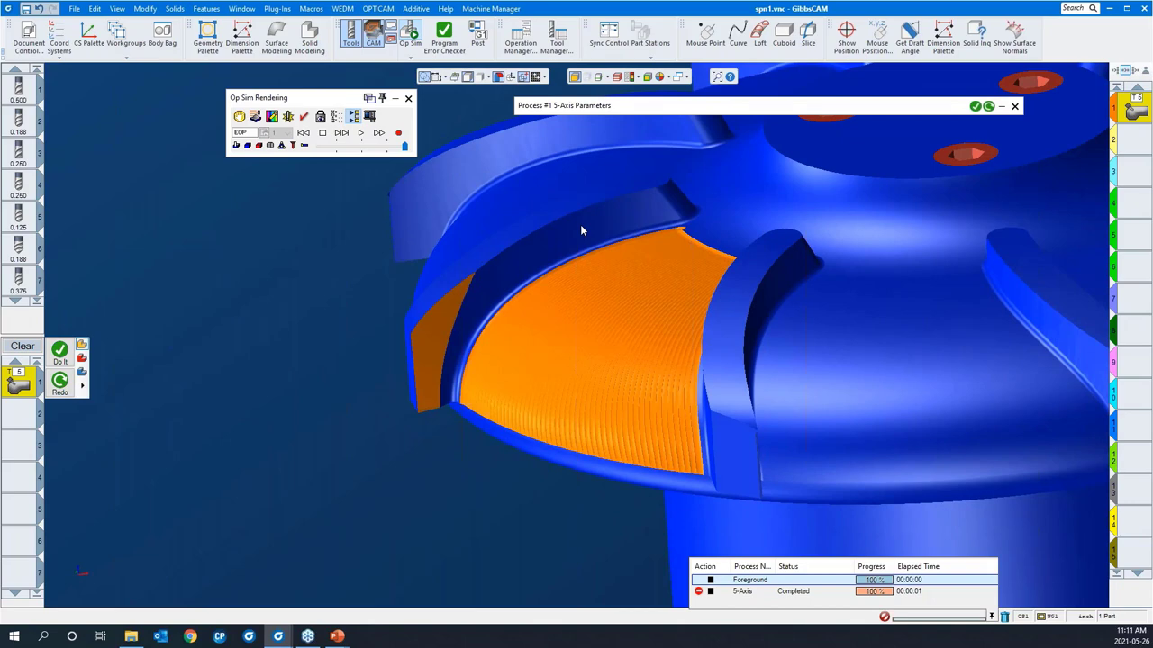
pyautogui.click(408, 98)
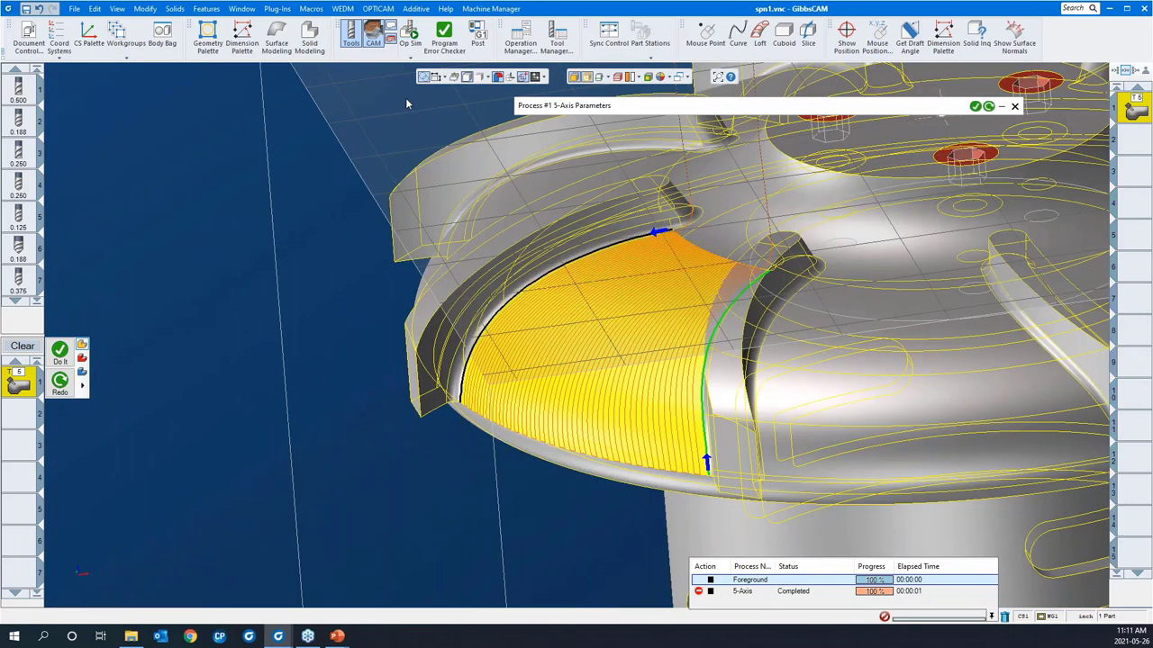
# Turn on the first gouge check of the 5-axis process.
pyautogui.moveTo(353, 243); pyautogui.dragTo(621, 464)
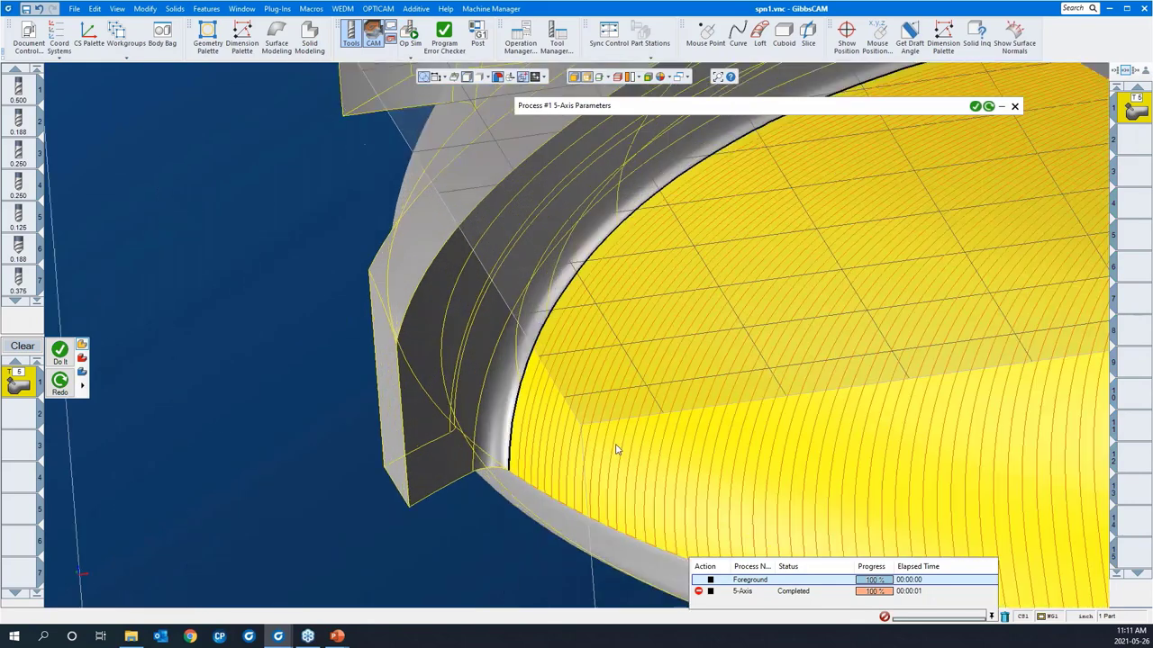
pyautogui.scroll(-3, 537, 329)
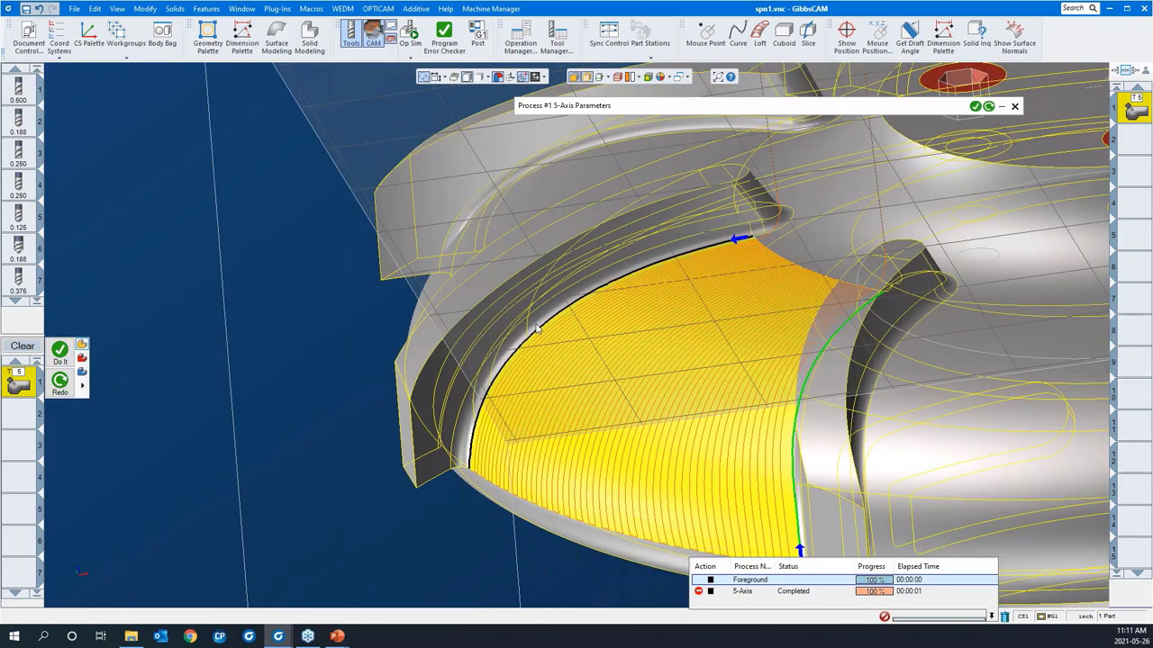
pyautogui.click(623, 107)
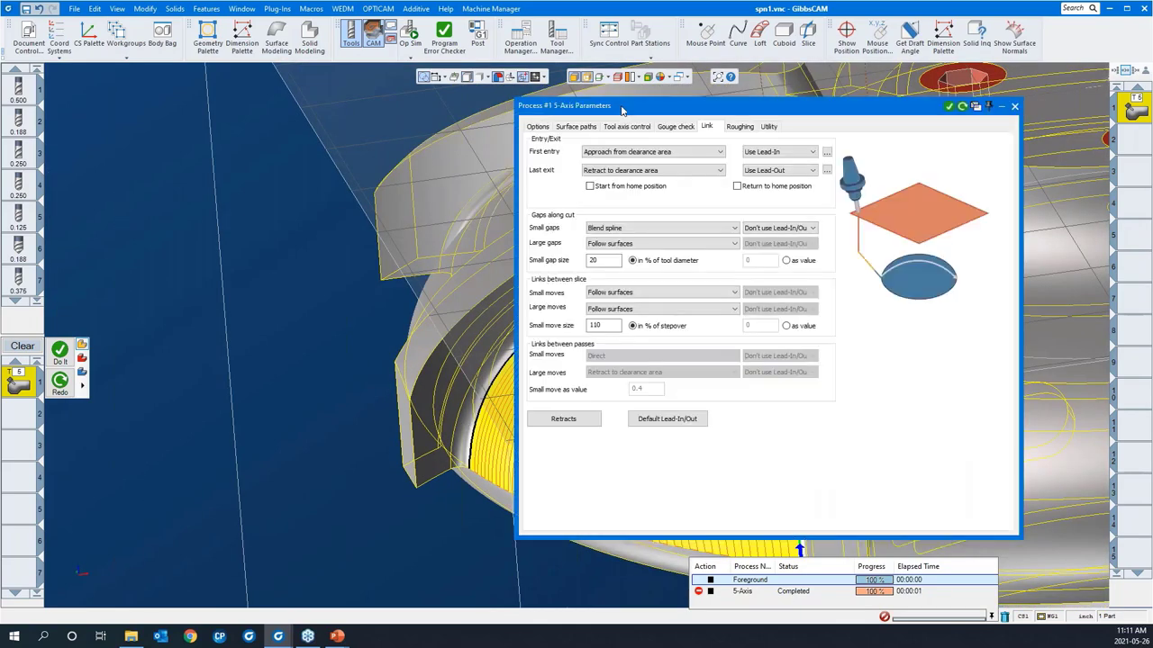
pyautogui.click(670, 129)
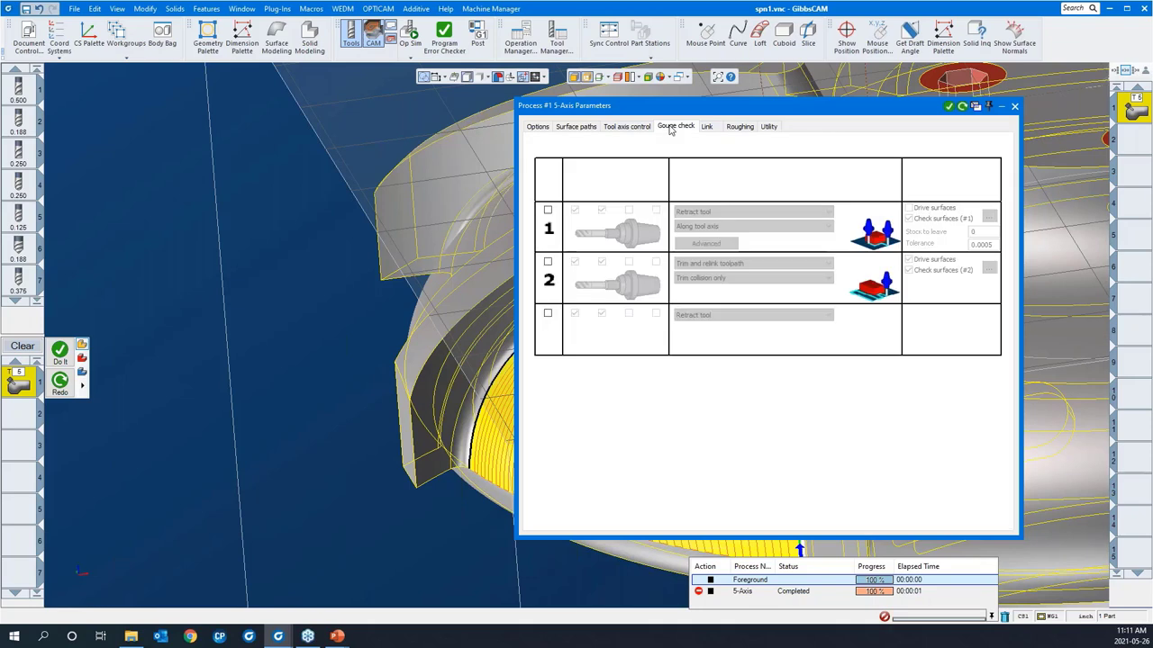
pyautogui.click(547, 211)
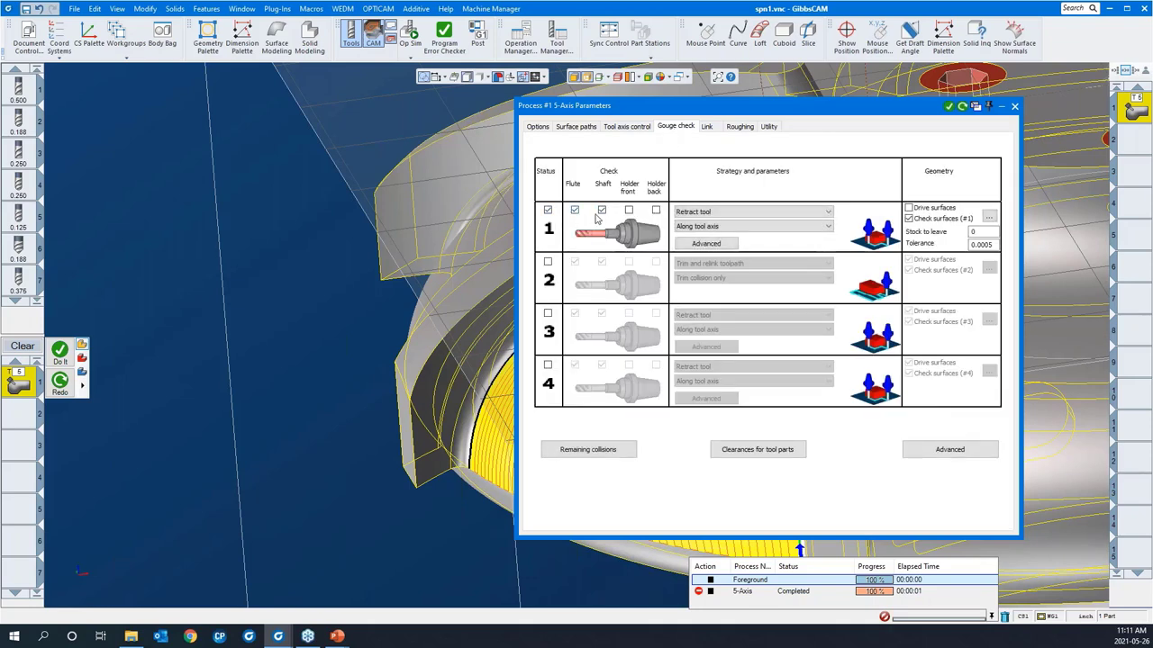
# Review the first gouge check's strategies and the retract directions offered for Retract tool.
pyautogui.click(723, 212)
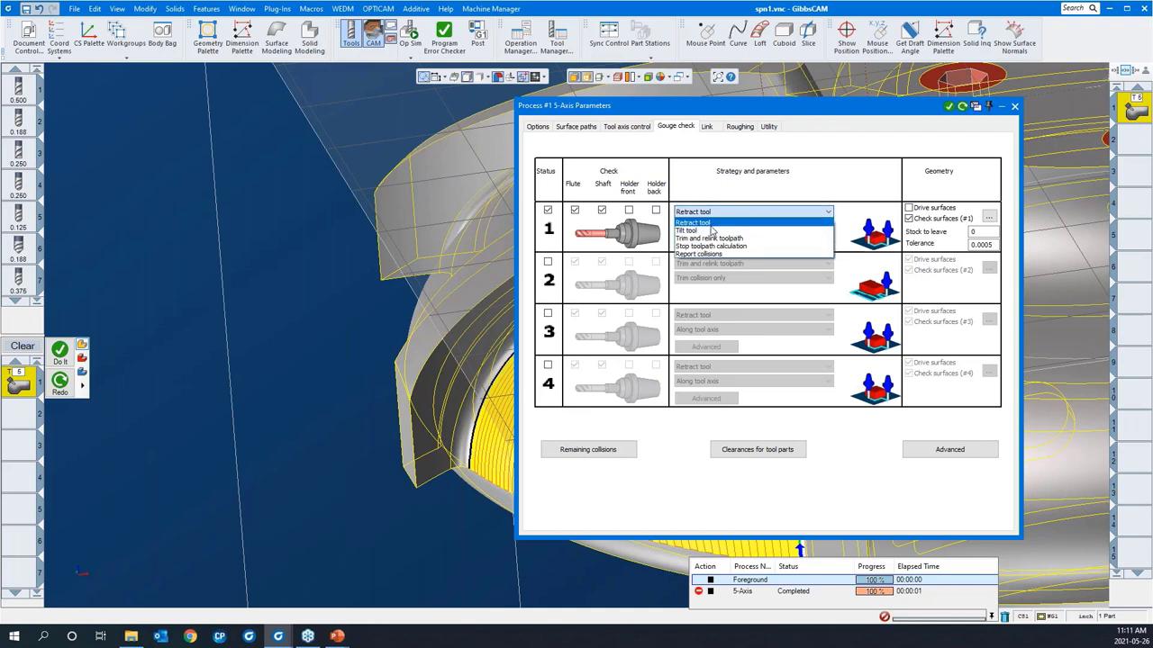
pyautogui.click(711, 224)
pyautogui.click(711, 227)
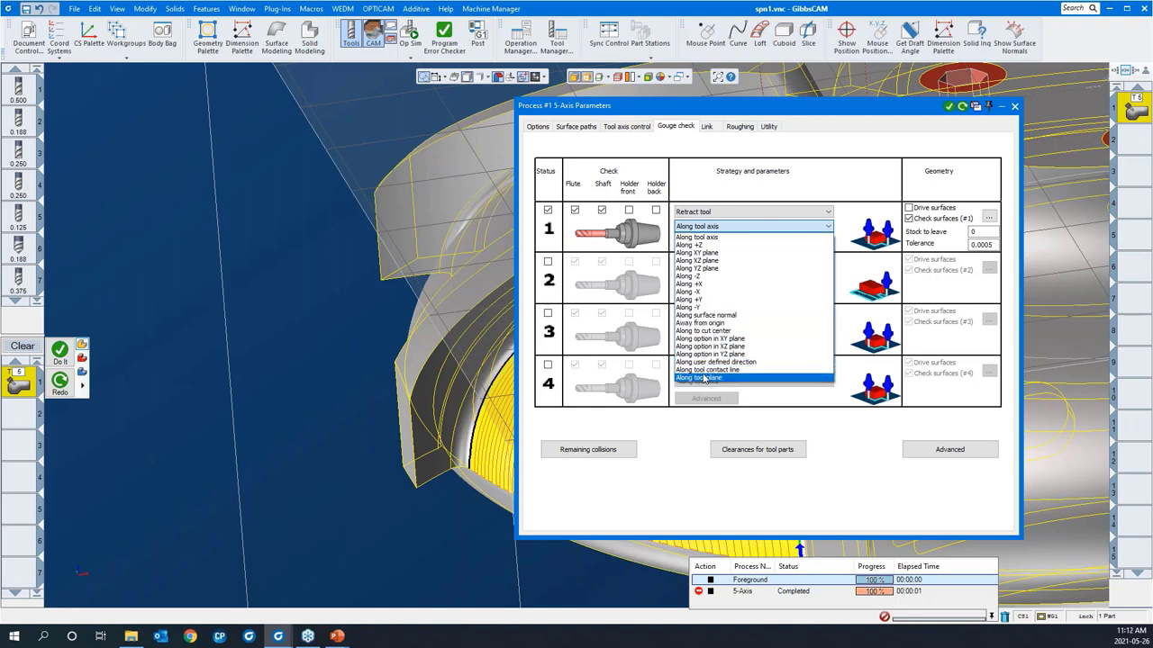
pyautogui.click(698, 209)
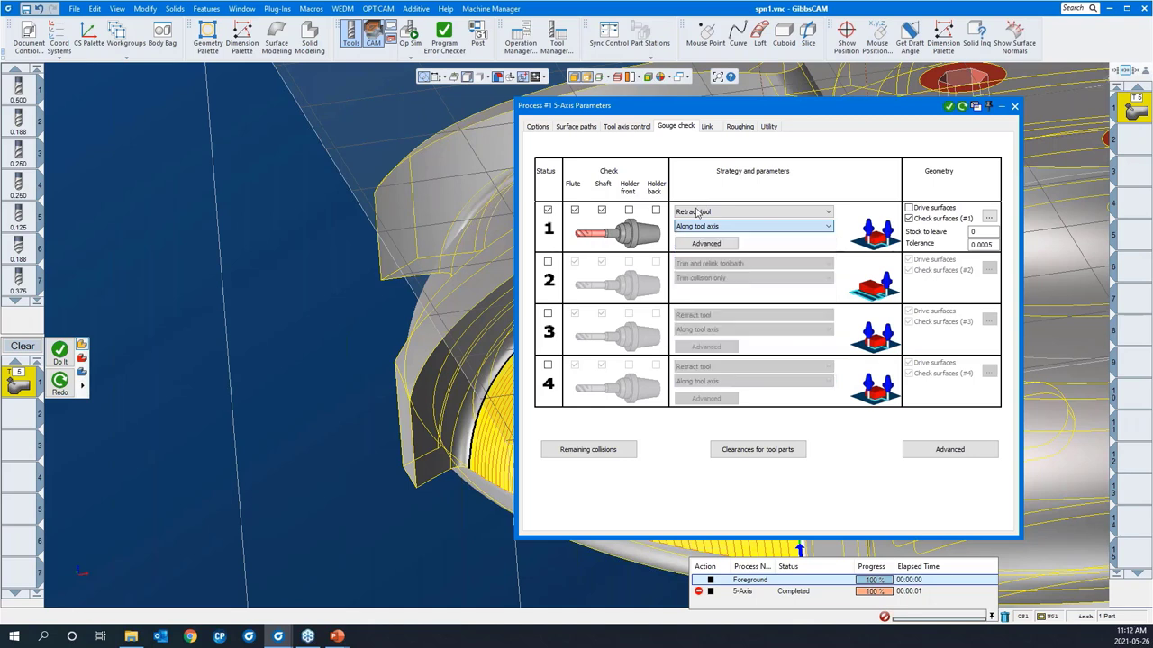
# Set the first gouge check's strategy to Tilt tool with Use side tilt angle, accepting its default tilt angle parameters.
pyautogui.click(696, 213)
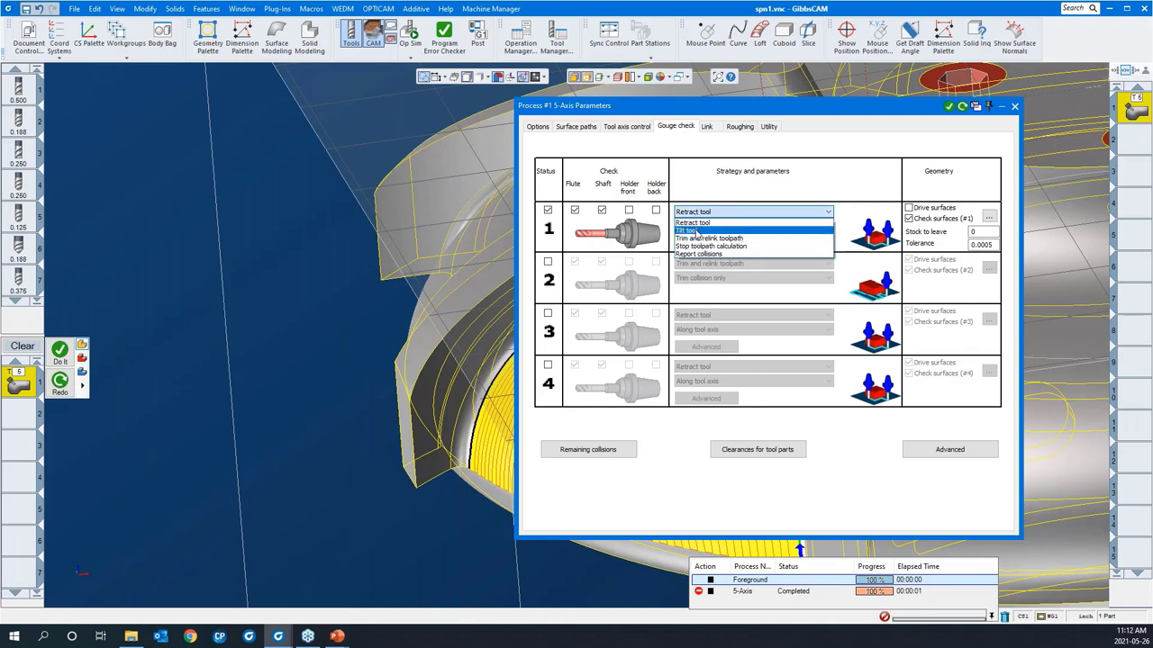
pyautogui.click(693, 230)
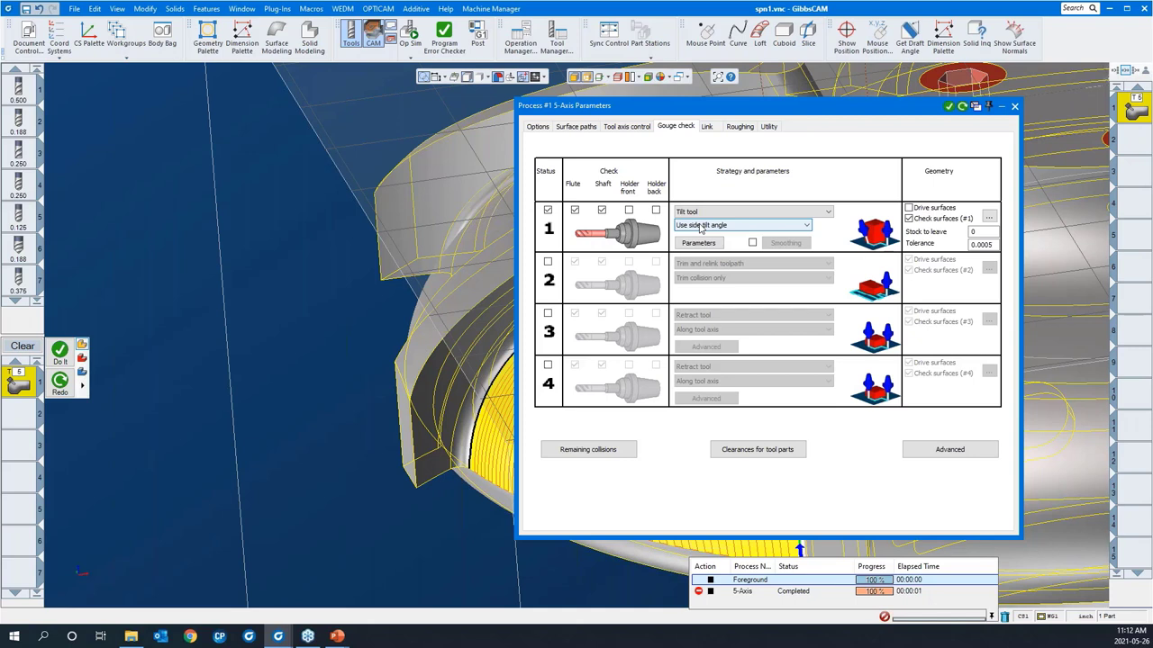
pyautogui.click(700, 226)
pyautogui.click(701, 236)
pyautogui.click(703, 227)
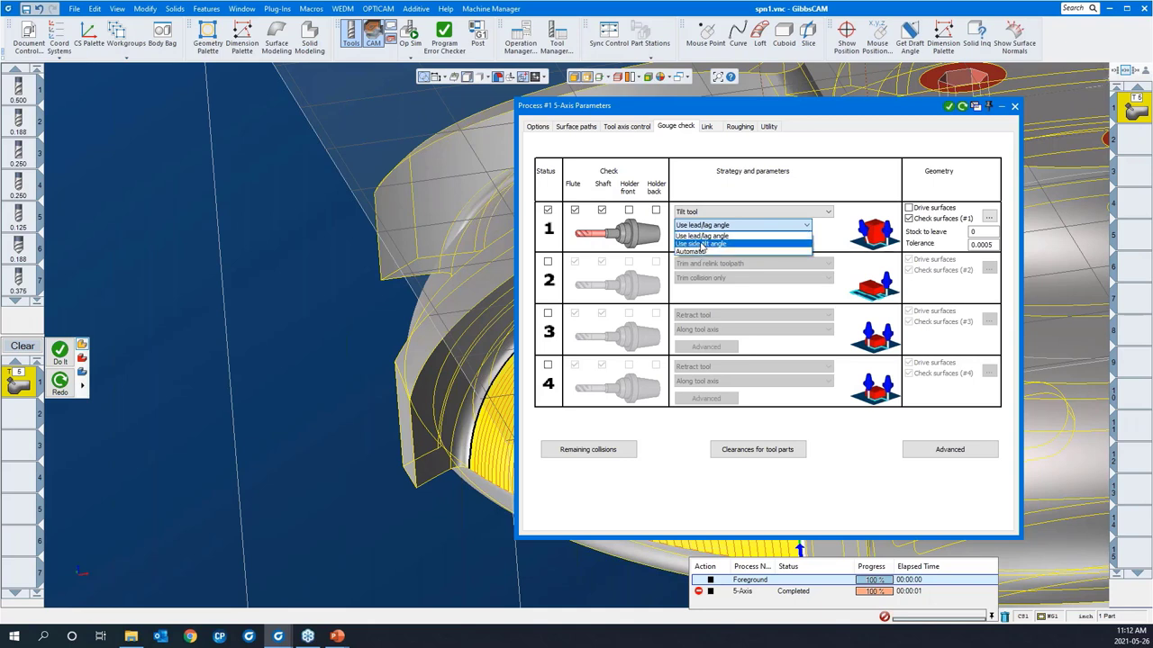
pyautogui.click(702, 244)
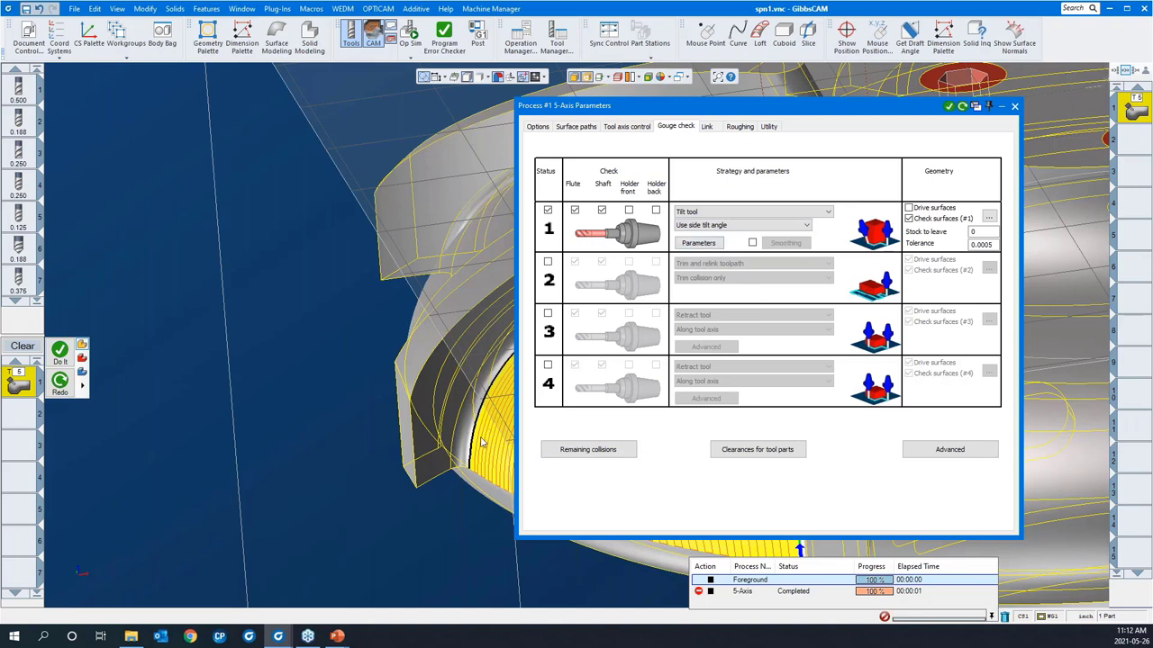
pyautogui.click(698, 243)
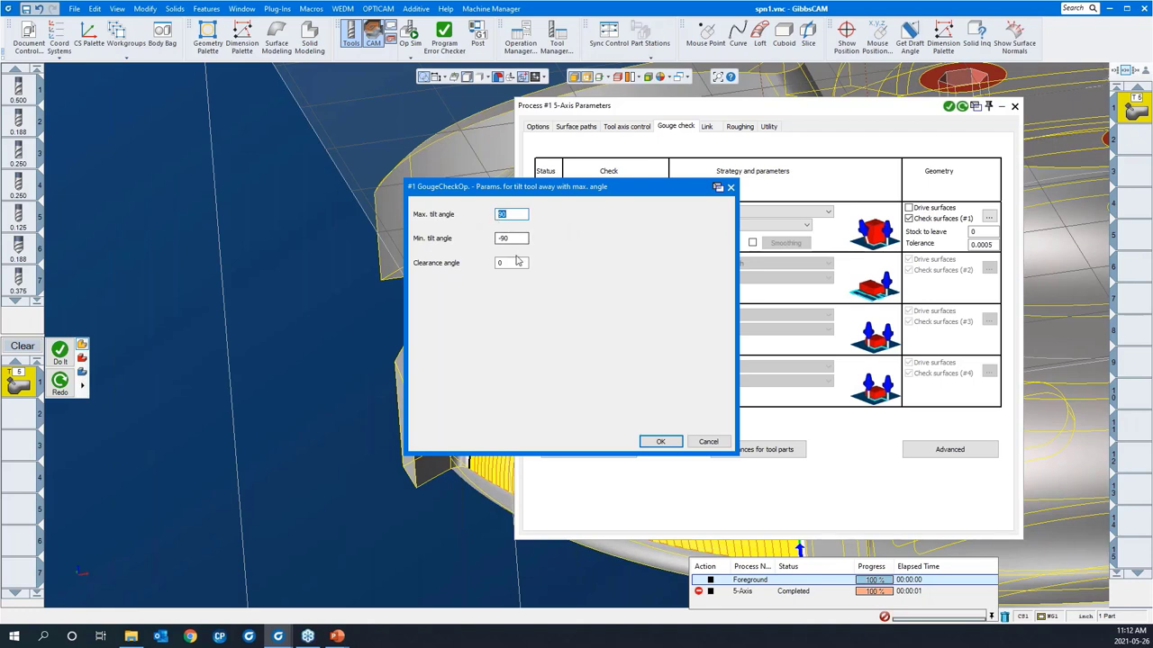
pyautogui.click(659, 443)
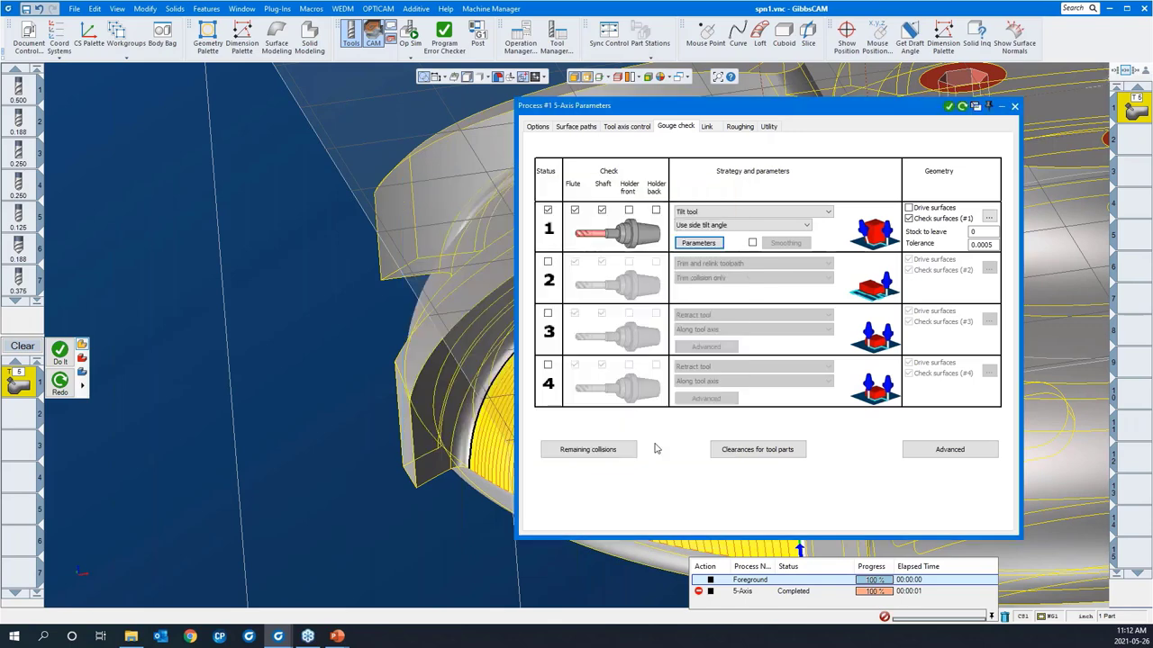
# Assign the side face of the blade next to the machined floor as the first gouge check's check surface.
pyautogui.moveTo(331, 396); pyautogui.dragTo(378, 226, button='middle')
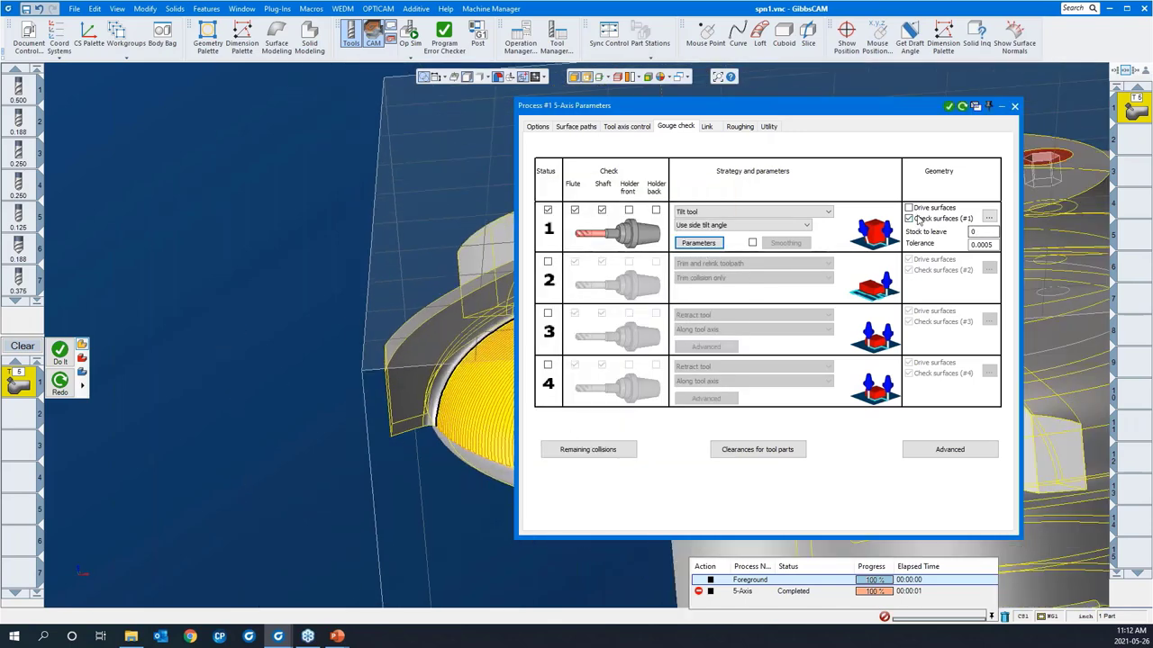
pyautogui.click(989, 218)
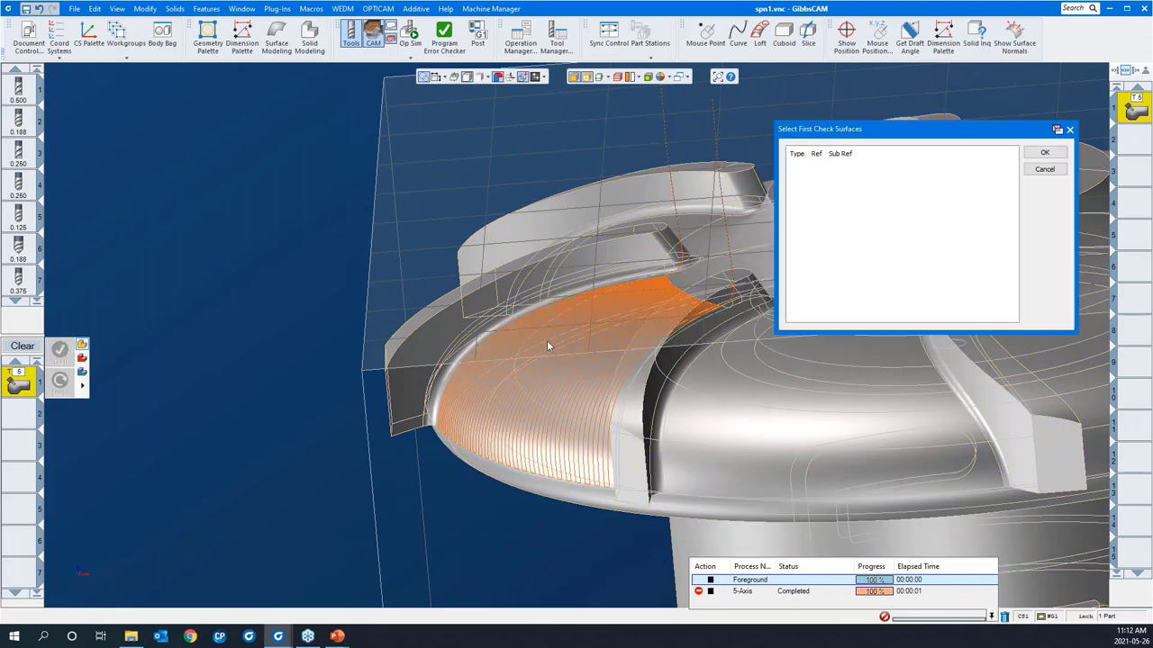
pyautogui.click(408, 396)
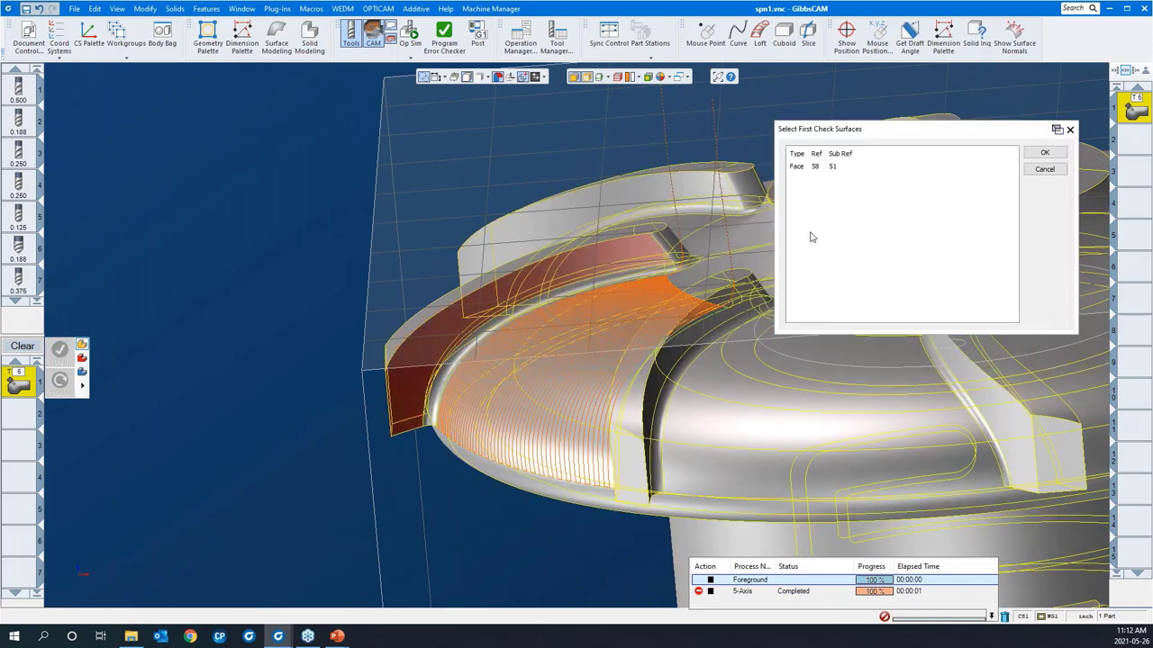
pyautogui.click(1043, 154)
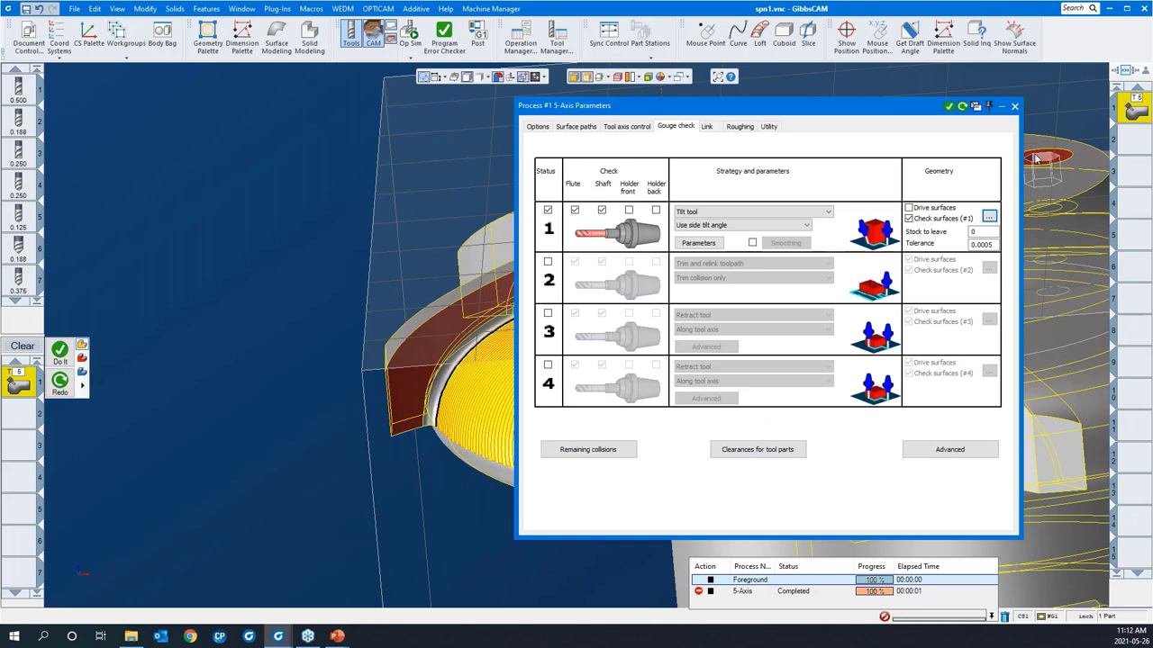
# Recalculate the 5-axis toolpath with the tilt gouge check and inspect the passes beside the checked blade face.
pyautogui.doubleClick(980, 233)
pyautogui.doubleClick(871, 109)
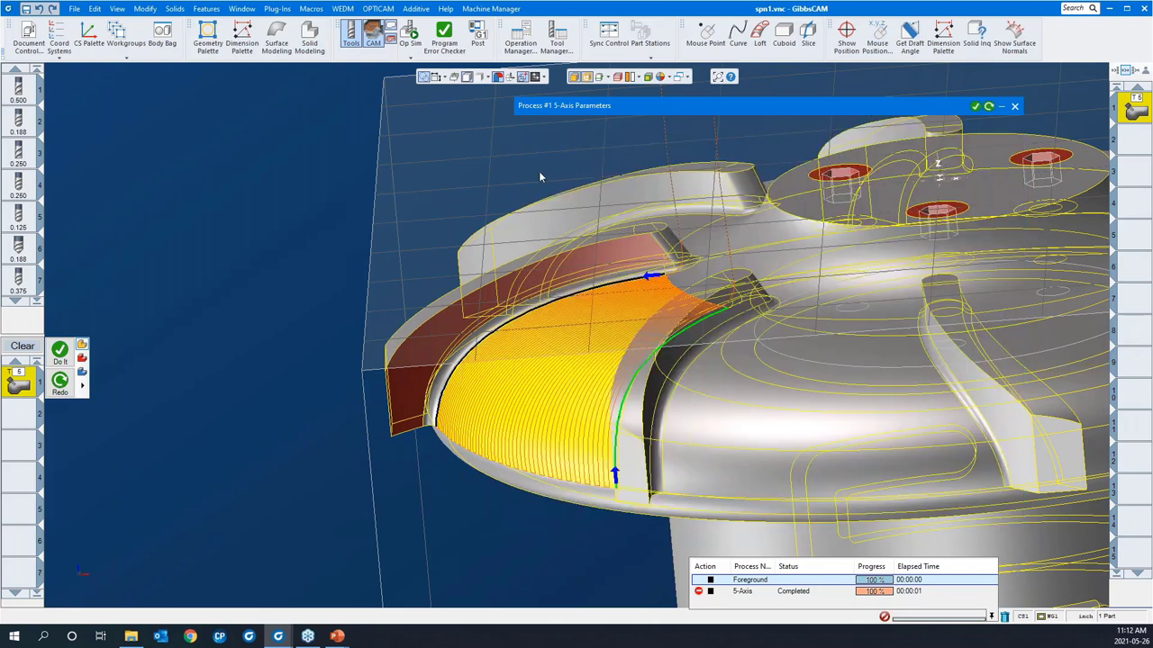
pyautogui.rightClick(275, 196)
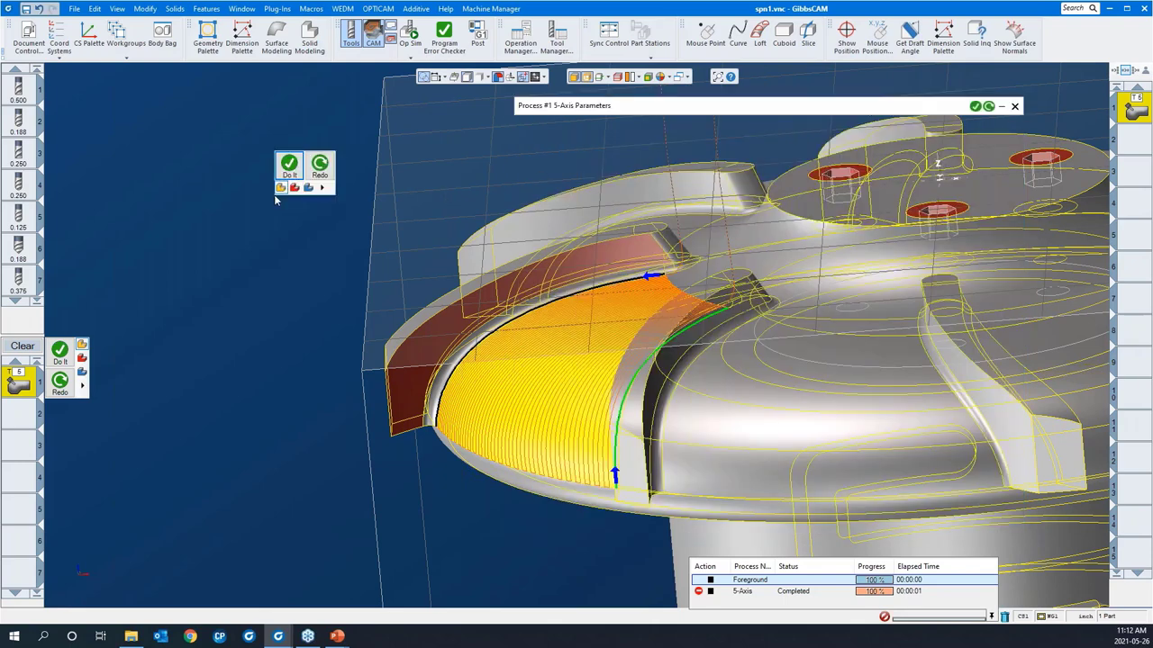
pyautogui.click(319, 168)
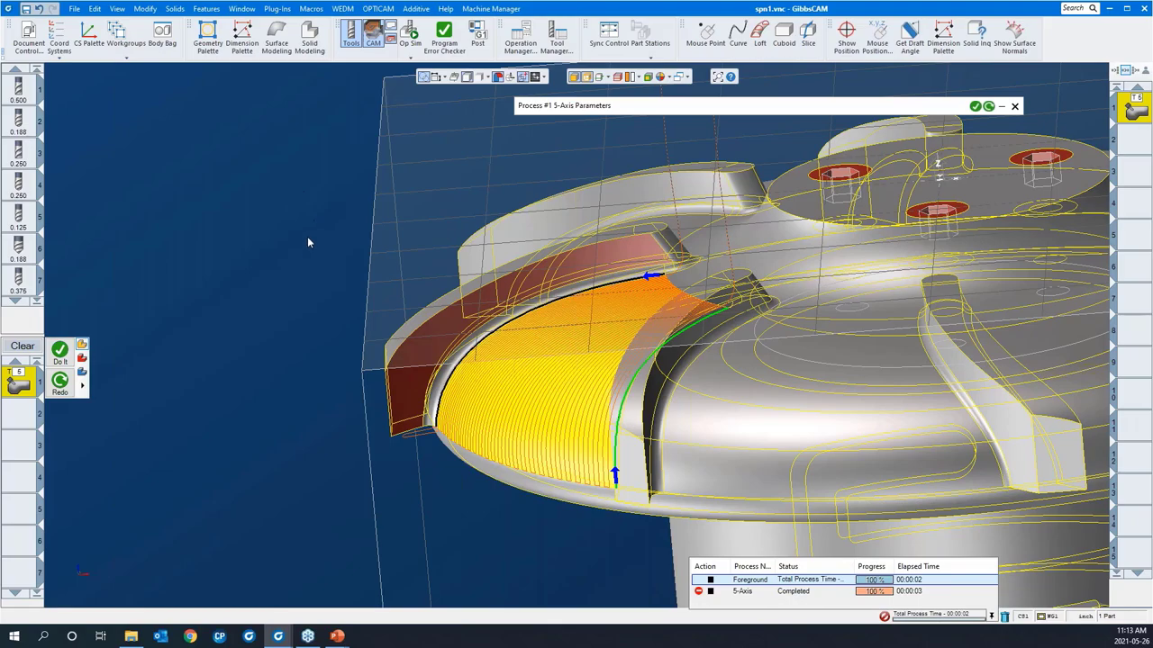
pyautogui.moveTo(309, 256); pyautogui.dragTo(492, 502, button='middle')
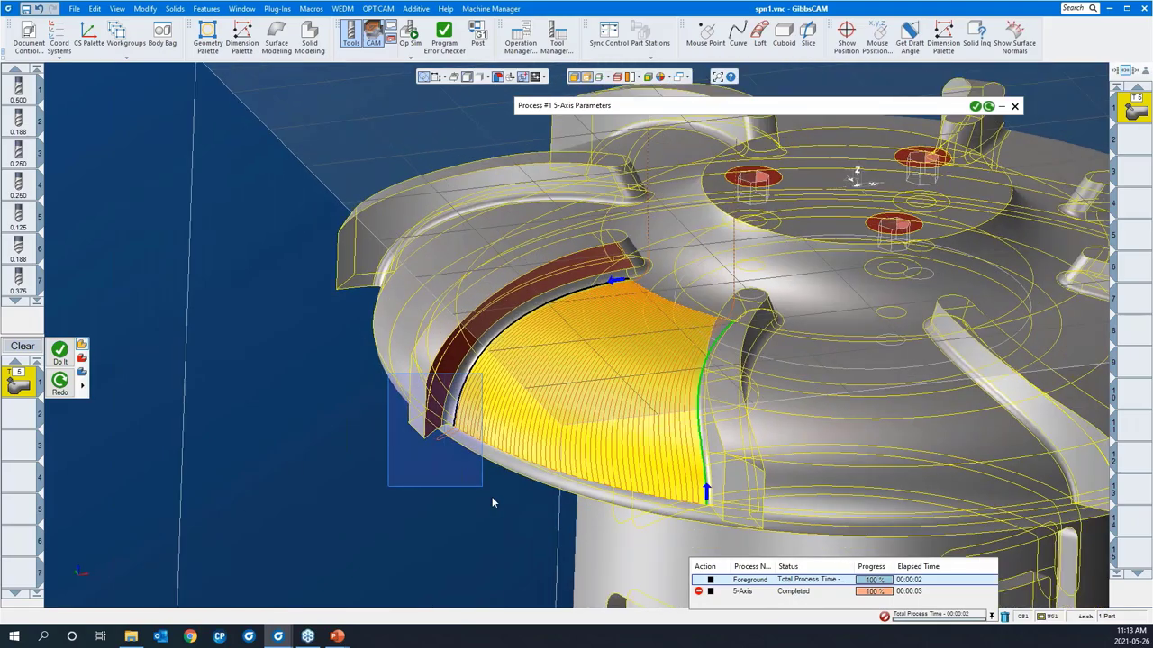
# Simulate the recalculated 5-axis toolpath and watch how the tool tilts beside the checked blade face.
pyautogui.moveTo(491, 501); pyautogui.dragTo(494, 504)
pyautogui.scroll(-2, 311, 338)
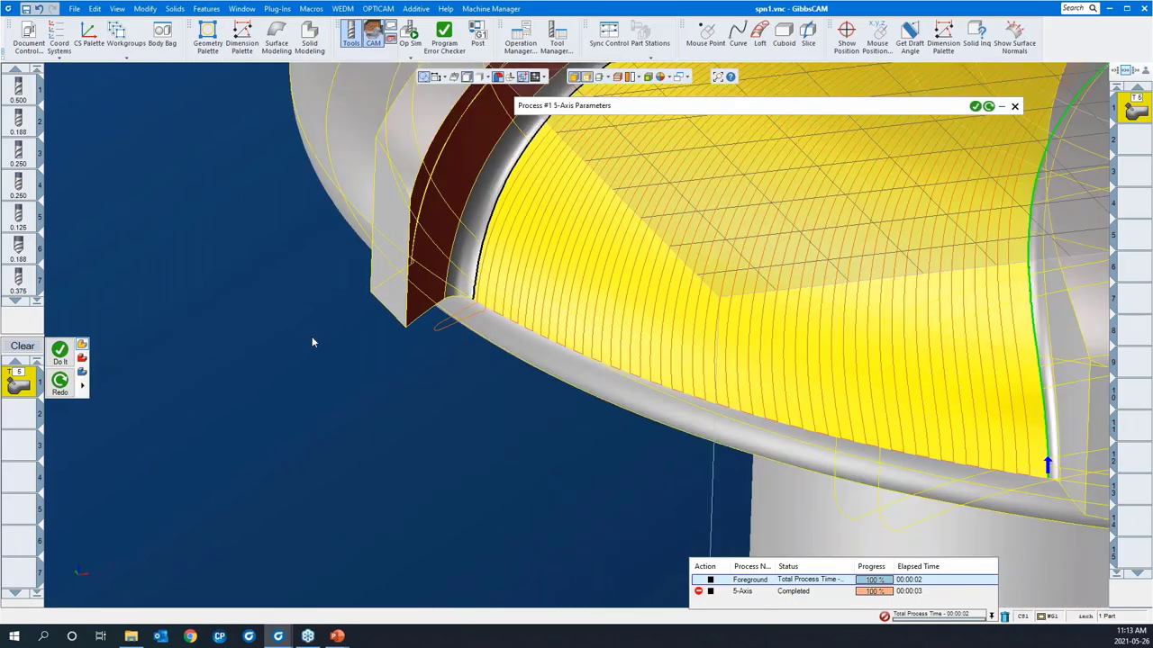
pyautogui.scroll(-3, 312, 342)
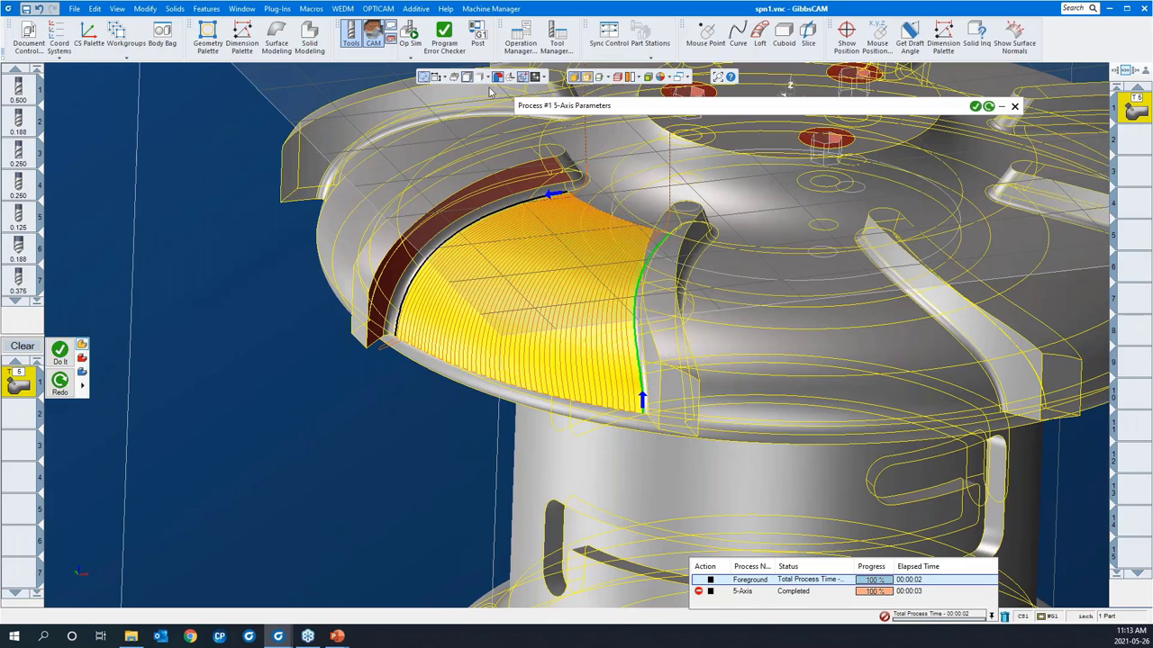
pyautogui.click(412, 36)
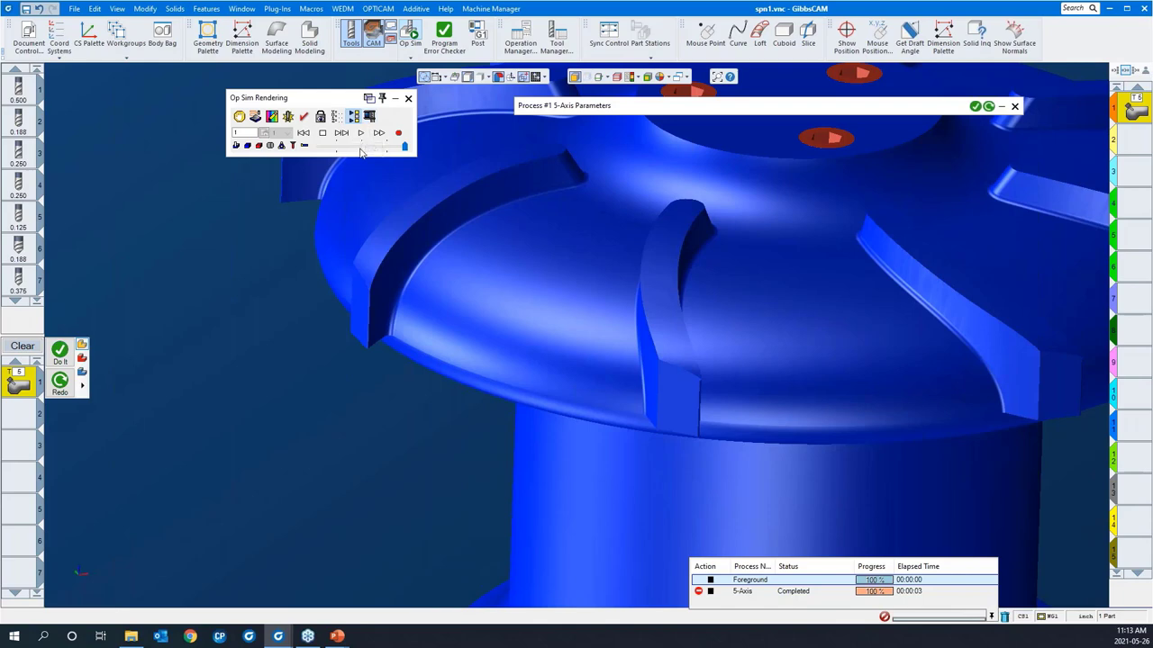
pyautogui.click(360, 147)
pyautogui.click(360, 132)
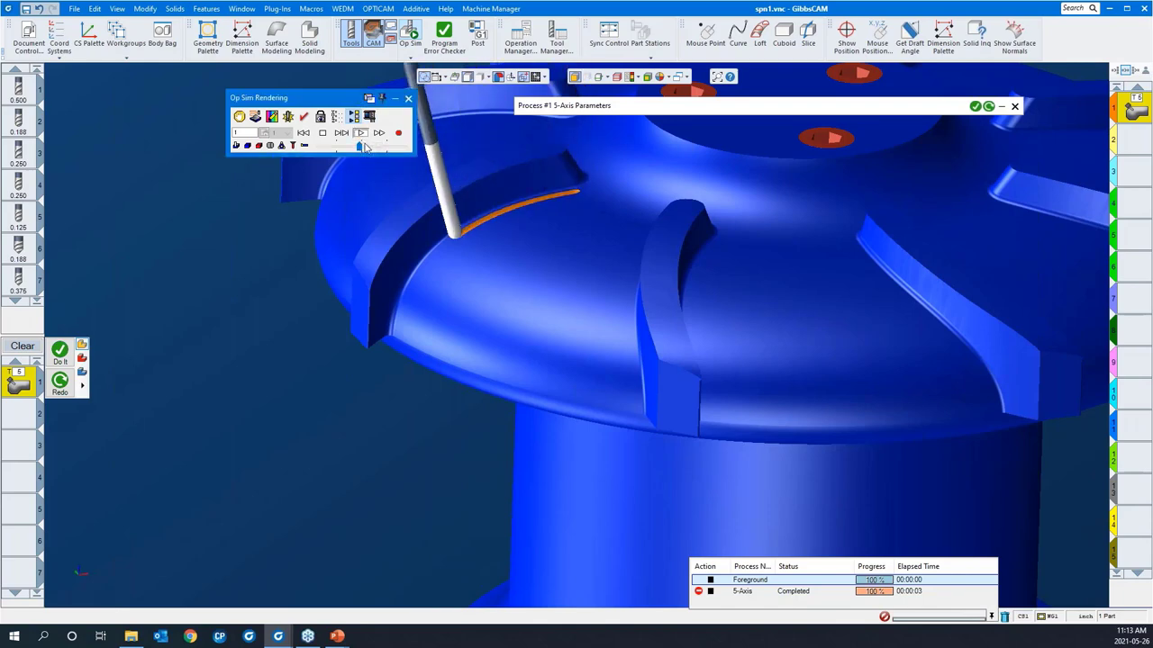
pyautogui.moveTo(811, 378); pyautogui.dragTo(265, 256, button='middle')
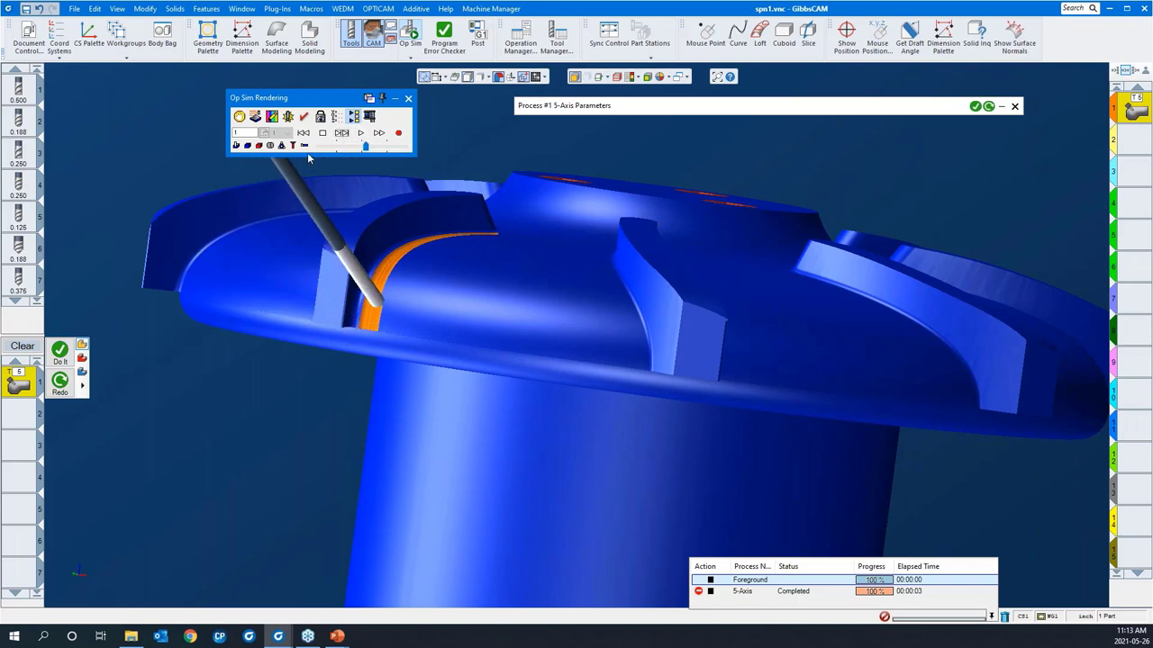
# Show the tool holder, replay the cut at a faster speed to check its clearance from the blade, and close the simulation.
pyautogui.click(305, 146)
pyautogui.moveTo(452, 320); pyautogui.dragTo(126, 326, button='middle')
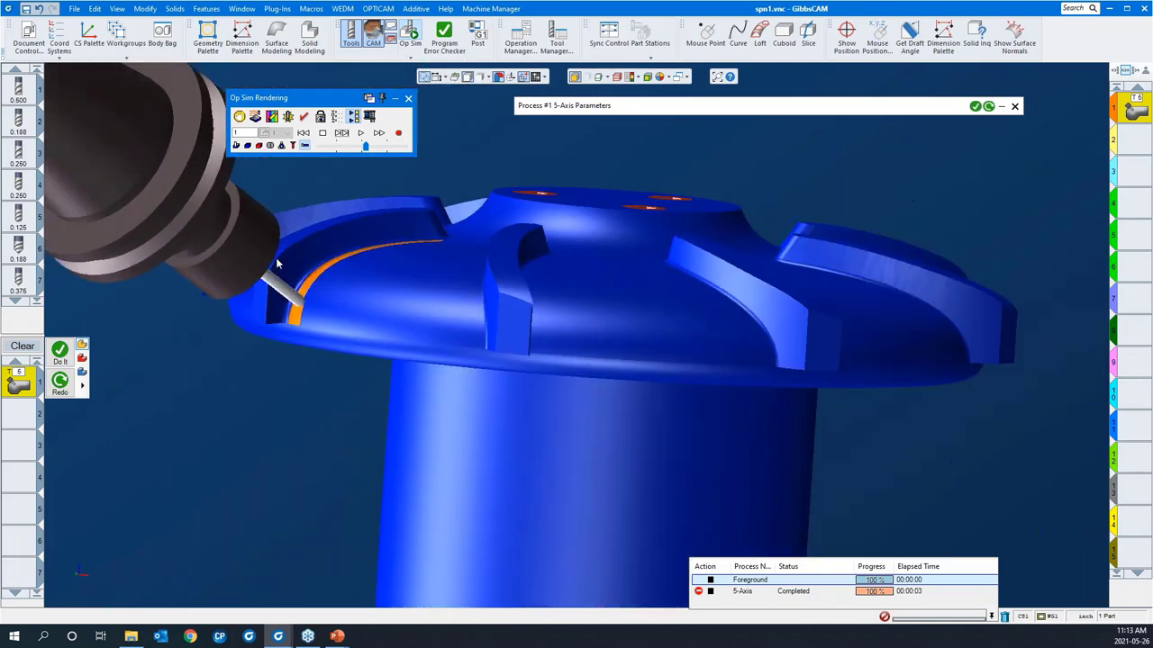
pyautogui.click(387, 146)
pyautogui.click(401, 147)
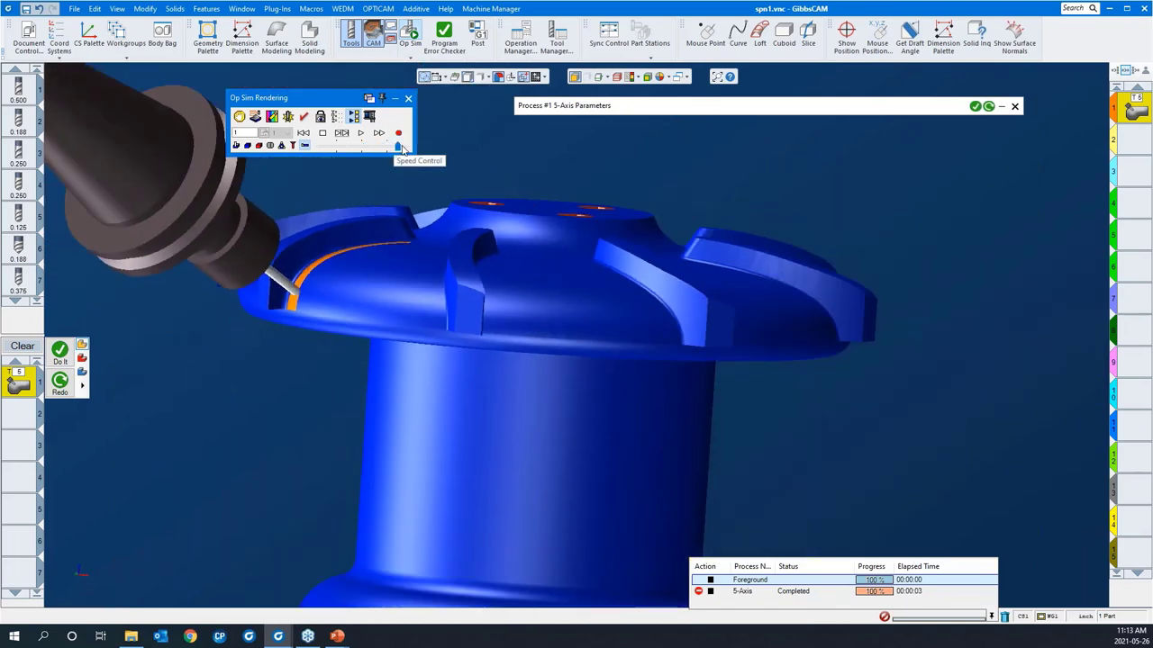
pyautogui.click(361, 134)
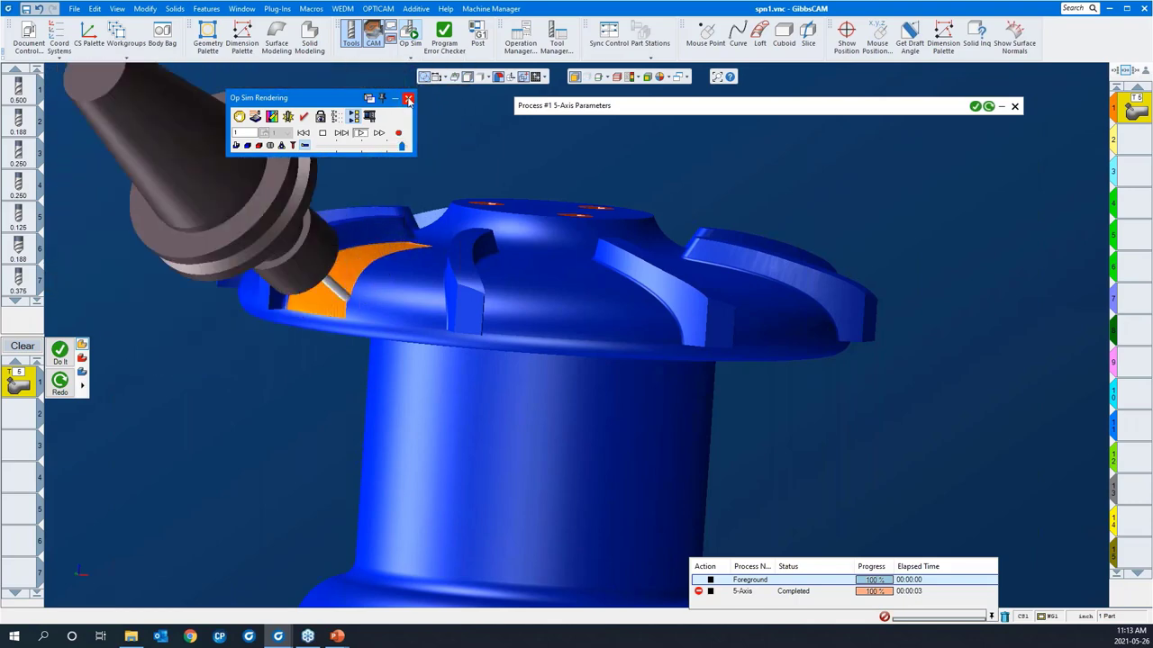
pyautogui.click(408, 98)
pyautogui.moveTo(432, 361); pyautogui.dragTo(688, 452, button='middle')
pyautogui.moveTo(687, 450); pyautogui.dragTo(358, 315)
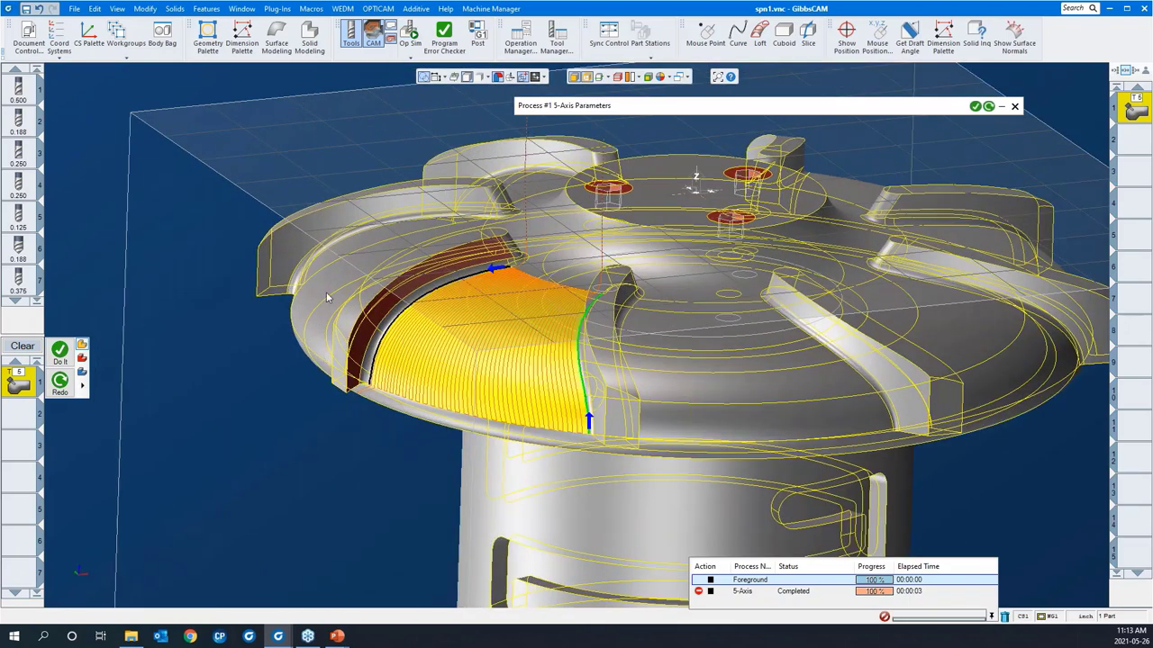
# Clear the finished process from the process list, with an empty operation slot selected and the solid's edge display turned off.
pyautogui.click(374, 43)
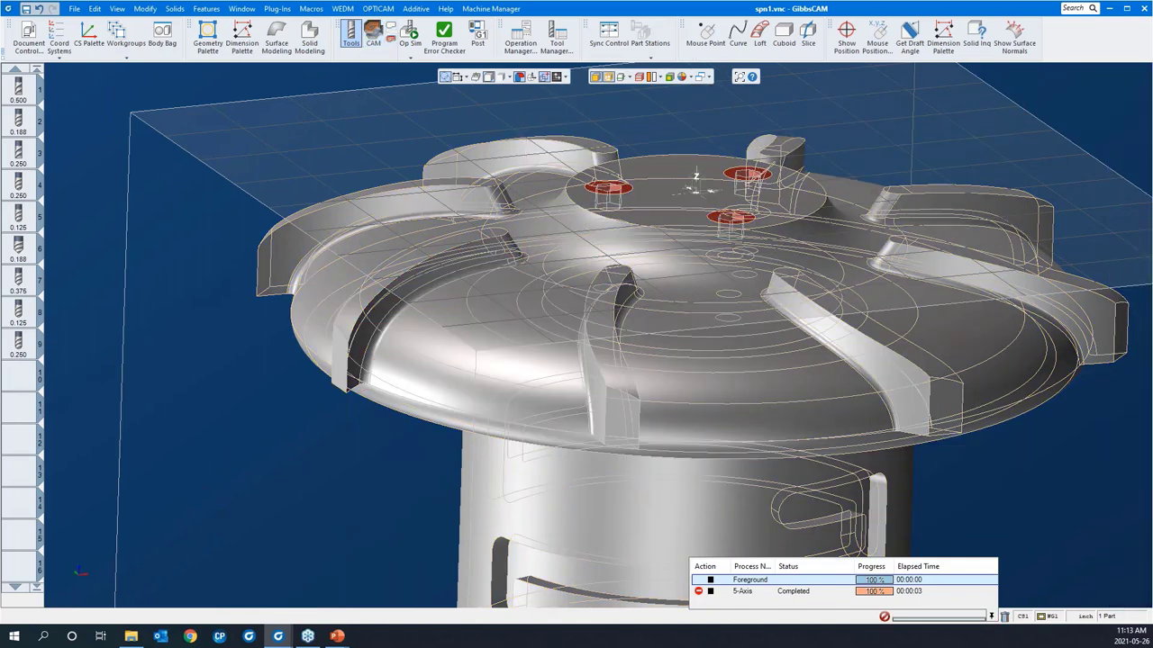
pyautogui.click(374, 41)
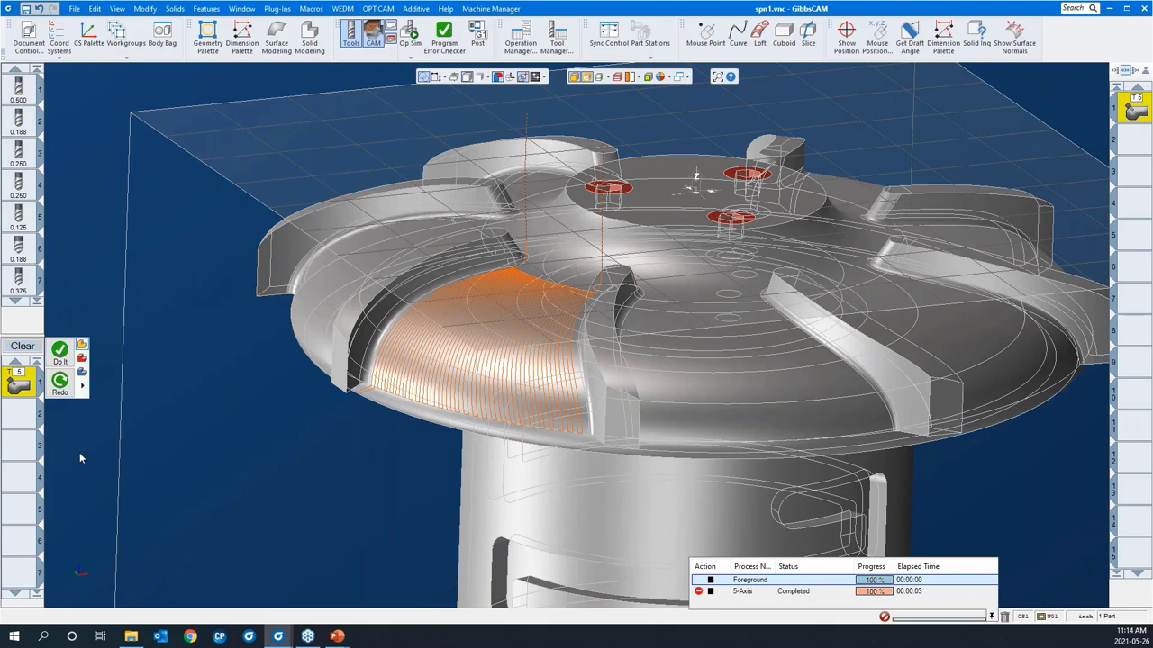
pyautogui.click(22, 347)
pyautogui.moveTo(327, 437)
pyautogui.mouseDown(button='middle')
pyautogui.moveTo(403, 458)
pyautogui.moveTo(327, 428)
pyautogui.mouseUp(button='middle')
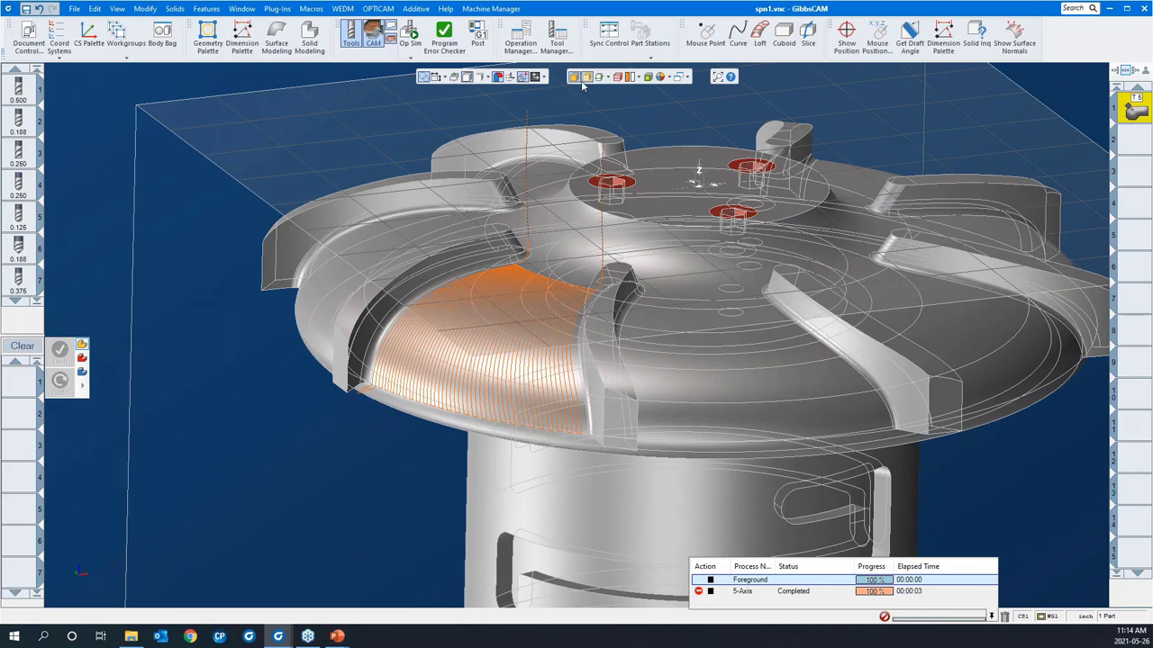
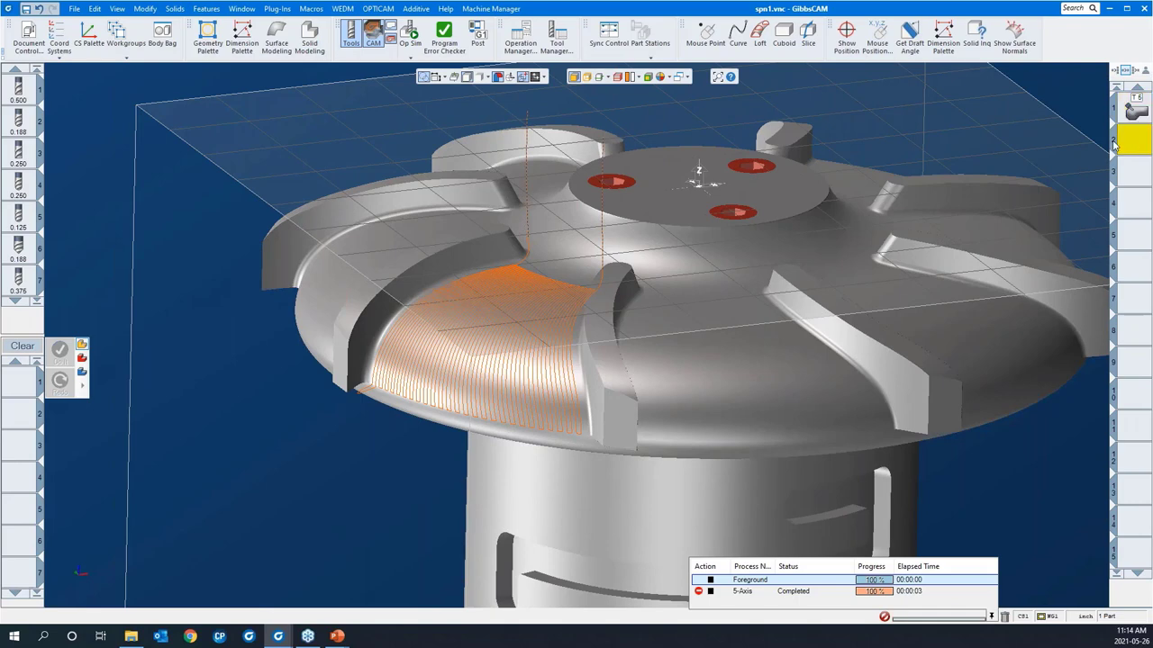
pyautogui.click(587, 78)
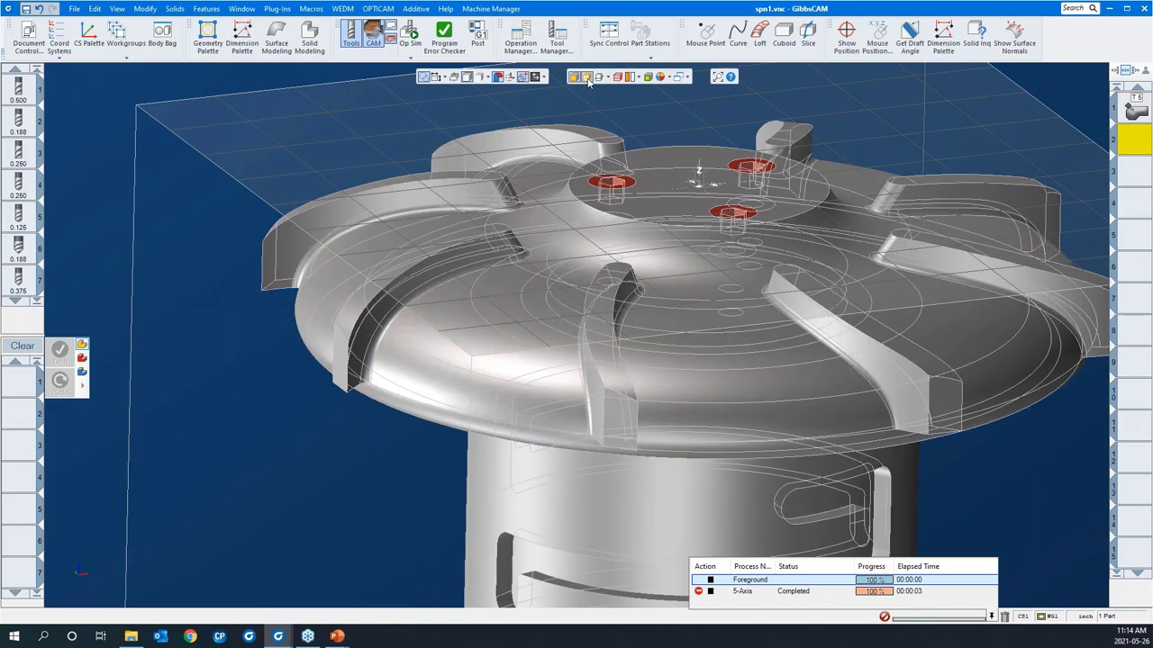
pyautogui.click(587, 78)
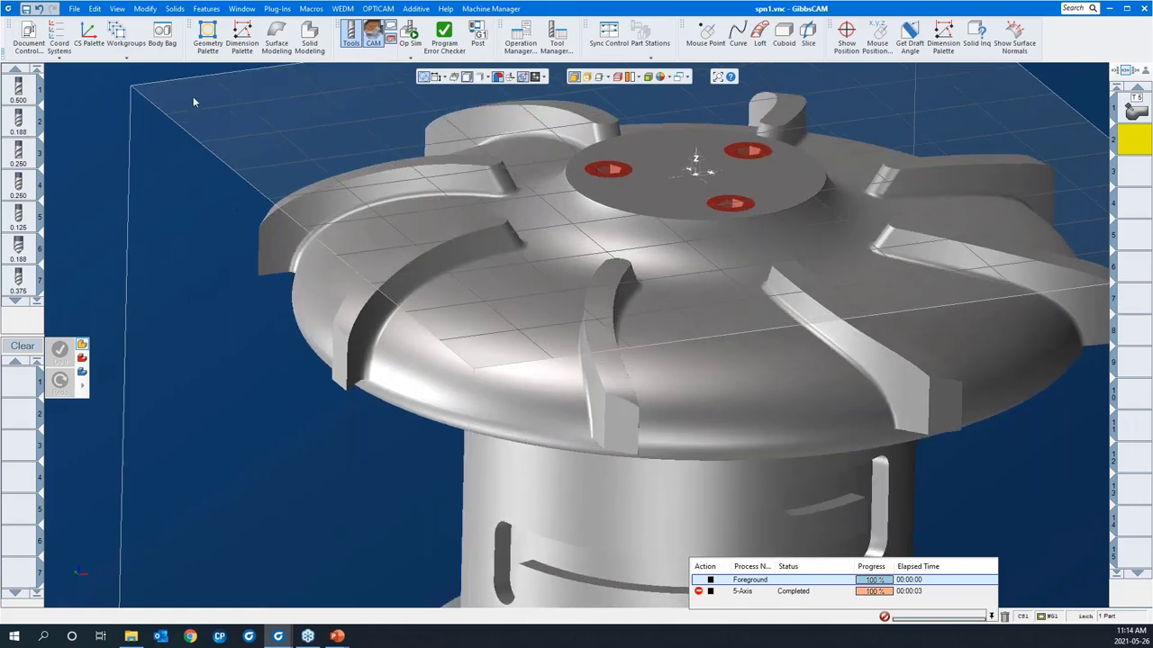
# Make the swarf blade workgroup current so its blade guide curves are displayed.
pyautogui.click(125, 35)
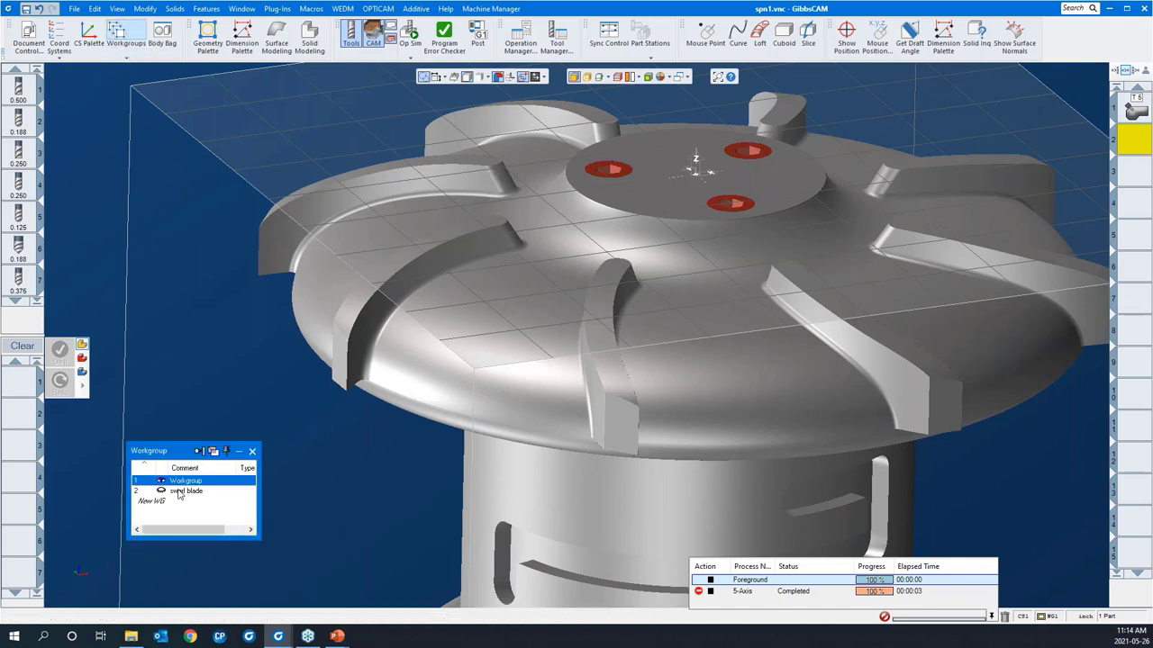
pyautogui.click(183, 492)
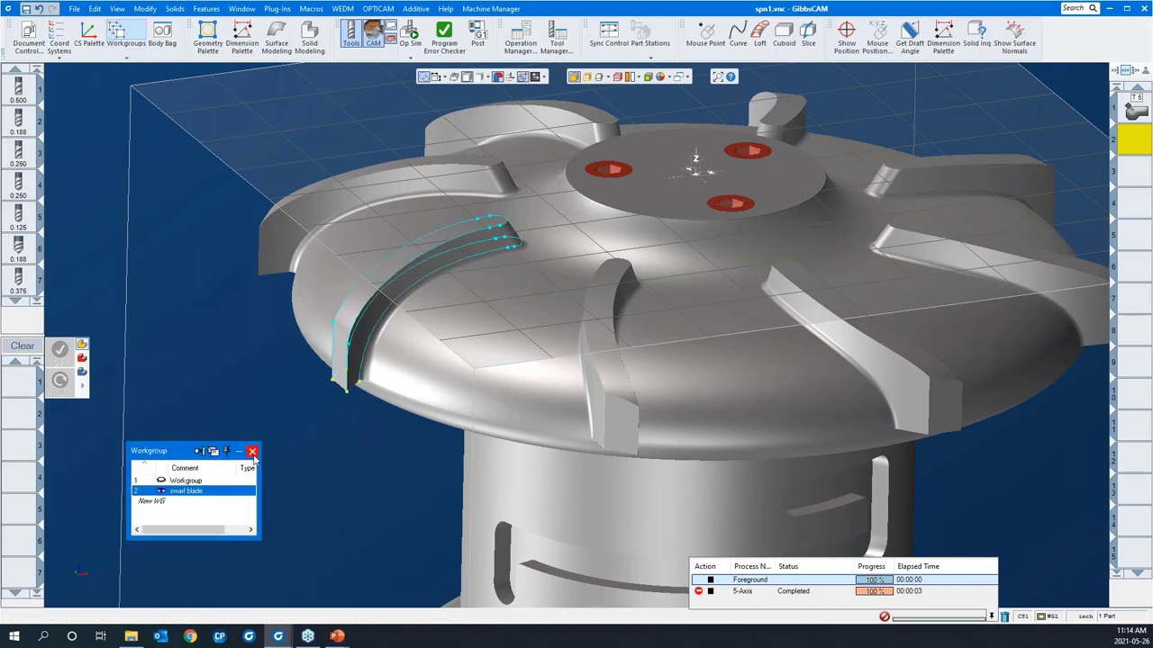
pyautogui.click(252, 451)
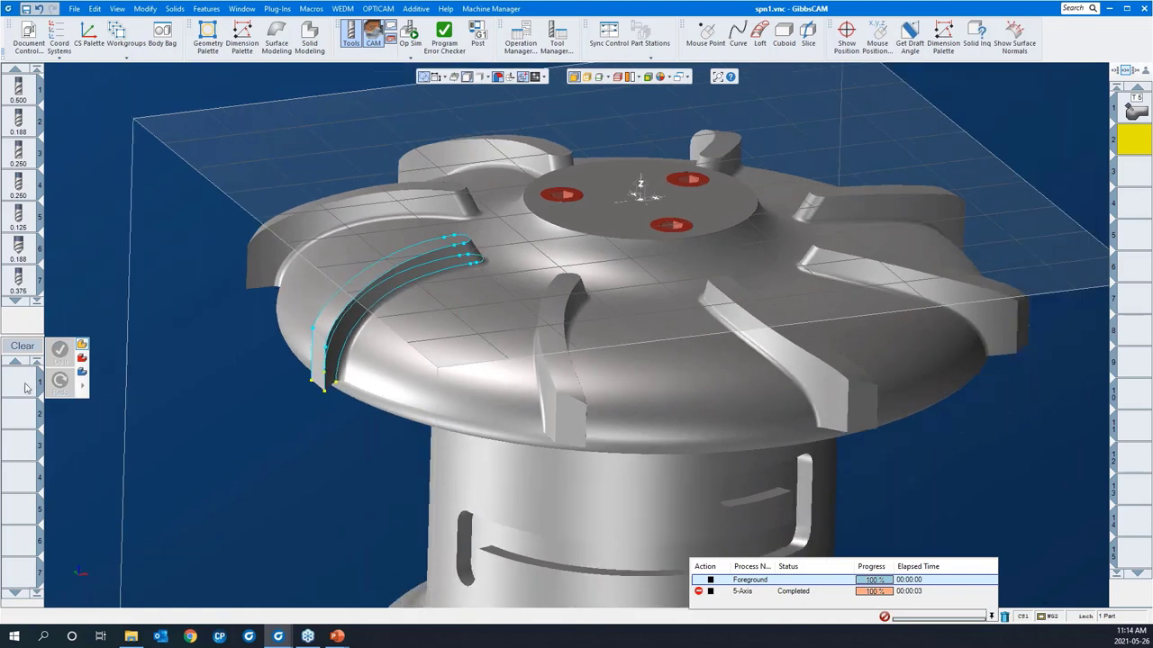
# Create a new 5-Axis process using the first 0.125 ball end mill.
pyautogui.doubleClick(25, 387)
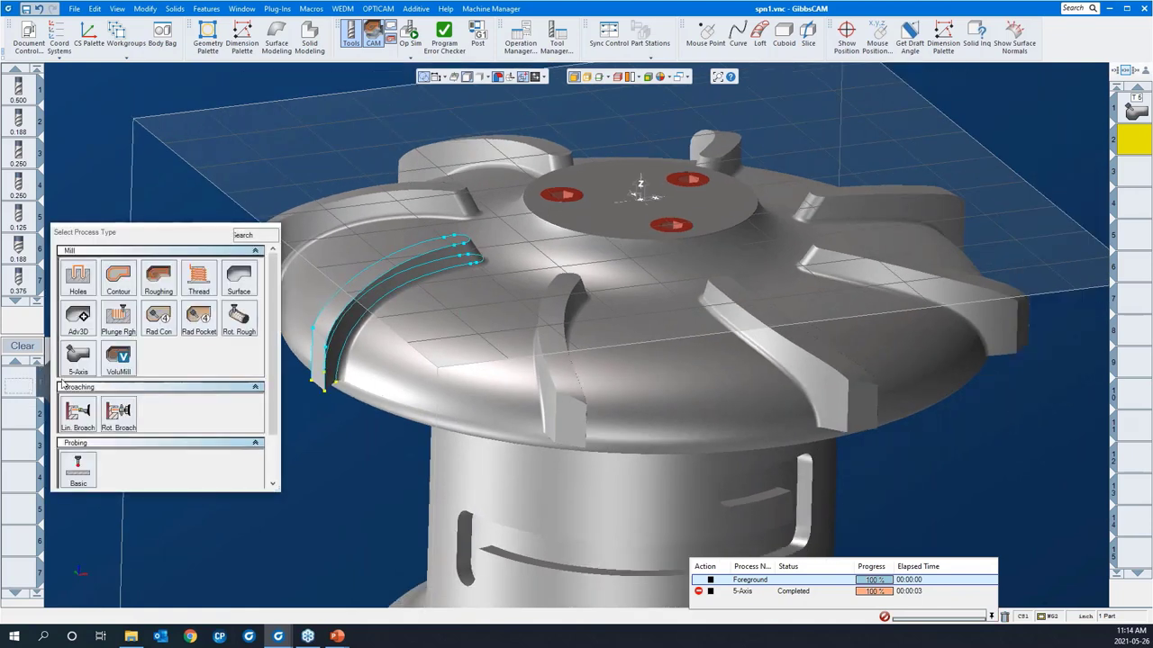
pyautogui.click(79, 357)
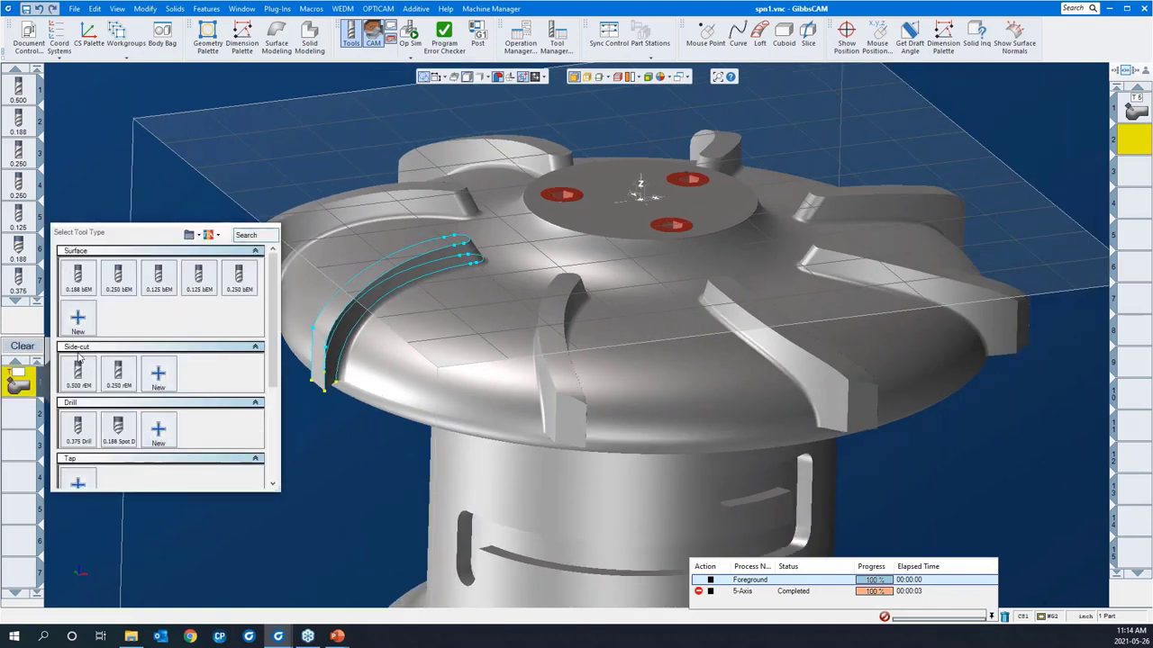
pyautogui.moveTo(117, 284)
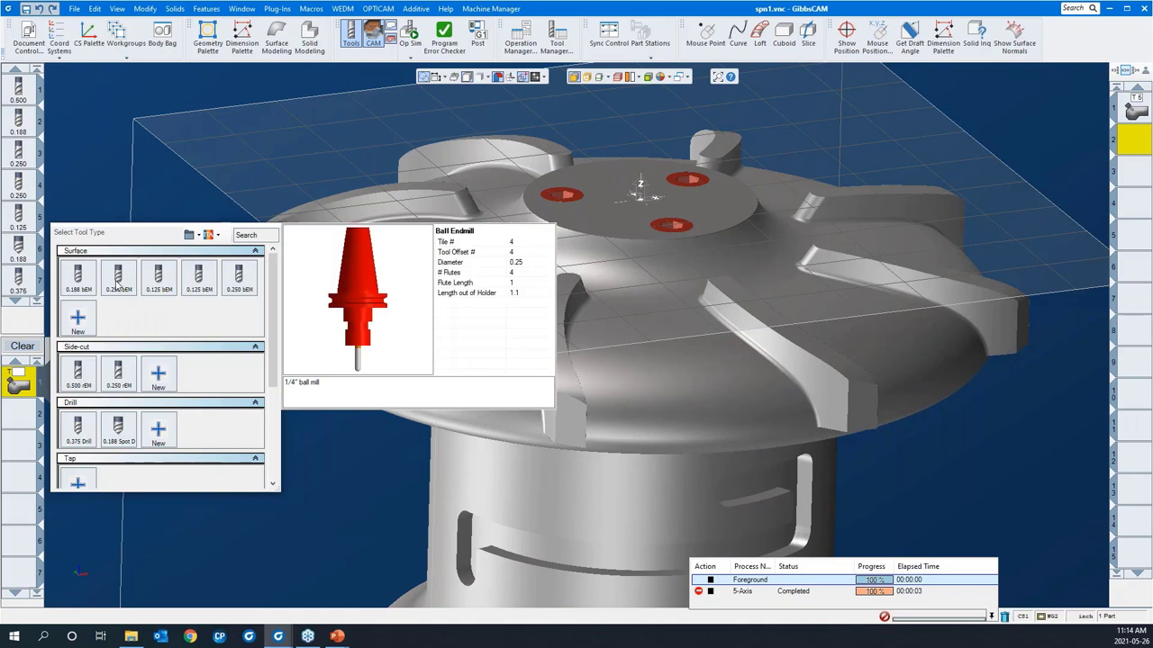
pyautogui.moveTo(160, 287)
pyautogui.click(161, 285)
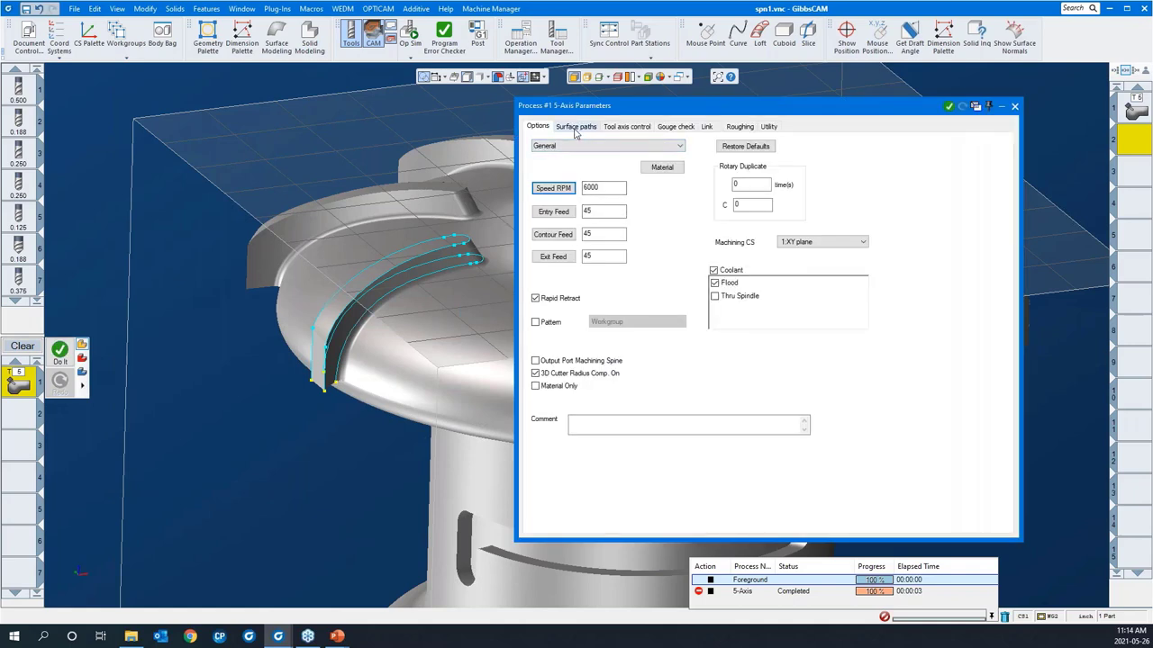
# Turn off 3D cutter radius compensation and base the surface path calculation on Swarf machining.
pyautogui.click(604, 377)
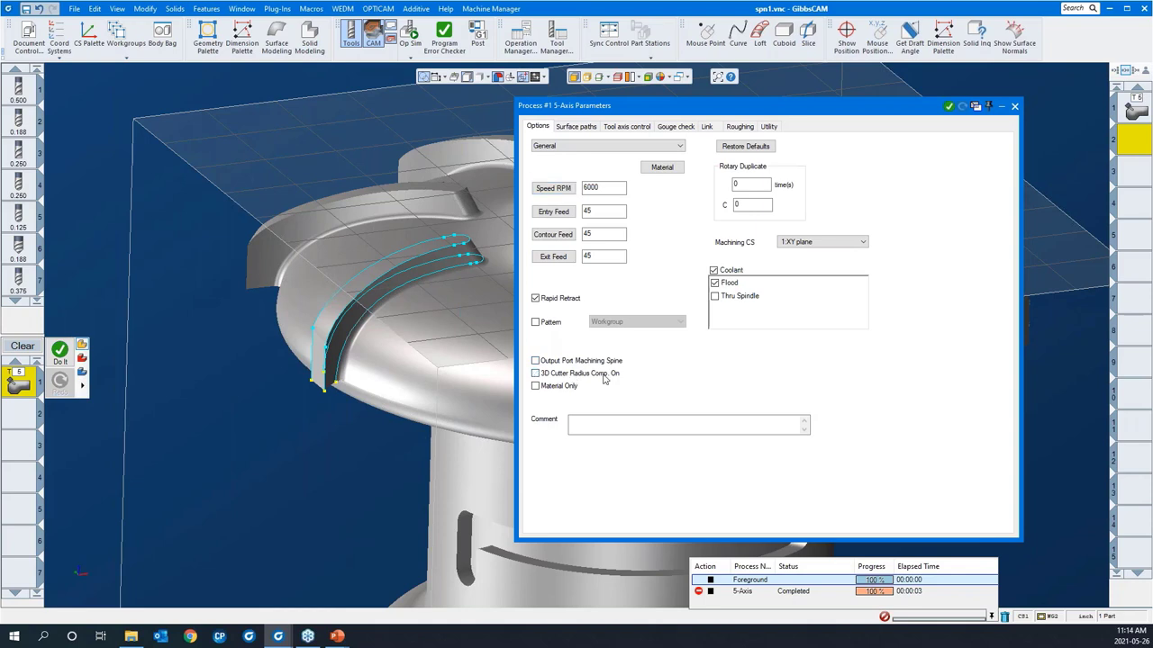
pyautogui.click(581, 133)
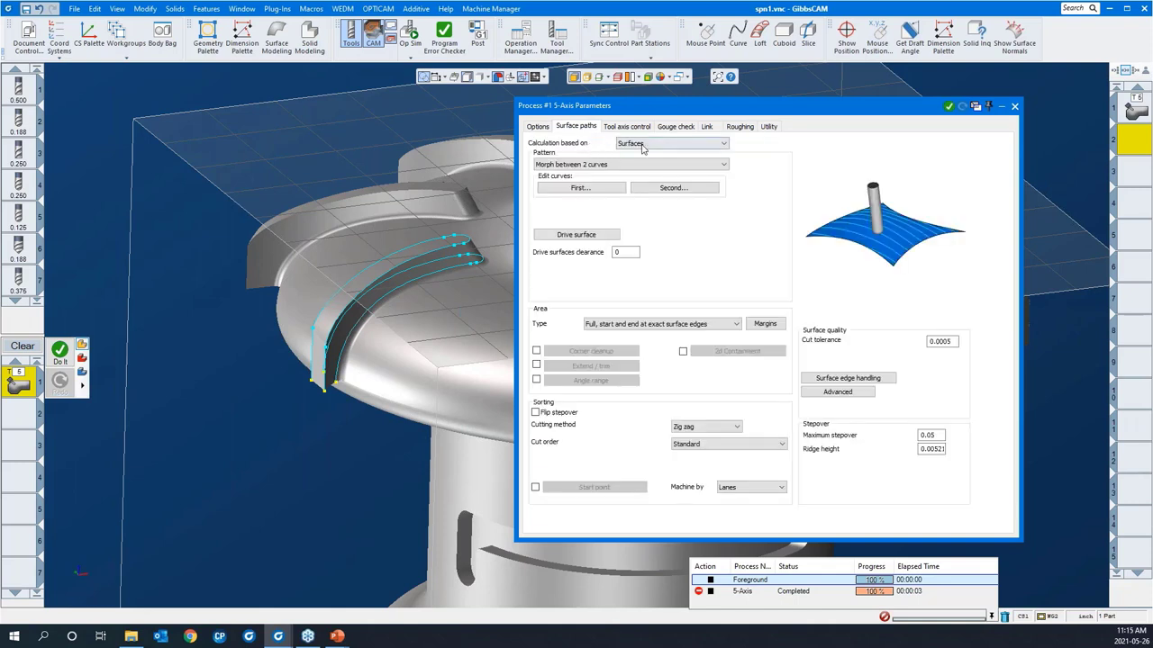
pyautogui.click(642, 145)
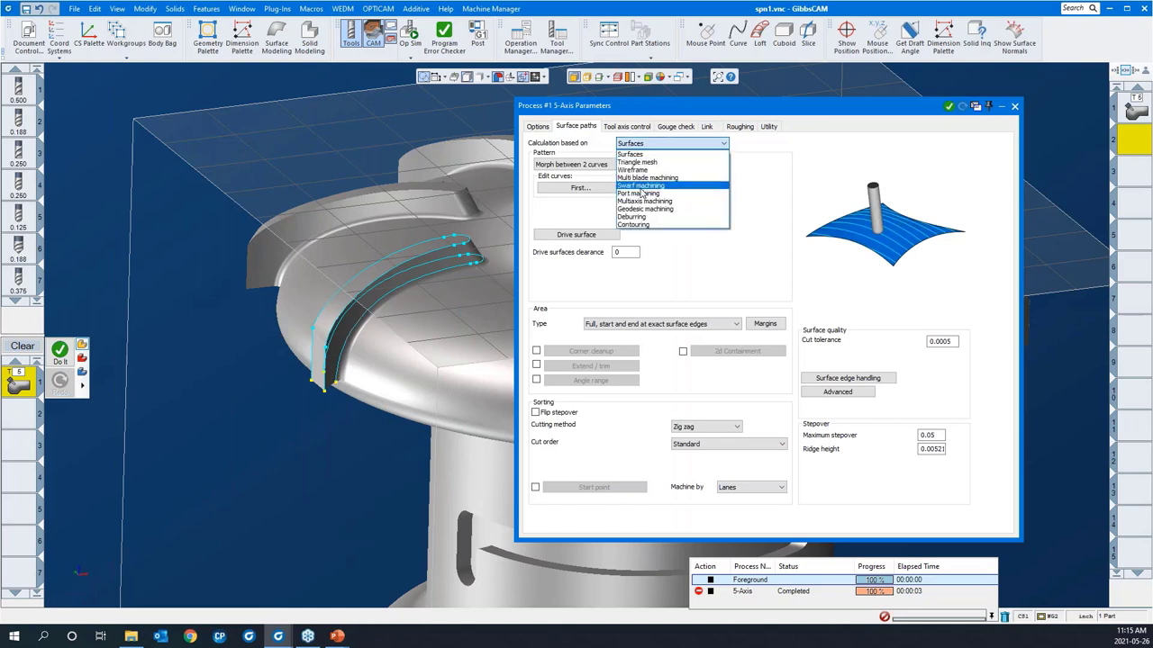
pyautogui.click(642, 186)
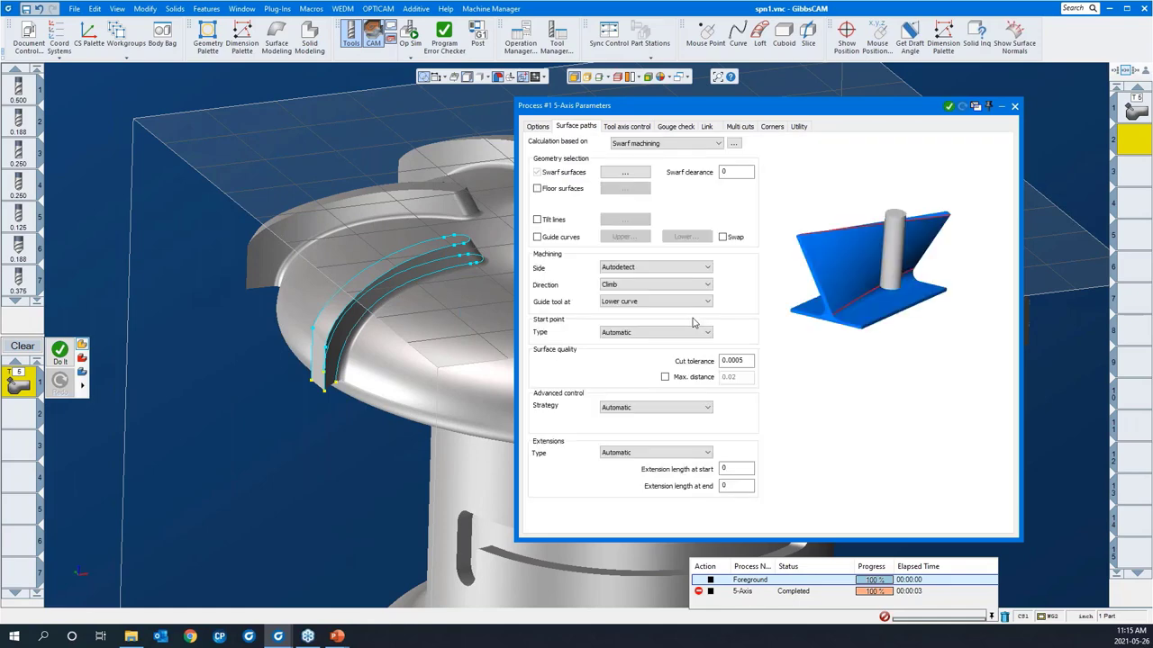
# Pick the blade's near side face and the rounded face at its inner end as swarf surfaces.
pyautogui.click(625, 172)
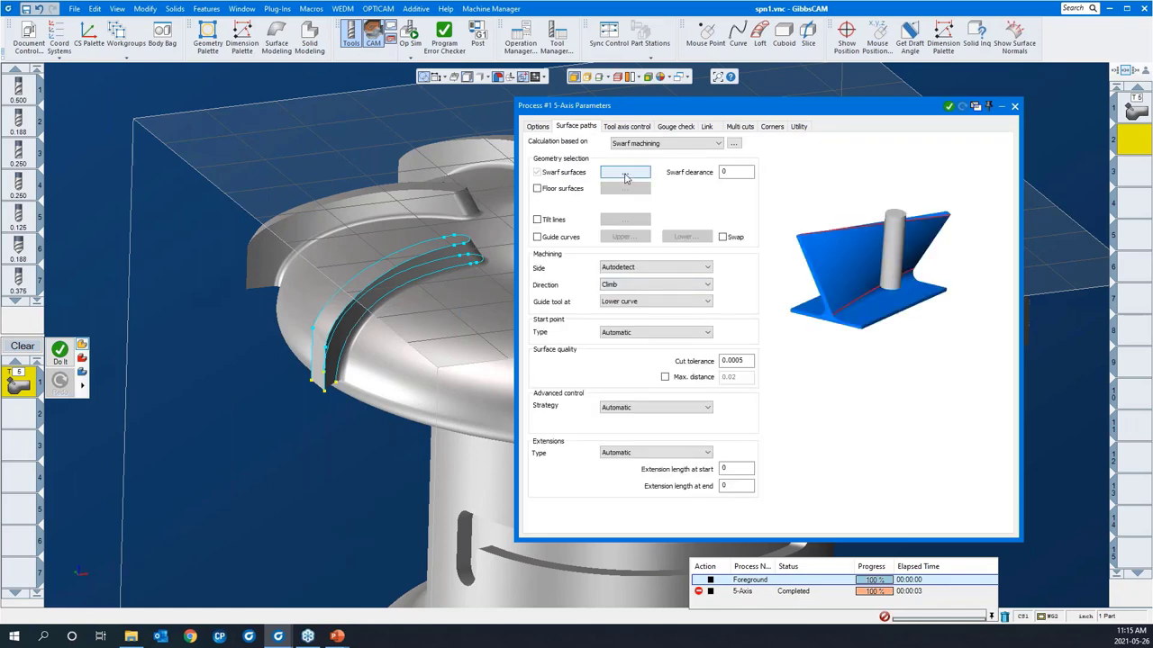
pyautogui.moveTo(353, 400); pyautogui.dragTo(432, 297, button='middle')
pyautogui.click(634, 173)
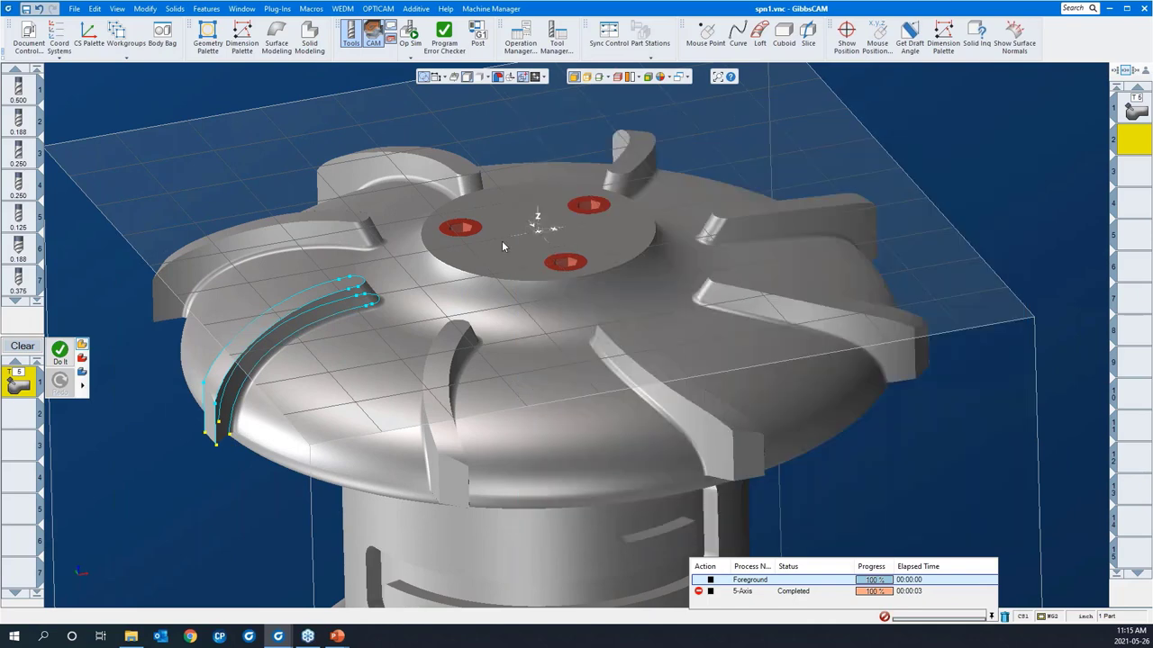
pyautogui.moveTo(378, 230); pyautogui.dragTo(450, 354)
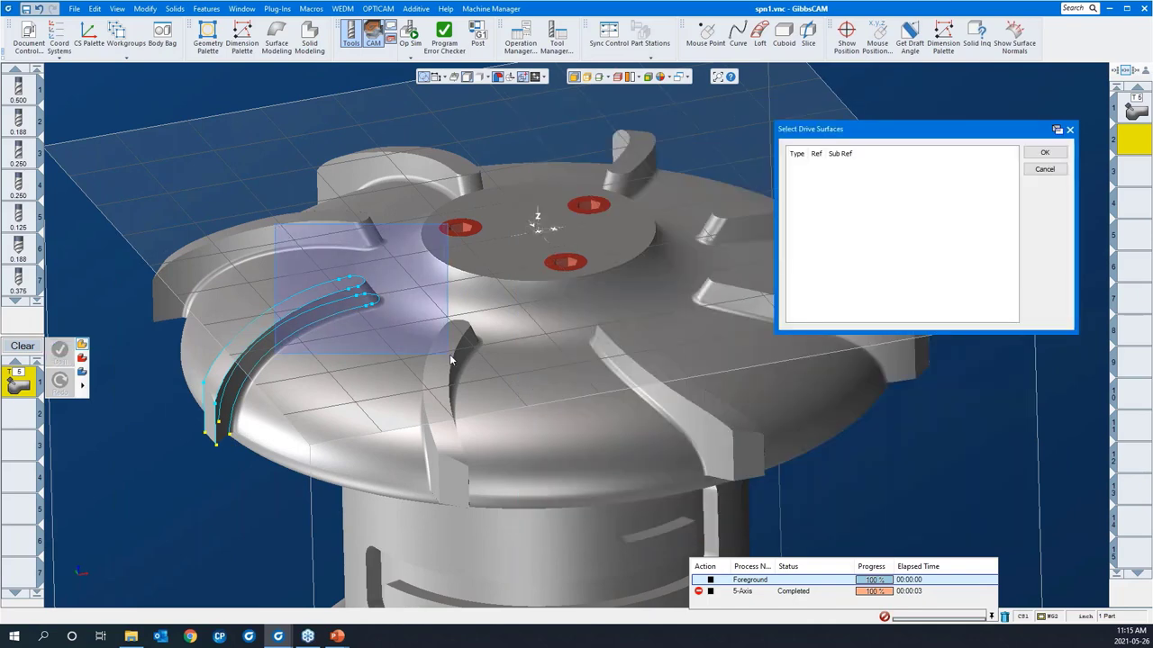
pyautogui.click(500, 394)
pyautogui.scroll(-3, 466, 416)
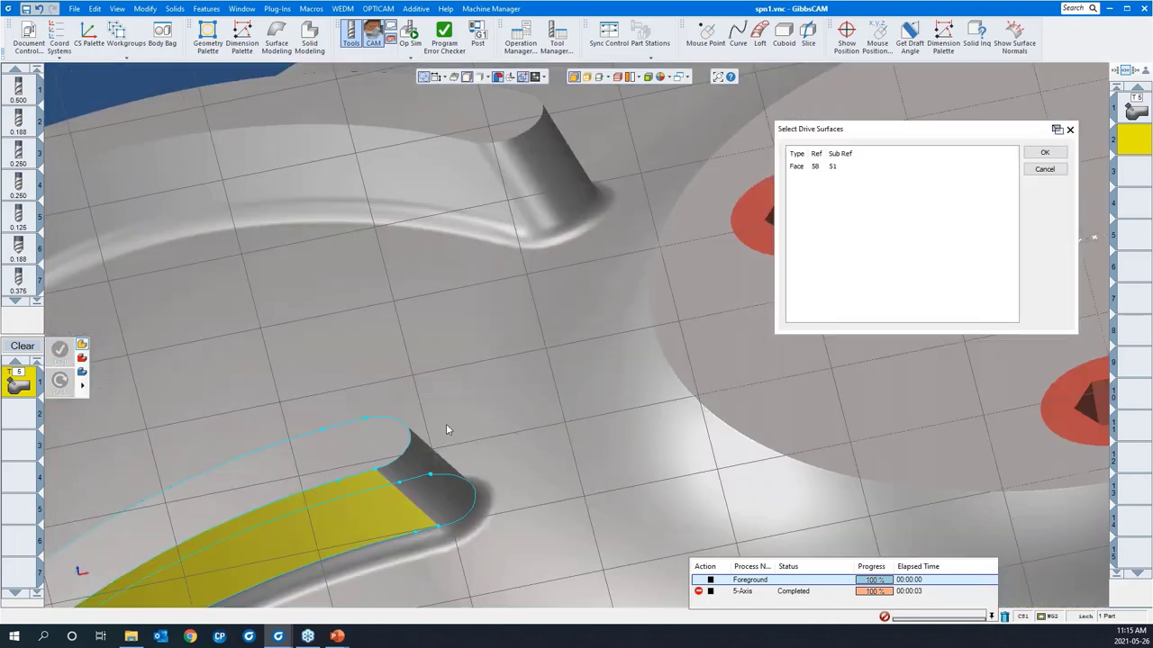
pyautogui.click(445, 425)
pyautogui.scroll(-2, 200, 384)
pyautogui.scroll(-3, 201, 384)
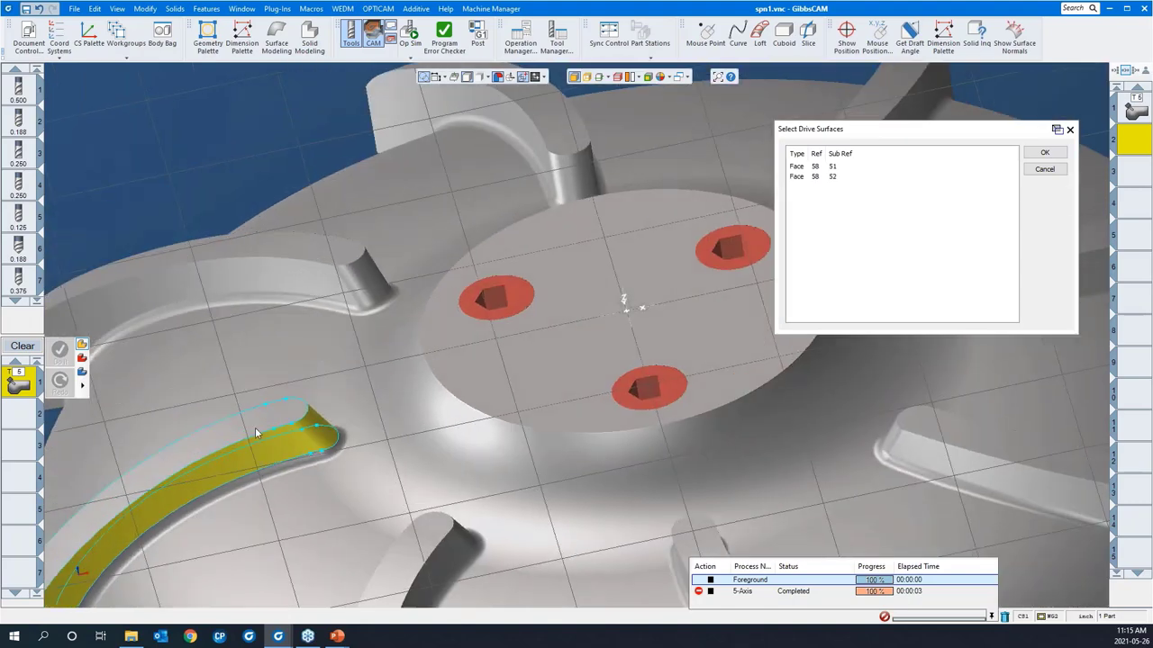
# Add the blade's opposite side face to the swarf surfaces and accept the selection.
pyautogui.moveTo(201, 384); pyautogui.dragTo(898, 458, button='middle')
pyautogui.scroll(2, 932, 446)
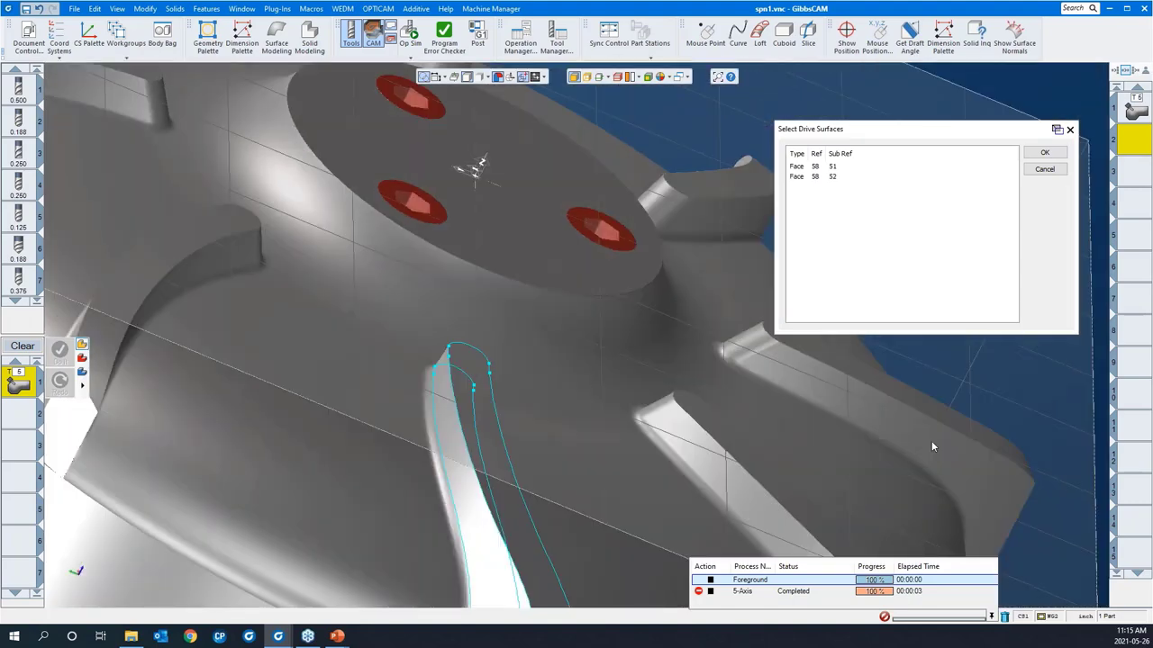
pyautogui.click(455, 423)
pyautogui.scroll(-3, 535, 507)
pyautogui.moveTo(268, 330); pyautogui.dragTo(990, 207, button='middle')
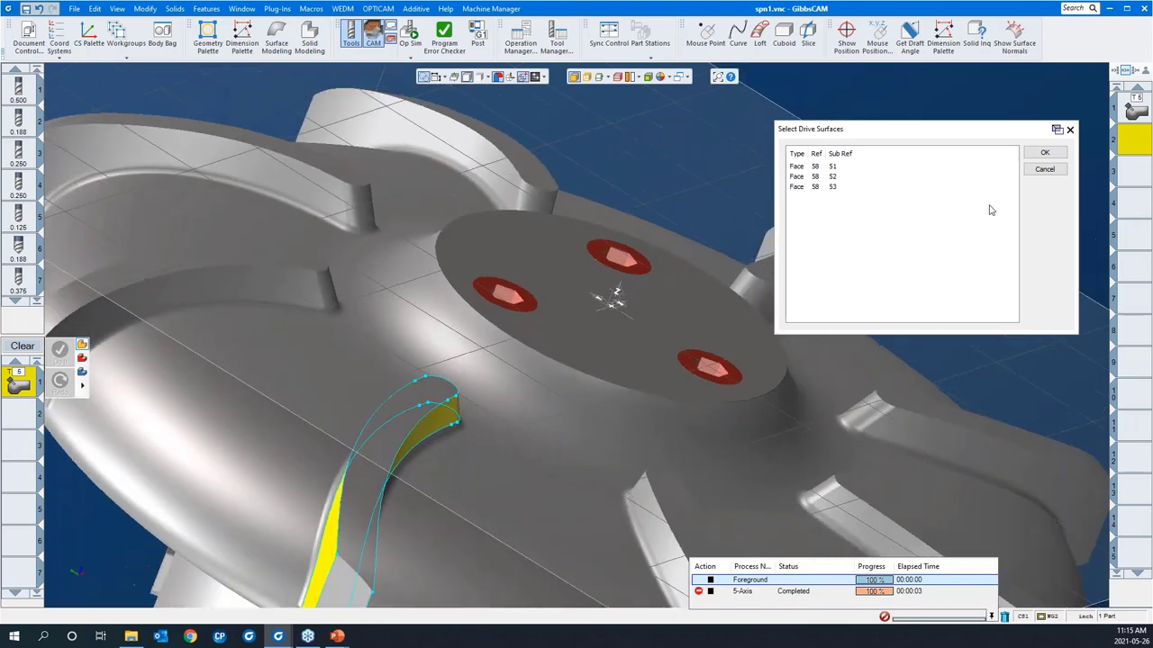
pyautogui.click(1044, 155)
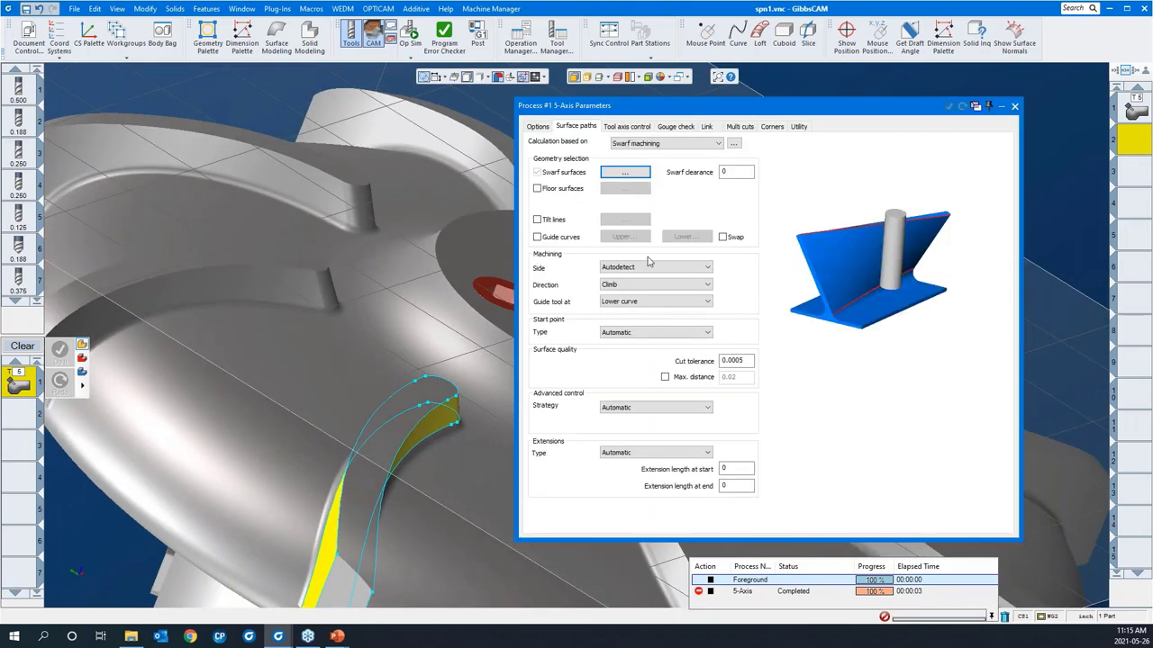
pyautogui.moveTo(384, 257); pyautogui.dragTo(282, 208, button='middle')
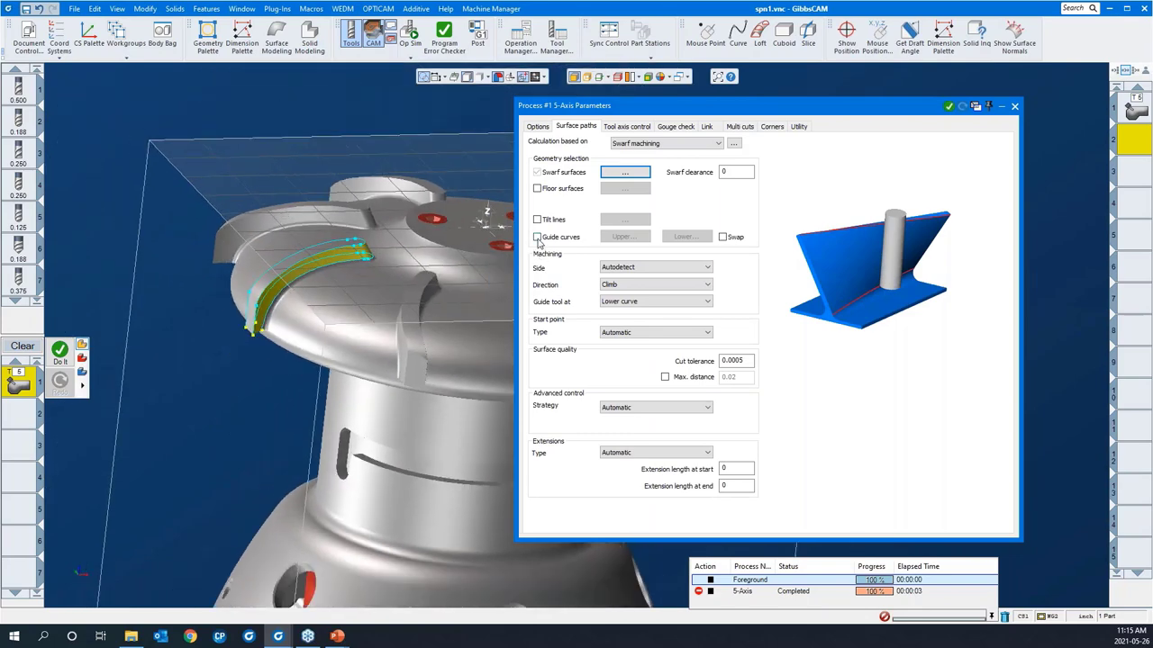
# Enable guide curves for the swarf process and assign the curve along the blade's top edge as the upper curve.
pyautogui.click(537, 237)
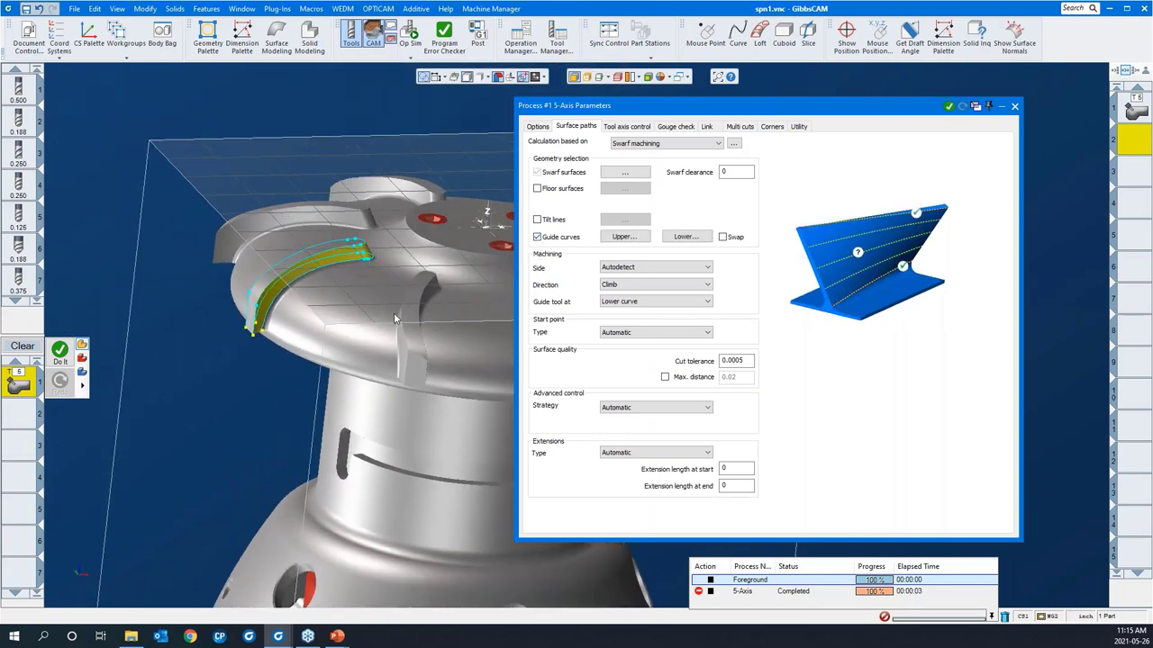
pyautogui.click(625, 236)
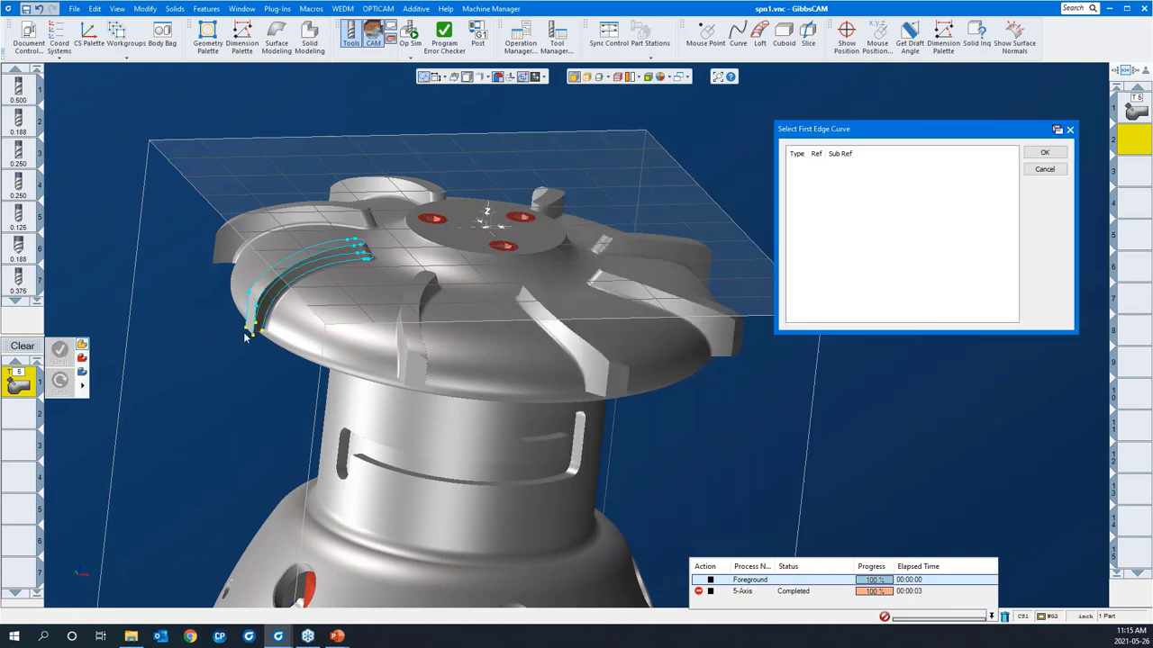
pyautogui.click(246, 331)
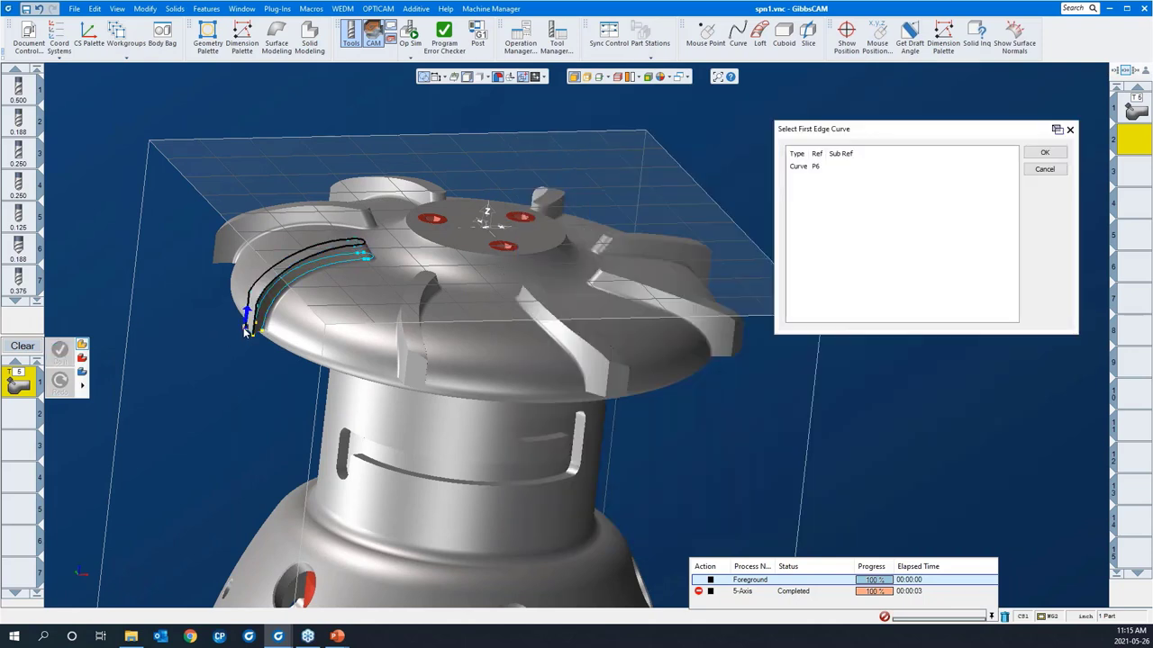
pyautogui.click(1044, 153)
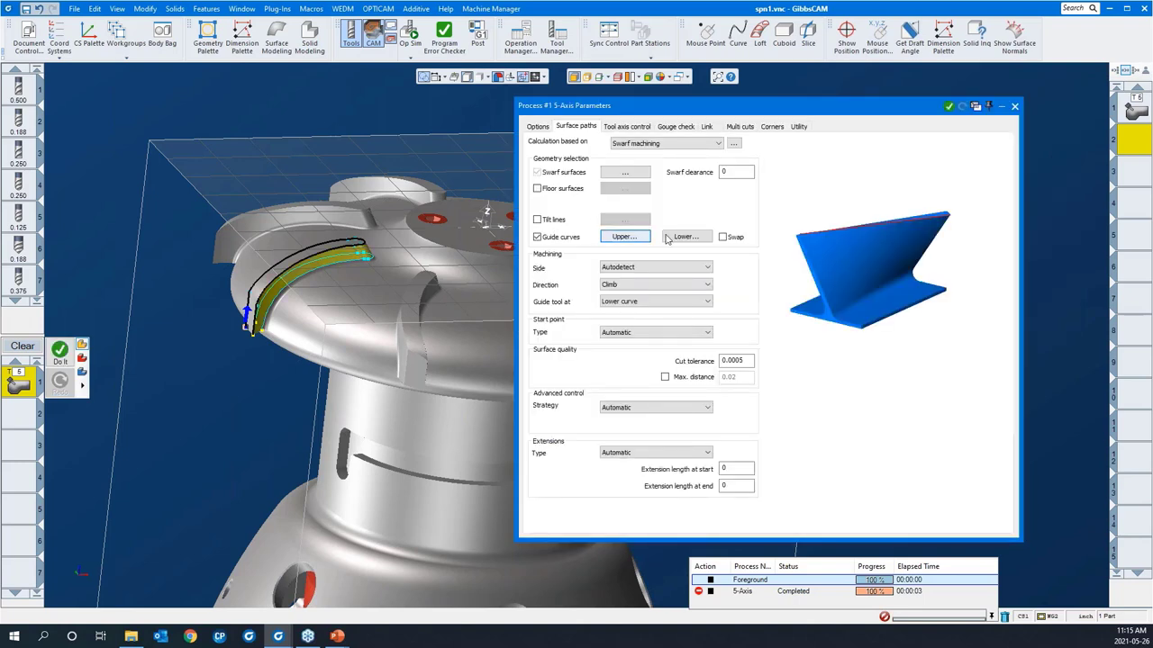
# Assign the curve just above the fillet at the blade's base as the lower guide curve.
pyautogui.click(618, 238)
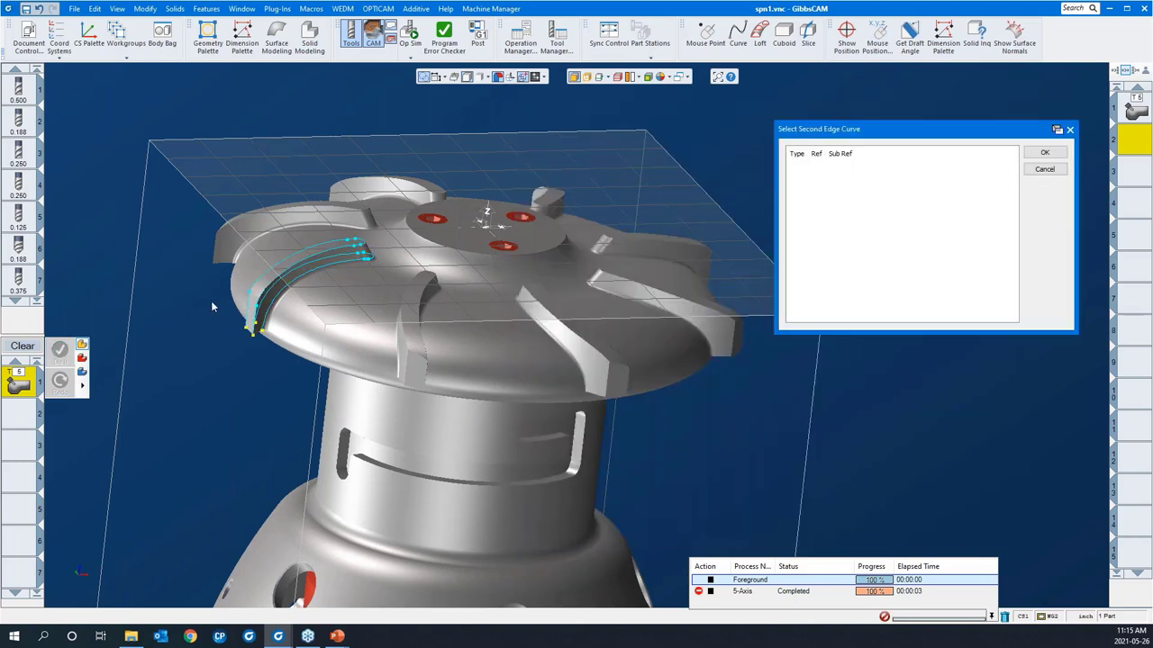
pyautogui.moveTo(212, 307); pyautogui.dragTo(332, 358)
pyautogui.scroll(2, 434, 272)
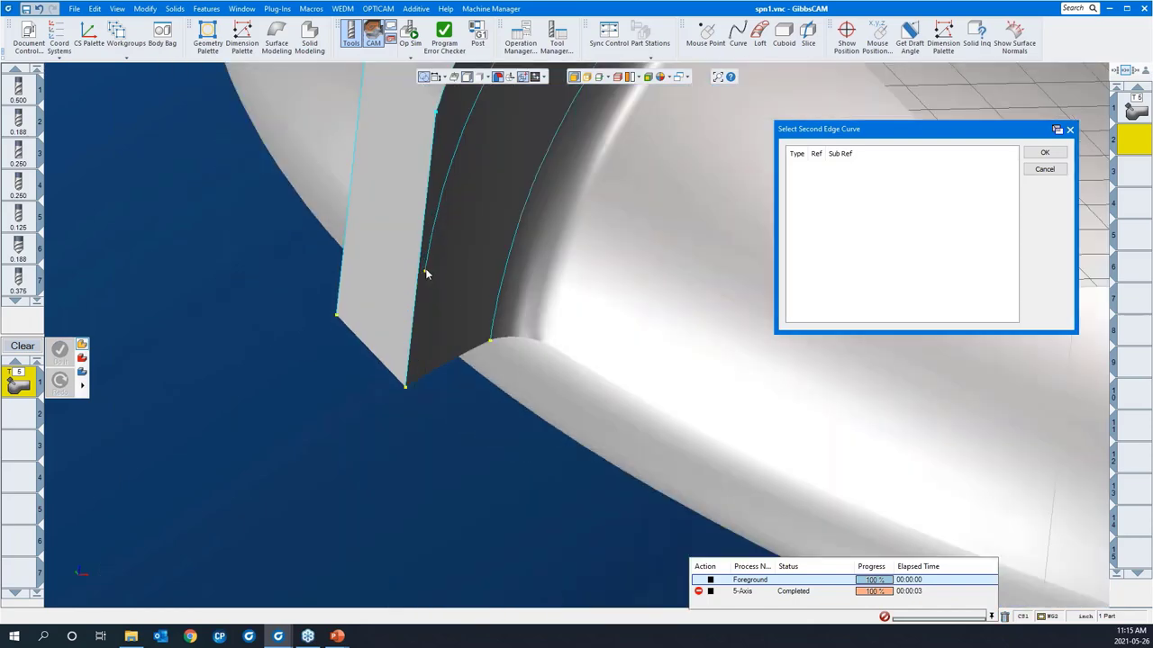
pyautogui.click(425, 272)
pyautogui.scroll(-6, 286, 441)
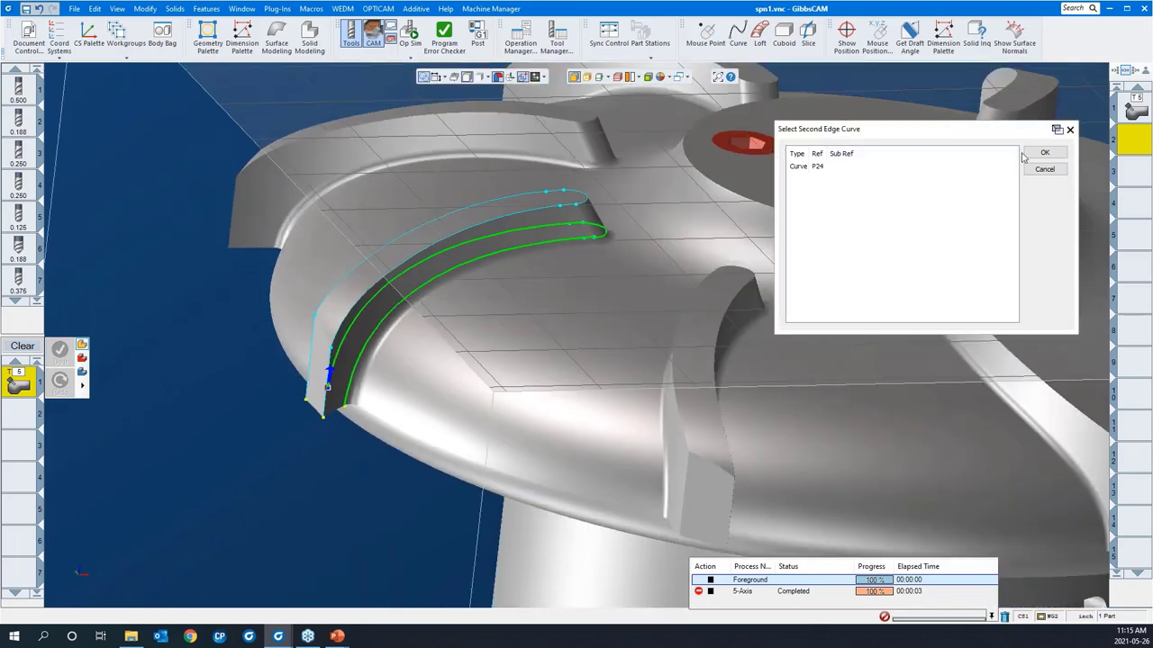
pyautogui.click(1044, 153)
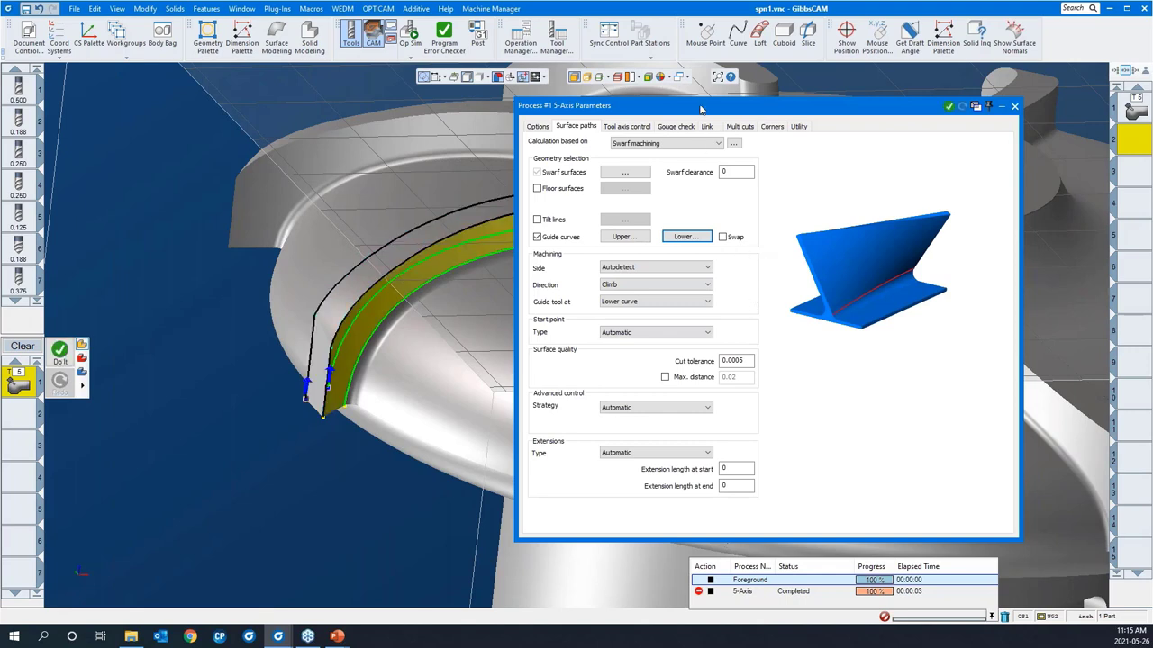
# Set the advanced control strategy to Sync. with (upper/lower) curves.
pyautogui.moveTo(702, 106); pyautogui.dragTo(860, 87)
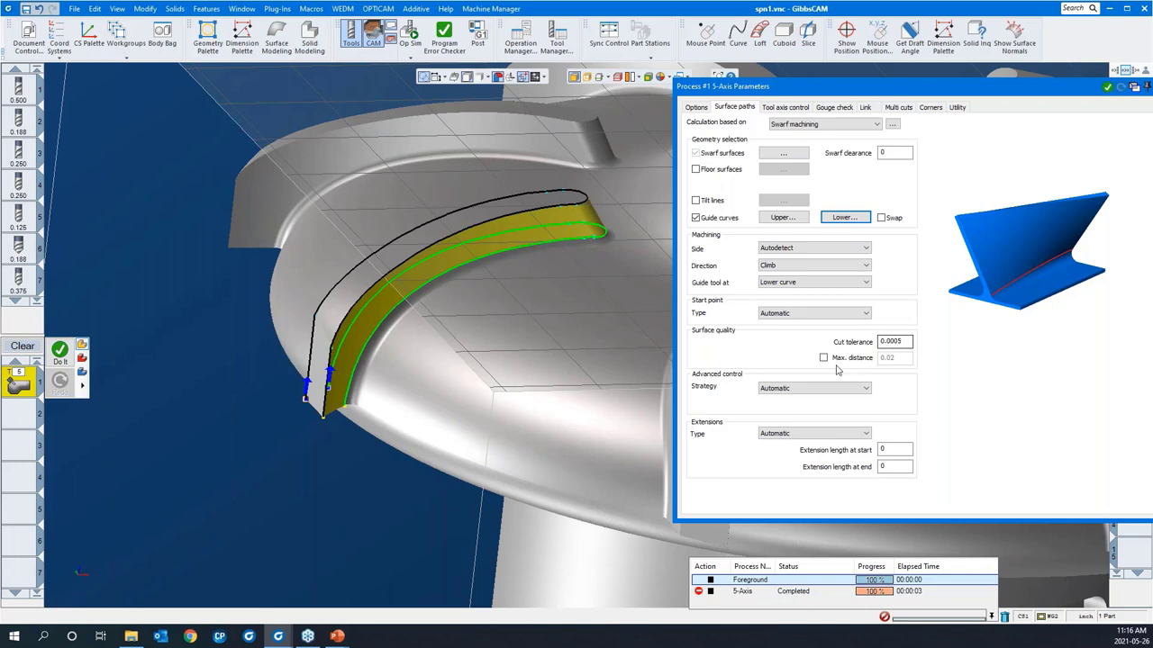
pyautogui.click(786, 391)
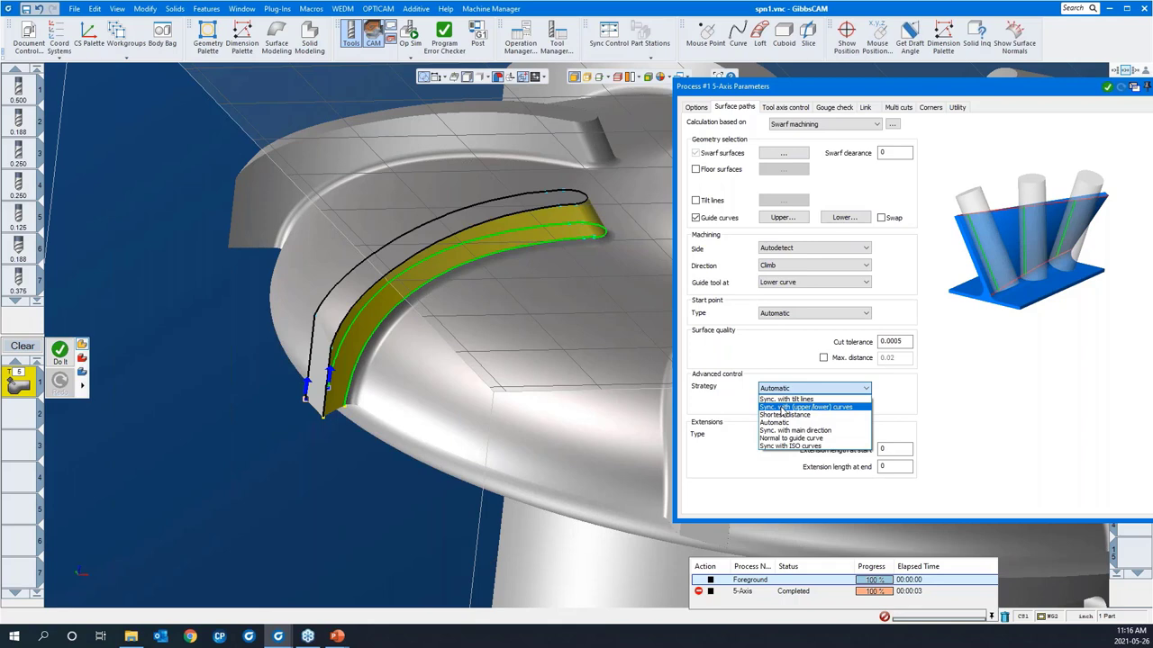
pyautogui.click(782, 408)
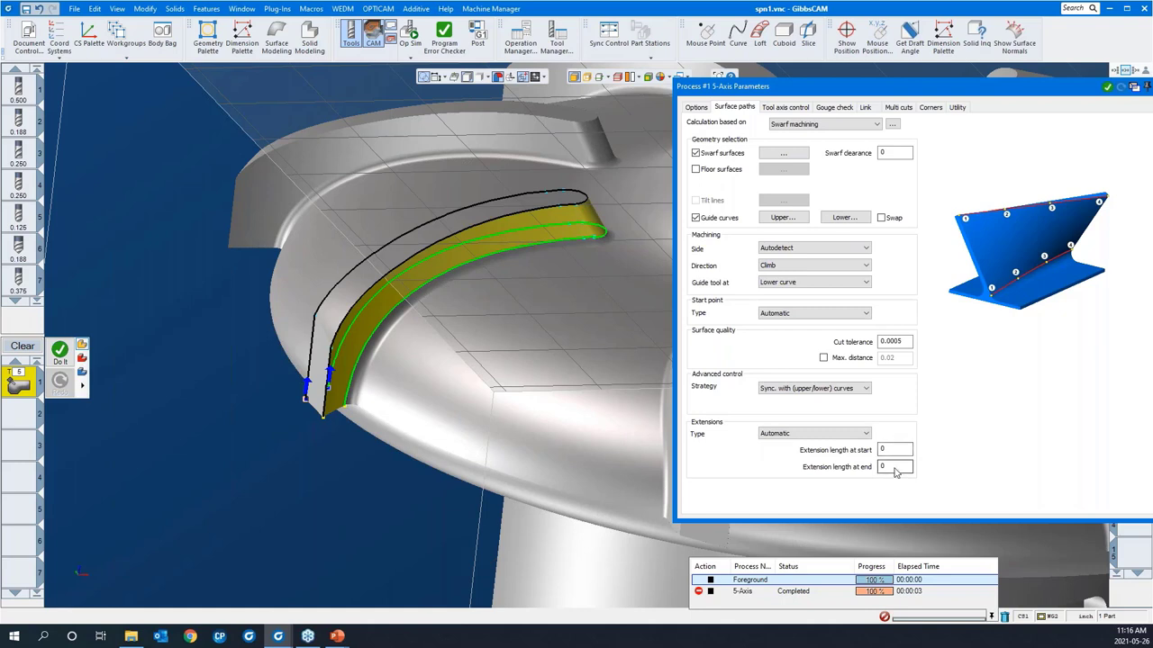
# Review the process's tool axis, gouge check, link, default lead-in/out and multi-cut settings.
pyautogui.click(789, 109)
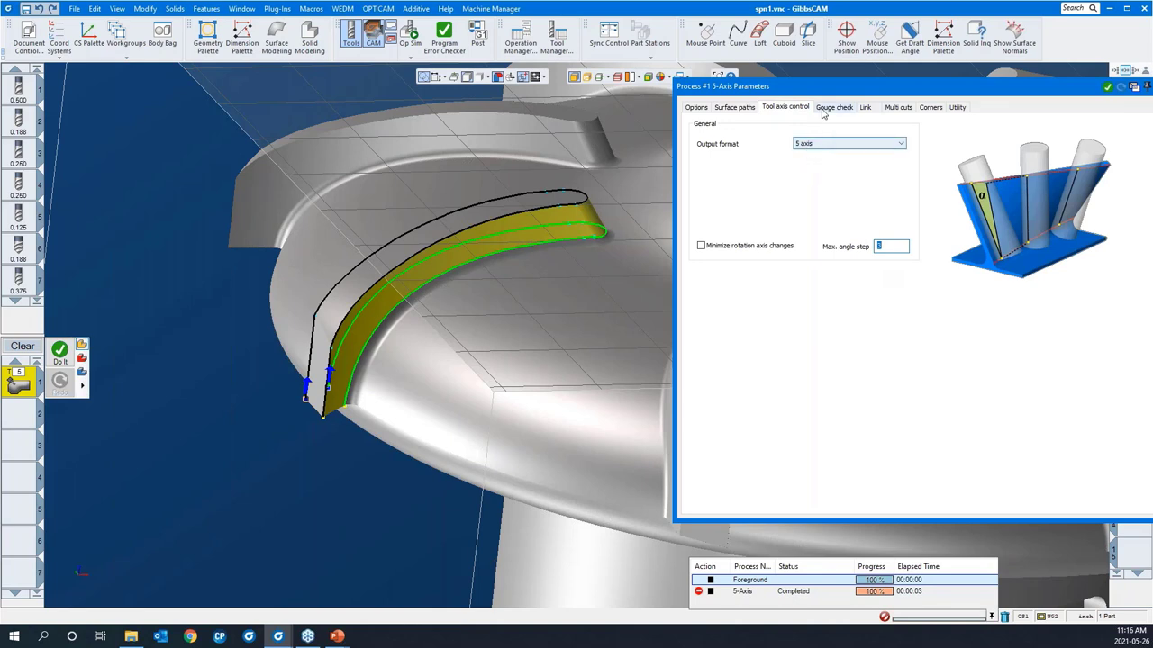
pyautogui.click(829, 109)
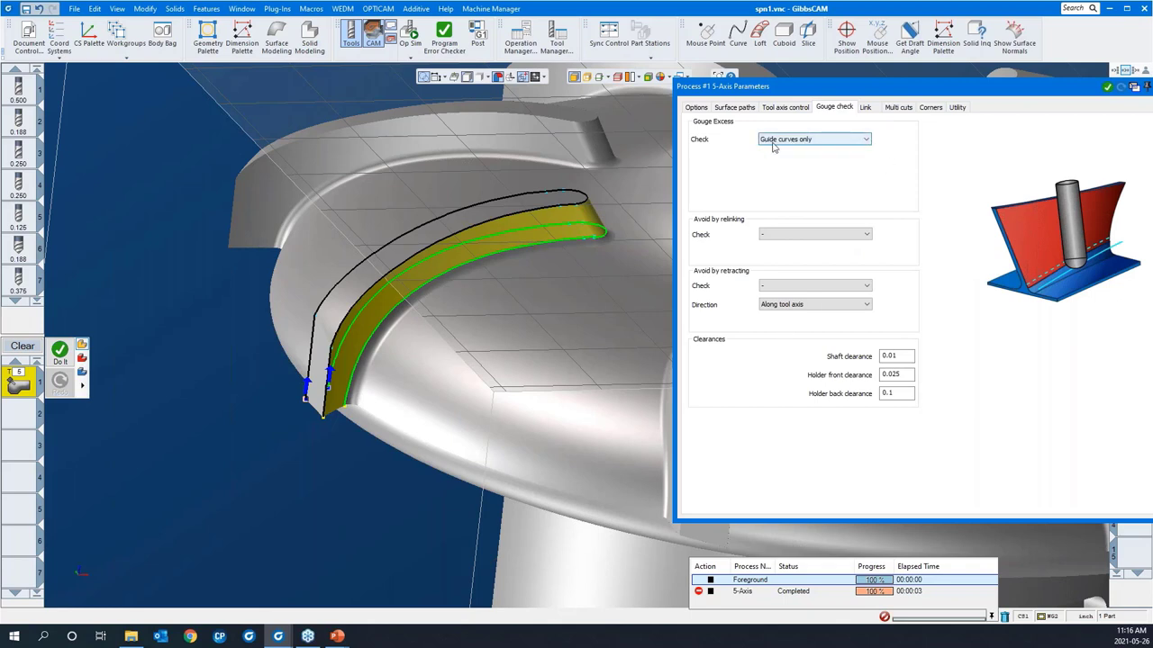
pyautogui.click(865, 109)
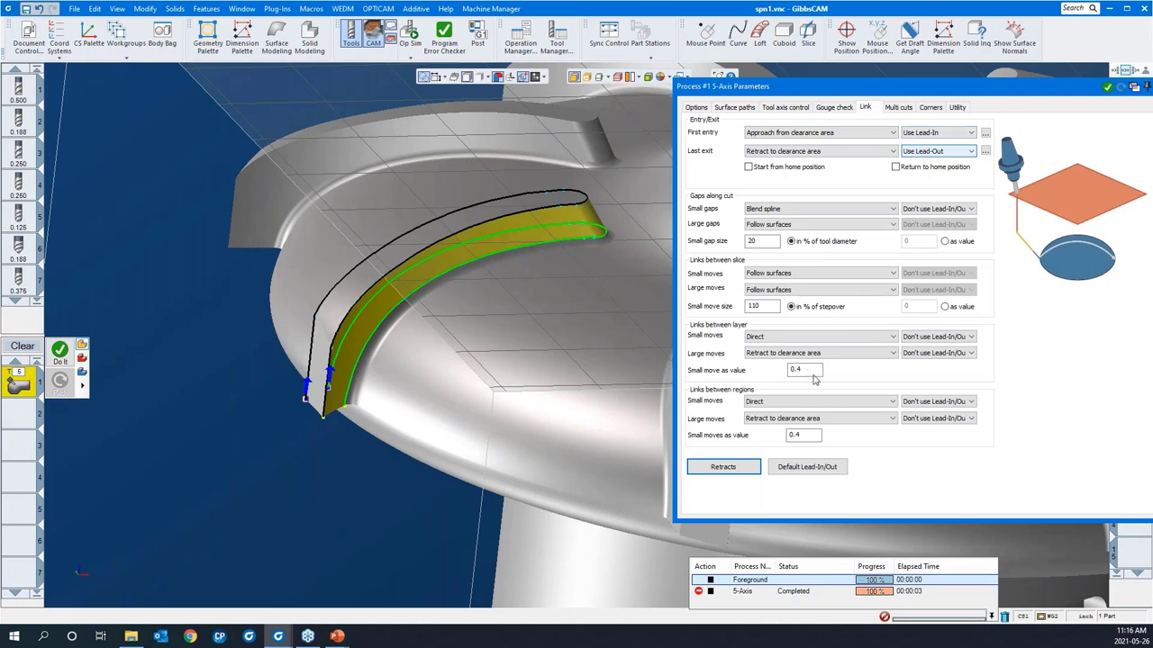
pyautogui.click(816, 467)
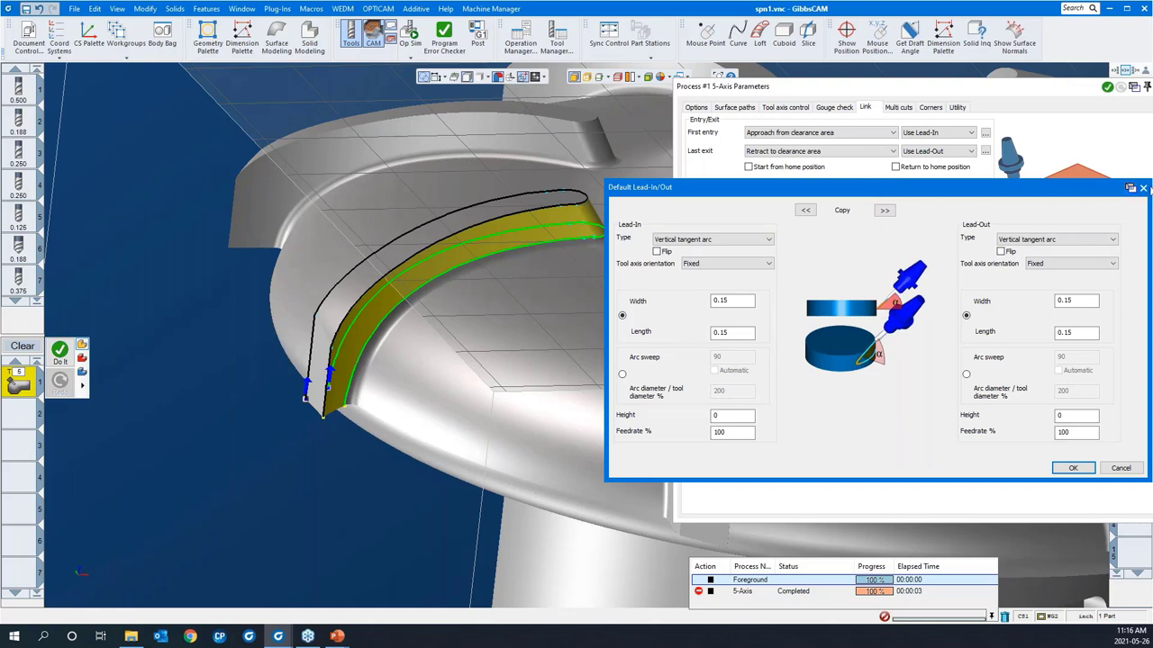
pyautogui.click(1143, 188)
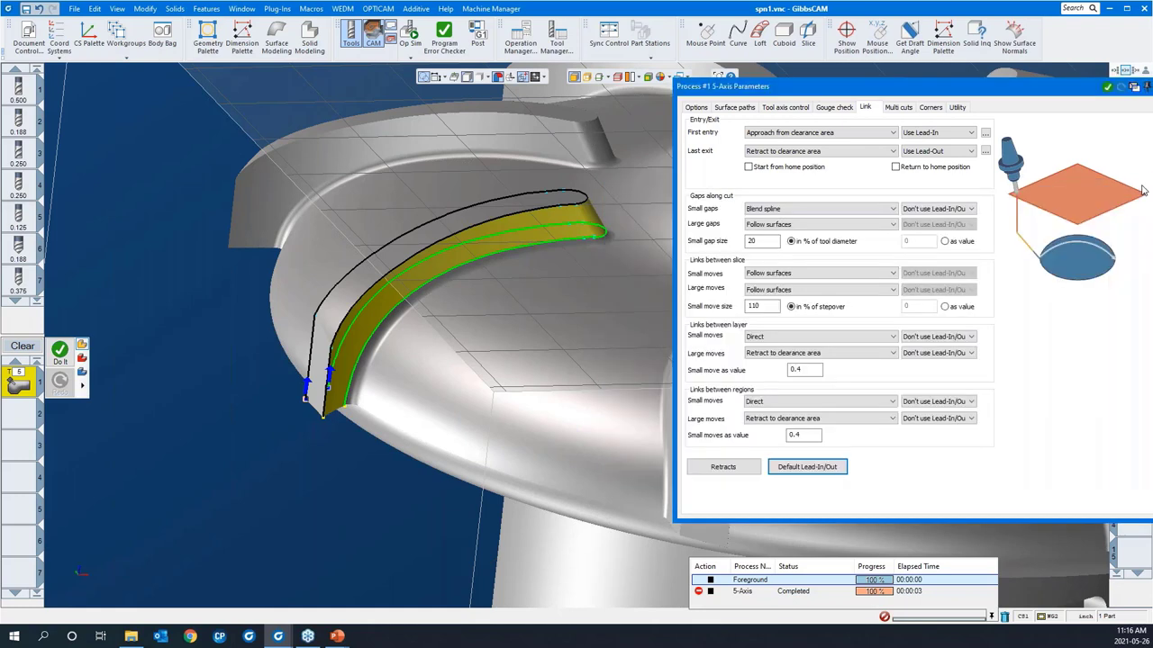
pyautogui.click(898, 108)
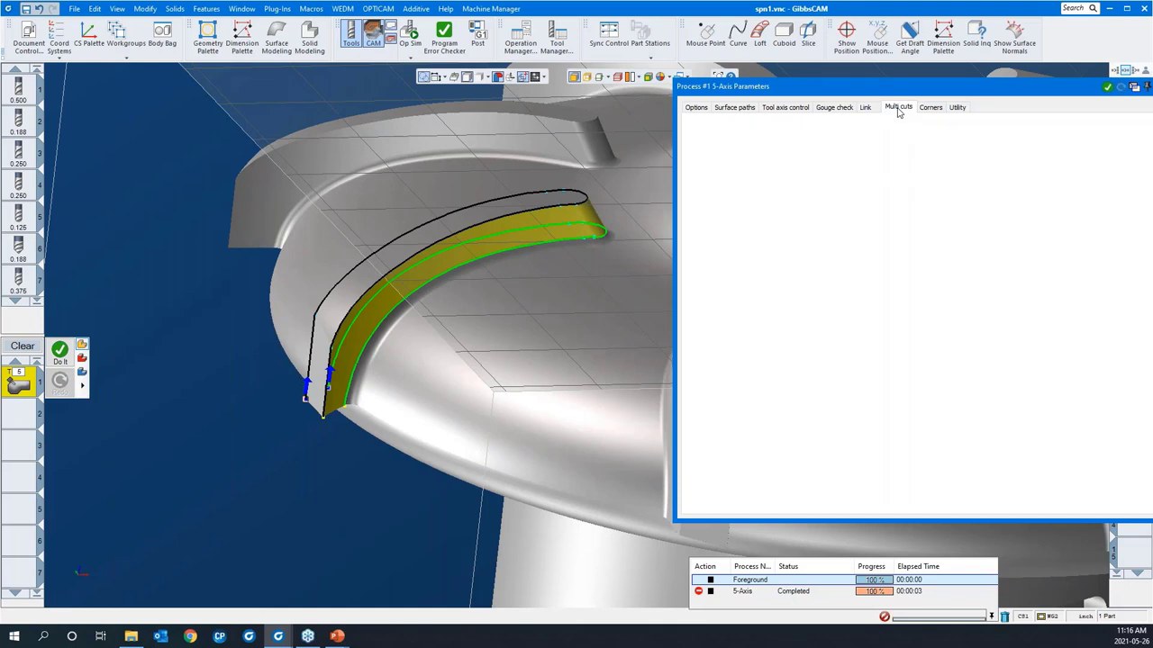
pyautogui.click(791, 158)
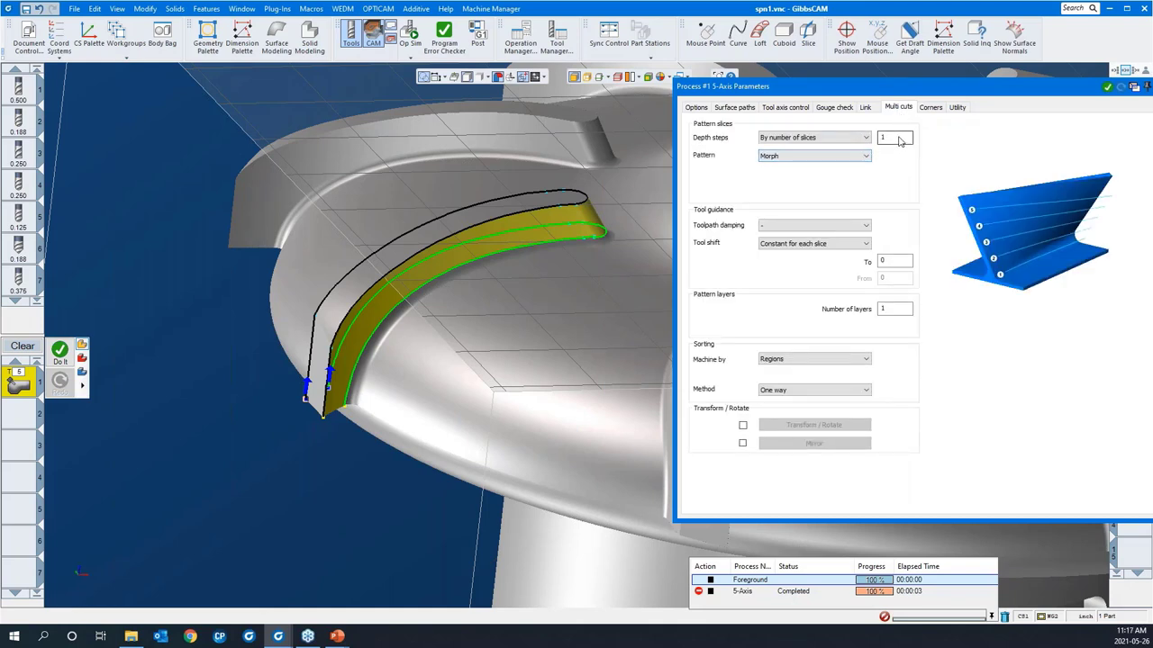
# Collapse the process parameters and generate the swarf toolpath around the blade.
pyautogui.doubleClick(893, 94)
pyautogui.rightClick(277, 511)
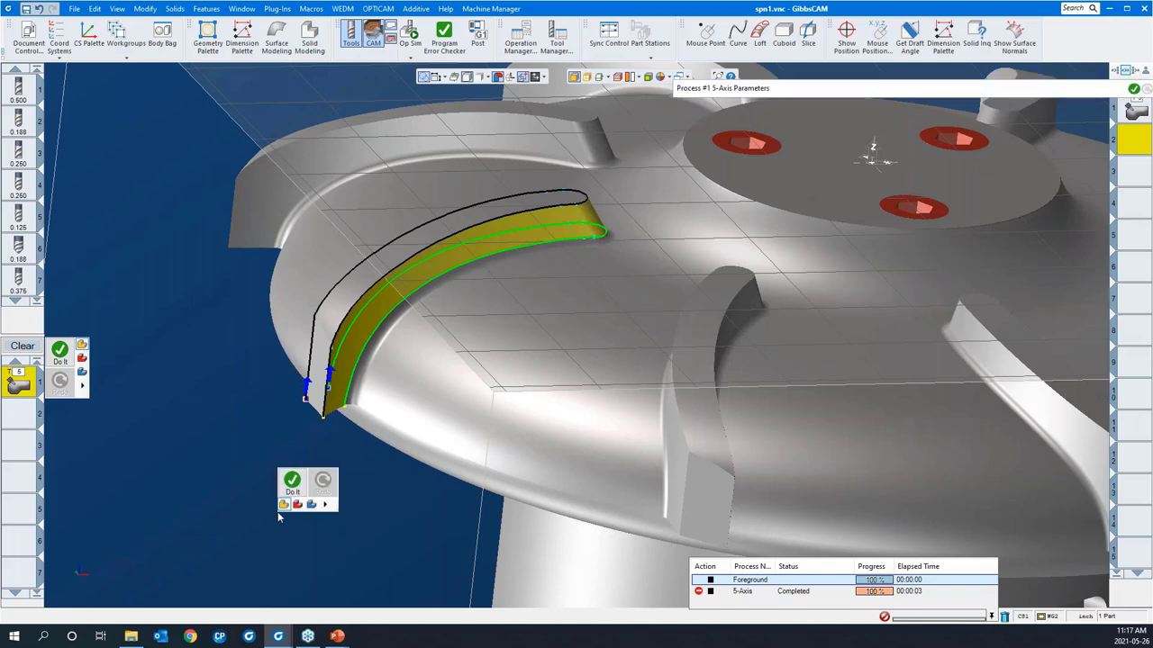
pyautogui.click(291, 484)
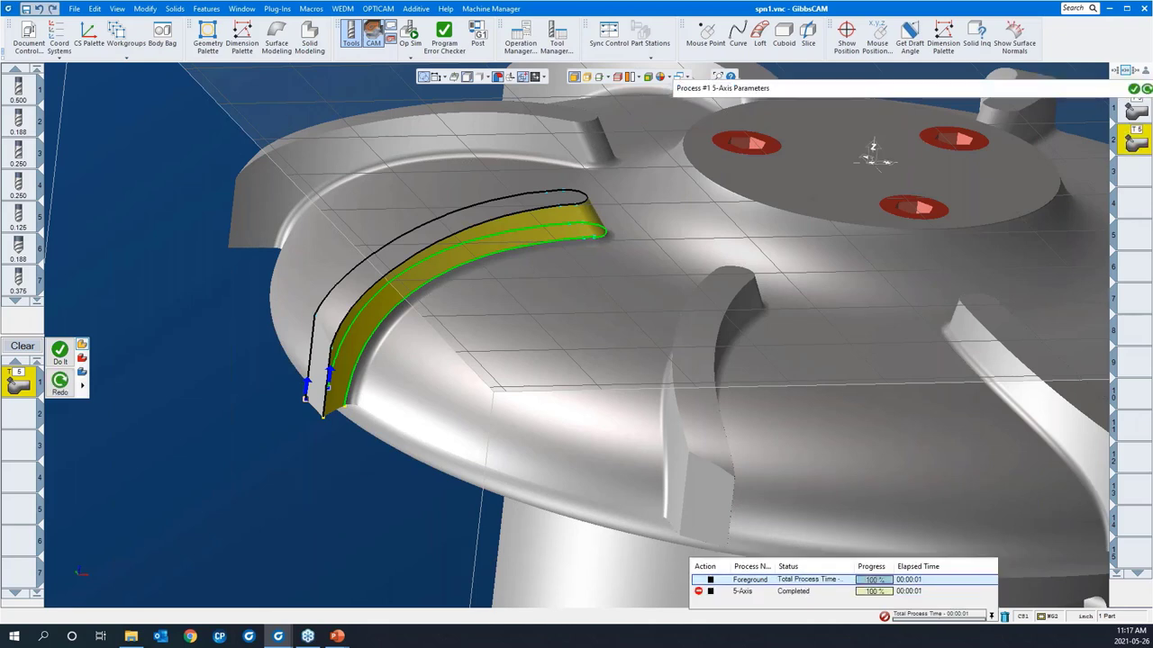
# Inspect the swarf toolpath around the blade's outer end, run its Op Sim rendering to the end, and close the simulation.
pyautogui.moveTo(511, 338); pyautogui.dragTo(208, 282, button='middle')
pyautogui.moveTo(208, 281); pyautogui.dragTo(576, 481)
pyautogui.moveTo(759, 255); pyautogui.dragTo(432, 315, button='middle')
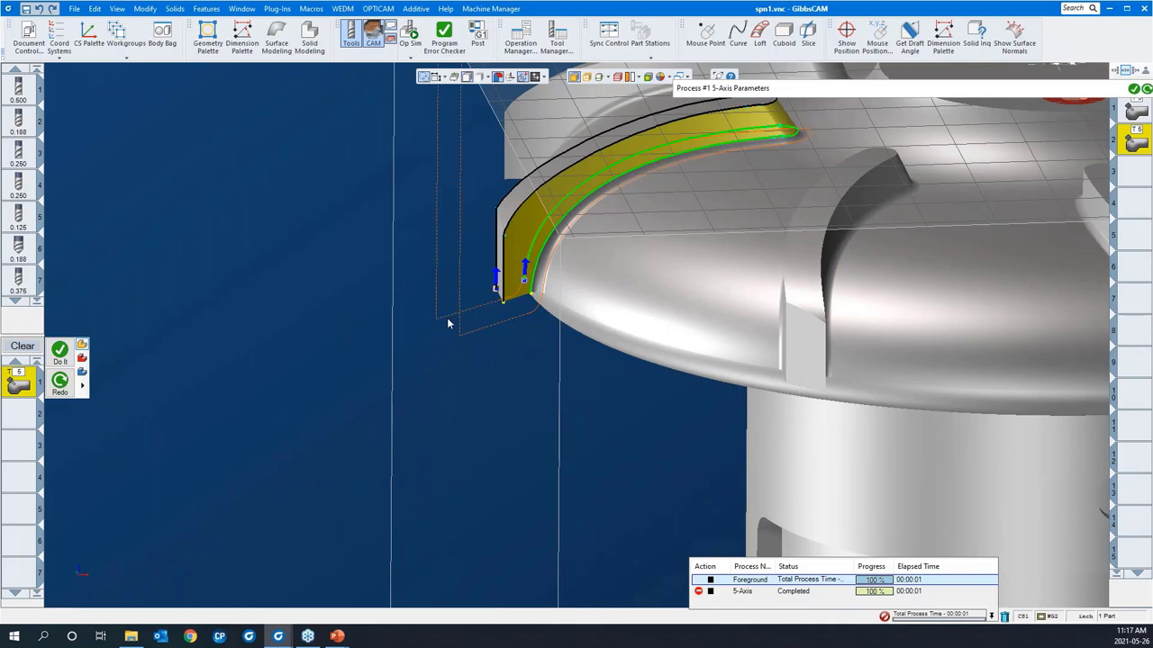
pyautogui.moveTo(551, 421); pyautogui.dragTo(482, 394, button='middle')
pyautogui.moveTo(304, 209); pyautogui.dragTo(627, 459)
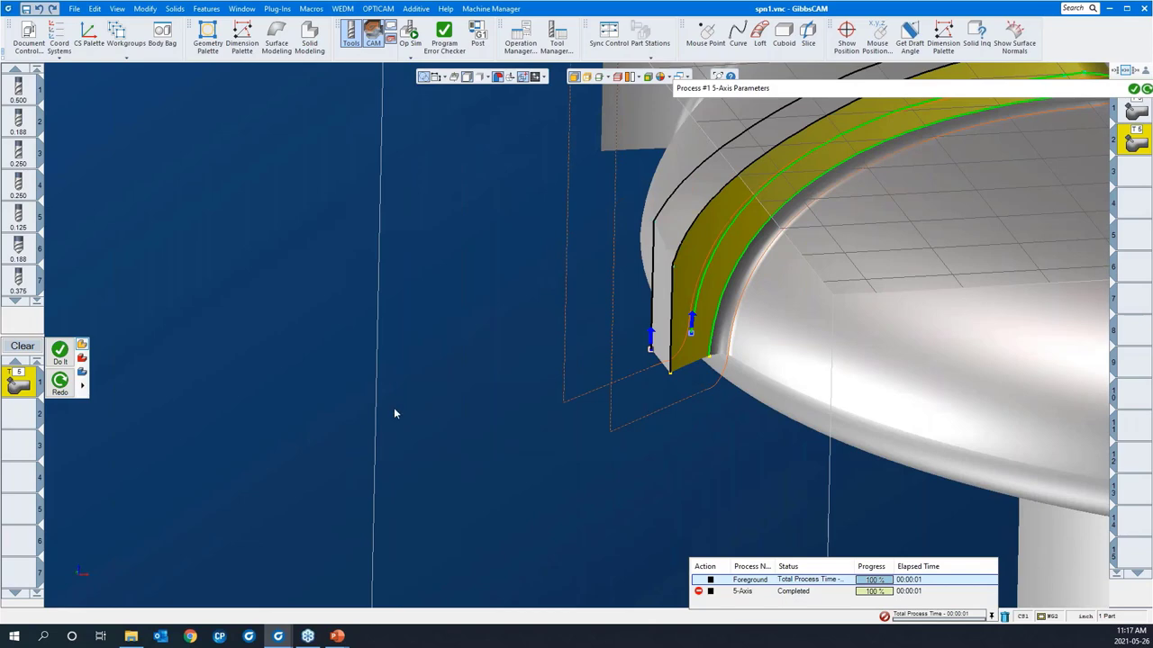
pyautogui.scroll(-2, 394, 413)
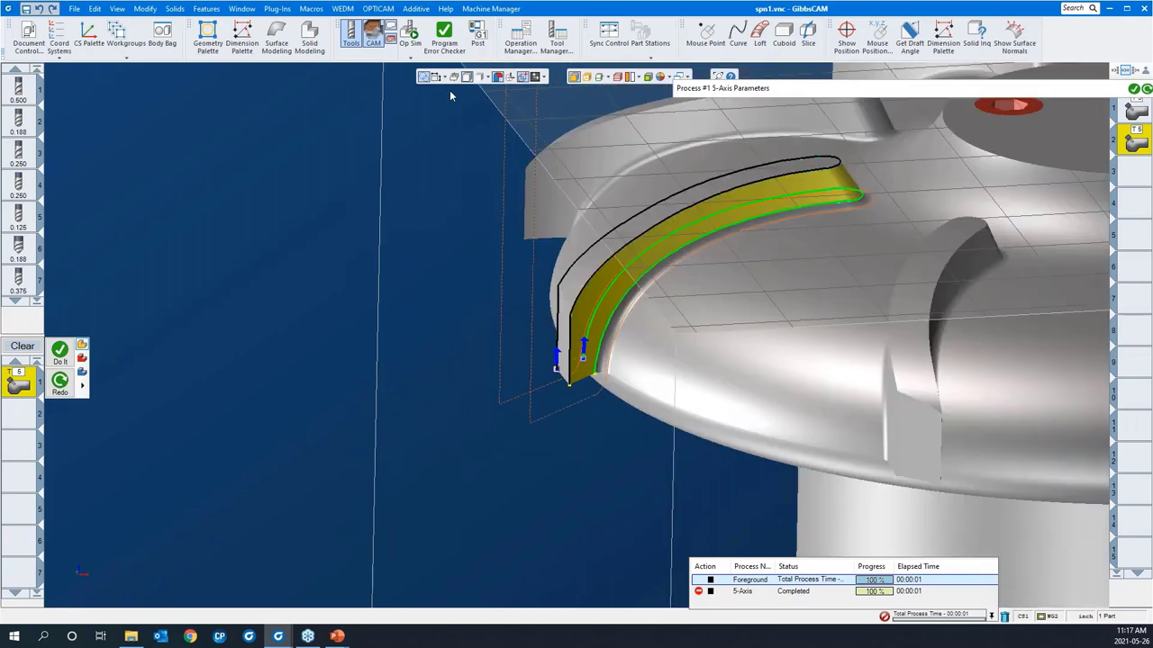
pyautogui.click(410, 36)
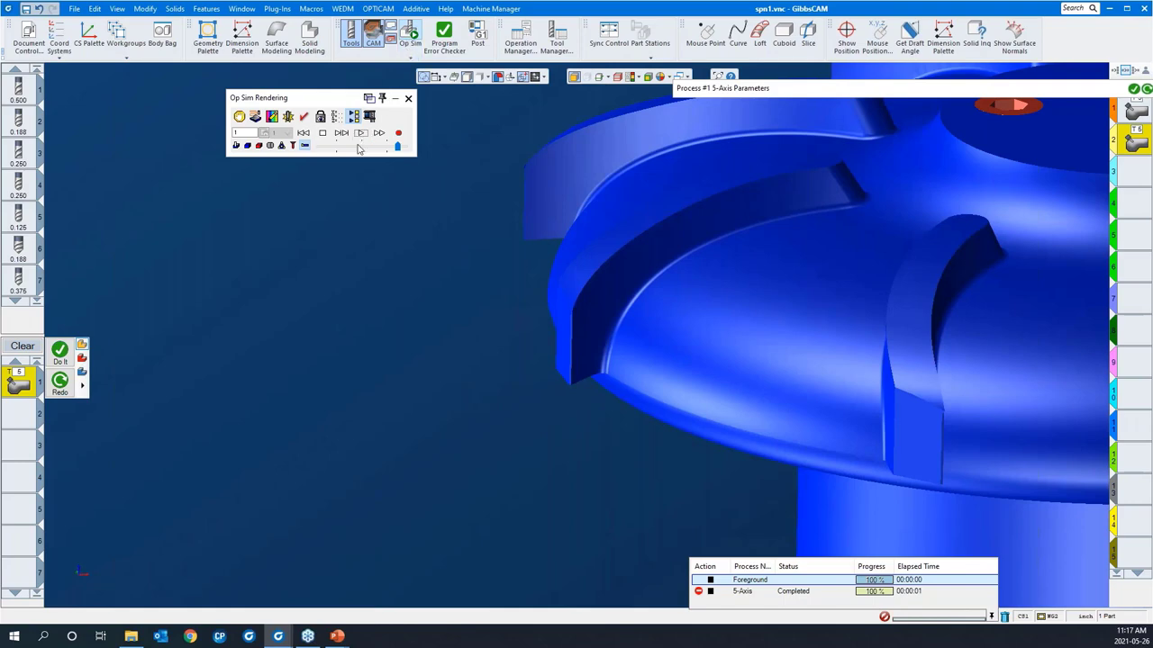
pyautogui.click(360, 133)
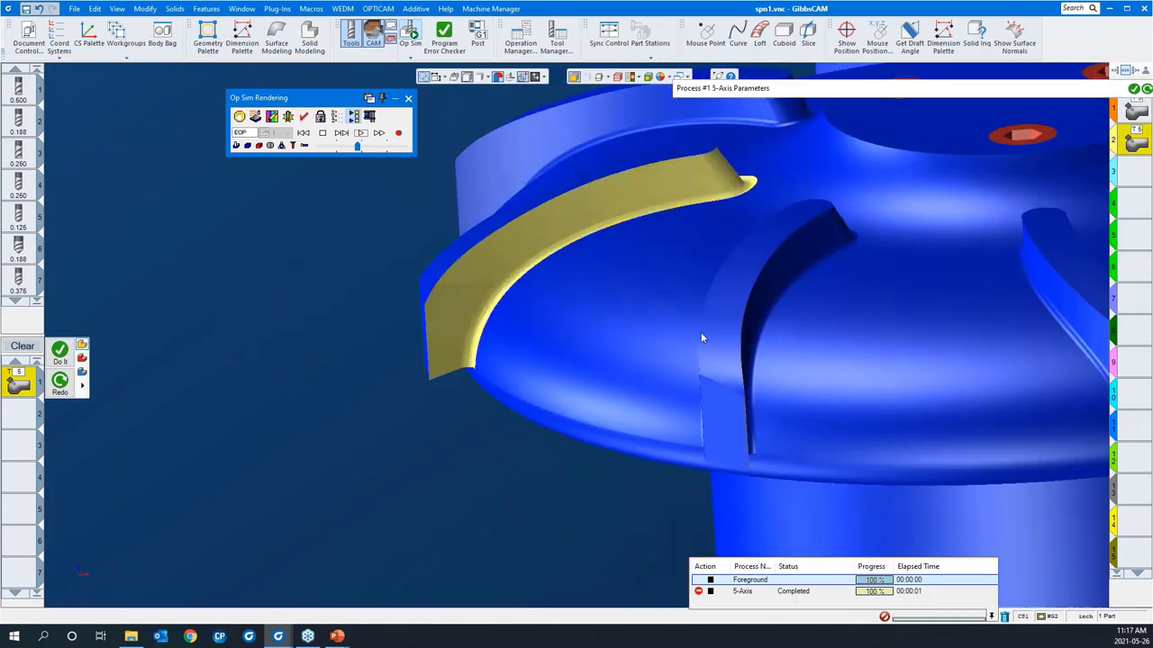
pyautogui.click(407, 99)
# Set the swarf extension lengths at start and end to 0.05 and recalculate the existing operation.
pyautogui.moveTo(337, 295); pyautogui.dragTo(601, 463)
pyautogui.press('Left')
pyautogui.press('Left')
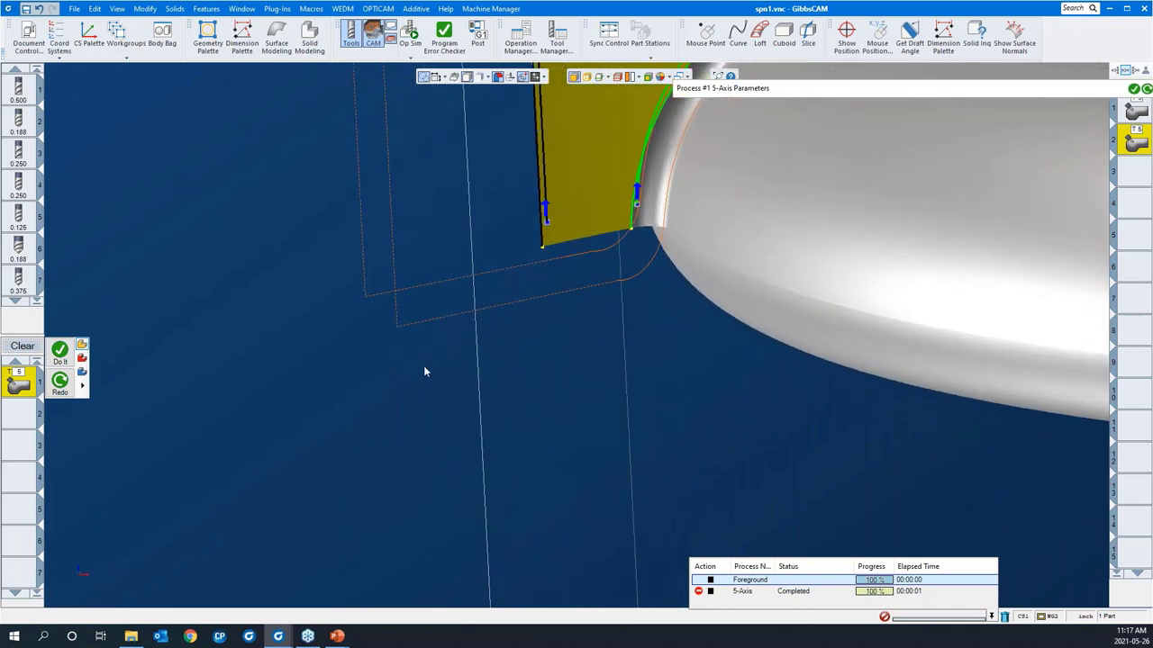
pyautogui.click(824, 92)
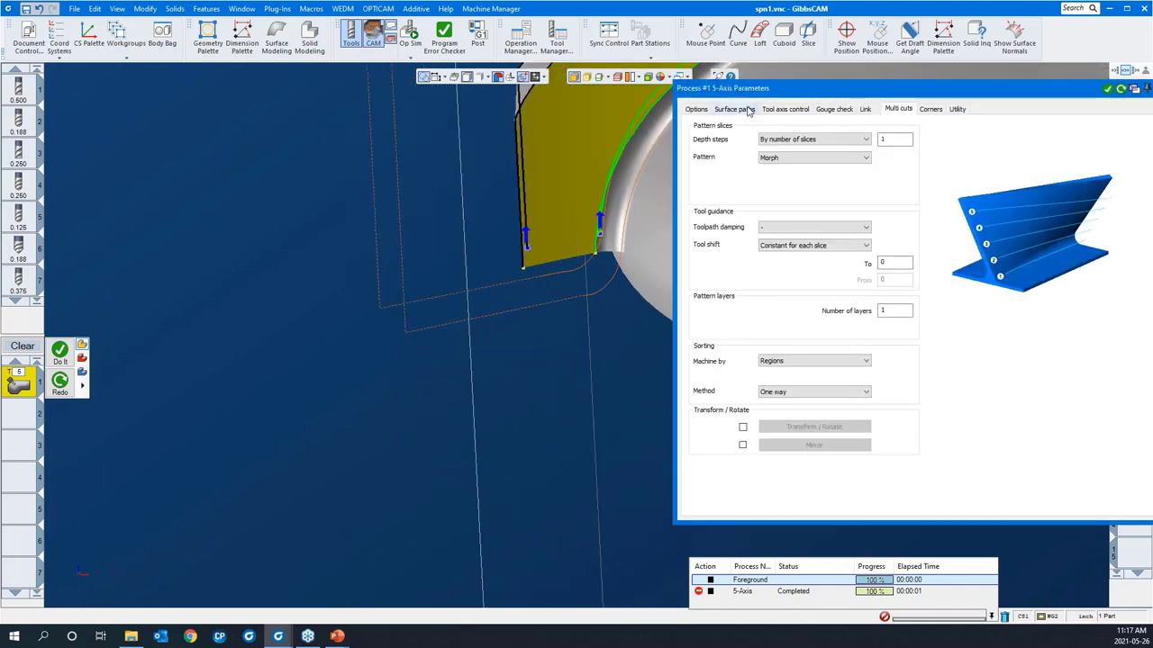
pyautogui.click(747, 110)
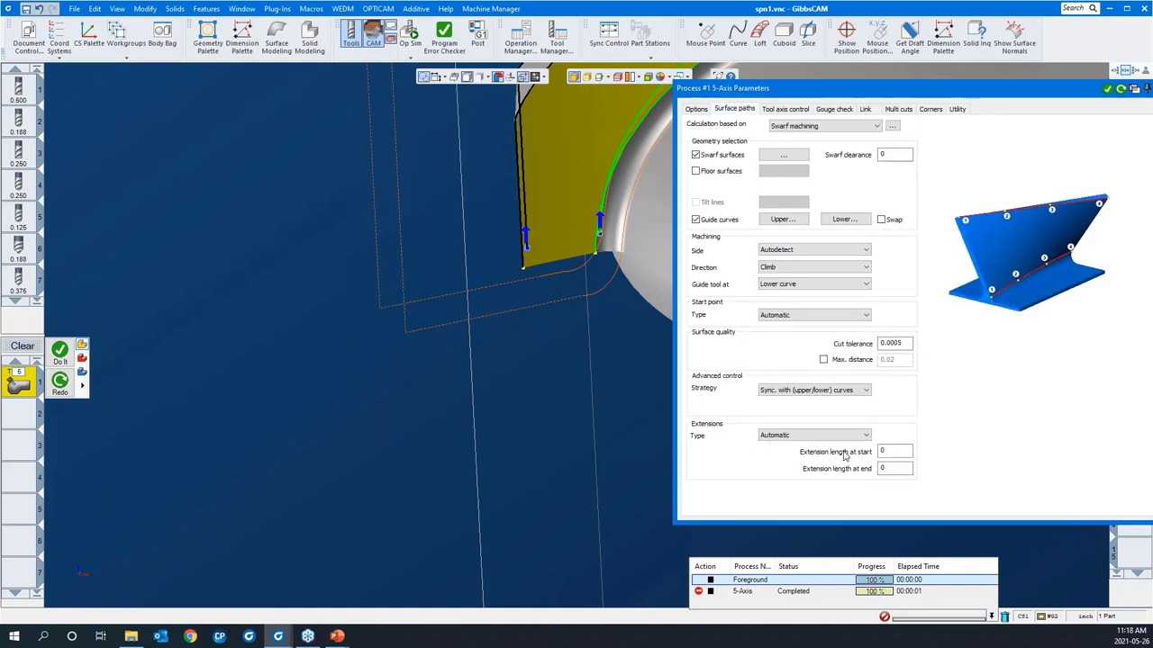
pyautogui.click(898, 454)
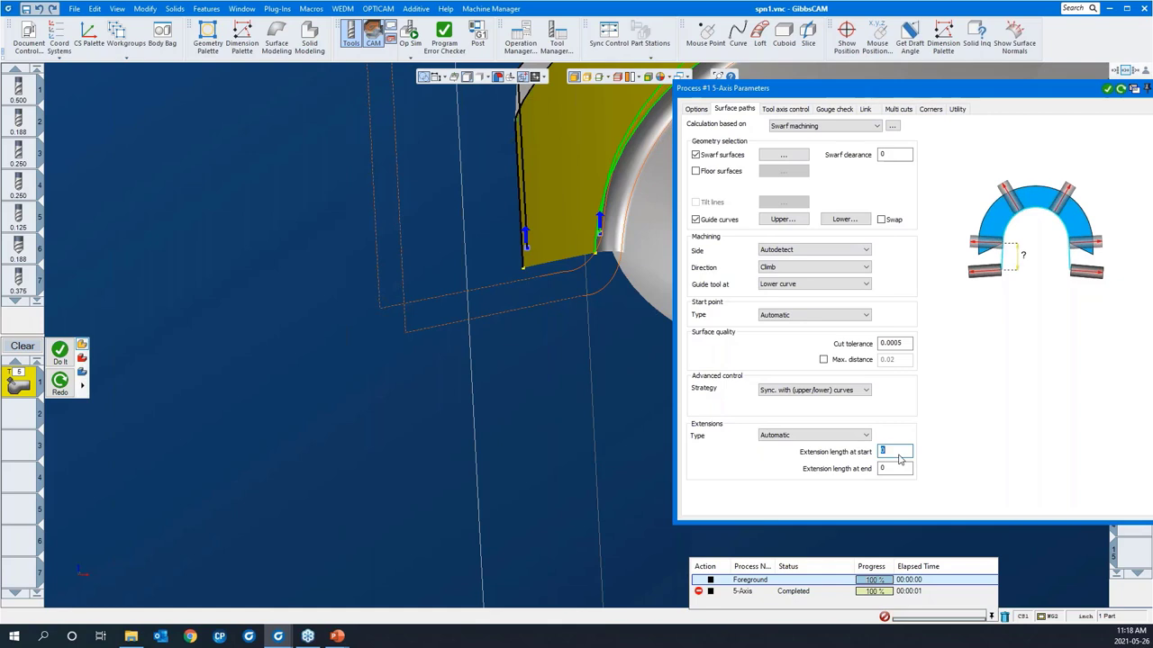
pyautogui.write('.05')
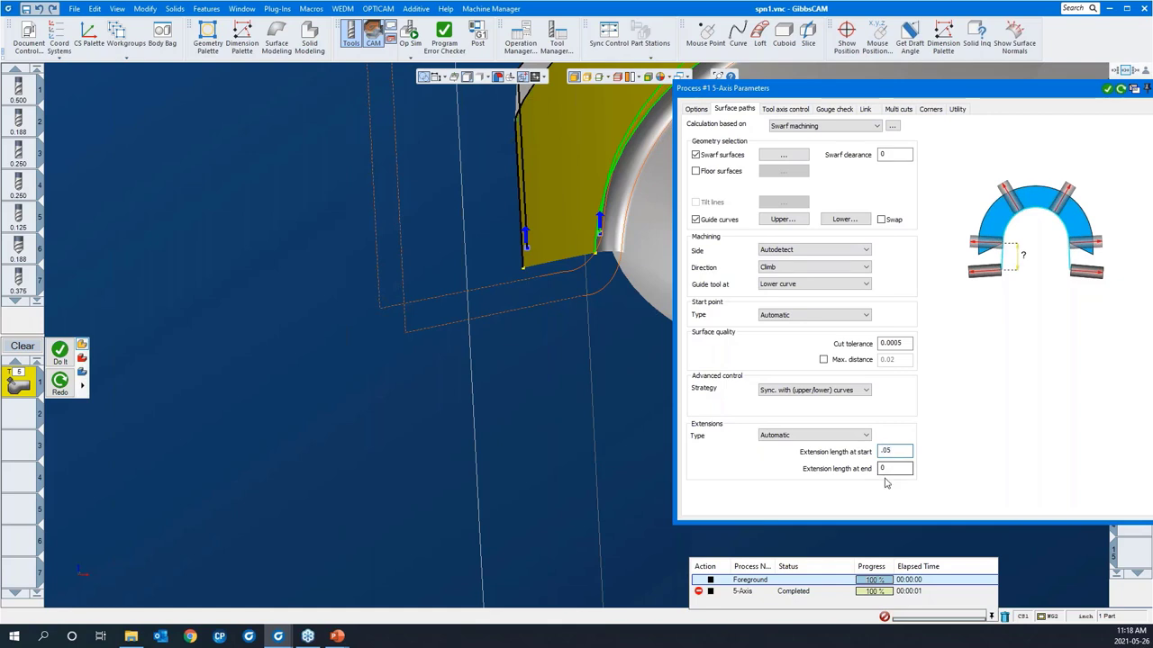
pyautogui.click(891, 470)
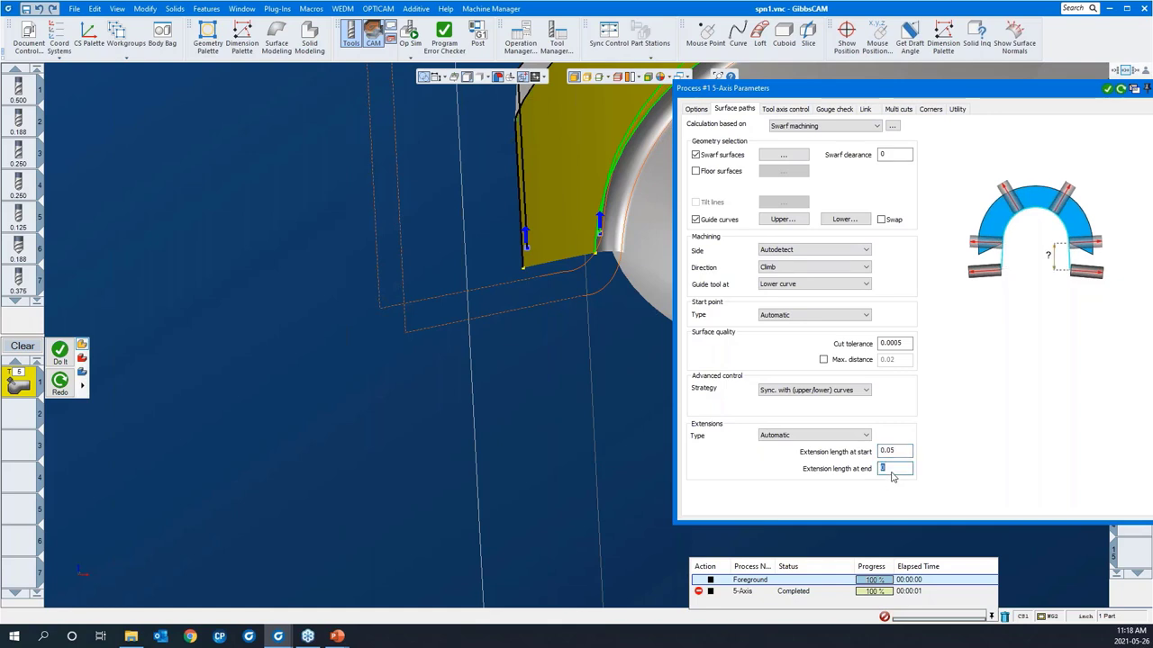
pyautogui.write('.05')
pyautogui.rightClick(578, 419)
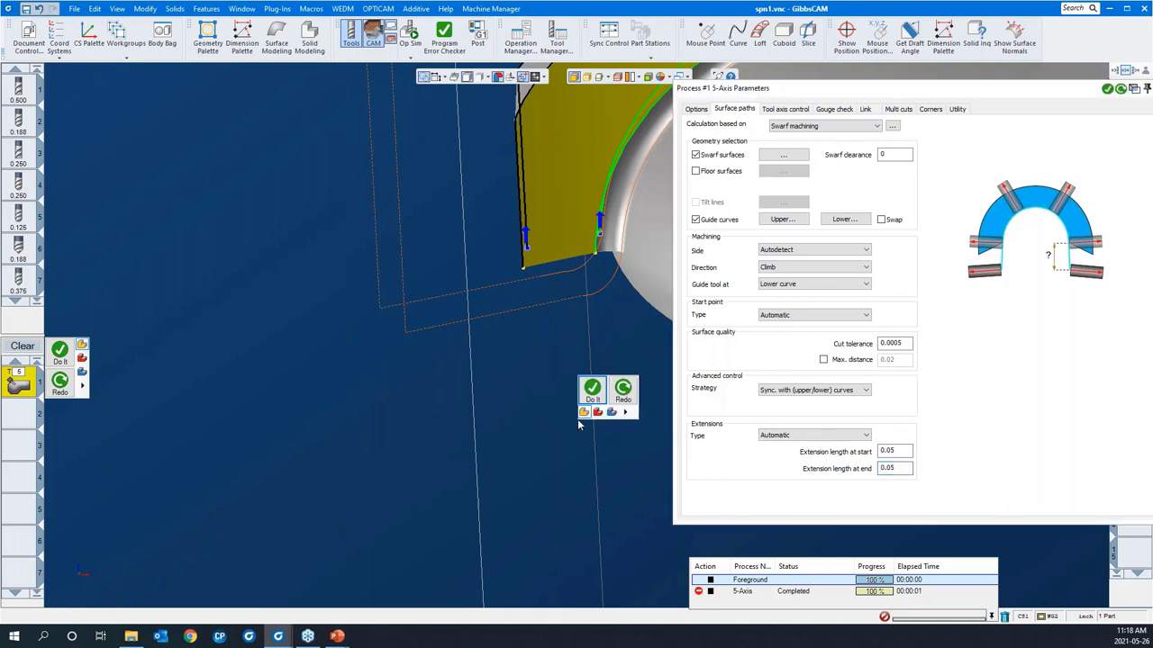
pyautogui.click(620, 393)
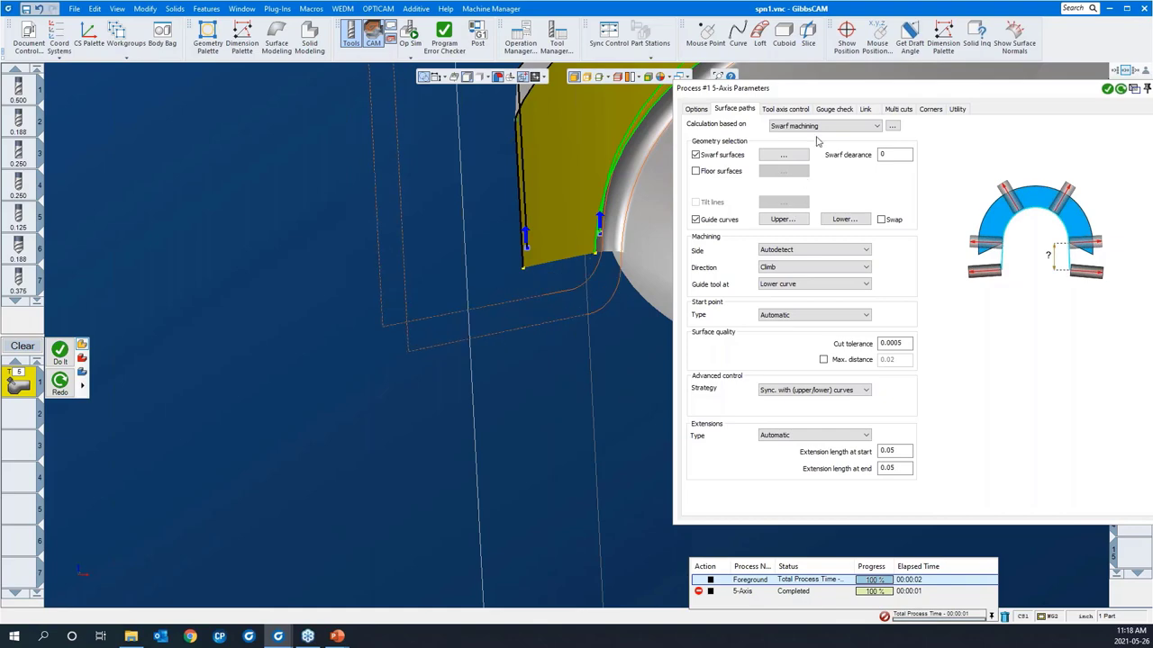
# Check the swarf process's Rotary Duplicate options, close its parameters, and inspect the toolpath and blades around the part.
pyautogui.moveTo(832, 88); pyautogui.dragTo(568, 144)
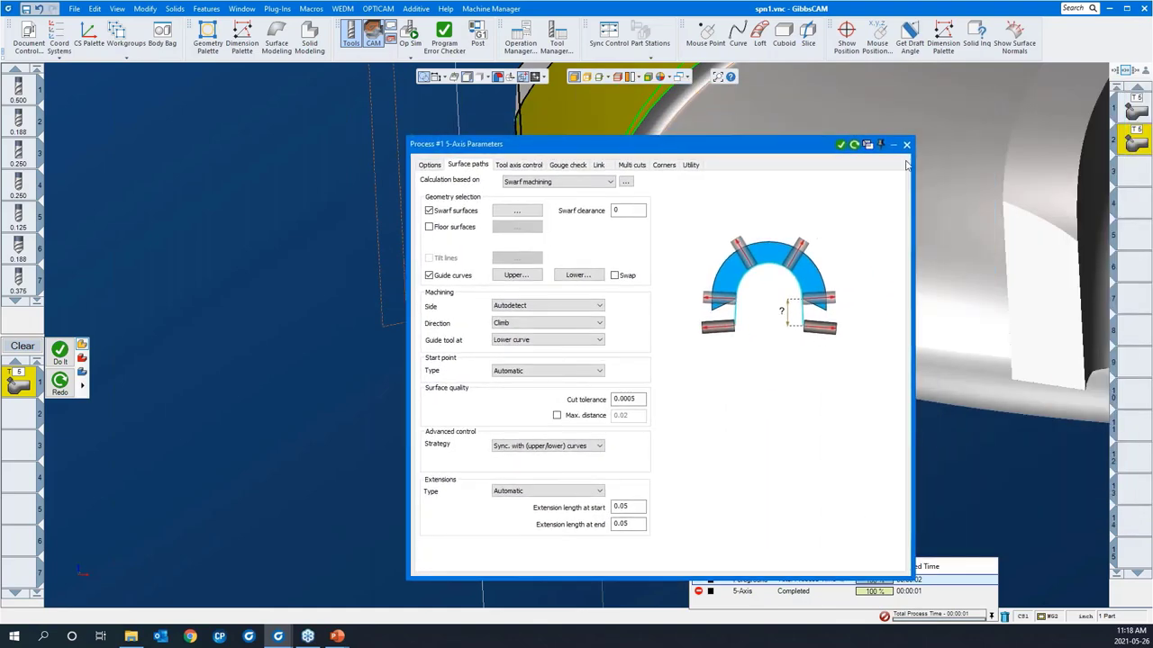
pyautogui.click(429, 166)
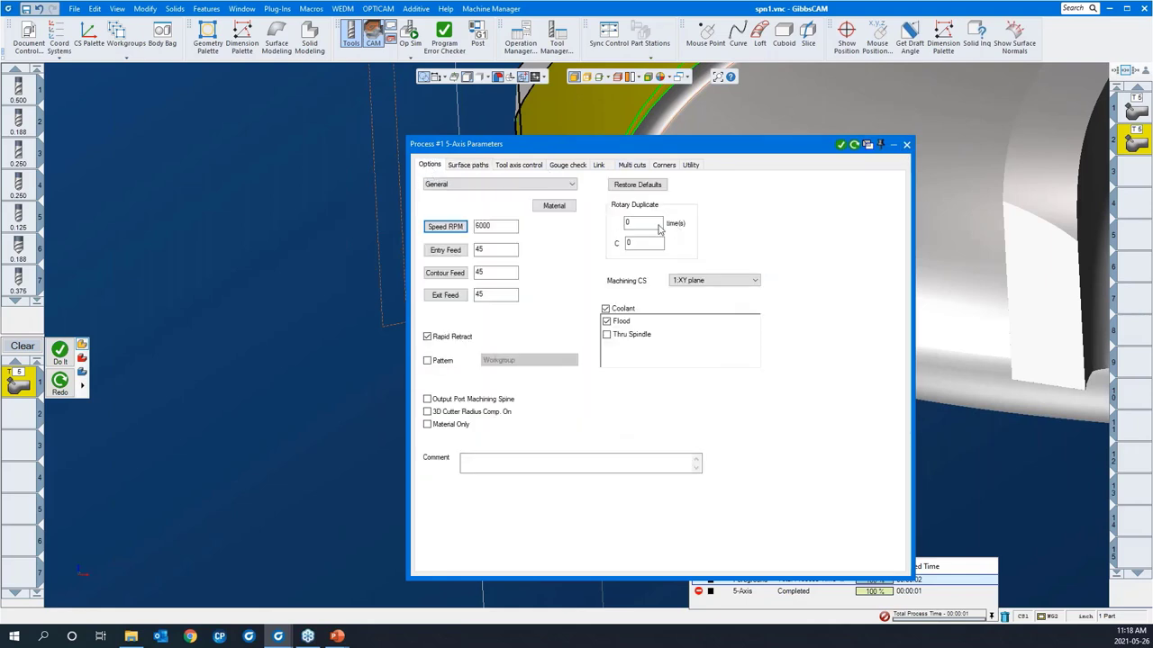
pyautogui.click(905, 144)
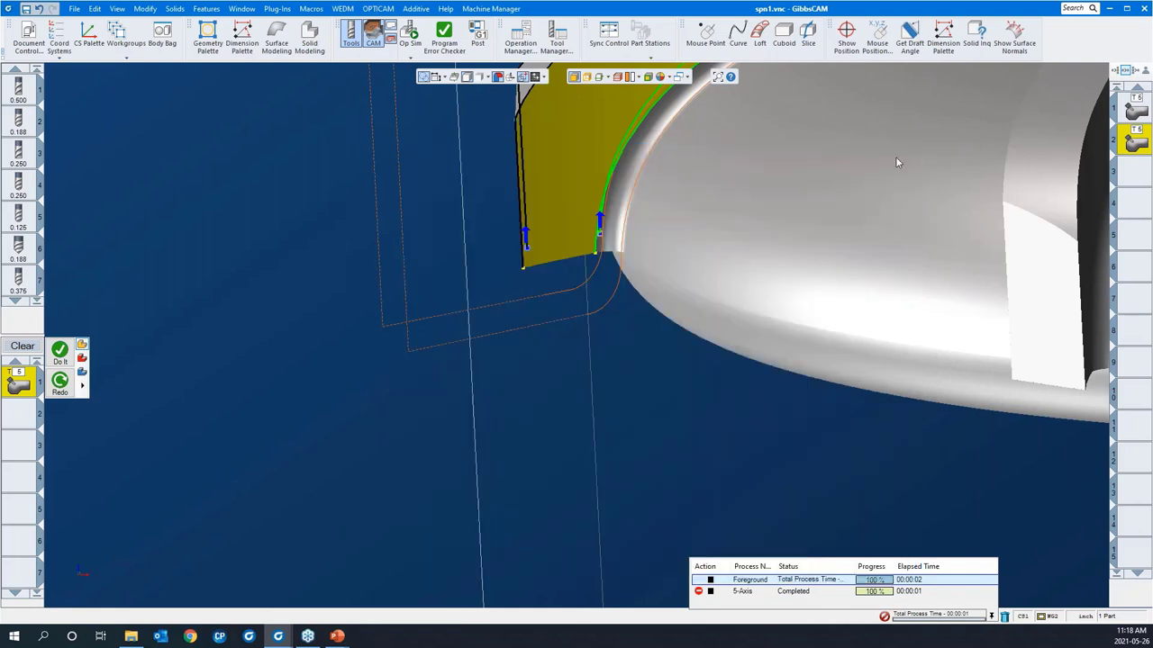
pyautogui.scroll(3, 472, 423)
pyautogui.scroll(-3, 473, 428)
pyautogui.moveTo(473, 429); pyautogui.dragTo(559, 337, button='middle')
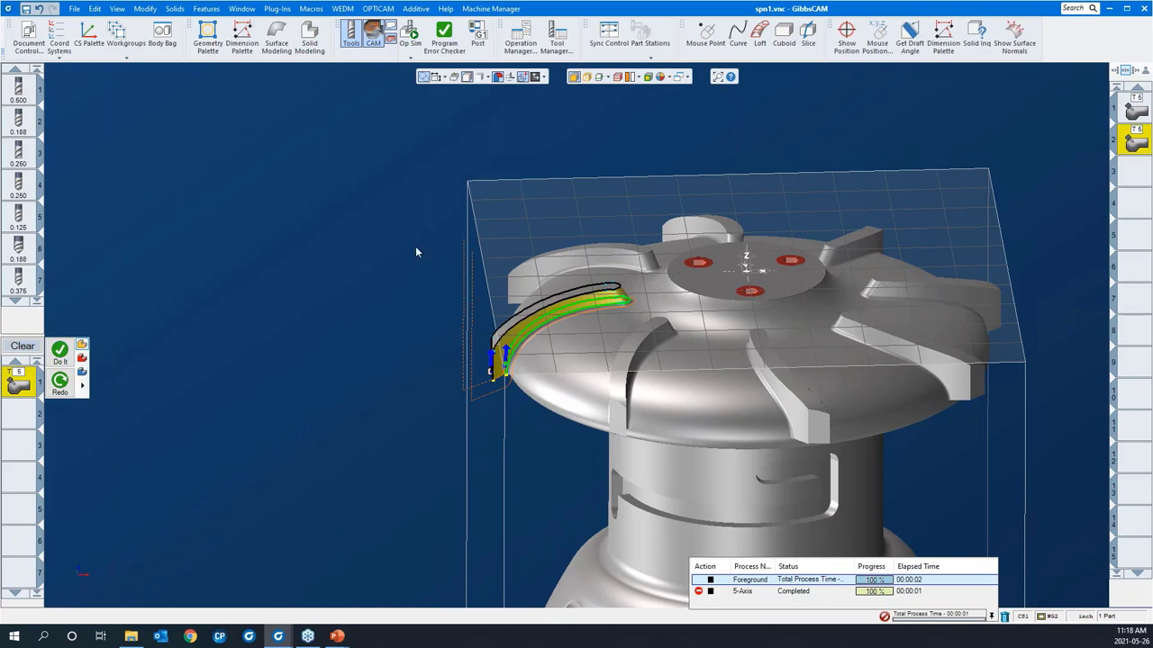
pyautogui.moveTo(389, 219); pyautogui.dragTo(343, 294, button='middle')
pyautogui.scroll(-1, 342, 295)
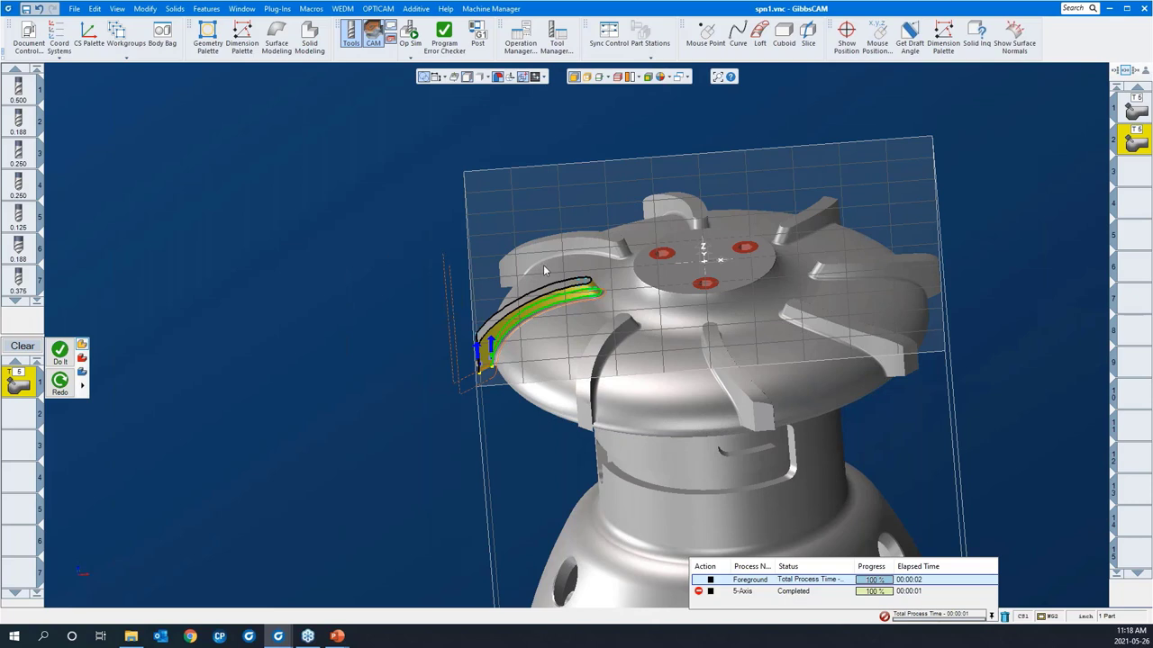
# Load the first 5-axis operation's process, clear its geometry selection, and select the top face of the blade beside its floor toolpath.
pyautogui.click(1129, 109)
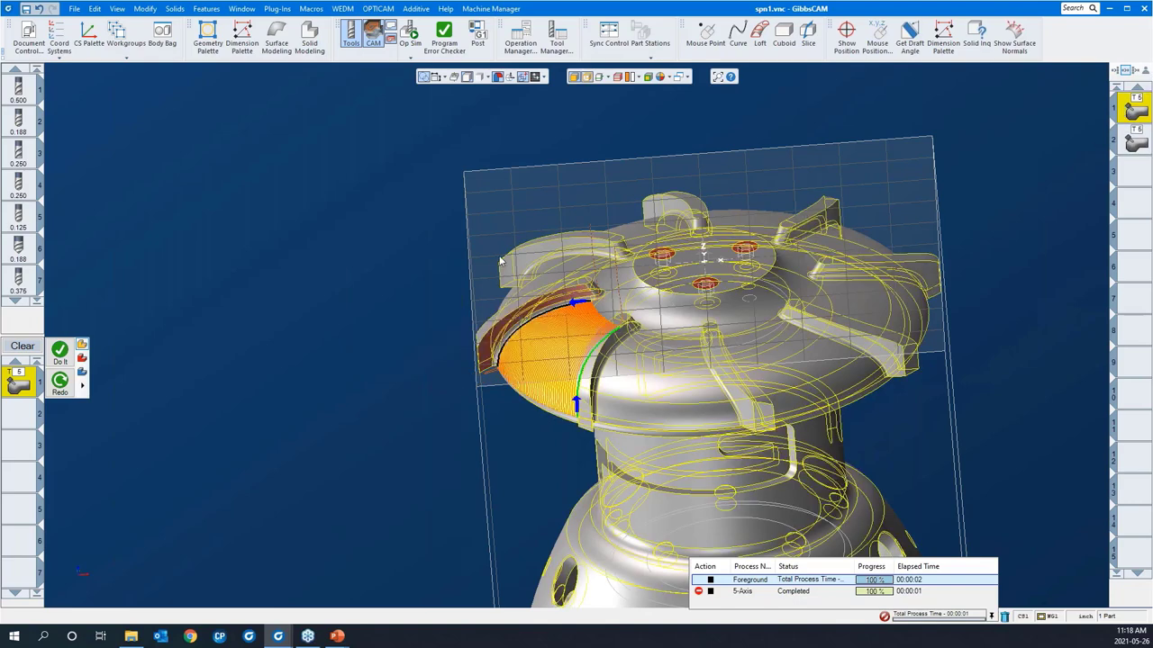
pyautogui.scroll(-5, 383, 224)
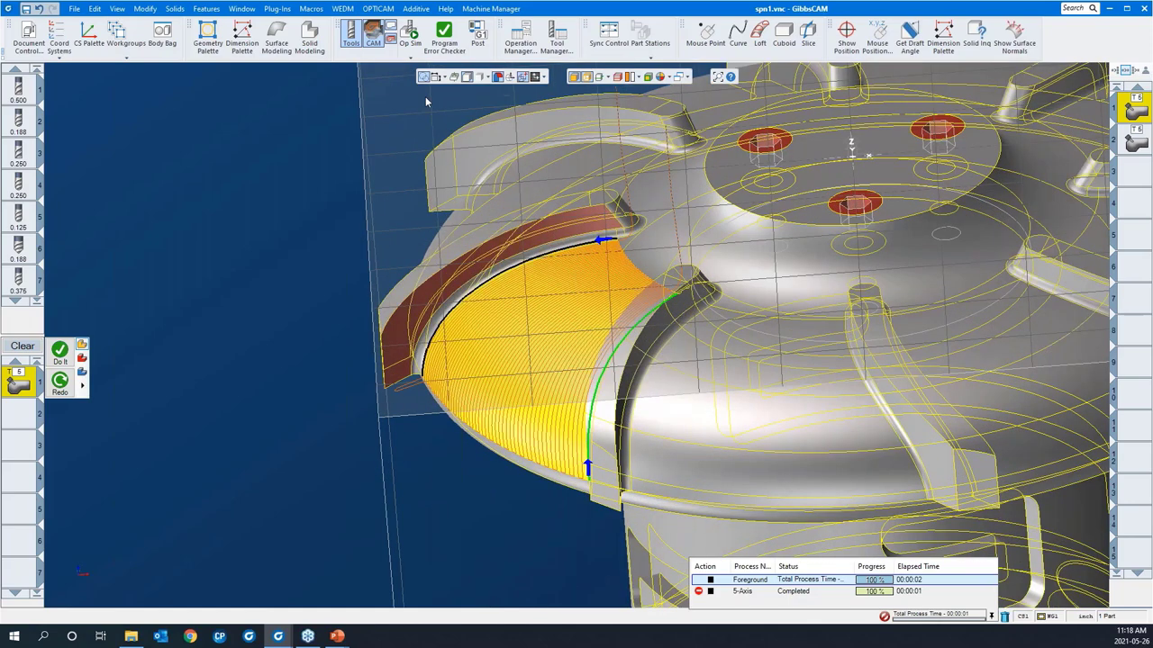
pyautogui.click(374, 36)
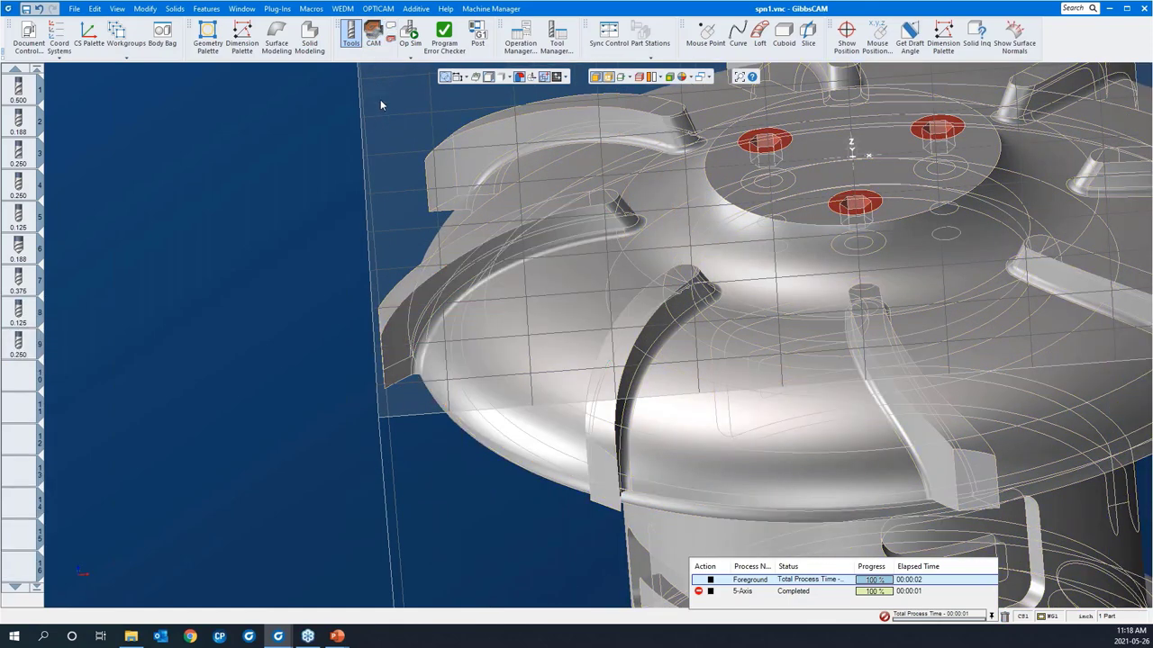
pyautogui.click(373, 41)
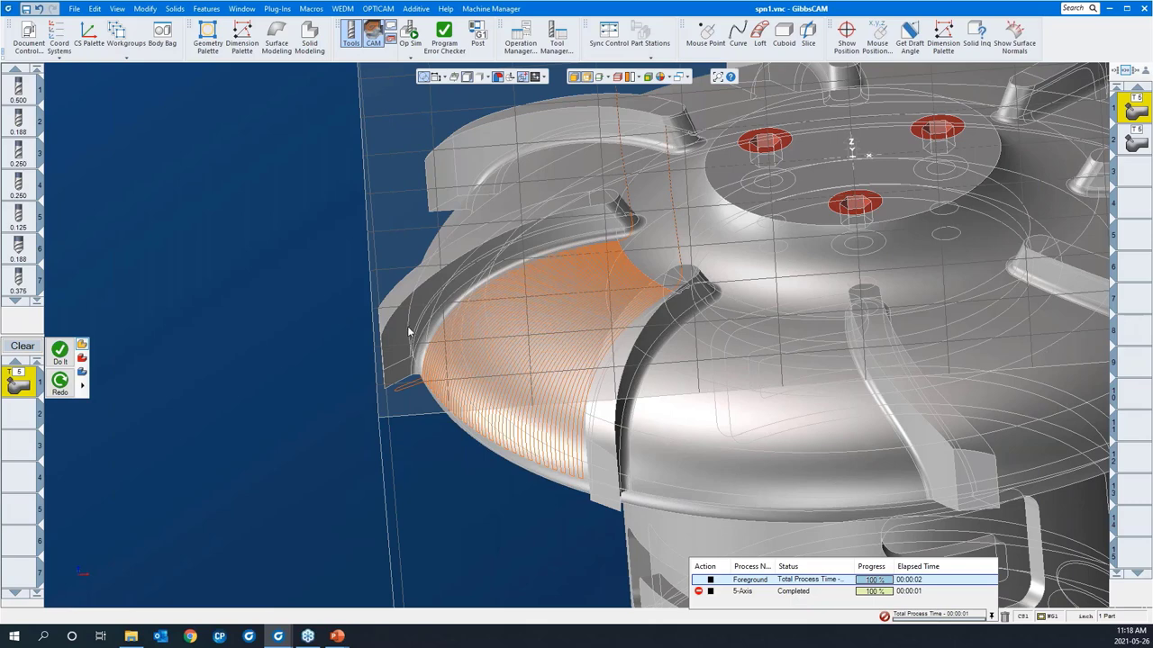
pyautogui.moveTo(417, 324); pyautogui.dragTo(368, 280, button='middle')
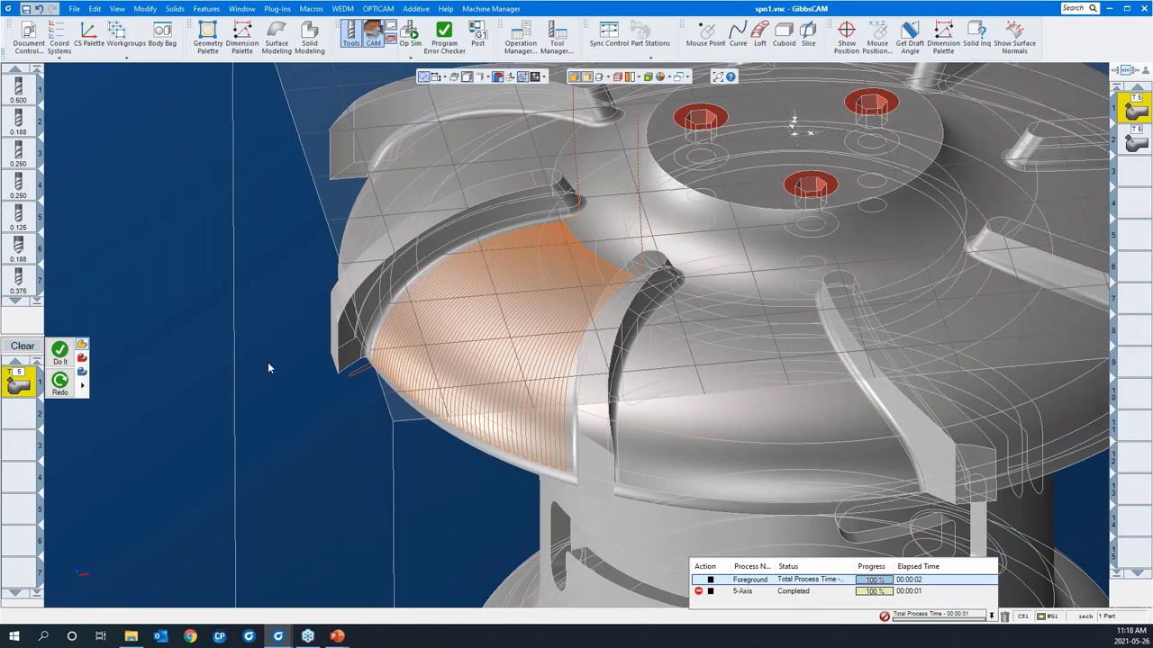
pyautogui.click(366, 270)
pyautogui.moveTo(369, 270); pyautogui.dragTo(510, 401, button='middle')
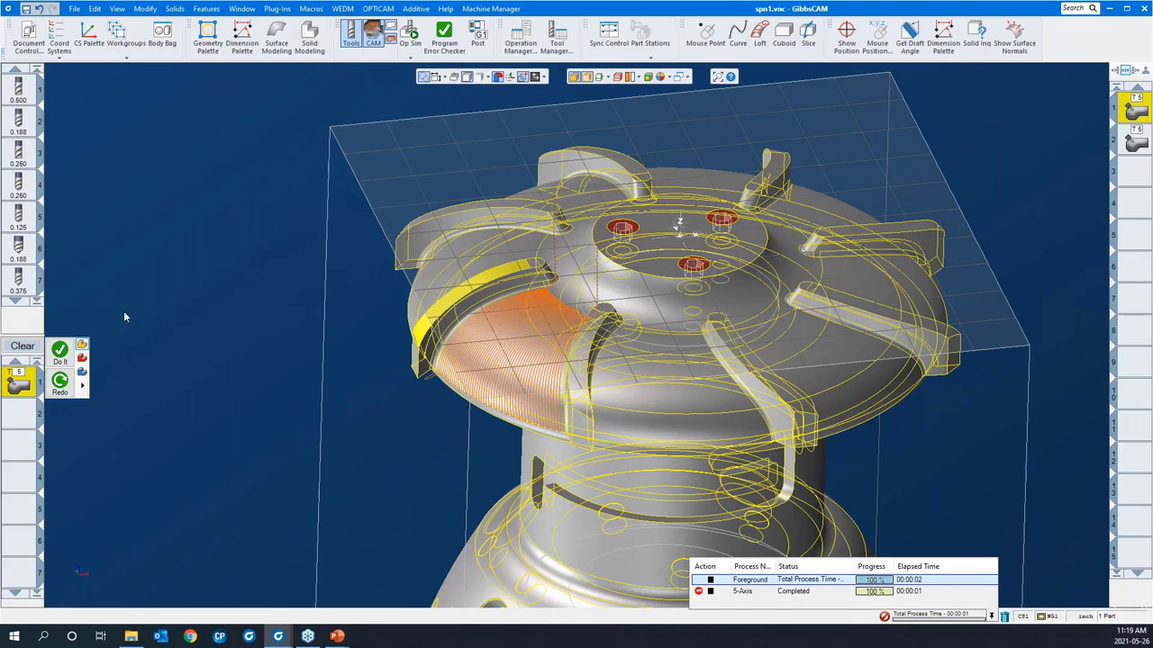
# Hide the coordinate system grid together with the stock box and origin marker.
pyautogui.click(543, 77)
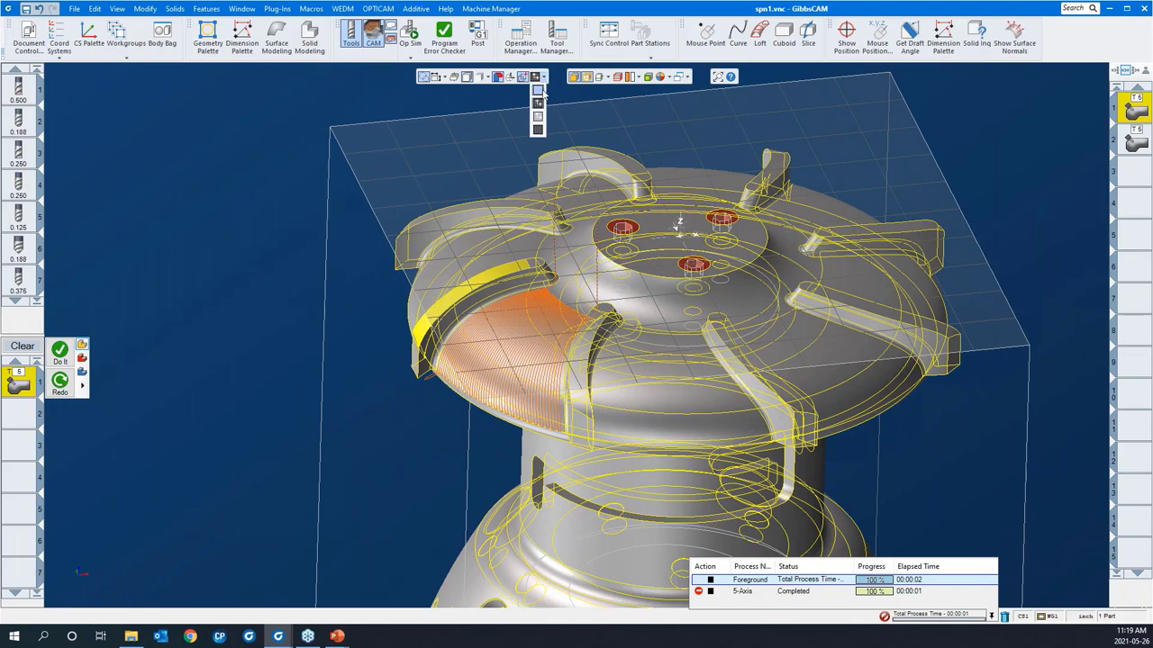
pyautogui.click(540, 90)
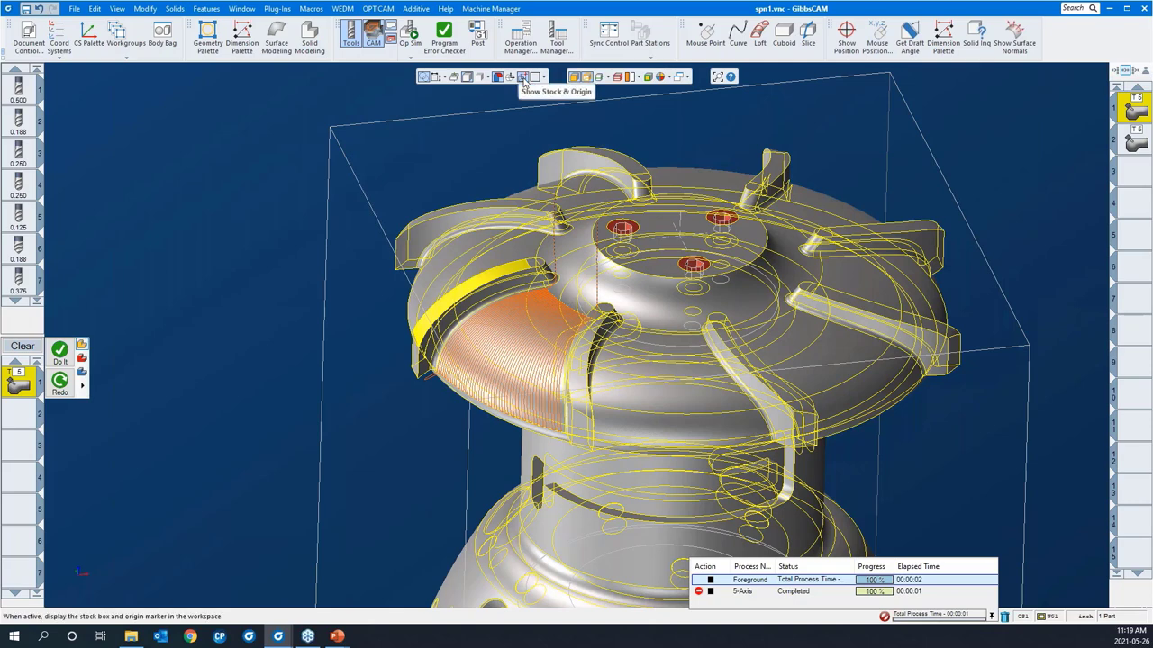
pyautogui.click(524, 78)
pyautogui.scroll(-2, 602, 281)
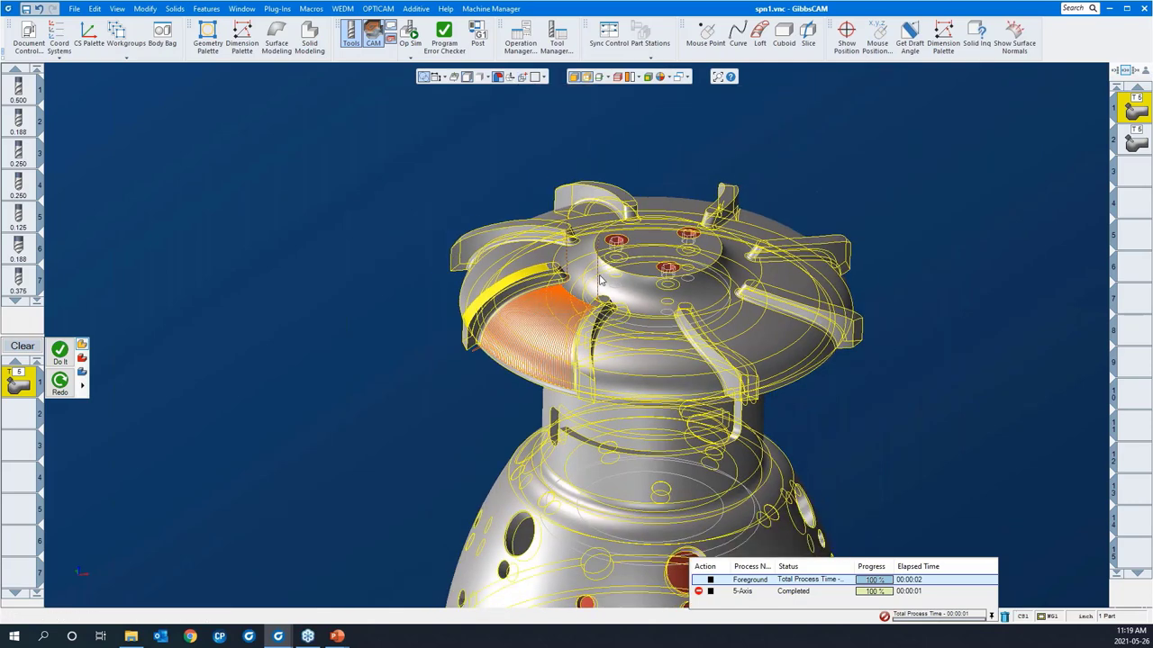
pyautogui.scroll(1, 602, 281)
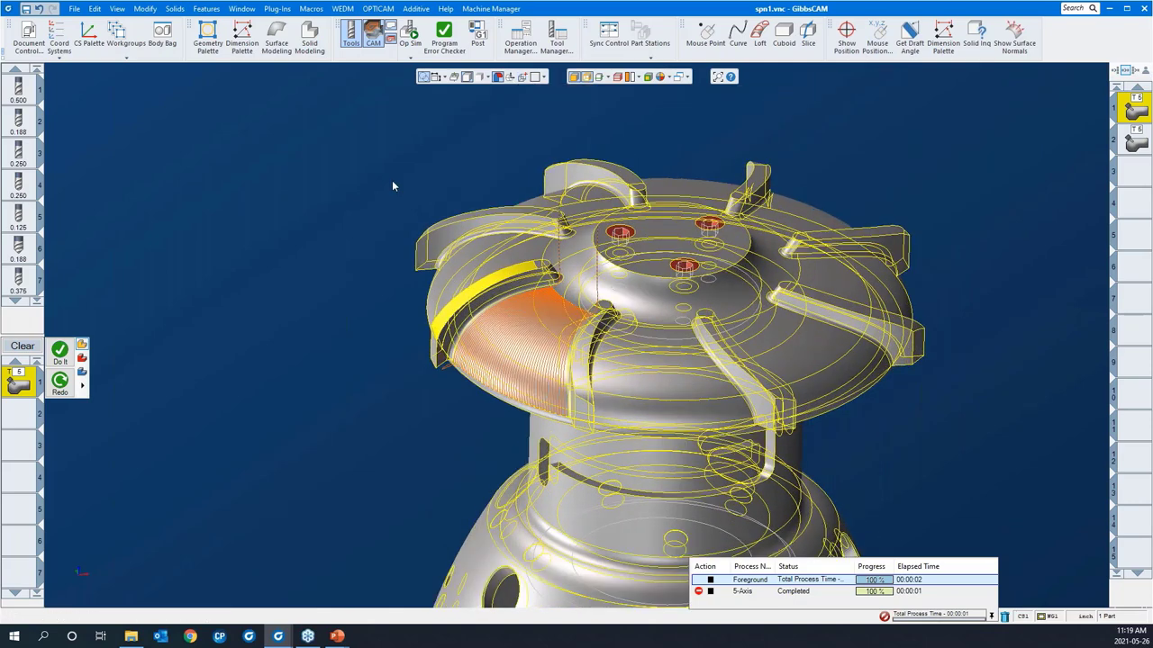
# In the loaded process's Morph between 2 curves pattern, set the first curve to the blade top's two edge segments farther from the floor toolpath.
pyautogui.doubleClick(25, 389)
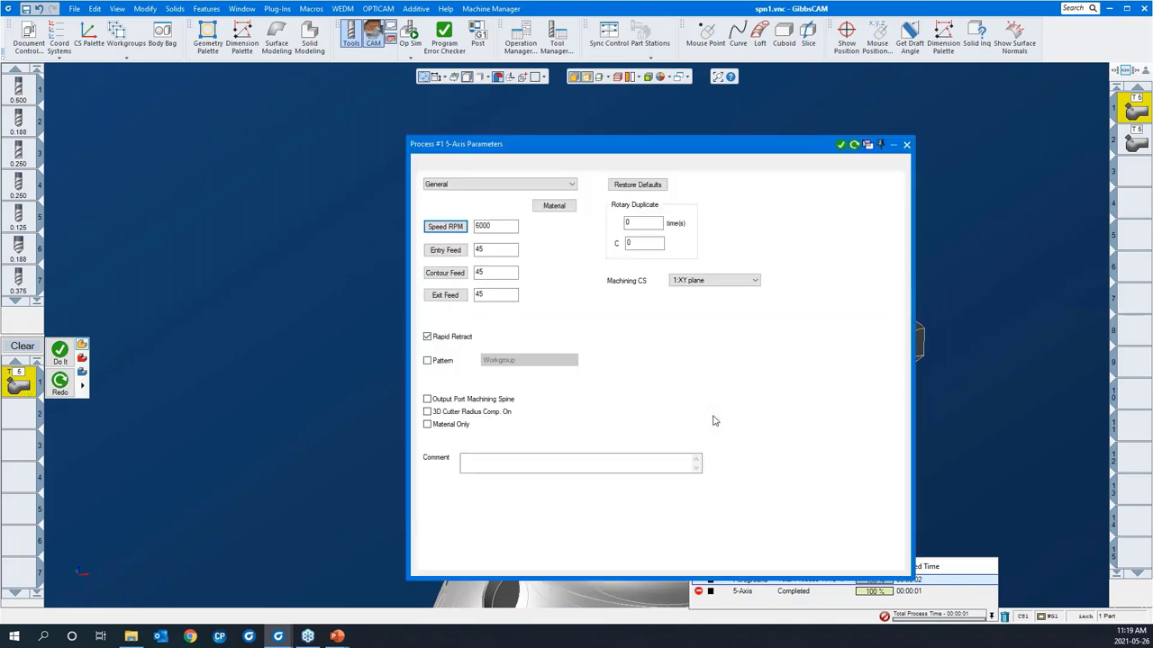
pyautogui.moveTo(706, 149); pyautogui.dragTo(412, 124)
pyautogui.moveTo(907, 152); pyautogui.dragTo(998, 163, button='middle')
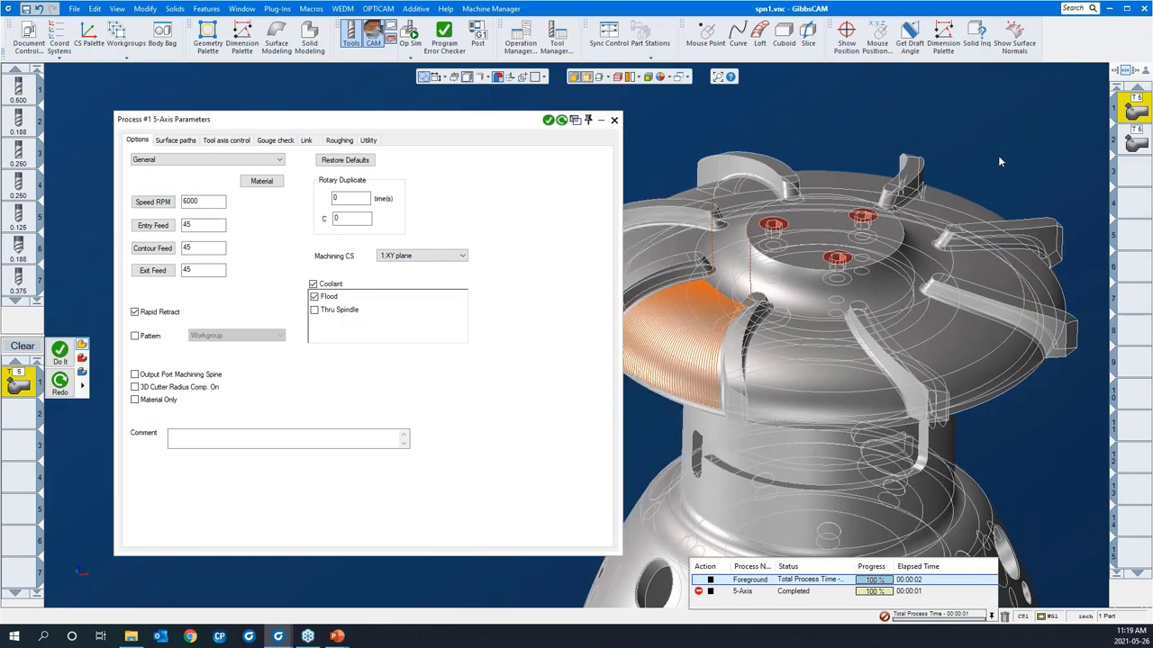
pyautogui.moveTo(861, 219); pyautogui.dragTo(692, 178, button='middle')
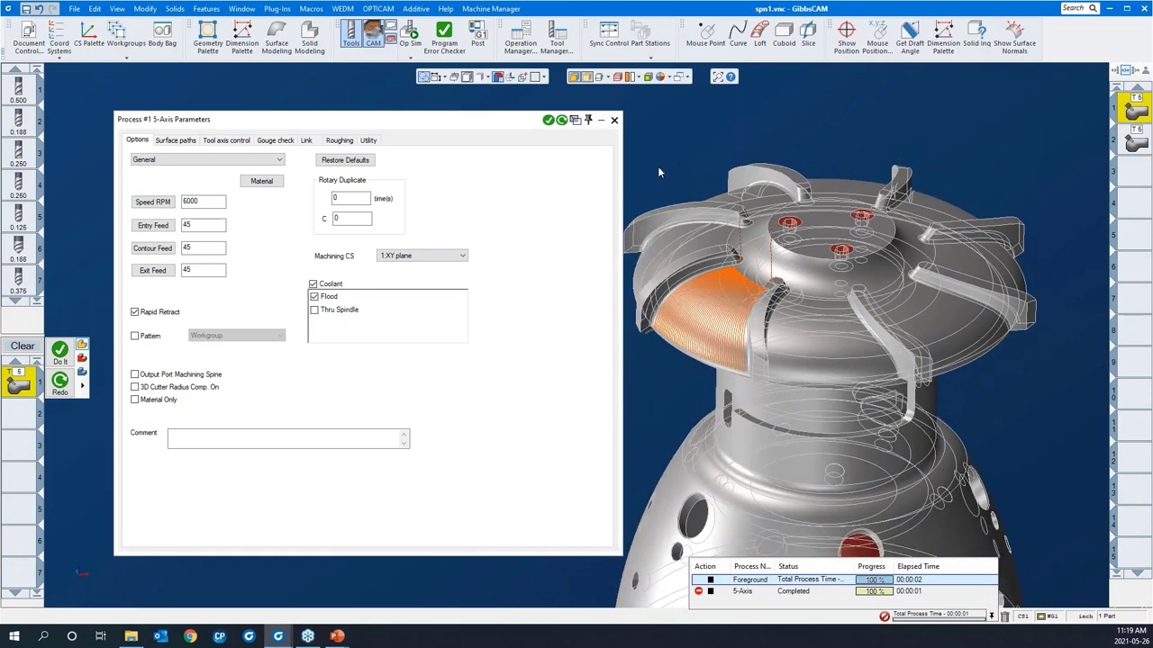
pyautogui.click(178, 144)
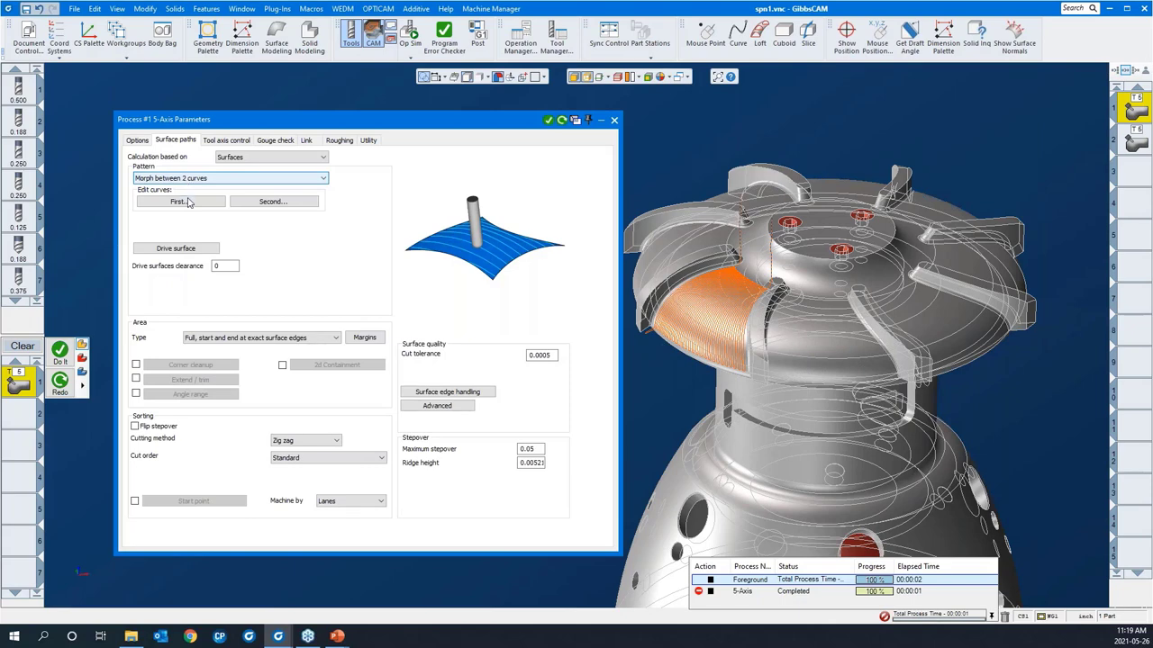
pyautogui.click(180, 202)
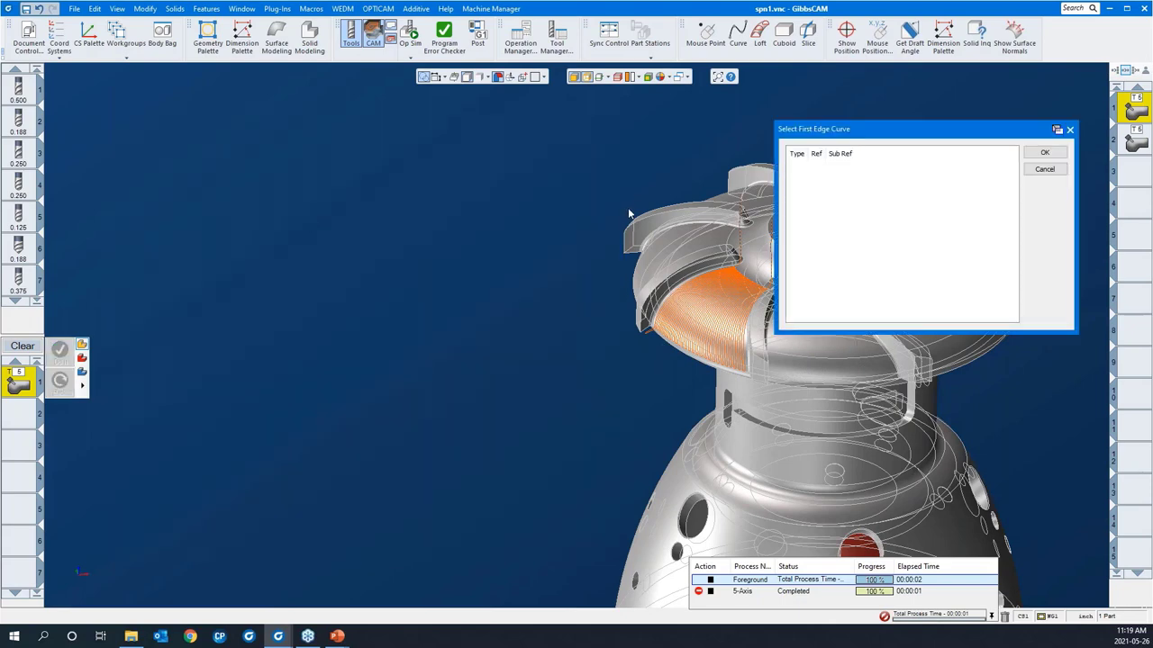
pyautogui.scroll(6, 628, 214)
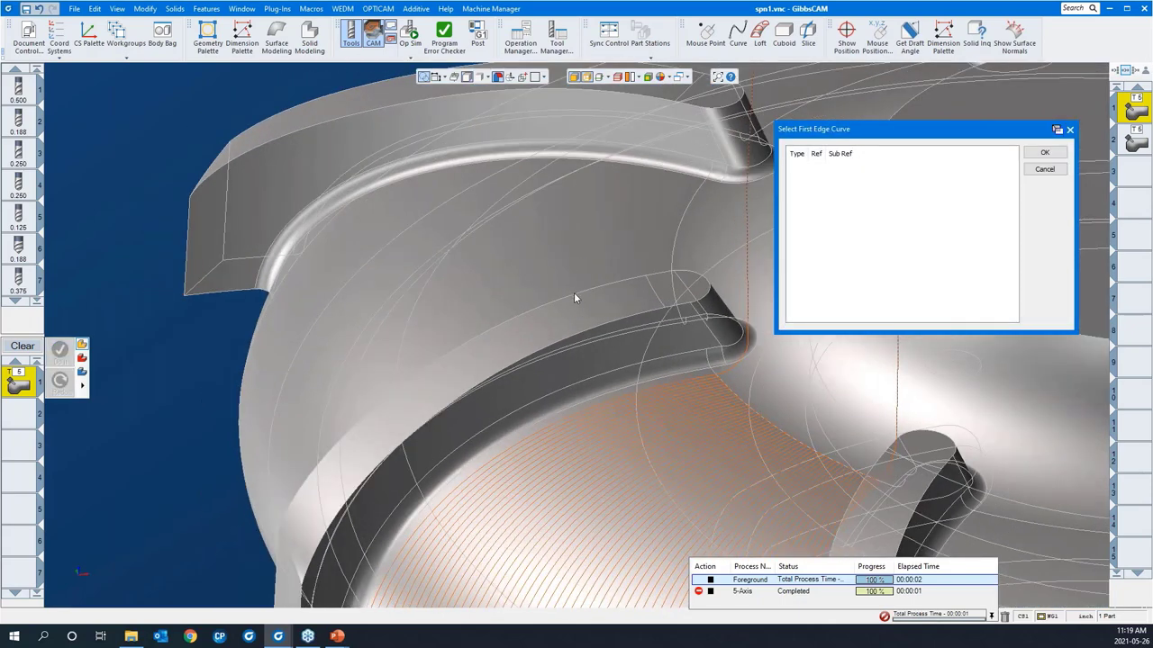
pyautogui.click(574, 293)
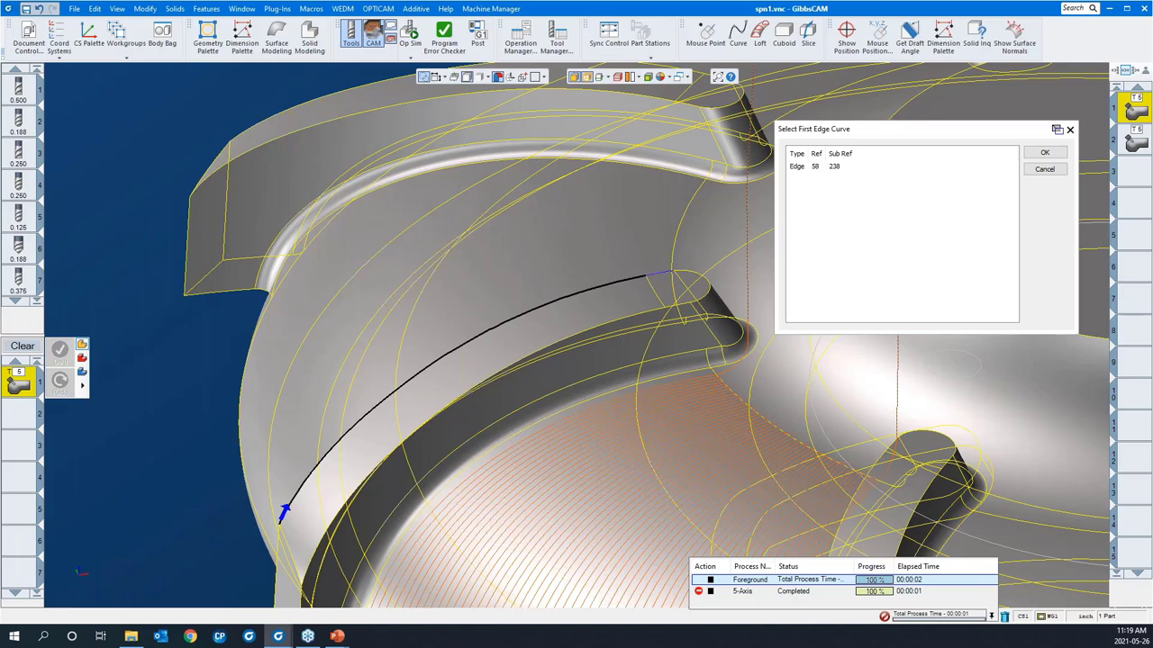
pyautogui.click(659, 277)
pyautogui.click(1044, 155)
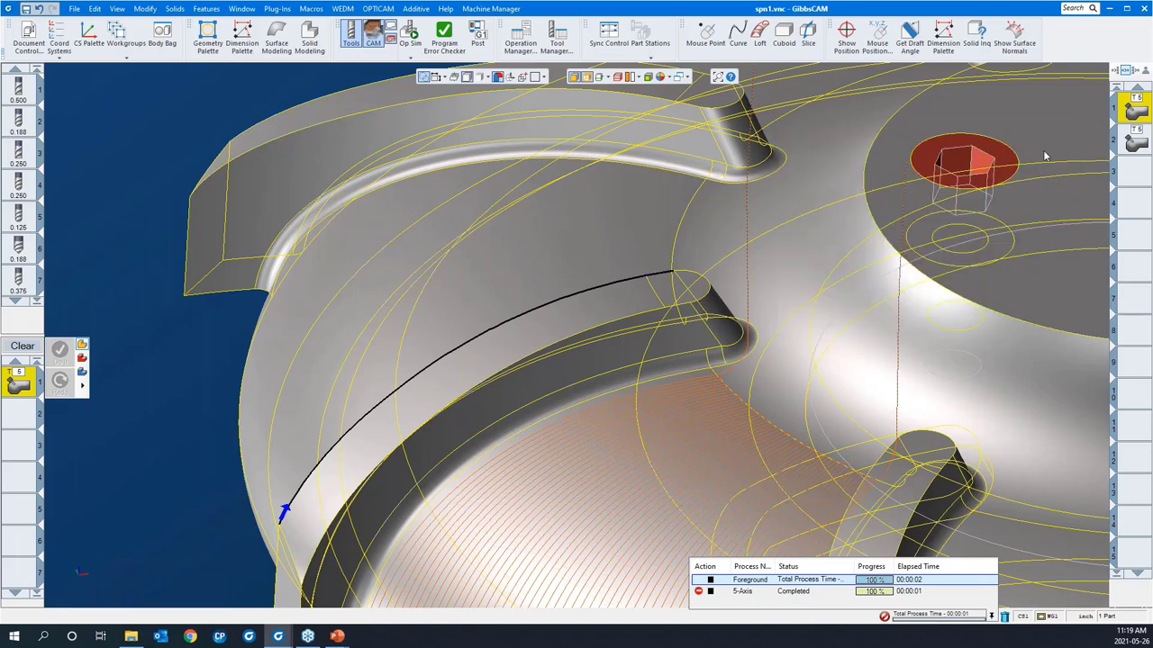
# Set the second morph curve to the two edge segments of the blade top nearer the floor toolpath.
pyautogui.click(273, 200)
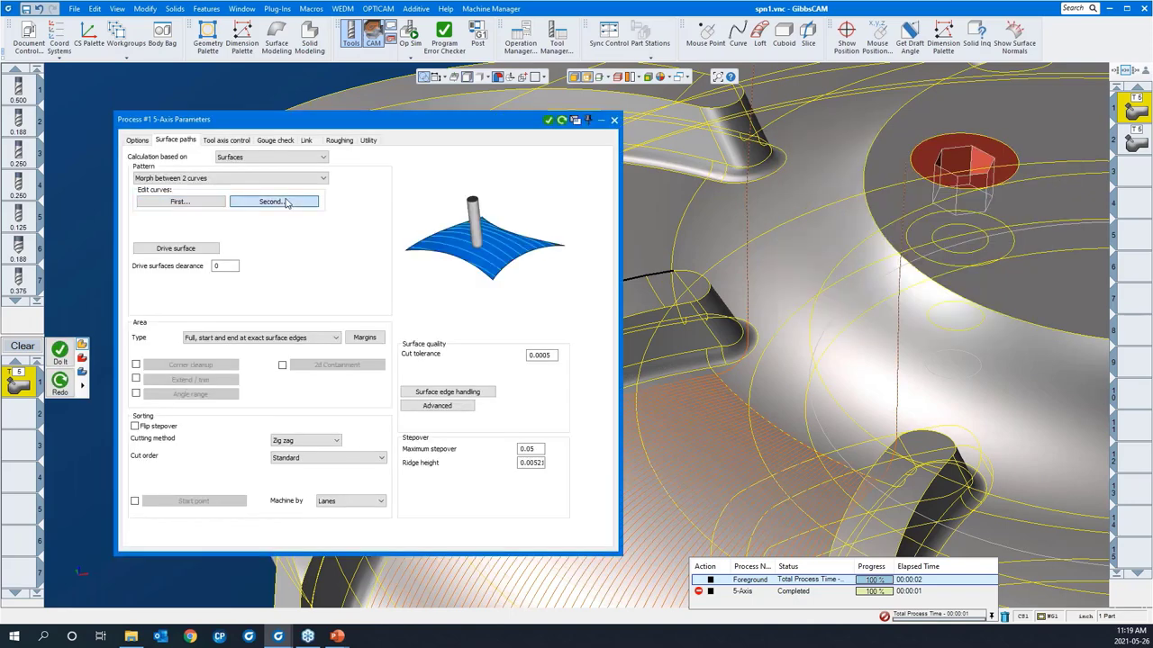
pyautogui.click(605, 322)
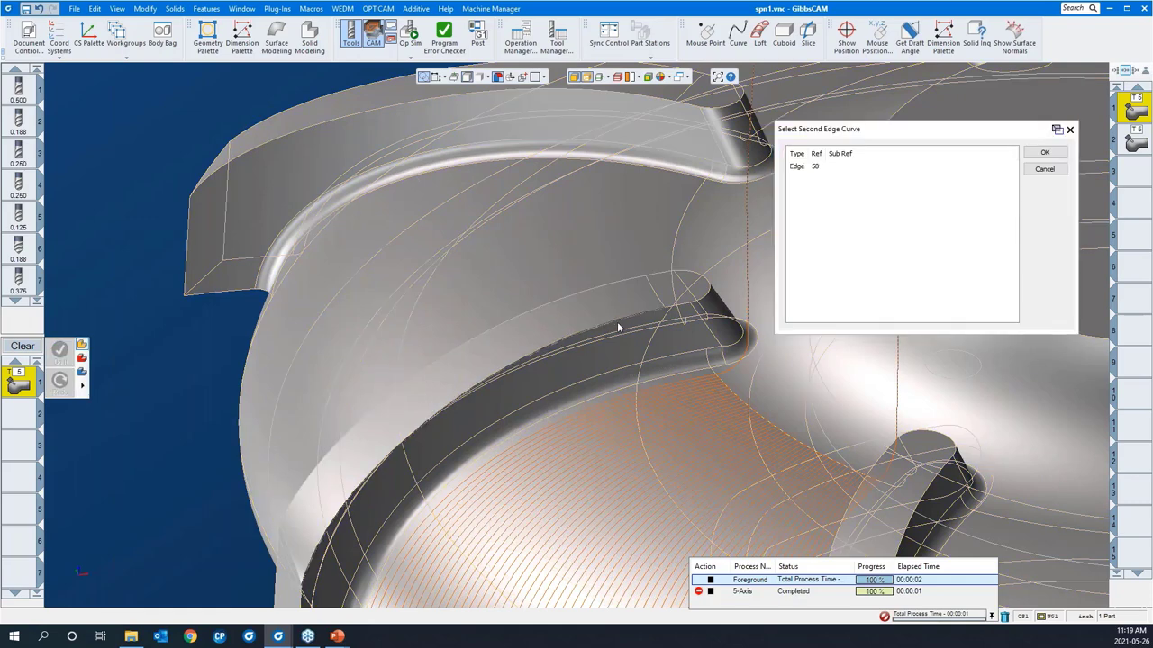
pyautogui.scroll(5, 632, 274)
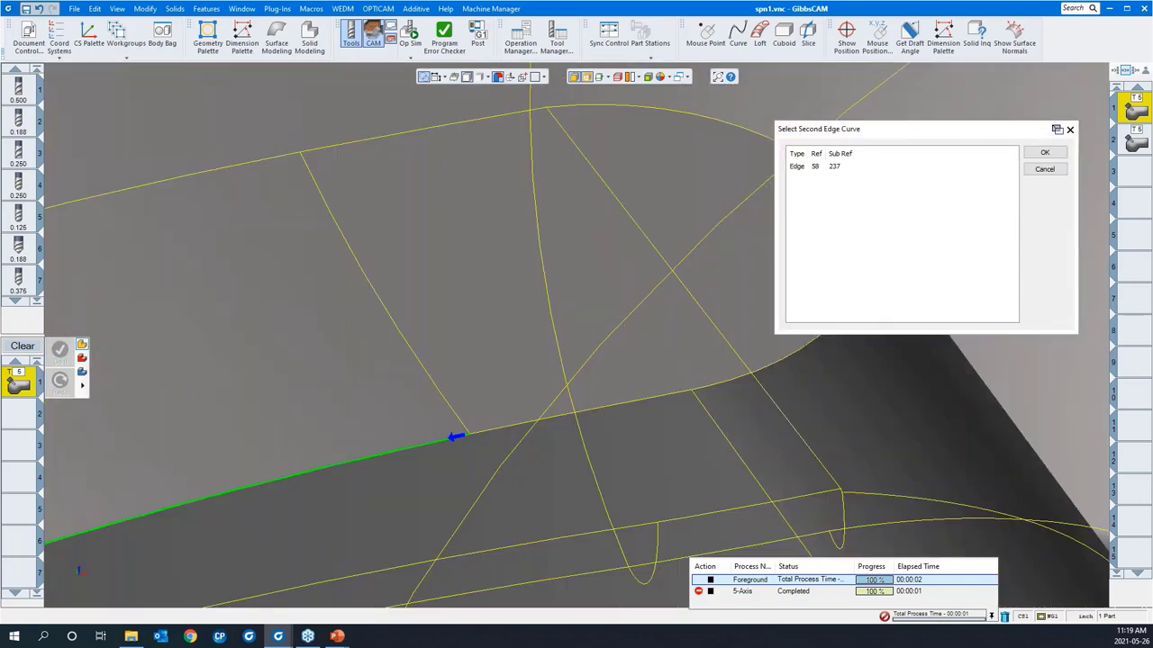
pyautogui.click(659, 398)
pyautogui.scroll(-6, 543, 368)
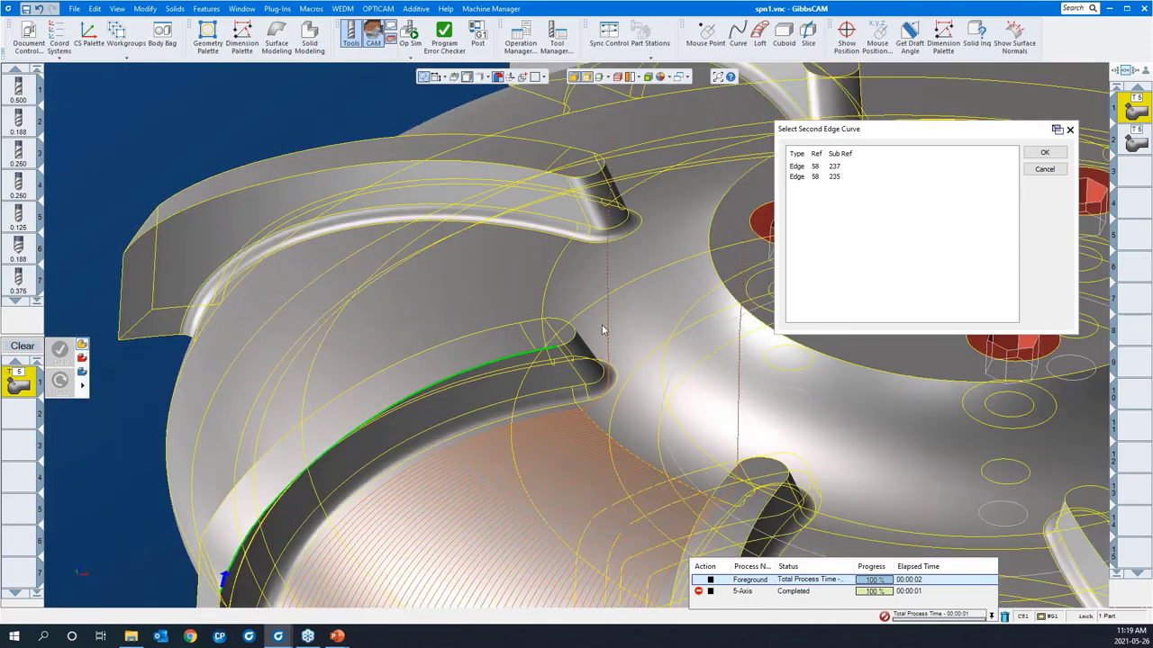
pyautogui.click(1037, 155)
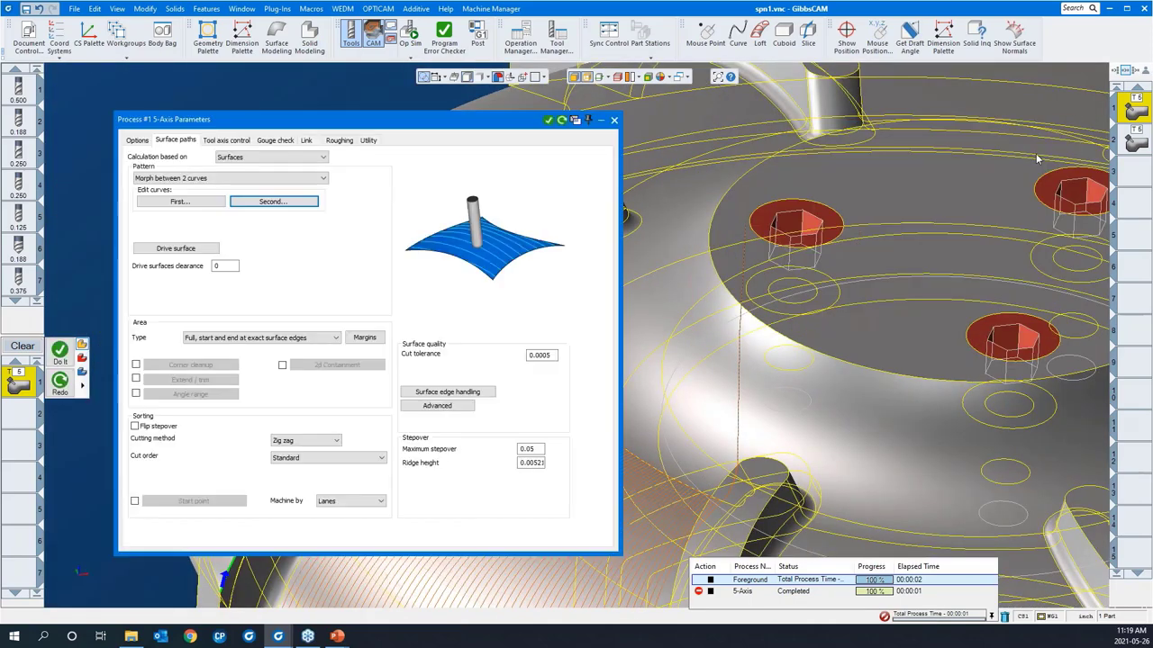
# Choose the blade's long top face and its rounded inner end face as the drive surfaces.
pyautogui.click(172, 253)
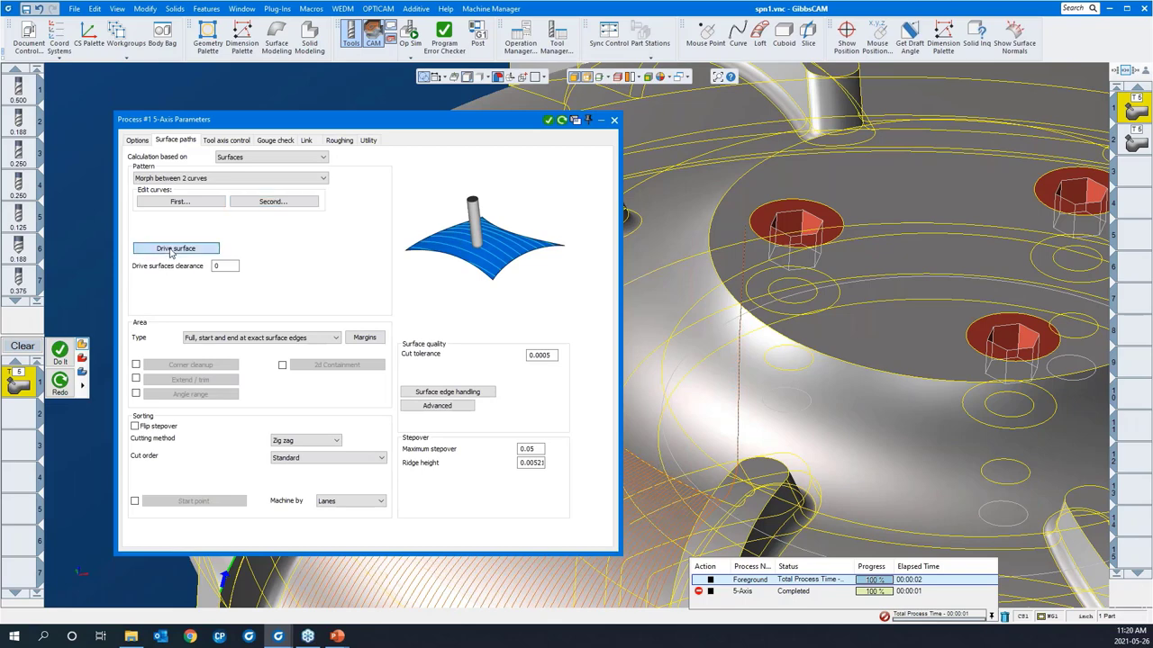
pyautogui.click(458, 347)
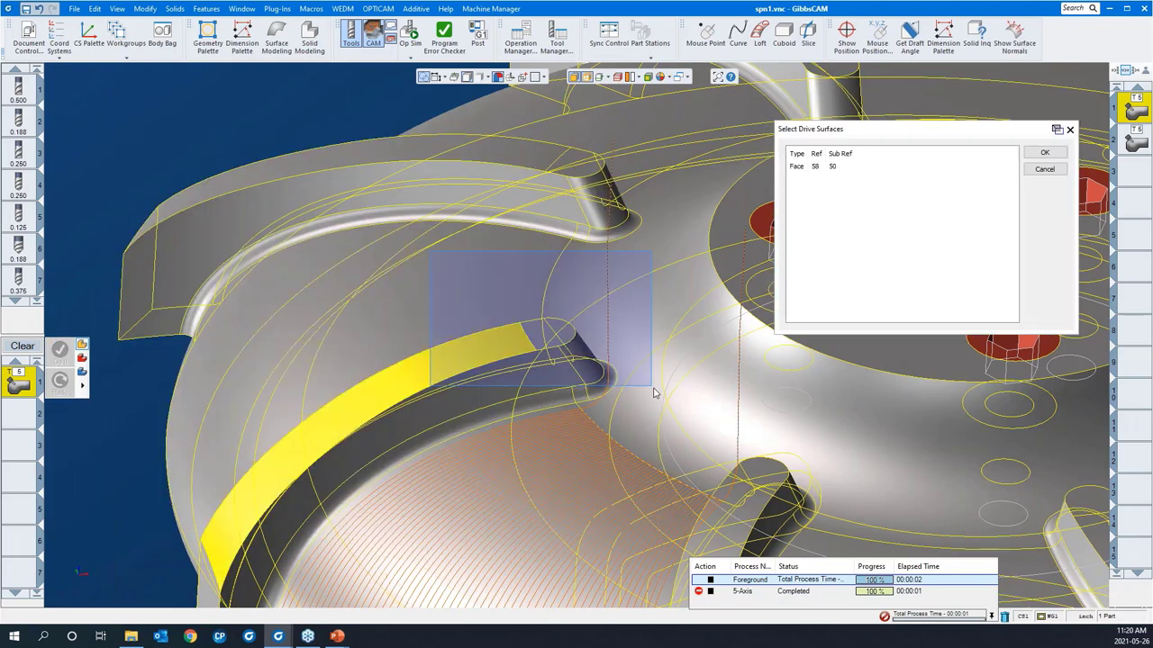
pyautogui.scroll(5, 458, 347)
pyautogui.click(557, 412)
pyautogui.scroll(-5, 625, 267)
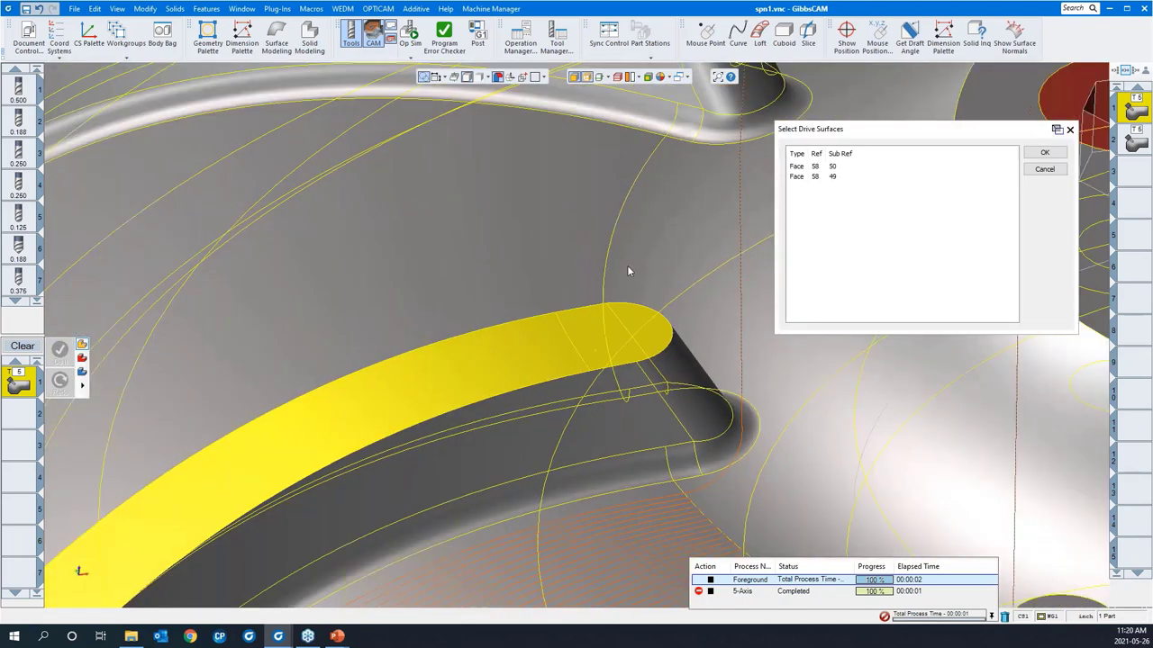
pyautogui.click(1044, 153)
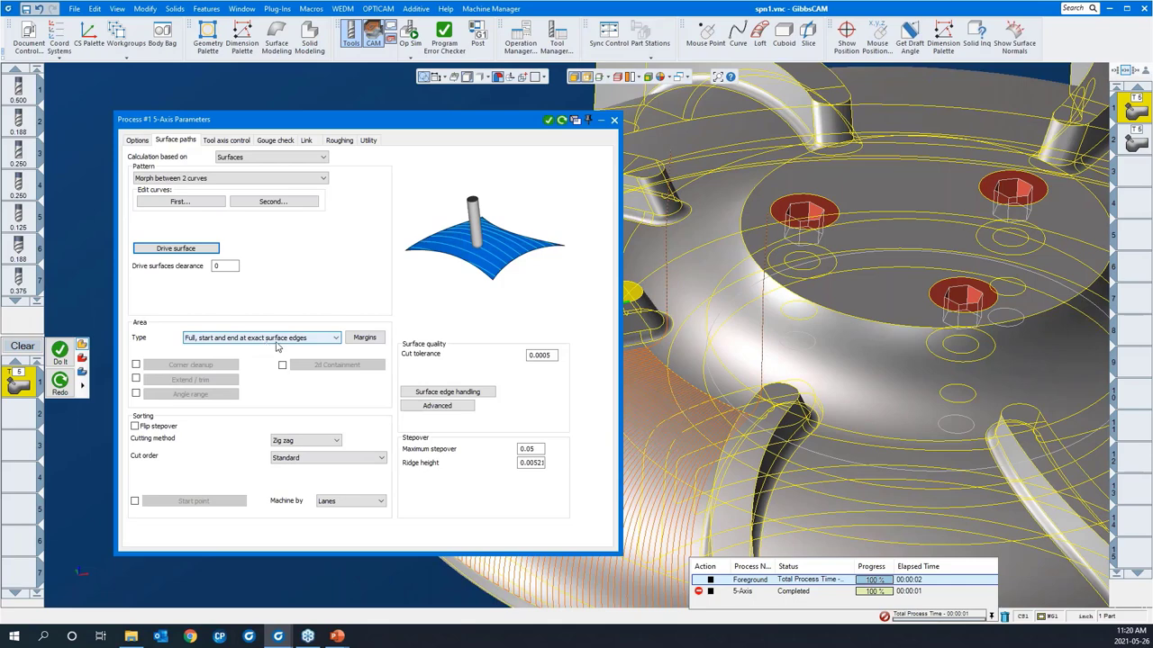
# Turn off the added internal tool radius, set the end margins to 0, and set the maximum stepover to 0.025.
pyautogui.moveTo(382, 129); pyautogui.dragTo(313, 100)
pyautogui.click(293, 308)
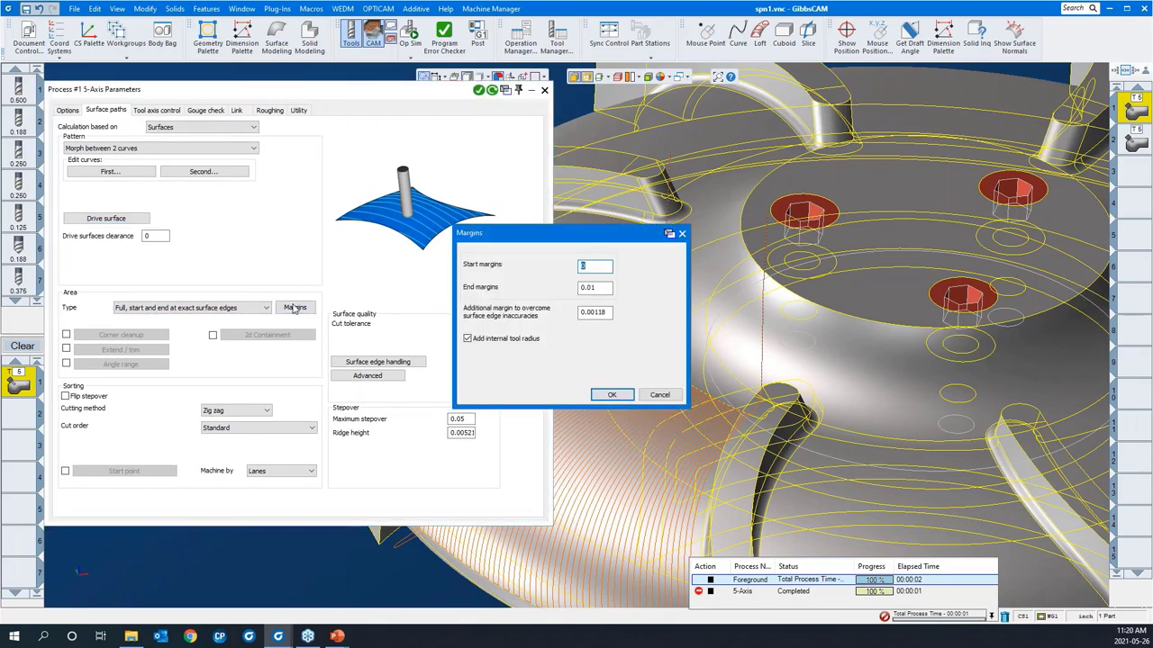
pyautogui.click(468, 339)
pyautogui.doubleClick(593, 287)
pyautogui.write('0')
pyautogui.click(605, 396)
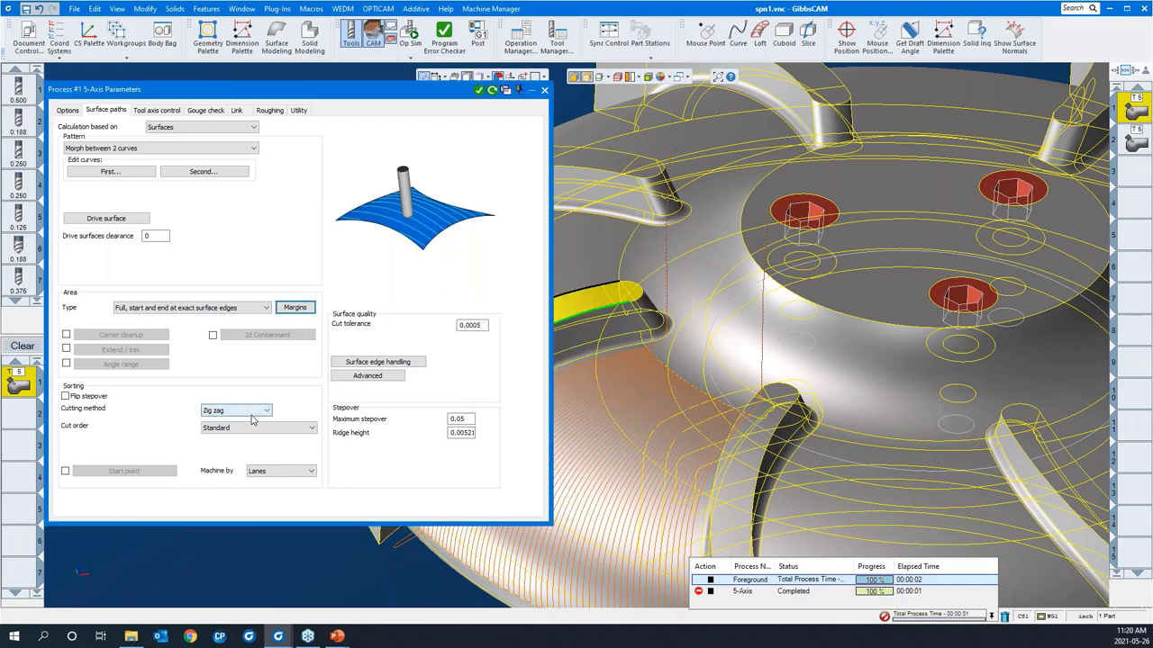
pyautogui.click(461, 422)
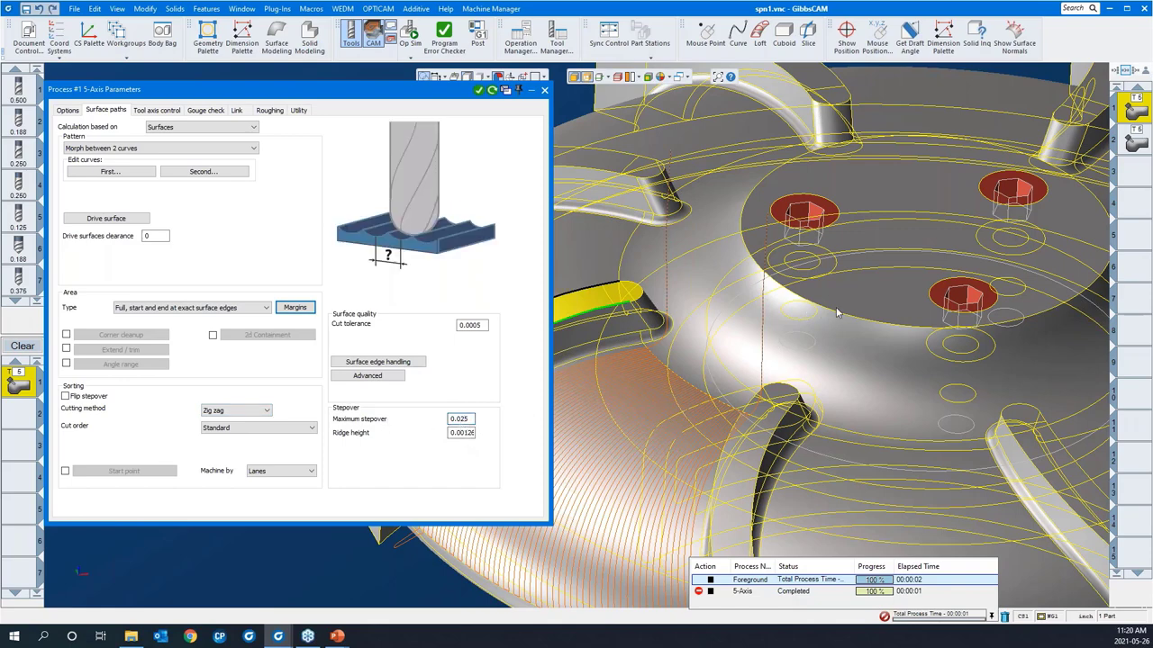
# Set the blade-top process's tool axis output format to 3 Axis.
pyautogui.scroll(-3, 870, 301)
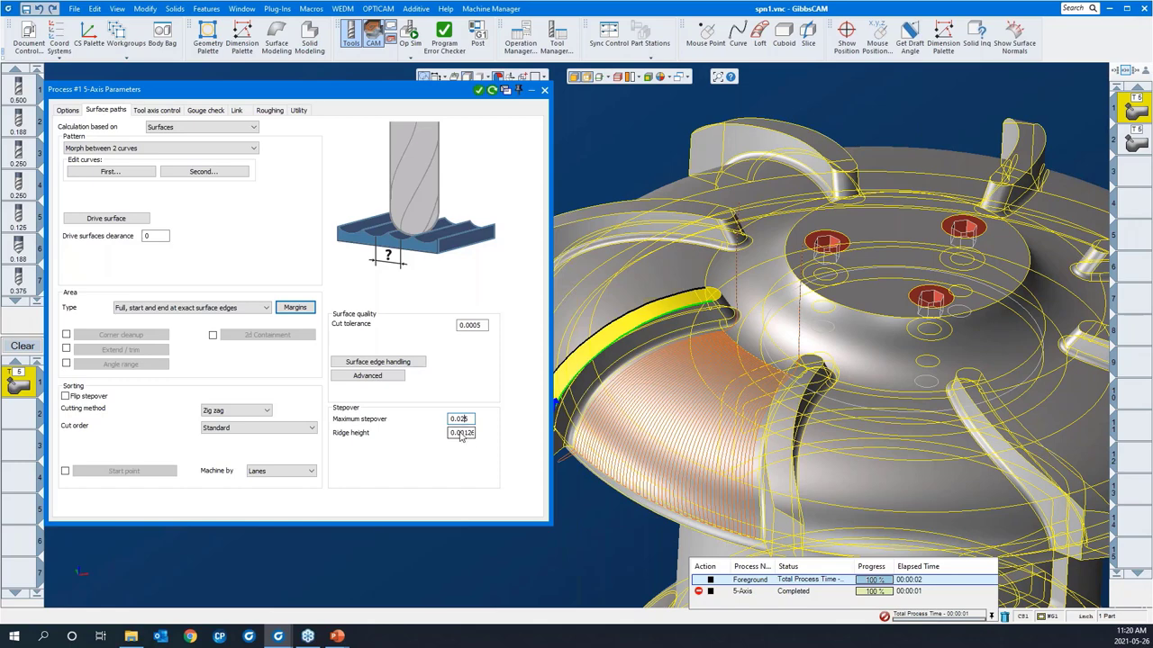
pyautogui.click(176, 111)
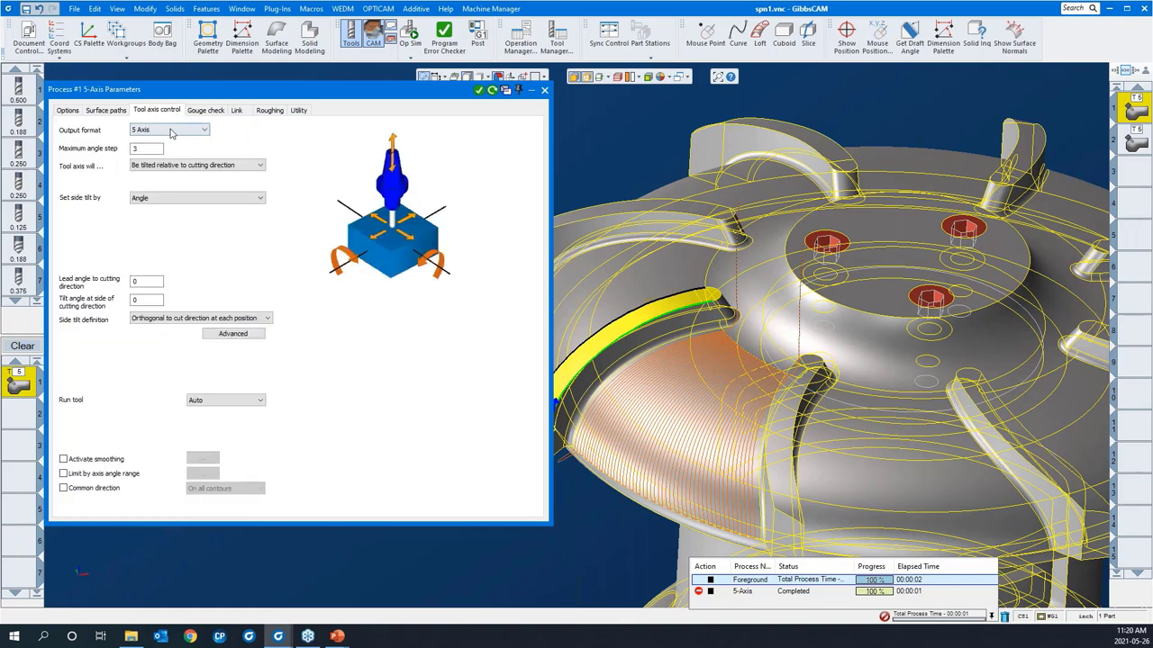
pyautogui.click(170, 132)
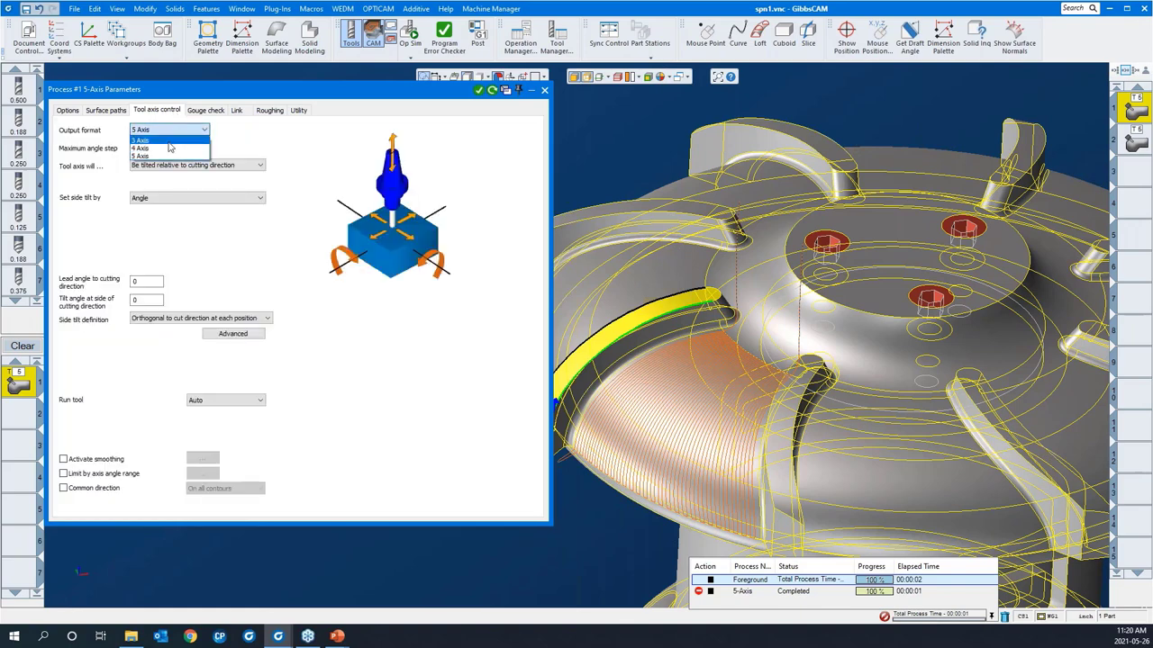
pyautogui.click(167, 141)
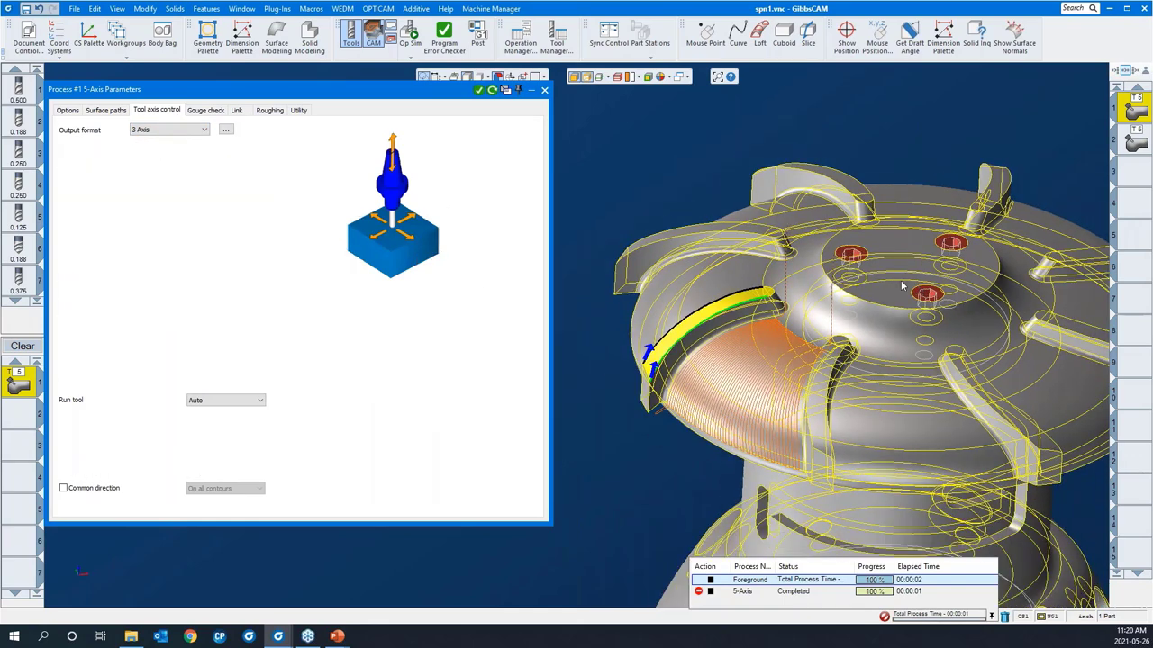
# Look through the tool planes offered as another 3-axis tool direction, cancel that choice, and keep the direction at Top.
pyautogui.click(228, 131)
pyautogui.moveTo(468, 247); pyautogui.dragTo(305, 191)
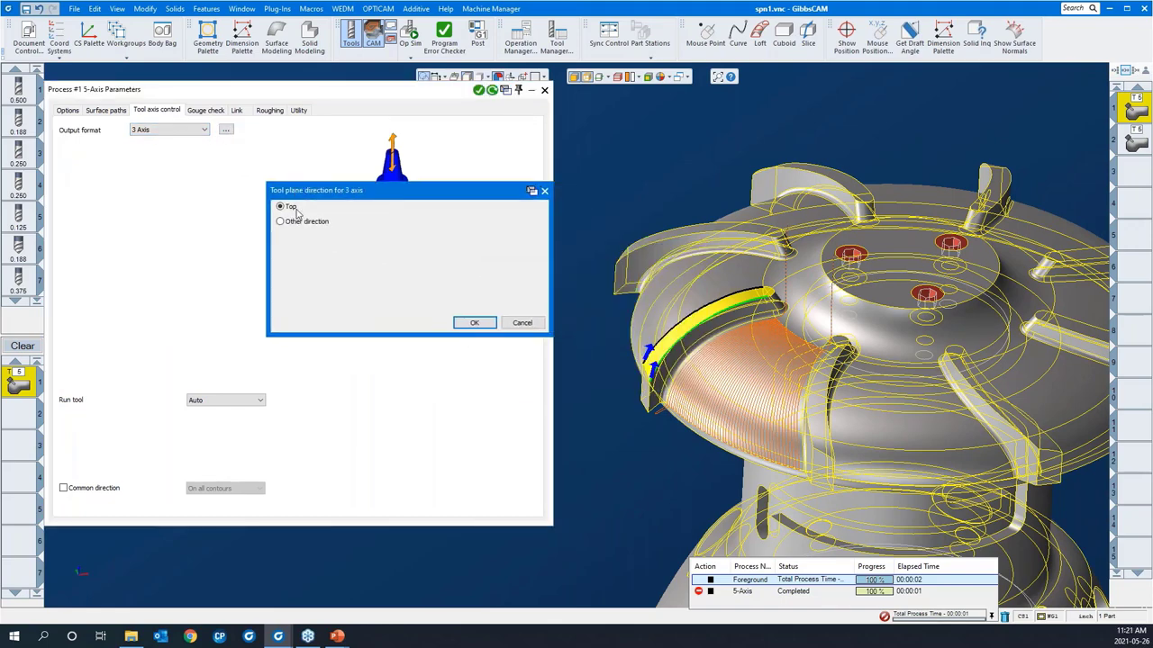
pyautogui.click(283, 222)
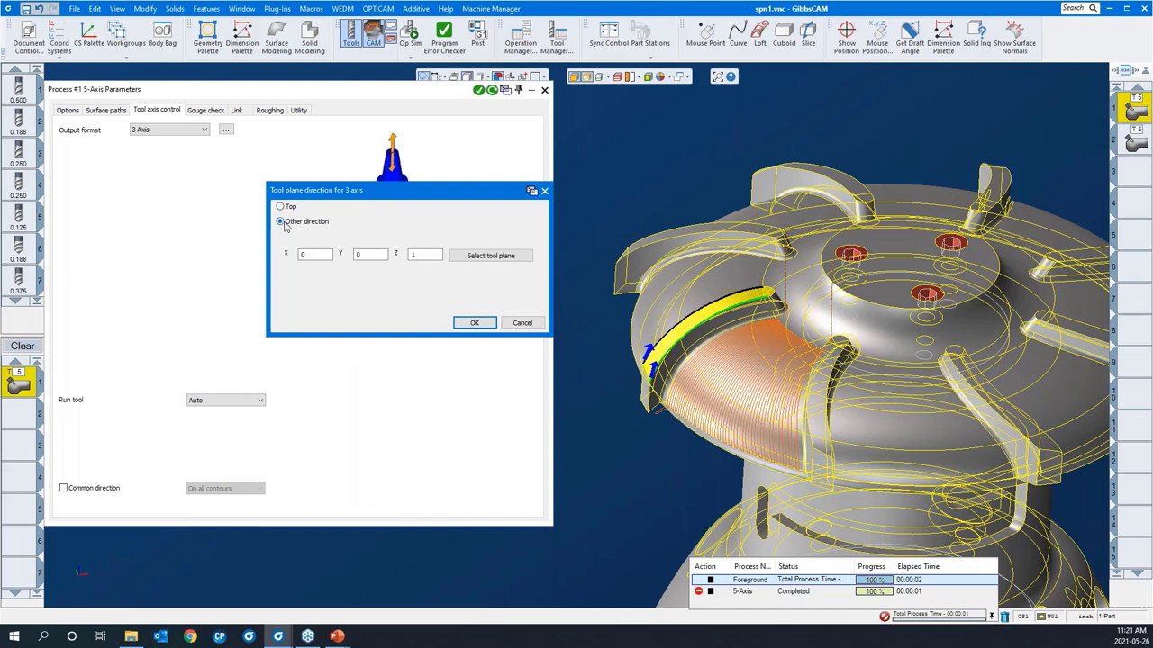
pyautogui.click(468, 257)
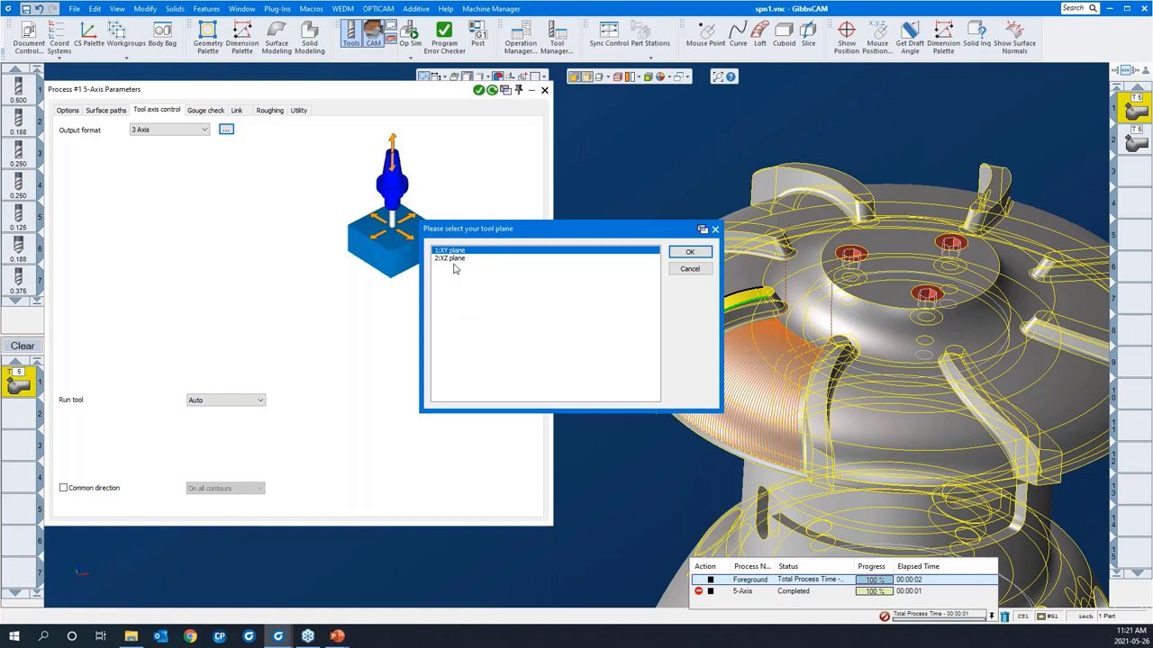
pyautogui.click(682, 273)
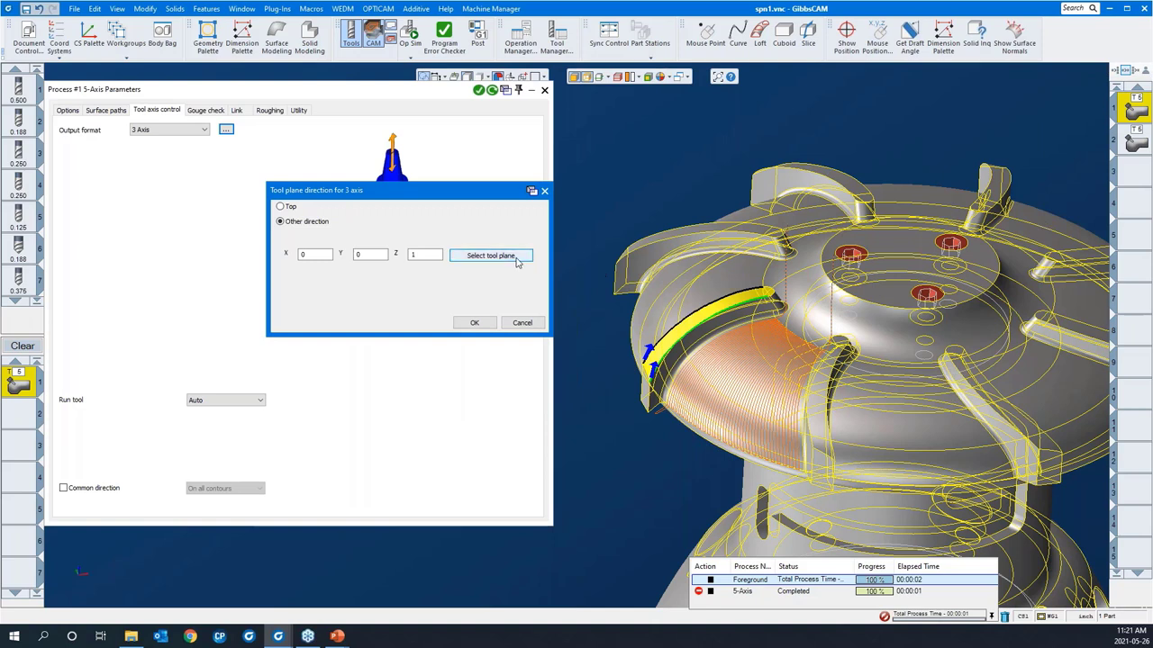
pyautogui.click(281, 207)
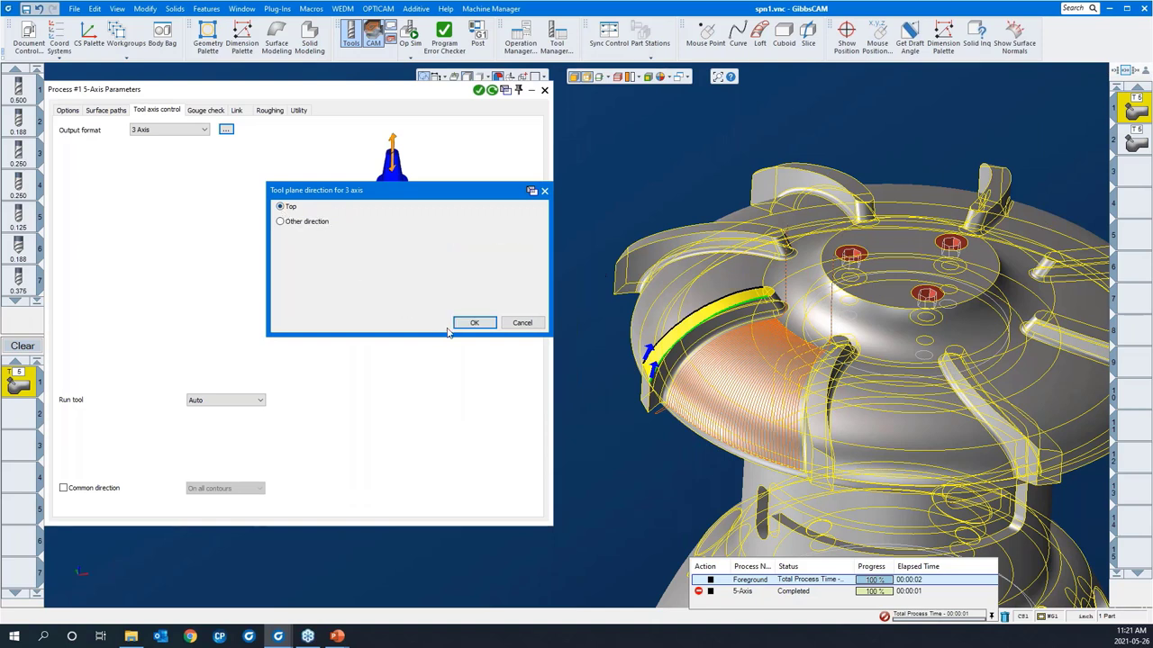
pyautogui.click(475, 323)
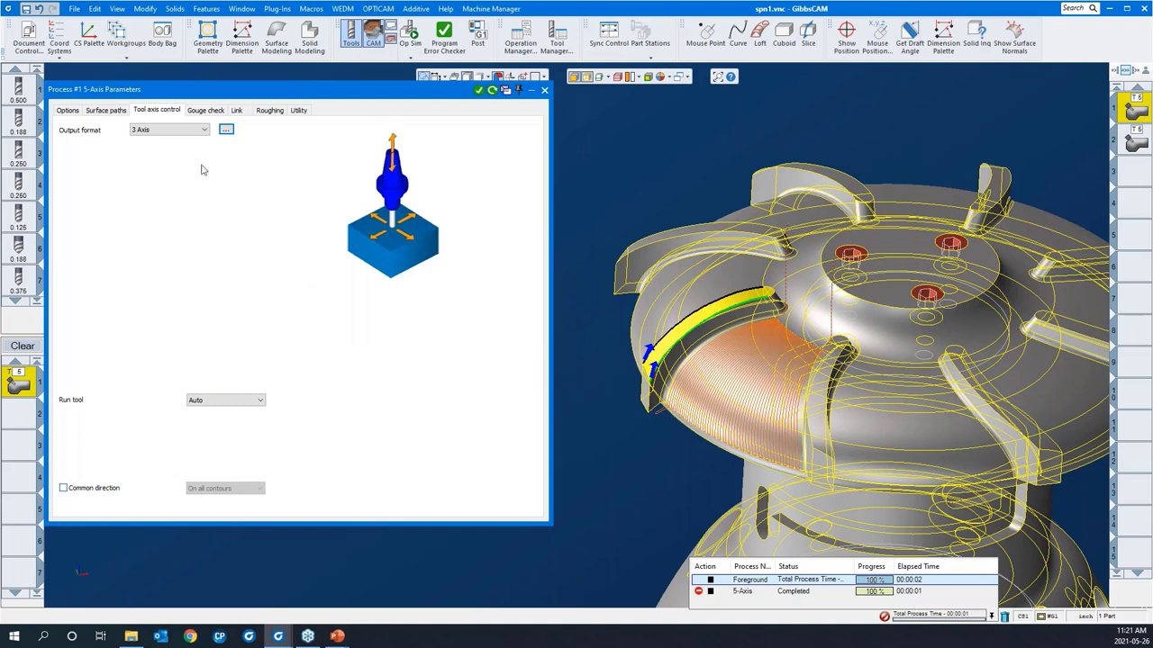
# Disable the first gouge check and generate the blade-top toolpath as a new operation.
pyautogui.click(209, 112)
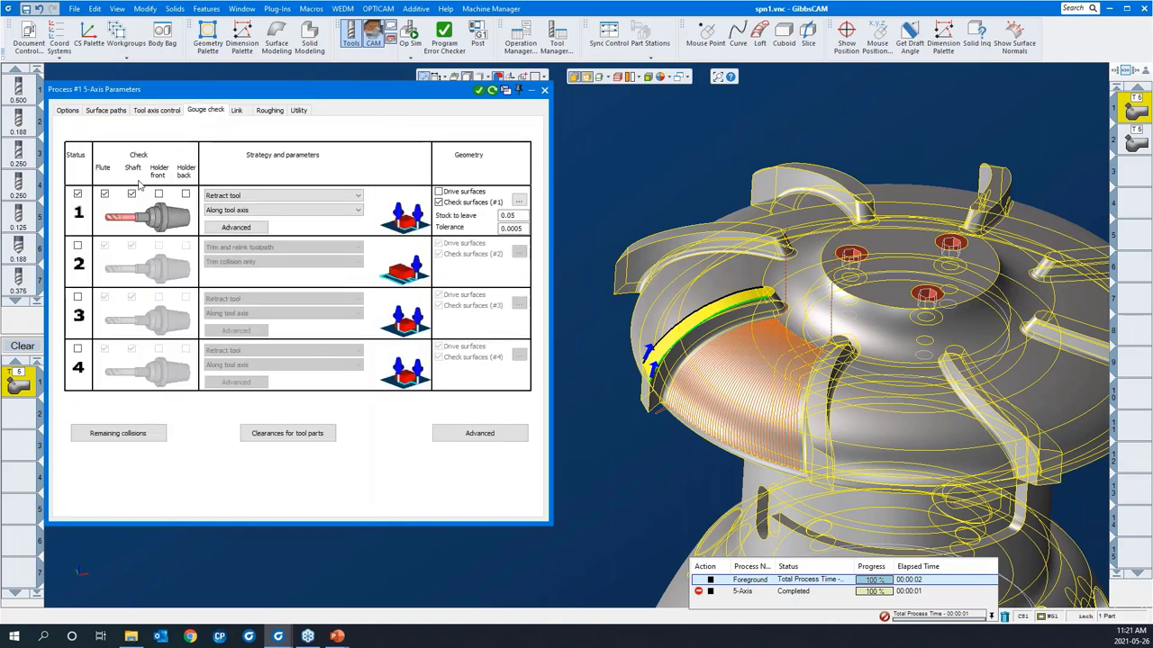
pyautogui.click(77, 195)
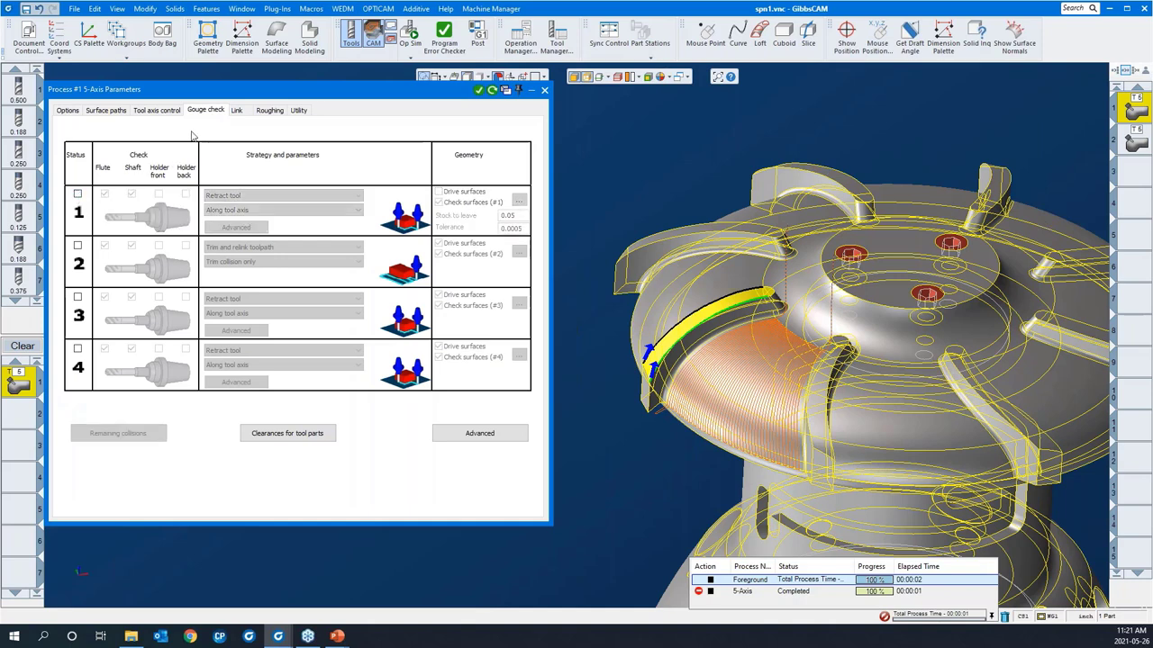
pyautogui.click(235, 111)
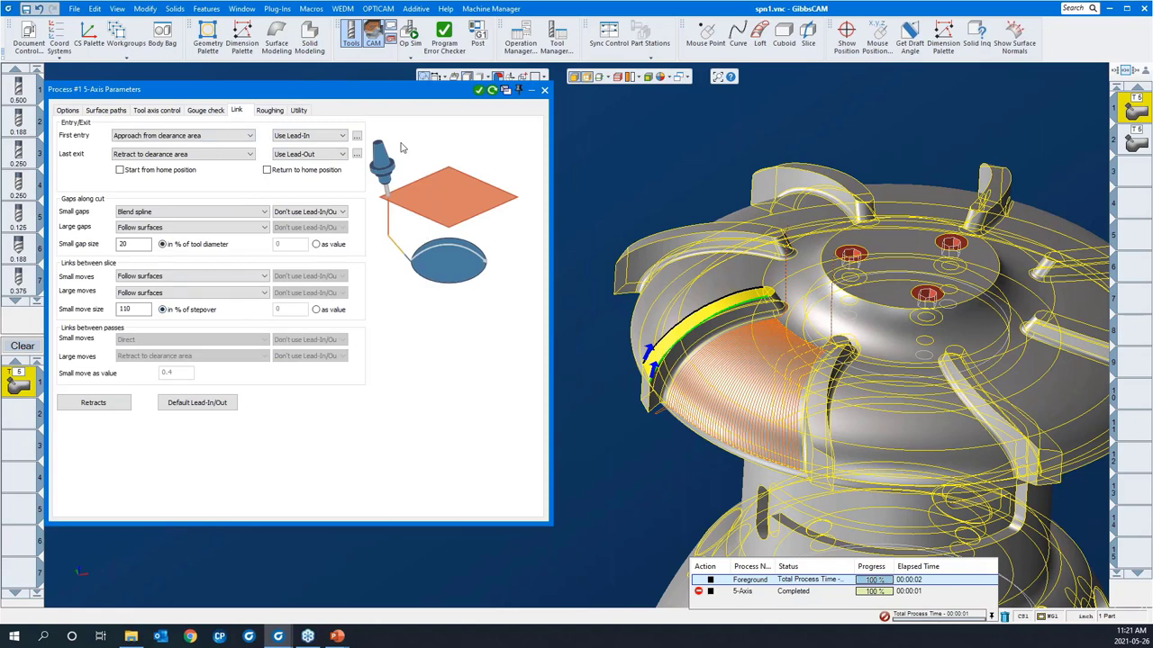
pyautogui.doubleClick(364, 96)
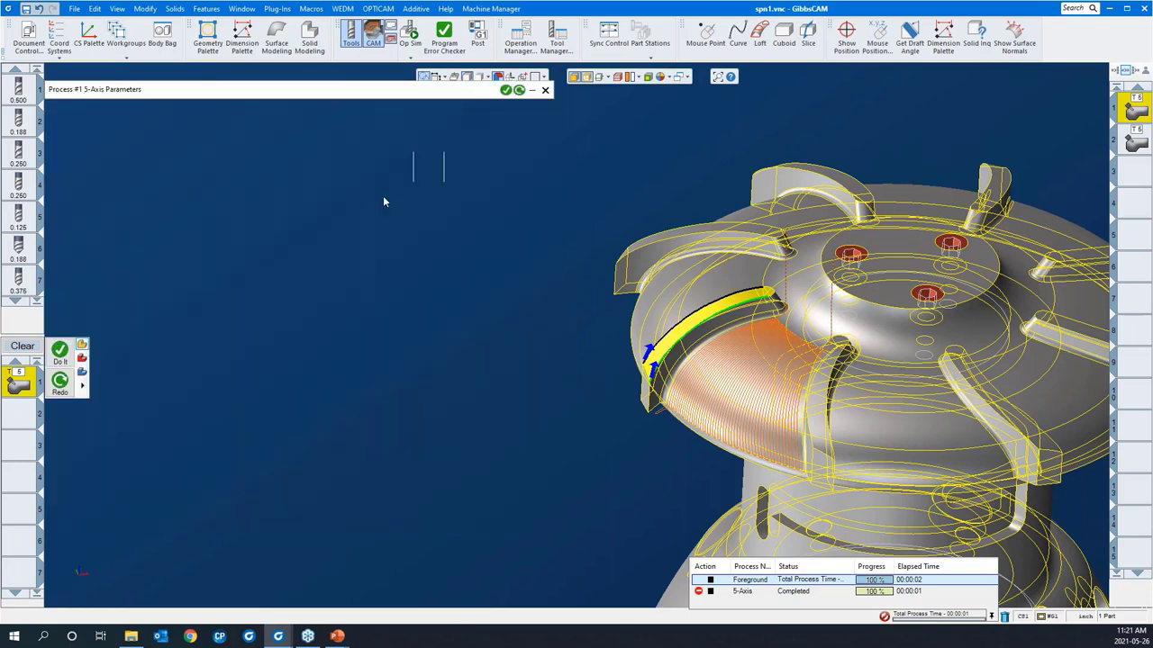
pyautogui.rightClick(382, 196)
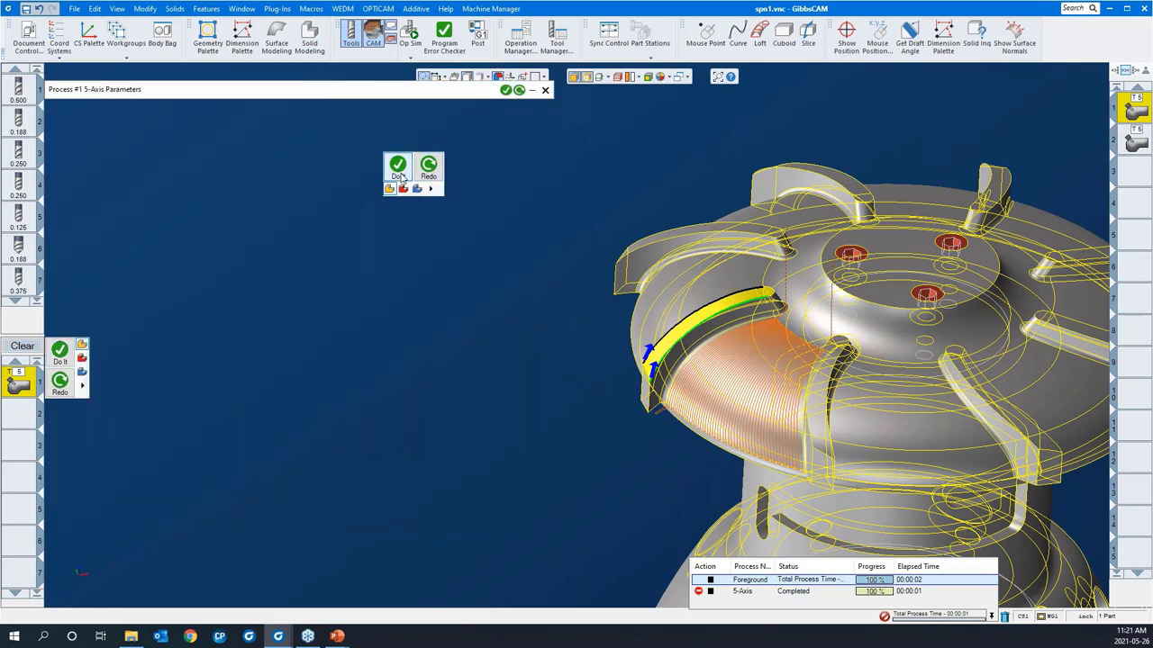
pyautogui.click(428, 167)
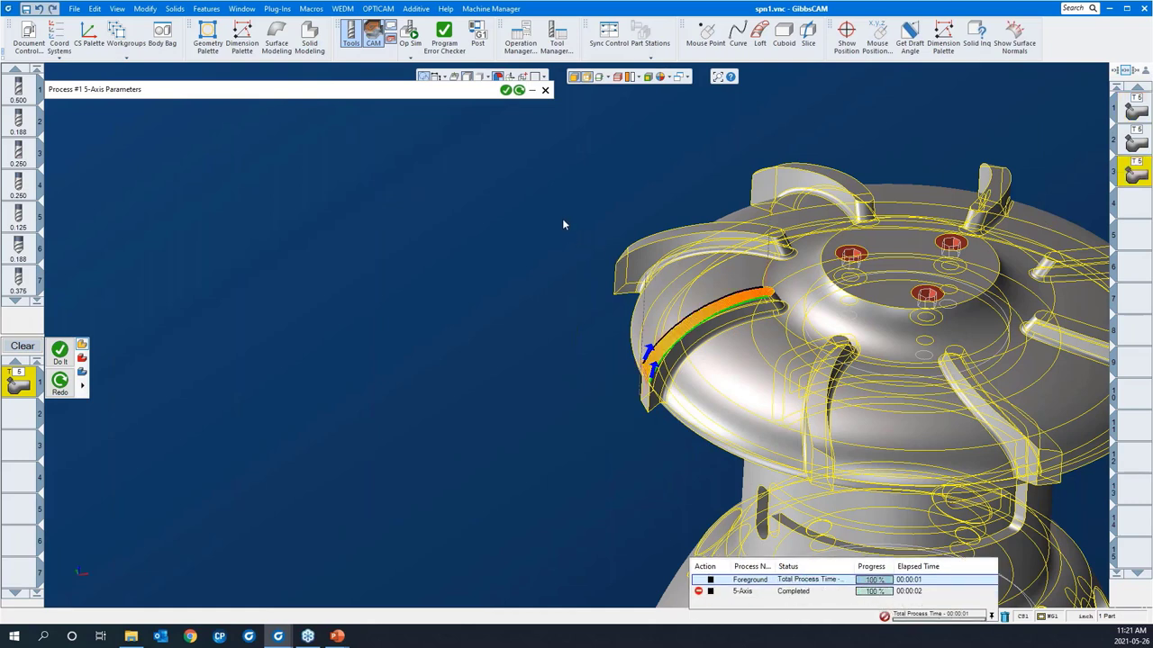
# Examine the blade-top passes, the entry move and the shape of the cuts at the blade's rounded inner end.
pyautogui.moveTo(564, 222); pyautogui.dragTo(811, 441)
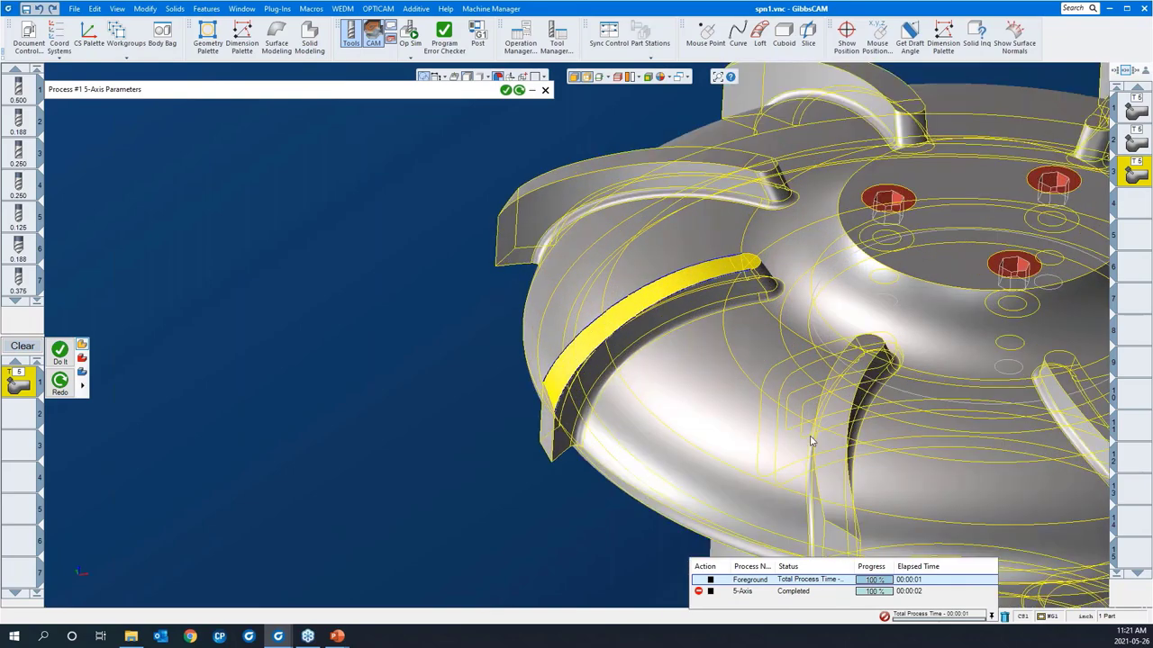
pyautogui.moveTo(810, 442); pyautogui.dragTo(784, 360, button='middle')
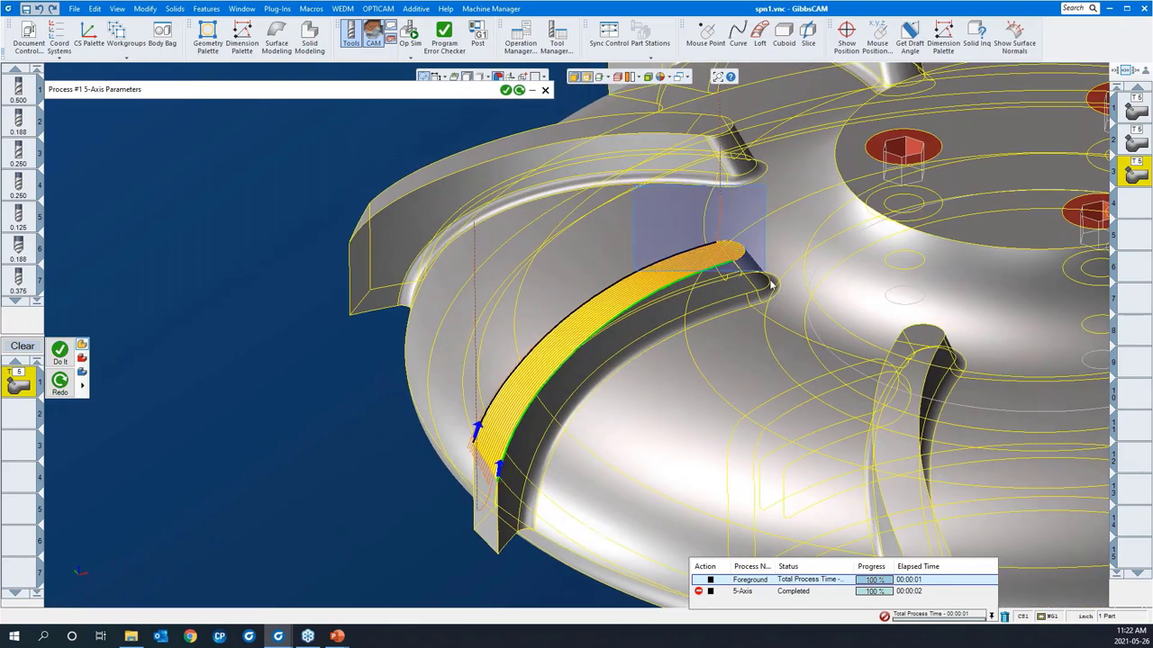
pyautogui.scroll(5, 691, 324)
pyautogui.moveTo(569, 368); pyautogui.dragTo(616, 326, button='middle')
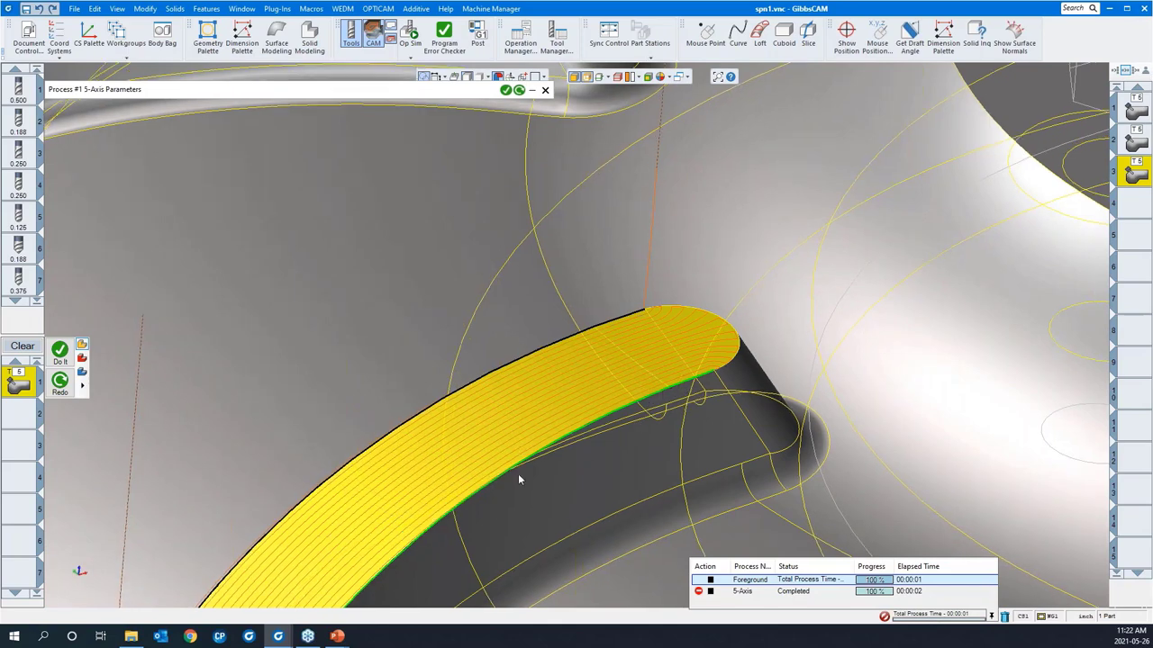
pyautogui.moveTo(518, 474); pyautogui.dragTo(573, 326, button='middle')
pyautogui.moveTo(514, 198); pyautogui.dragTo(842, 463)
pyautogui.scroll(-2, 614, 261)
pyautogui.moveTo(614, 260); pyautogui.dragTo(638, 347, button='middle')
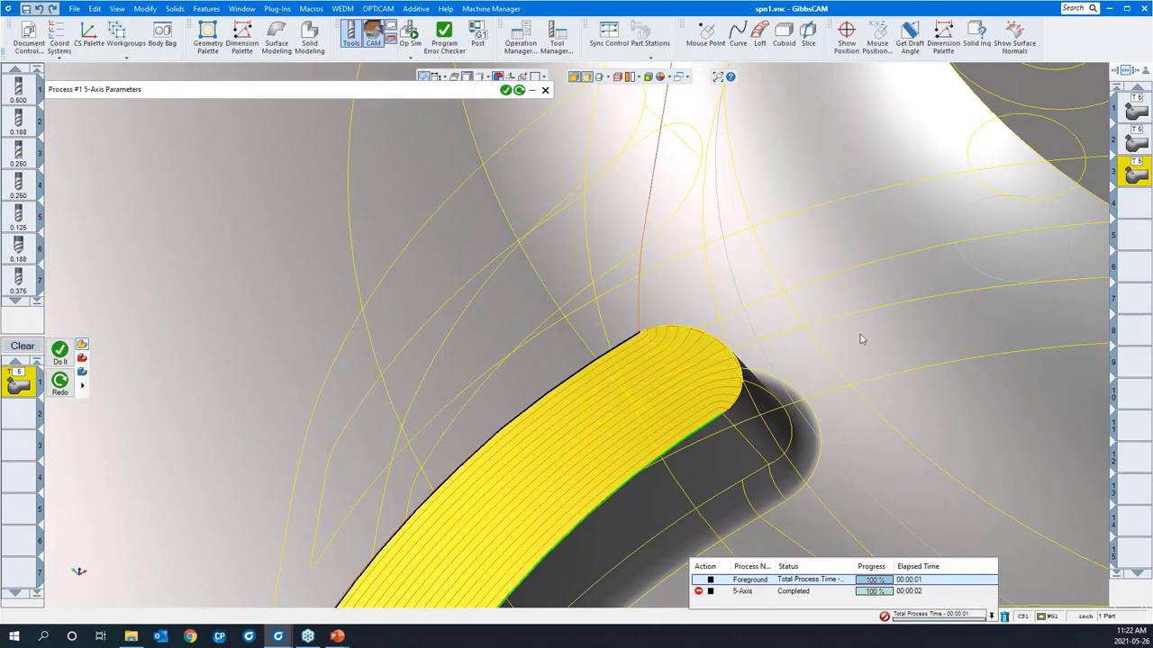
pyautogui.moveTo(860, 334); pyautogui.dragTo(751, 326, button='middle')
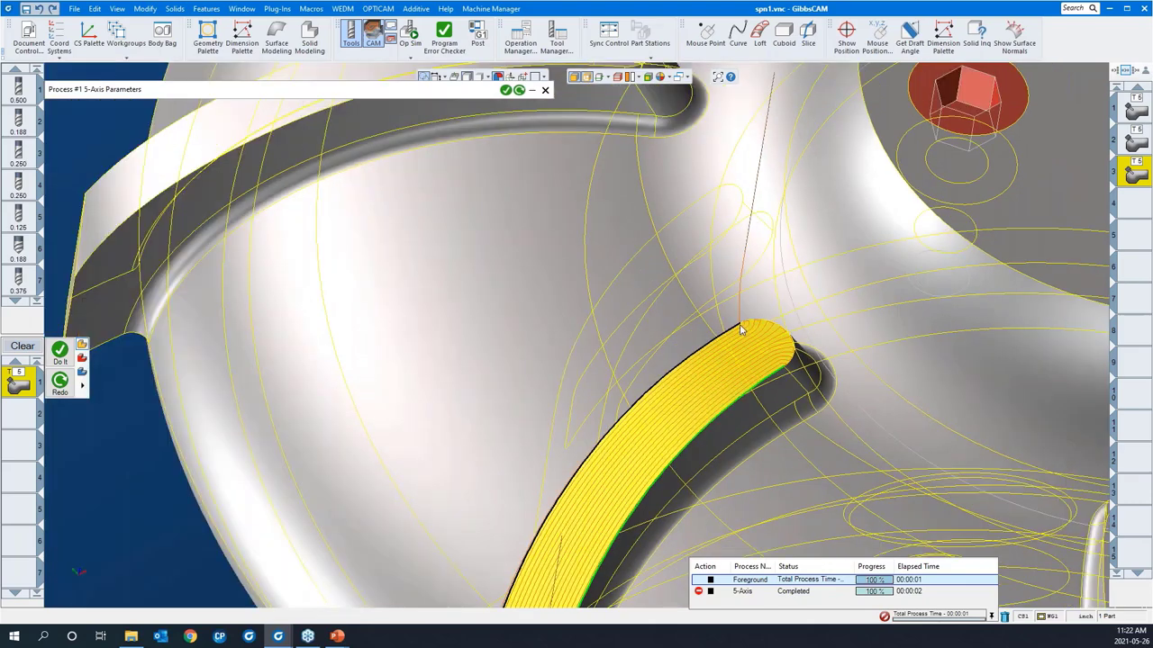
pyautogui.moveTo(687, 277); pyautogui.dragTo(577, 247, button='middle')
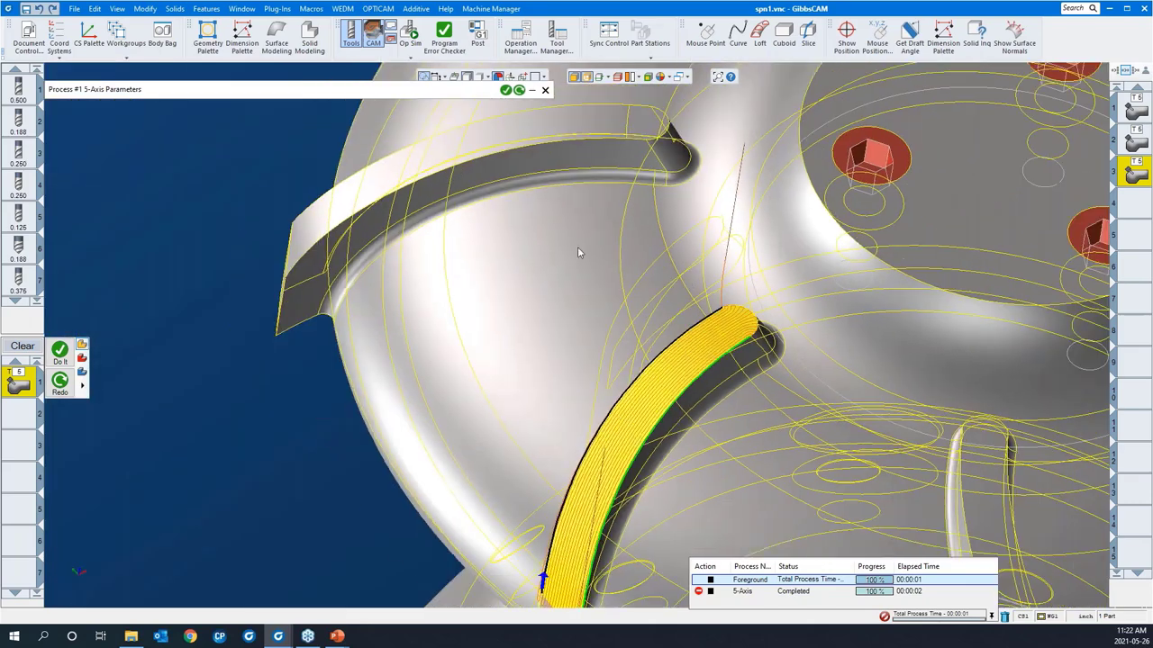
# Enable Extend edge curve in the surface edge handling and recalculate the blade-top operation.
pyautogui.click(369, 92)
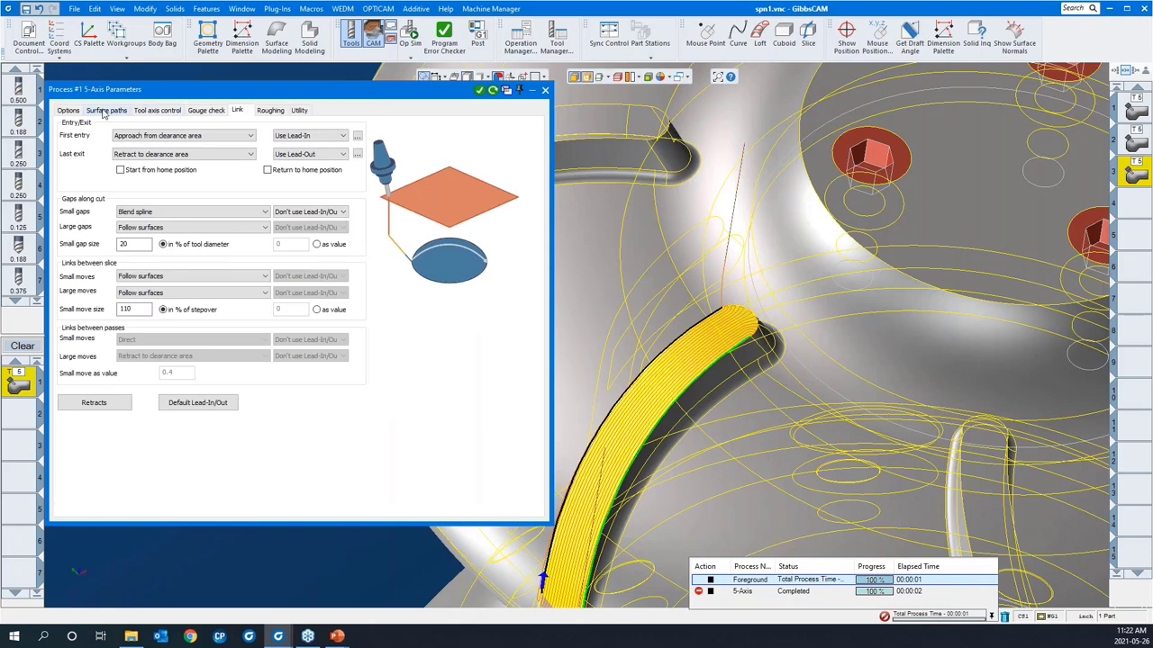
pyautogui.click(104, 111)
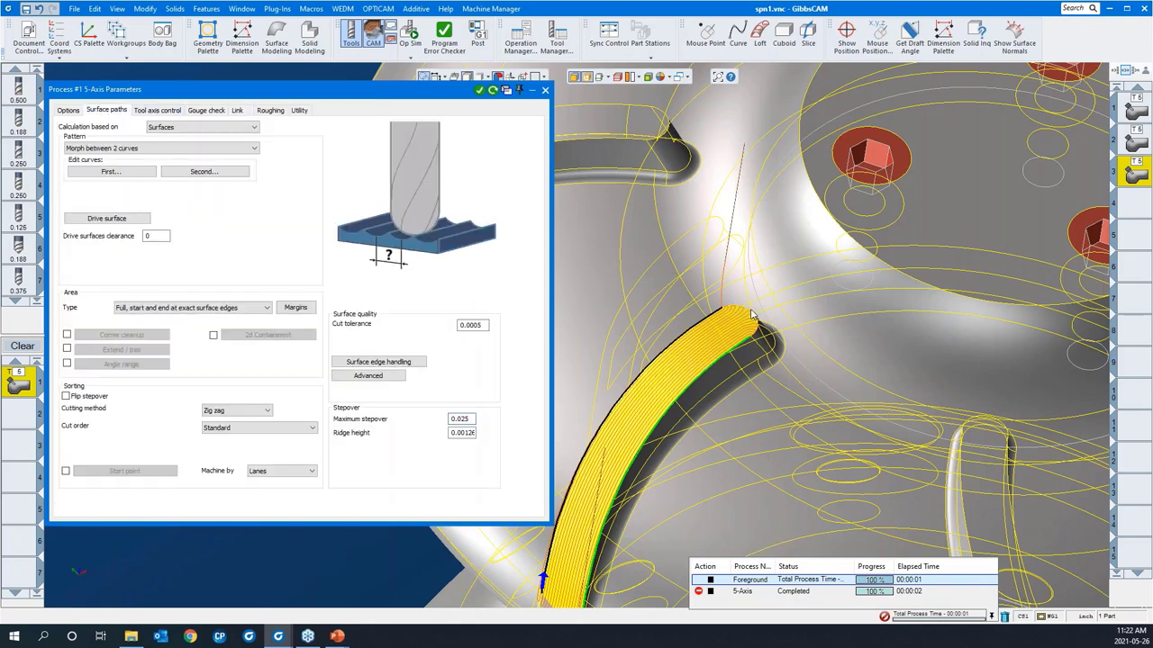
pyautogui.click(405, 364)
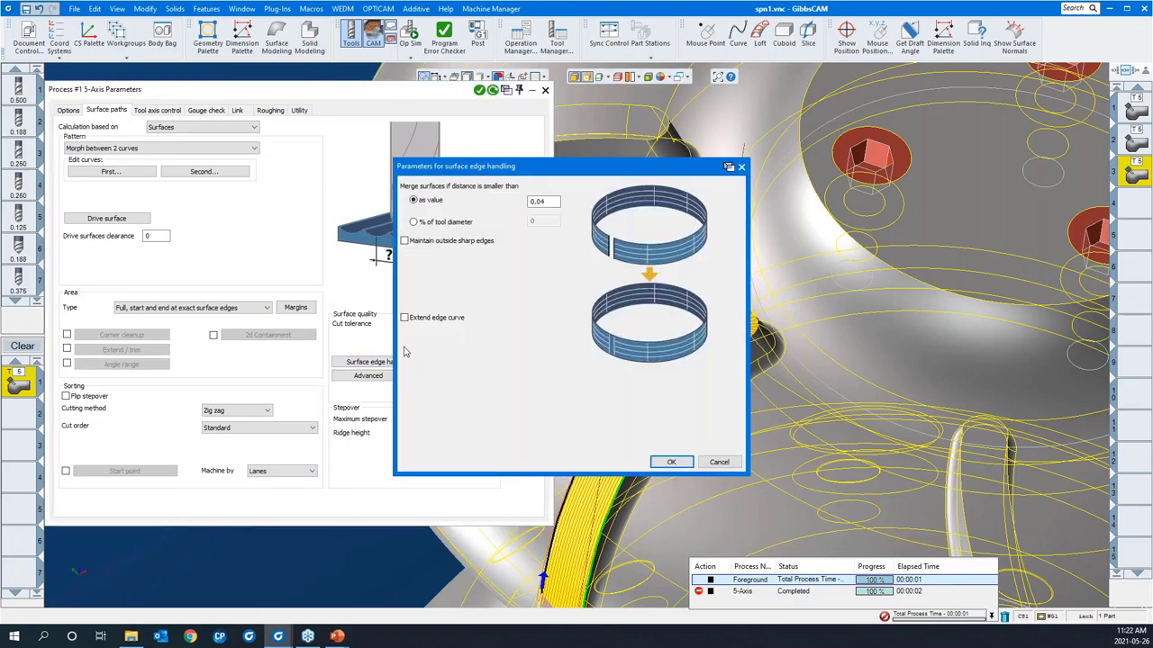
pyautogui.click(405, 319)
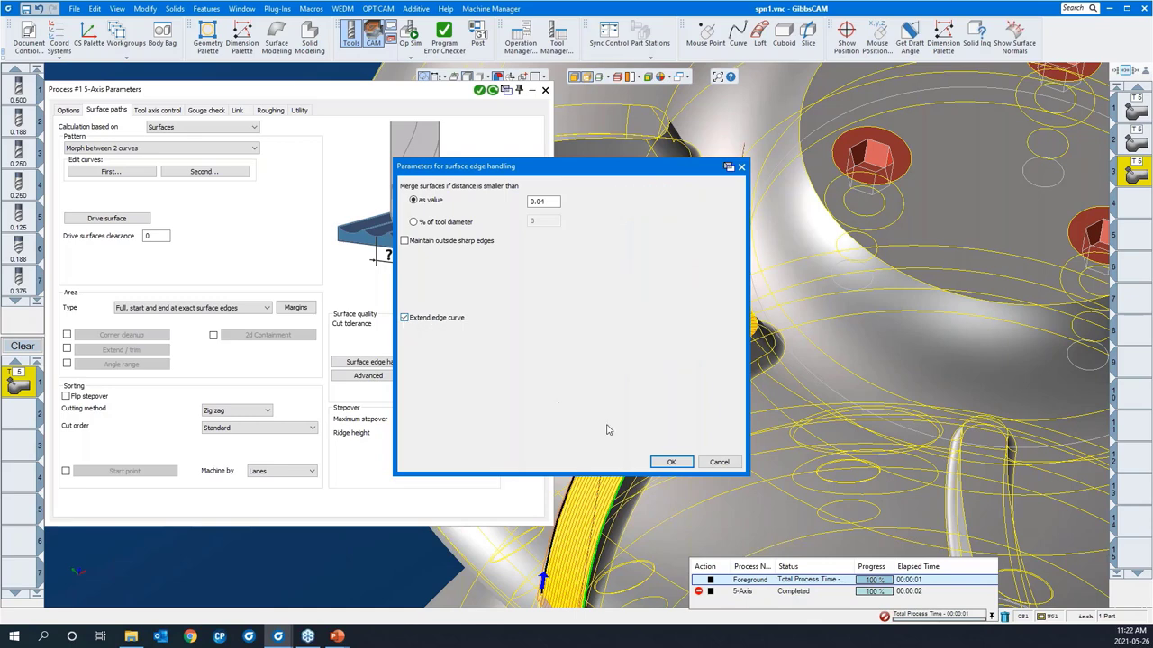
pyautogui.click(668, 463)
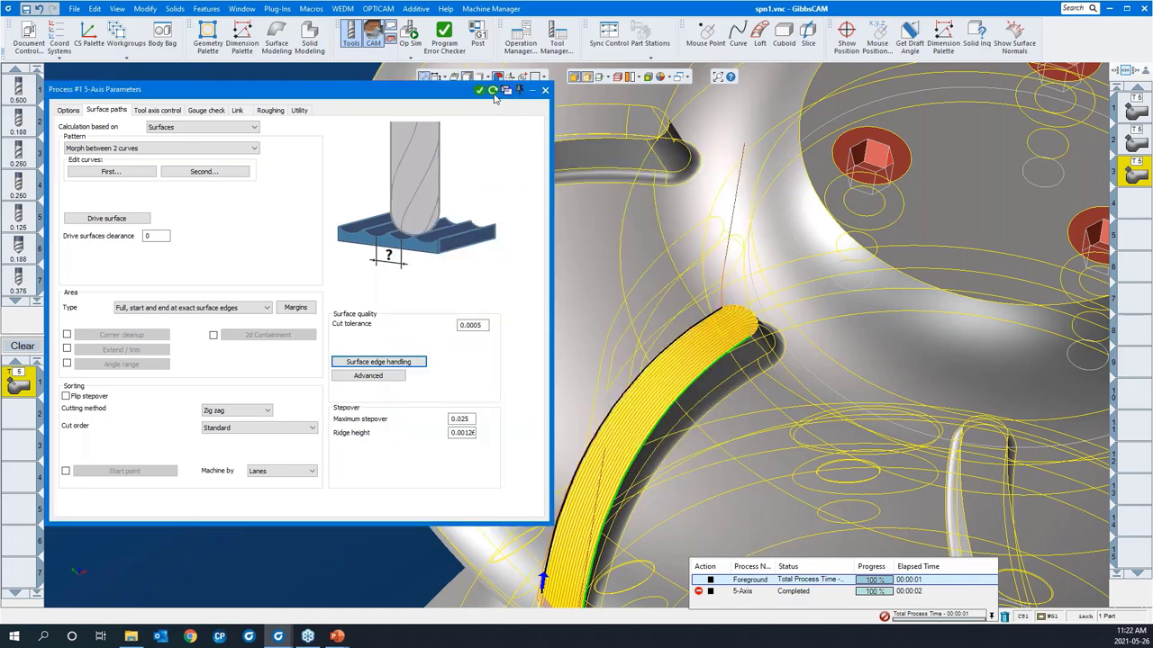
pyautogui.click(493, 91)
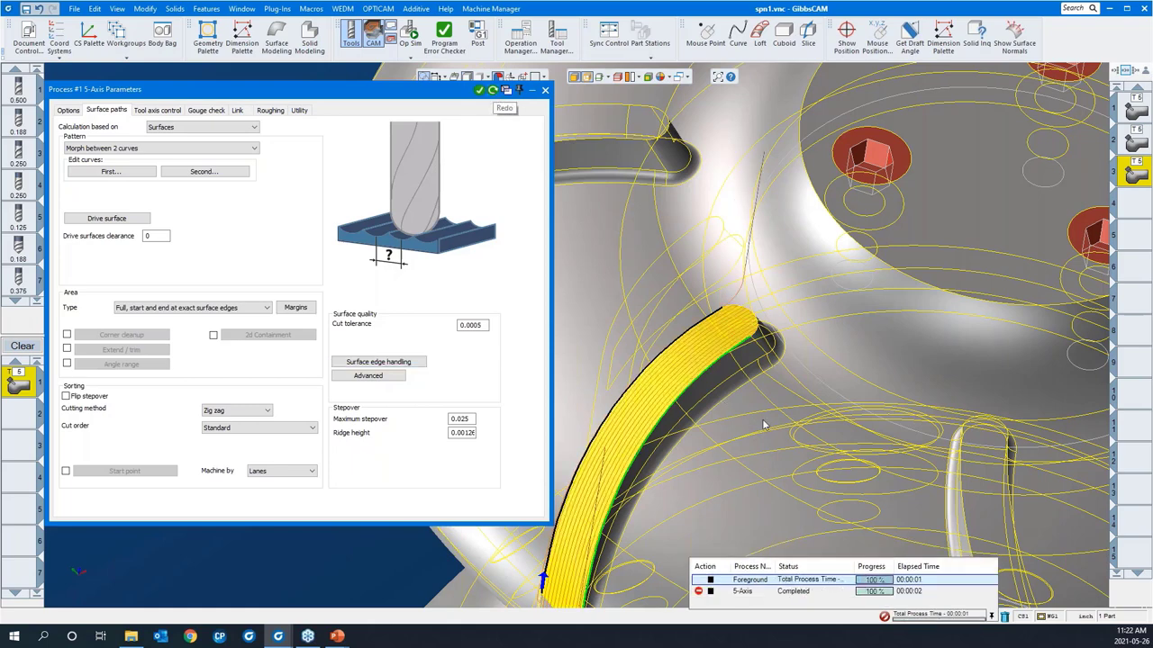
# Inspect the recalculated passes and their links at the blade's rounded inner end in a top view.
pyautogui.moveTo(817, 421); pyautogui.dragTo(610, 244)
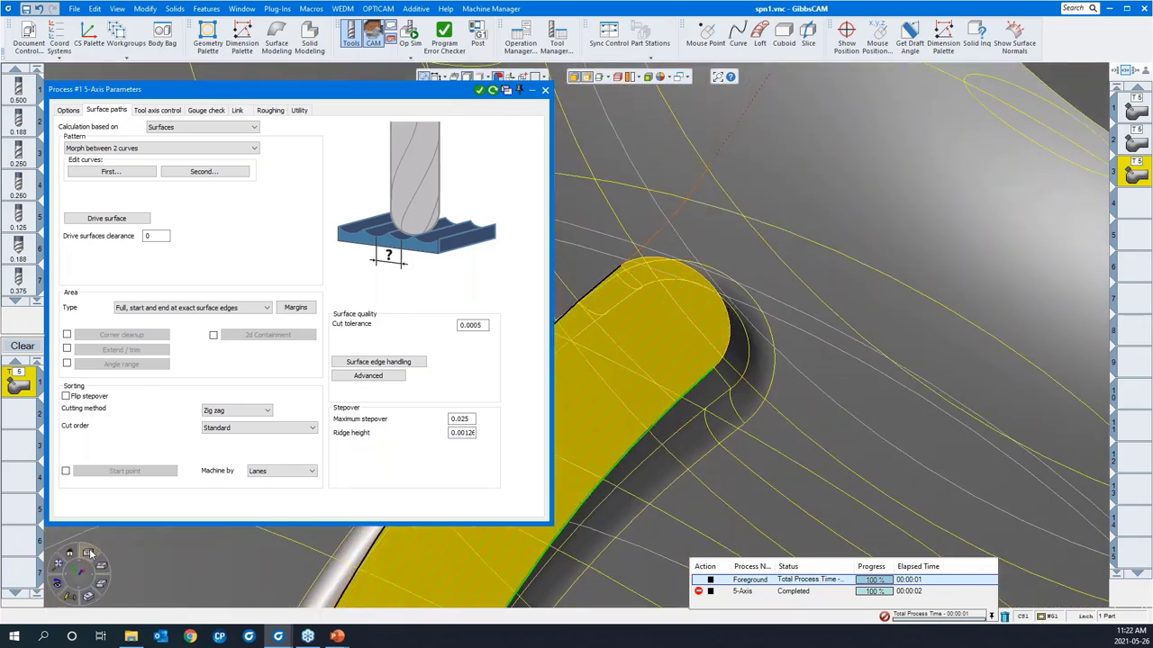
pyautogui.click(90, 556)
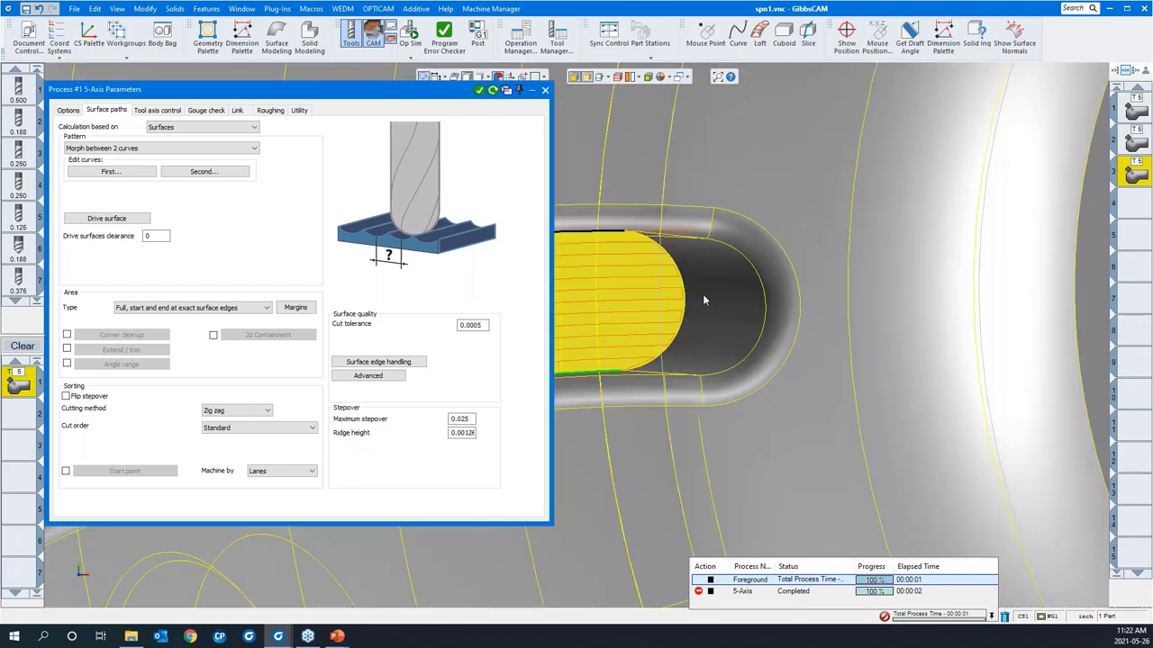
pyautogui.moveTo(748, 294); pyautogui.dragTo(870, 289, button='middle')
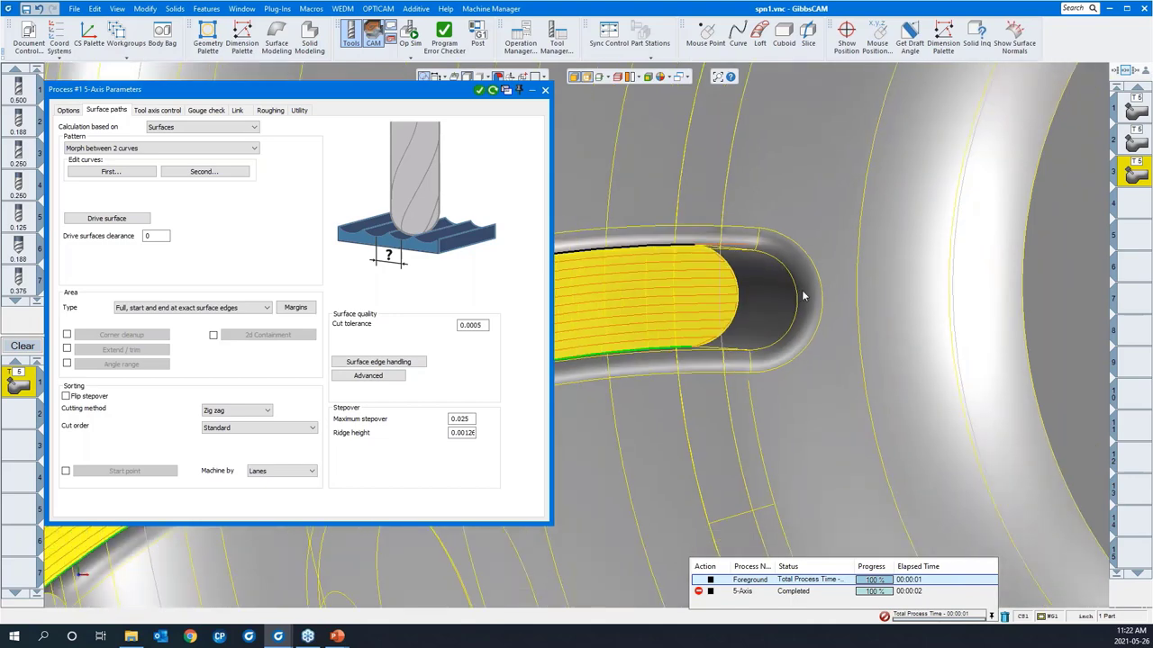
pyautogui.moveTo(625, 226); pyautogui.dragTo(801, 420)
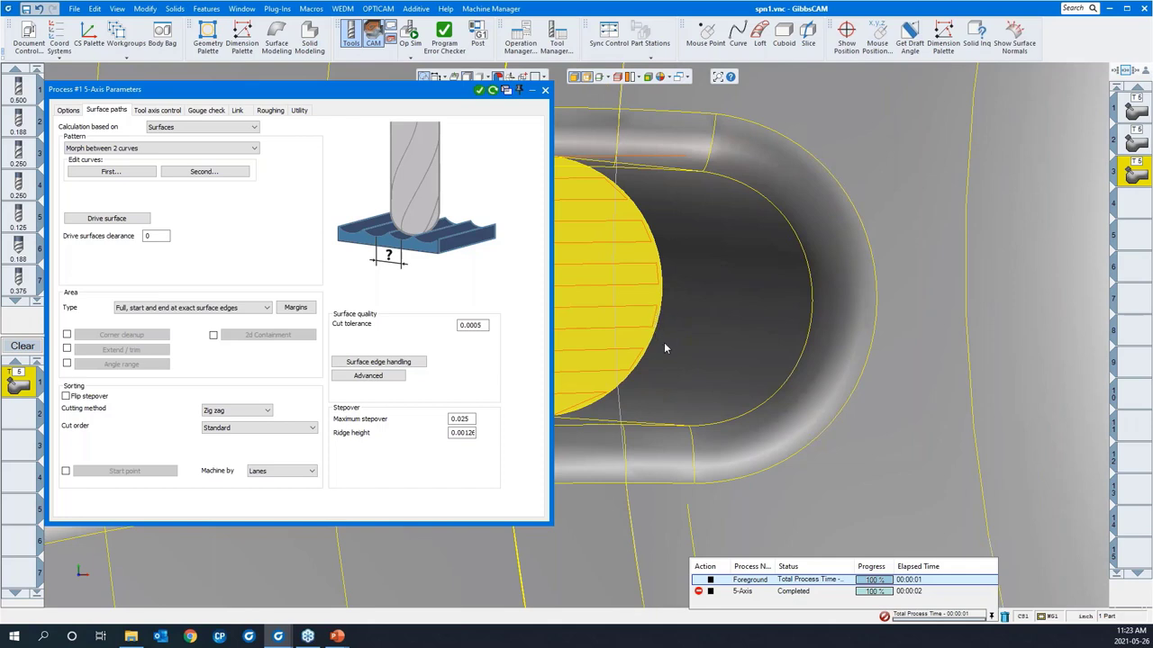
pyautogui.scroll(-2, 847, 313)
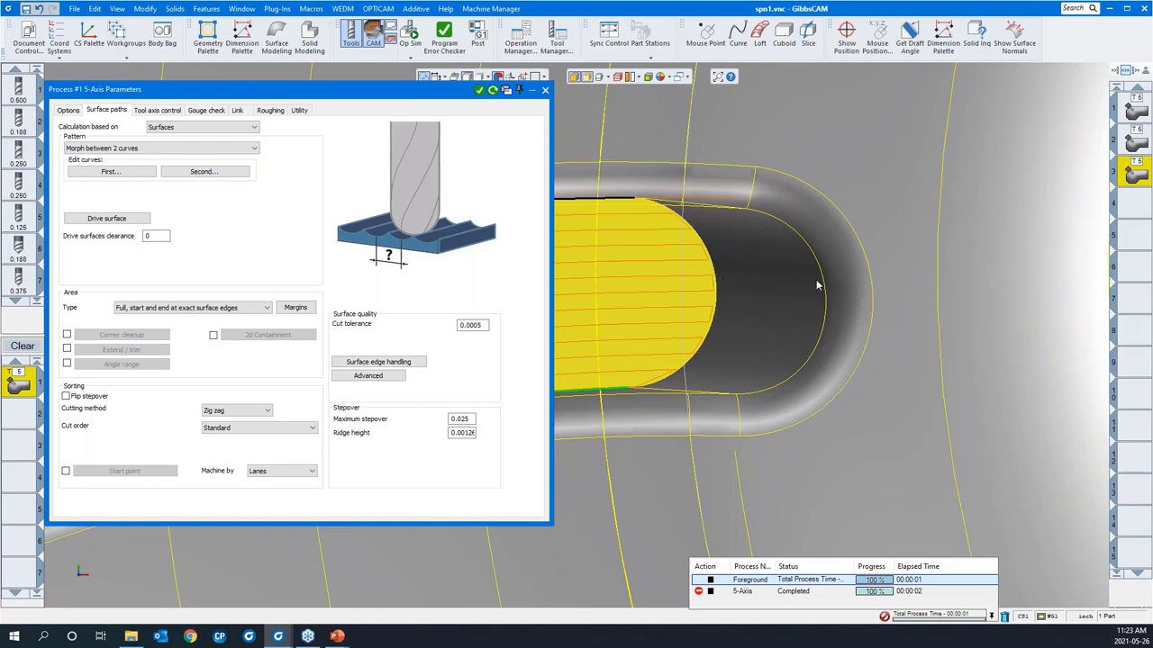
pyautogui.scroll(-2, 908, 278)
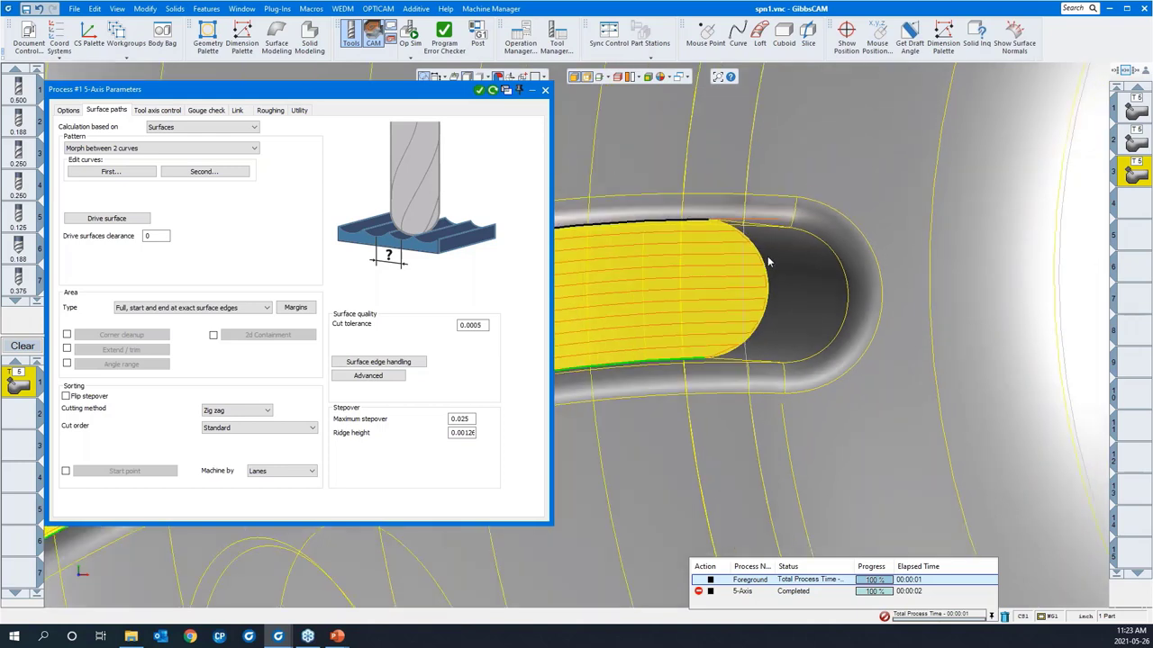
# Set both small and large moves between slices to Blend spline, recalculate the blade-top operation and inspect its links.
pyautogui.click(247, 114)
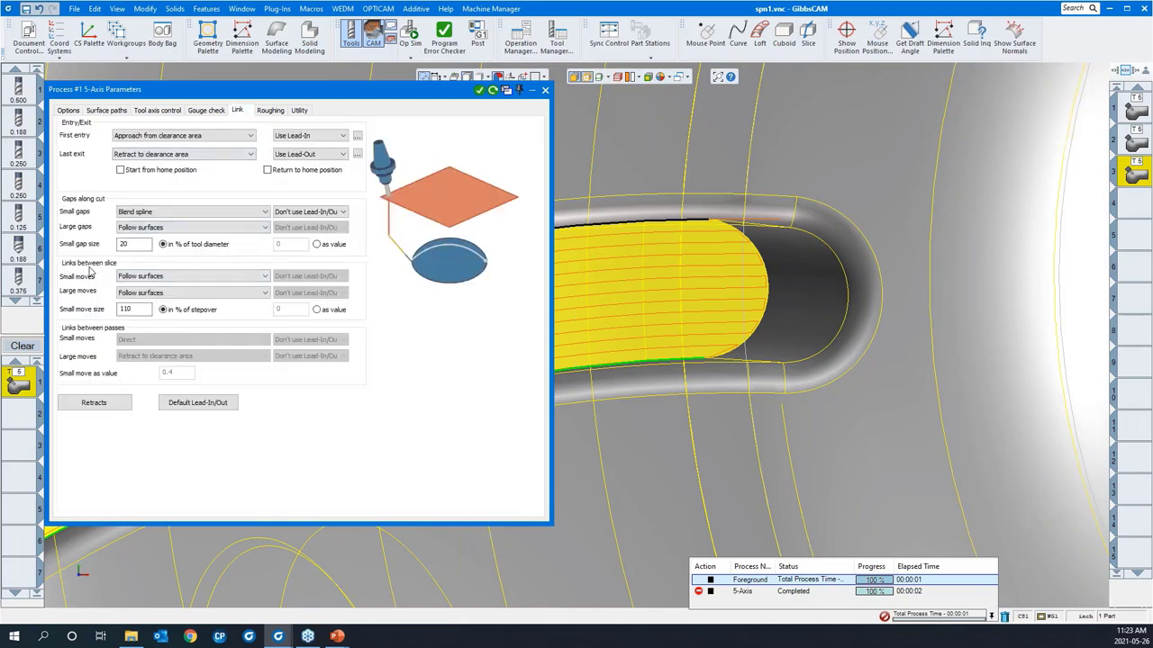
pyautogui.click(150, 281)
pyautogui.click(147, 295)
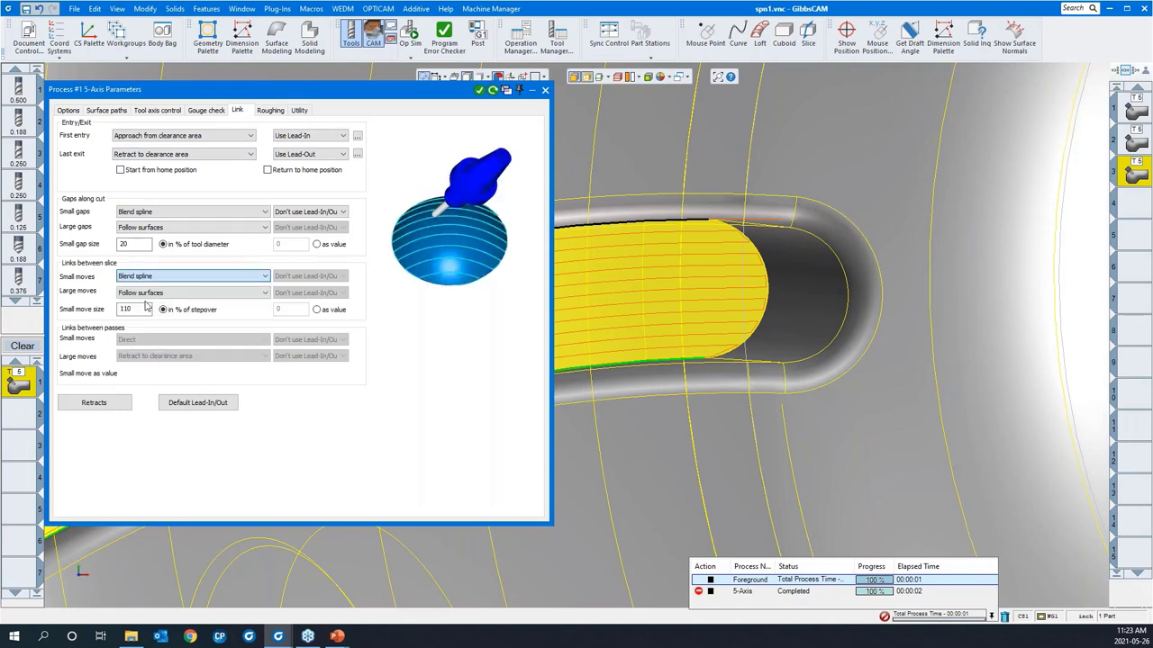
pyautogui.click(147, 296)
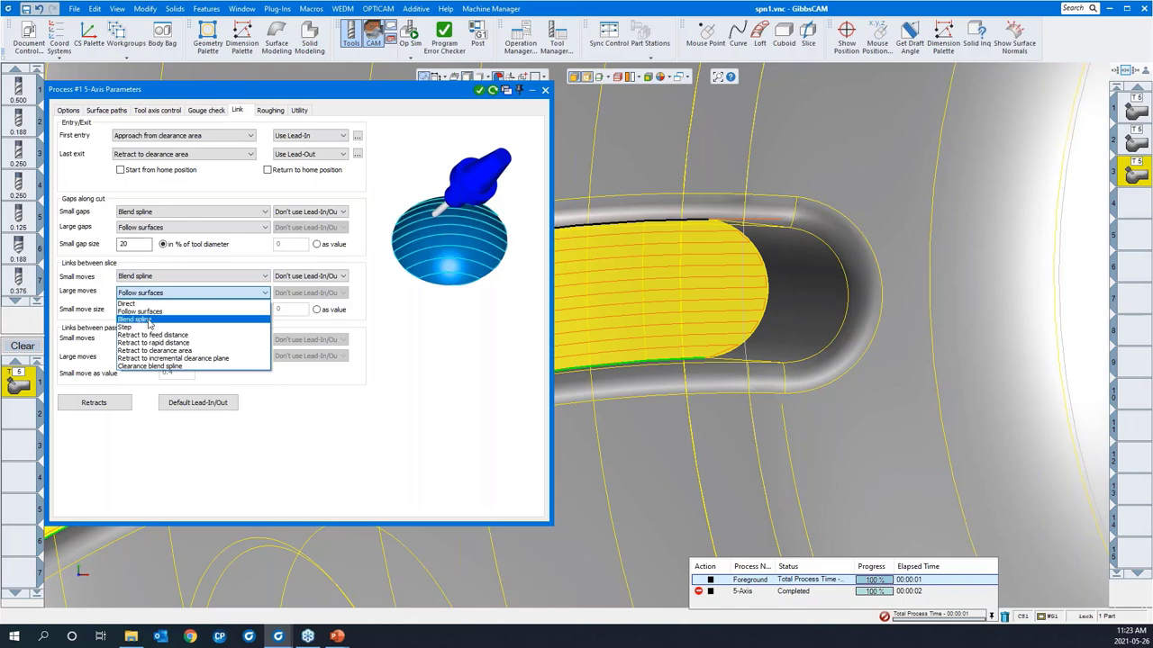
pyautogui.click(144, 320)
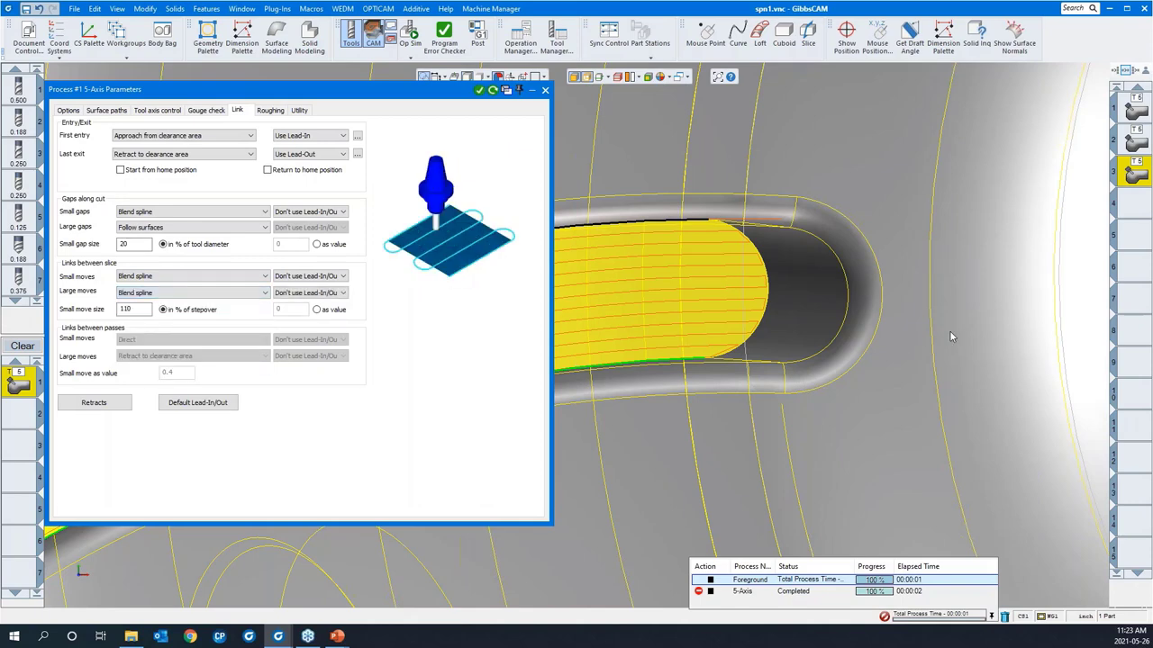
pyautogui.scroll(-5, 952, 330)
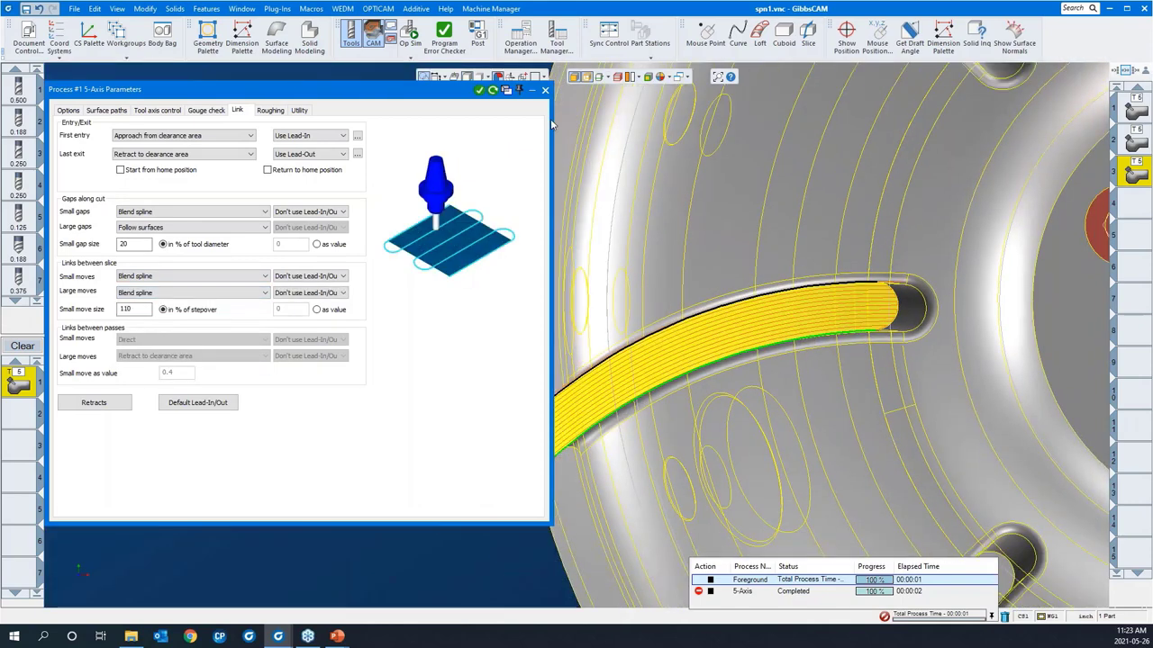
pyautogui.click(493, 91)
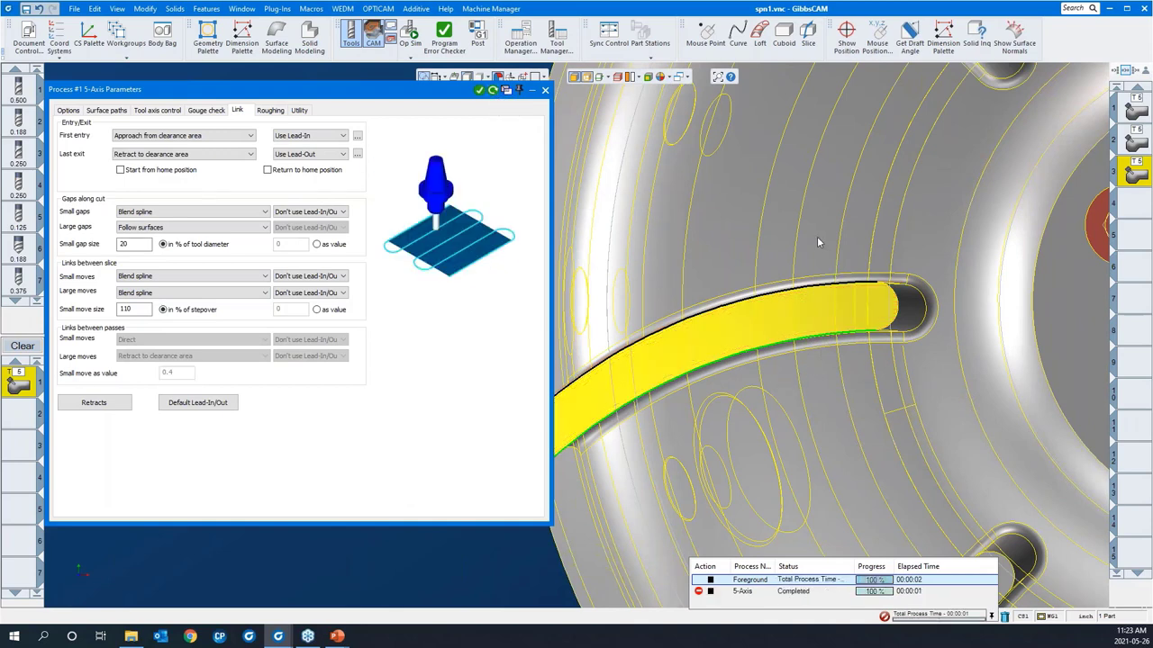
pyautogui.moveTo(806, 274); pyautogui.dragTo(941, 387)
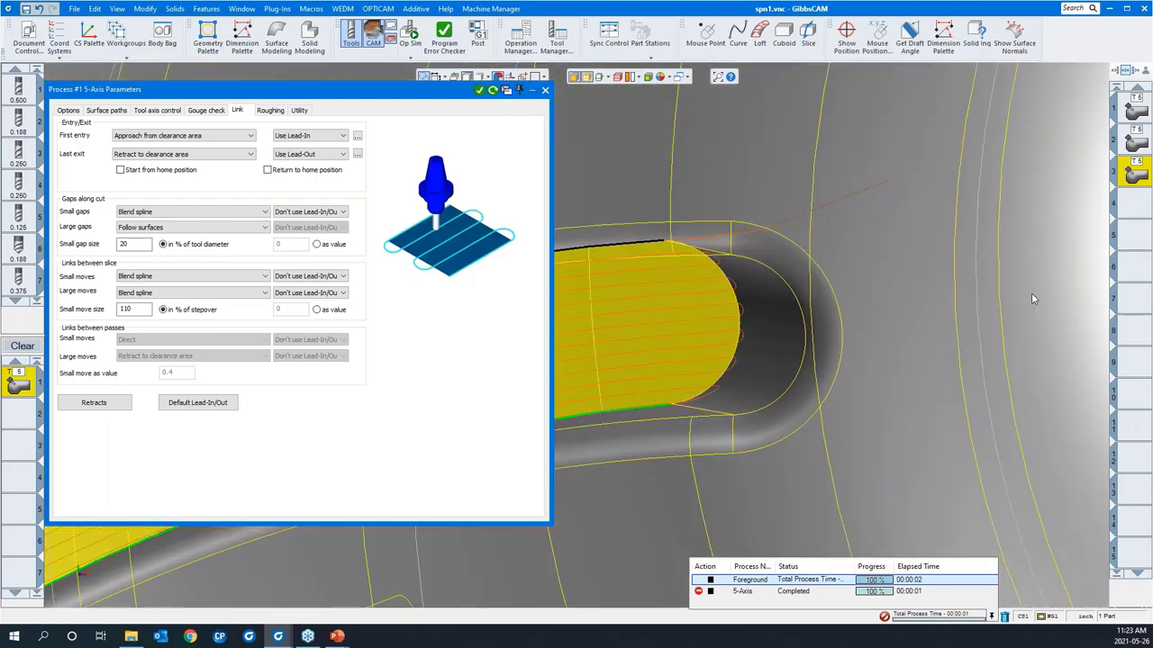
pyautogui.scroll(-3, 1031, 292)
pyautogui.moveTo(1031, 148); pyautogui.dragTo(1002, 170, button='middle')
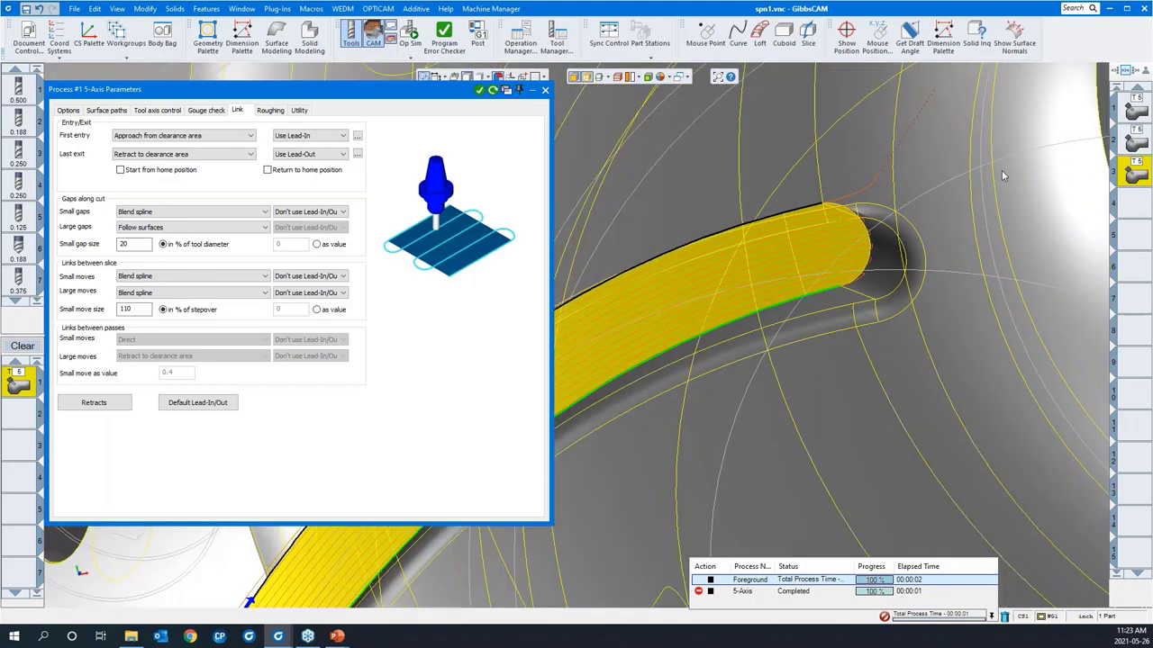
pyautogui.scroll(-3, 832, 281)
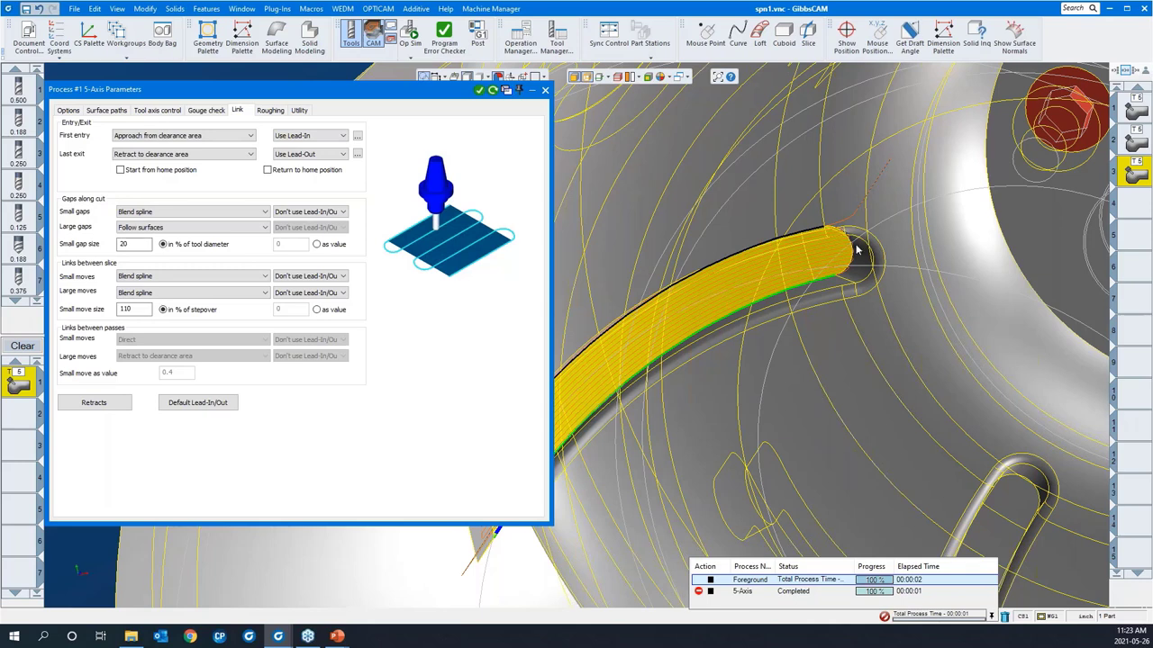
# Enable Extend / Trim with tangential extensions of 0.025 at start and end, then recalculate the blade-top operation.
pyautogui.click(112, 110)
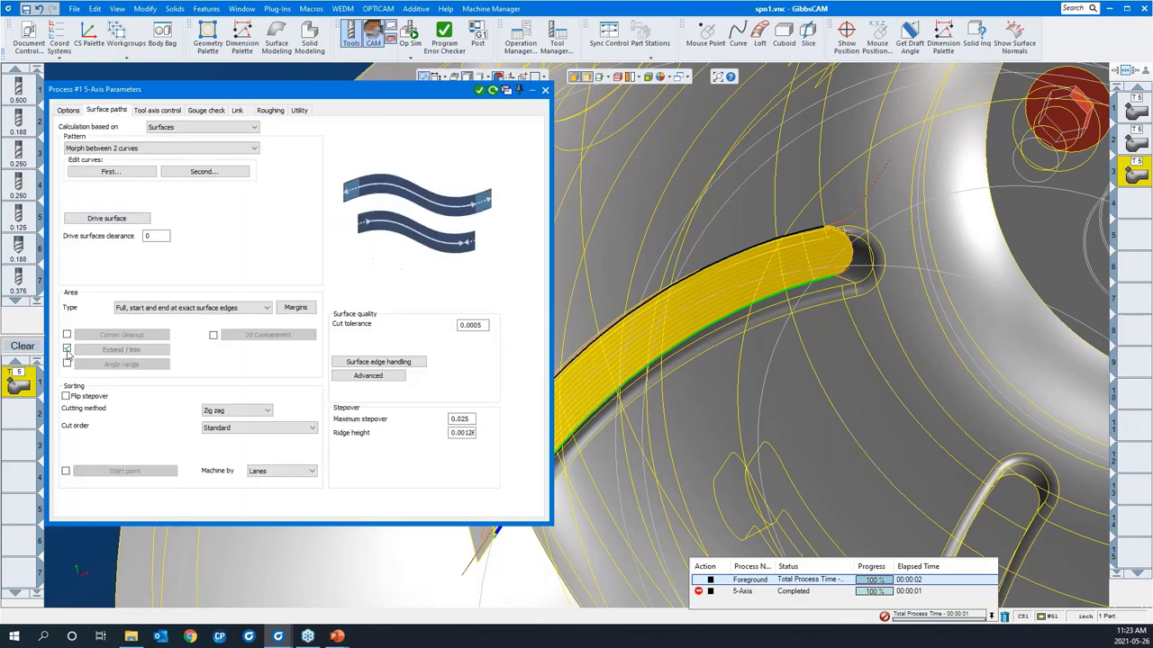
pyautogui.click(67, 349)
pyautogui.click(90, 351)
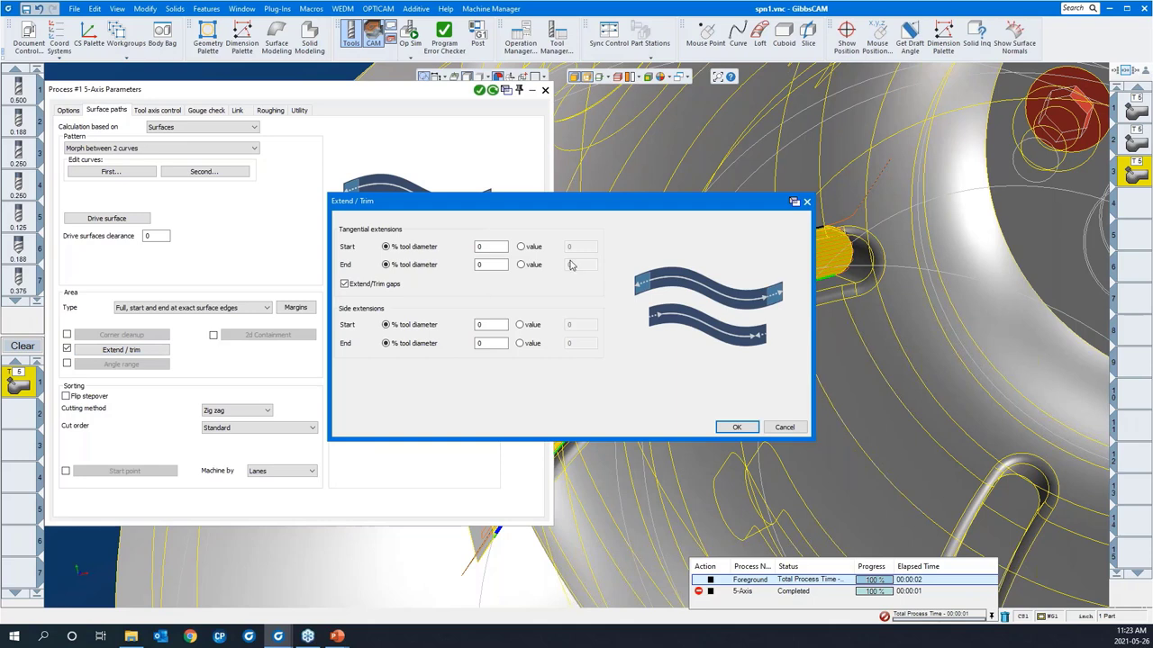
pyautogui.click(520, 246)
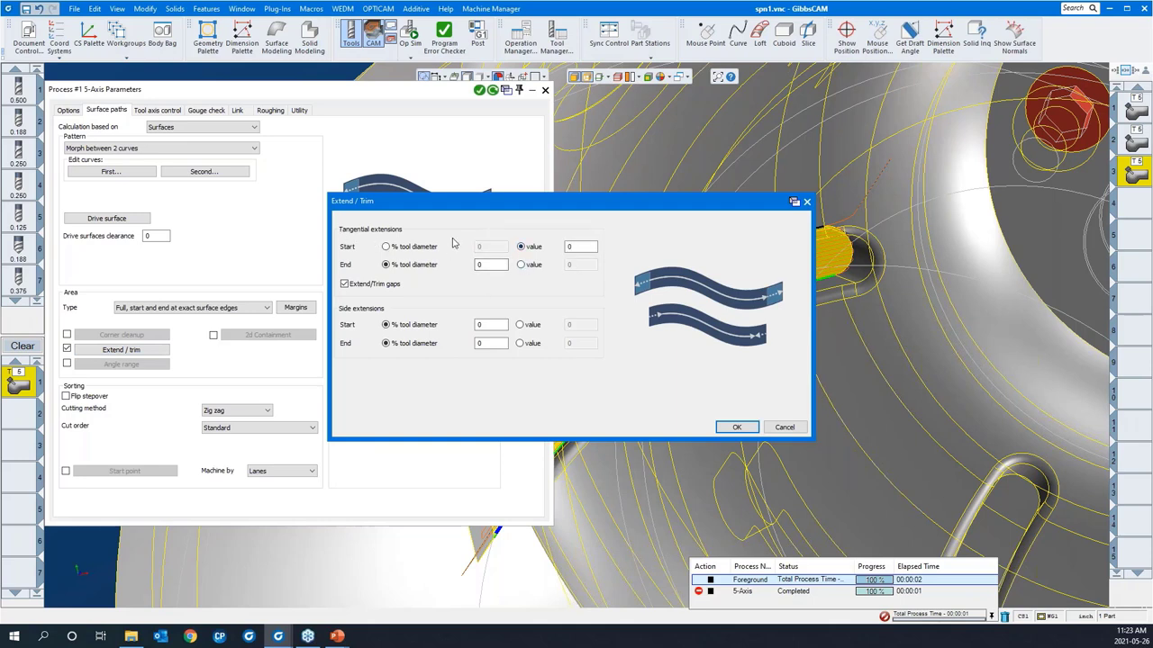
pyautogui.click(520, 265)
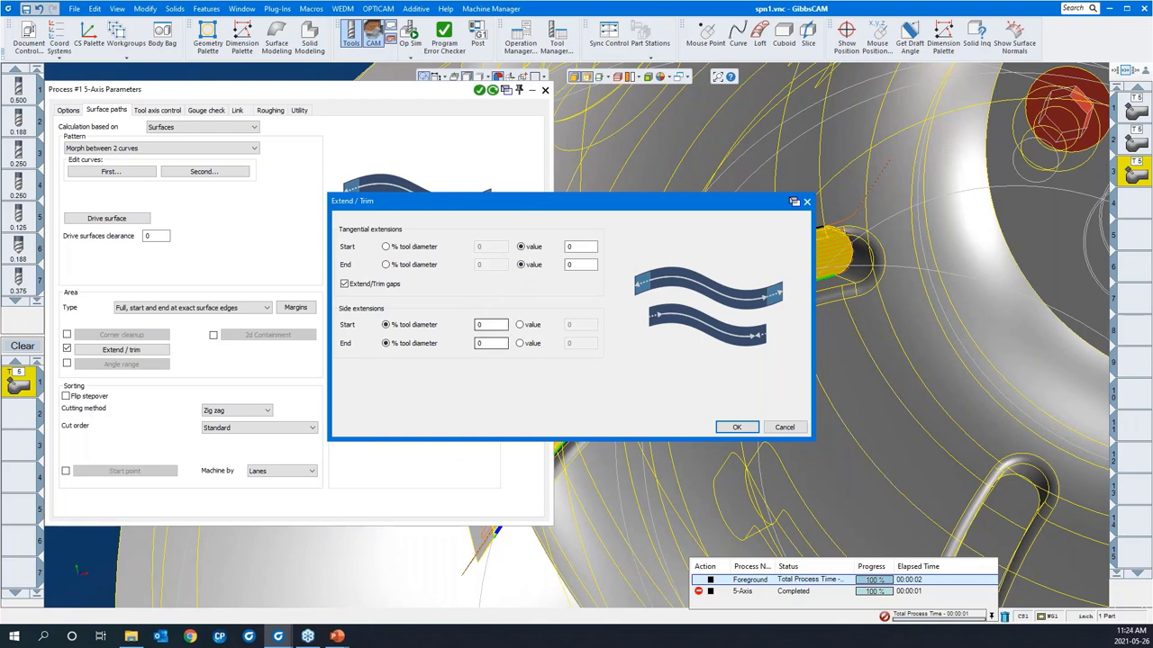
pyautogui.click(573, 247)
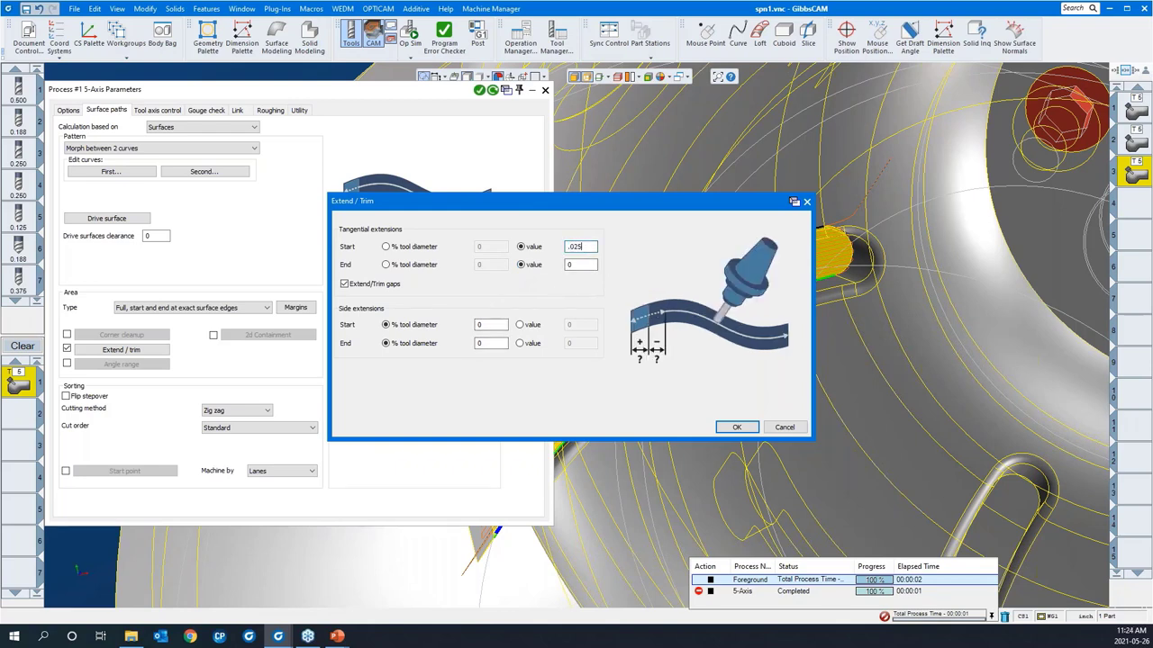
pyautogui.click(578, 264)
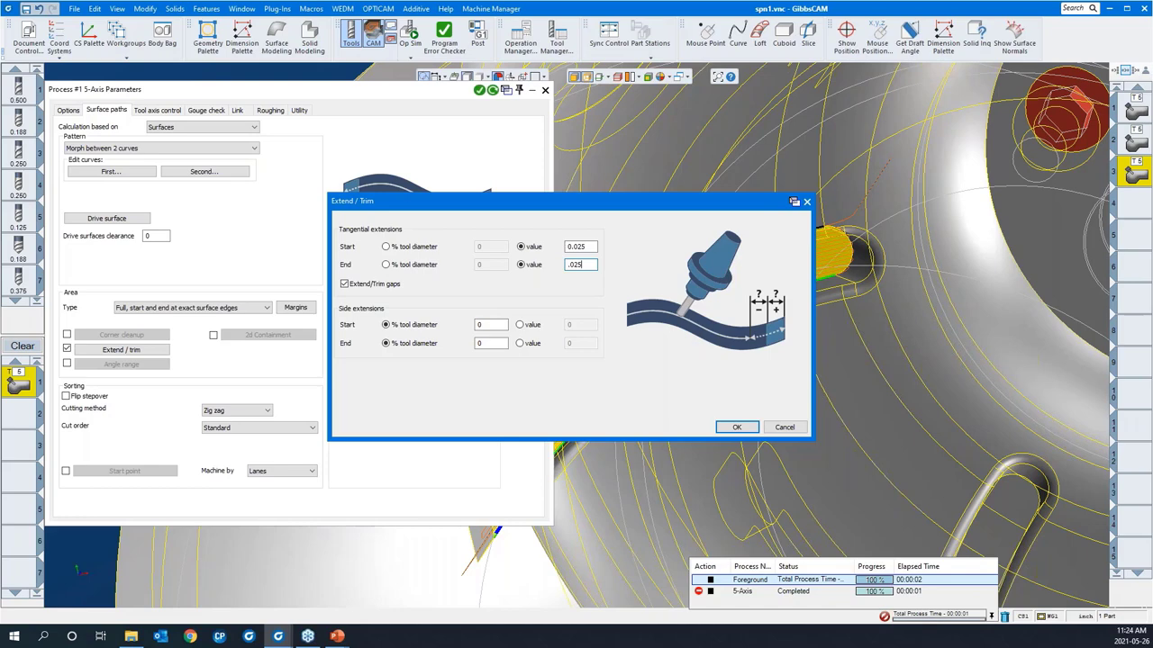
pyautogui.write('.025')
pyautogui.click(733, 426)
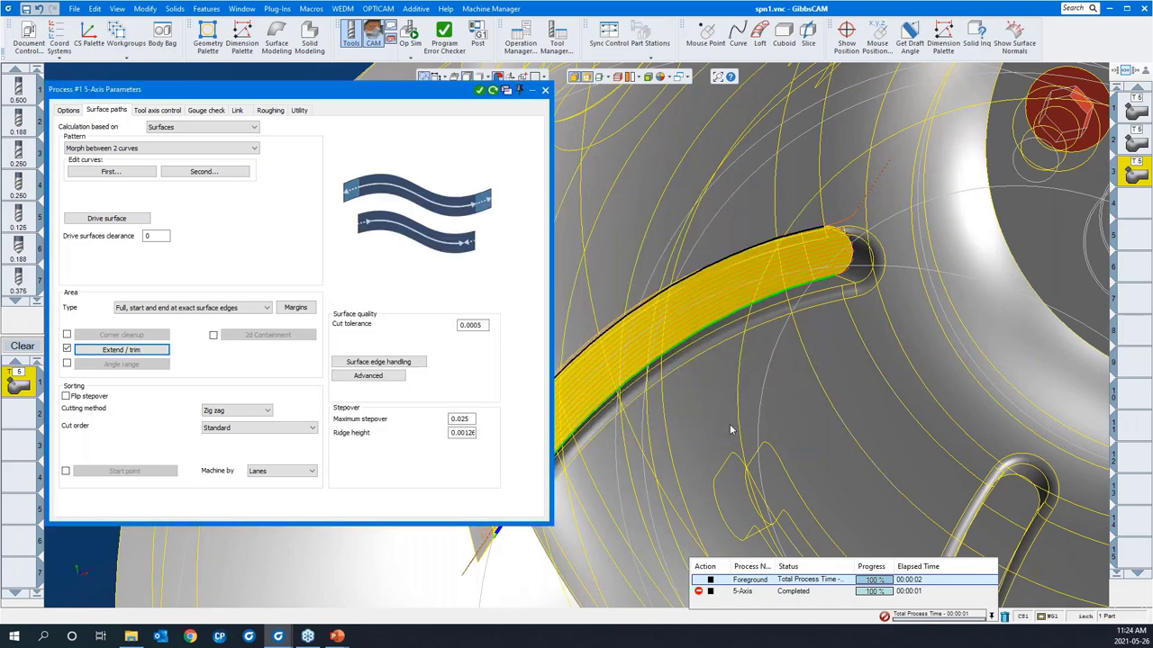
pyautogui.click(492, 91)
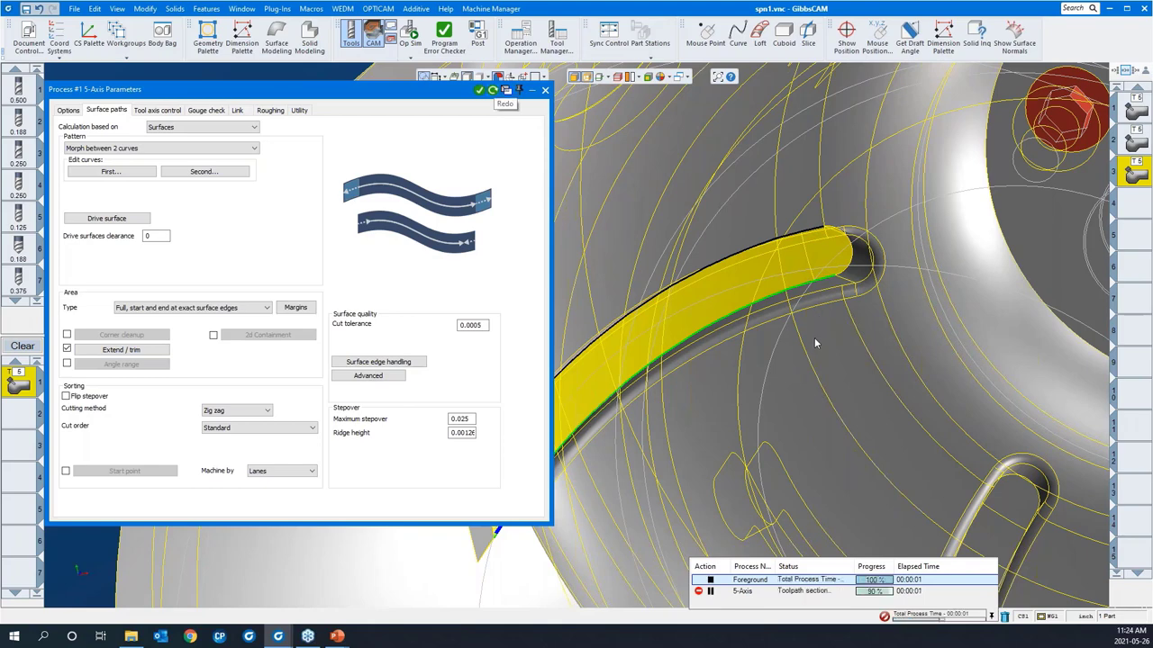
# Rotary duplicate the blade-top toolpath 7 times at a C angle of 45 degrees and recalculate the operation.
pyautogui.moveTo(887, 319); pyautogui.dragTo(886, 315)
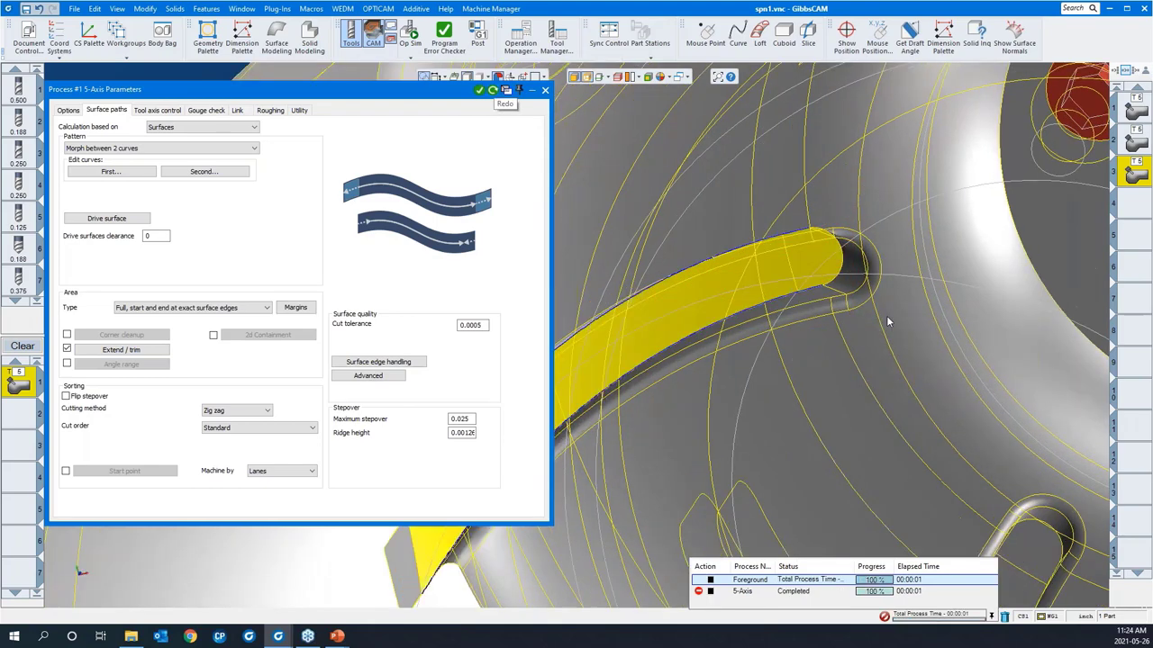
pyautogui.scroll(-3, 910, 306)
pyautogui.scroll(-2, 890, 275)
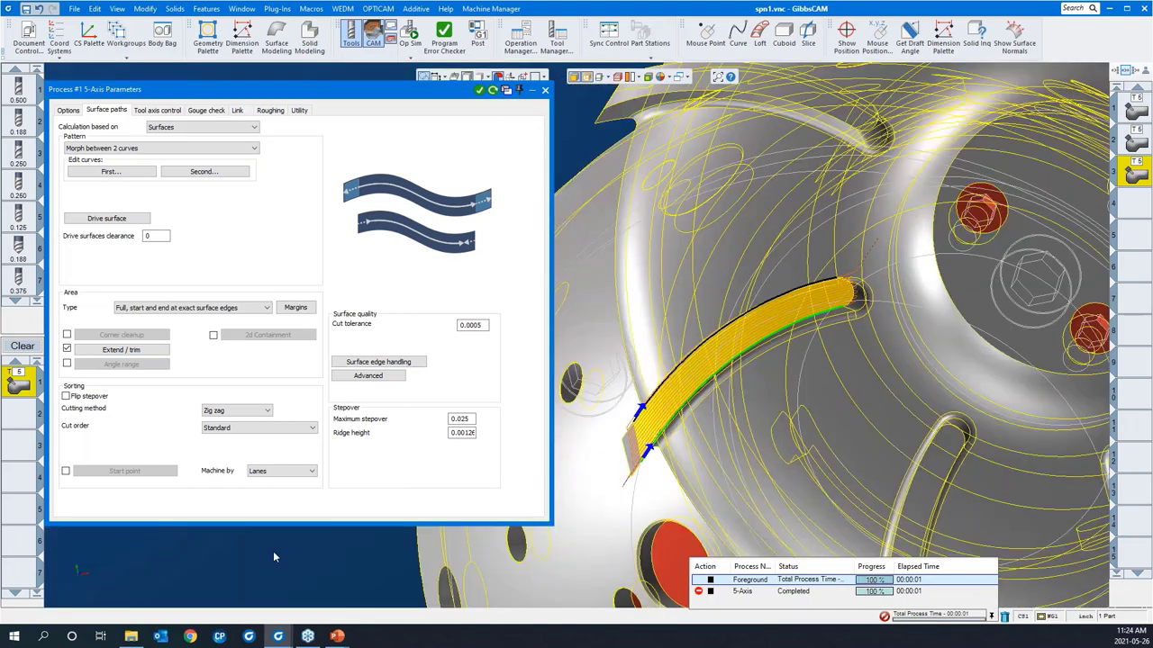
pyautogui.click(90, 598)
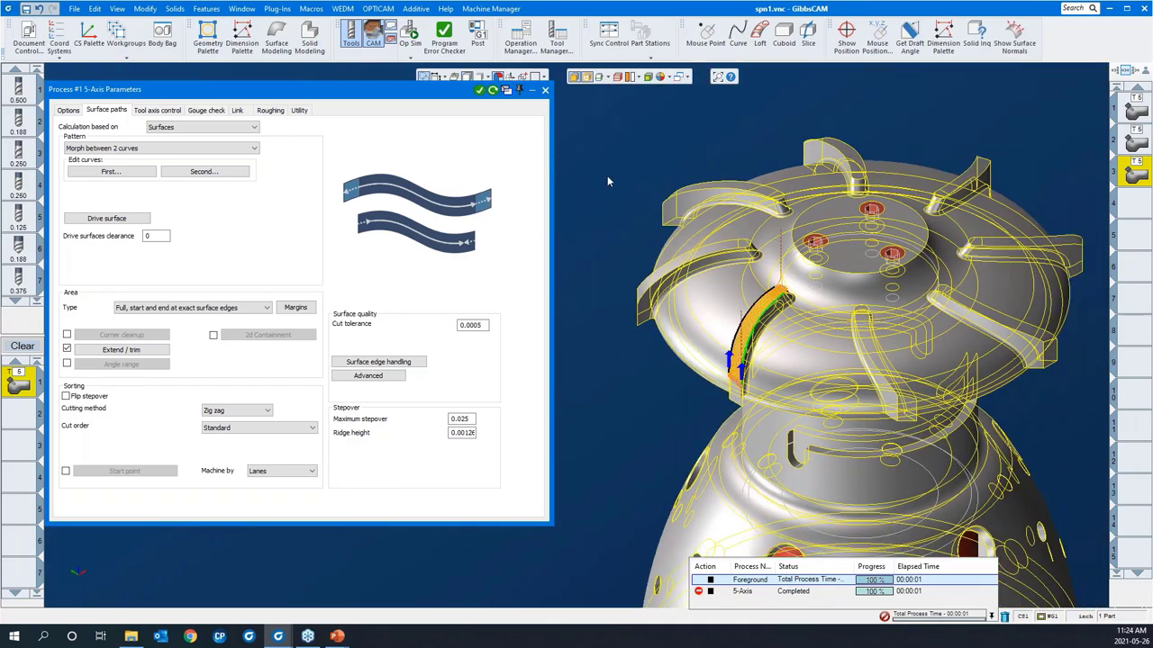
pyautogui.click(68, 111)
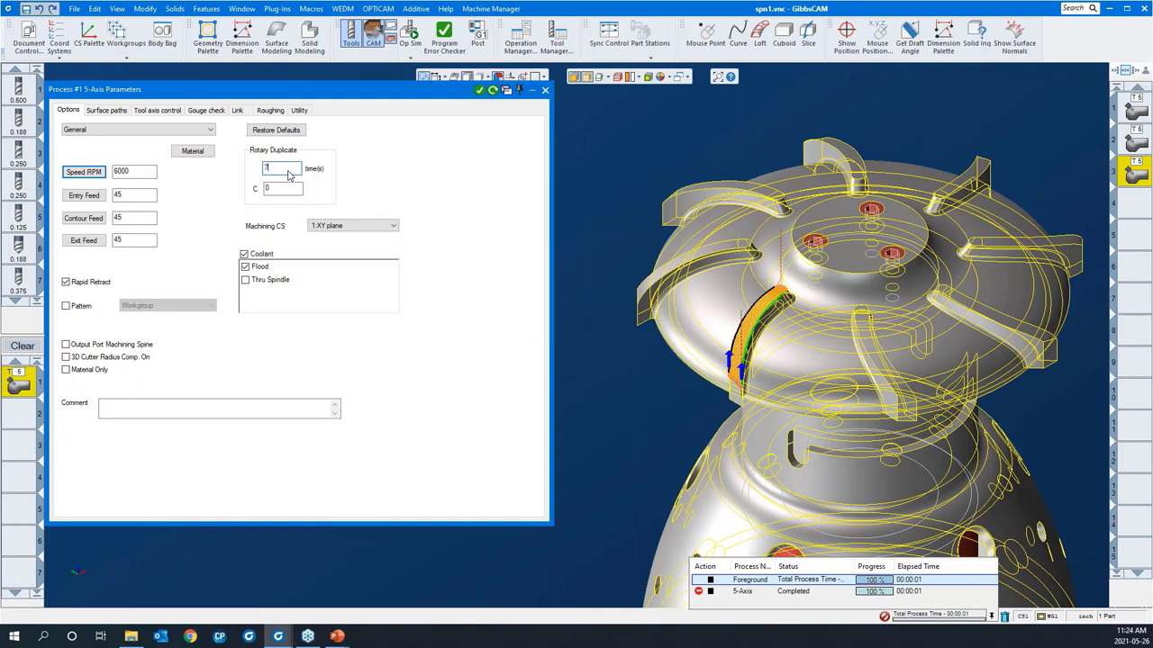
pyautogui.click(284, 190)
pyautogui.write('45')
pyautogui.click(493, 91)
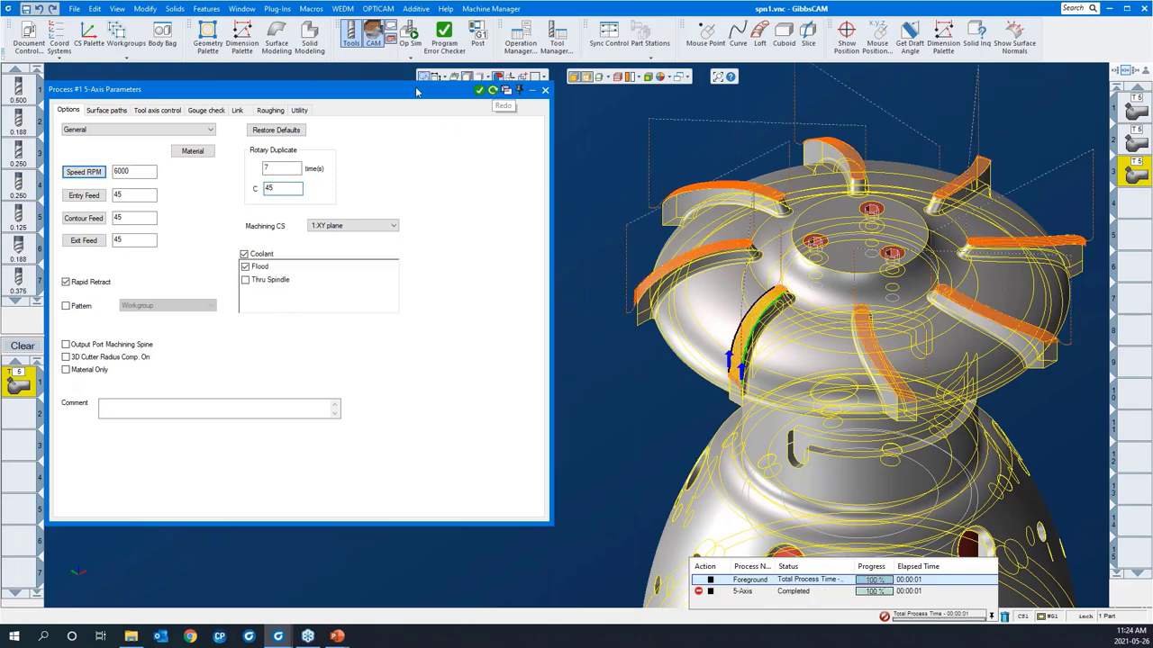
# Simulate the blade-top operation from the start at maximum speed, watch it cut the blades and close the simulation.
pyautogui.click(506, 90)
pyautogui.scroll(-2, 284, 300)
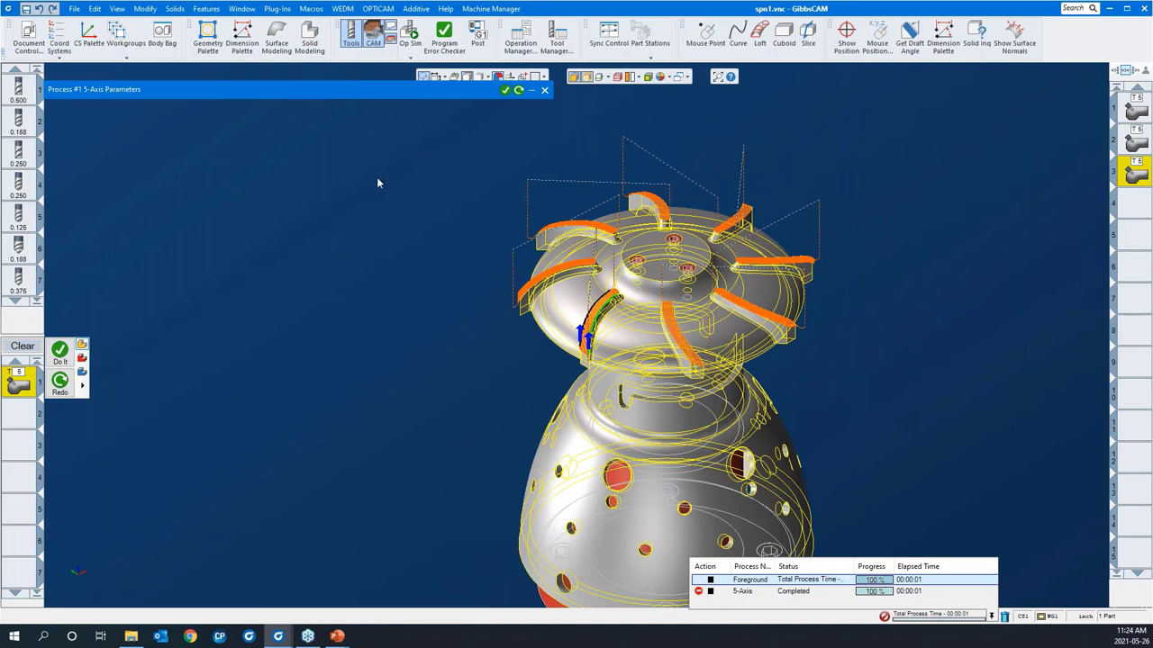
pyautogui.click(410, 40)
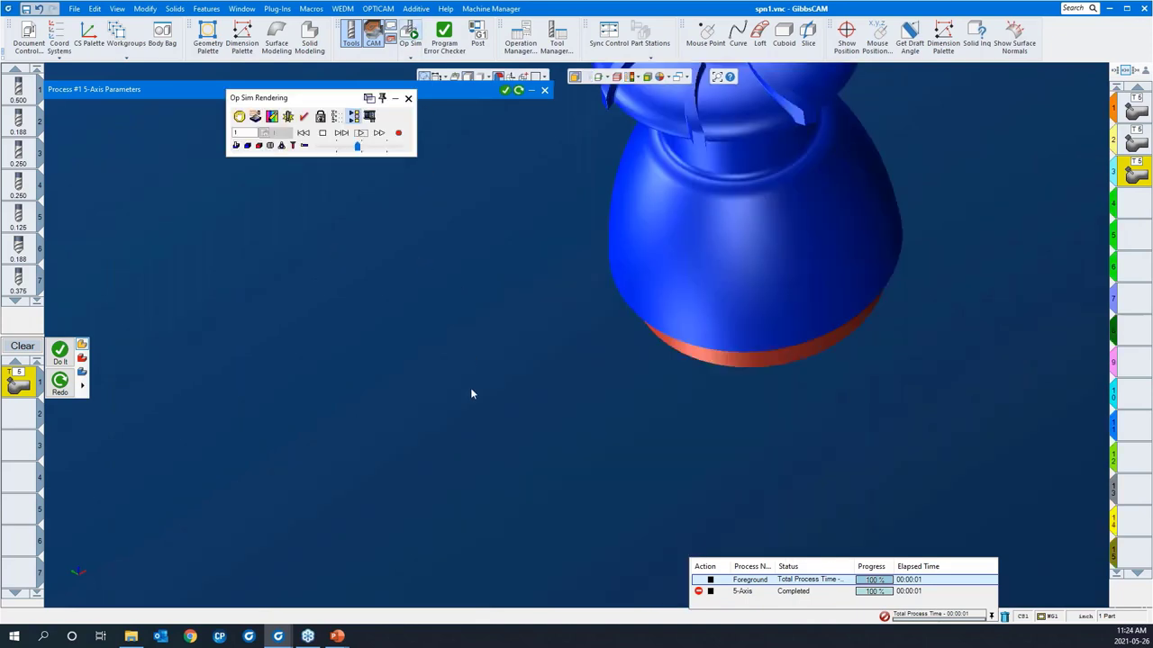
pyautogui.moveTo(543, 311); pyautogui.dragTo(224, 486, button='middle')
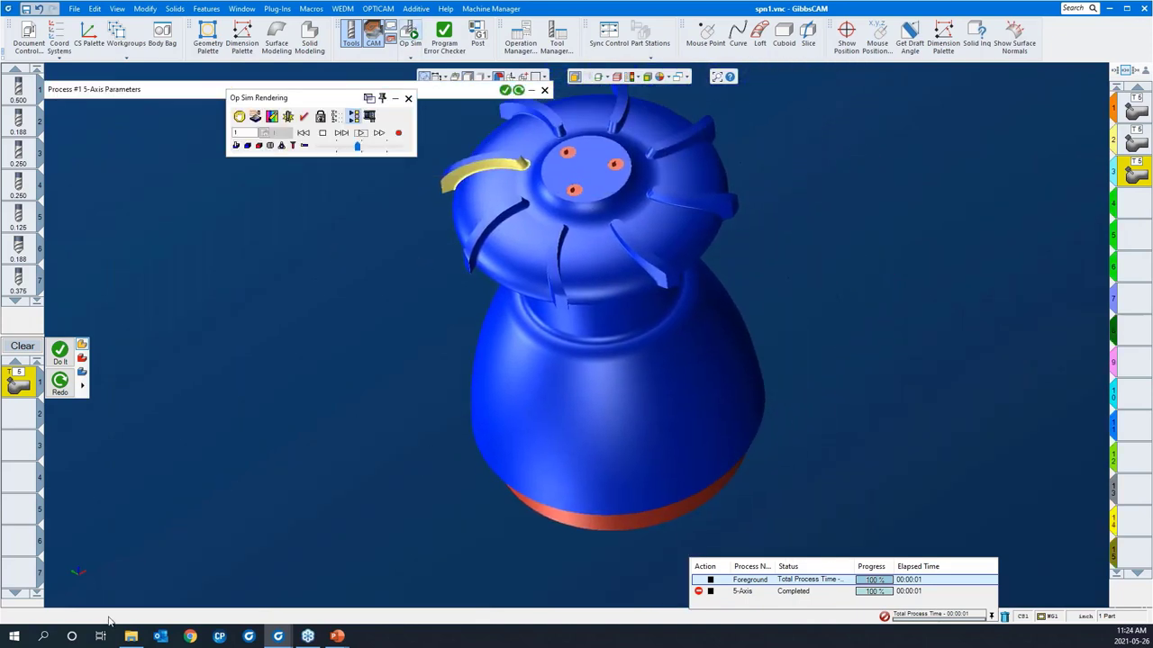
pyautogui.moveTo(90, 596)
pyautogui.click(304, 132)
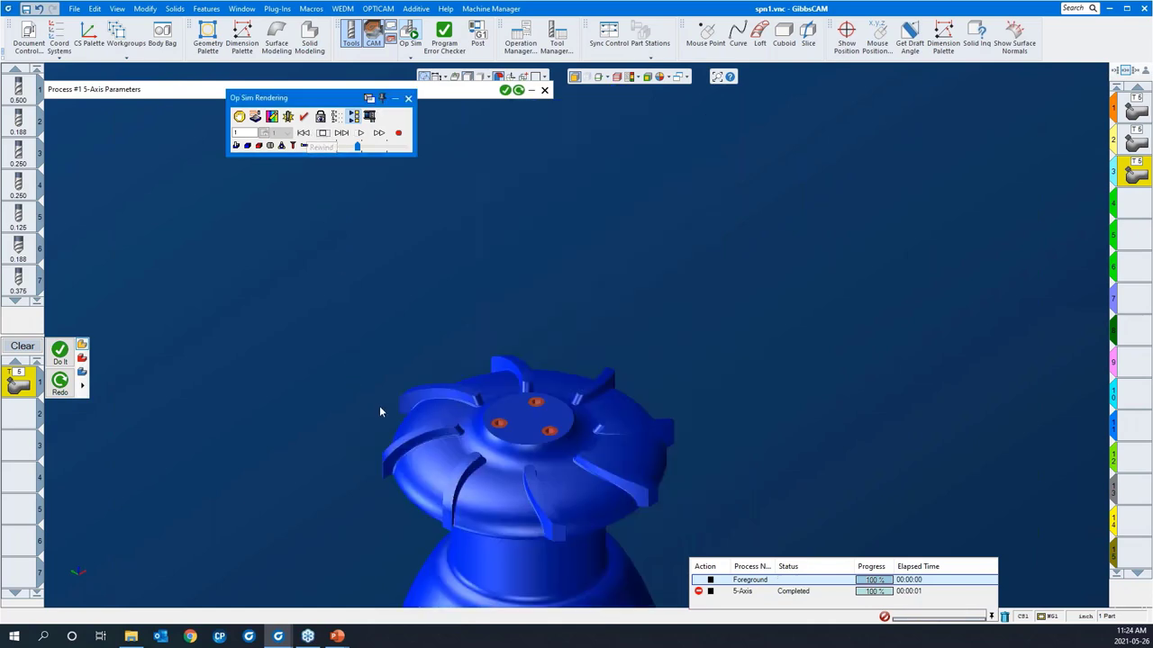
pyautogui.click(361, 133)
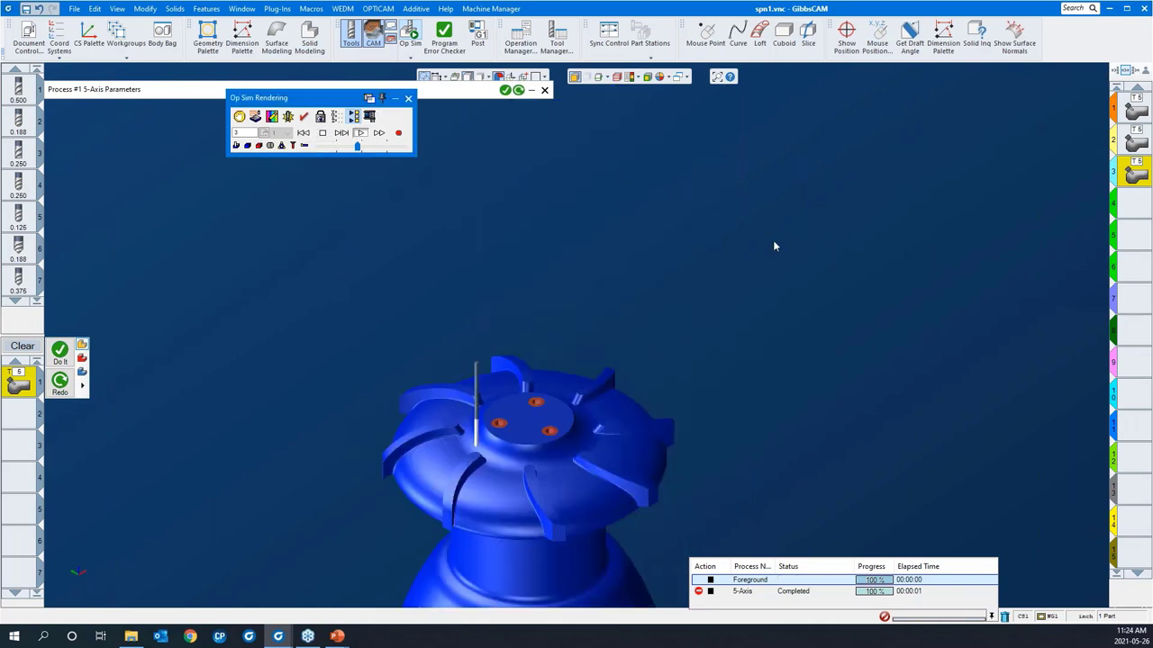
pyautogui.click(382, 148)
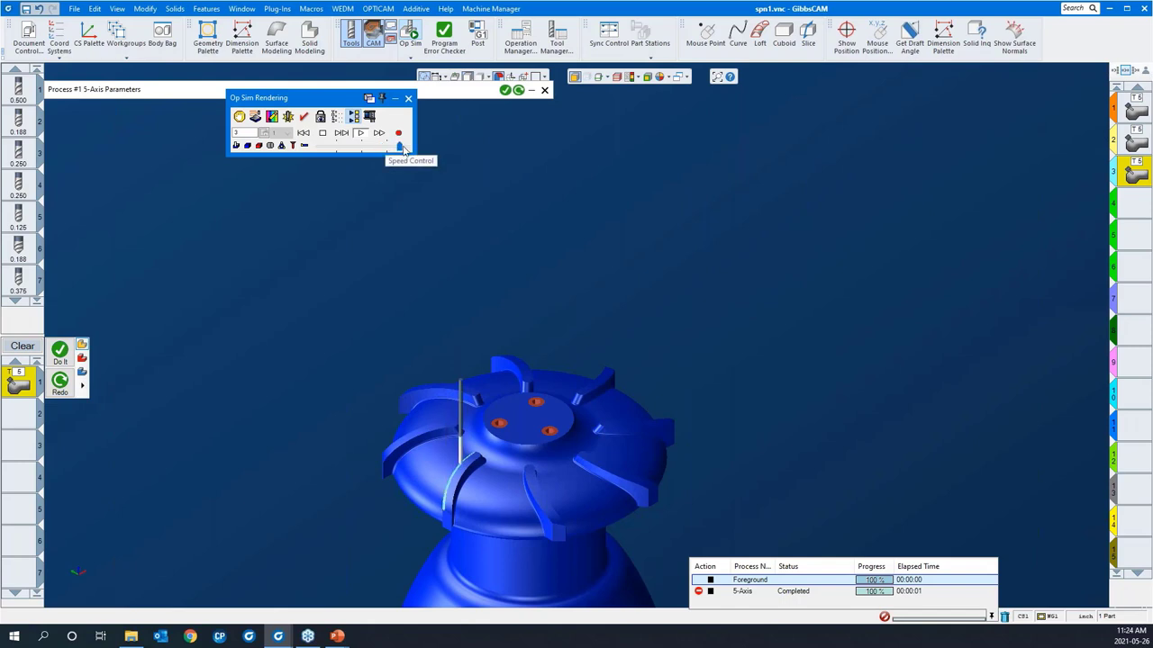
pyautogui.click(396, 148)
pyautogui.scroll(-3, 656, 193)
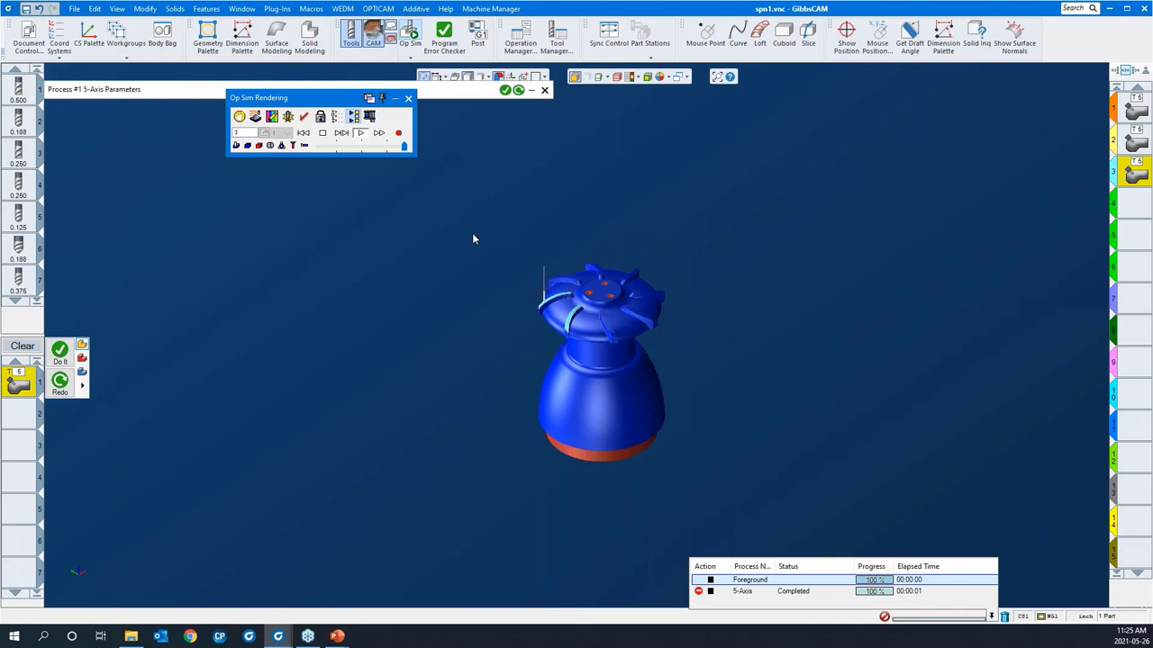
pyautogui.scroll(3, 617, 320)
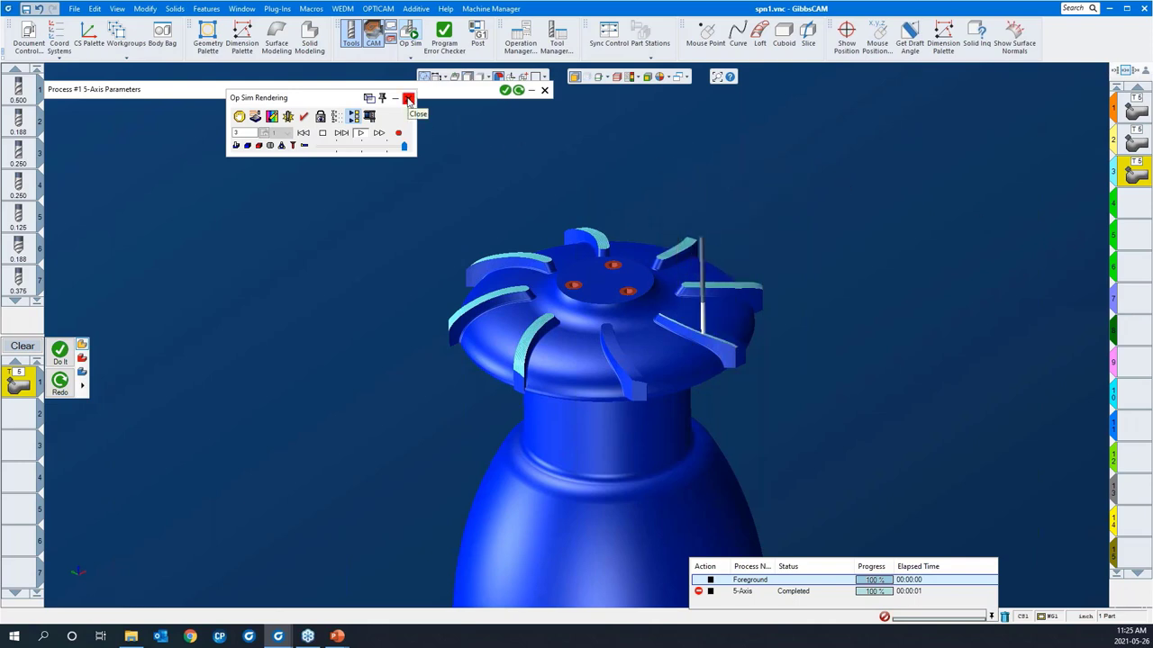
pyautogui.click(408, 98)
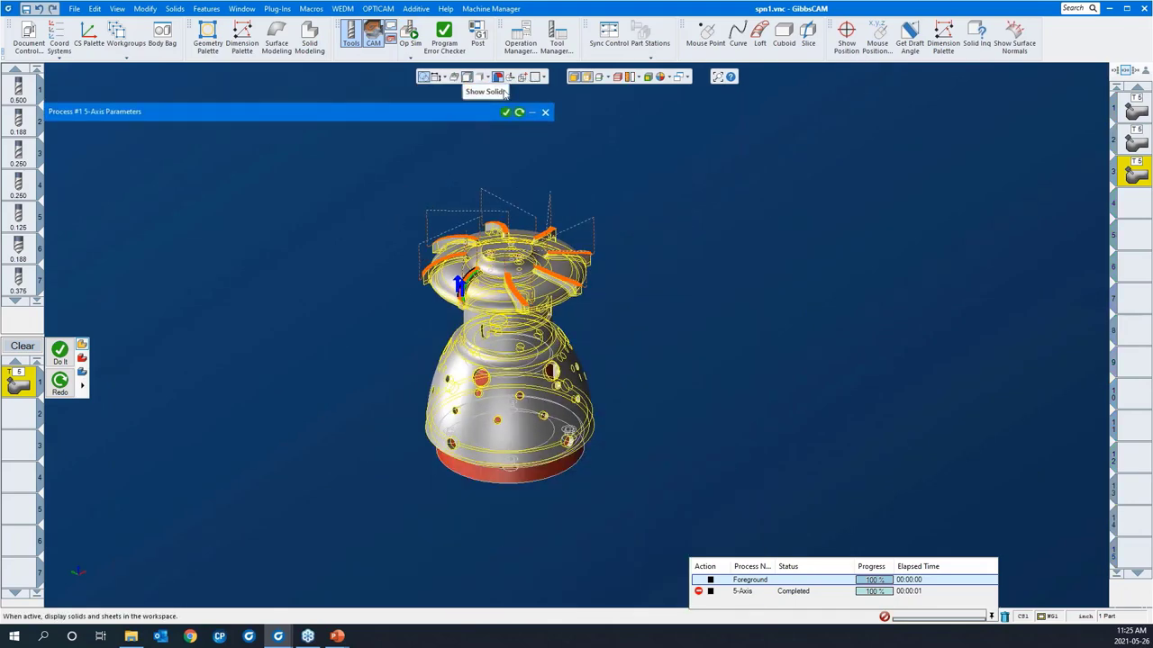
# Hide the solid's edge lines and select the empty fourth operation slot.
pyautogui.click(585, 78)
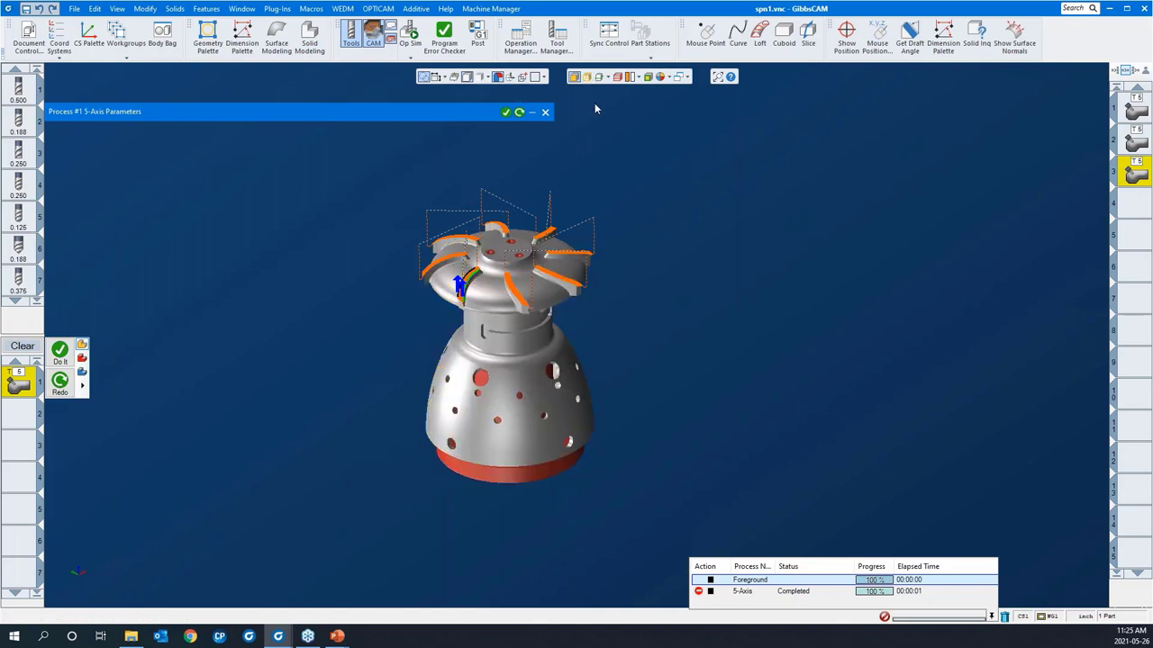
pyautogui.click(1138, 204)
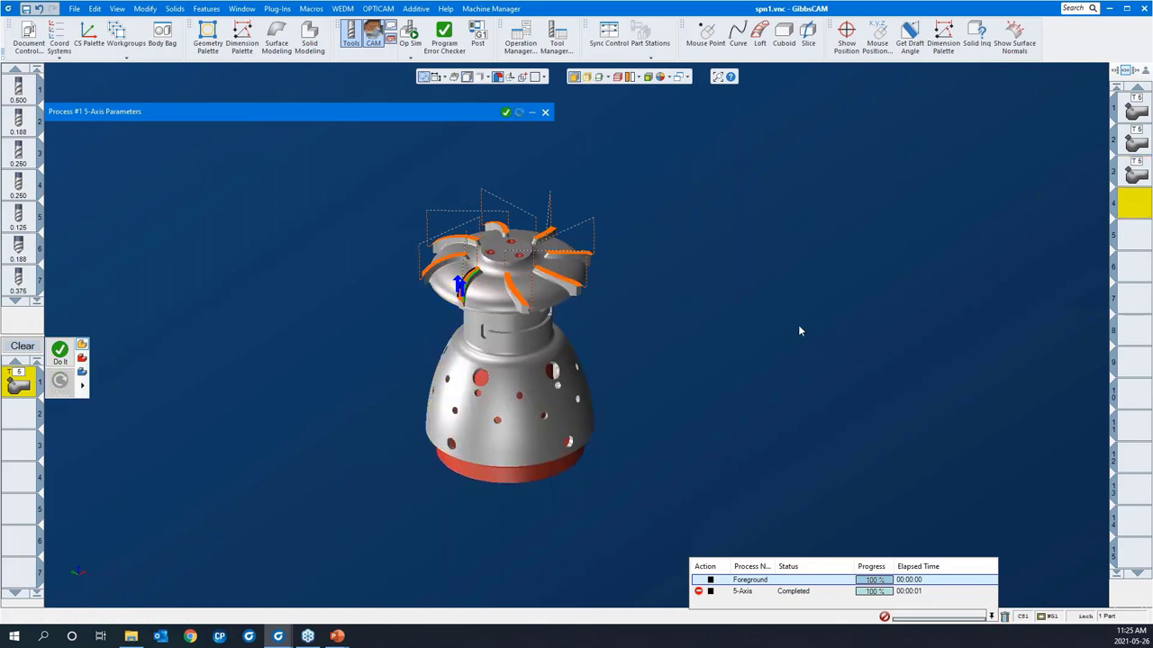
# Review the general options of the current 5-axis process, including its rotary duplicate settings, and close its parameters.
pyautogui.scroll(-1, 548, 329)
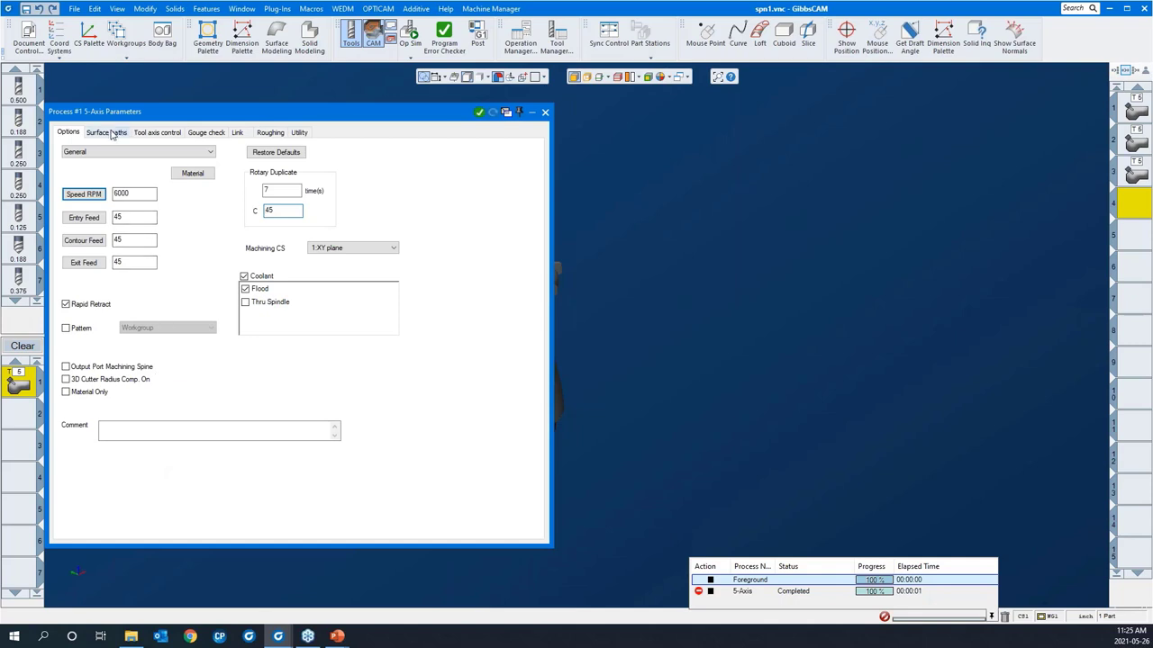
pyautogui.moveTo(169, 119); pyautogui.dragTo(346, 128)
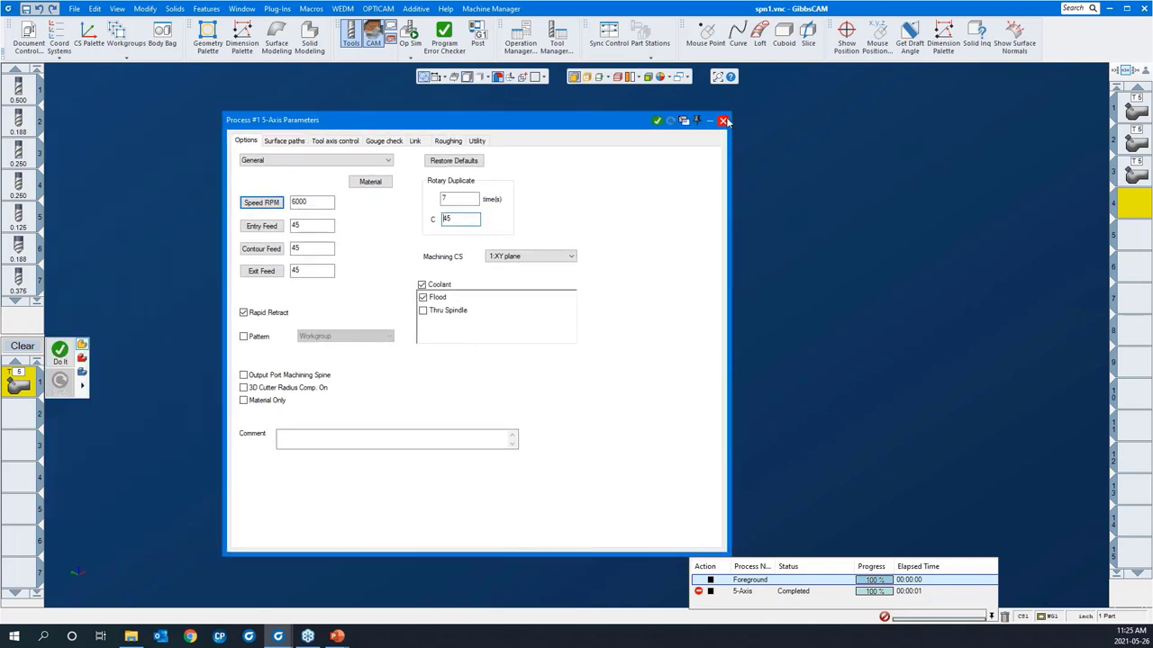
pyautogui.click(723, 121)
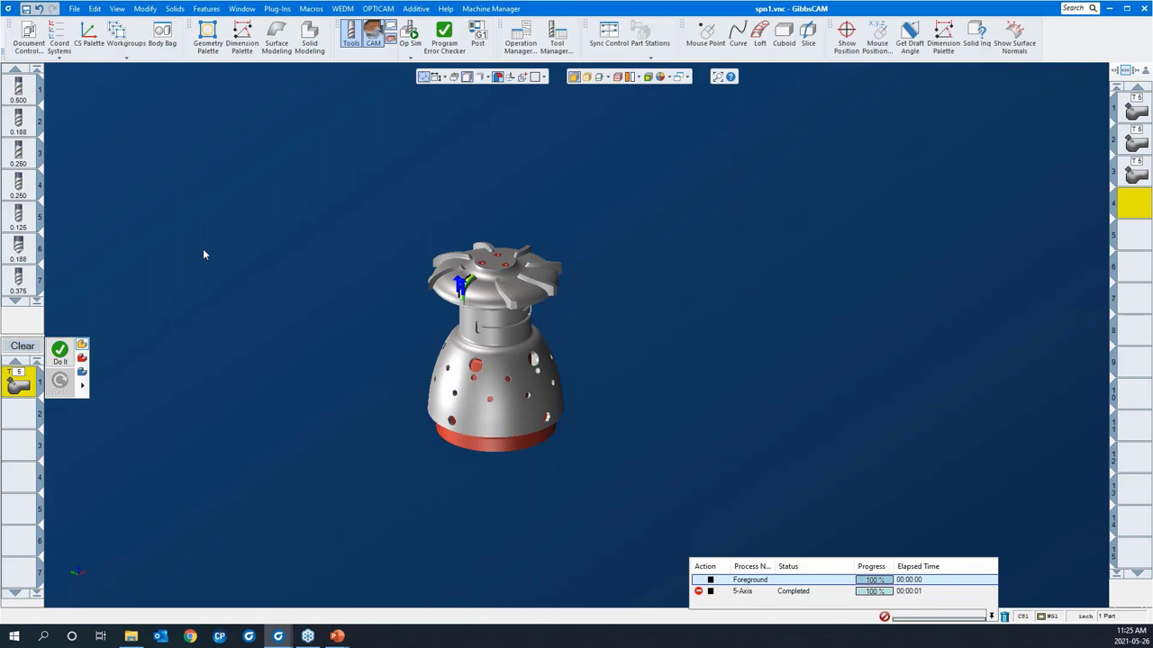
pyautogui.rightClick(16, 389)
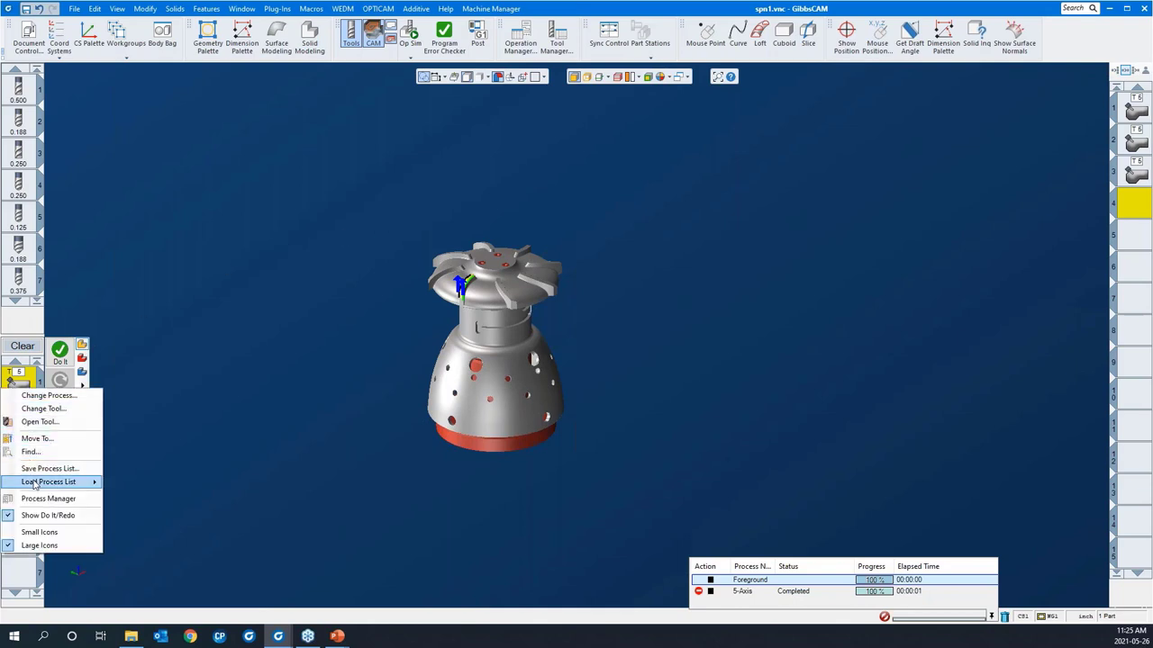
pyautogui.moveTo(54, 482)
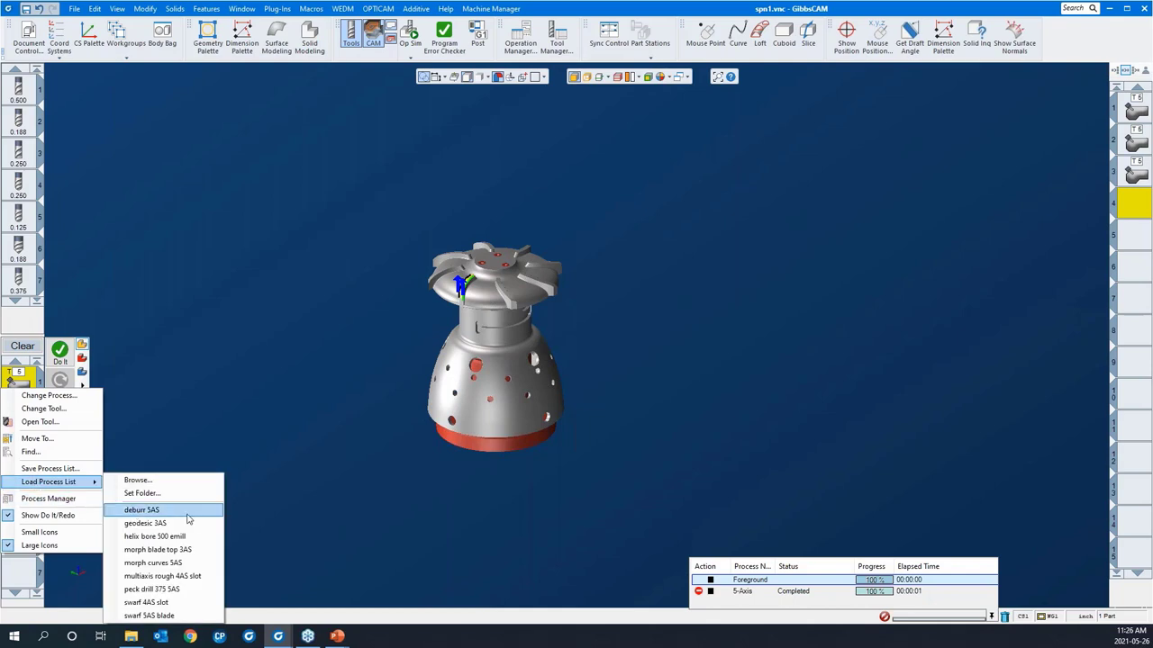
pyautogui.click(272, 407)
# Examine the floor and shape of the slot cut around the part's cylindrical neck from several angles.
pyautogui.moveTo(360, 185); pyautogui.dragTo(603, 440)
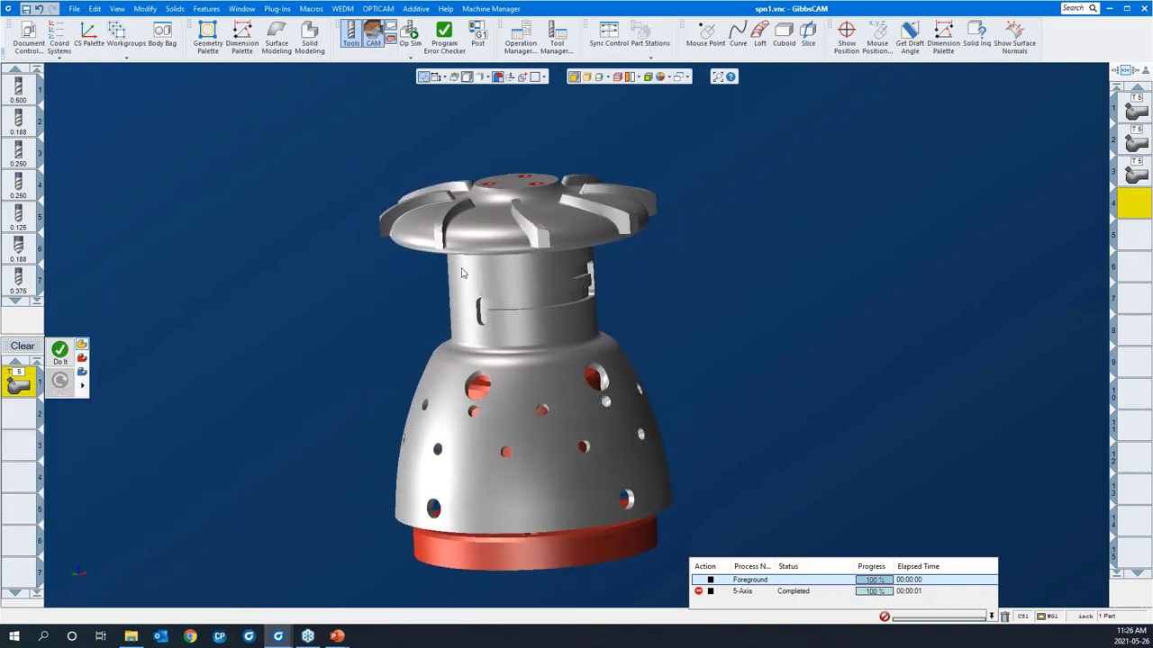
pyautogui.moveTo(291, 134); pyautogui.dragTo(764, 438)
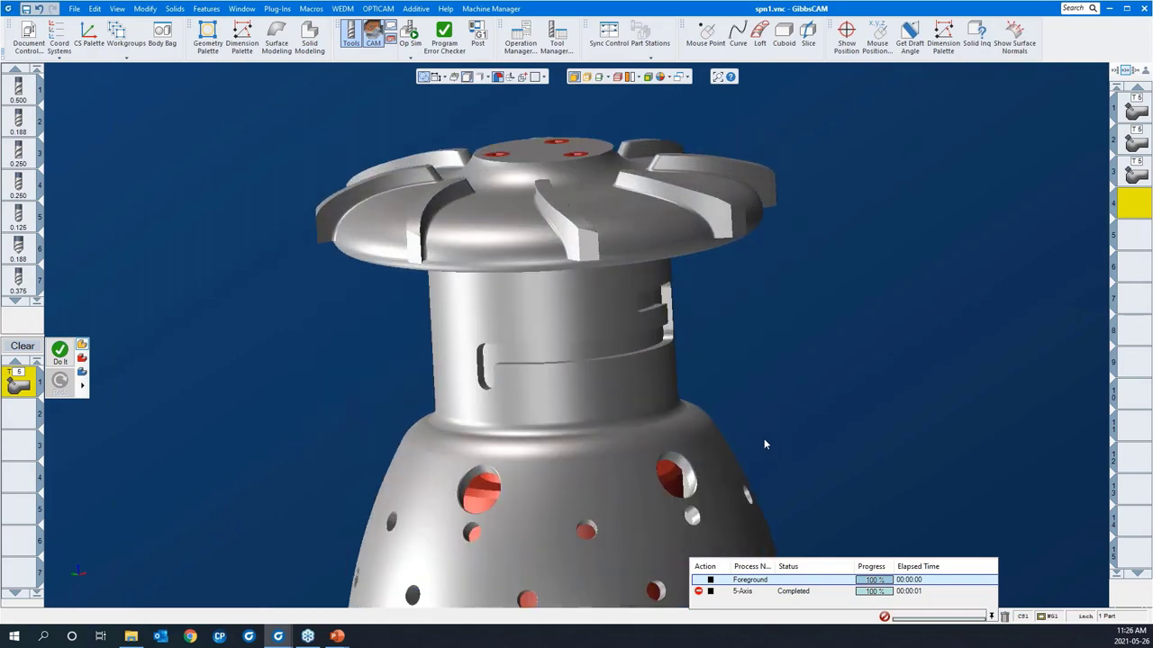
pyautogui.click(622, 345)
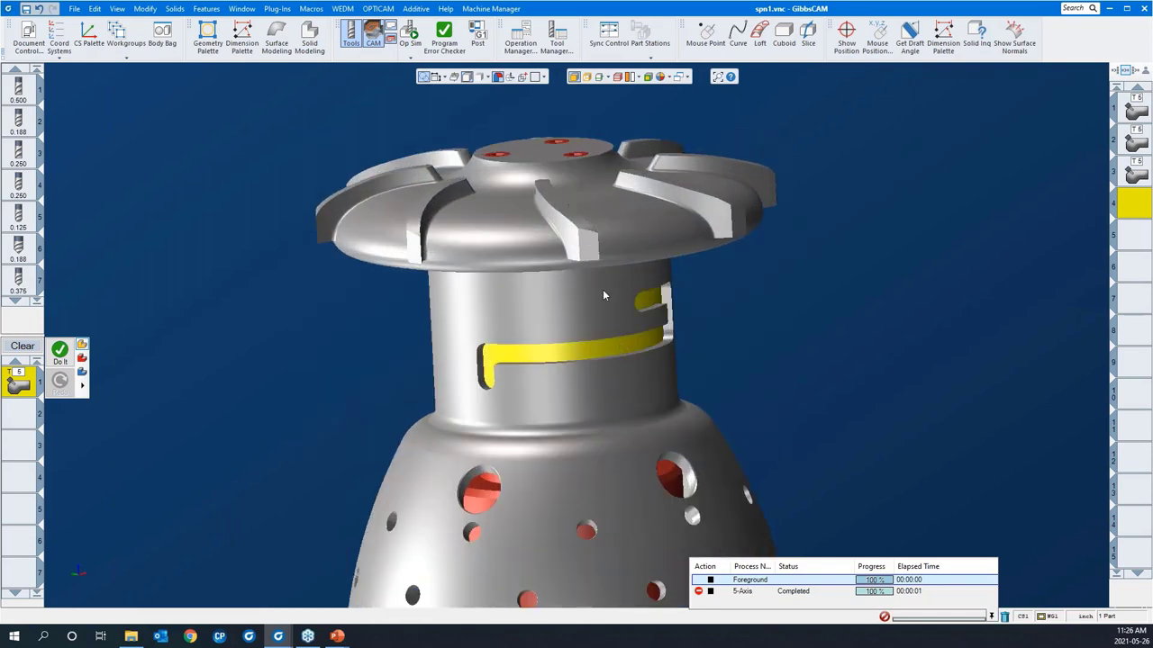
pyautogui.moveTo(603, 295); pyautogui.dragTo(540, 378, button='middle')
pyautogui.scroll(-2, 502, 236)
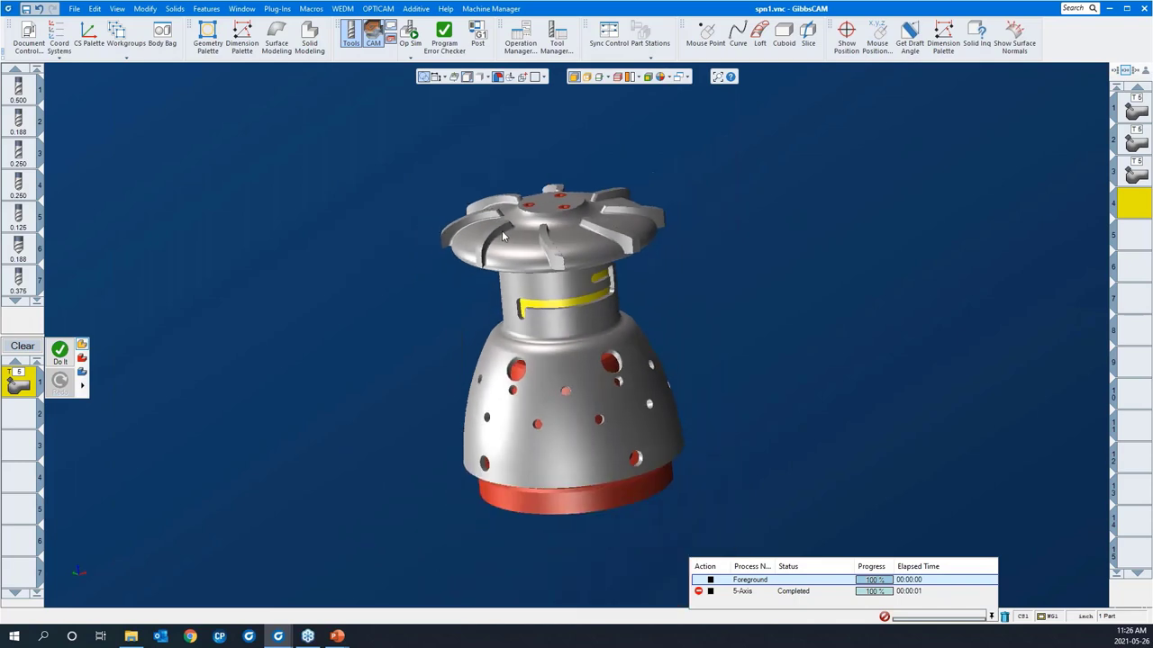
pyautogui.moveTo(503, 236); pyautogui.dragTo(648, 216, button='middle')
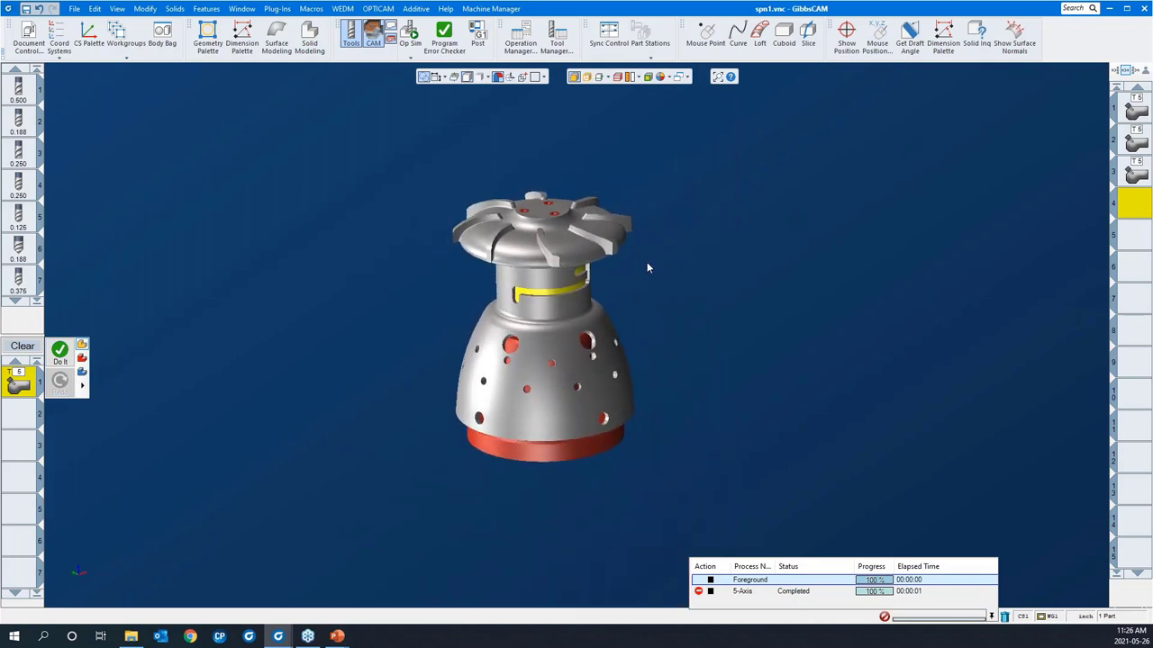
pyautogui.moveTo(605, 157); pyautogui.dragTo(662, 330, button='middle')
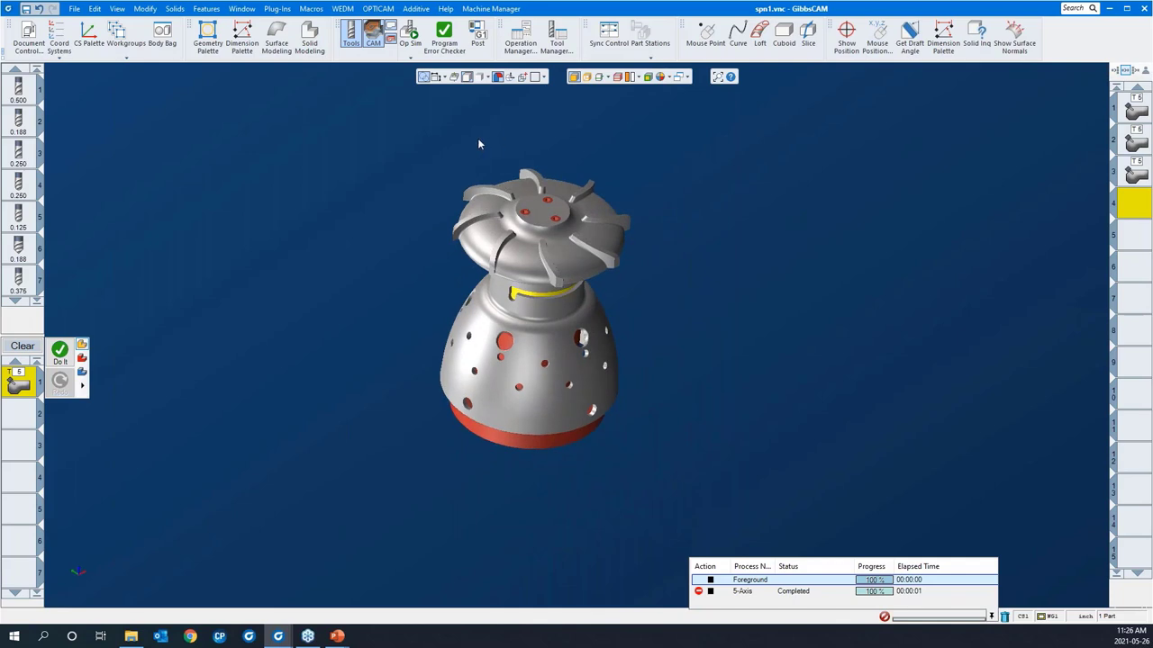
pyautogui.moveTo(477, 139); pyautogui.dragTo(568, 427, button='middle')
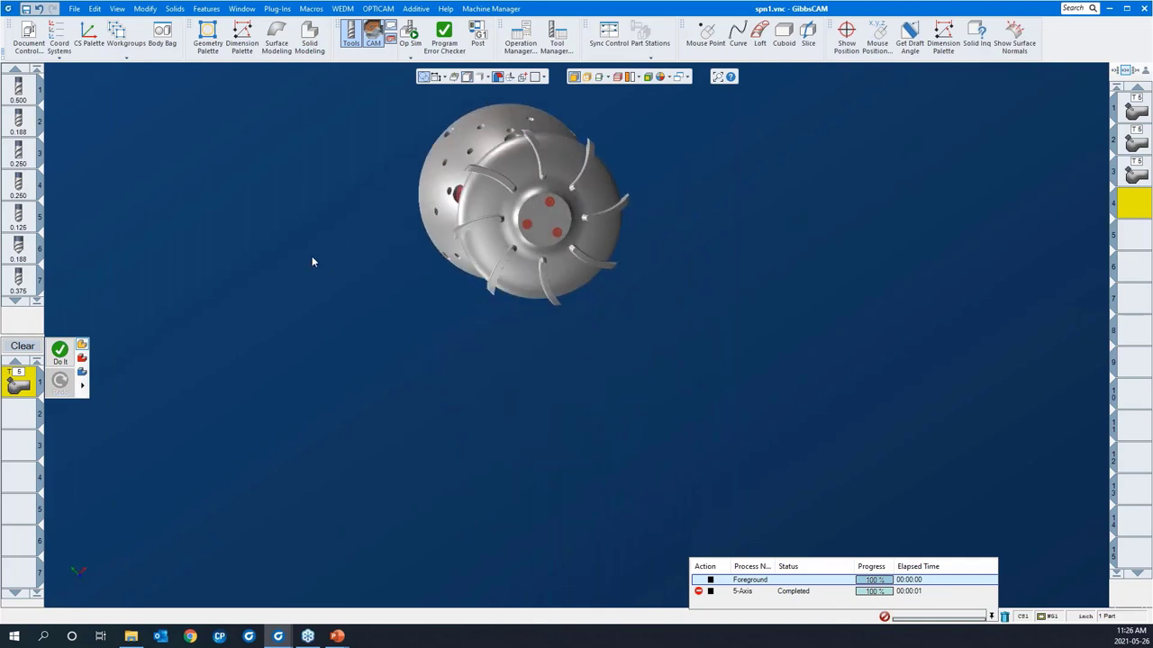
pyautogui.moveTo(312, 261); pyautogui.dragTo(792, 355, button='middle')
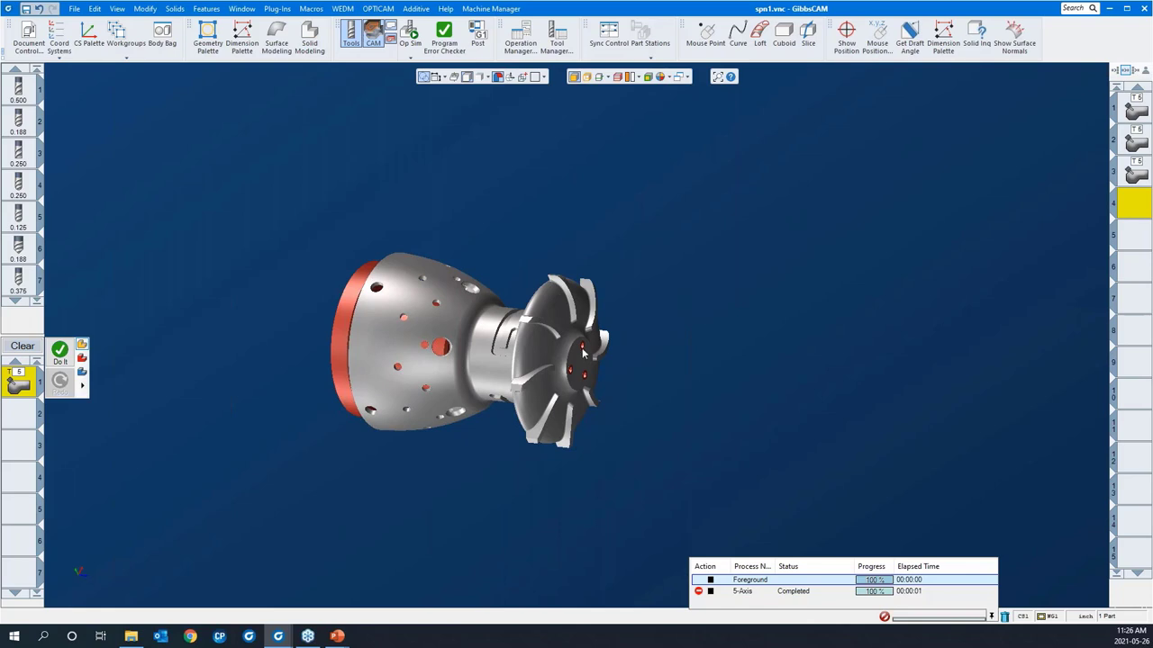
pyautogui.click(497, 352)
pyautogui.moveTo(399, 237); pyautogui.dragTo(669, 411)
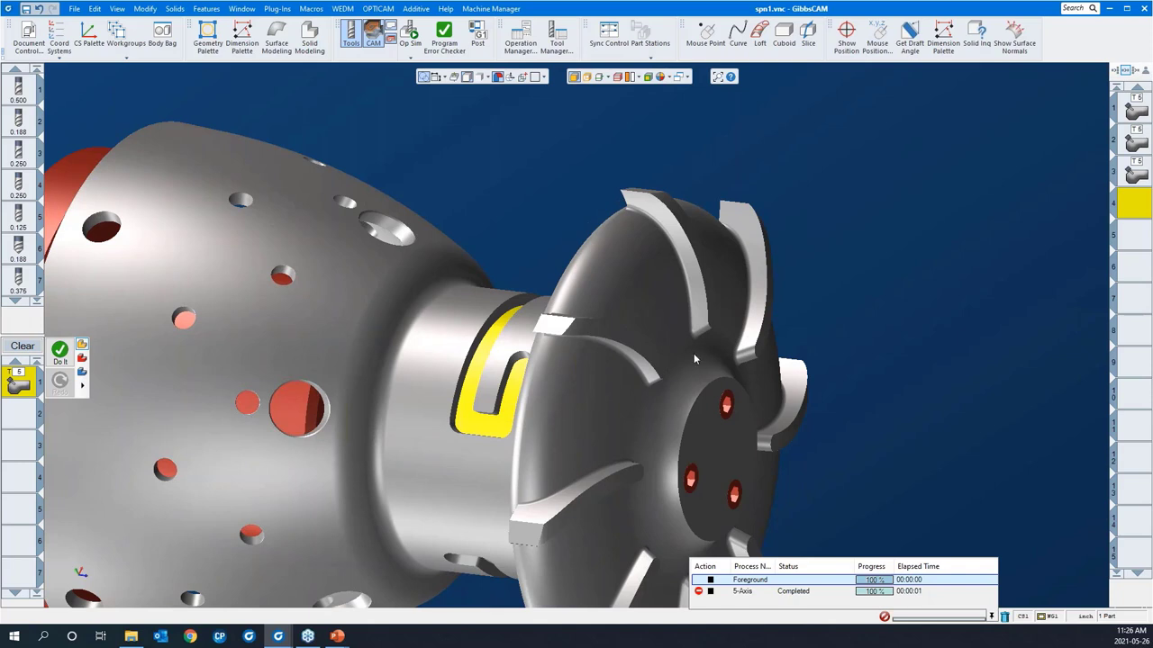
pyautogui.scroll(-2, 630, 351)
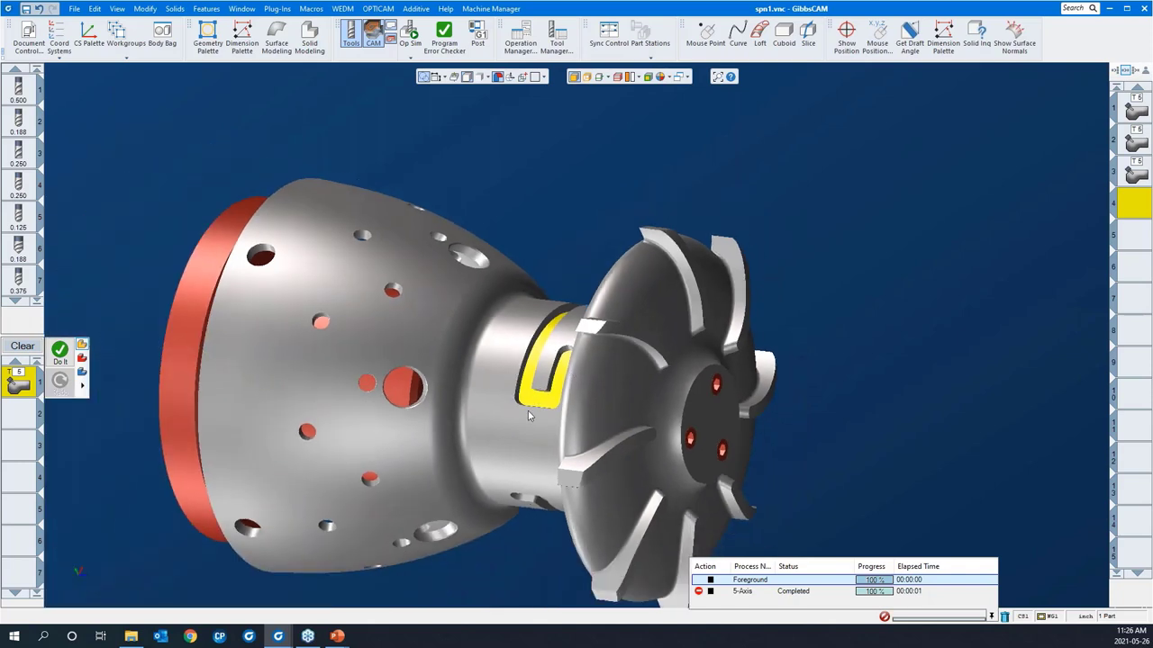
pyautogui.scroll(-1, 547, 354)
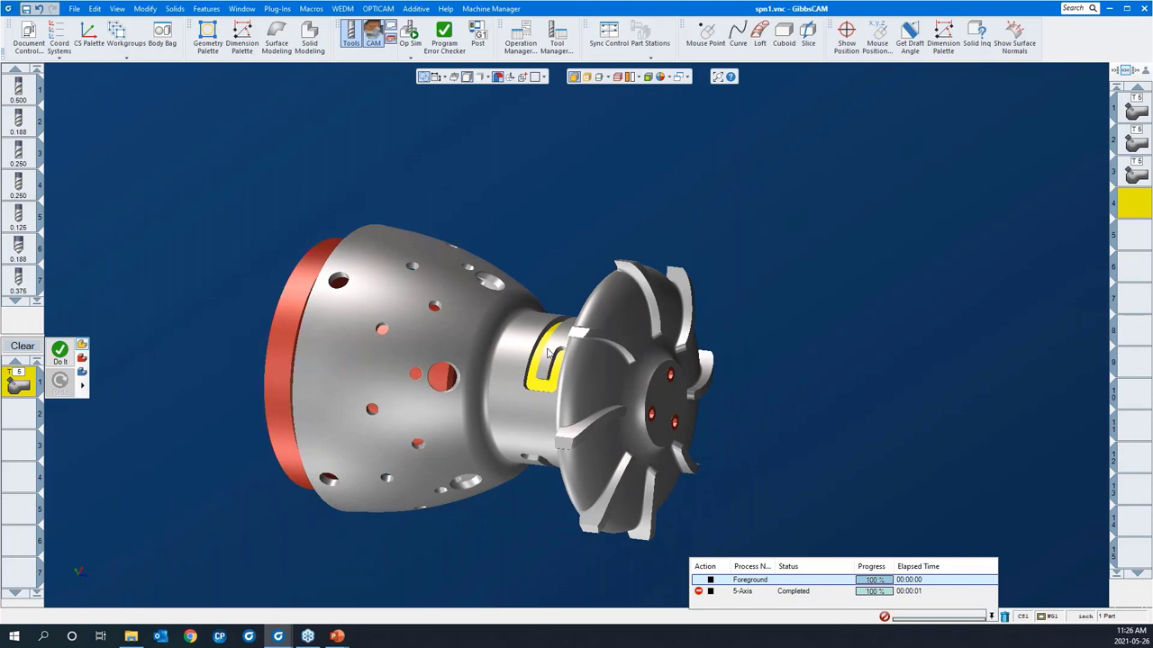
pyautogui.moveTo(547, 354); pyautogui.dragTo(567, 270, button='middle')
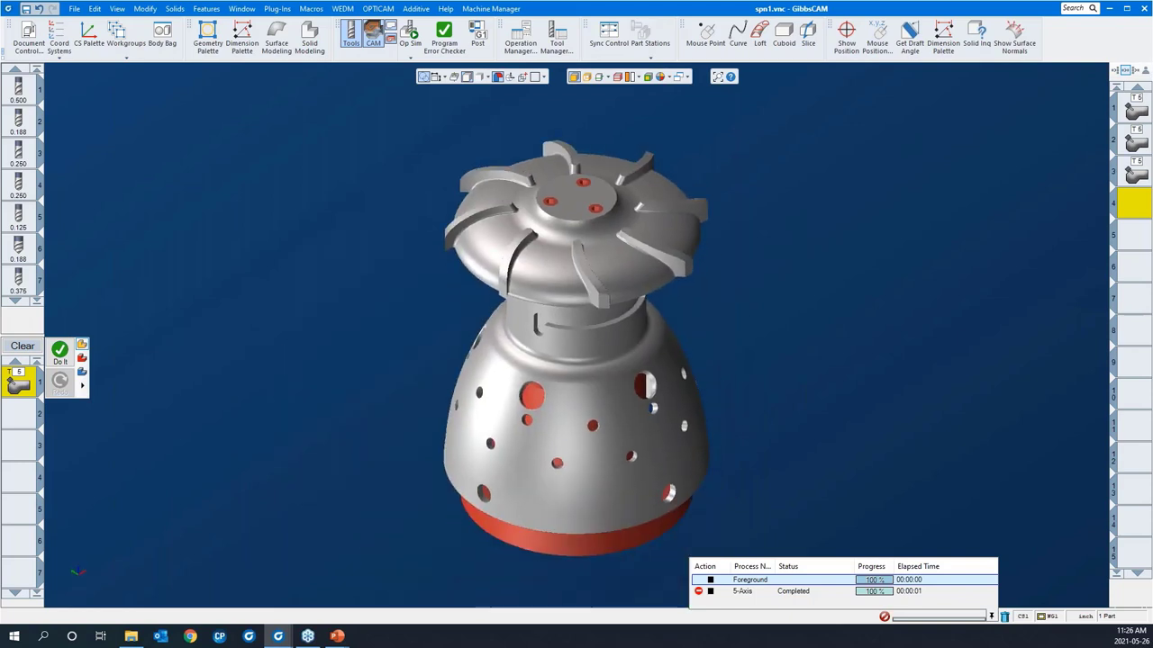
# Load the saved process list "multiaxis rough 4AS slot" in place of the current process.
pyautogui.moveTo(598, 314); pyautogui.dragTo(574, 171, button='middle')
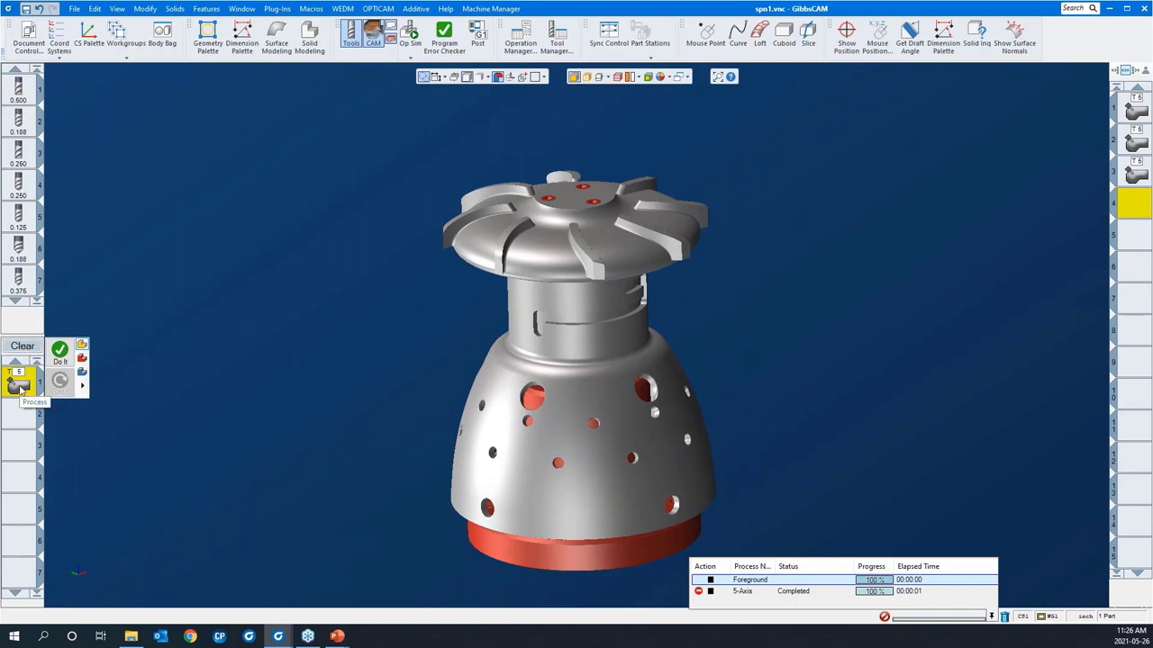
pyautogui.rightClick(19, 385)
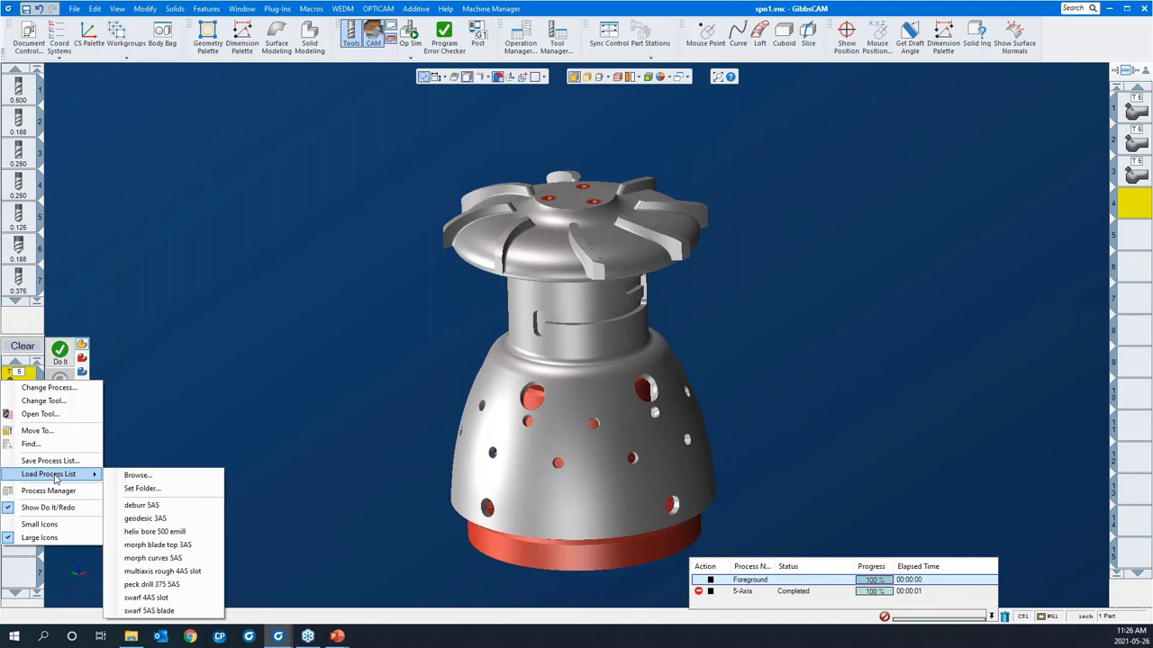
pyautogui.click(171, 572)
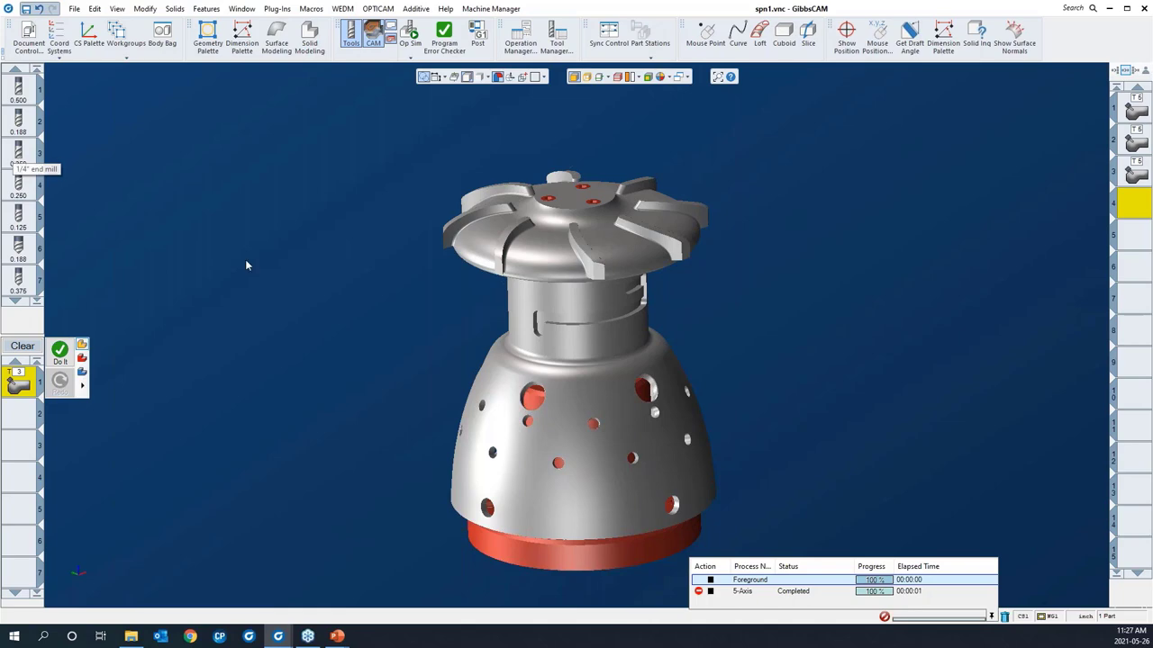
# Measure the wall-to-wall thickness of the neck slot by picking its side wall.
pyautogui.scroll(10, 663, 388)
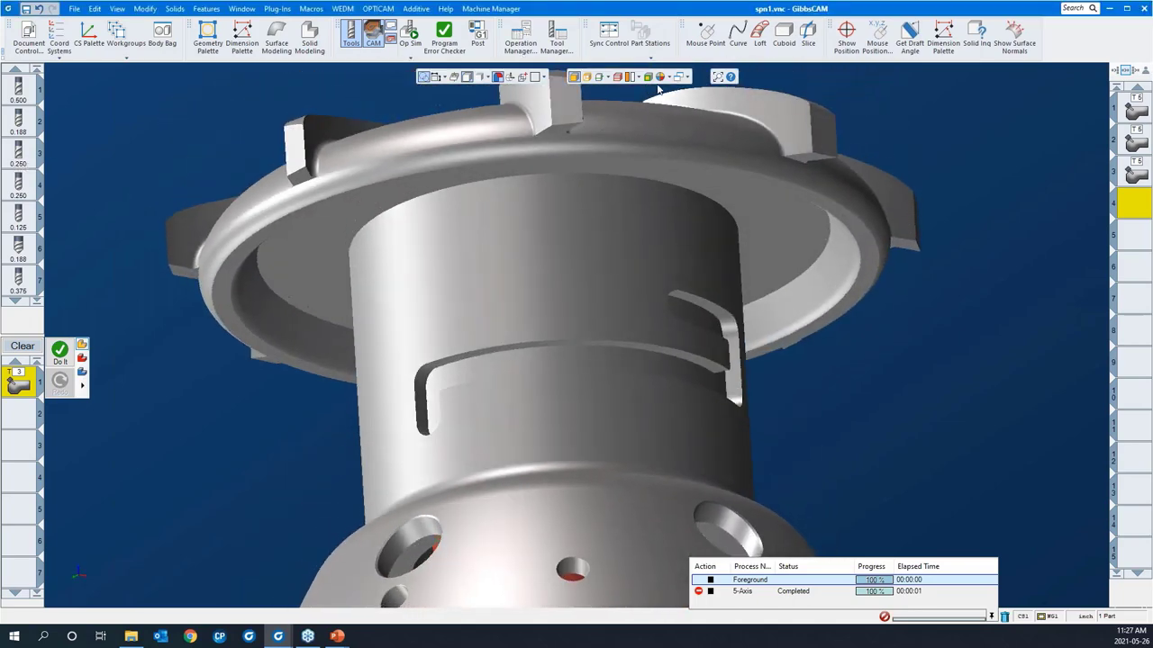
pyautogui.click(844, 44)
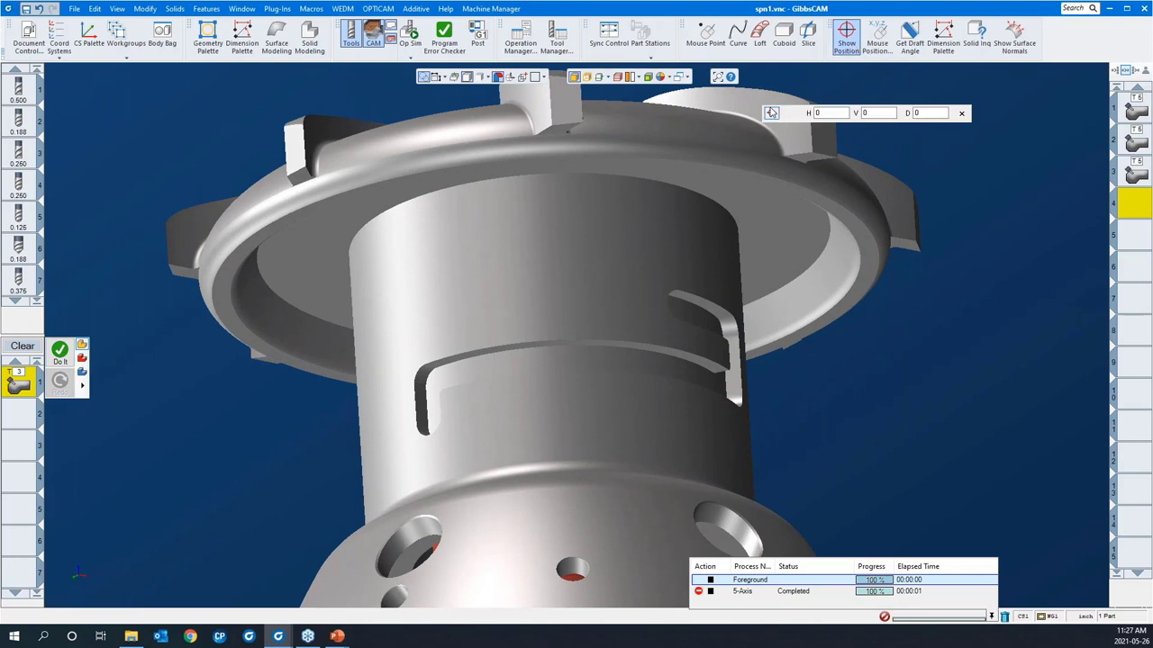
pyautogui.click(771, 115)
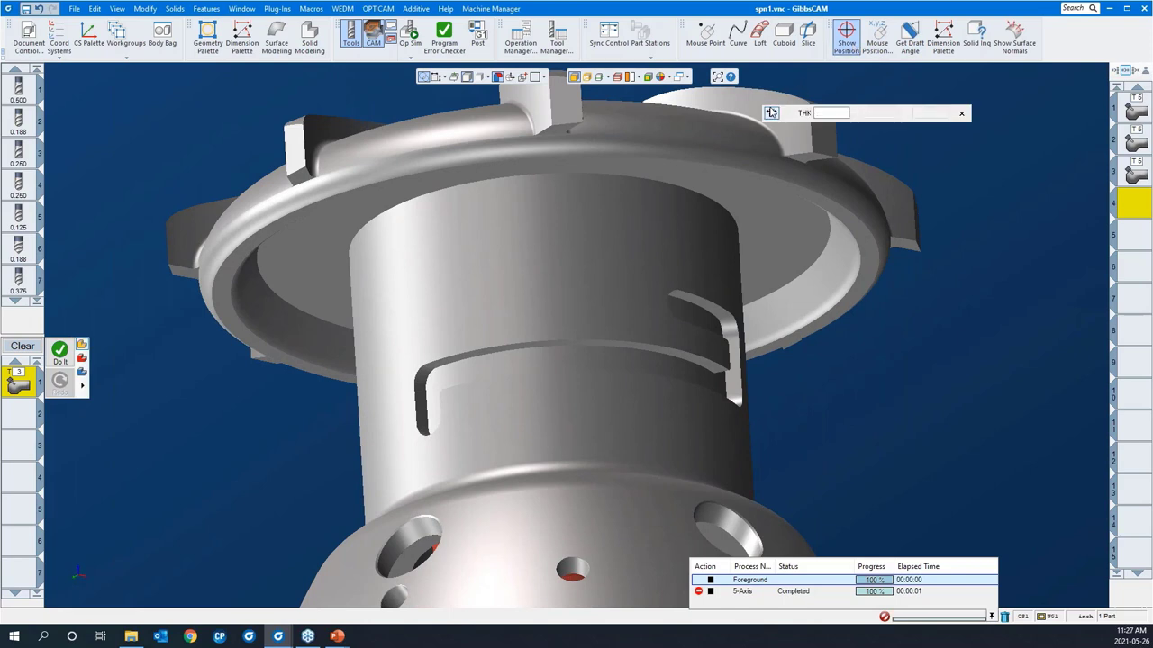
pyautogui.click(685, 360)
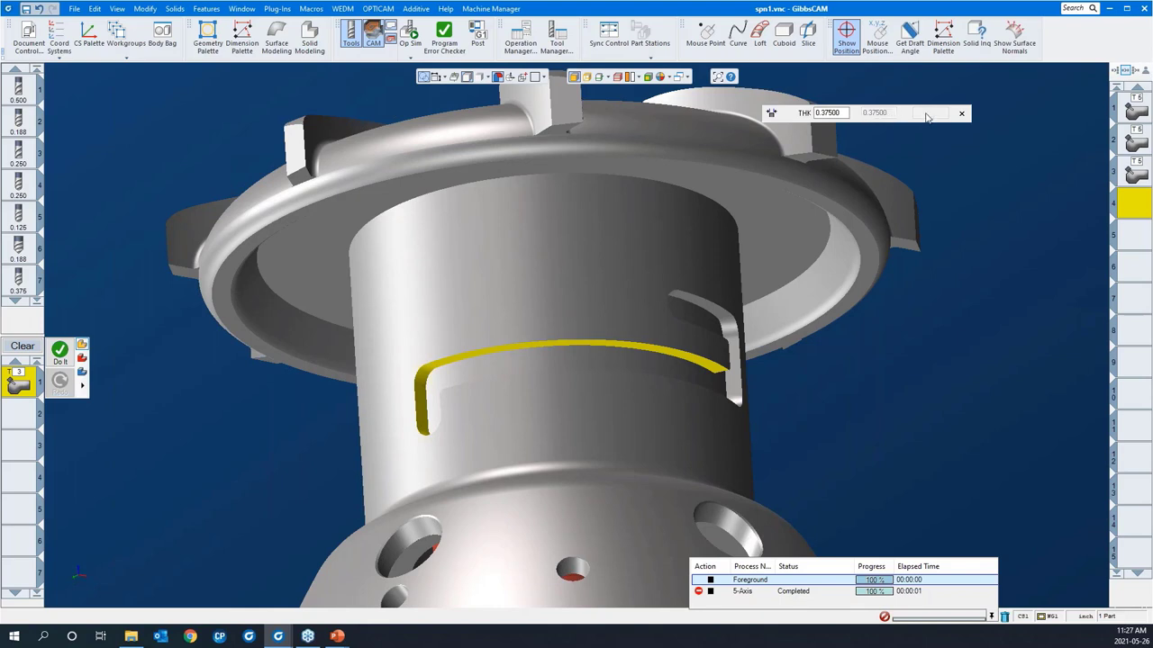
pyautogui.click(961, 114)
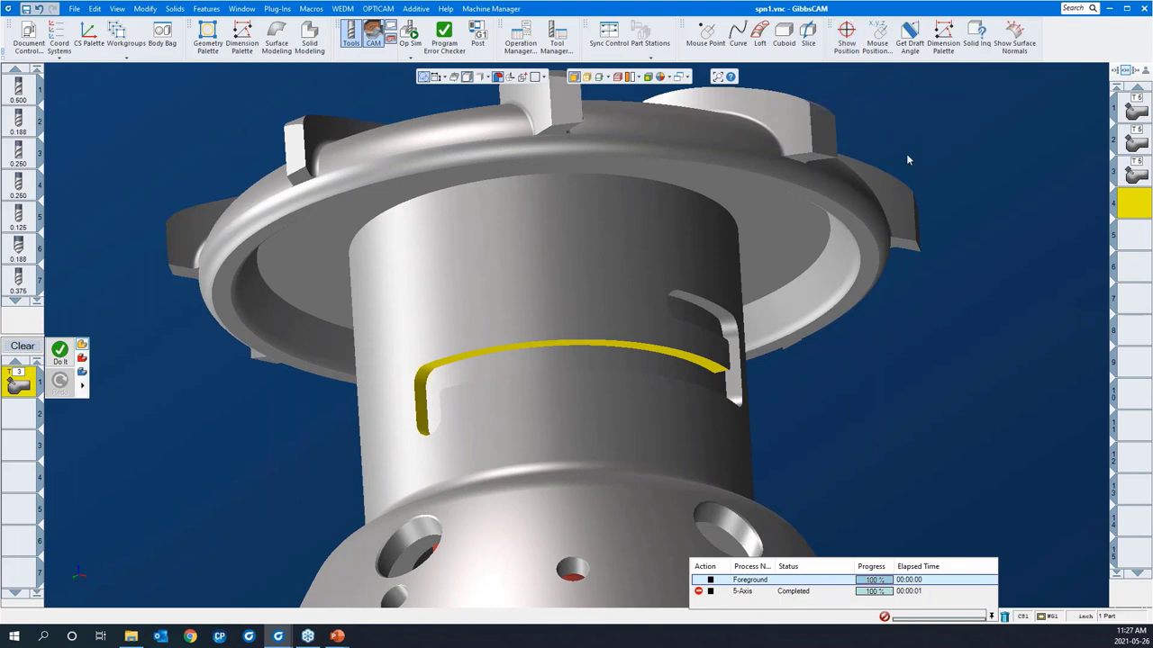
# Open the loaded slot-roughing process's 5-axis parameters at the surface path settings, keeping the part visible beside them.
pyautogui.scroll(-5, 640, 258)
pyautogui.moveTo(605, 194); pyautogui.dragTo(659, 502, button='middle')
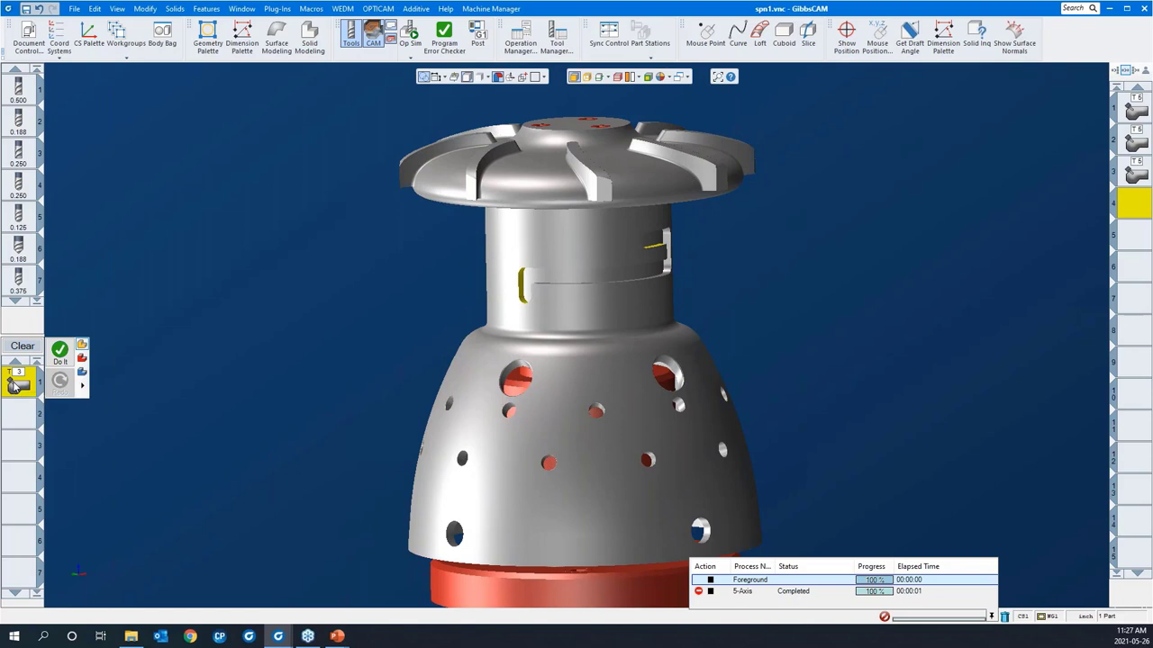
pyautogui.doubleClick(13, 385)
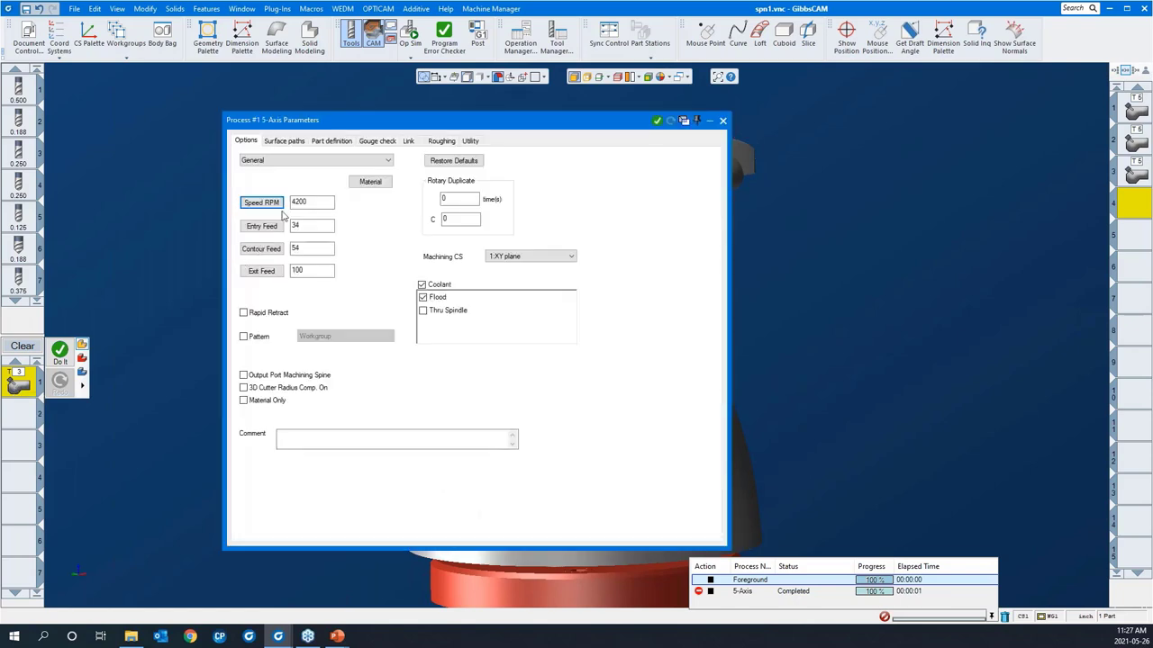
pyautogui.moveTo(305, 117); pyautogui.dragTo(171, 98)
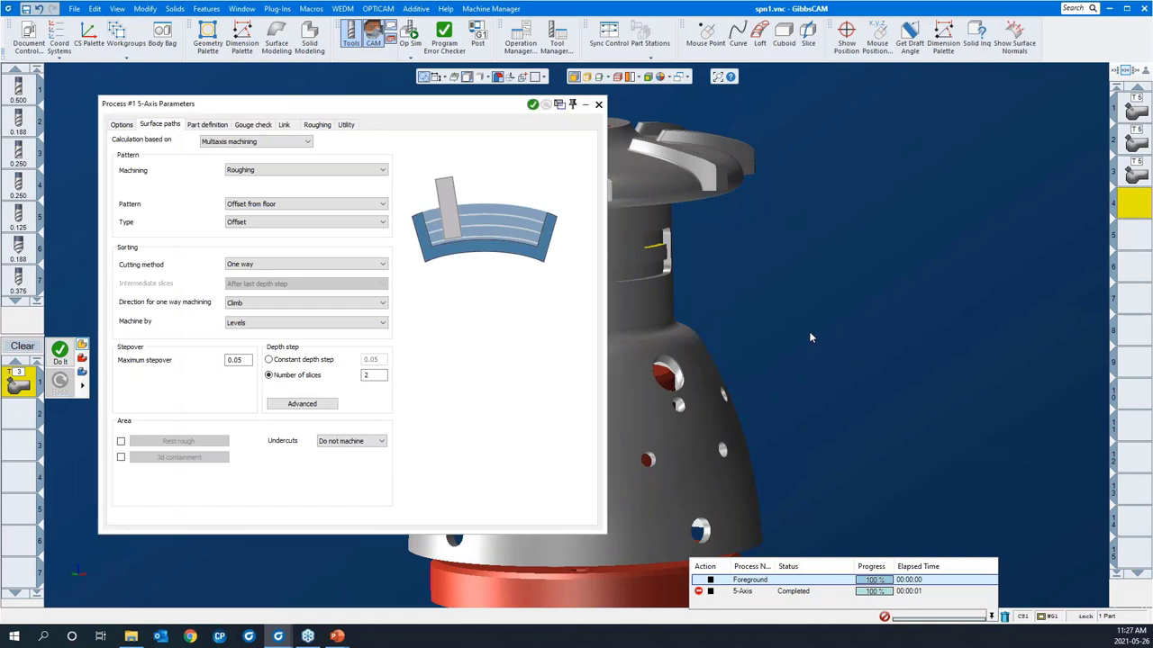
pyautogui.scroll(5, 808, 338)
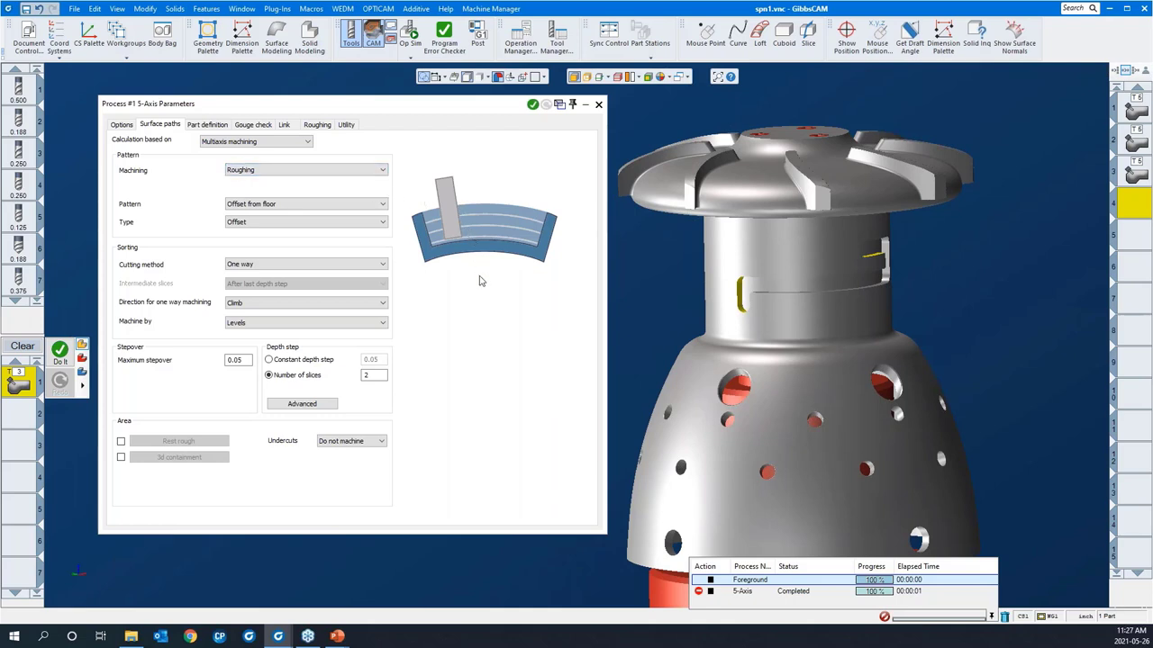
# Switch the roughing type to Adaptive to preview its path style, and set it back to Offset.
pyautogui.click(361, 225)
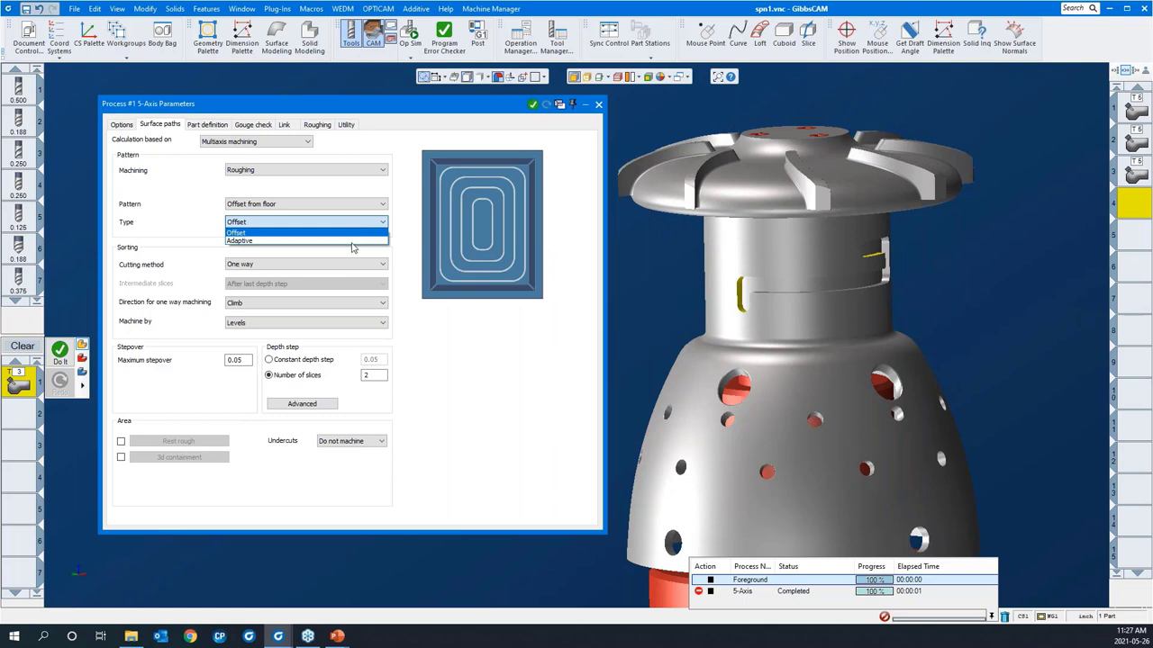
pyautogui.click(351, 242)
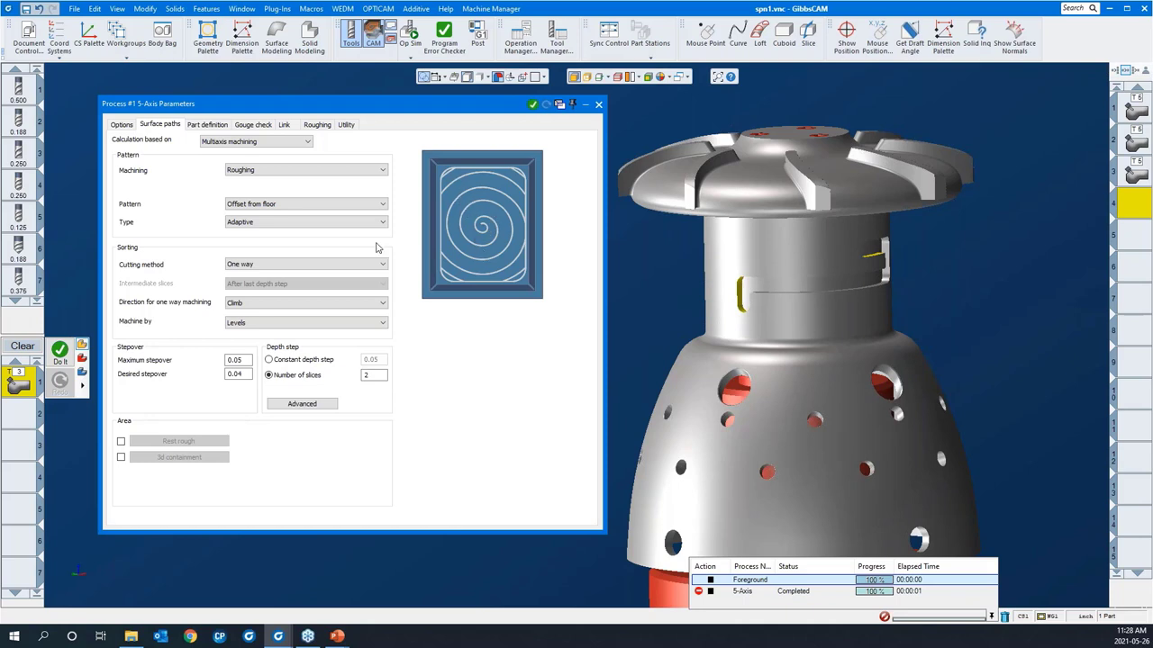
pyautogui.click(298, 226)
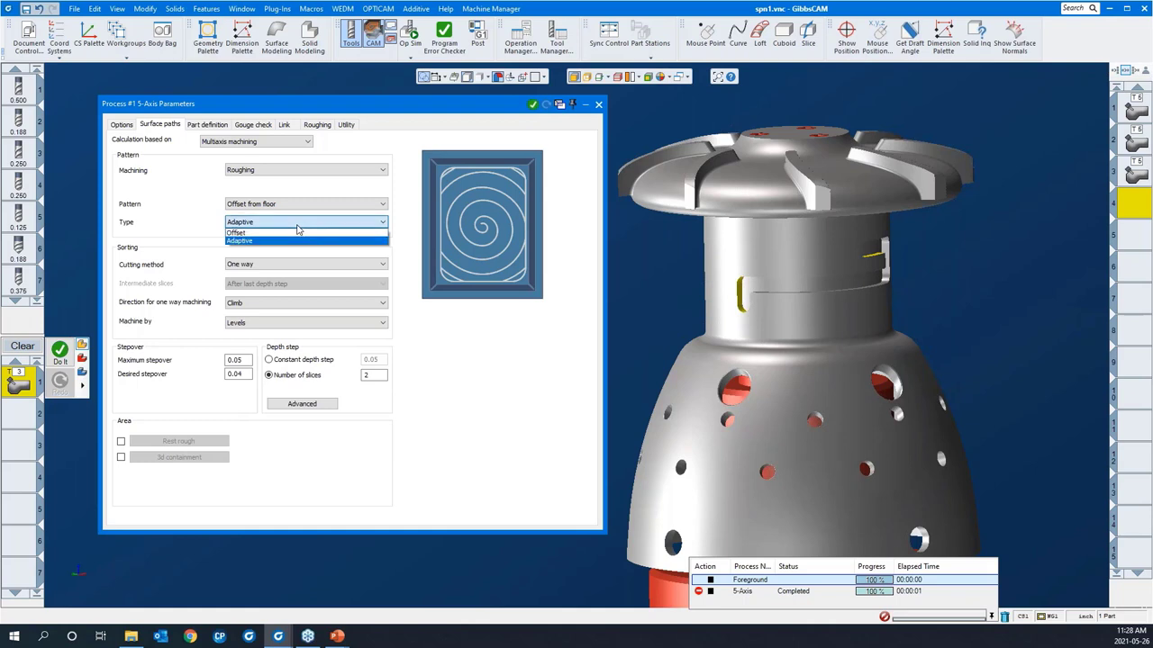
pyautogui.click(293, 236)
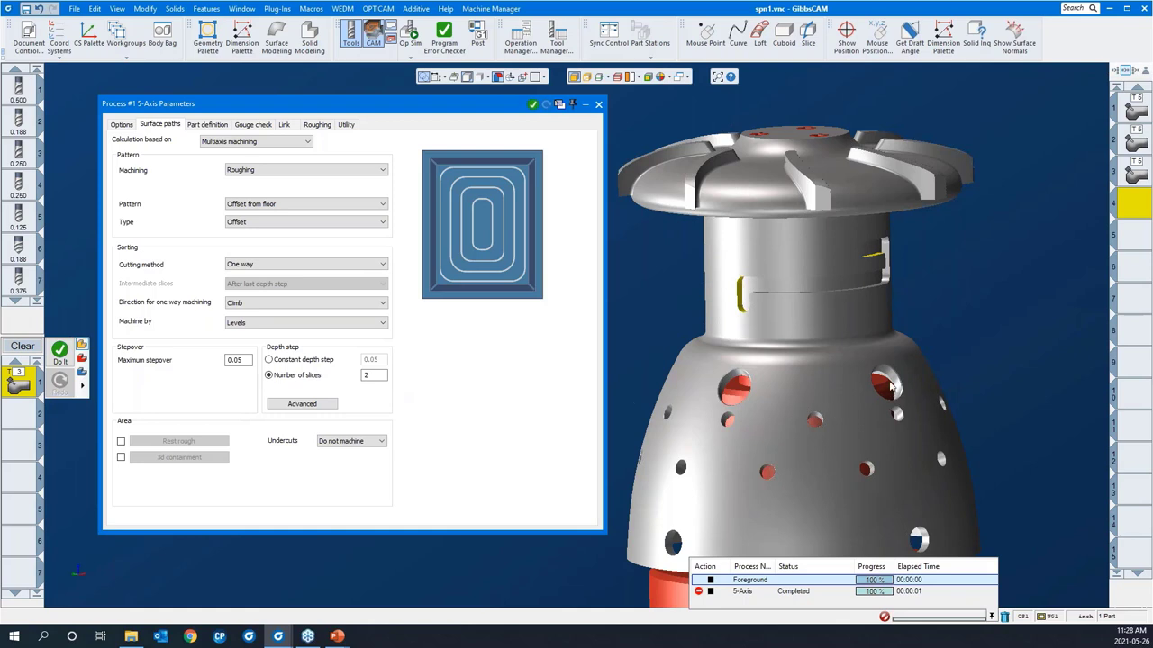
# Deselect the slot's side wall on the neck.
pyautogui.scroll(-2, 892, 387)
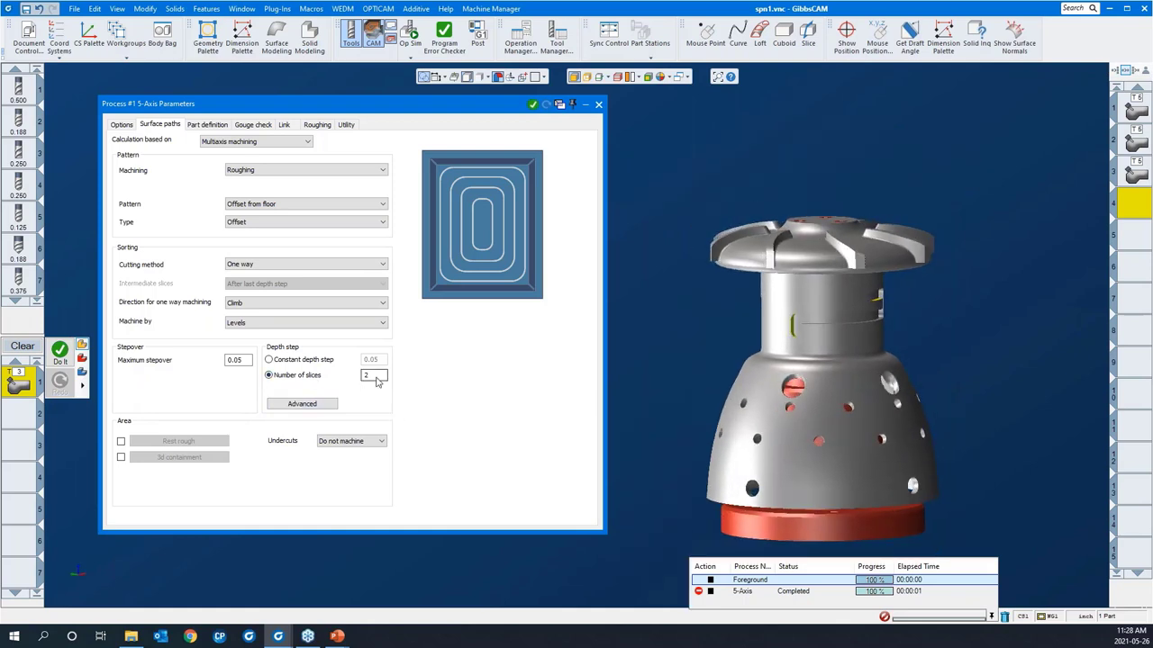
pyautogui.click(674, 360)
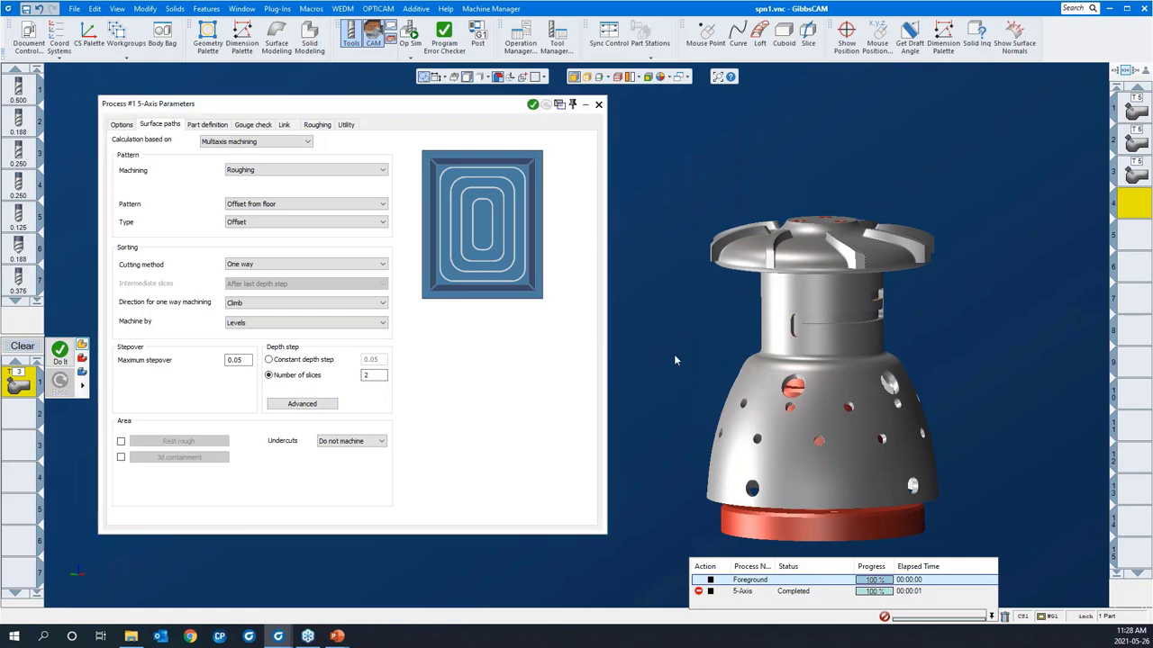
# Assign the neck's outer cylindrical face as the part surface in the roughing process's part definition, with 0.01 stock to leave.
pyautogui.click(206, 125)
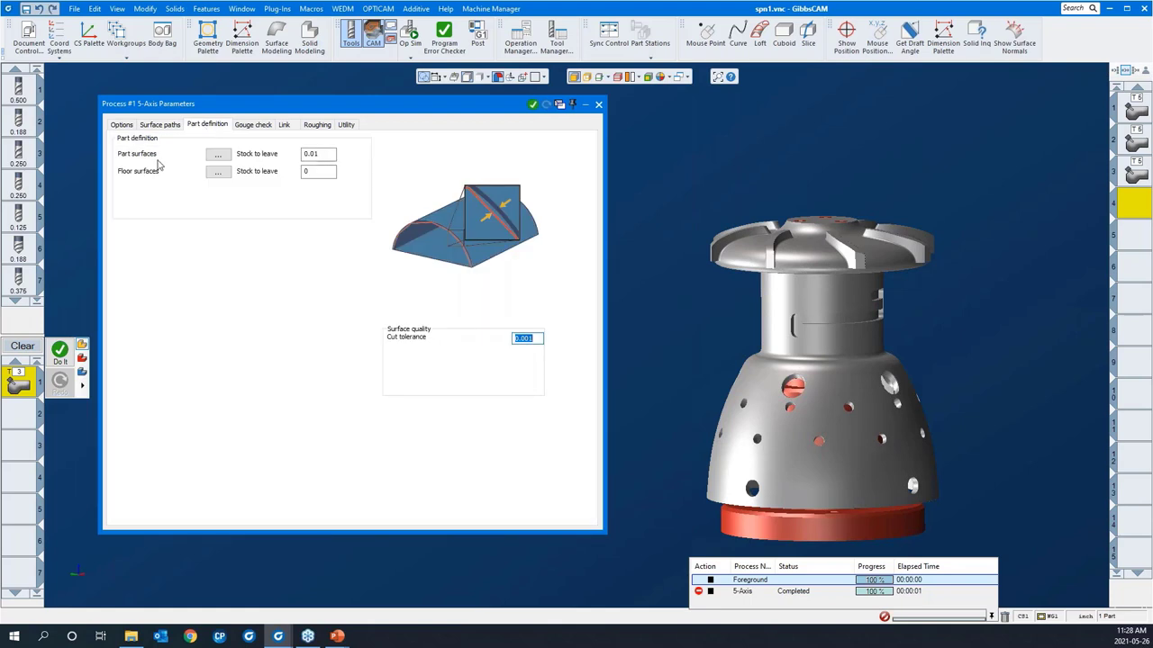
pyautogui.click(218, 155)
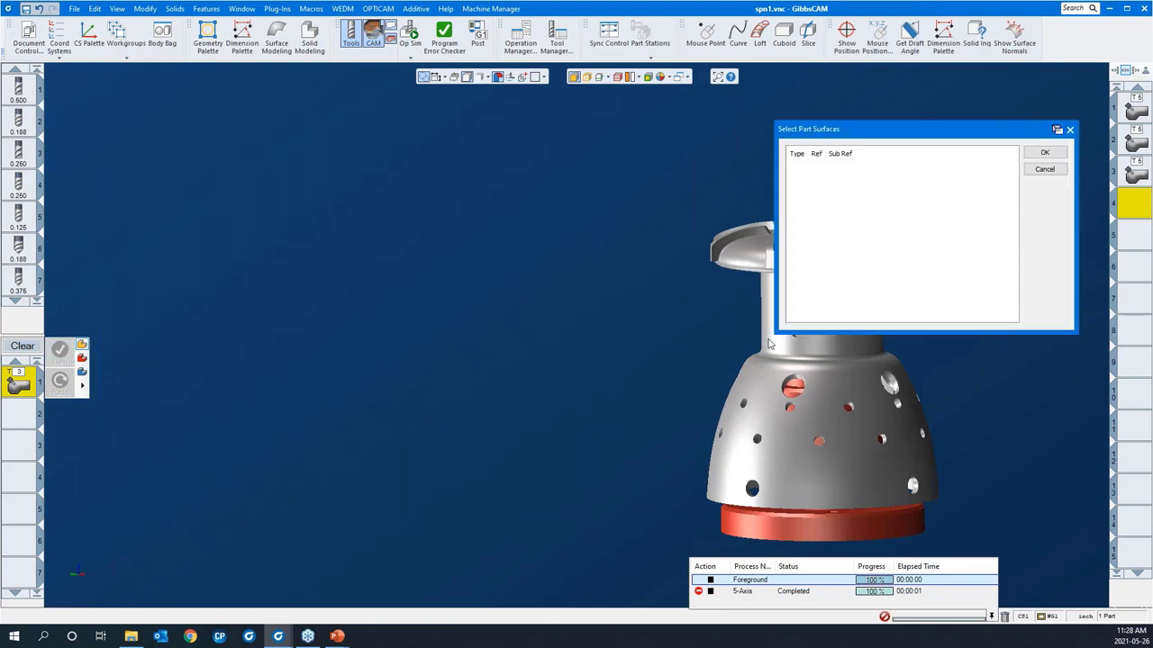
pyautogui.moveTo(634, 317); pyautogui.dragTo(416, 312, button='middle')
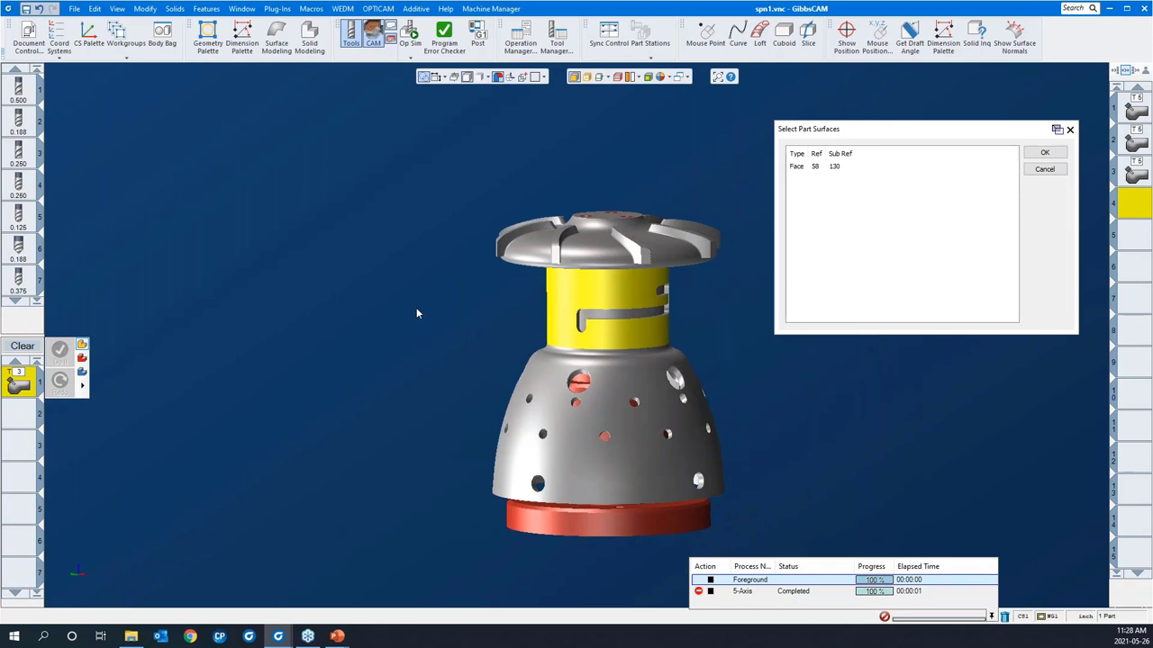
pyautogui.click(1042, 153)
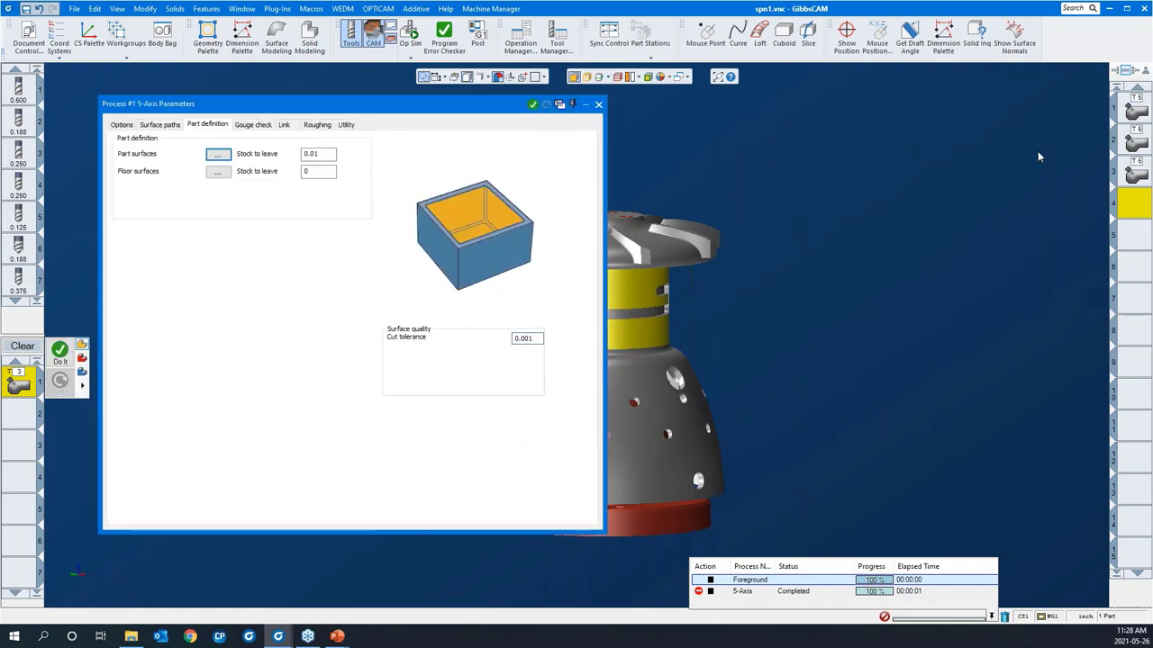
pyautogui.click(322, 161)
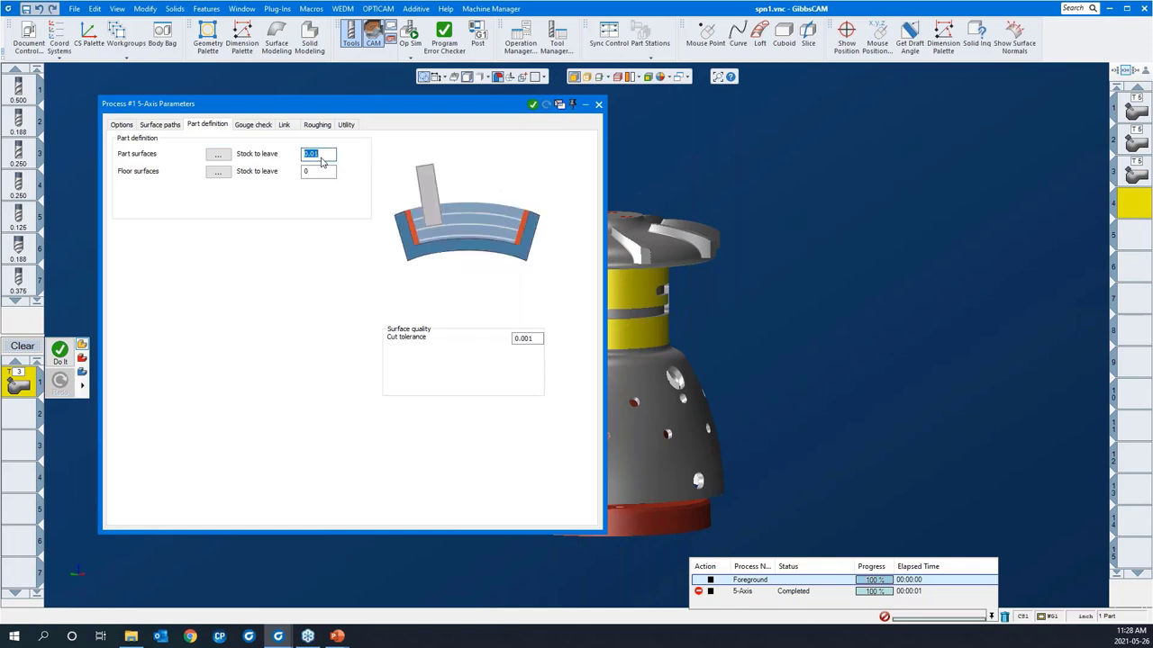
# Assign the bottom face of the neck slot as the floor surface for the roughing process.
pyautogui.click(792, 311)
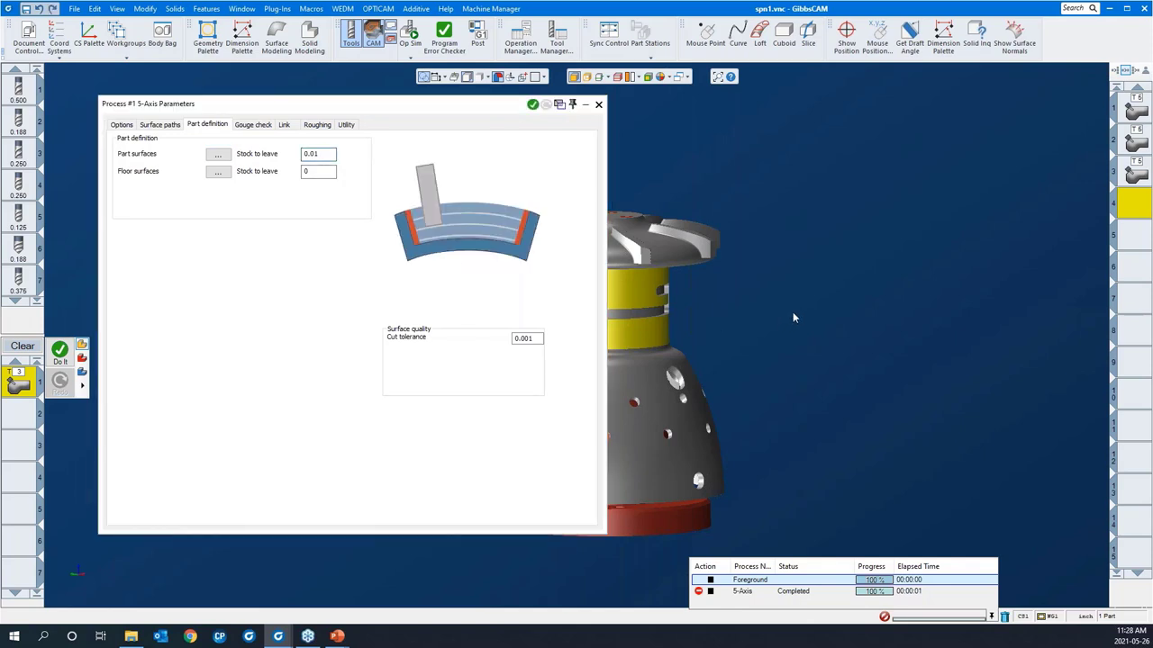
pyautogui.moveTo(793, 312); pyautogui.dragTo(940, 291)
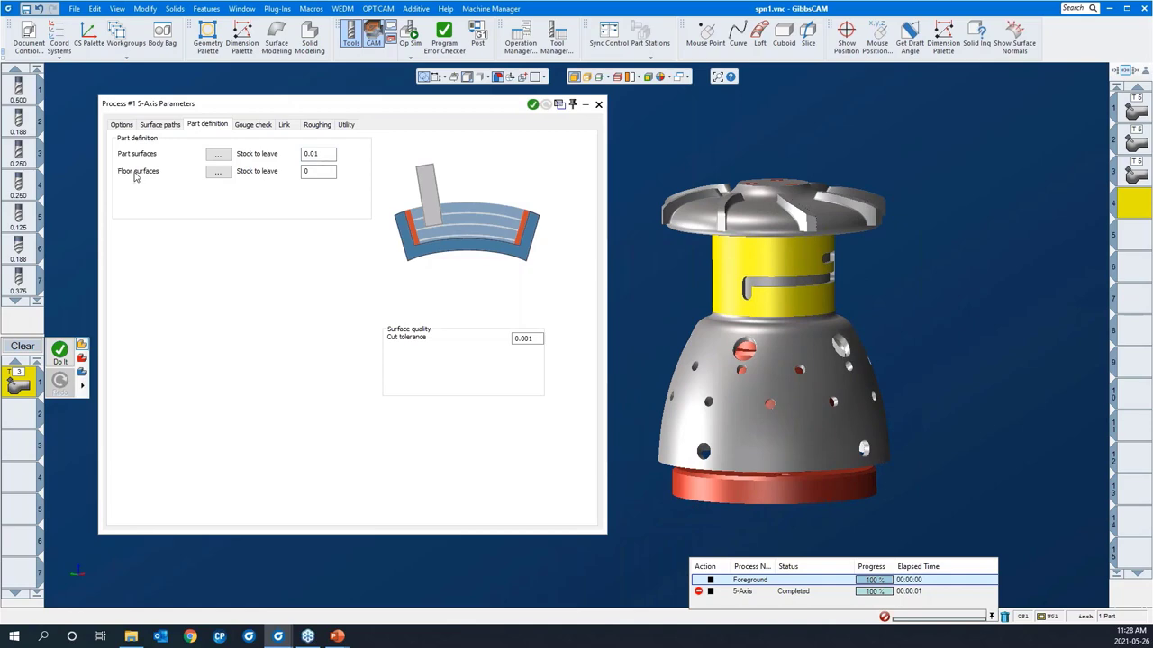
pyautogui.click(218, 172)
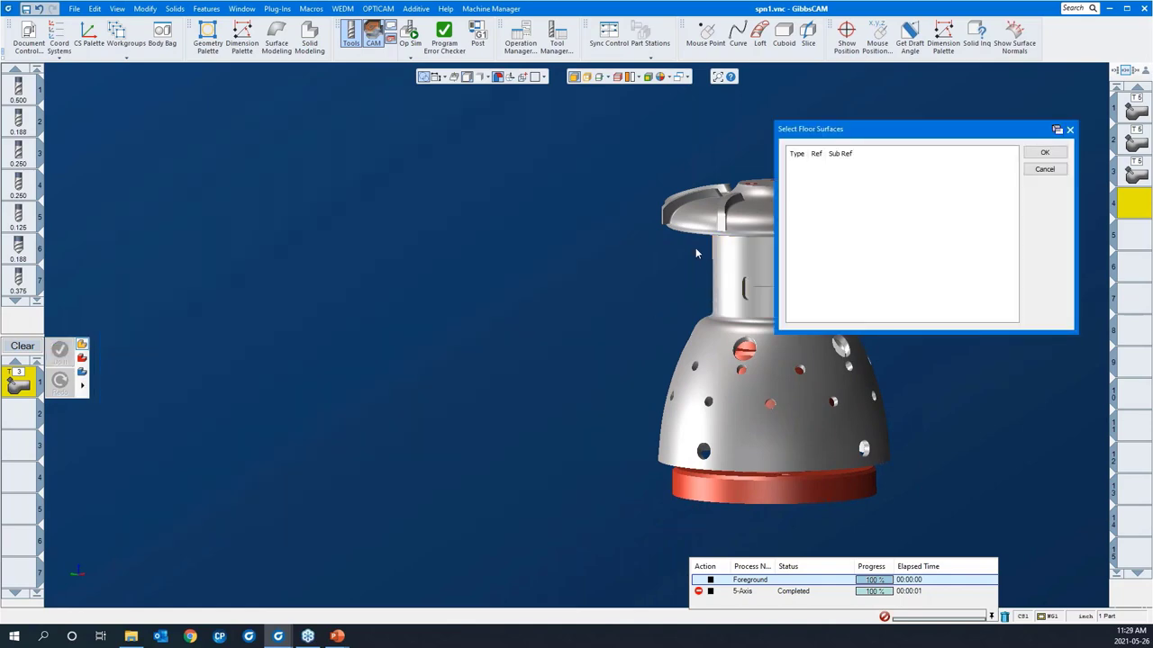
pyautogui.moveTo(847, 317); pyautogui.dragTo(683, 338)
pyautogui.click(661, 355)
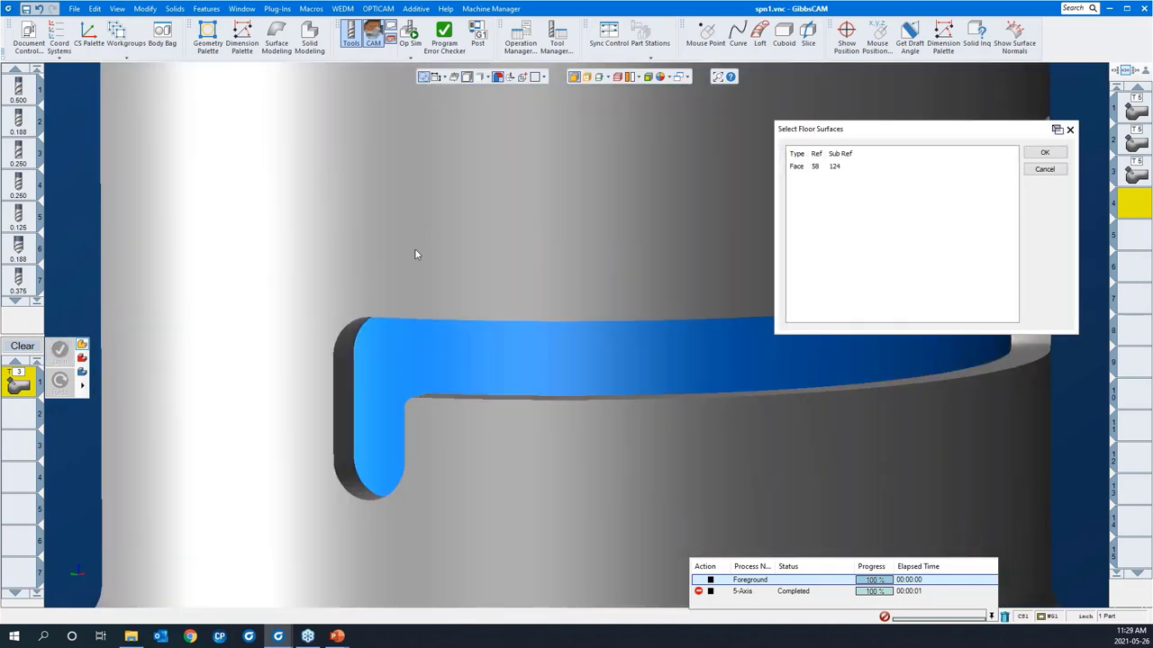
pyautogui.scroll(-3, 393, 248)
pyautogui.moveTo(393, 248); pyautogui.dragTo(435, 342, button='middle')
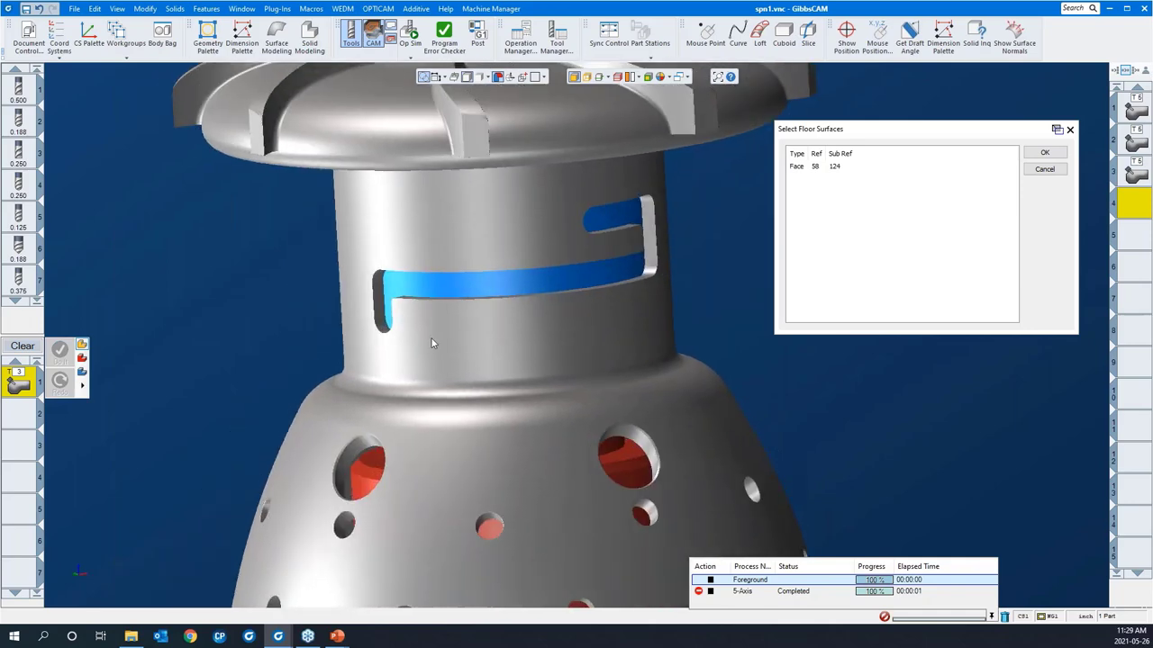
pyautogui.scroll(2, 435, 343)
pyautogui.click(1045, 152)
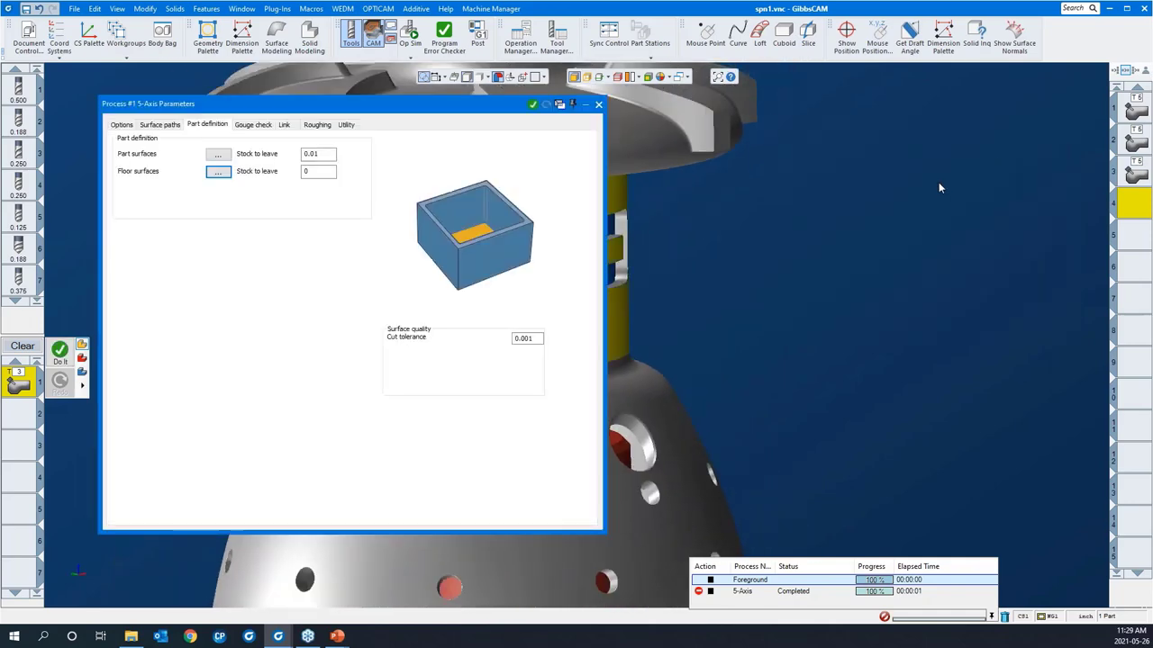
# Review the gouge check clearances, the link settings, and the helical ramp angle and diameter of the roughing process.
pyautogui.click(249, 125)
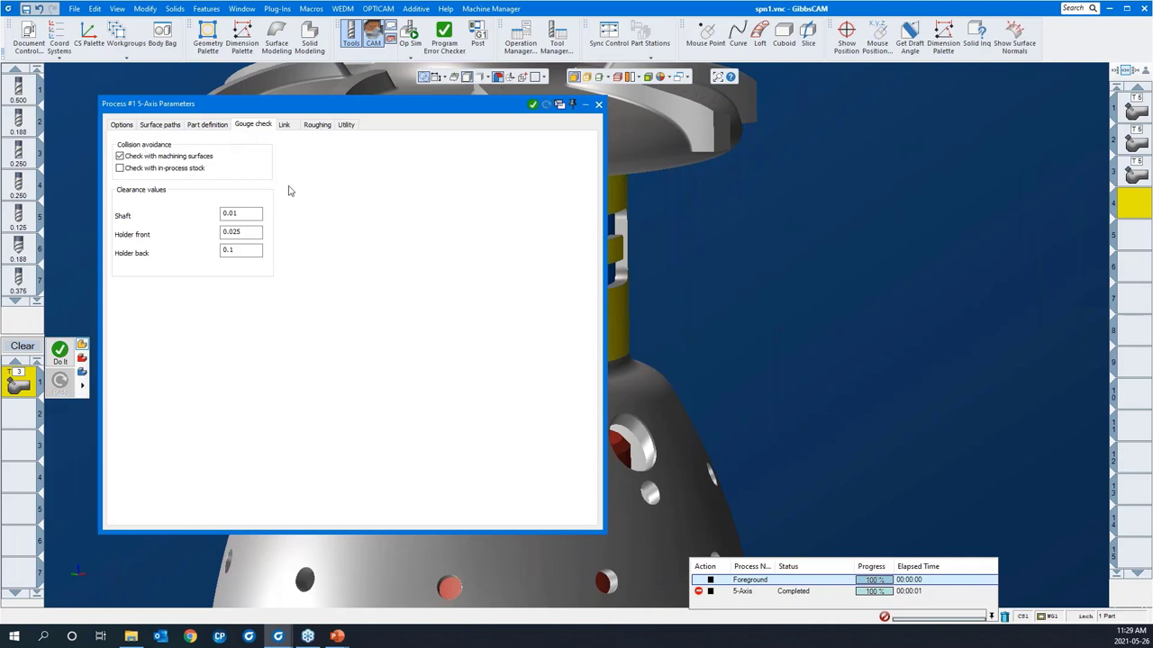
pyautogui.click(284, 127)
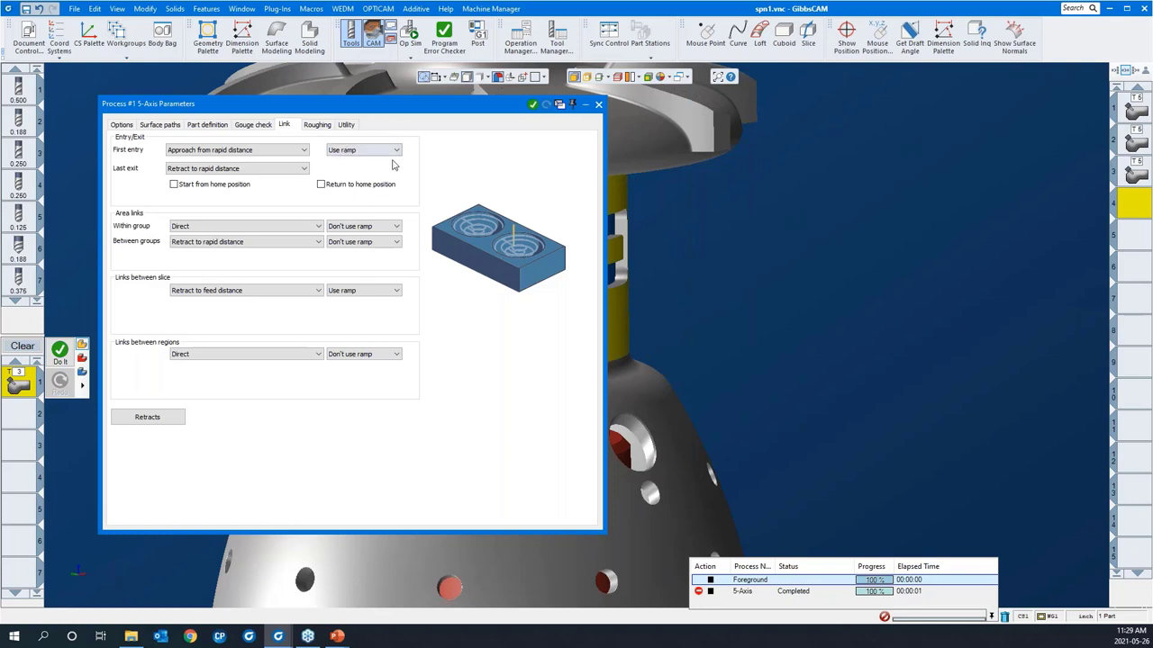
pyautogui.moveTo(780, 310); pyautogui.dragTo(943, 313, button='middle')
pyautogui.scroll(3, 848, 289)
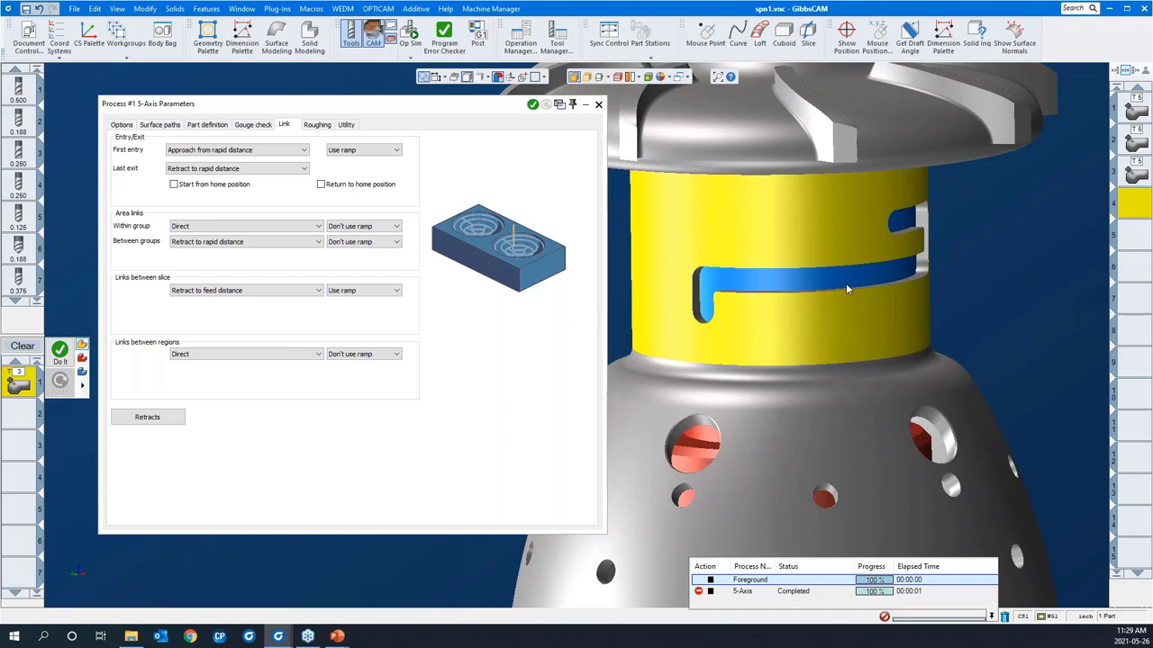
pyautogui.click(316, 126)
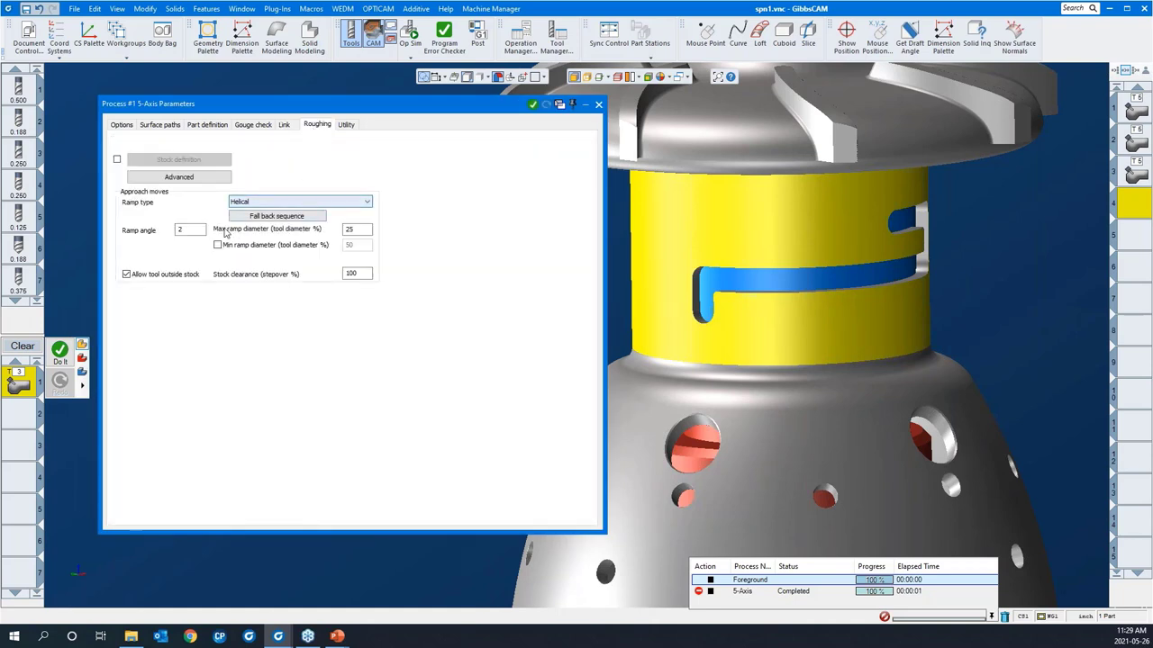
pyautogui.click(192, 232)
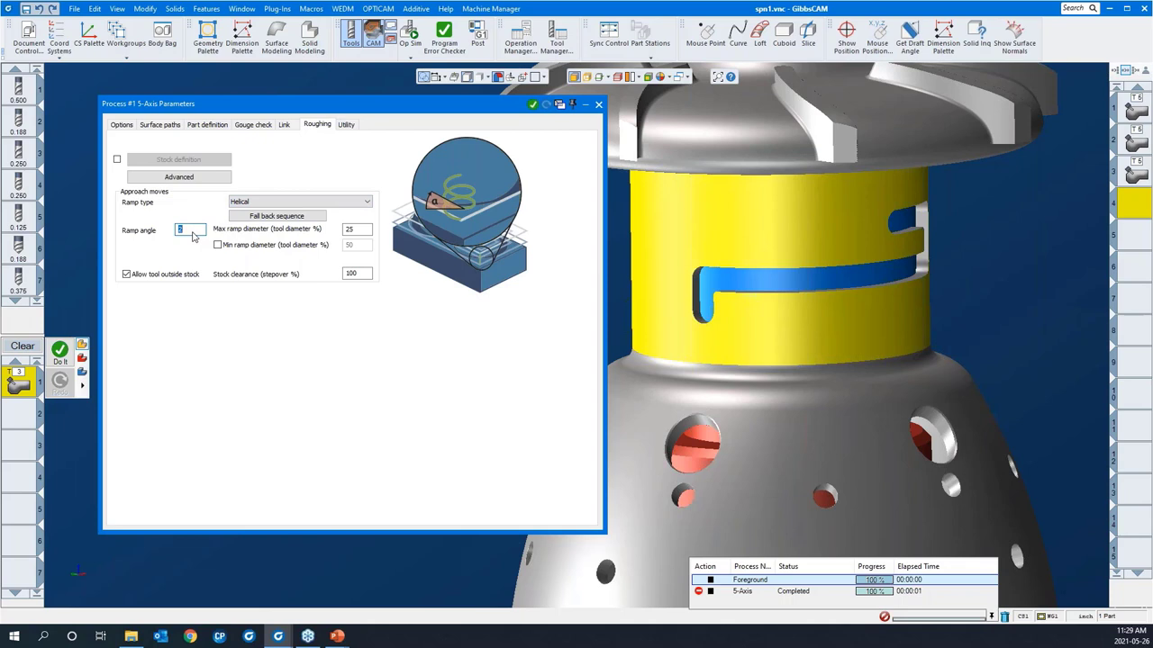
pyautogui.click(365, 232)
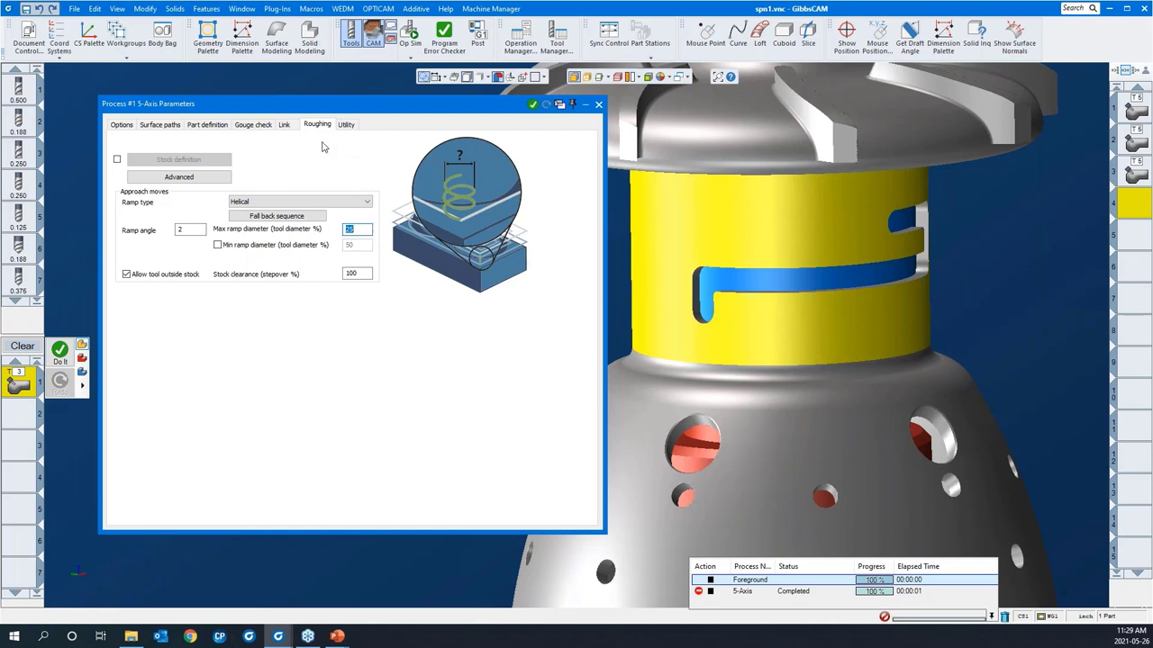
pyautogui.click(284, 126)
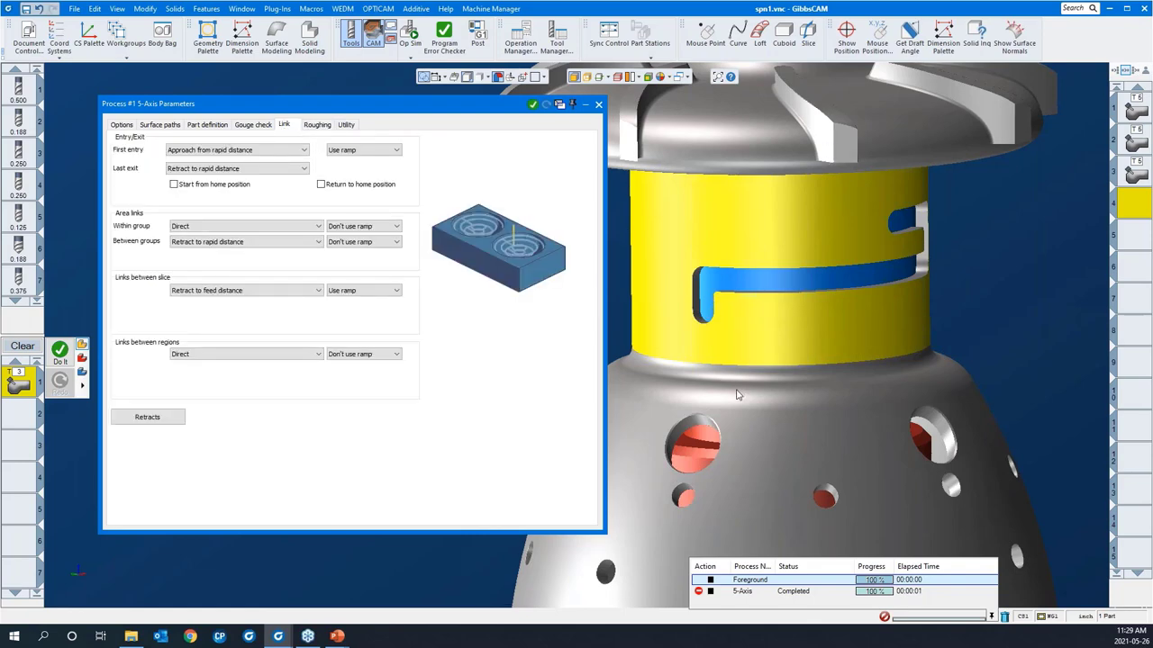
pyautogui.moveTo(730, 360); pyautogui.dragTo(868, 296, button='middle')
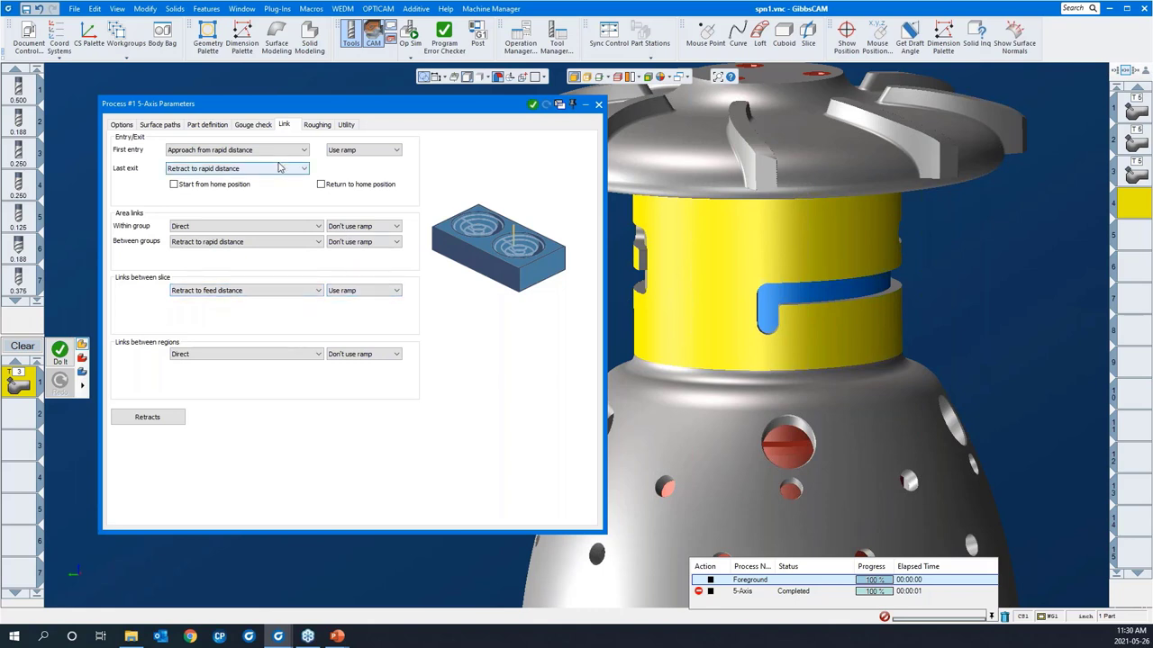
# Collapse the process parameters, generate the slot roughing toolpath, and inspect its ramp entry up close.
pyautogui.doubleClick(283, 106)
pyautogui.rightClick(280, 250)
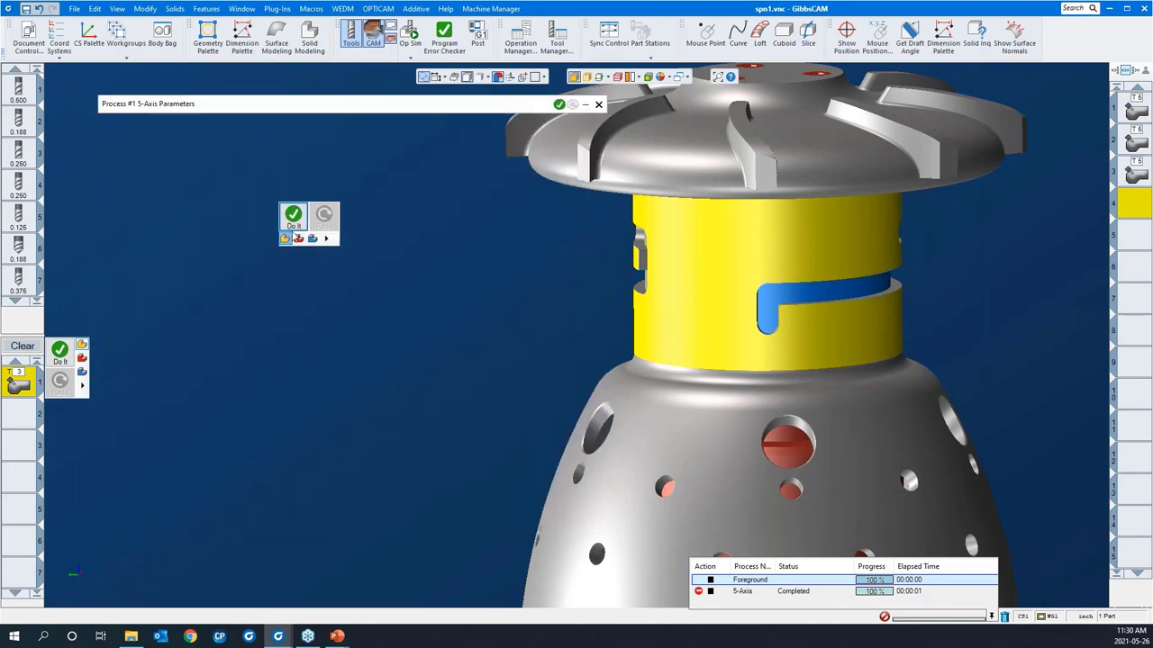
pyautogui.click(293, 221)
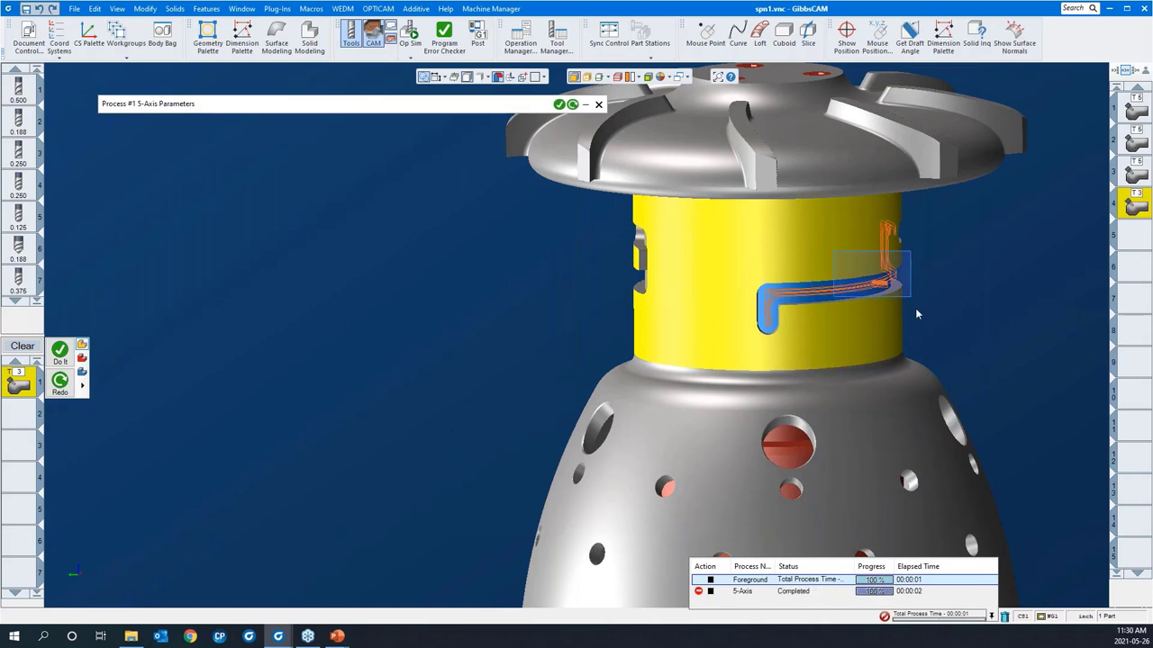
pyautogui.scroll(8, 916, 317)
pyautogui.moveTo(951, 294); pyautogui.dragTo(498, 119, button='middle')
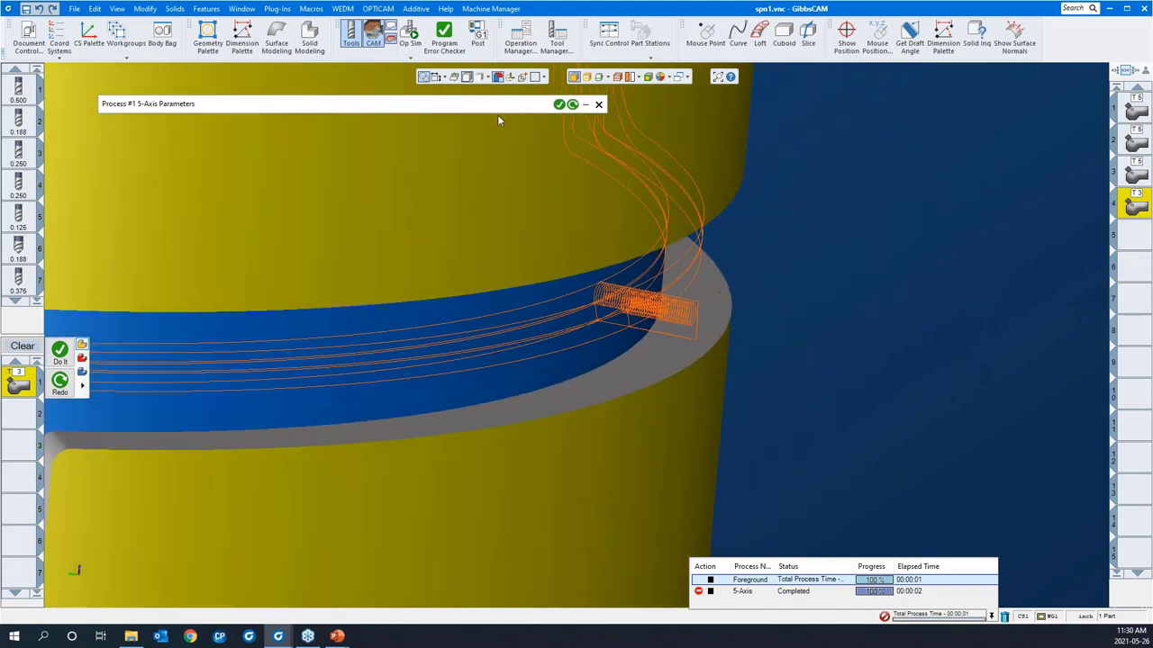
# Check the rapid, entry feed and exit feed distances in the retract settings, and close the process parameters.
pyautogui.click(483, 106)
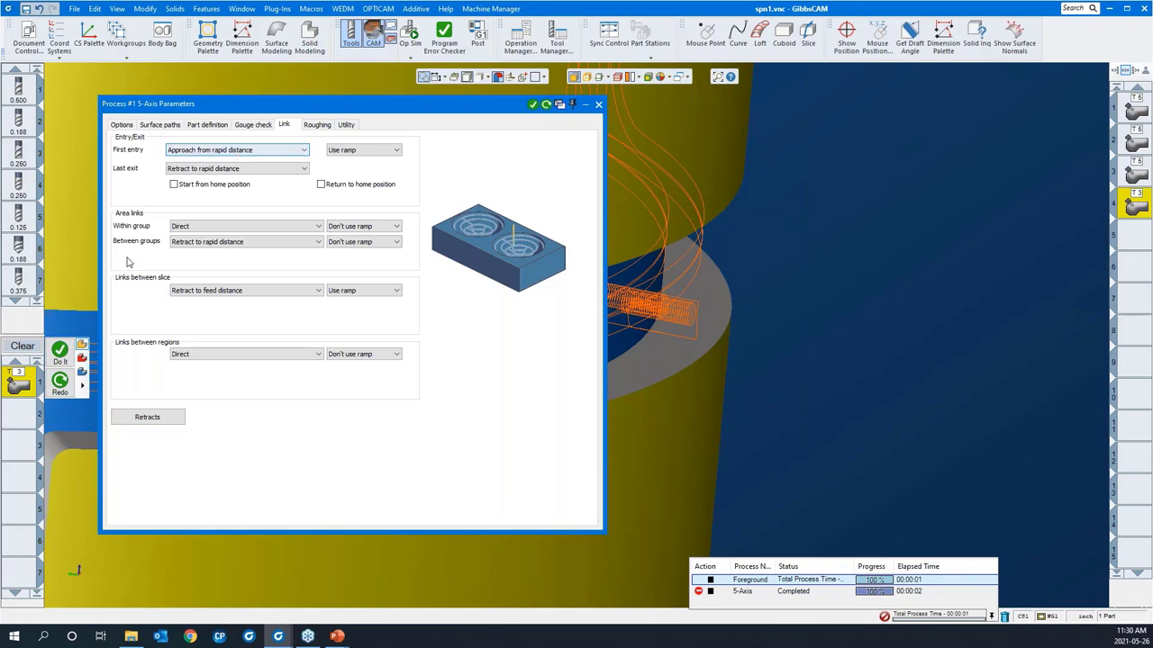
pyautogui.click(149, 417)
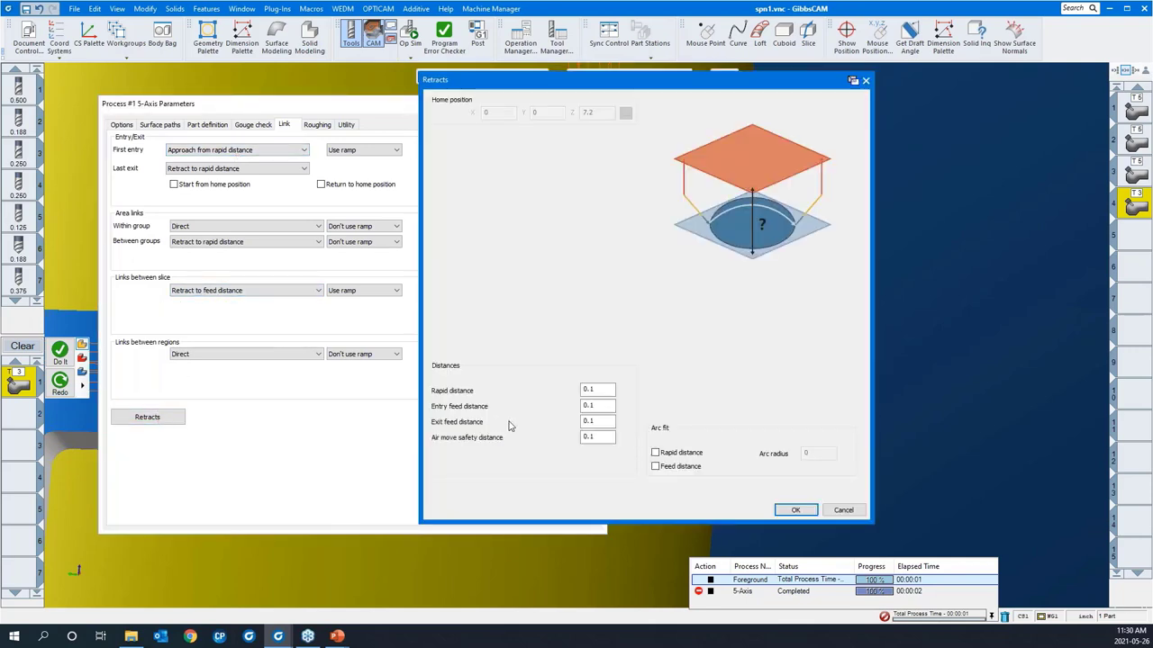
pyautogui.click(594, 406)
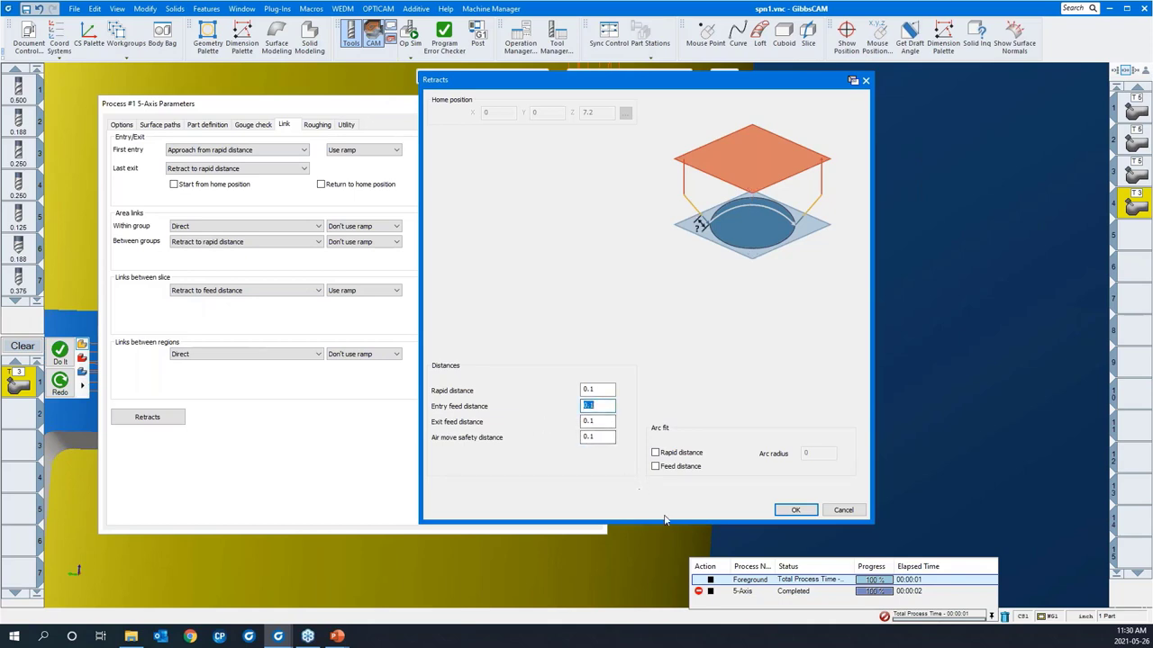
pyautogui.click(798, 510)
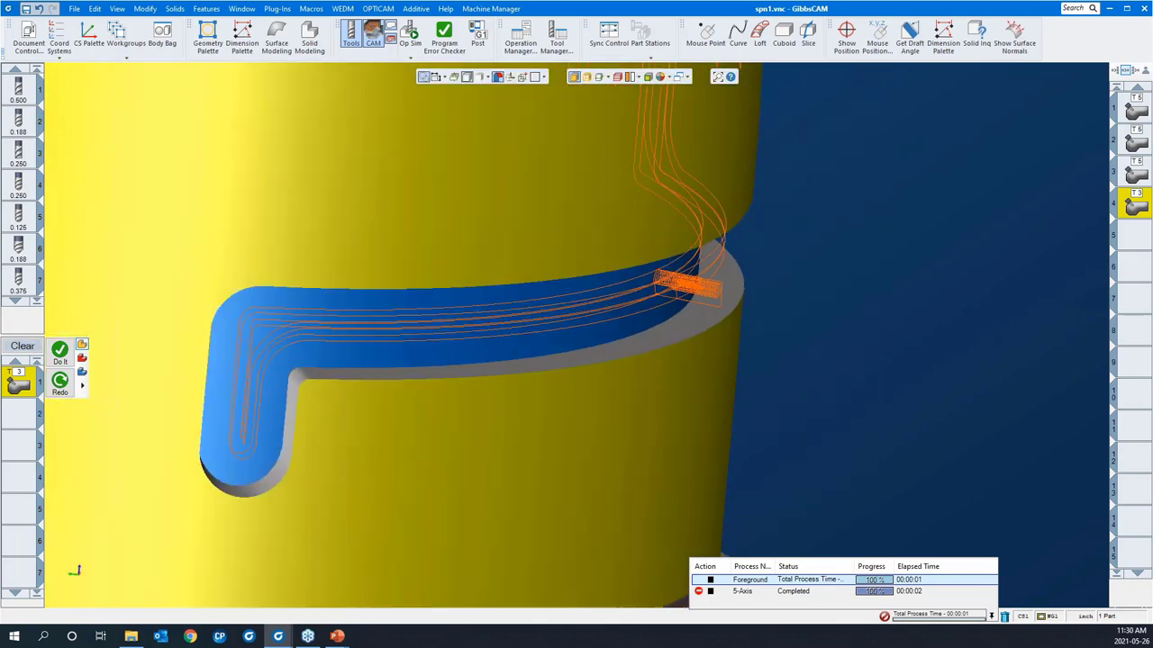
pyautogui.moveTo(767, 245); pyautogui.dragTo(1111, 247, button='middle')
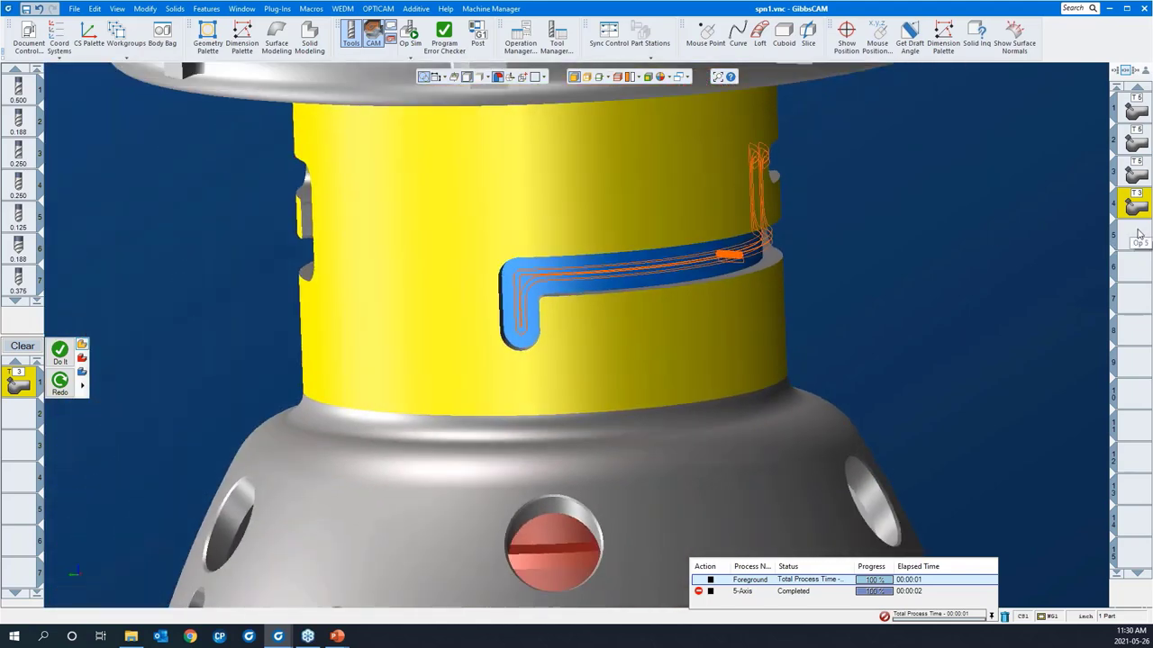
# Make the empty operation 5 slot current, clear the process list, and load the saved swarf 4AS slot process.
pyautogui.click(1136, 234)
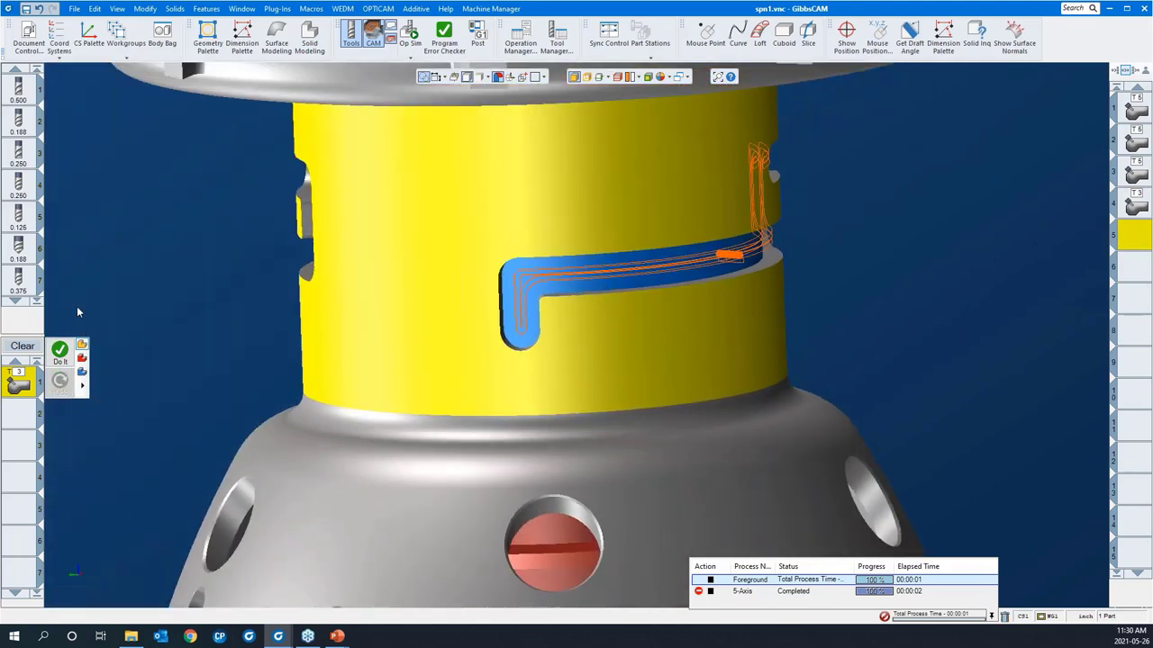
pyautogui.click(26, 349)
pyautogui.click(26, 350)
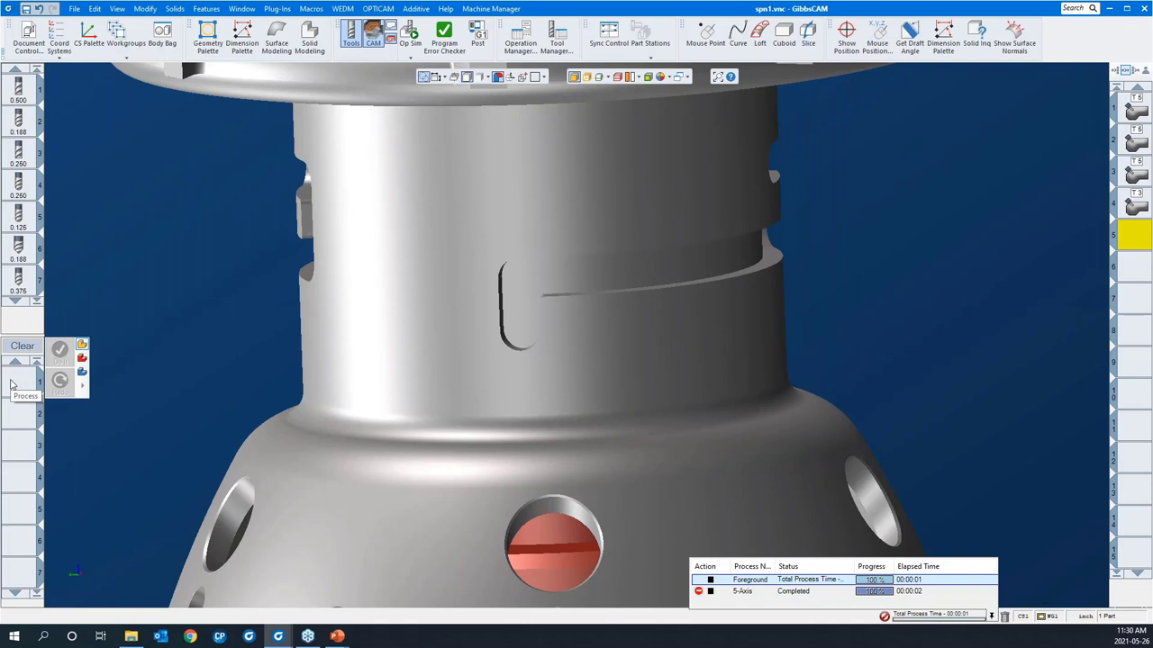
pyautogui.rightClick(11, 385)
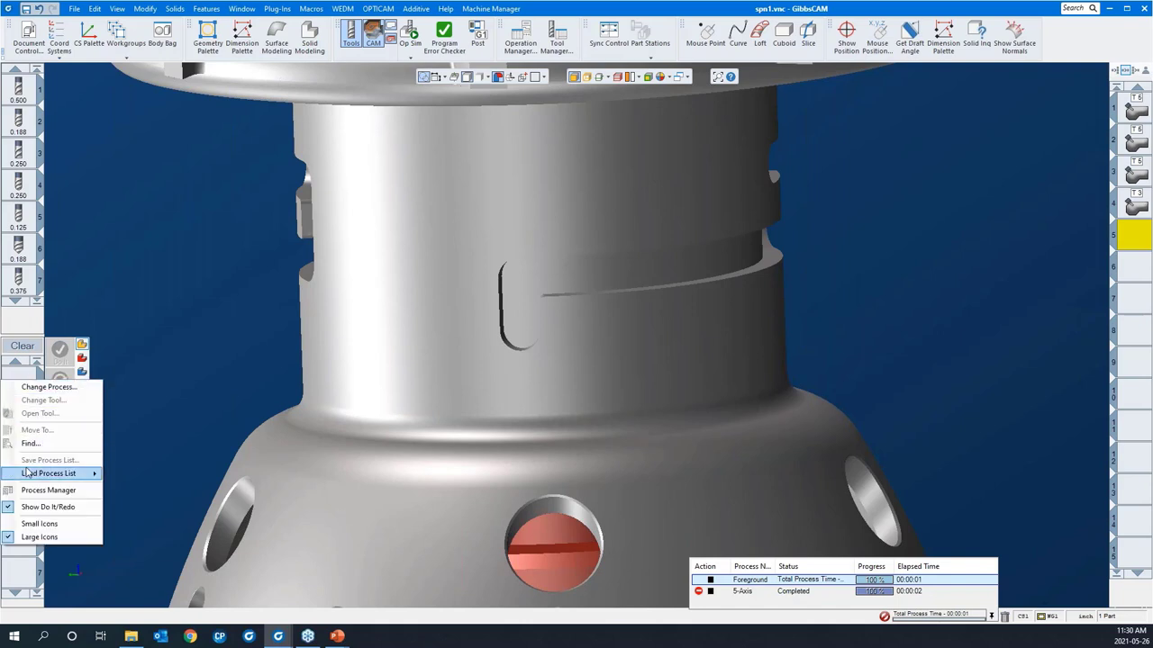
pyautogui.moveTo(27, 473)
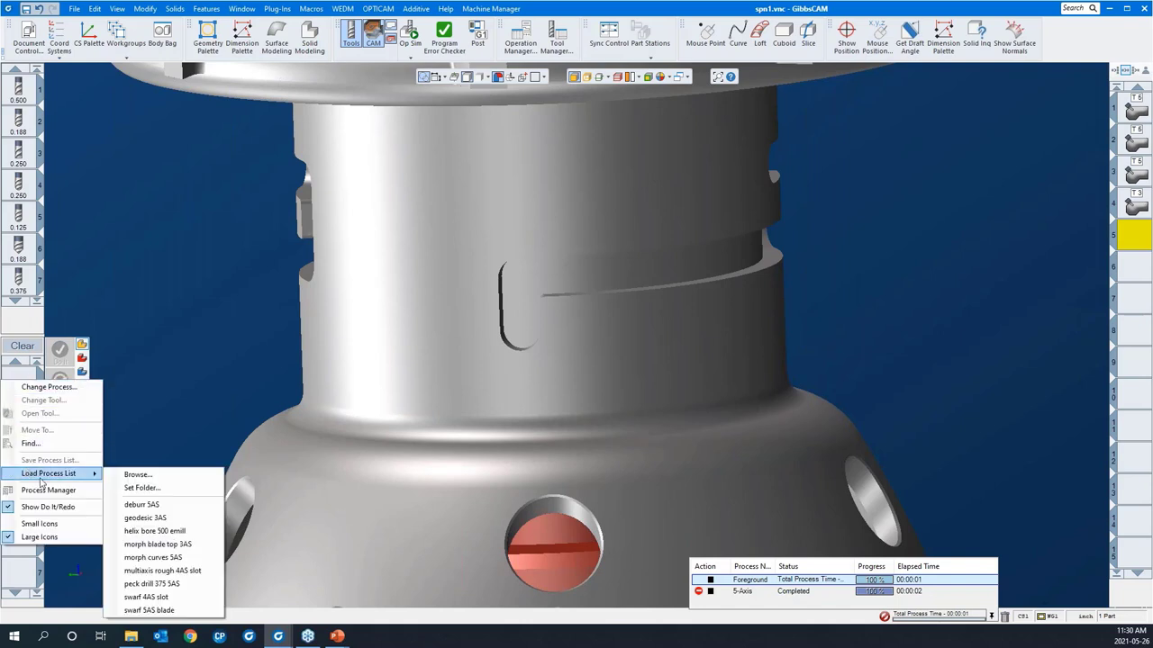
pyautogui.click(178, 599)
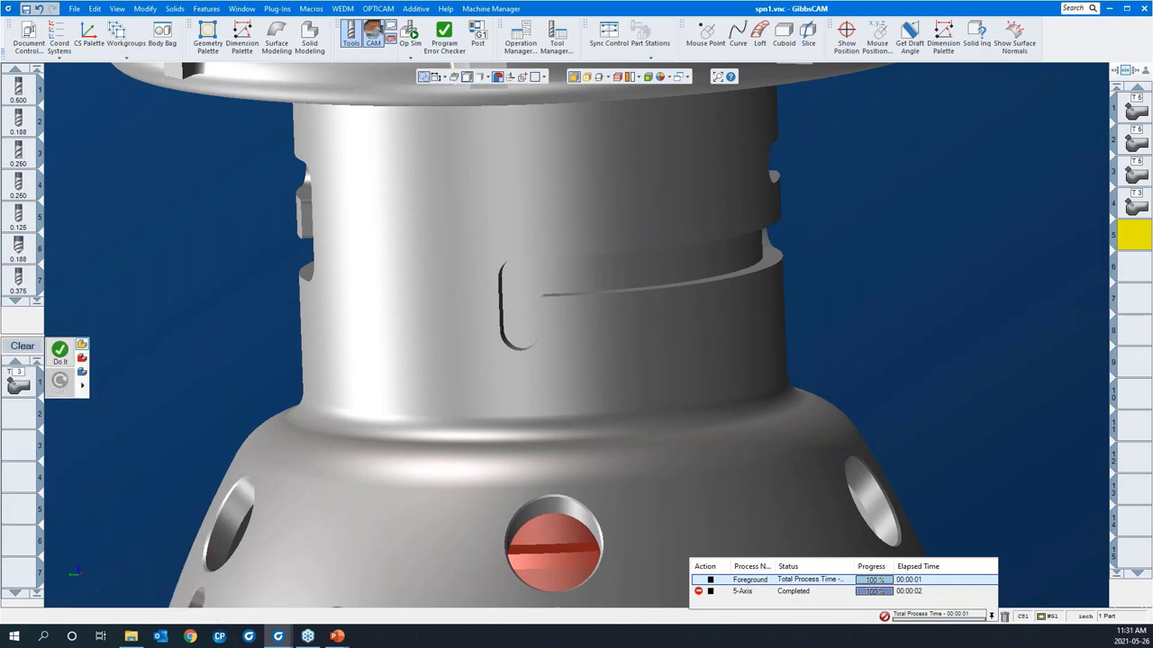
# Open the swarf process's surface path settings and assign the slot's side wall plus its tangent faces as swarf surfaces.
pyautogui.click(18, 383)
pyautogui.doubleClick(18, 383)
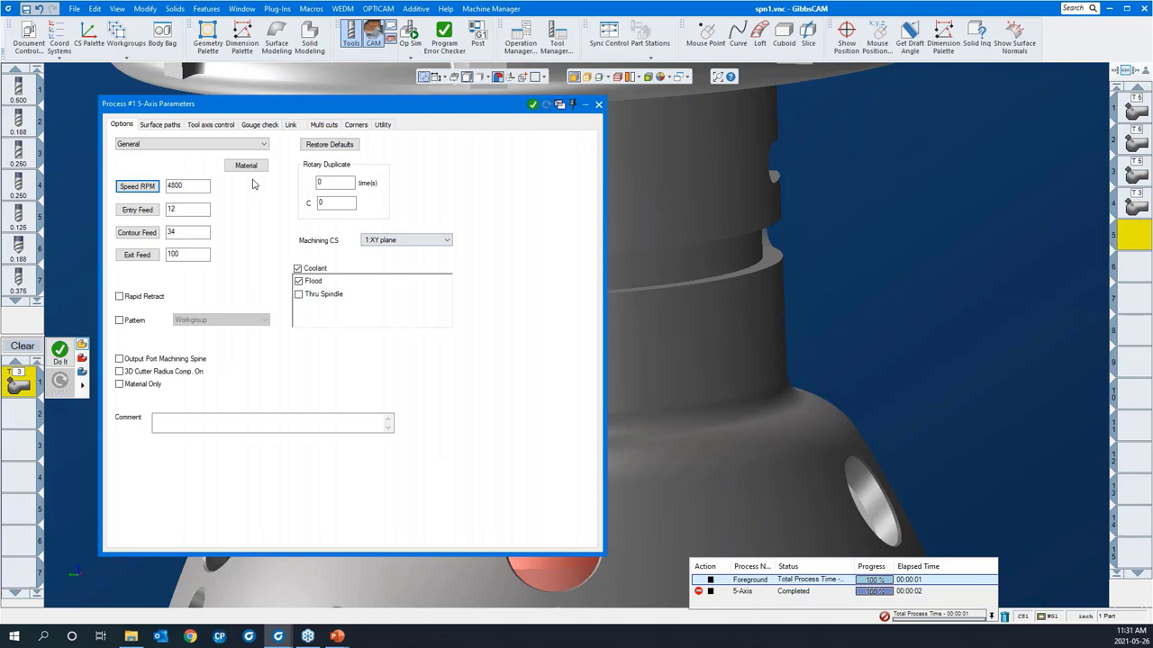
pyautogui.click(172, 125)
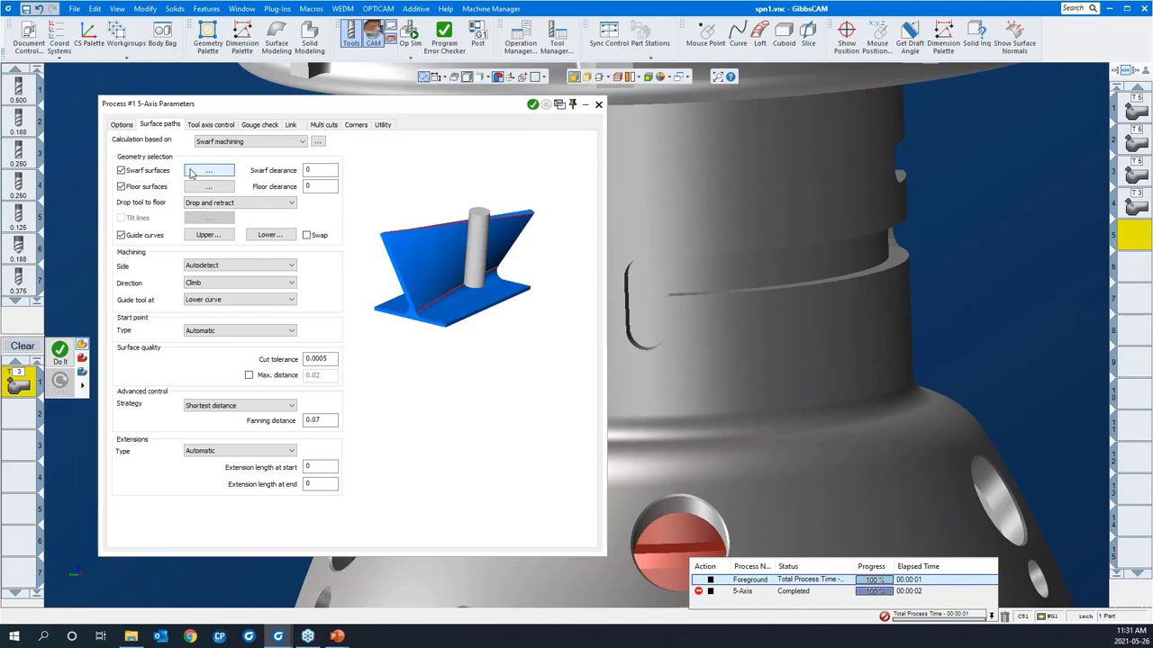
pyautogui.click(192, 172)
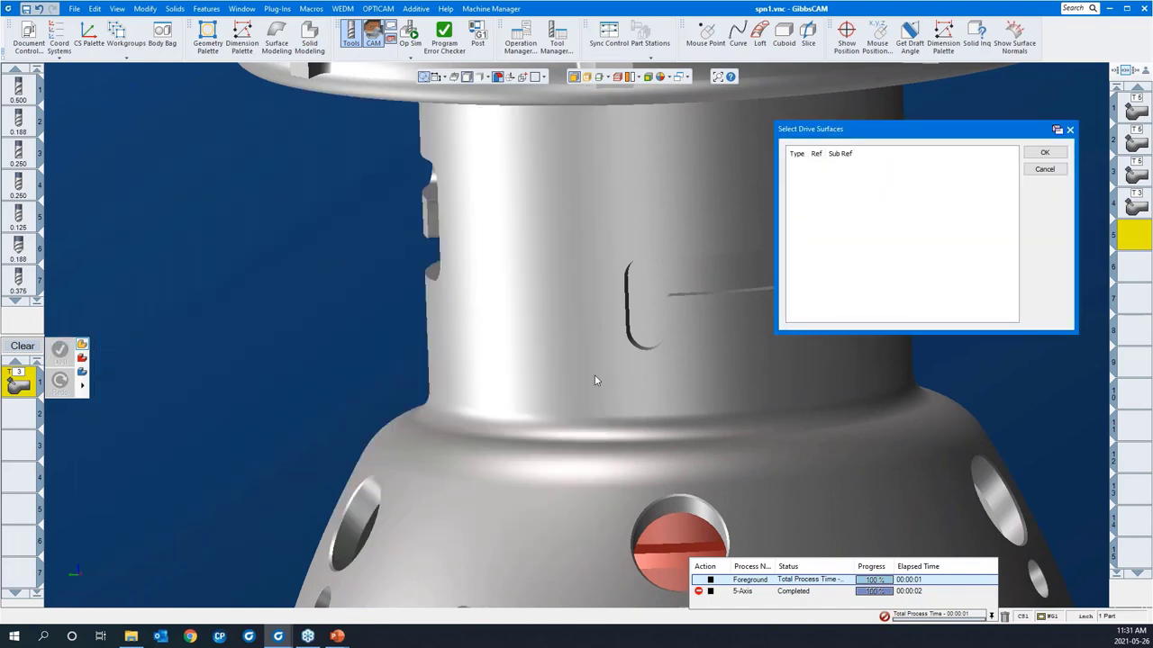
pyautogui.moveTo(594, 380); pyautogui.dragTo(611, 155, button='middle')
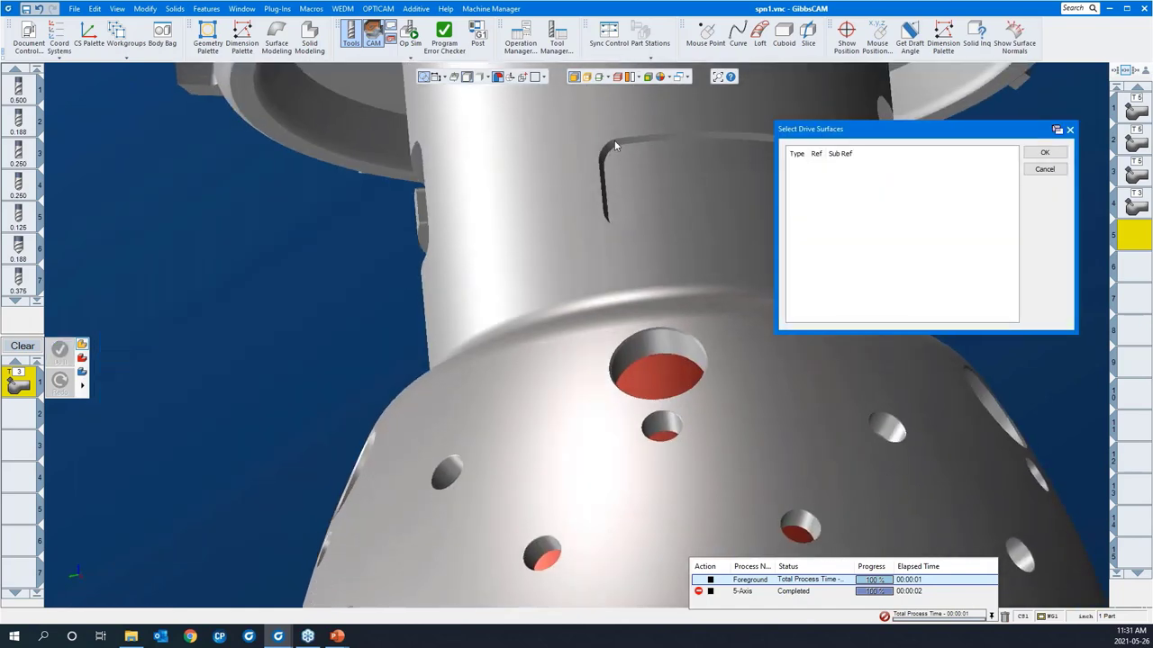
pyautogui.click(617, 146)
pyautogui.rightClick(617, 146)
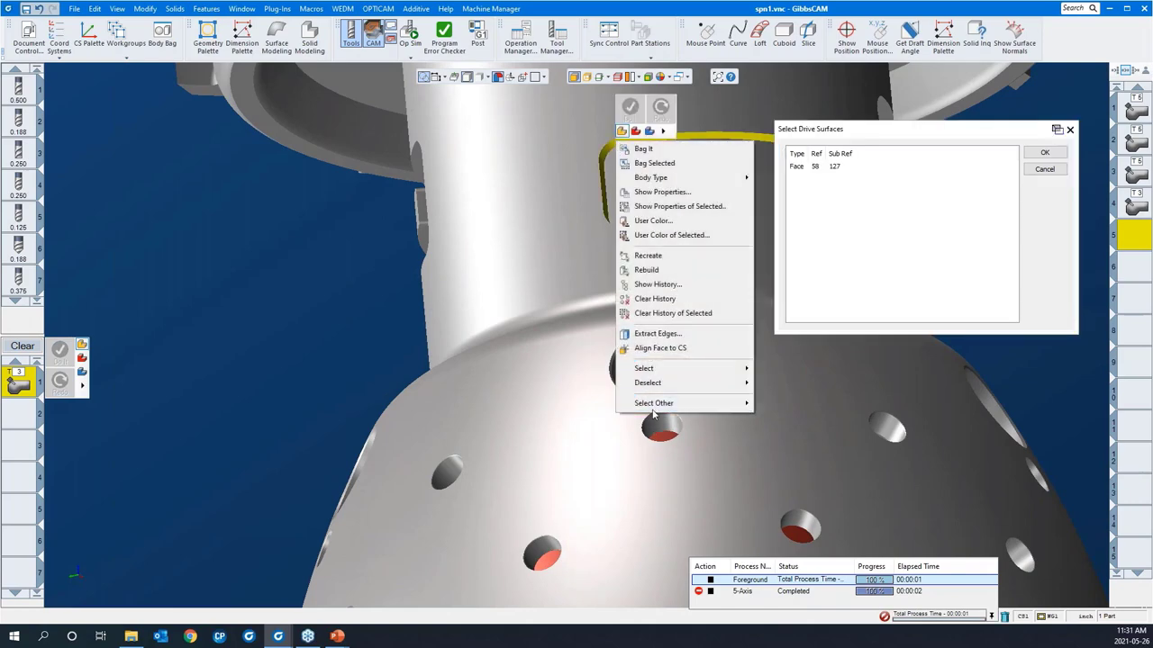
pyautogui.moveTo(652, 372)
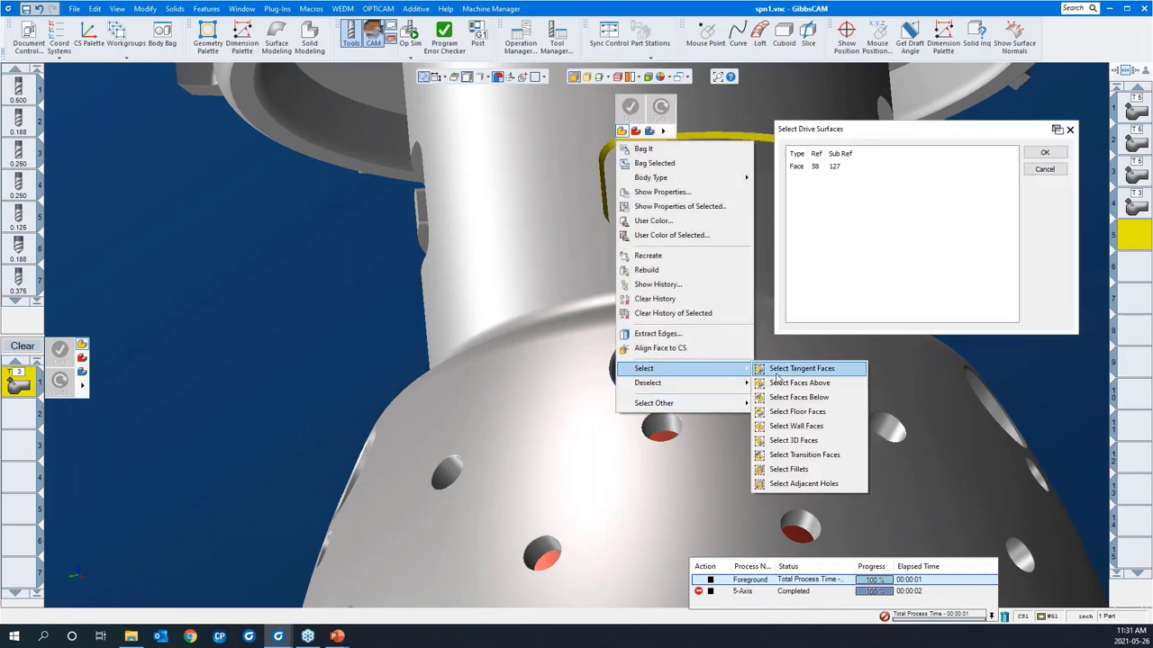
pyautogui.click(778, 377)
pyautogui.moveTo(659, 177); pyautogui.dragTo(707, 444, button='middle')
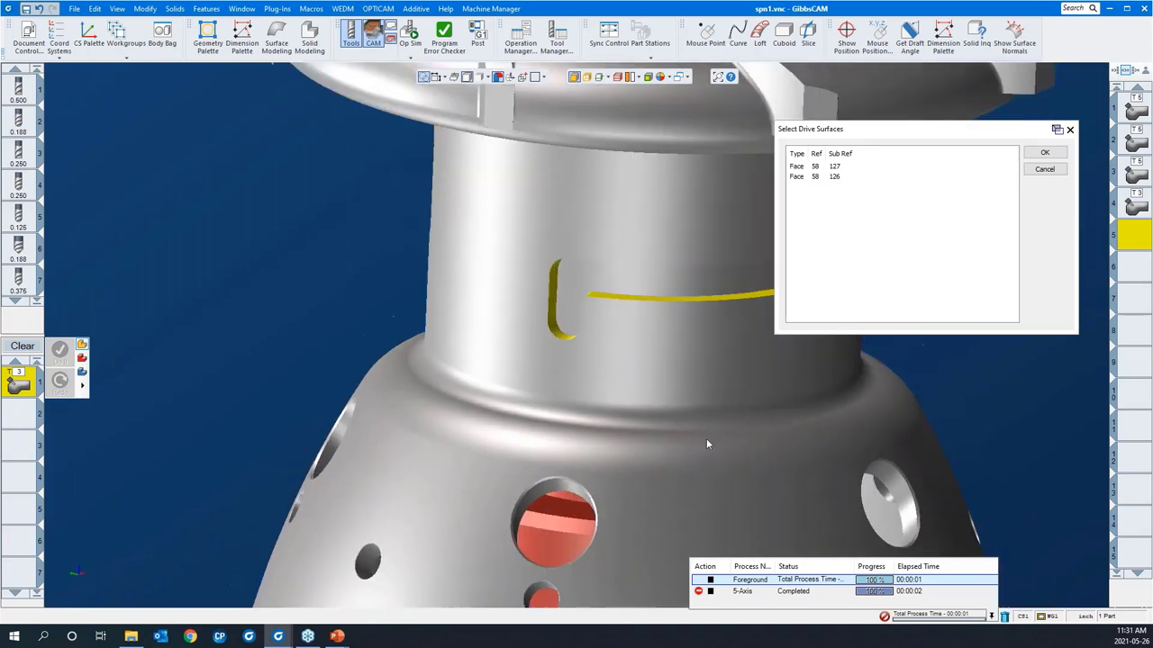
pyautogui.click(1042, 155)
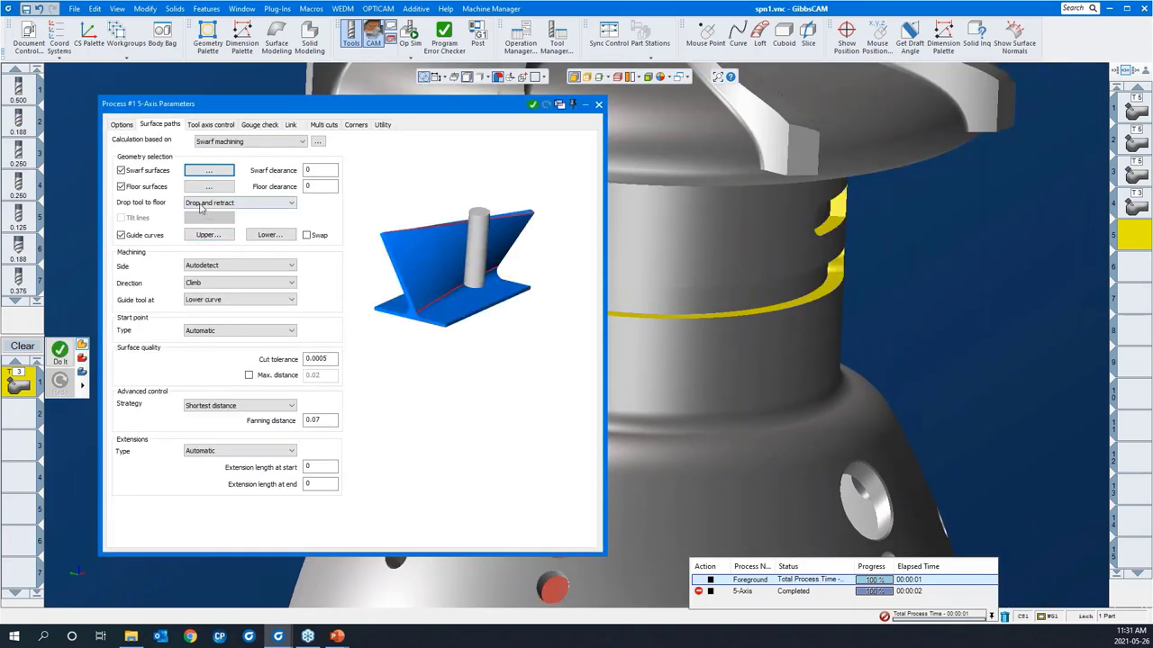
# Assign the slot's bottom face around the neck as the swarf floor surface.
pyautogui.click(200, 189)
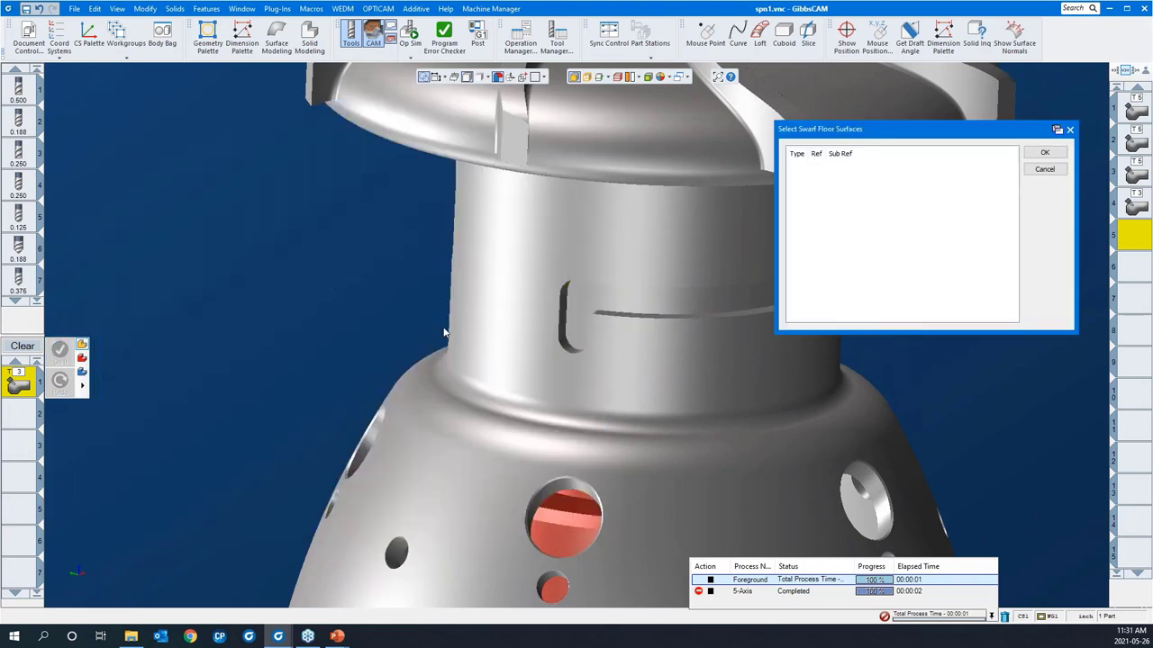
pyautogui.click(582, 317)
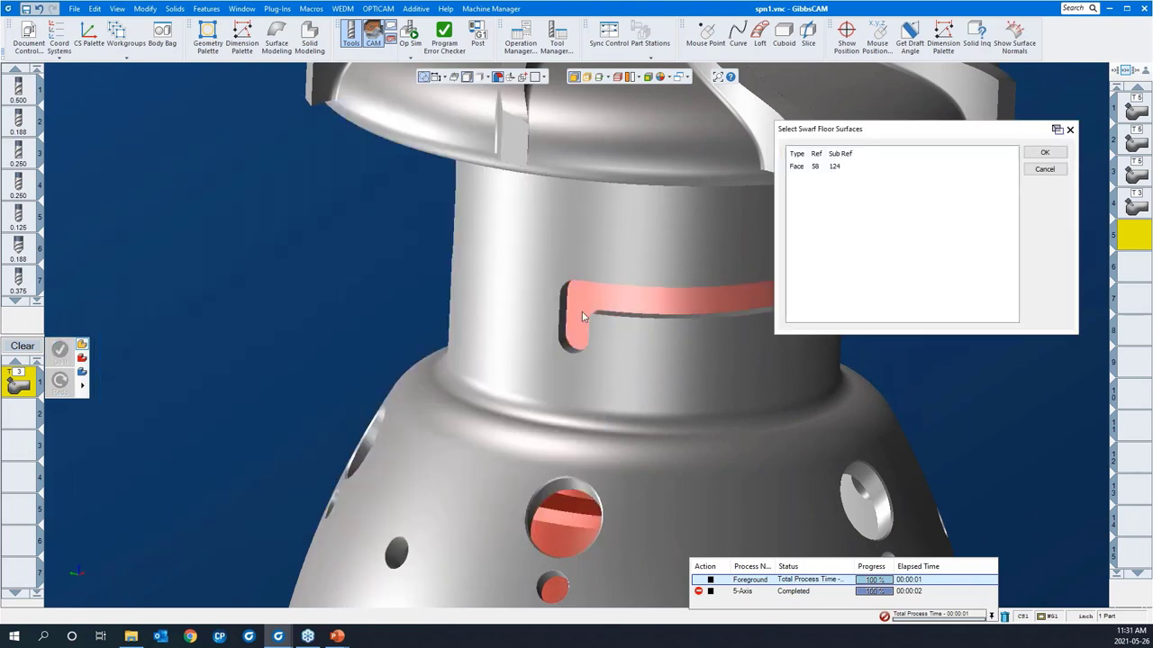
pyautogui.click(1045, 152)
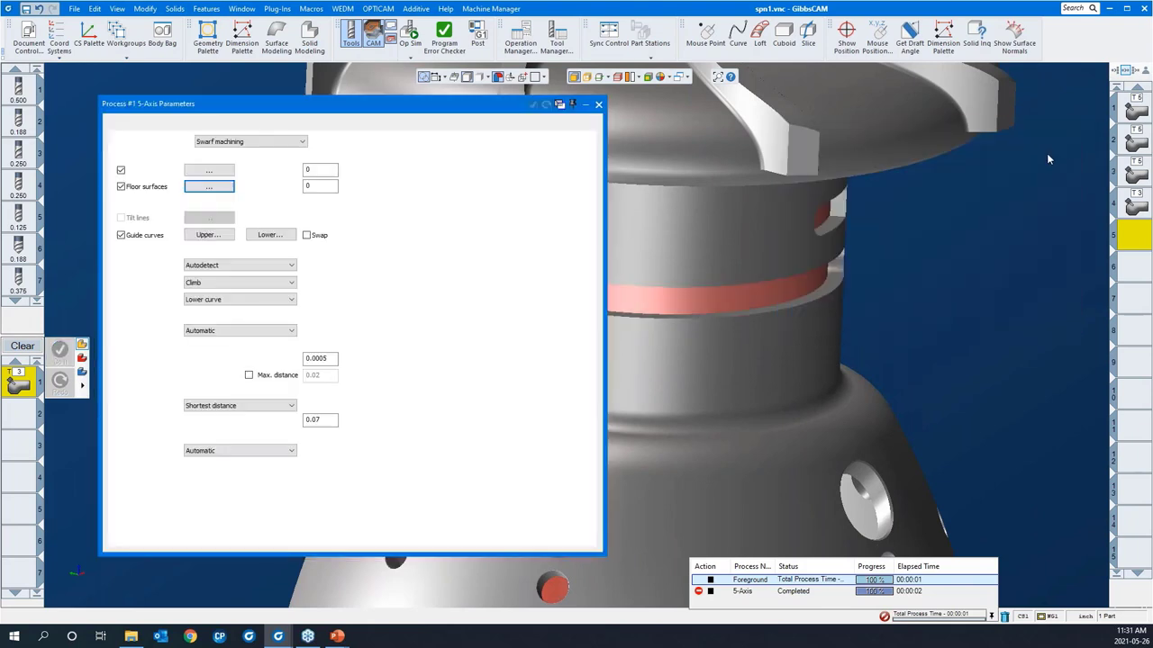
# Display the part's edges and assign the slot's outer edge loop as the upper guide curve.
pyautogui.click(120, 235)
pyautogui.moveTo(715, 422); pyautogui.dragTo(784, 422, button='middle')
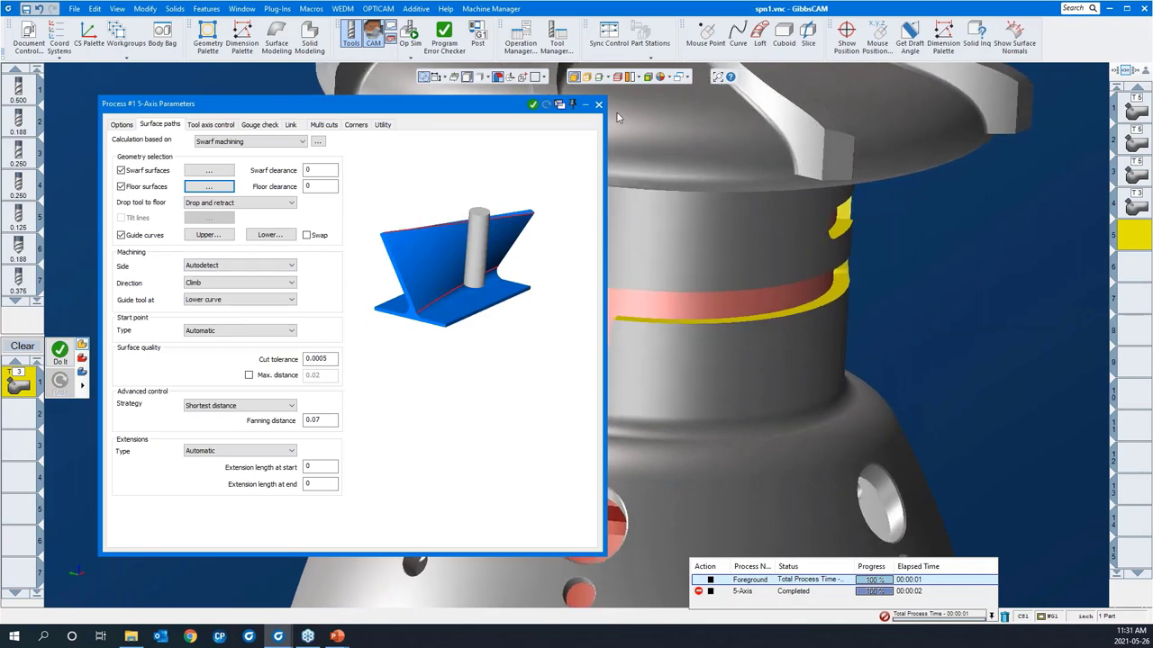
pyautogui.click(587, 78)
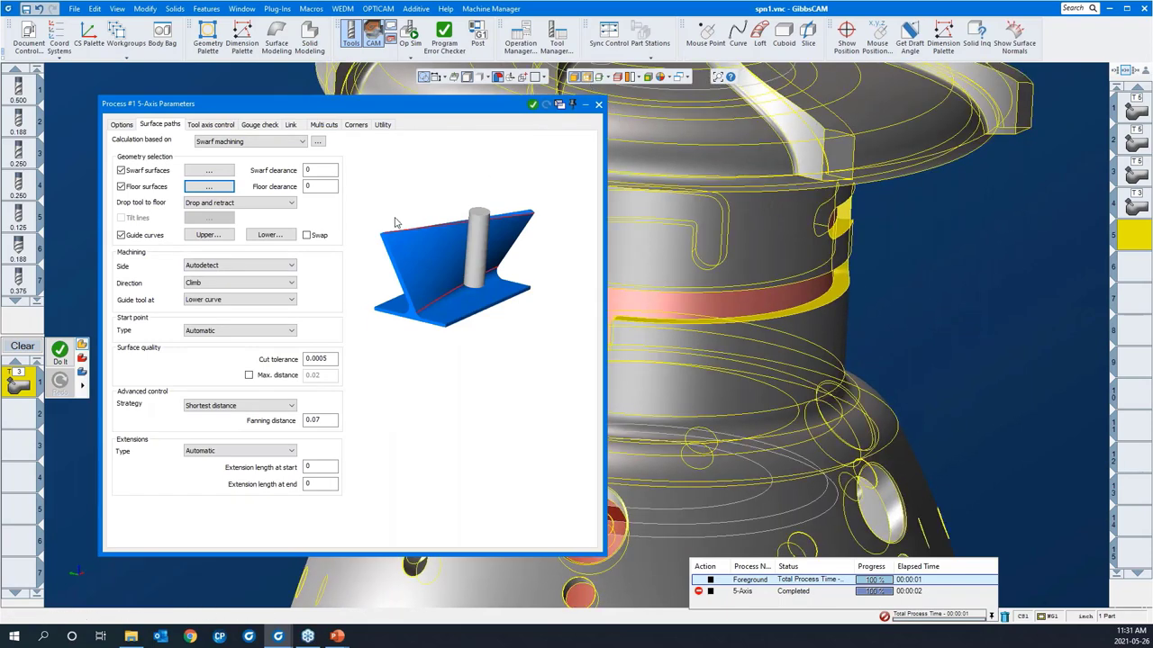
pyautogui.click(216, 240)
pyautogui.click(692, 326)
pyautogui.moveTo(259, 416); pyautogui.dragTo(228, 420, button='middle')
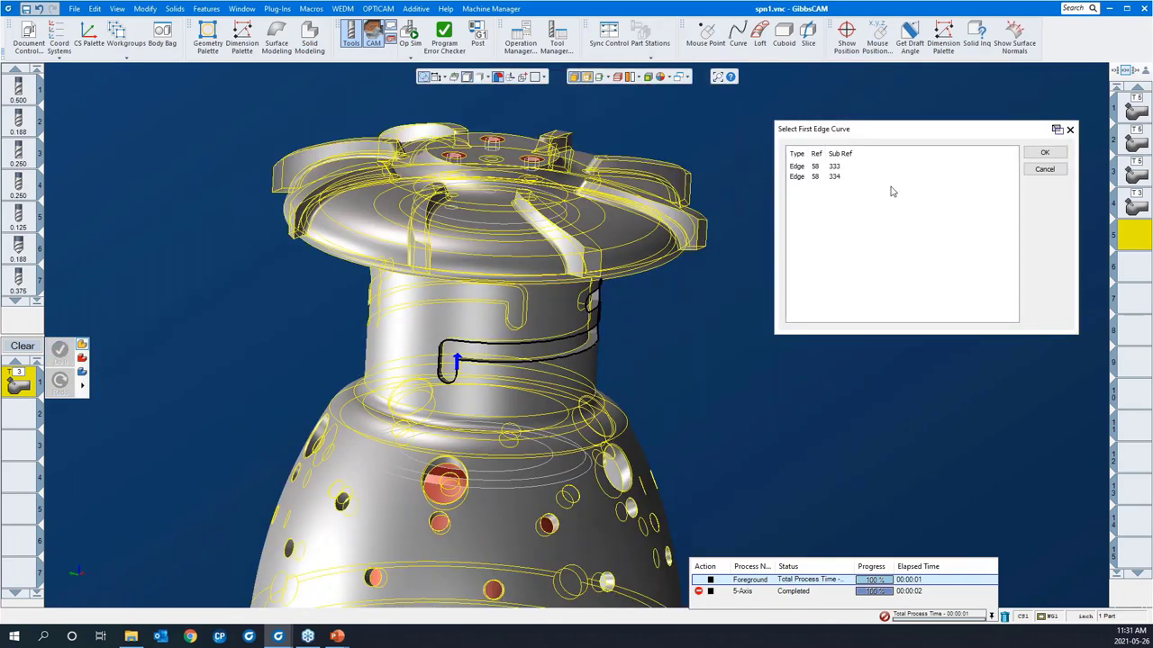
pyautogui.click(1044, 152)
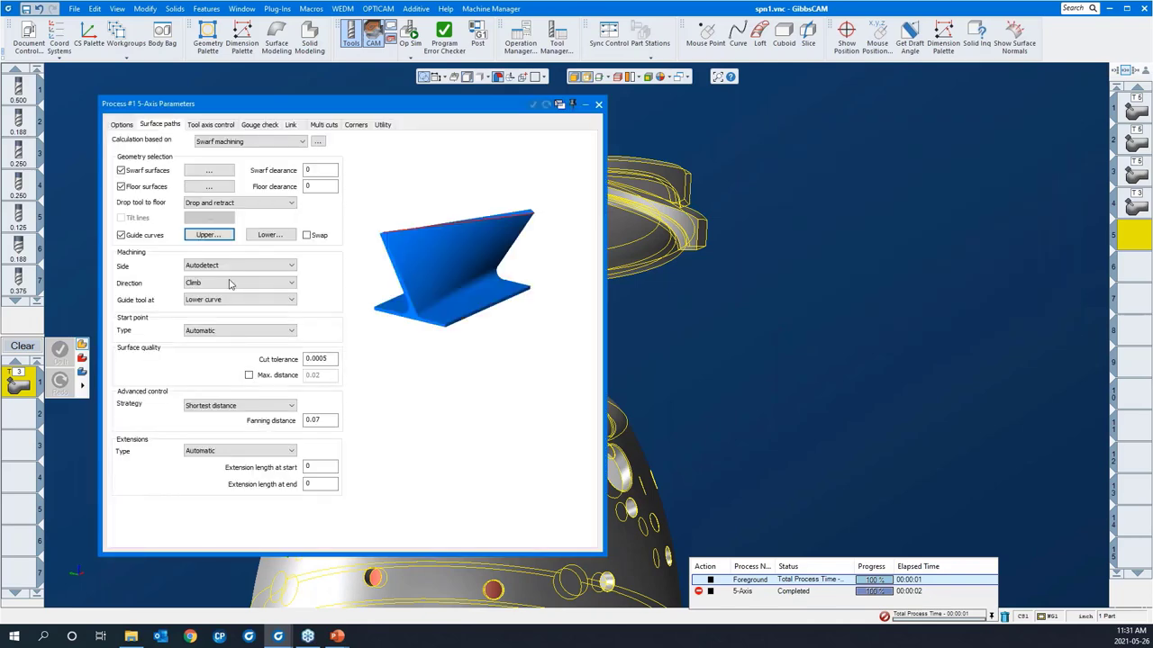
# Assign the slot's inner edge loop along the floor as the lower guide curve.
pyautogui.click(263, 236)
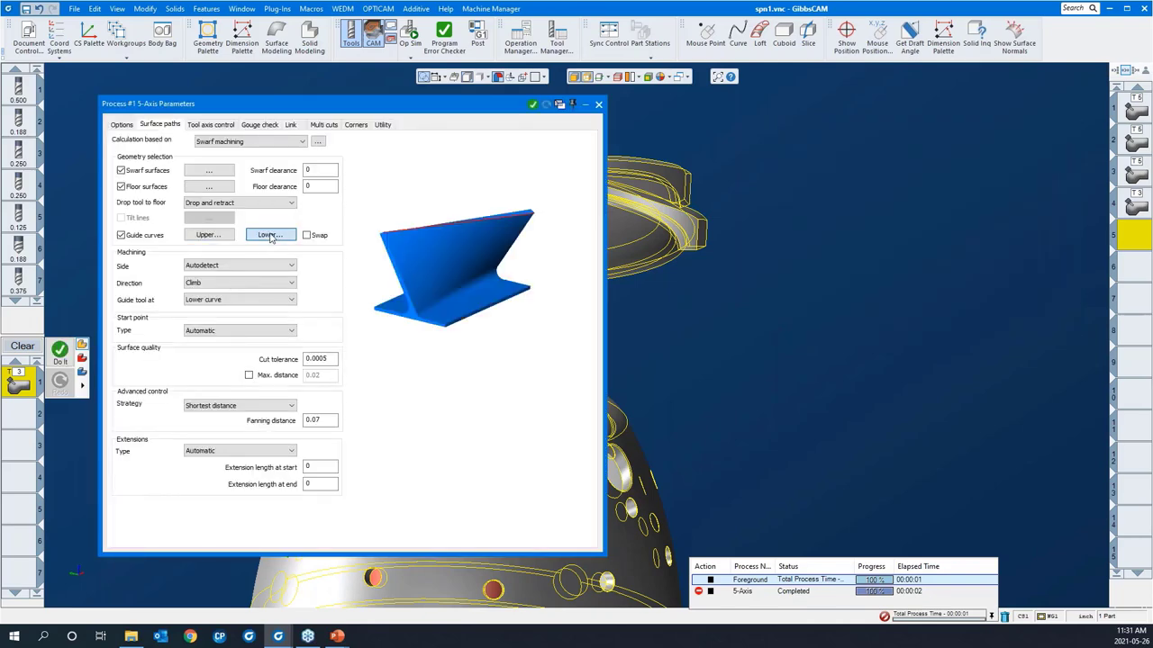
pyautogui.scroll(5, 631, 383)
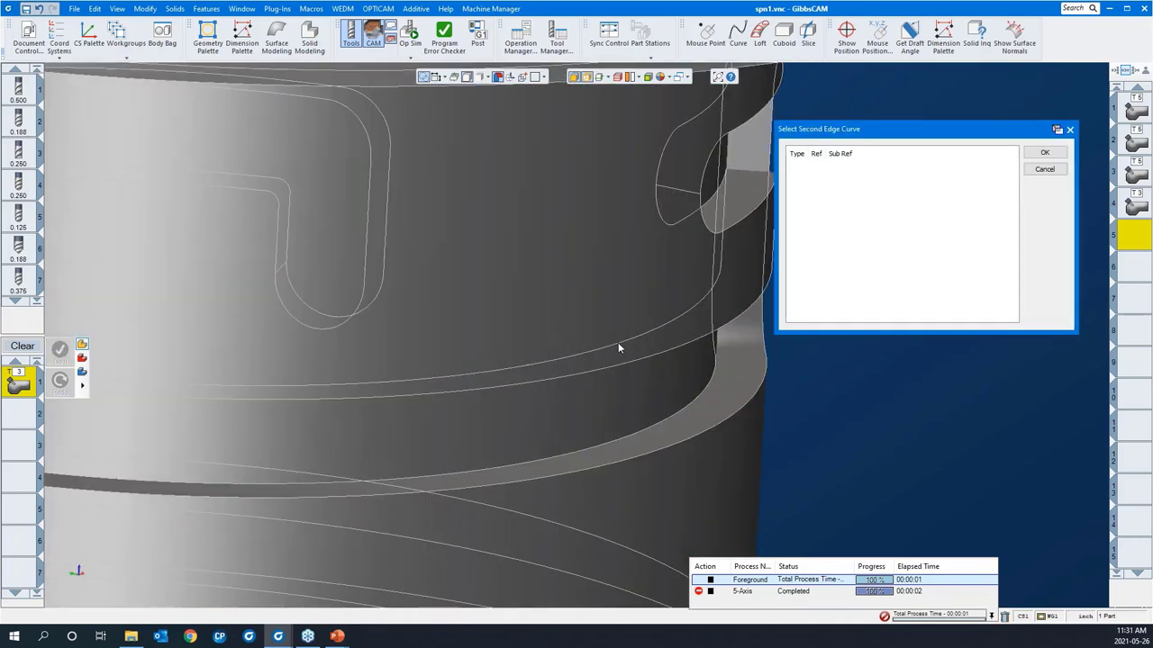
pyautogui.click(616, 340)
pyautogui.scroll(-5, 572, 333)
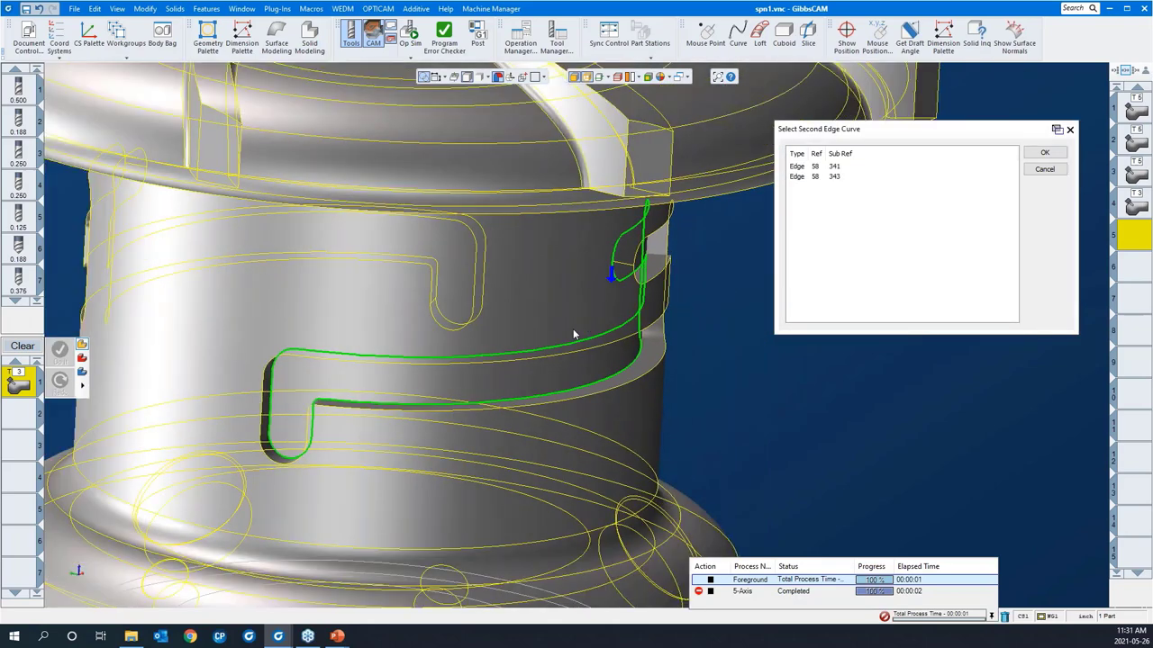
pyautogui.click(1044, 155)
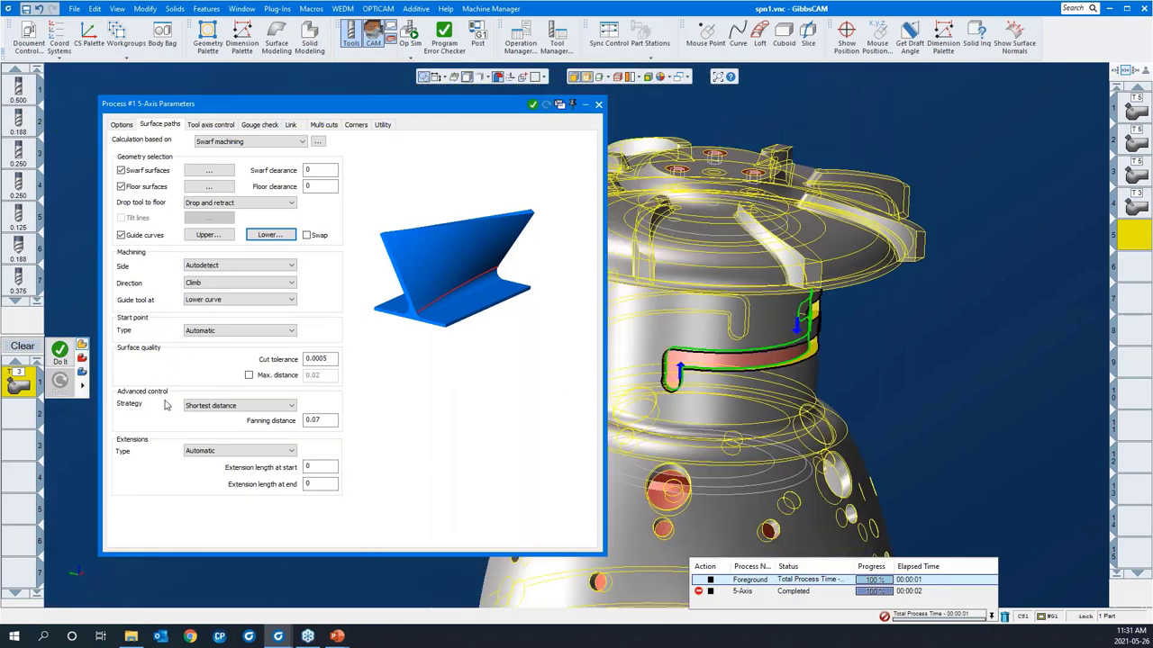
# Review the advanced strategy and output format options, keeping Shortest distance and 4 axis selected.
pyautogui.click(204, 407)
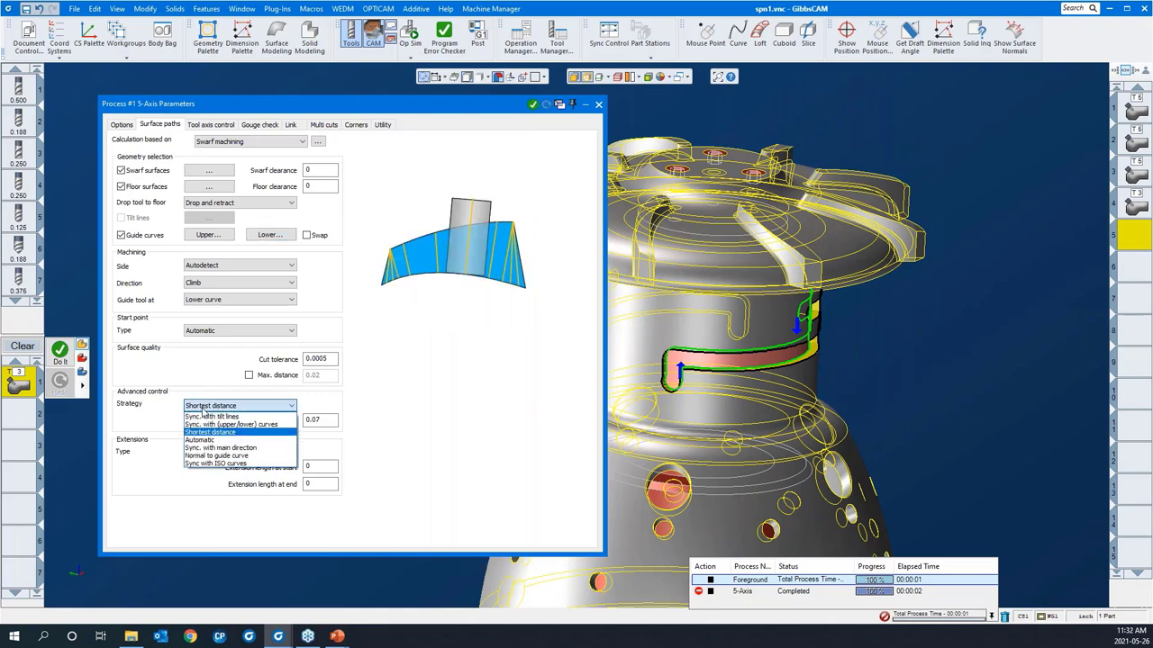
pyautogui.click(207, 432)
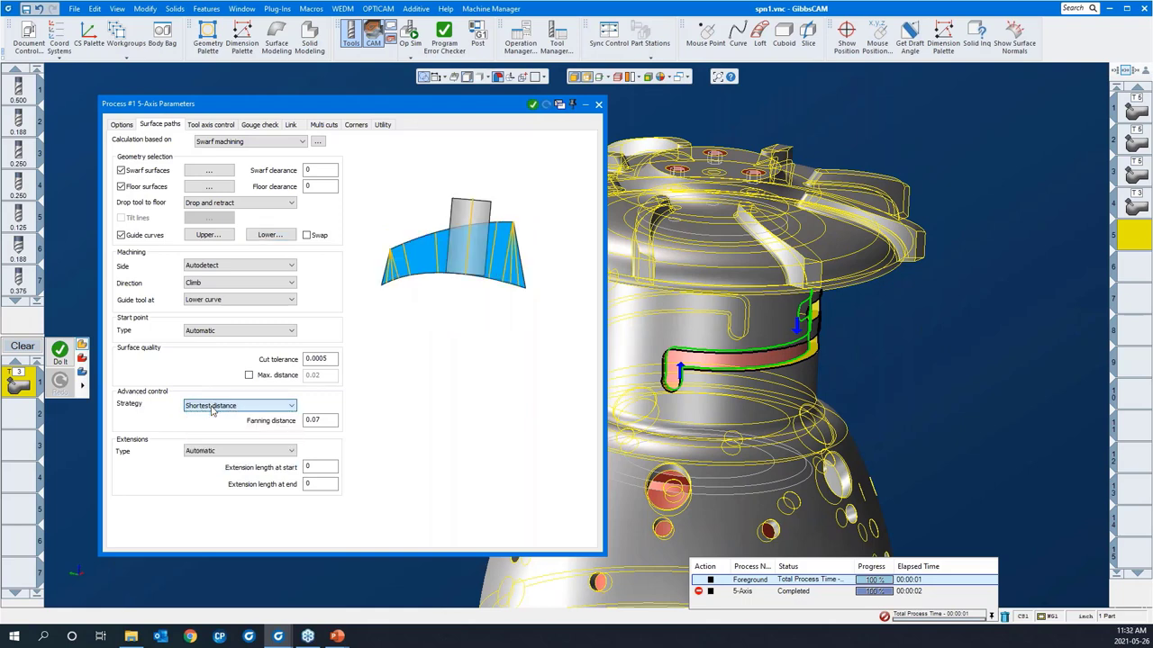
pyautogui.click(212, 125)
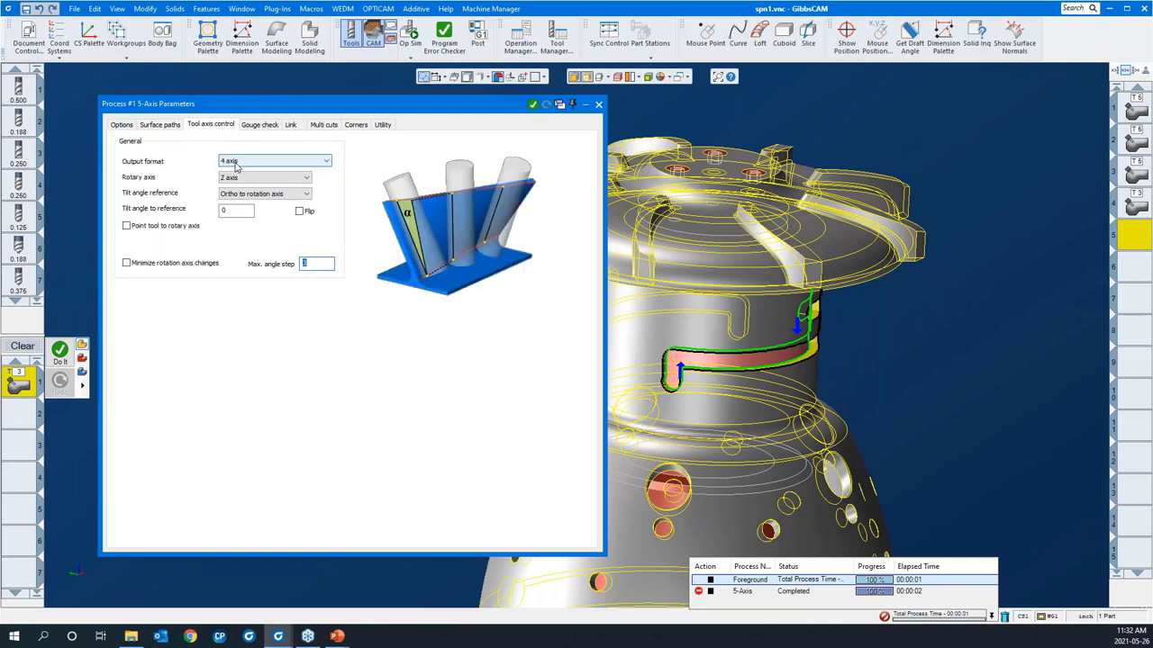
pyautogui.click(238, 164)
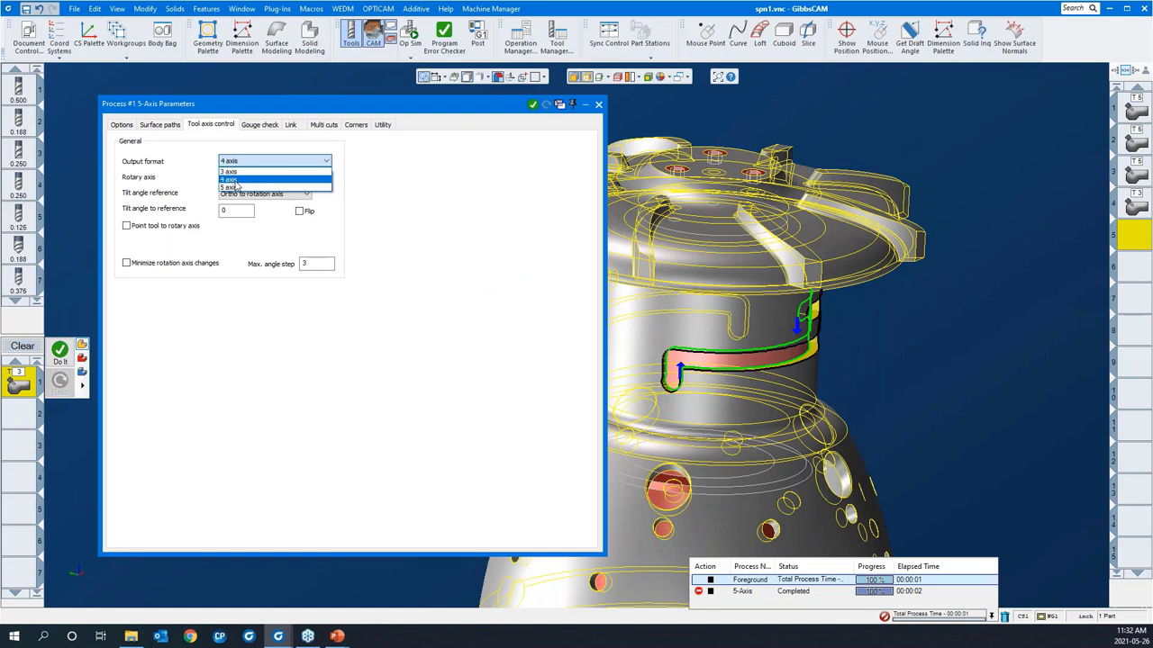
pyautogui.click(236, 179)
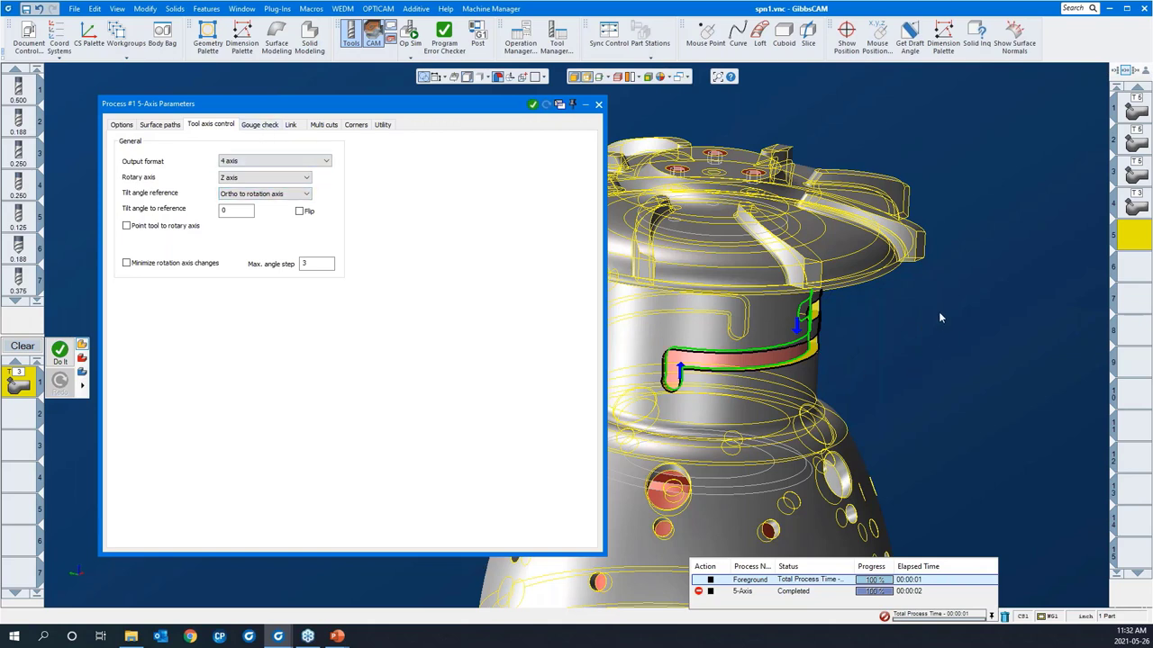
pyautogui.scroll(-2, 940, 302)
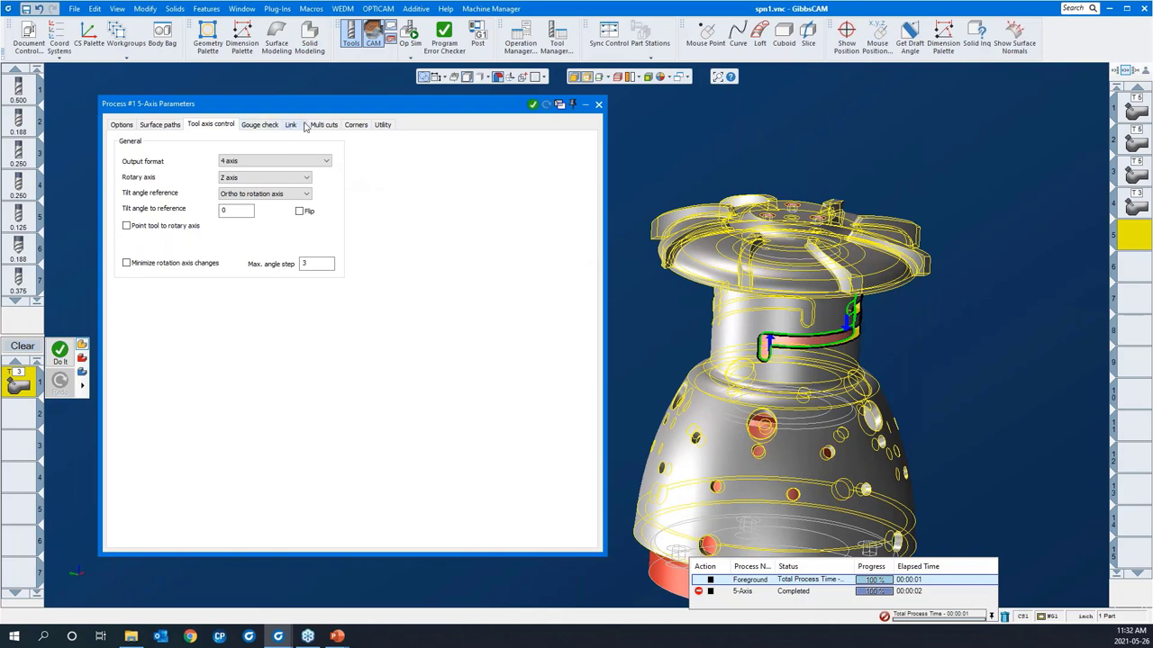
# Set the default lead-in type to Horizontal tangent arc, copy the lead-in settings to the lead-out, and accept them.
pyautogui.click(315, 125)
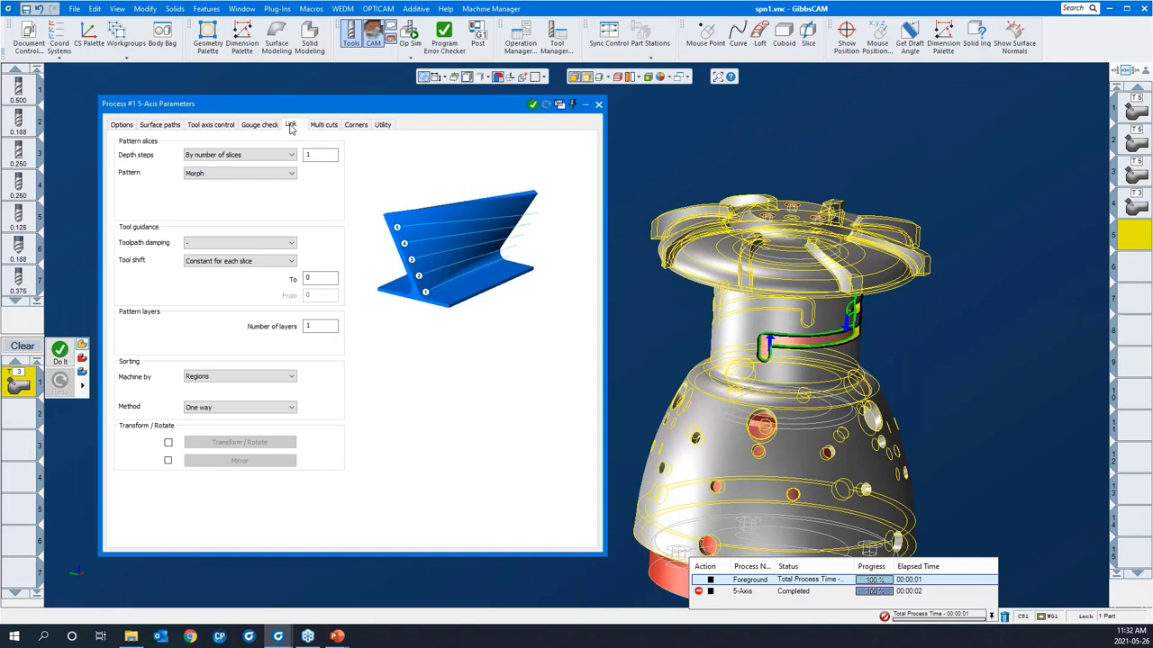
pyautogui.click(290, 126)
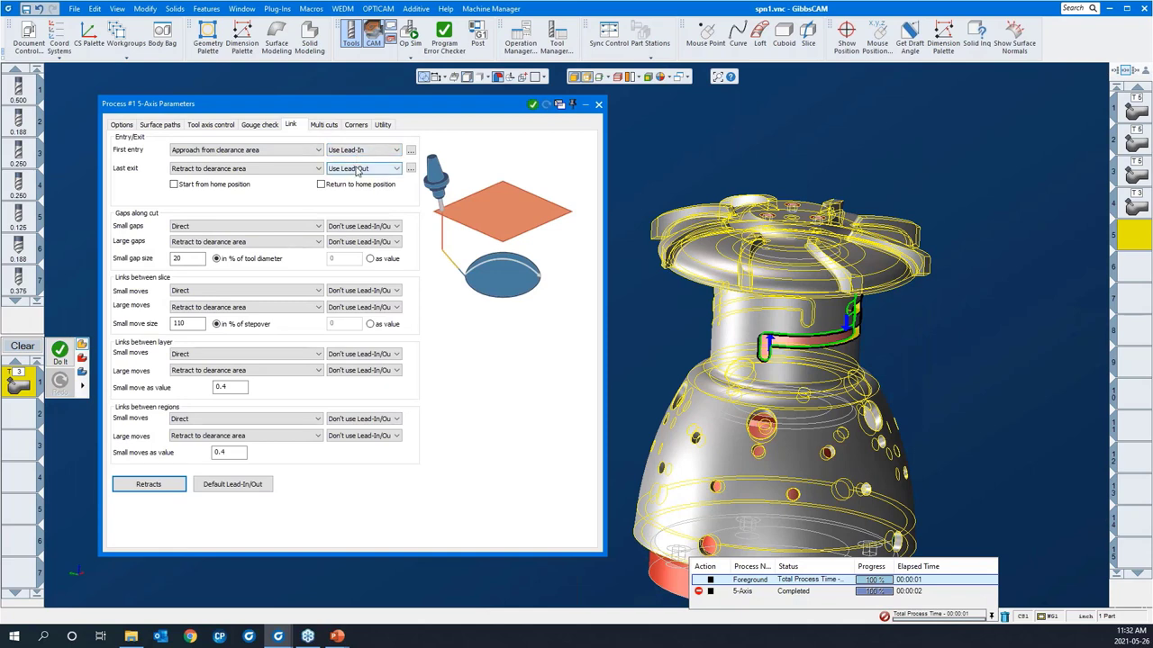
pyautogui.click(233, 484)
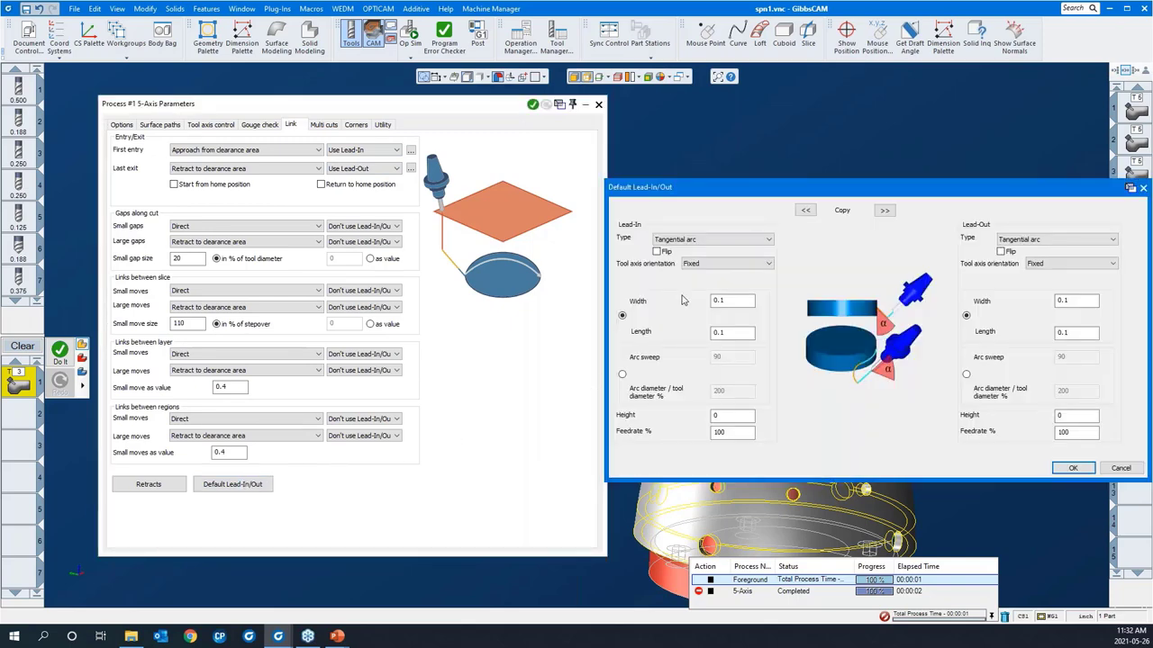
pyautogui.click(688, 240)
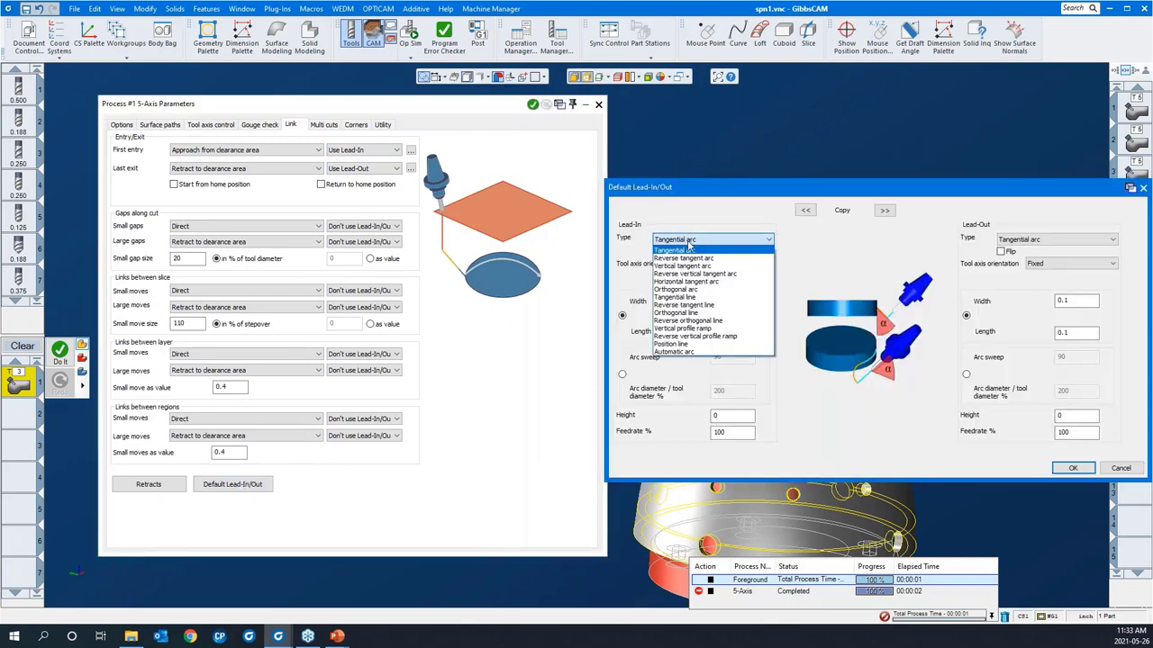
pyautogui.click(689, 281)
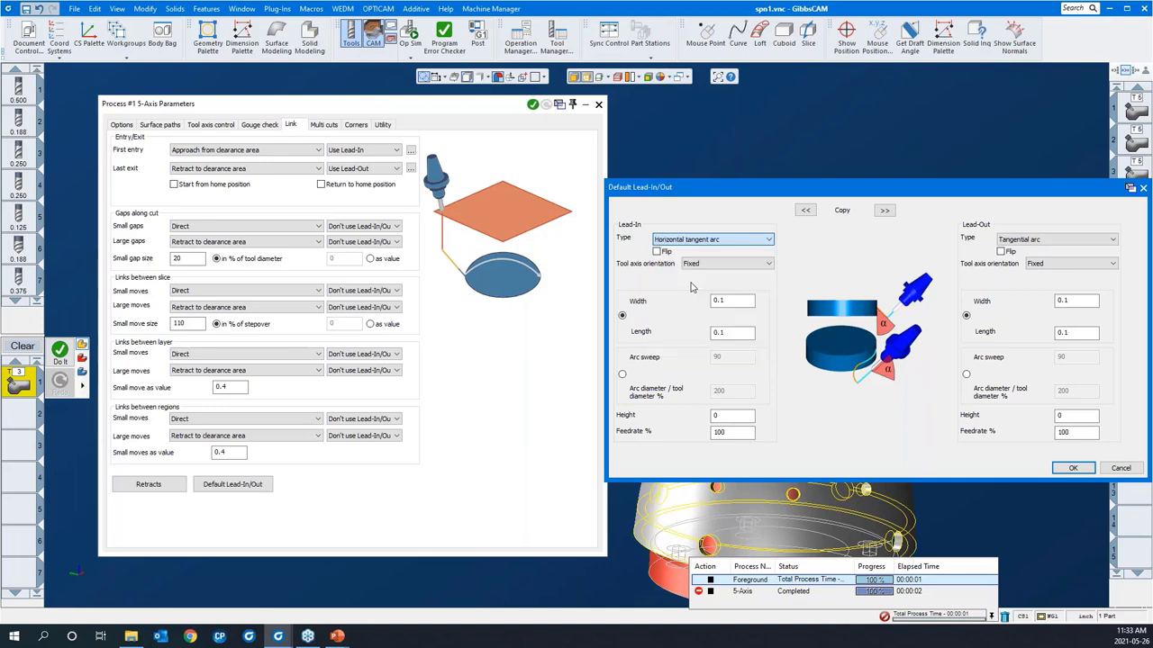
pyautogui.click(883, 210)
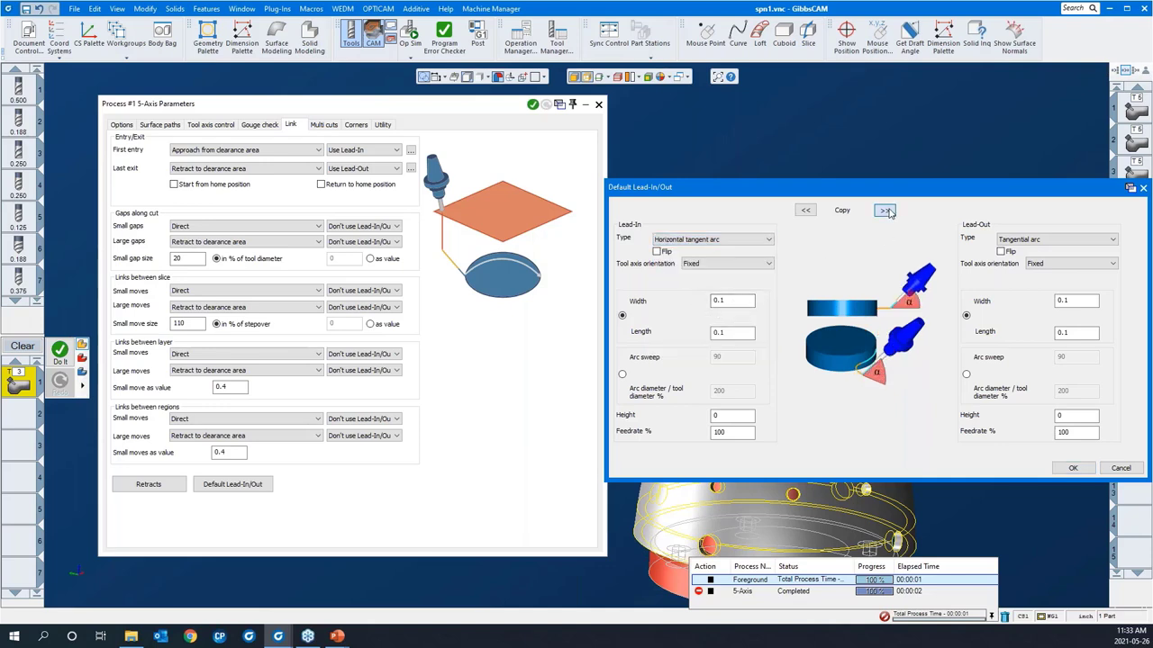
pyautogui.click(1072, 467)
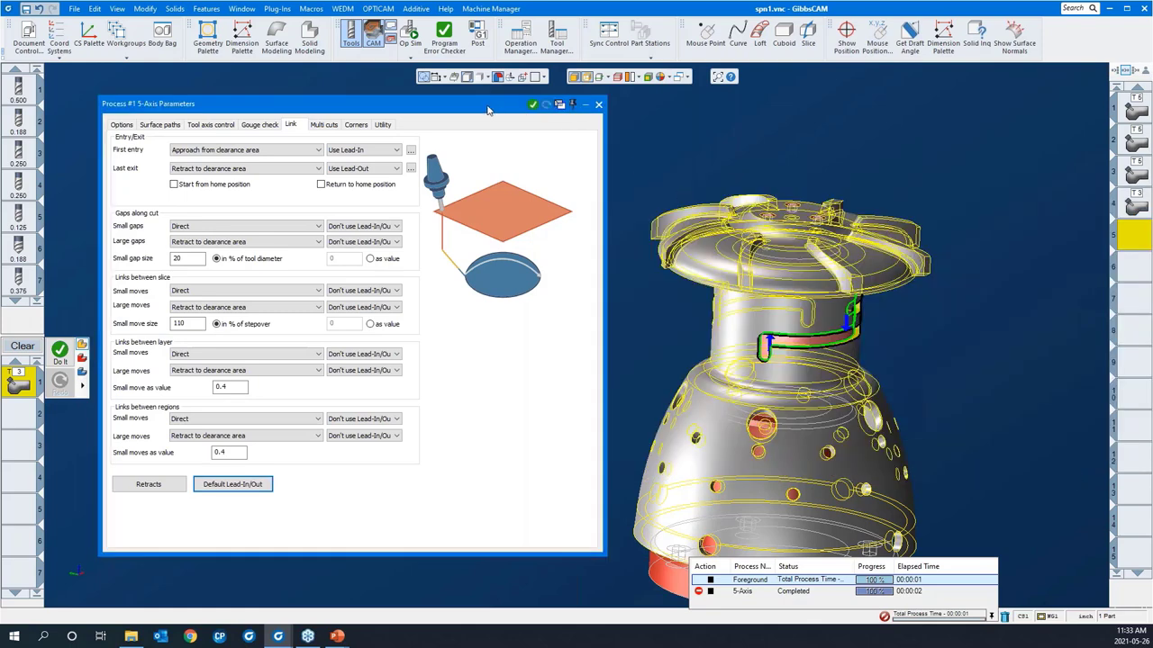
# Collapse the process parameters, generate the swarf toolpath as operation 5, and inspect it around the slot.
pyautogui.doubleClick(487, 109)
pyautogui.rightClick(449, 224)
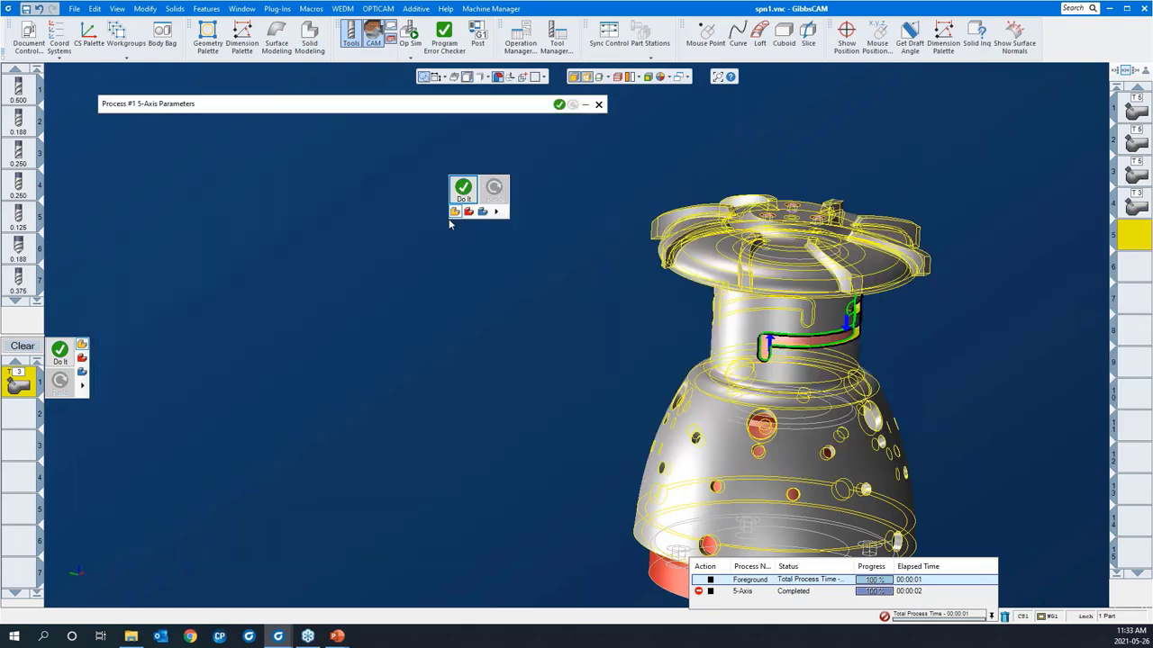
pyautogui.click(462, 191)
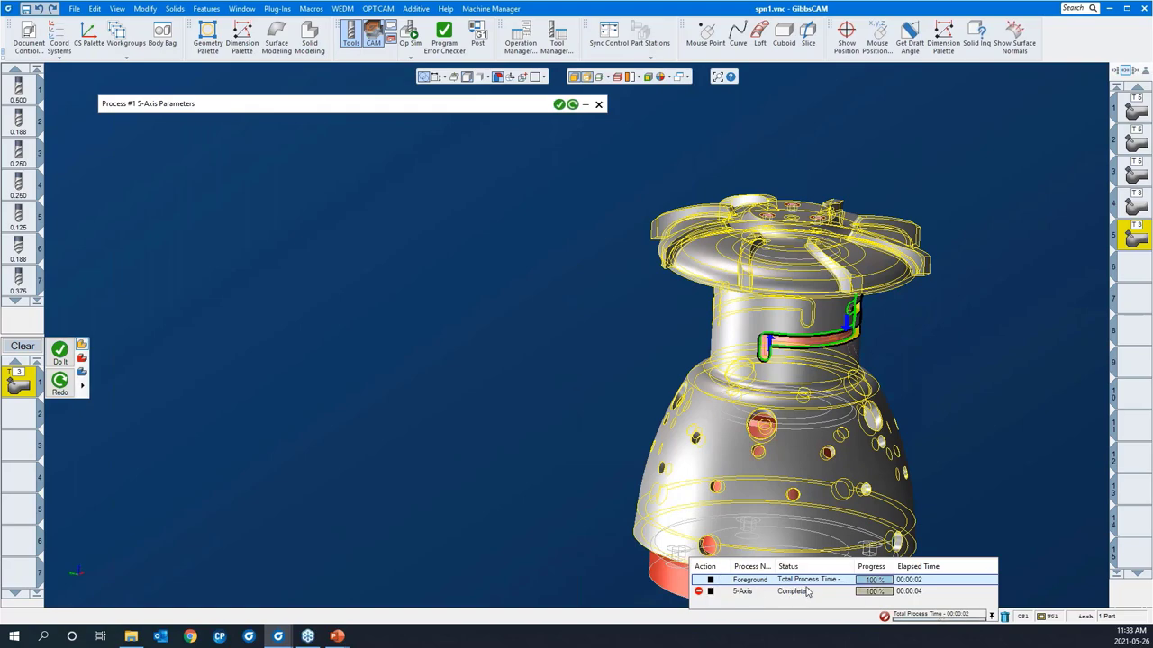
pyautogui.moveTo(876, 340); pyautogui.dragTo(716, 252, button='middle')
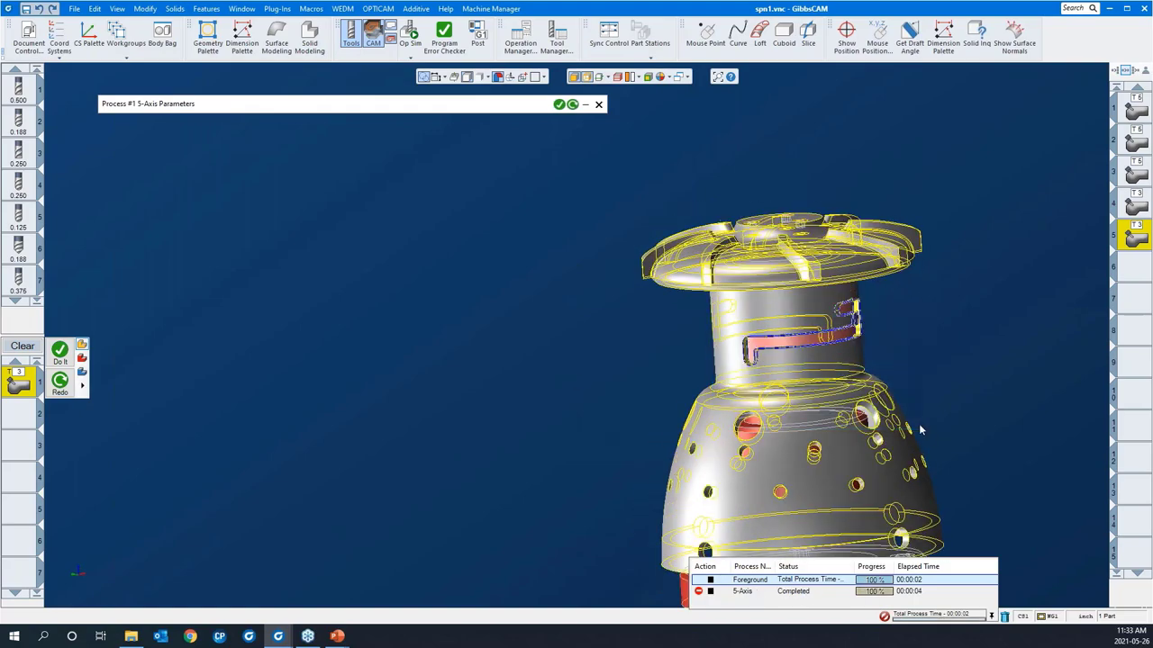
# Run an Op Sim rendering of operations 4 and 5, the neck slot's roughing and swarf finishing.
pyautogui.scroll(5, 919, 423)
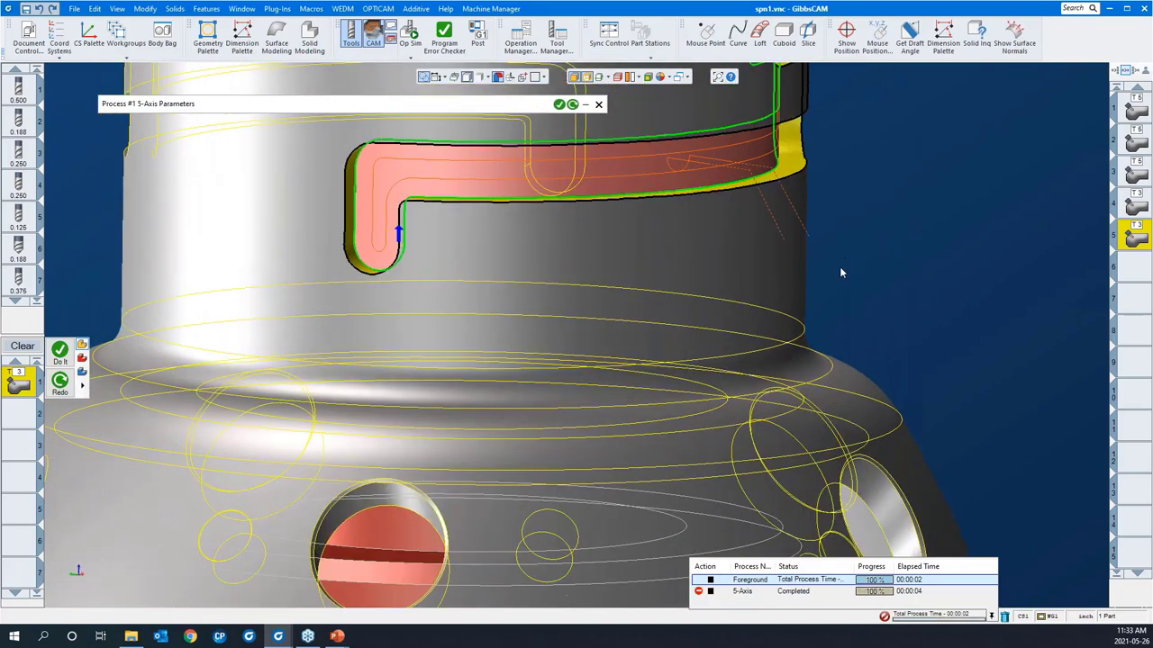
pyautogui.scroll(-3, 828, 274)
pyautogui.moveTo(810, 283); pyautogui.dragTo(1011, 272, button='middle')
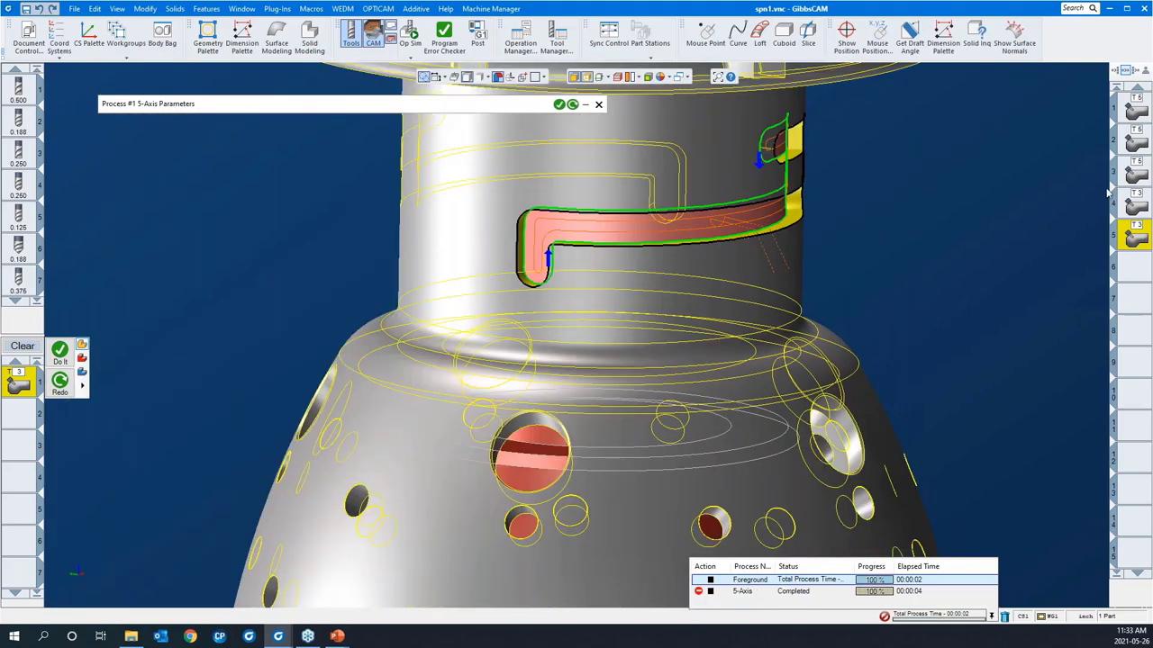
pyautogui.scroll(-2, 1011, 275)
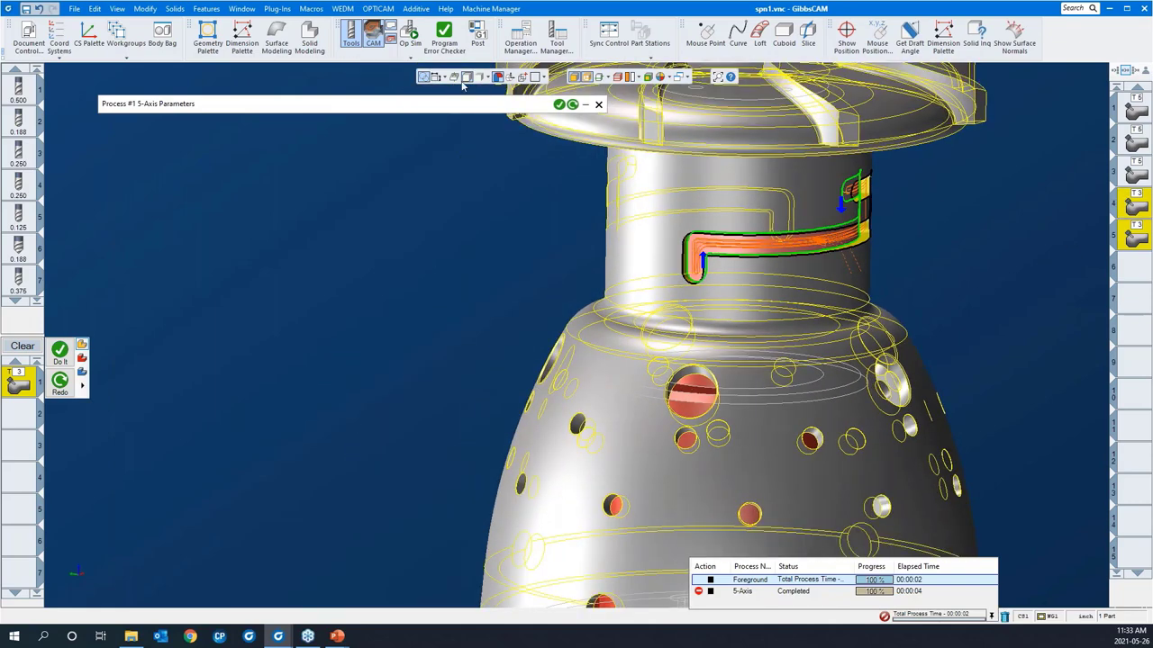
pyautogui.scroll(-2, 417, 327)
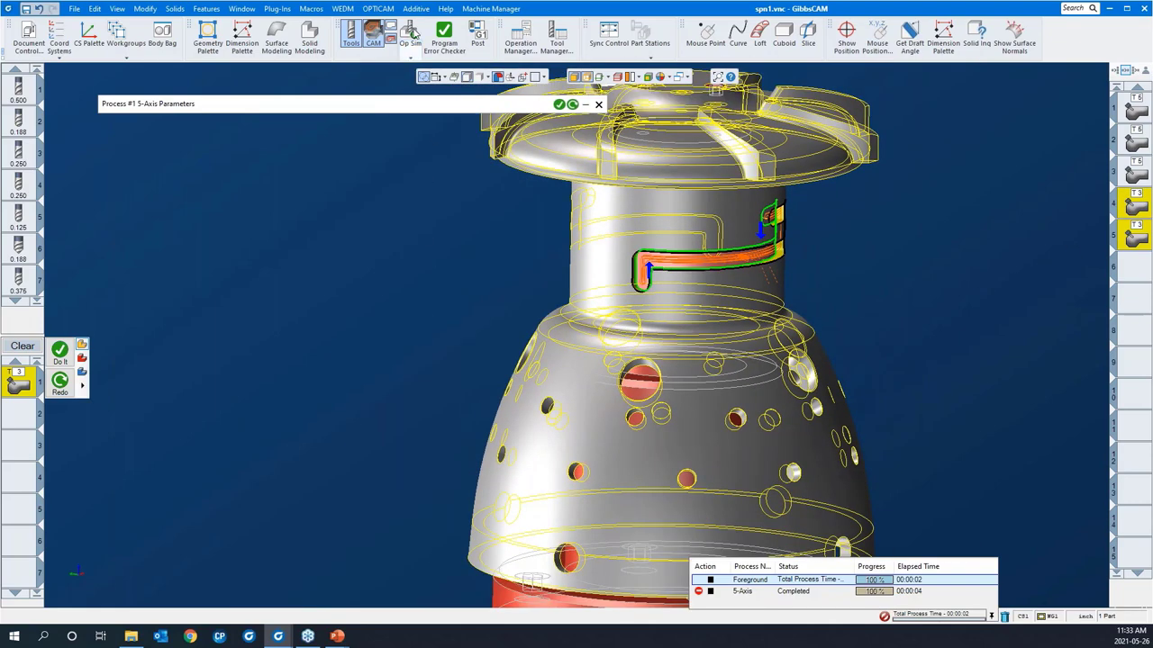
pyautogui.click(410, 36)
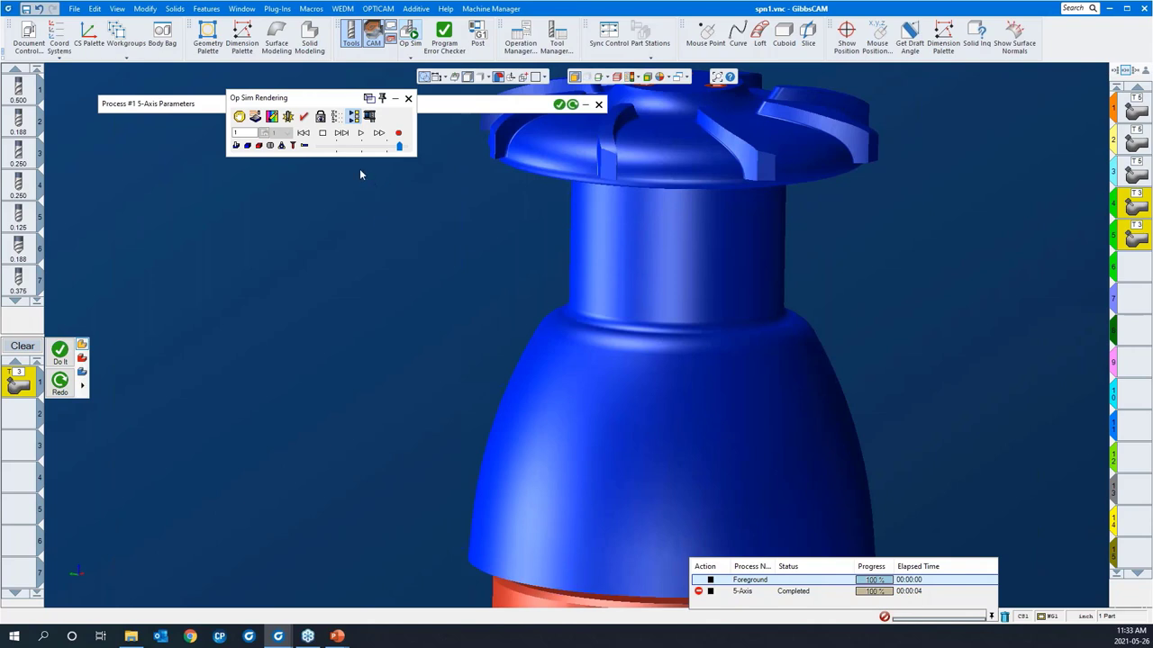
pyautogui.click(311, 148)
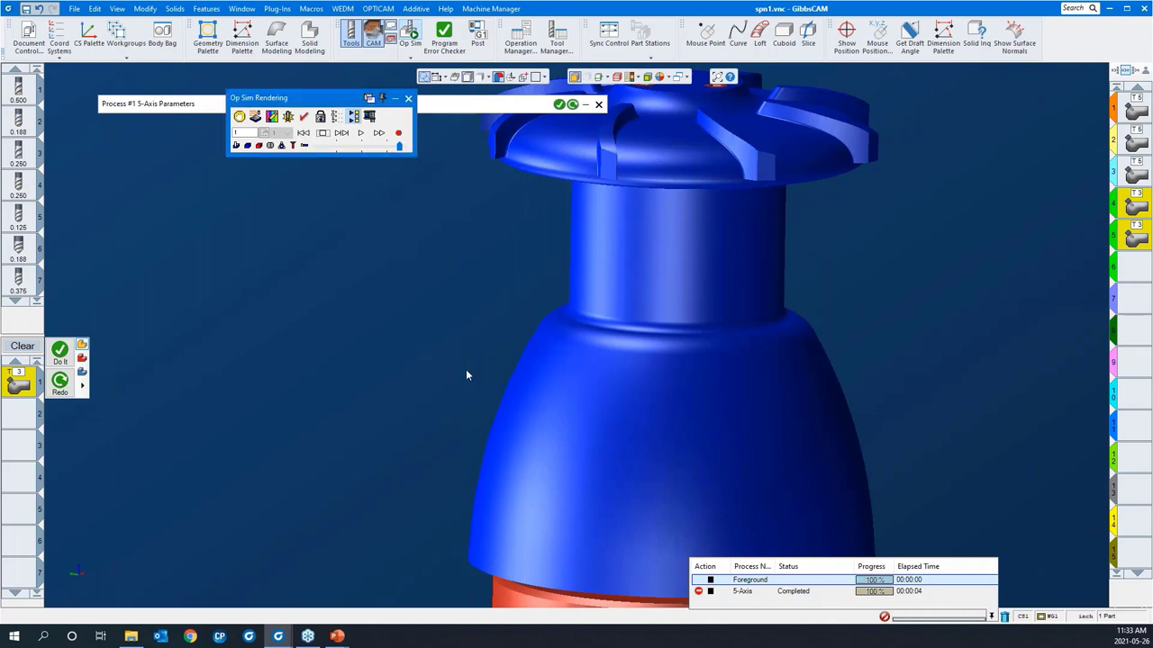
pyautogui.scroll(-3, 463, 368)
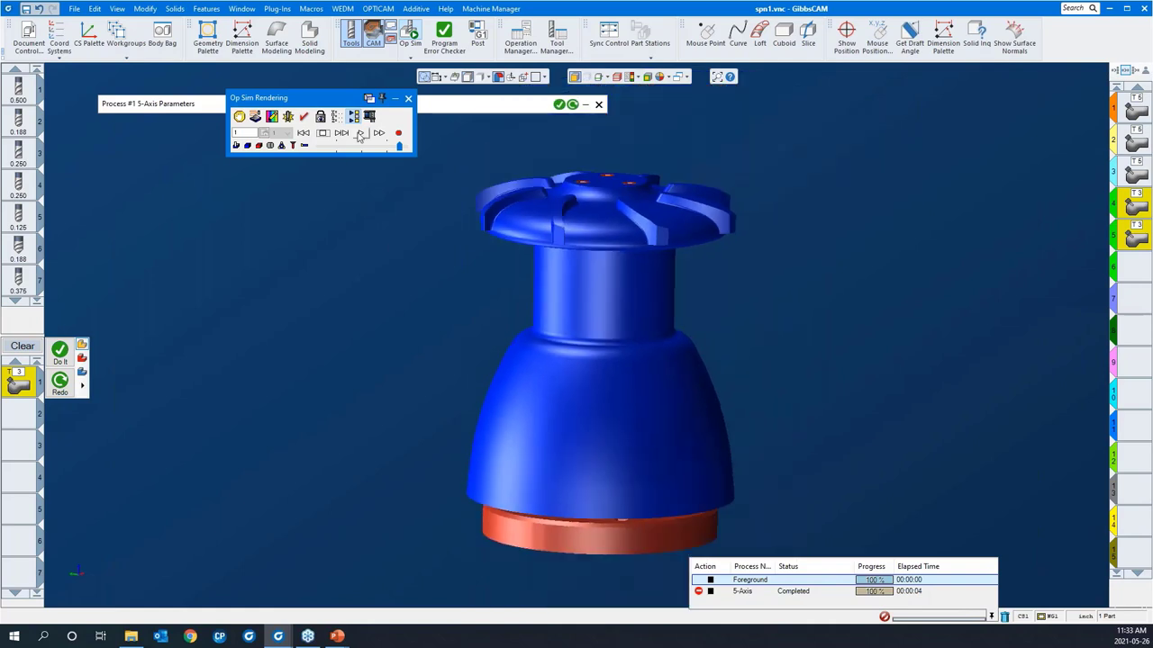
pyautogui.click(360, 133)
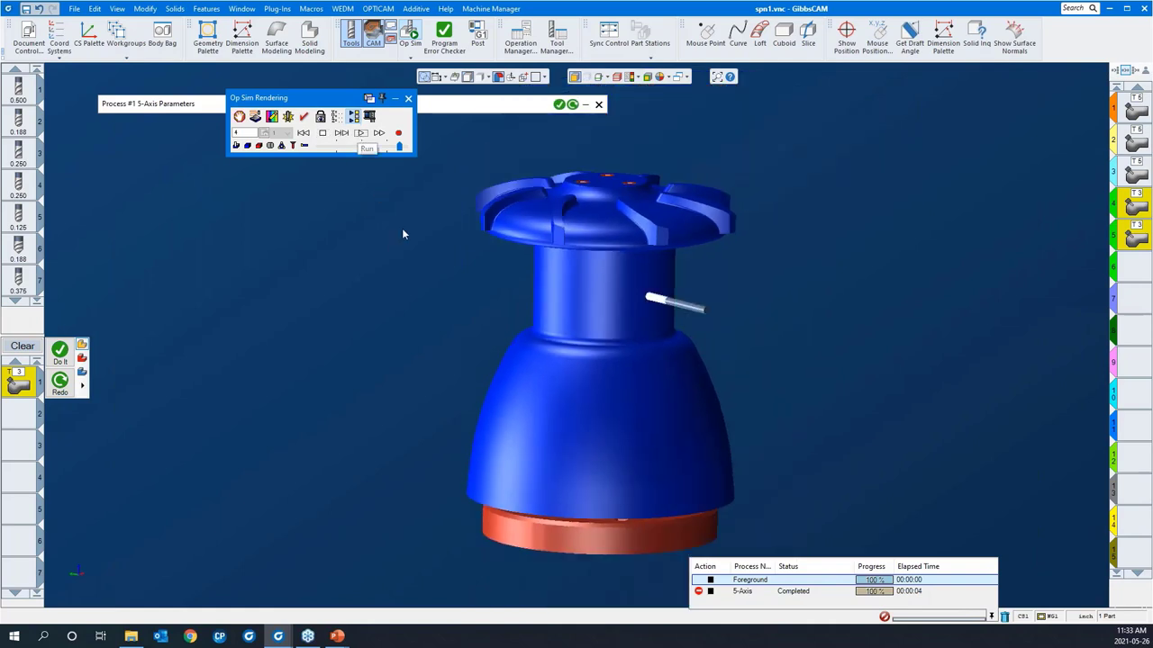
# Show the tool holder in the simulation and slow the playback while watching the neck slot being cut.
pyautogui.click(305, 147)
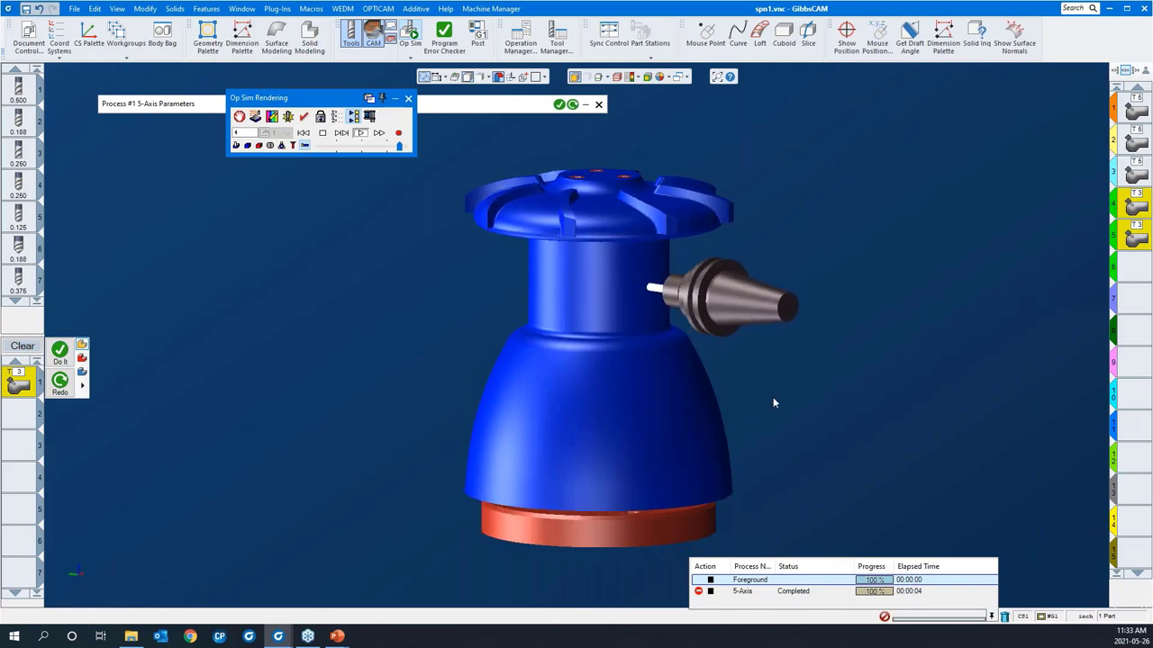
pyautogui.scroll(5, 592, 261)
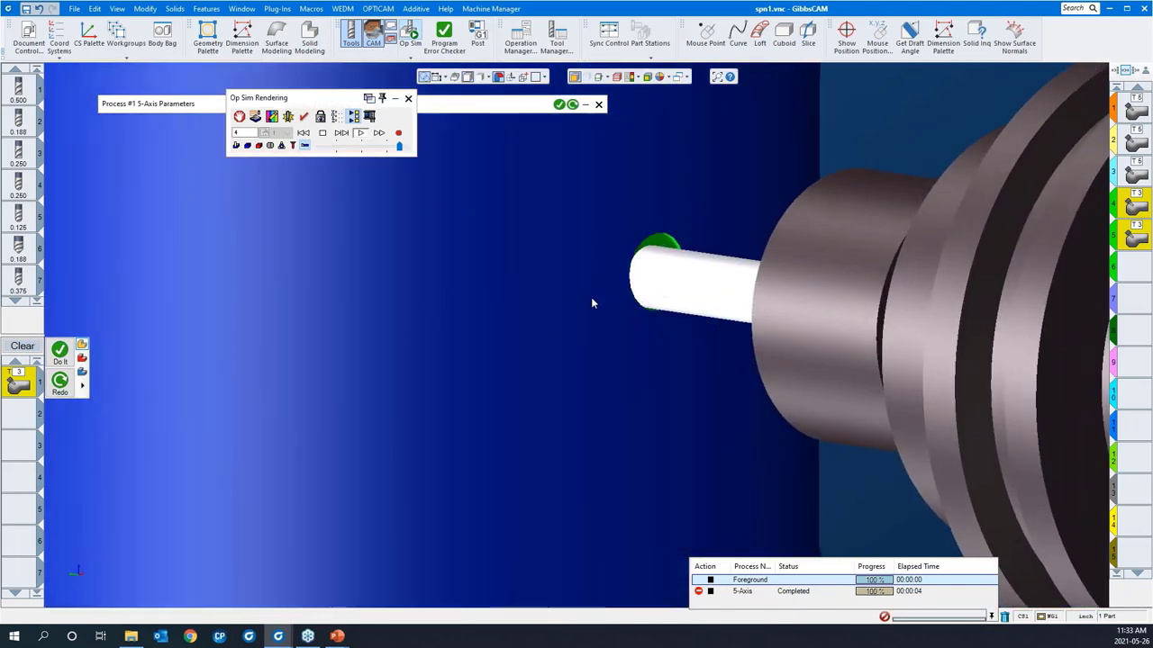
pyautogui.scroll(-5, 592, 304)
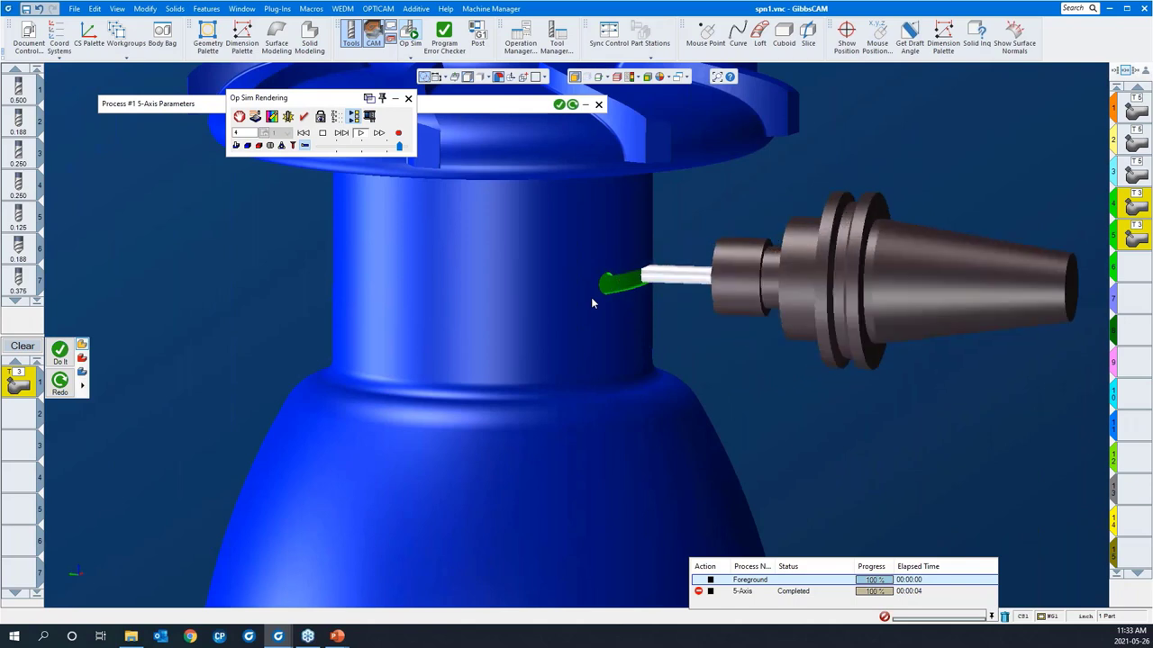
pyautogui.moveTo(399, 146); pyautogui.dragTo(368, 148)
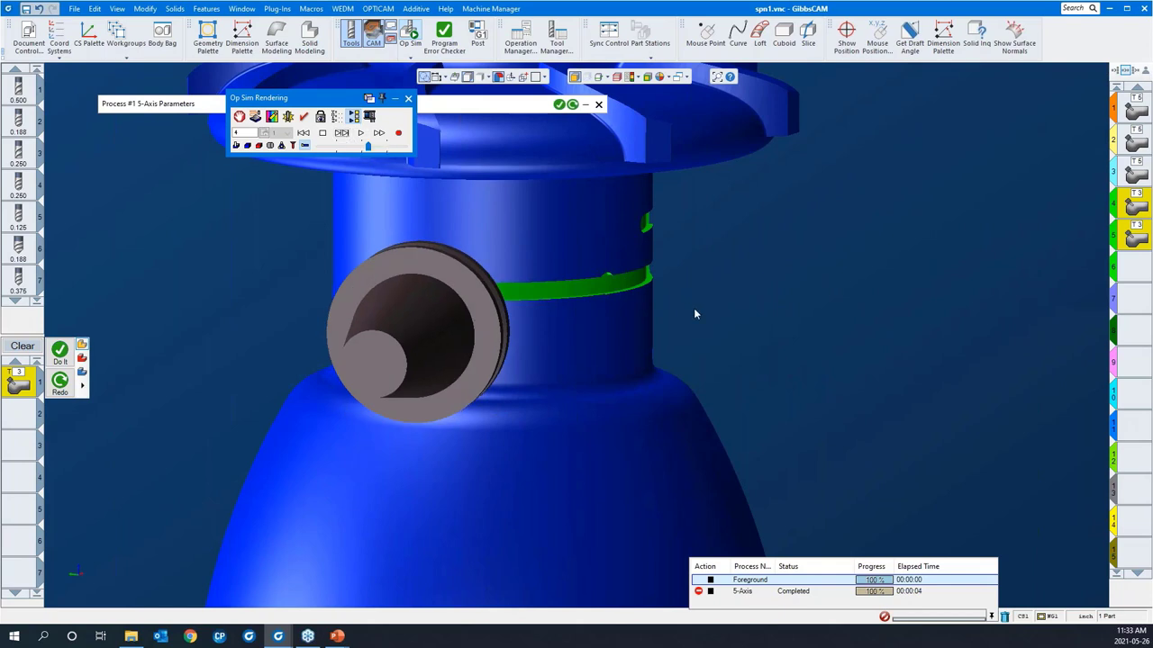
# Rewind the simulation and lock its point of view to Machine.
pyautogui.scroll(-3, 693, 307)
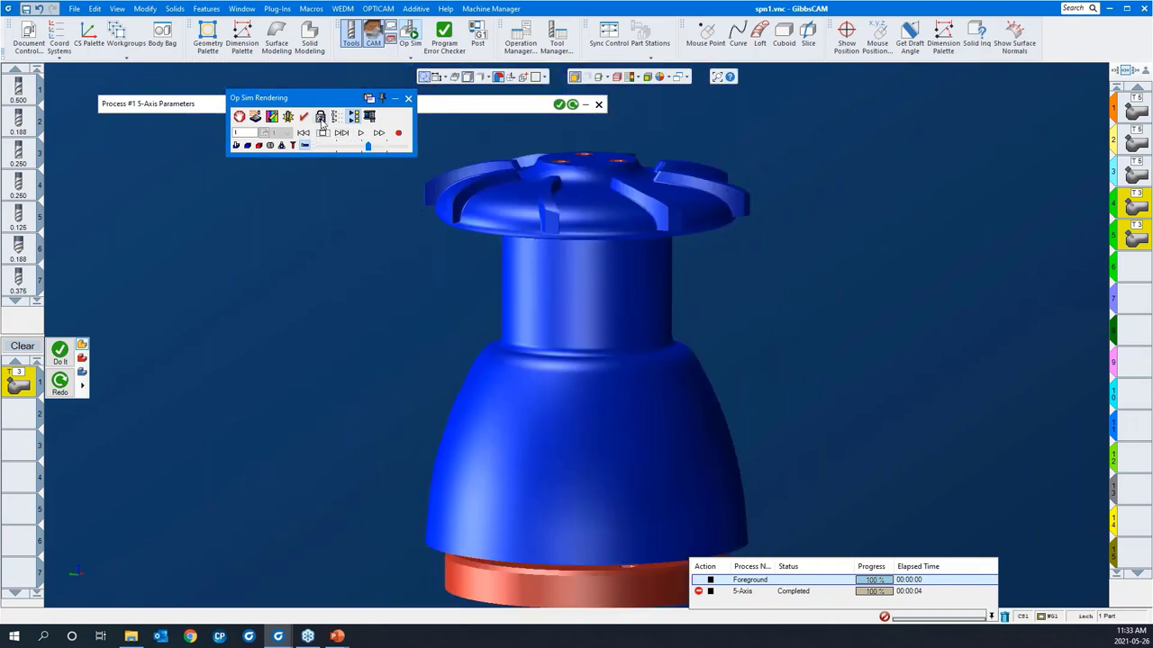
pyautogui.click(321, 117)
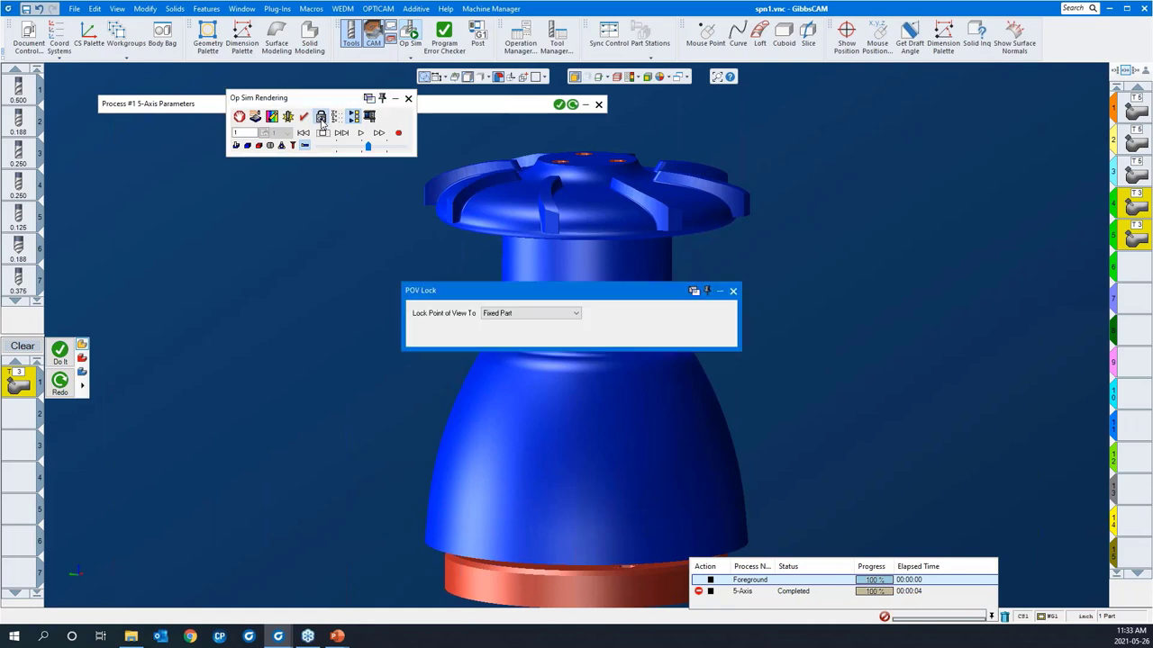
pyautogui.click(545, 315)
pyautogui.click(536, 354)
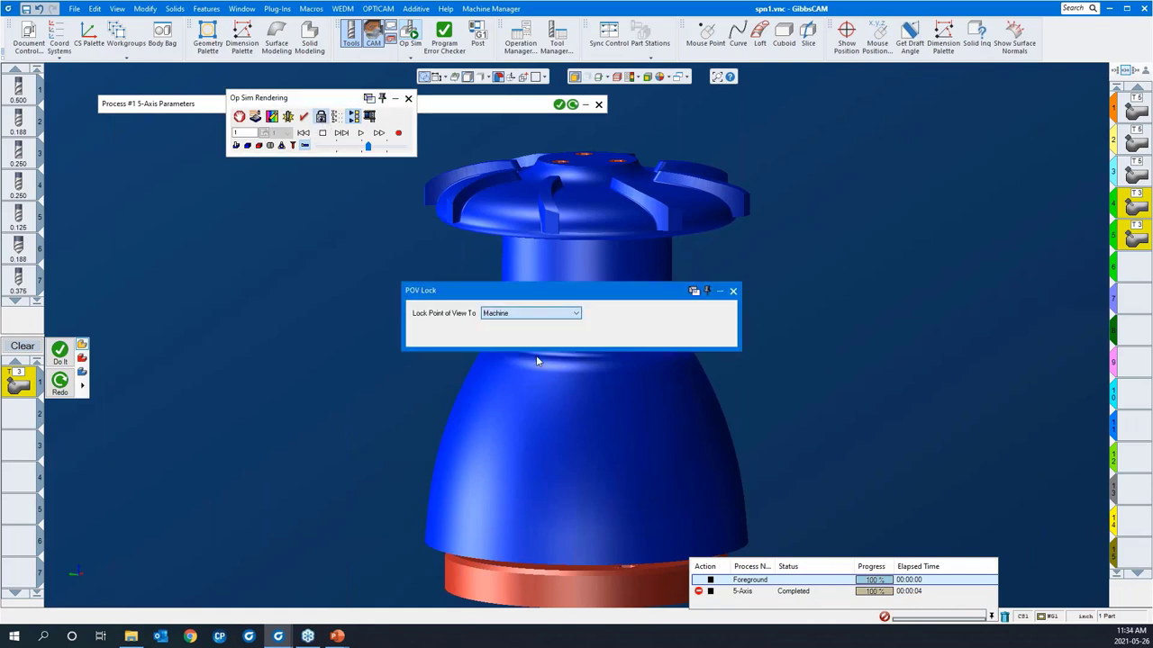
pyautogui.click(734, 292)
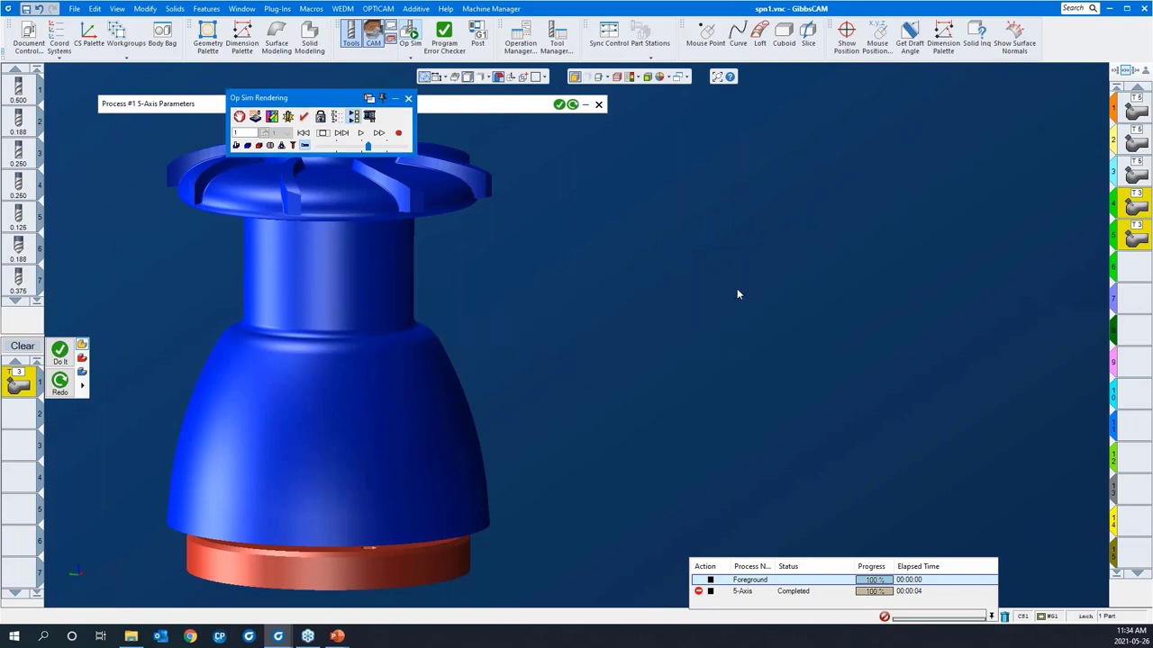
# Rerun the simulation from the machine's point of view at adjusted speed, stopping partway through operation 4.
pyautogui.scroll(-3, 782, 377)
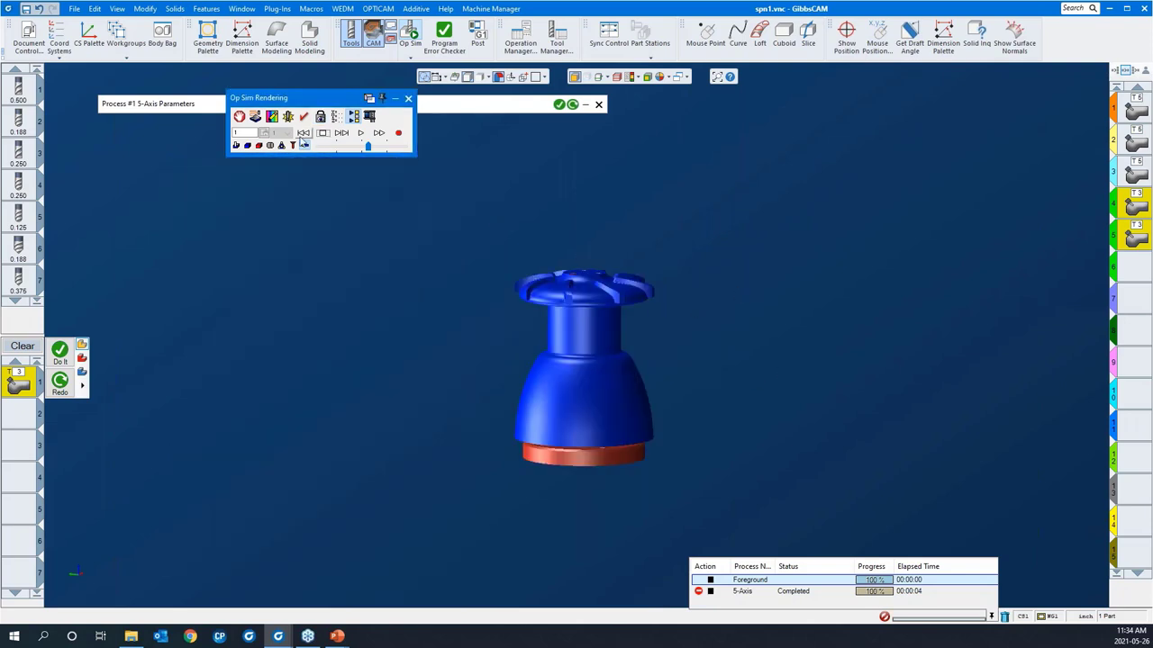
pyautogui.click(302, 134)
pyautogui.click(361, 133)
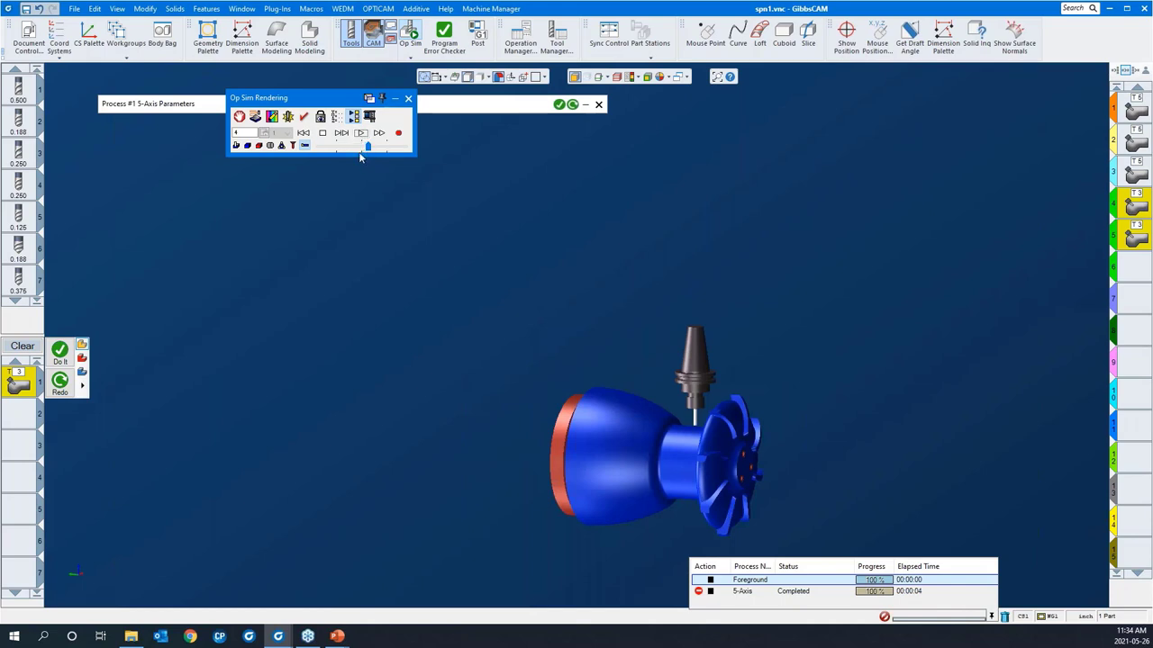
pyautogui.click(361, 134)
pyautogui.click(361, 133)
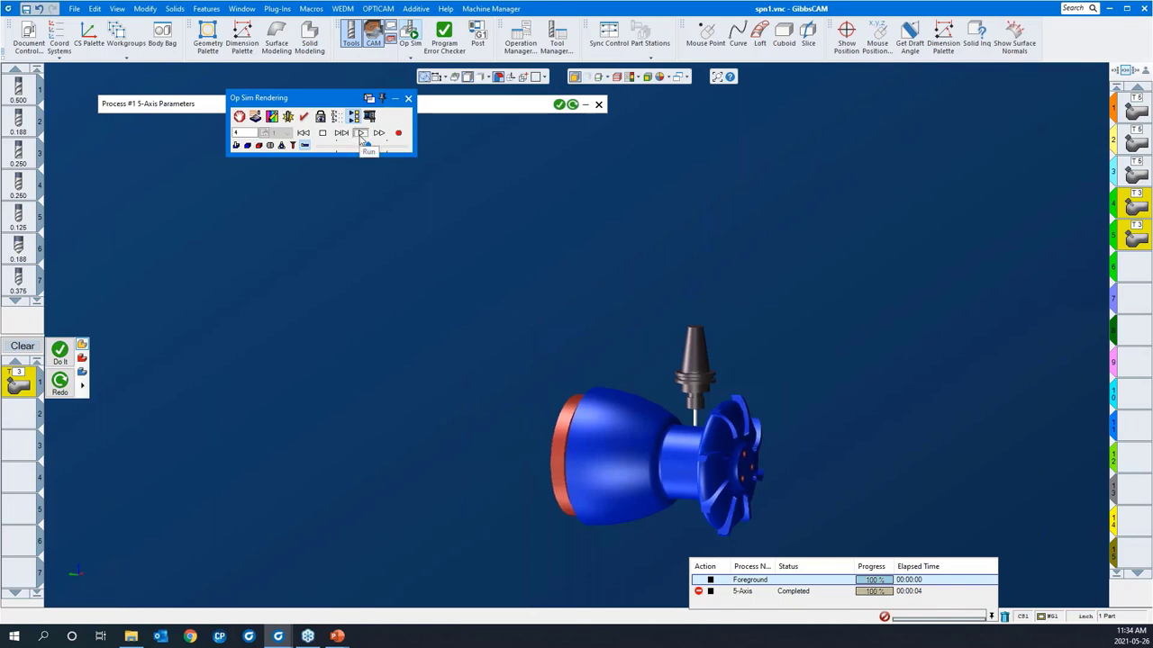
pyautogui.moveTo(446, 387); pyautogui.dragTo(396, 315)
pyautogui.scroll(-3, 252, 298)
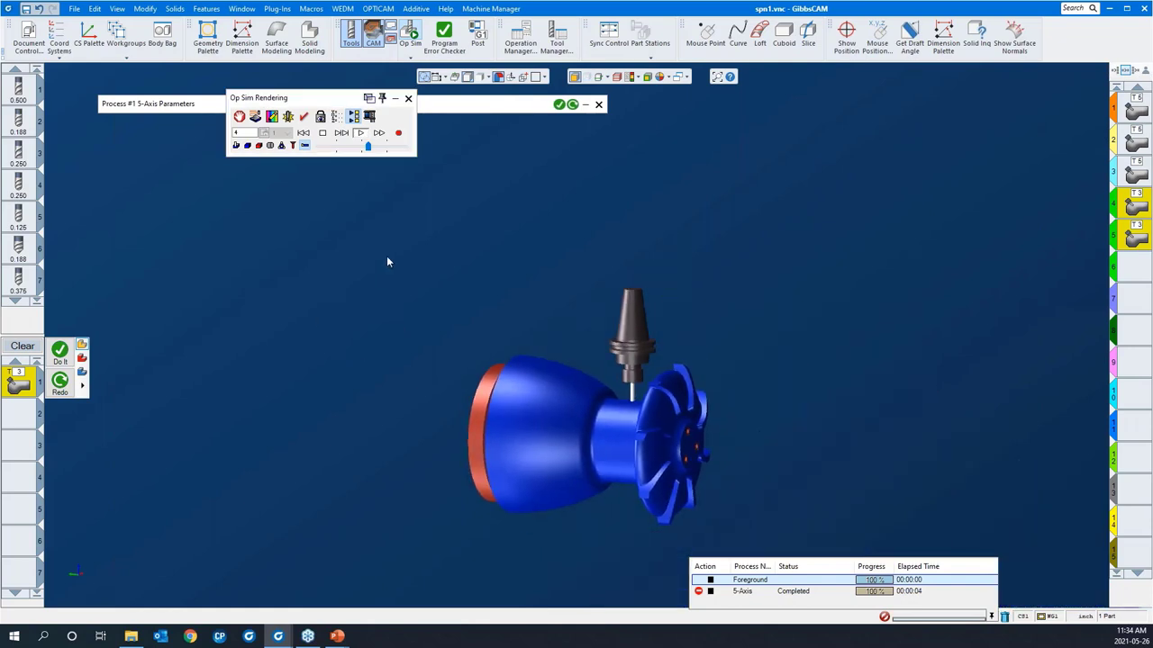
pyautogui.moveTo(386, 259); pyautogui.dragTo(907, 553)
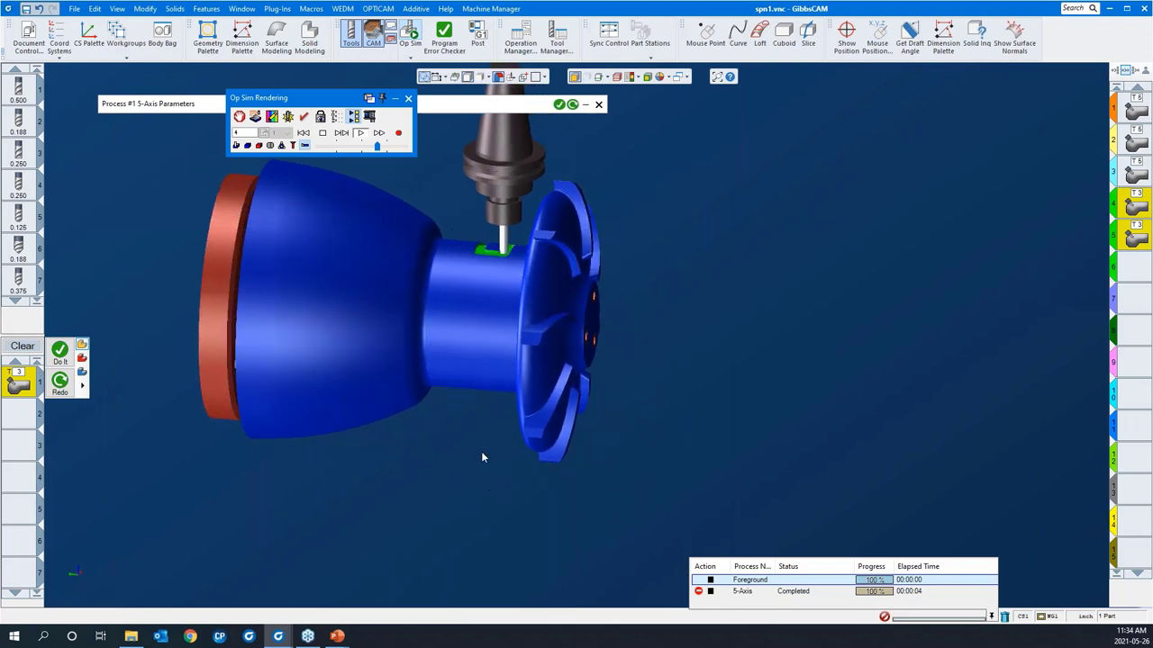
pyautogui.click(342, 133)
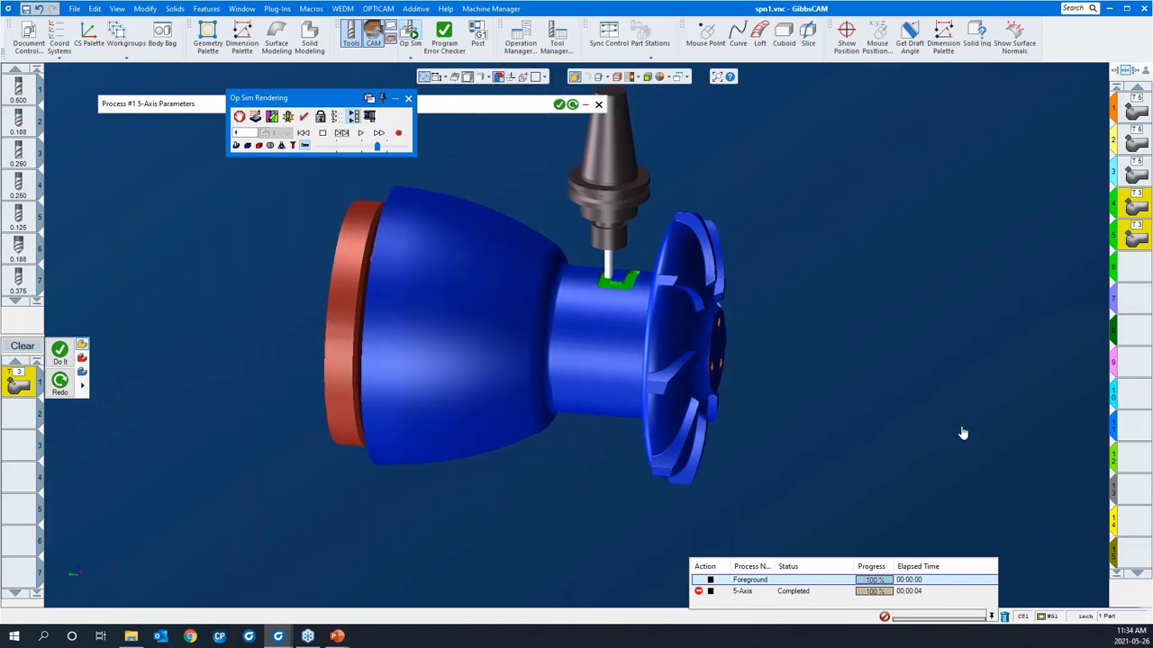
# Using the simulation's Show Position controls, jog Z1 to about -2.83, A101 to about 59.7 and B101 to about 124.2.
pyautogui.click(335, 118)
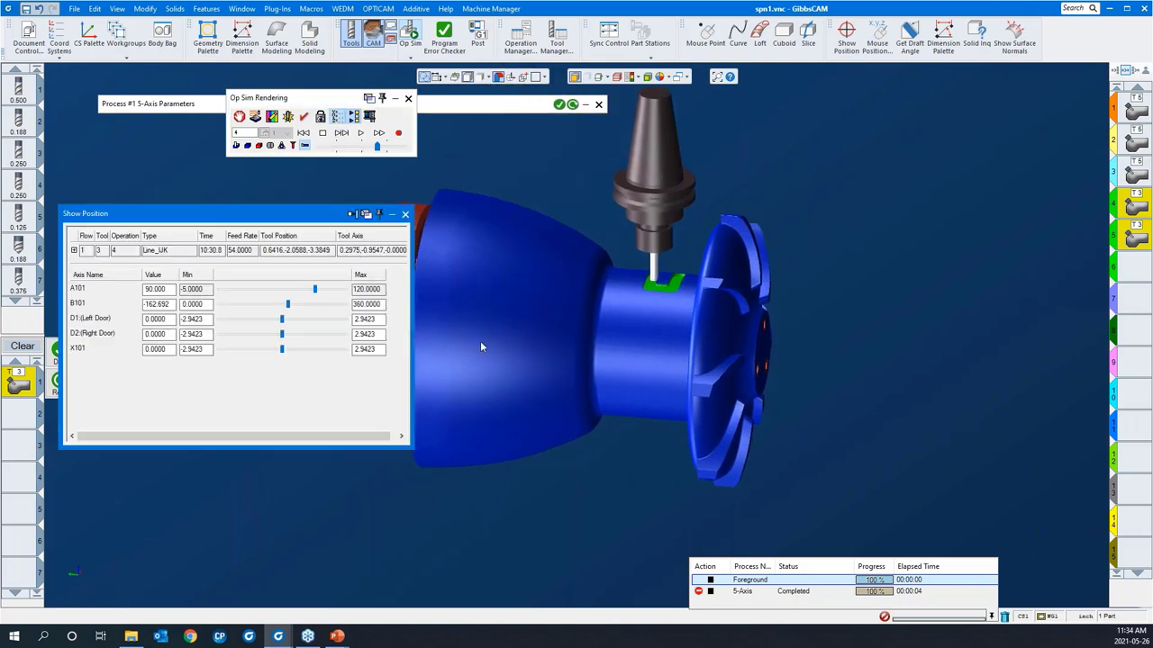
pyautogui.moveTo(543, 483); pyautogui.dragTo(672, 475, button='middle')
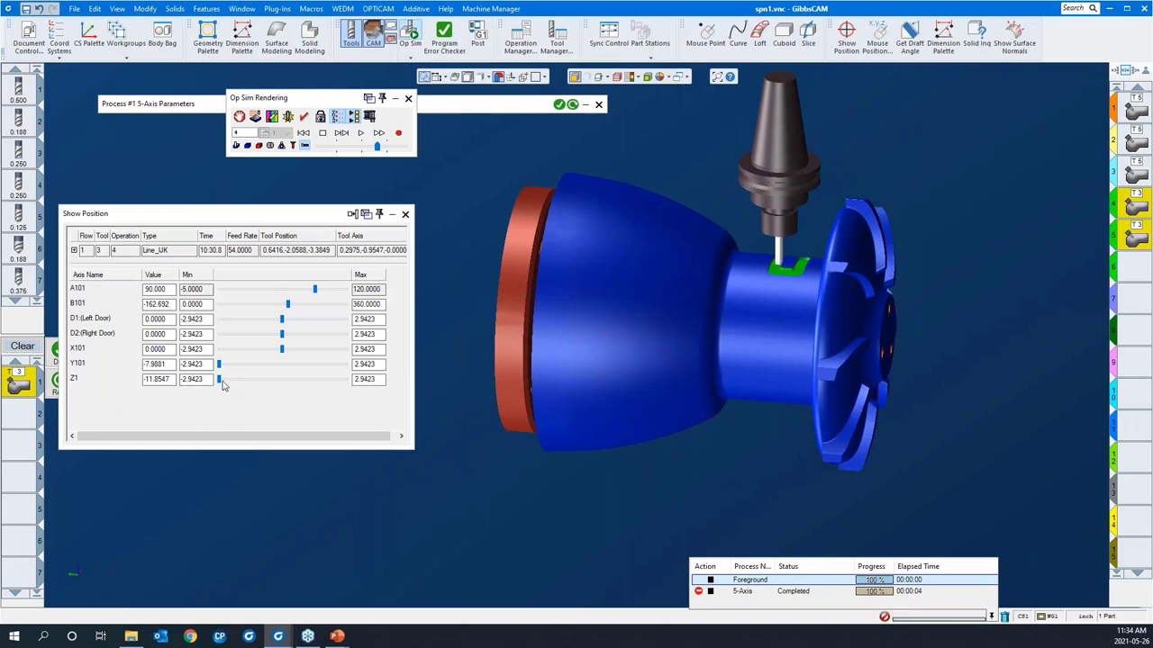
pyautogui.moveTo(218, 382); pyautogui.dragTo(221, 383)
pyautogui.scroll(-2, 533, 457)
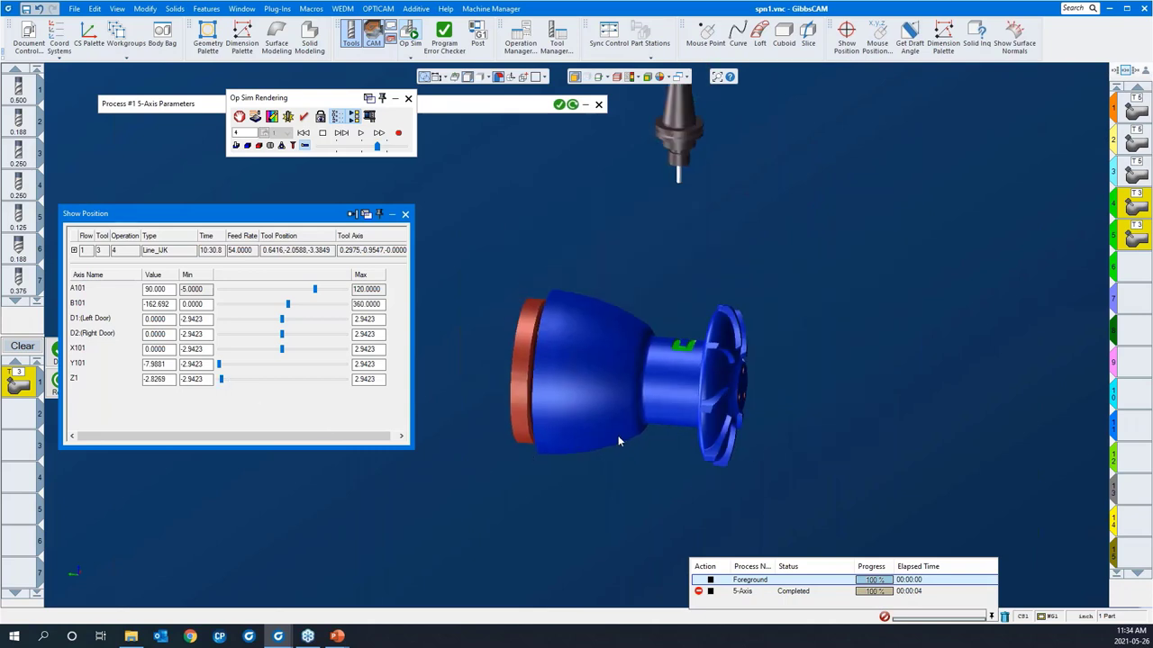
pyautogui.scroll(-1, 618, 441)
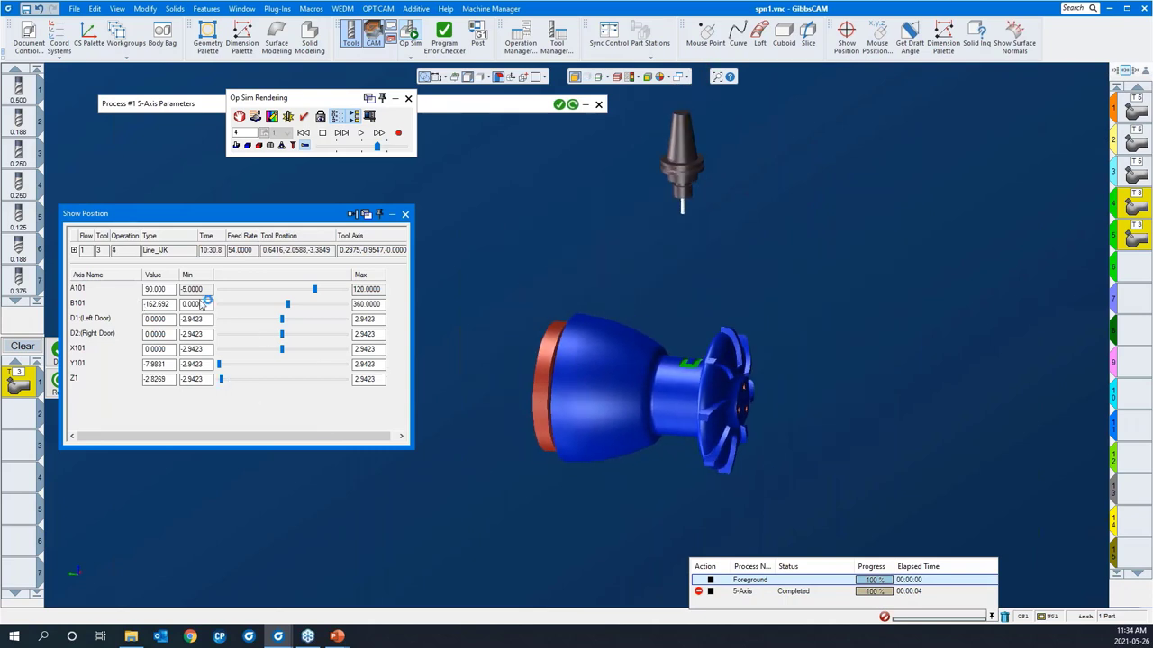
pyautogui.moveTo(289, 306)
pyautogui.mouseDown()
pyautogui.moveTo(310, 304)
pyautogui.moveTo(262, 307)
pyautogui.moveTo(305, 291)
pyautogui.moveTo(272, 298)
pyautogui.moveTo(284, 290)
pyautogui.mouseUp()
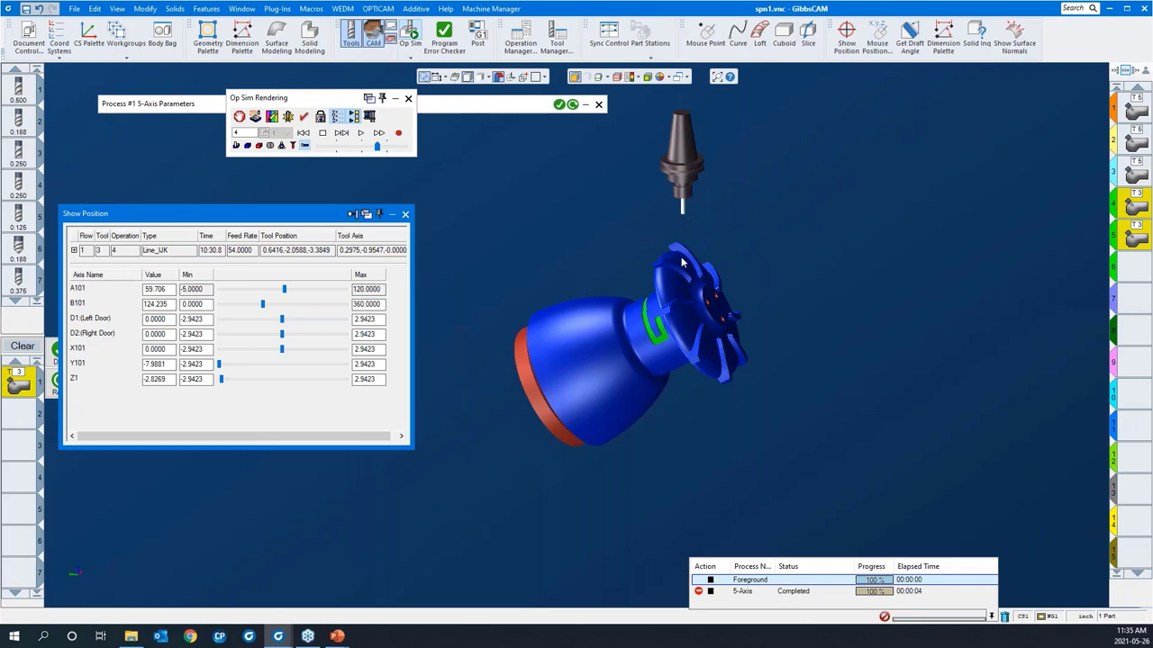
pyautogui.click(407, 215)
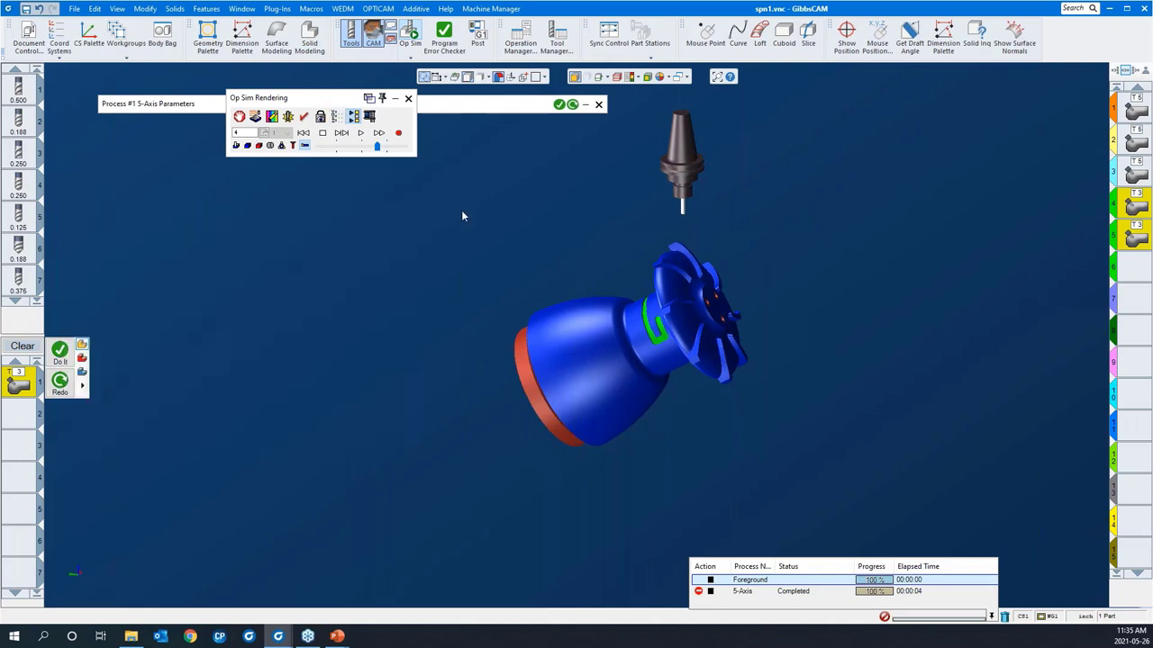
# Lock the simulation's point of view back to Fixed Part and end the Op Sim rendering.
pyautogui.click(320, 118)
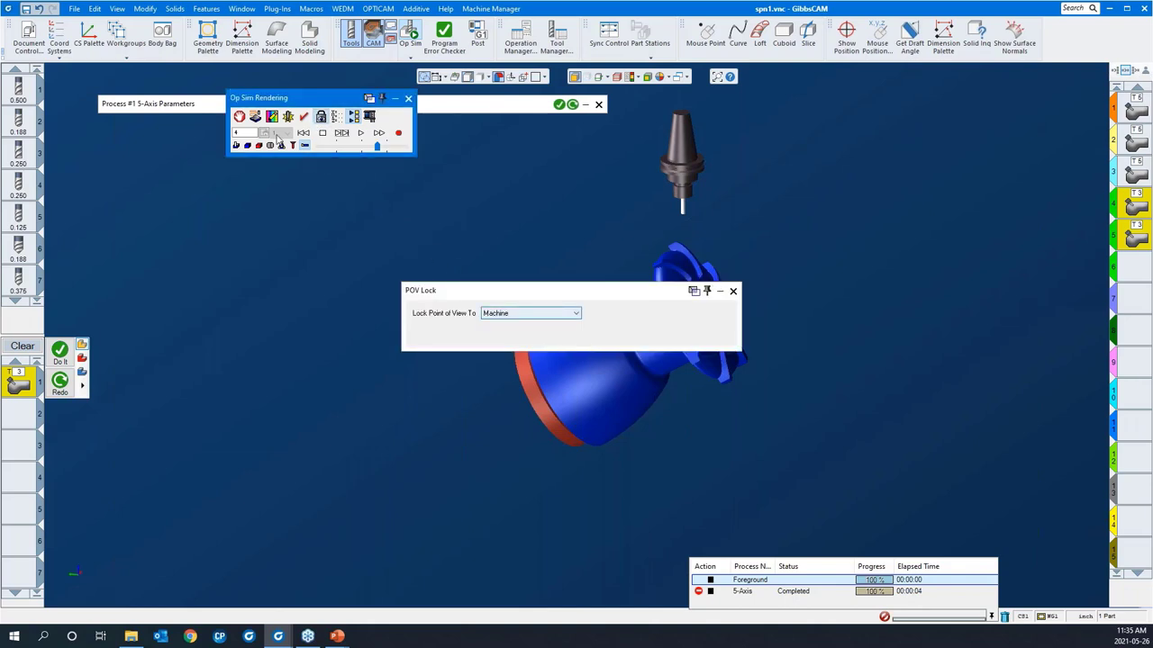
pyautogui.click(502, 316)
pyautogui.click(500, 324)
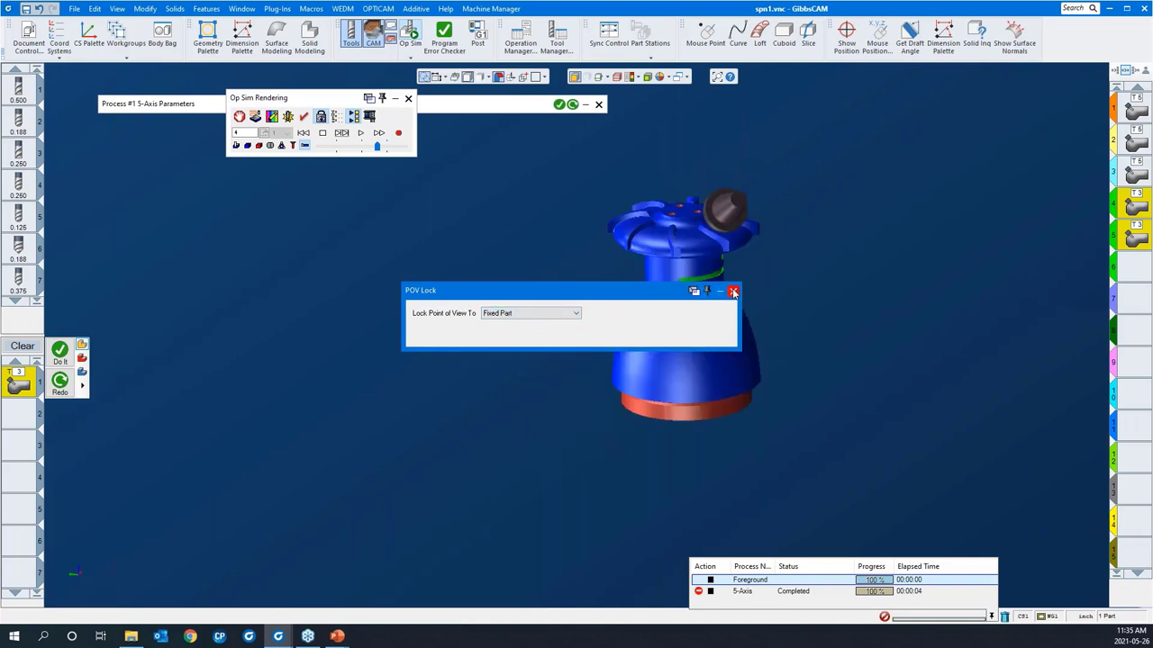
pyautogui.click(734, 292)
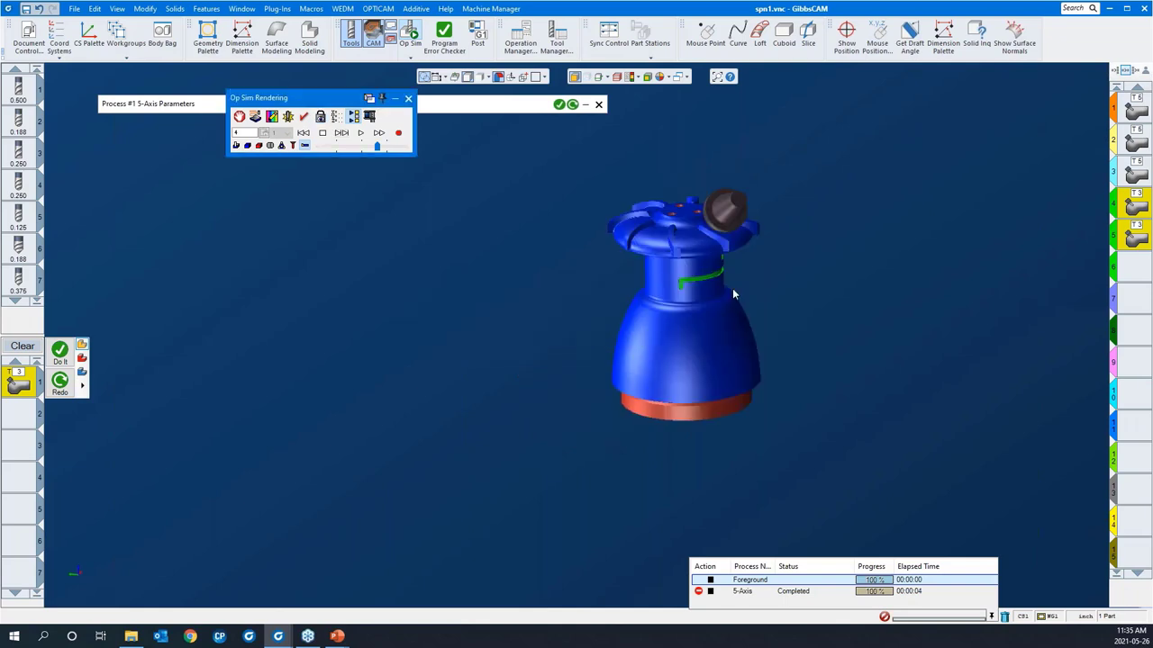
pyautogui.click(408, 100)
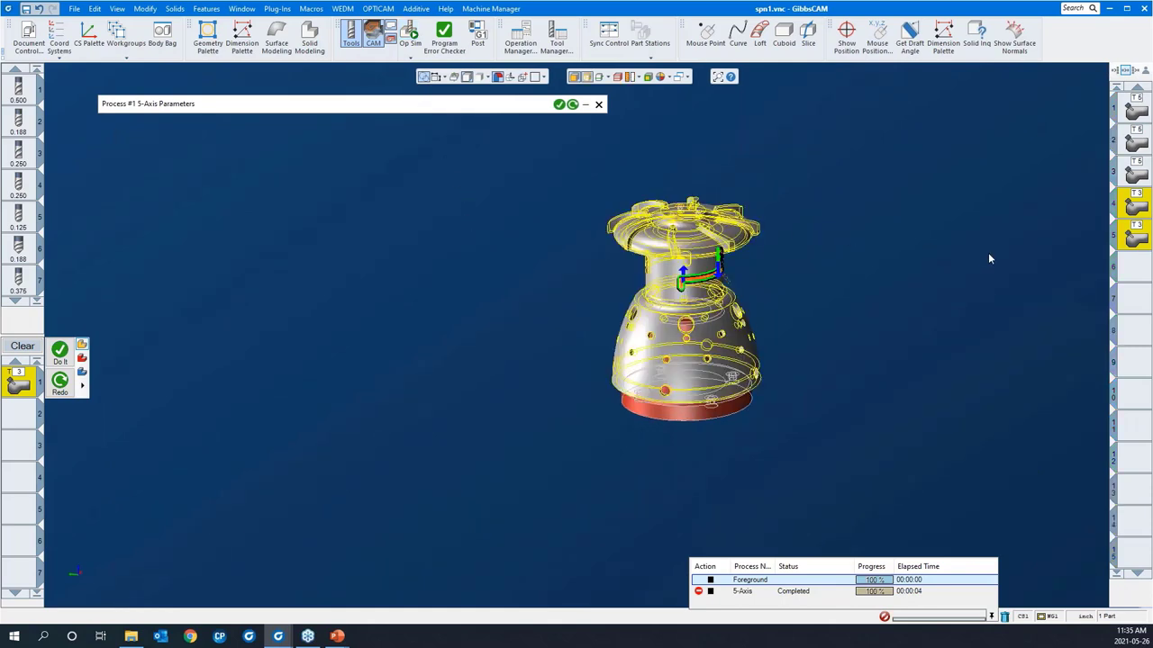
# Clear the process list with the empty operation position 6 selected, and hide the wireframe geometry.
pyautogui.click(1126, 273)
pyautogui.moveTo(824, 315); pyautogui.dragTo(842, 287, button='middle')
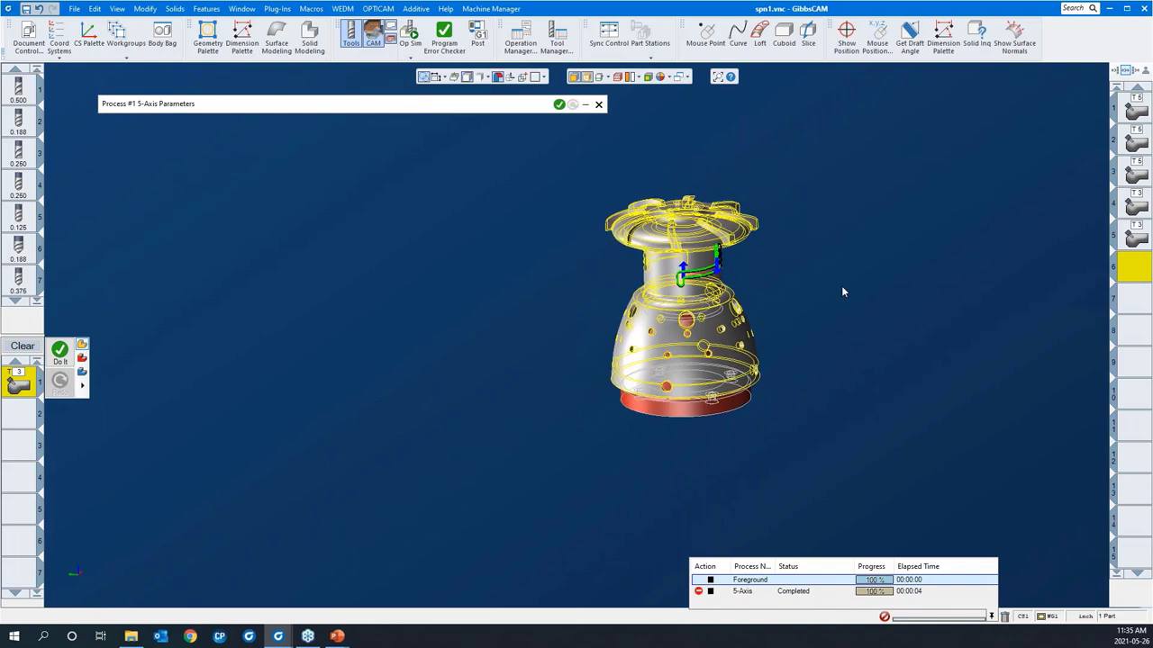
pyautogui.click(23, 346)
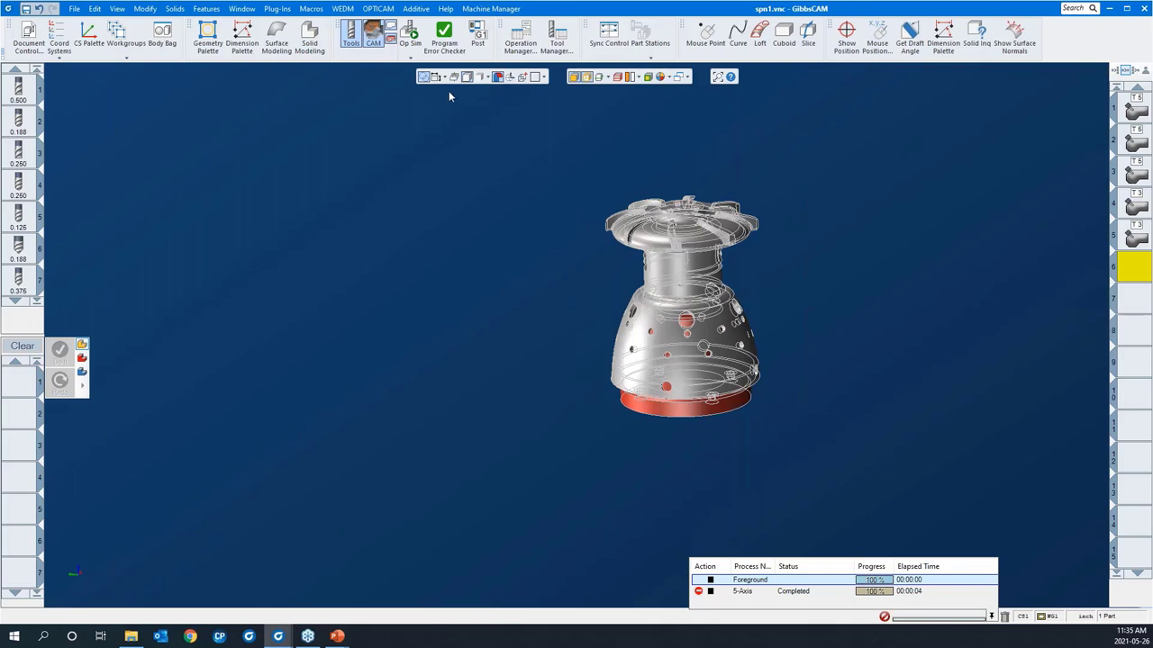
pyautogui.click(585, 78)
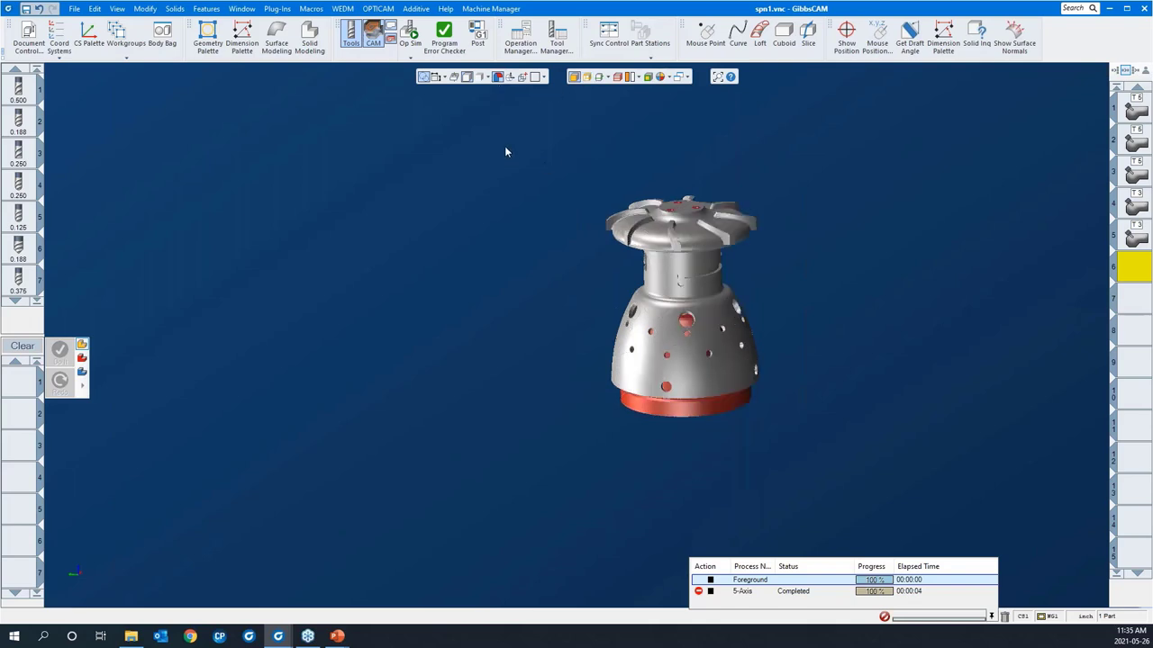
# Select the solid part body and run automatic feature recognition on it in the Hole Manager.
pyautogui.moveTo(506, 147)
pyautogui.mouseDown()
pyautogui.moveTo(795, 324)
pyautogui.moveTo(908, 522)
pyautogui.mouseUp()
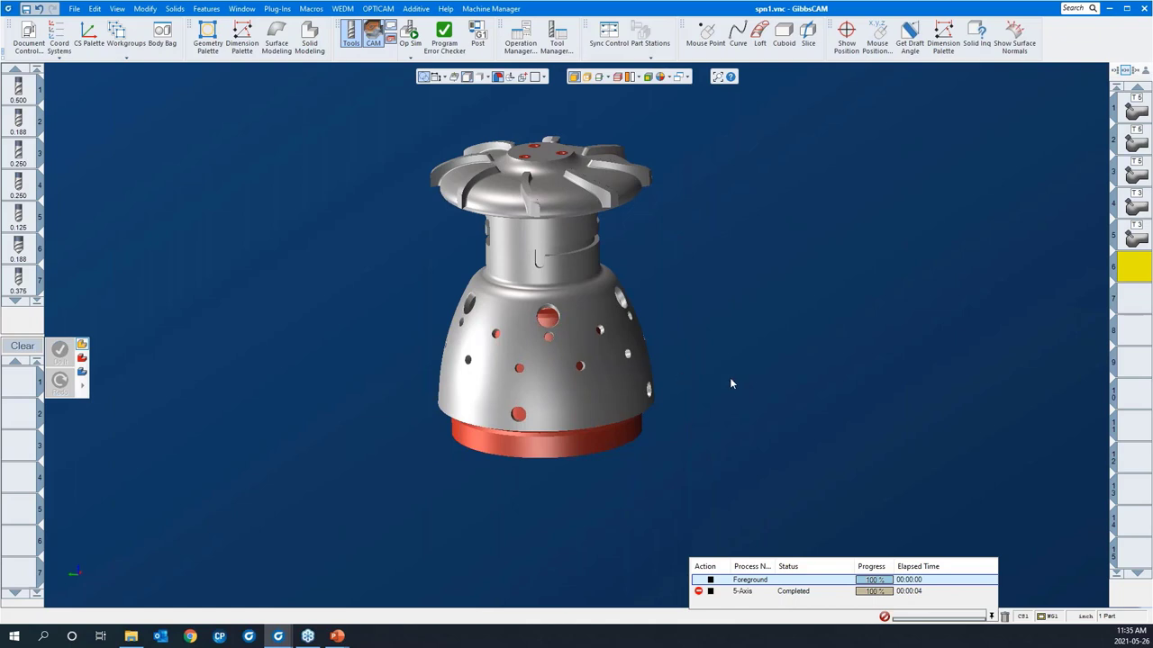
pyautogui.moveTo(718, 416)
pyautogui.mouseDown(button='middle')
pyautogui.moveTo(677, 398)
pyautogui.moveTo(712, 411)
pyautogui.mouseUp(button='middle')
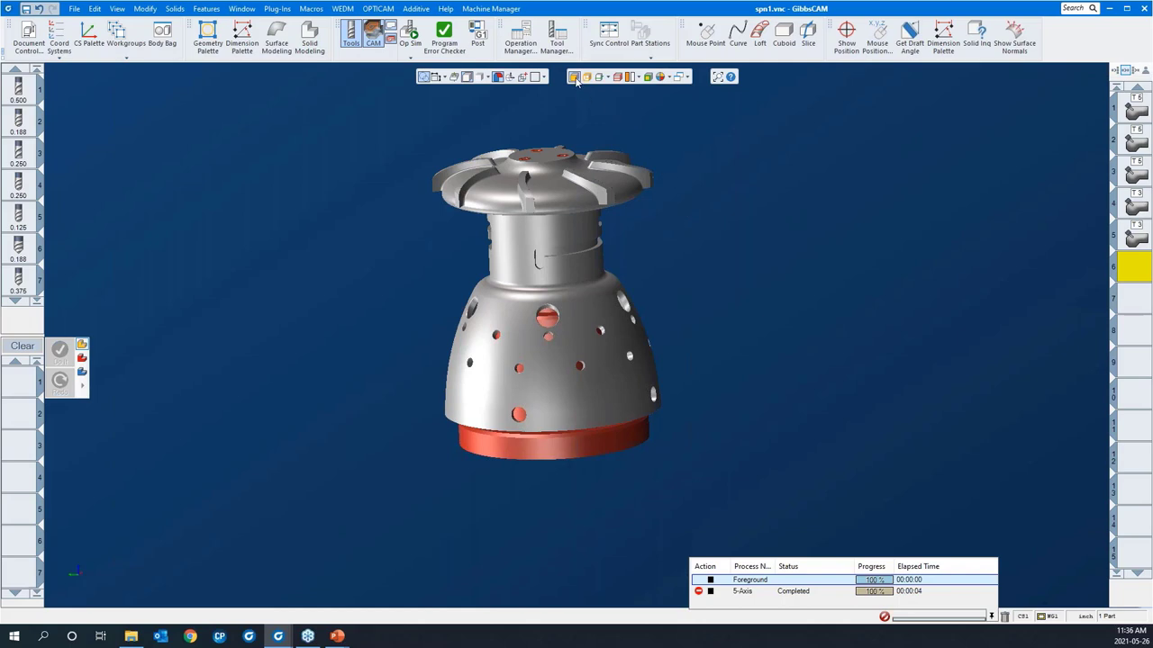
pyautogui.click(581, 341)
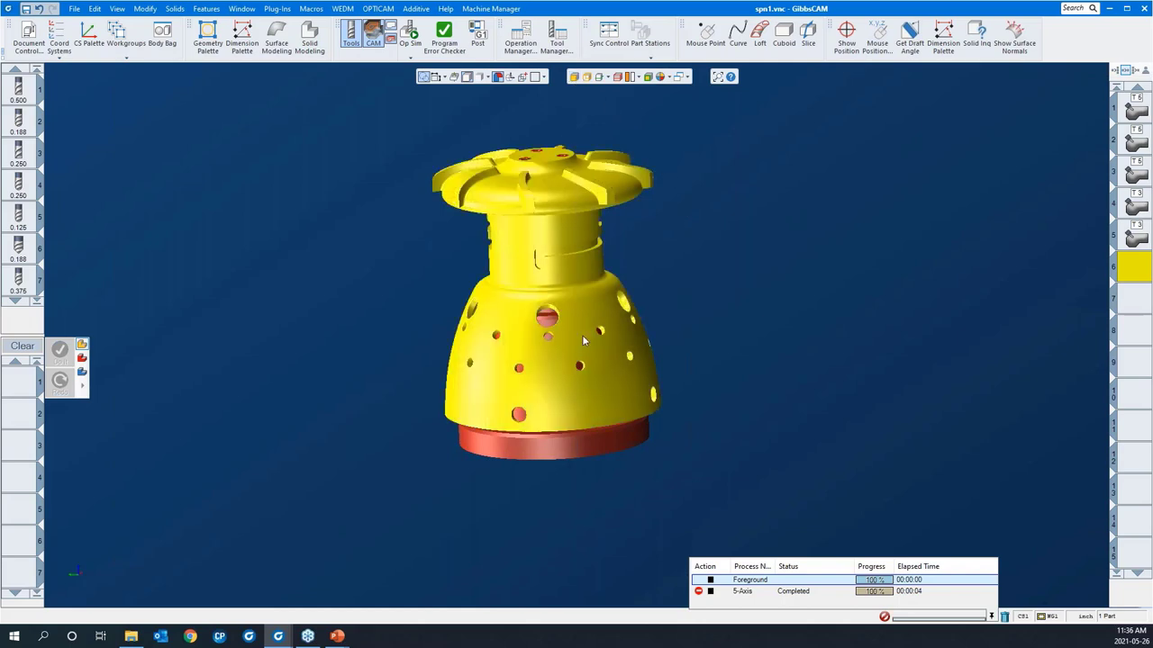
pyautogui.moveTo(668, 219); pyautogui.dragTo(689, 249, button='middle')
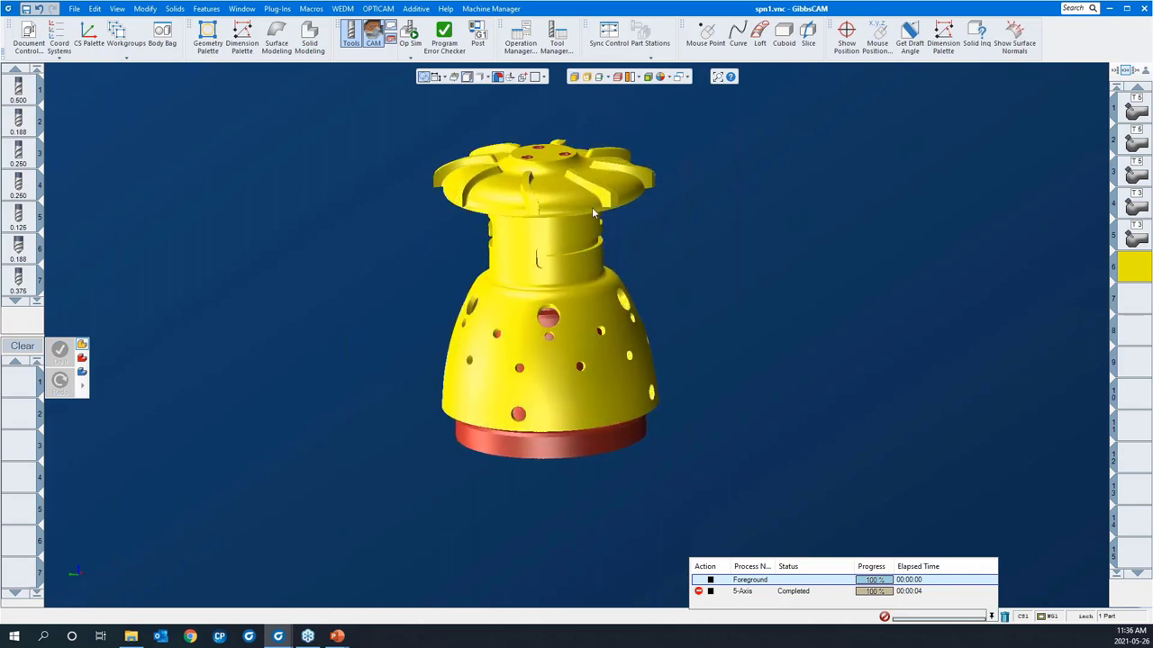
pyautogui.click(199, 11)
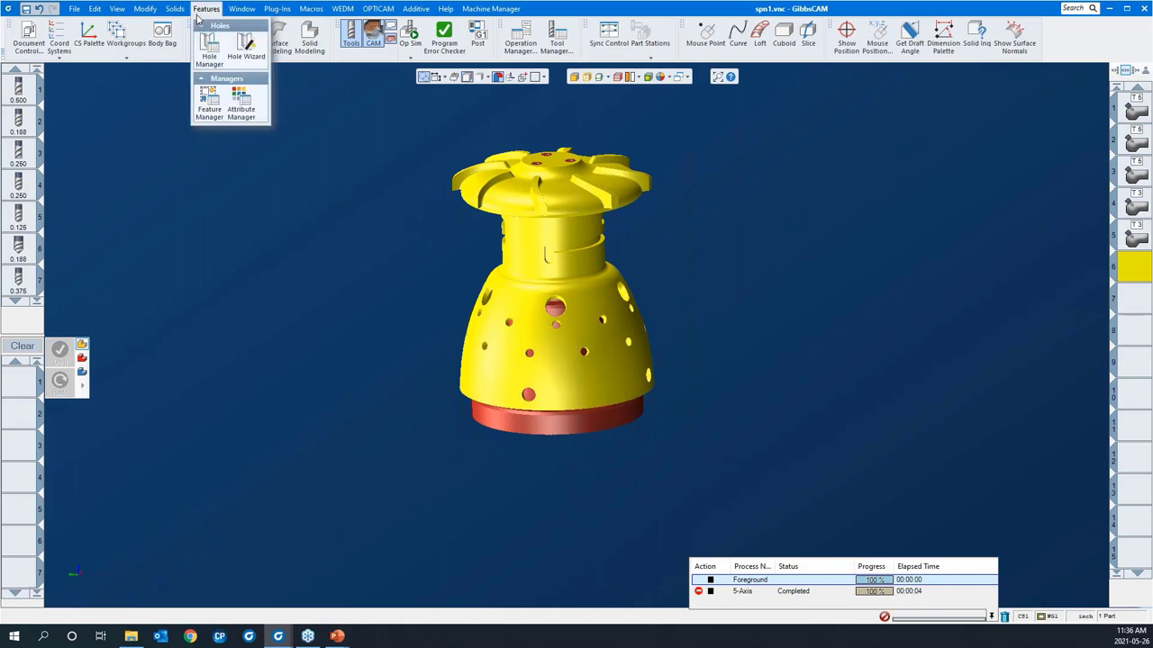
pyautogui.click(209, 55)
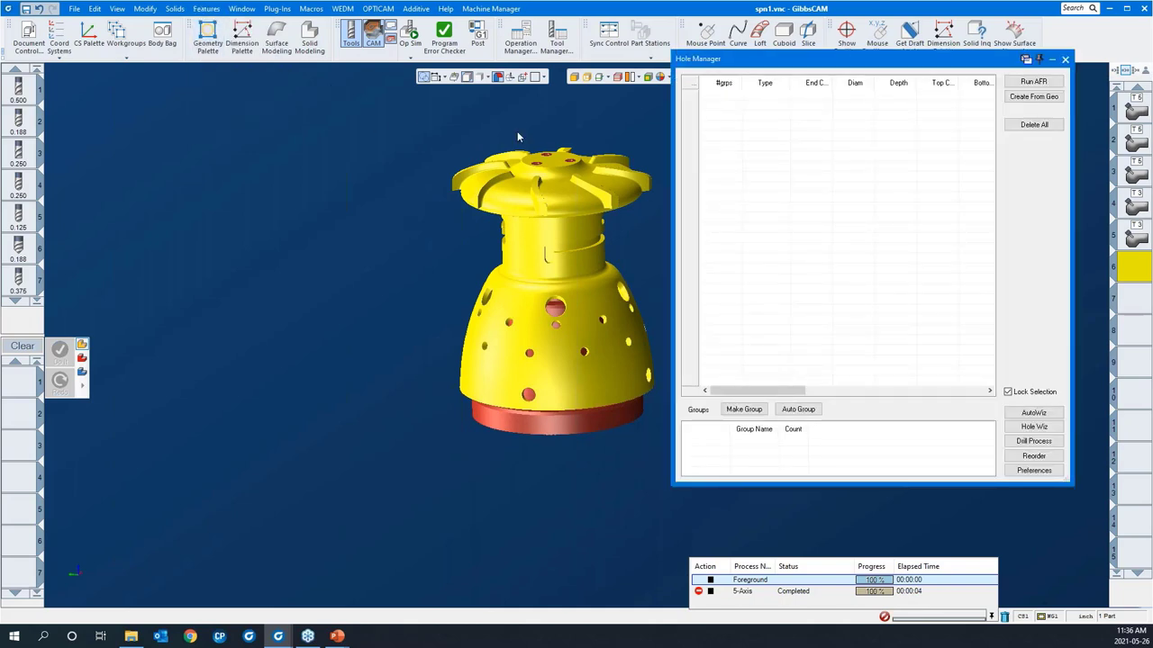
pyautogui.moveTo(787, 68); pyautogui.dragTo(805, 77)
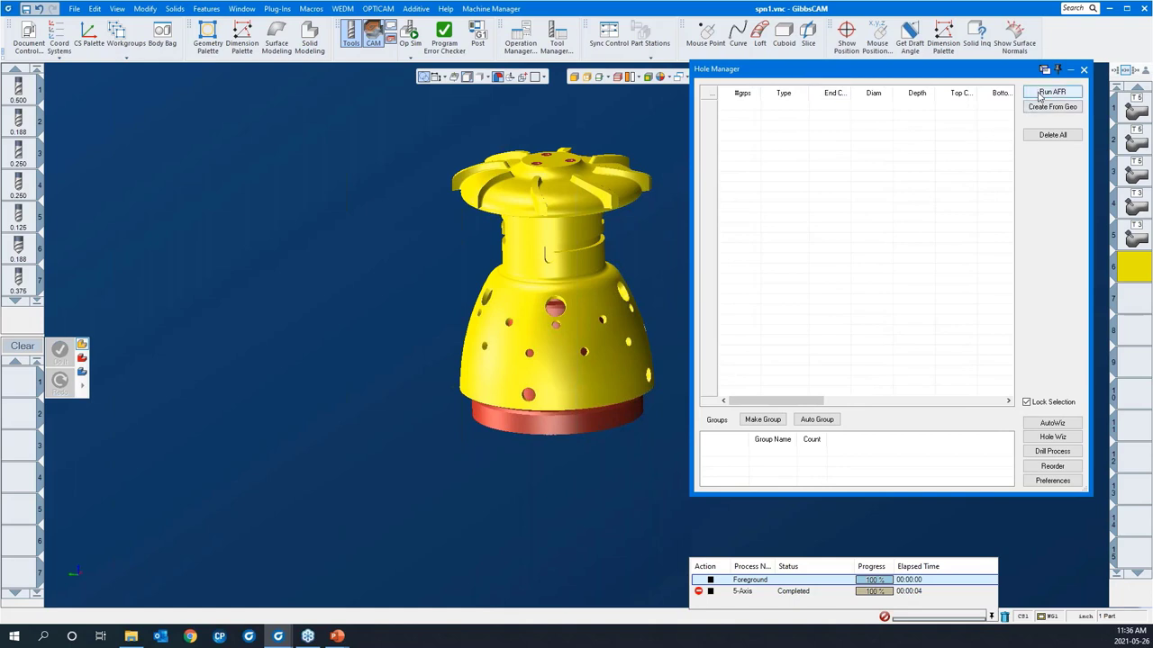
pyautogui.click(1043, 93)
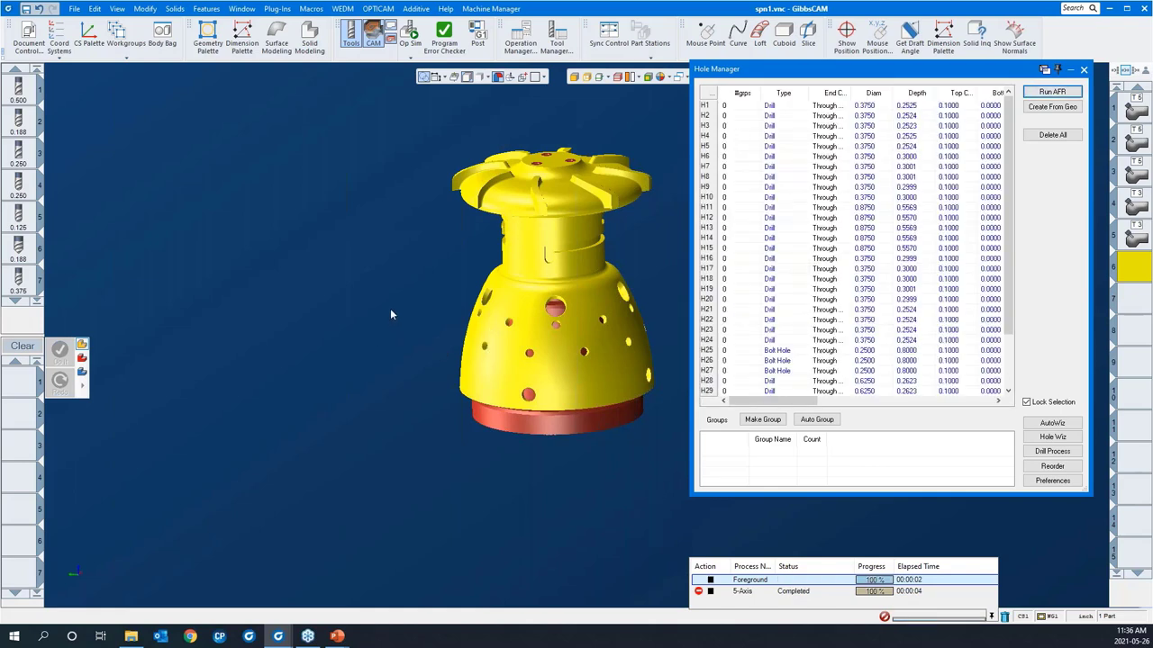
# Display the recognized hole features on the part and deselect the solid body.
pyautogui.moveTo(390, 315); pyautogui.dragTo(288, 330, button='middle')
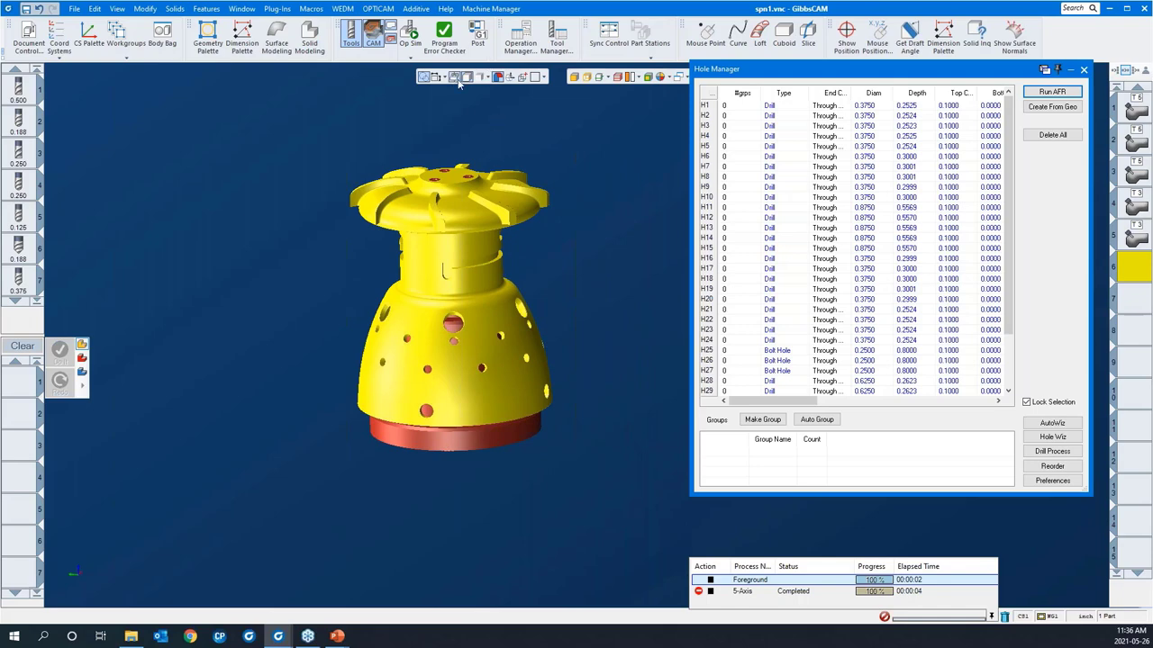
pyautogui.click(456, 79)
pyautogui.moveTo(284, 250); pyautogui.dragTo(524, 411)
pyautogui.moveTo(524, 412); pyautogui.dragTo(376, 382, button='middle')
pyautogui.moveTo(536, 273); pyautogui.dragTo(611, 337, button='middle')
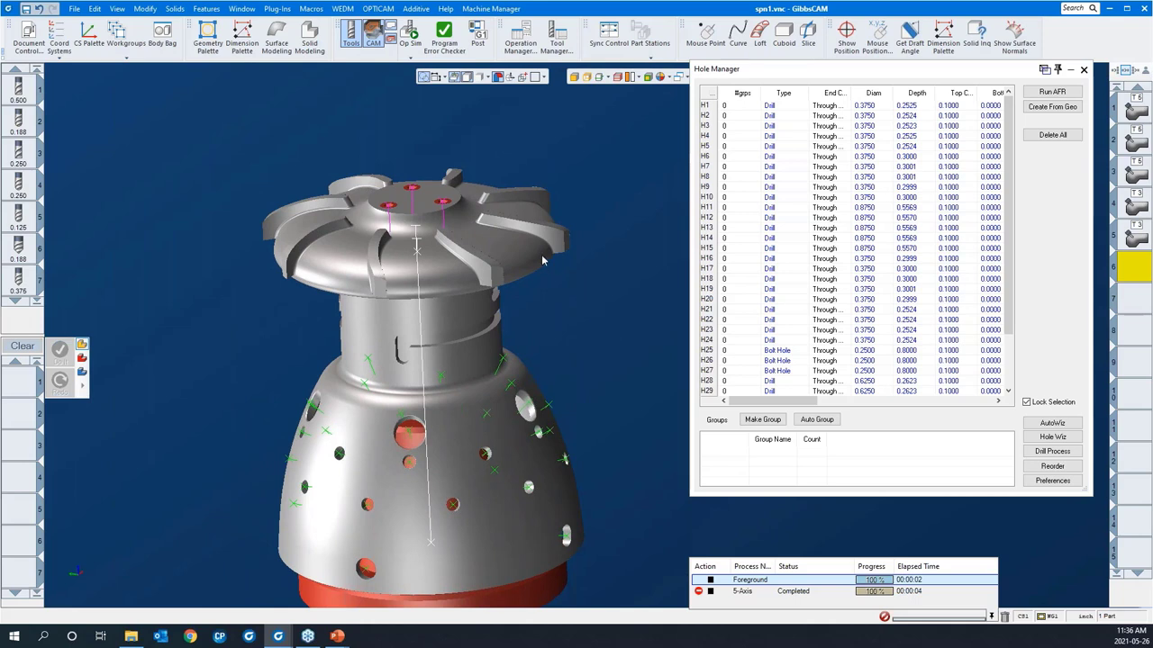
# Select a bolt hole on the part's top face and examine its segment definition in Edit Hole.
pyautogui.click(443, 203)
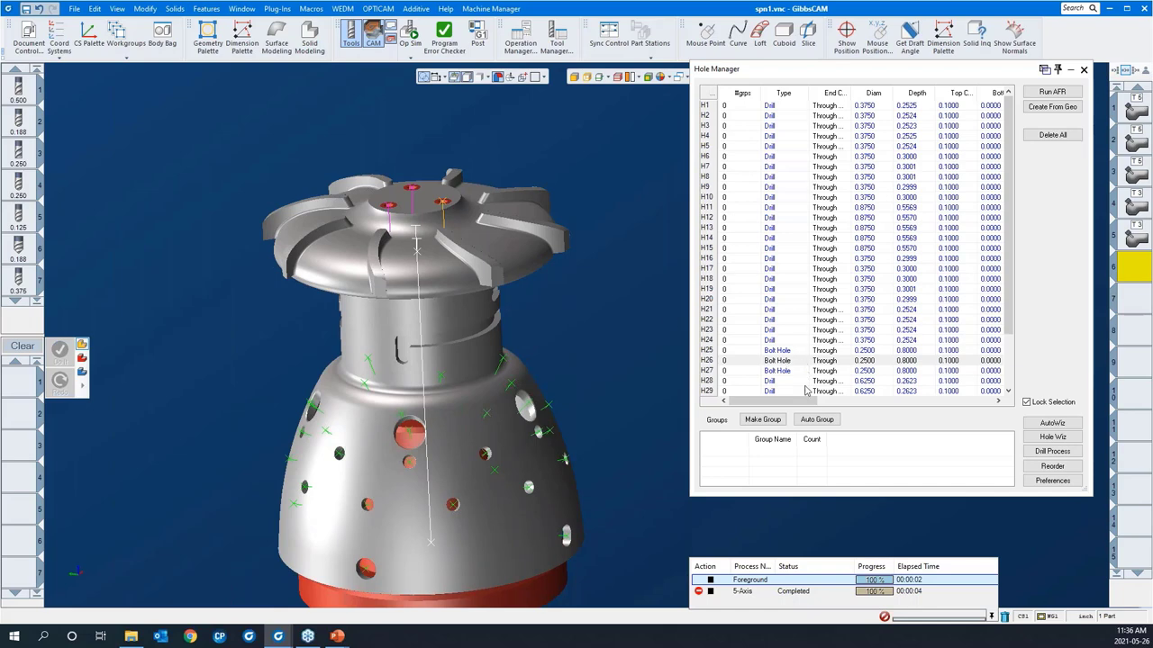
pyautogui.moveTo(776, 401)
pyautogui.mouseDown()
pyautogui.moveTo(798, 401)
pyautogui.moveTo(776, 401)
pyautogui.mouseUp()
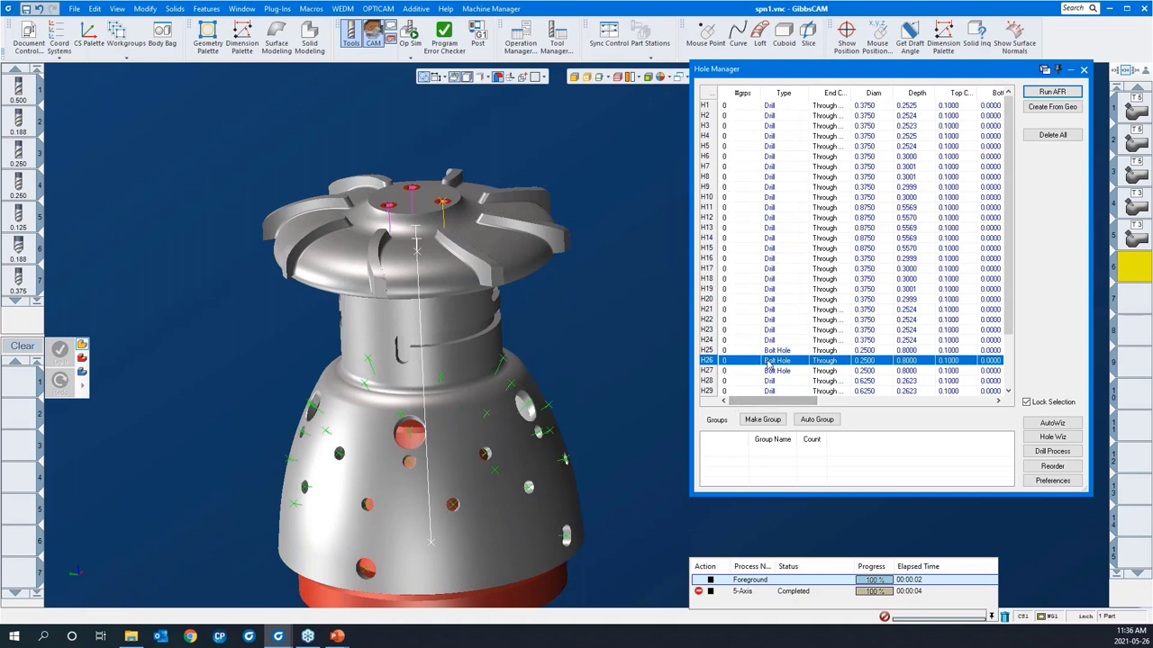
pyautogui.rightClick(443, 204)
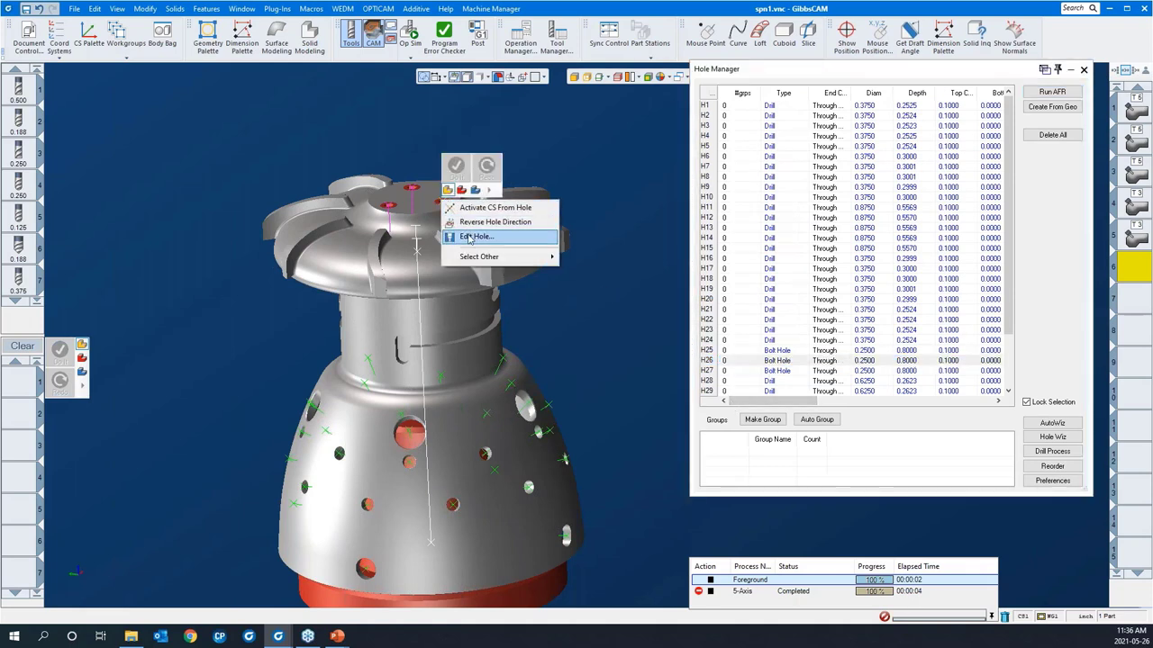
pyautogui.click(470, 237)
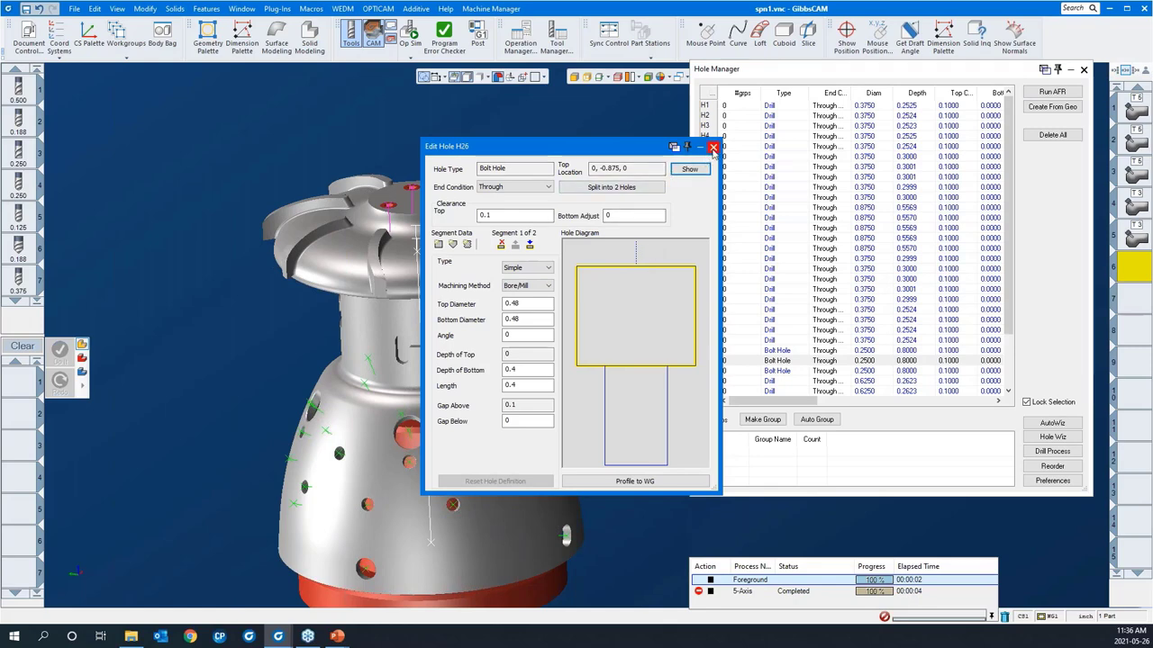
pyautogui.click(714, 148)
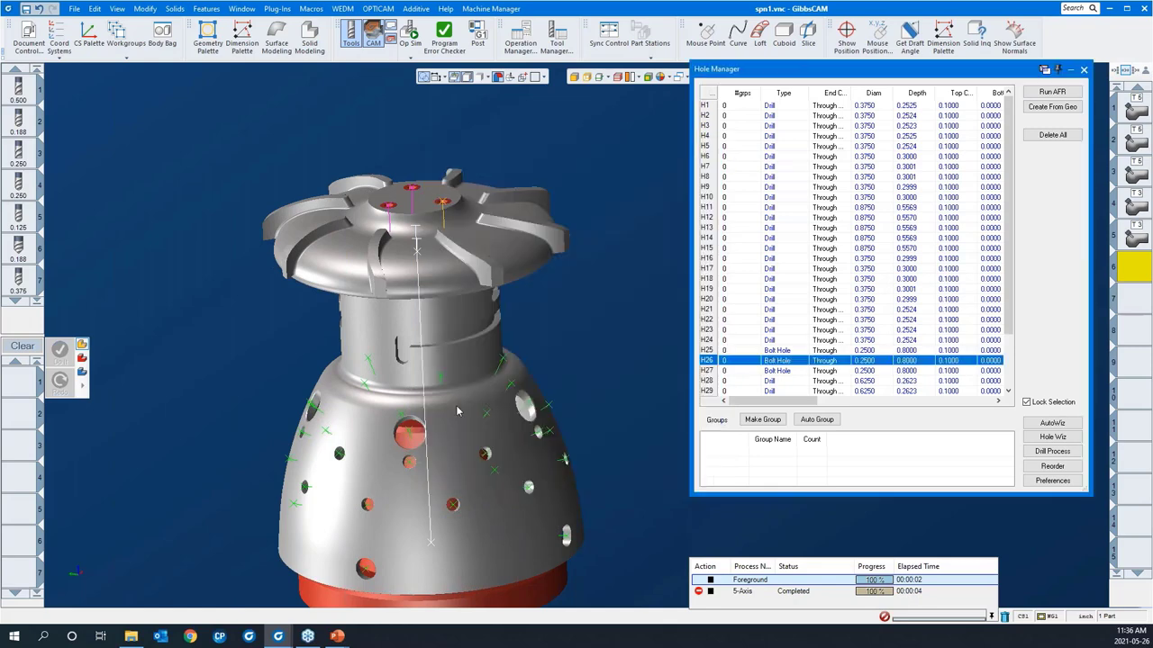
# Sort the hole list by diameter and group all the 0.3750 diameter drill holes.
pyautogui.scroll(-4, 457, 411)
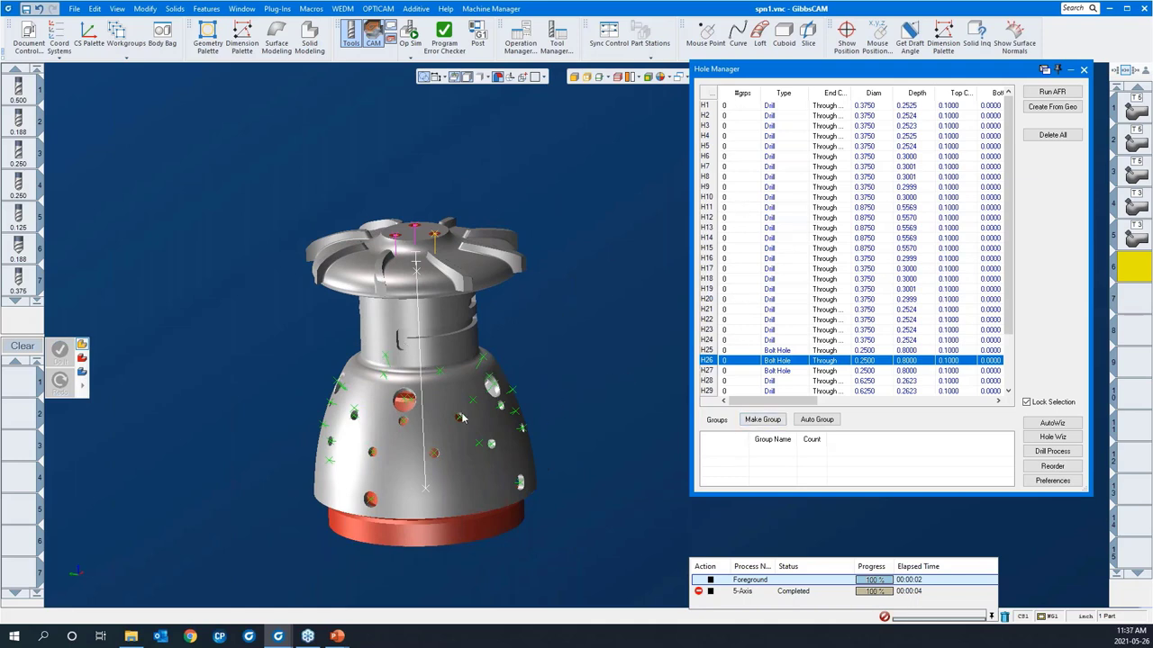
pyautogui.moveTo(261, 393); pyautogui.dragTo(234, 370, button='middle')
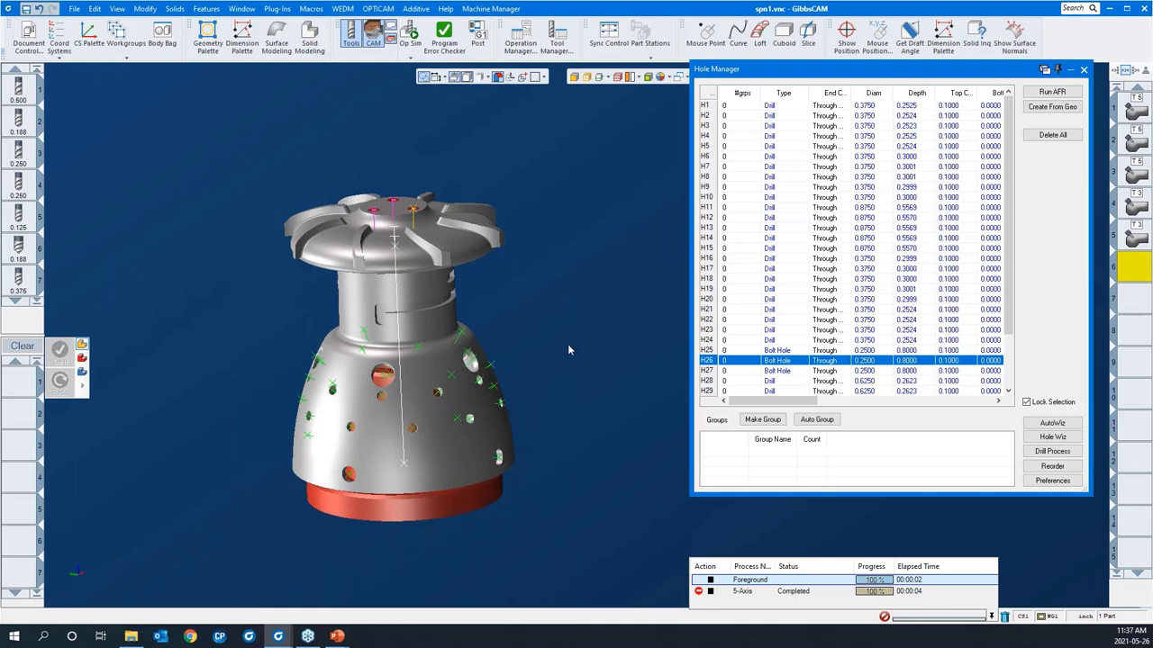
pyautogui.scroll(-3, 590, 319)
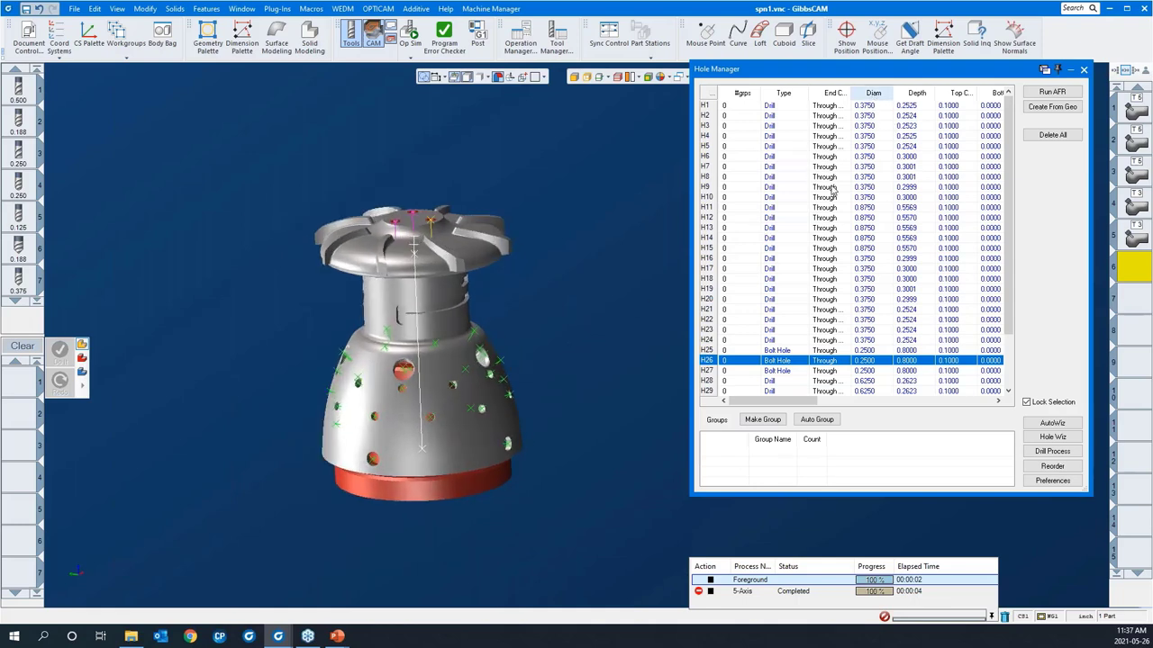
pyautogui.click(871, 94)
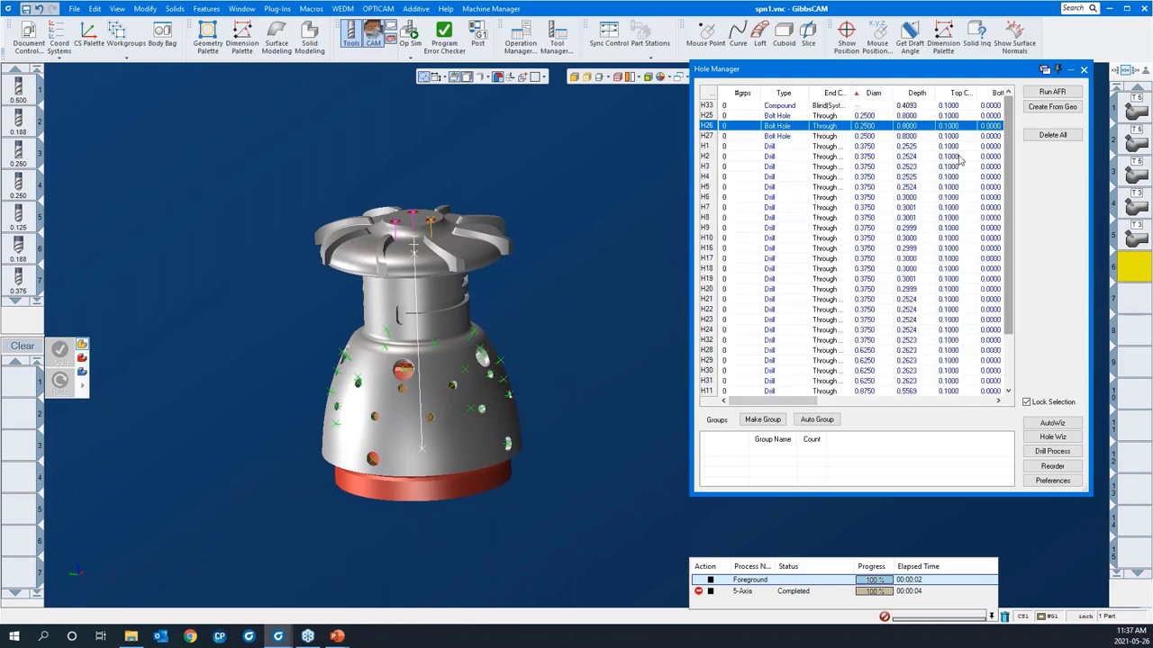
pyautogui.click(859, 147)
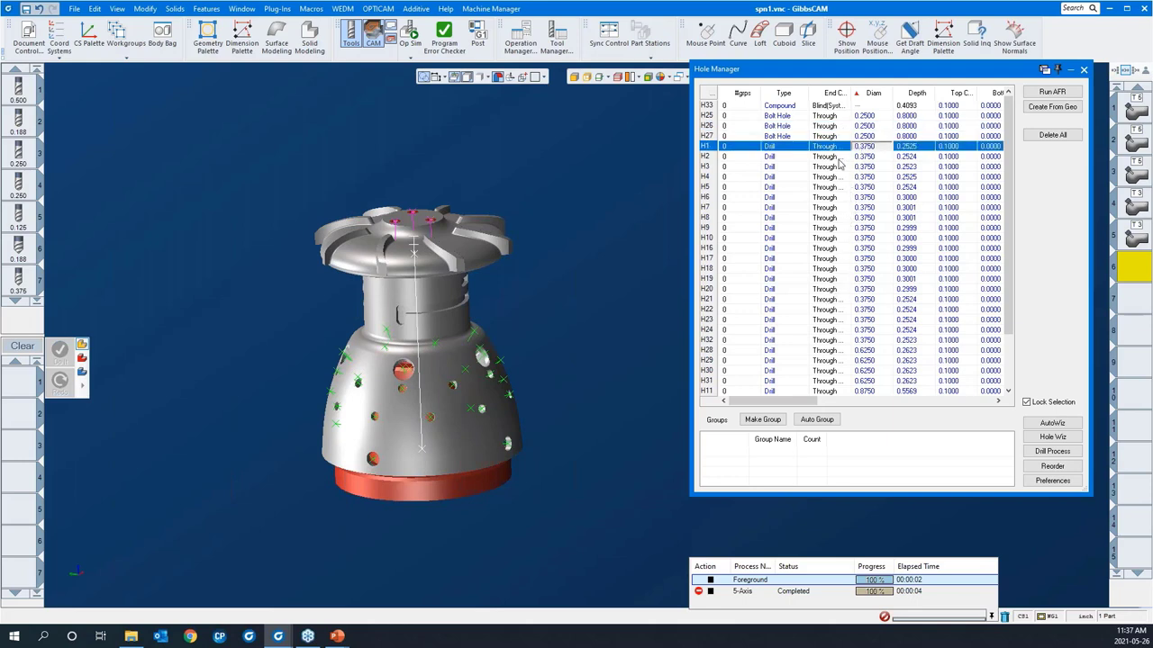
pyautogui.keyDown('shift'); pyautogui.click(833, 342); pyautogui.keyUp('shift')
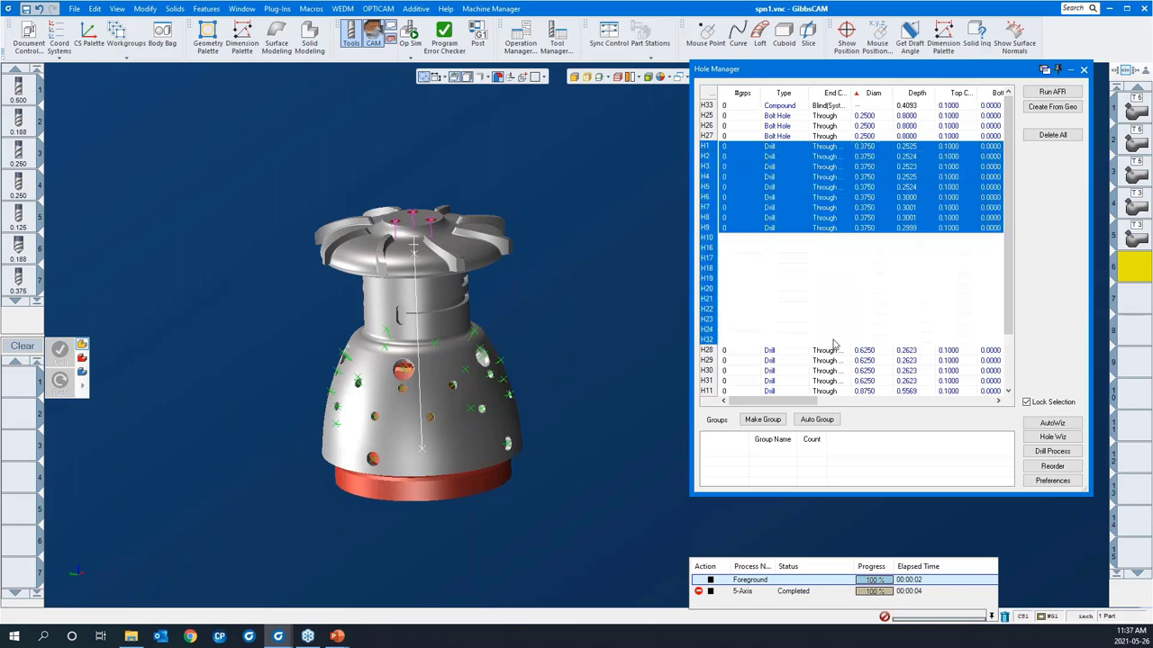
pyautogui.click(763, 422)
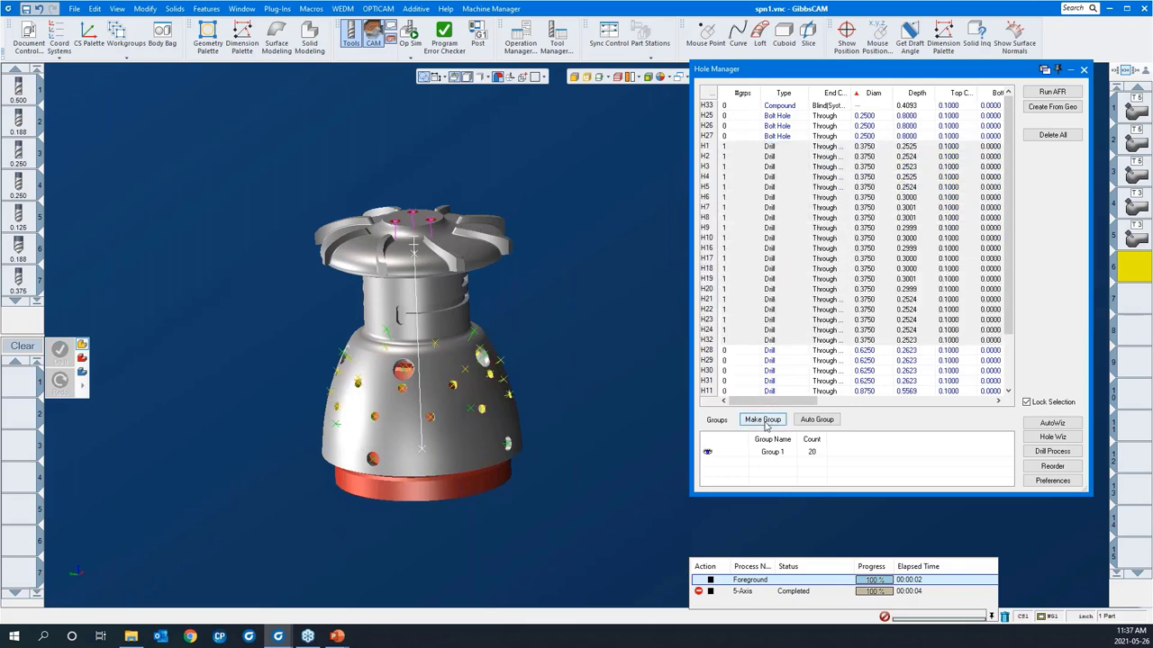
# Rename the new group of 0.3750 diameter holes to 3/8" holes.
pyautogui.click(770, 453)
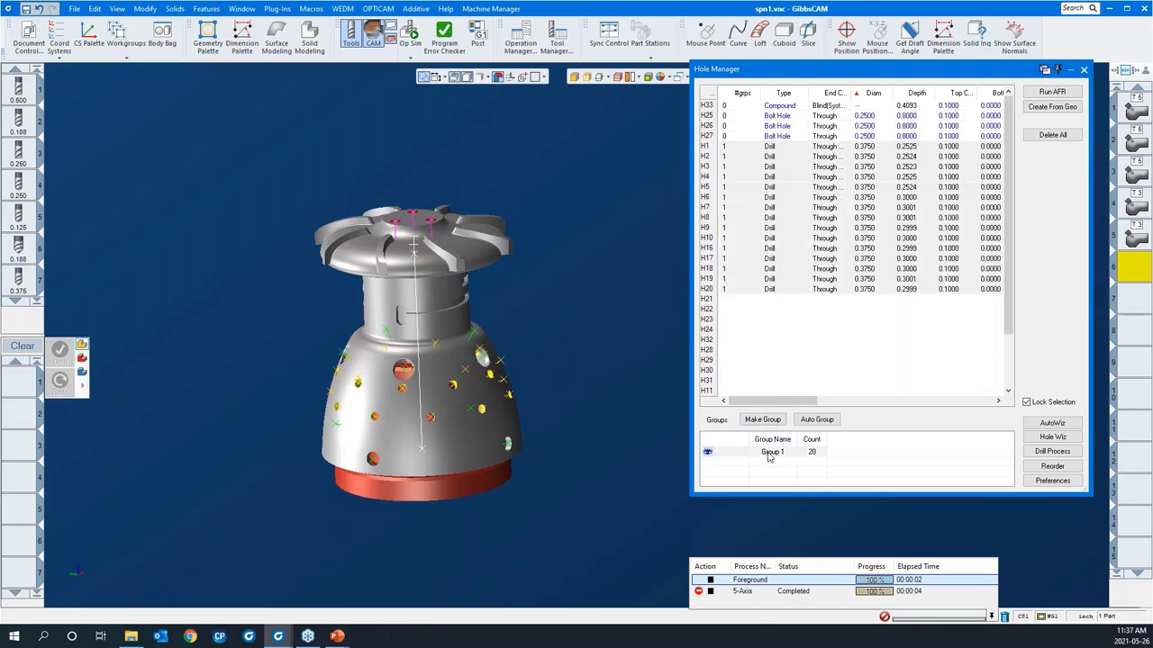
pyautogui.click(768, 453)
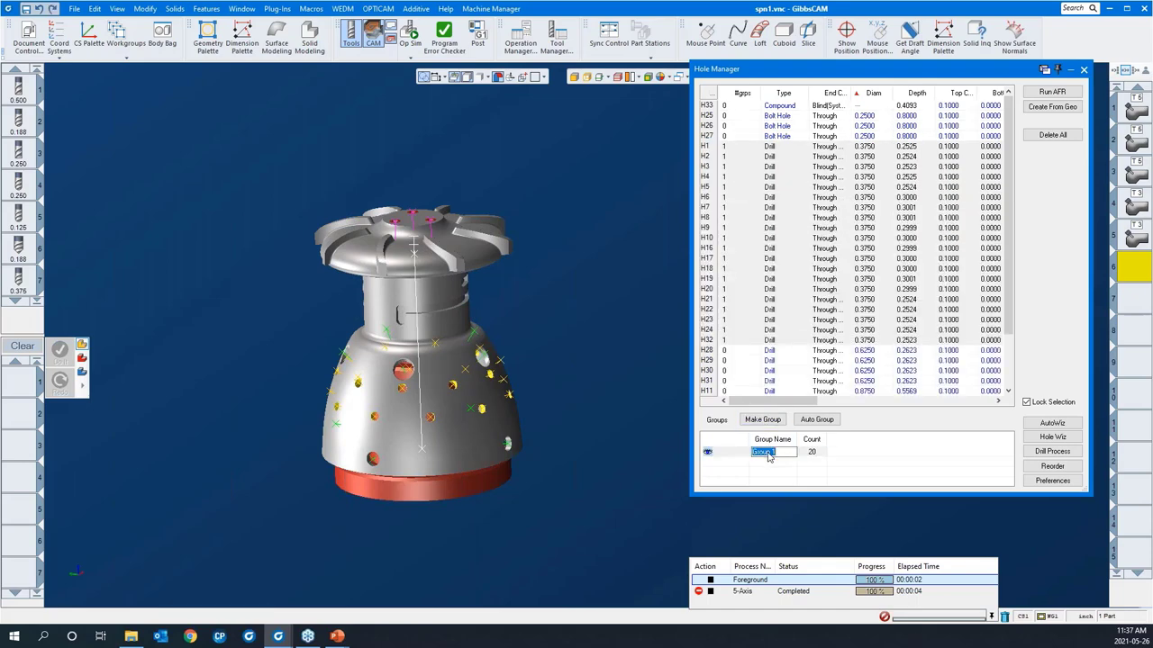
pyautogui.write('3/8" holes')
pyautogui.click(766, 477)
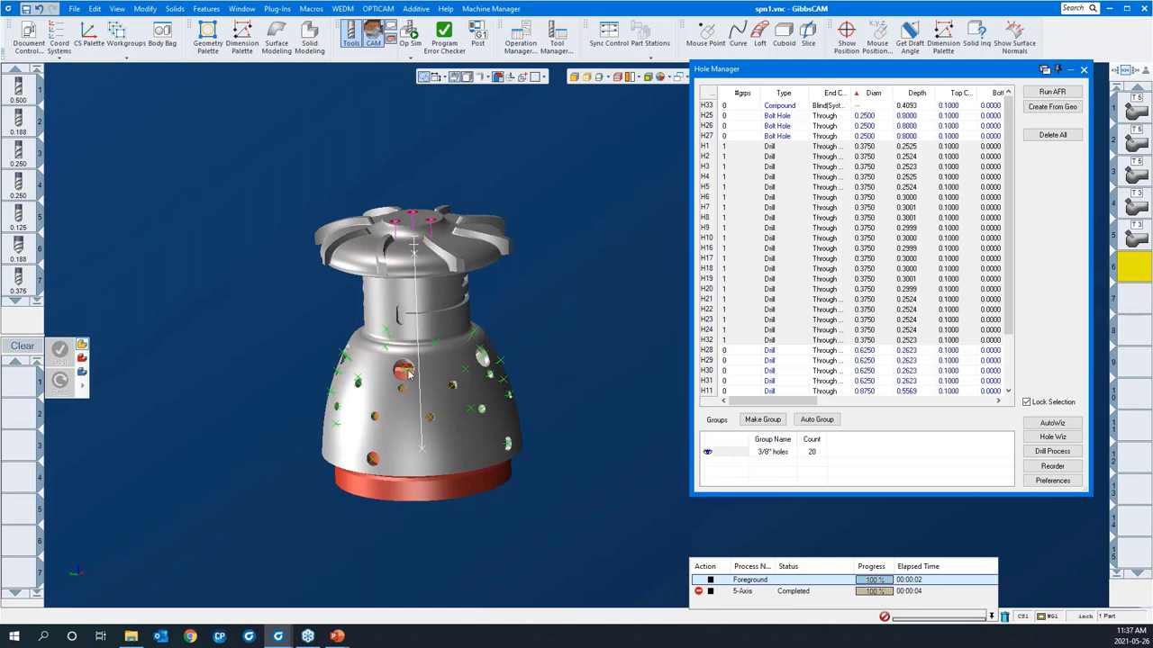
# Locate the large bores on the part's flared body and group all five 0.8750 diameter holes, H11 to H15.
pyautogui.moveTo(404, 408); pyautogui.dragTo(559, 425, button='middle')
pyautogui.moveTo(618, 430); pyautogui.dragTo(476, 387, button='middle')
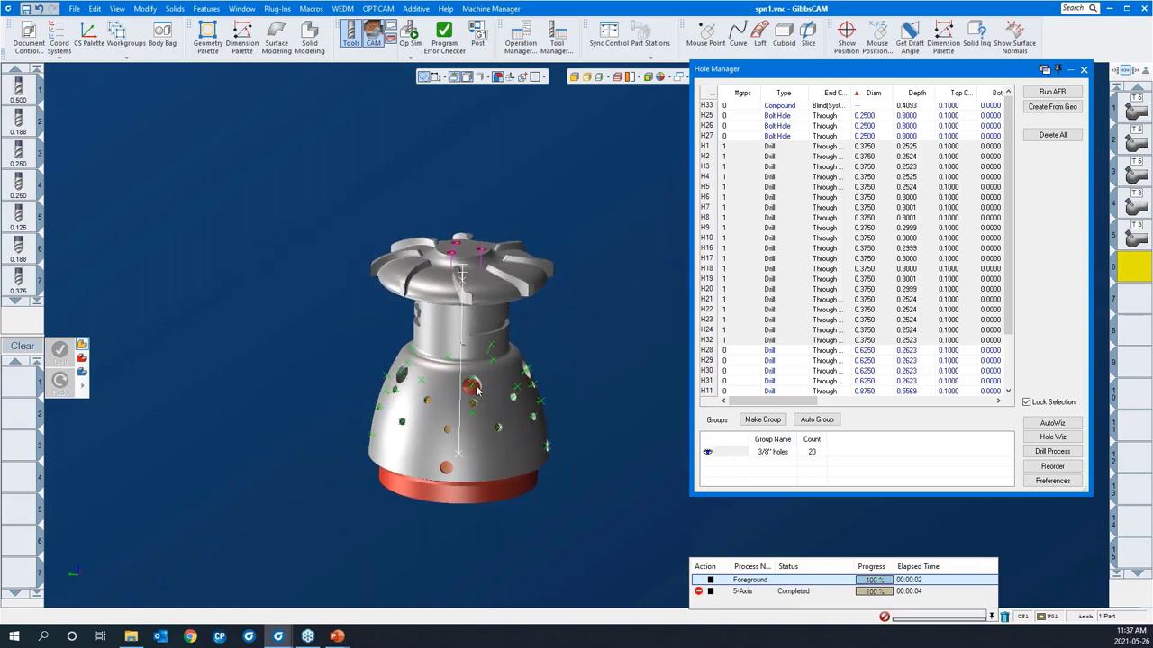
pyautogui.click(472, 387)
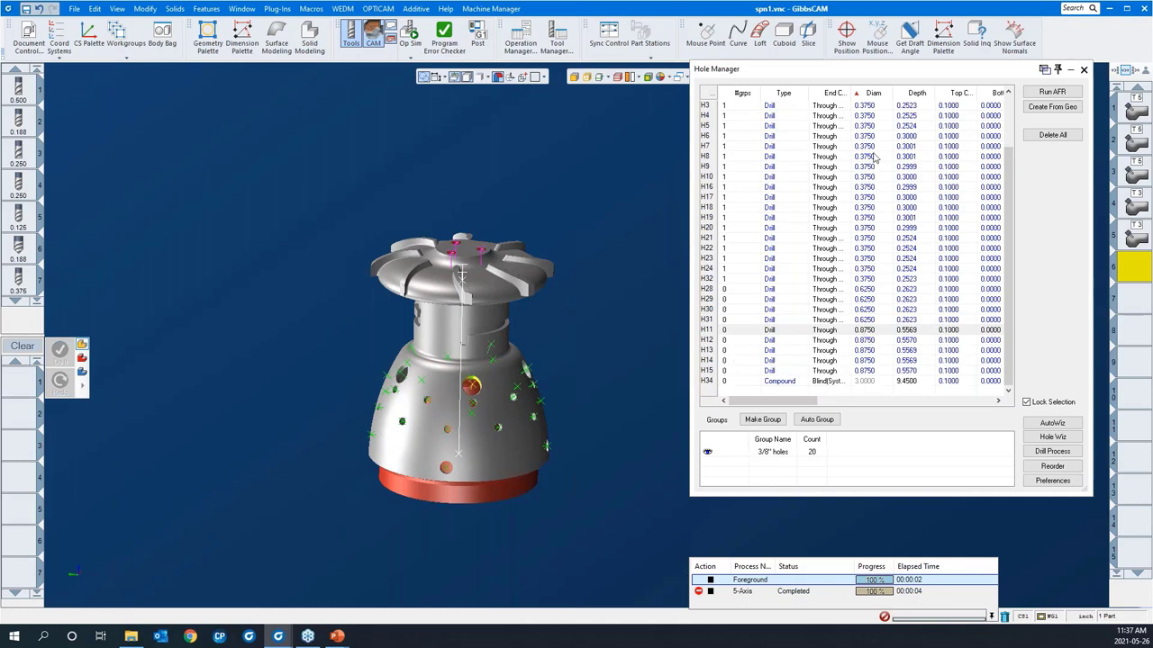
pyautogui.click(835, 331)
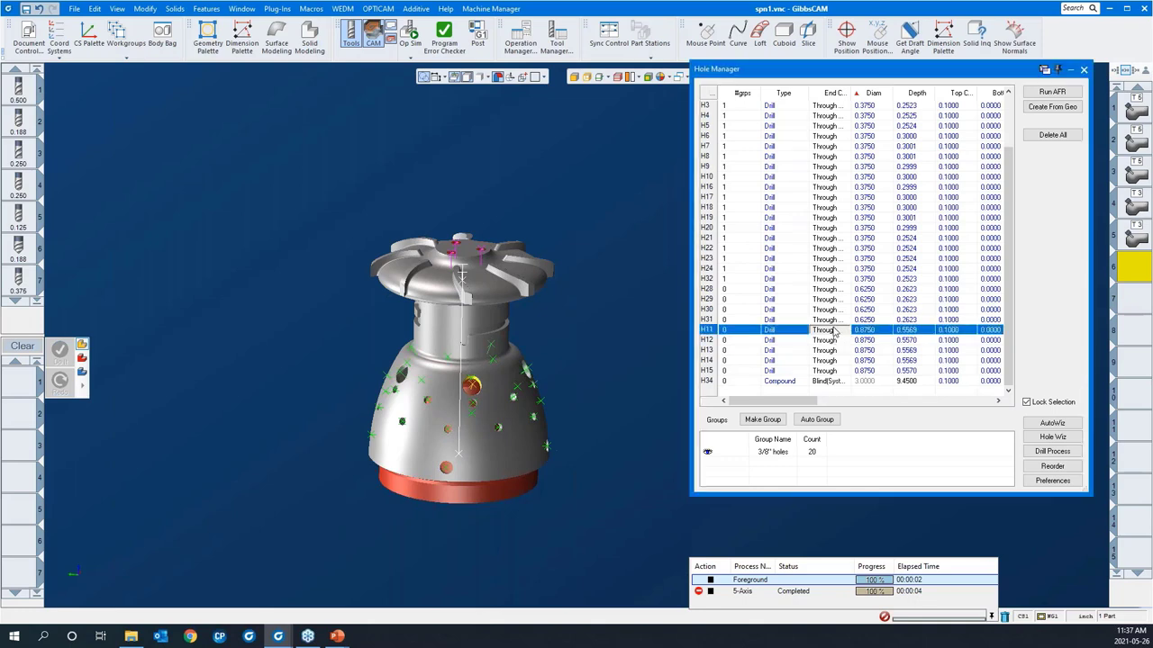
pyautogui.keyDown('shift'); pyautogui.click(836, 375); pyautogui.keyUp('shift')
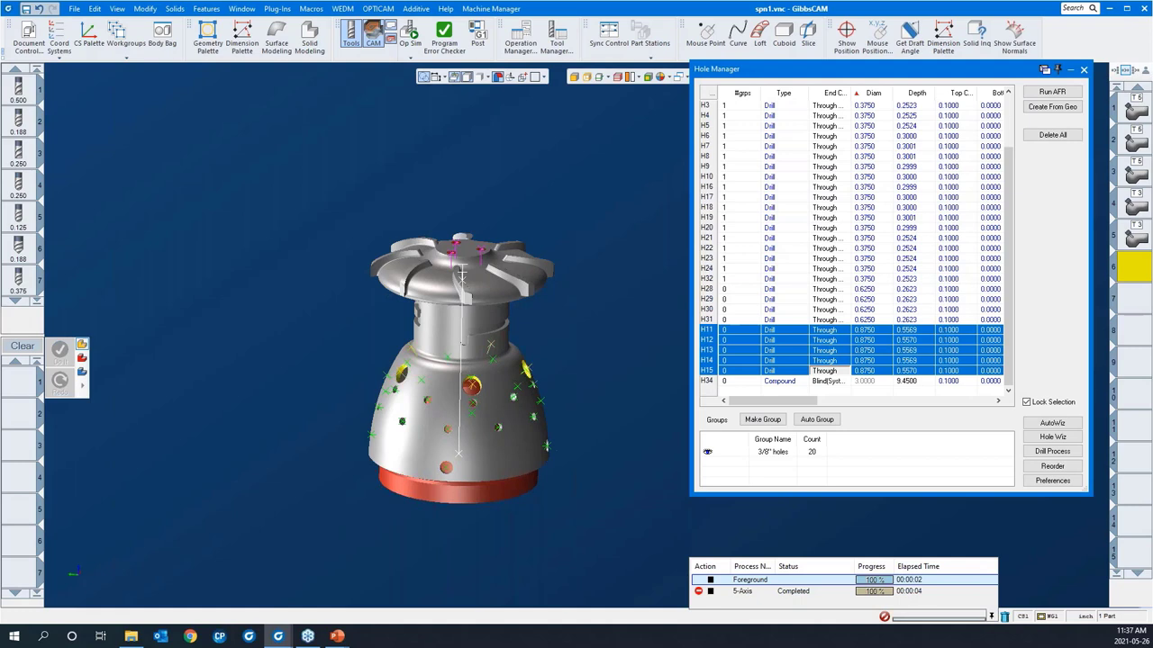
pyautogui.click(764, 421)
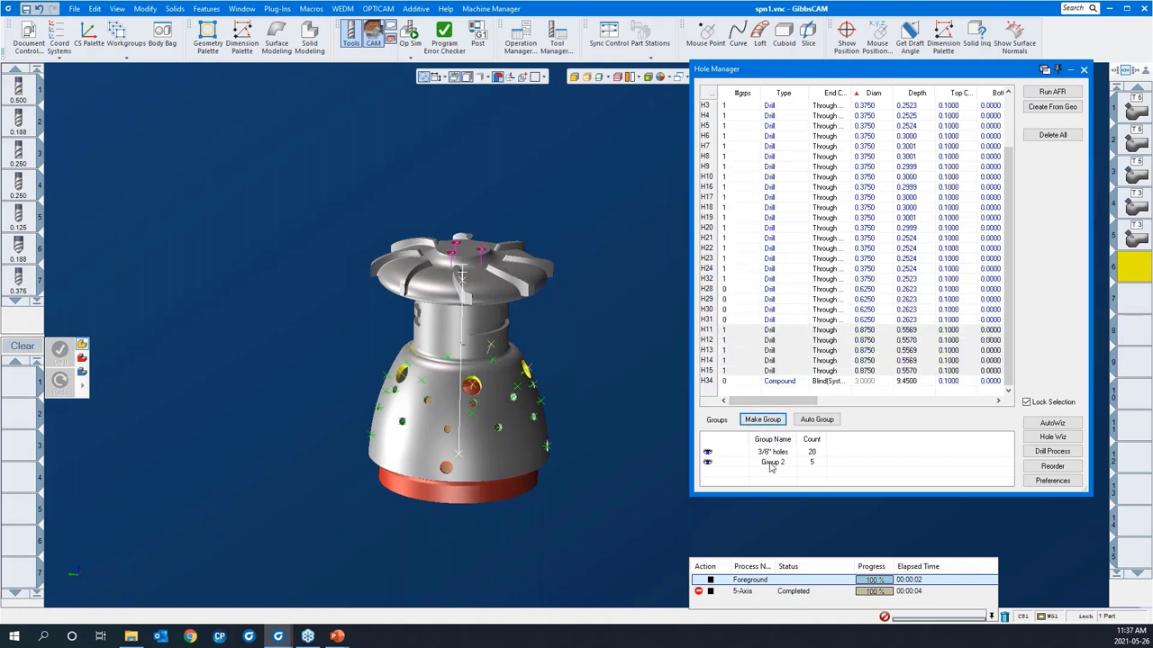
# Rename the new group of 0.8750 diameter holes to 7/8" bores.
pyautogui.click(771, 463)
pyautogui.doubleClick(770, 463)
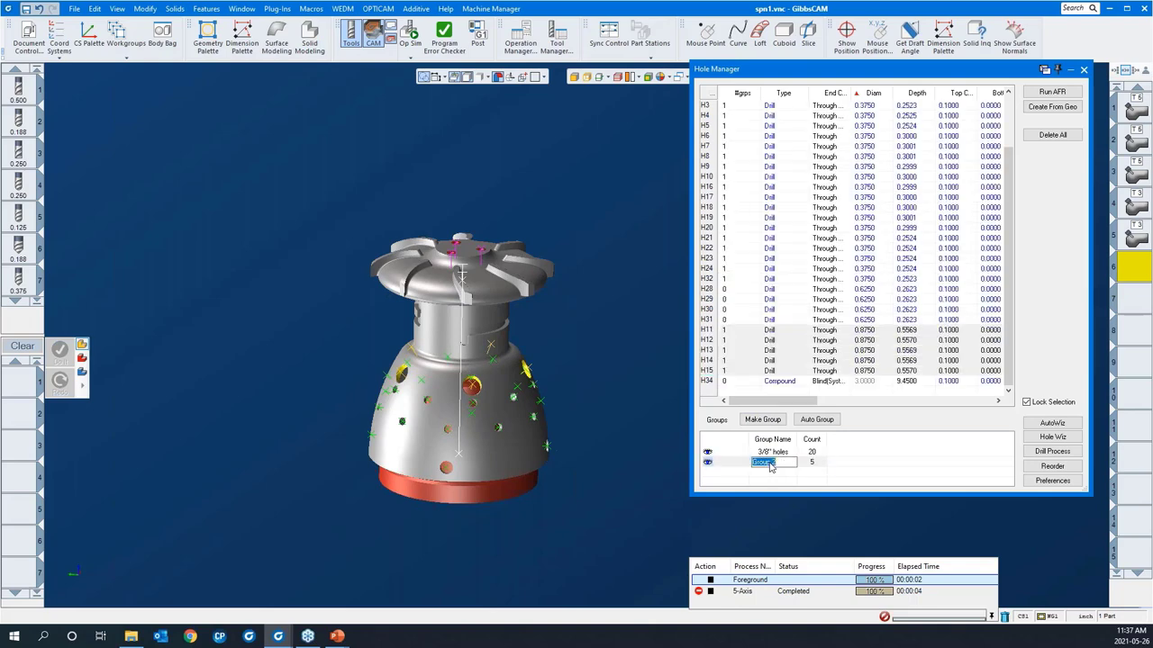
pyautogui.write('7/8" bores')
pyautogui.press('Return')
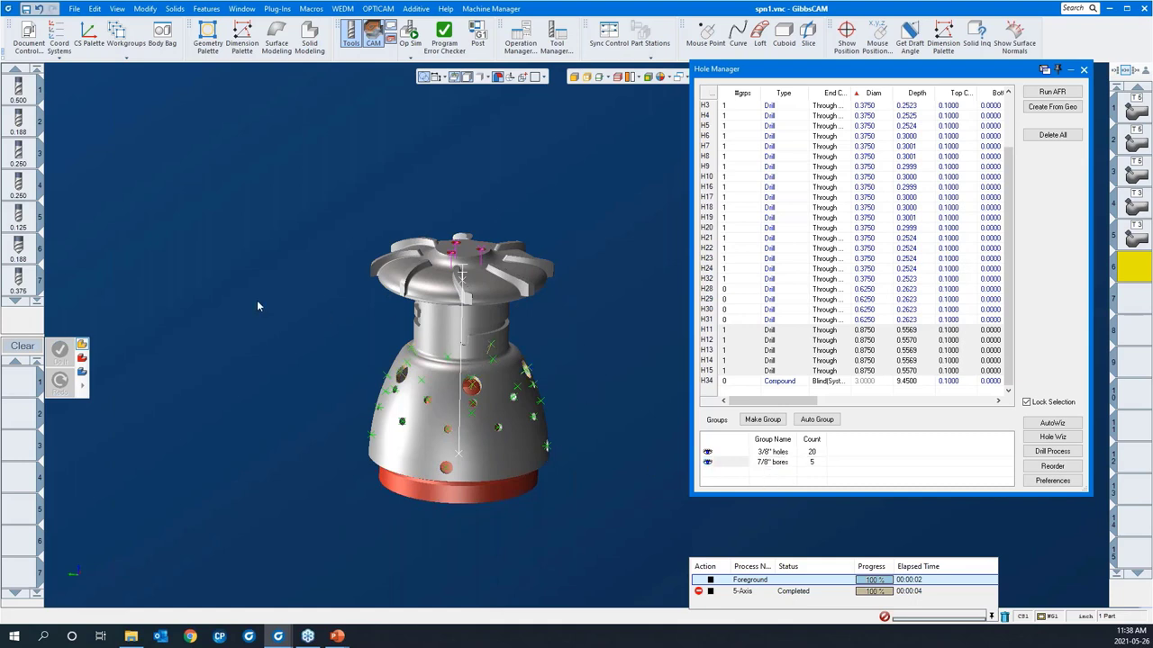
# Highlight the 3/8" holes group on the part to check which holes it contains.
pyautogui.scroll(-2, 257, 300)
pyautogui.click(543, 296)
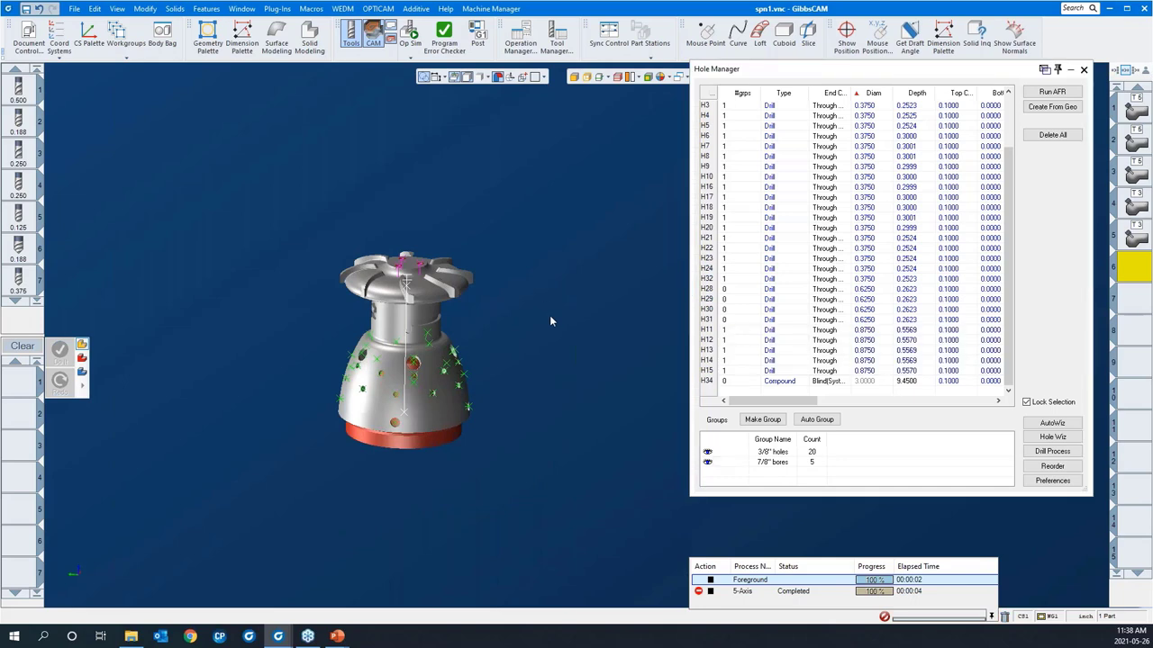
pyautogui.moveTo(371, 428); pyautogui.dragTo(673, 453, button='middle')
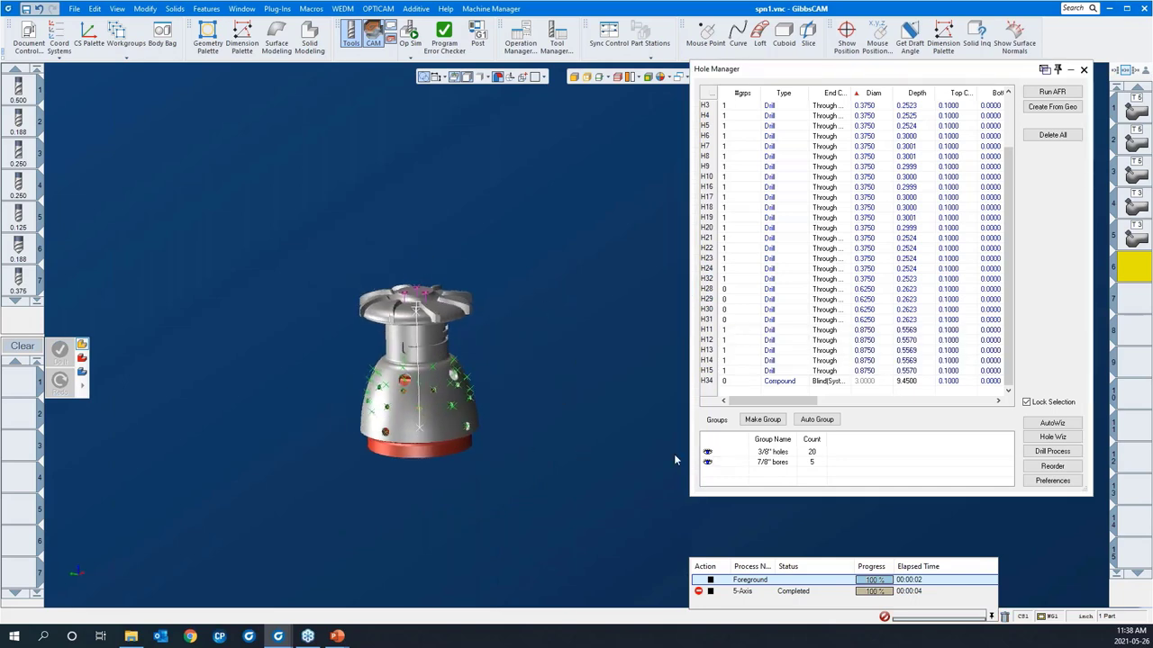
pyautogui.click(757, 453)
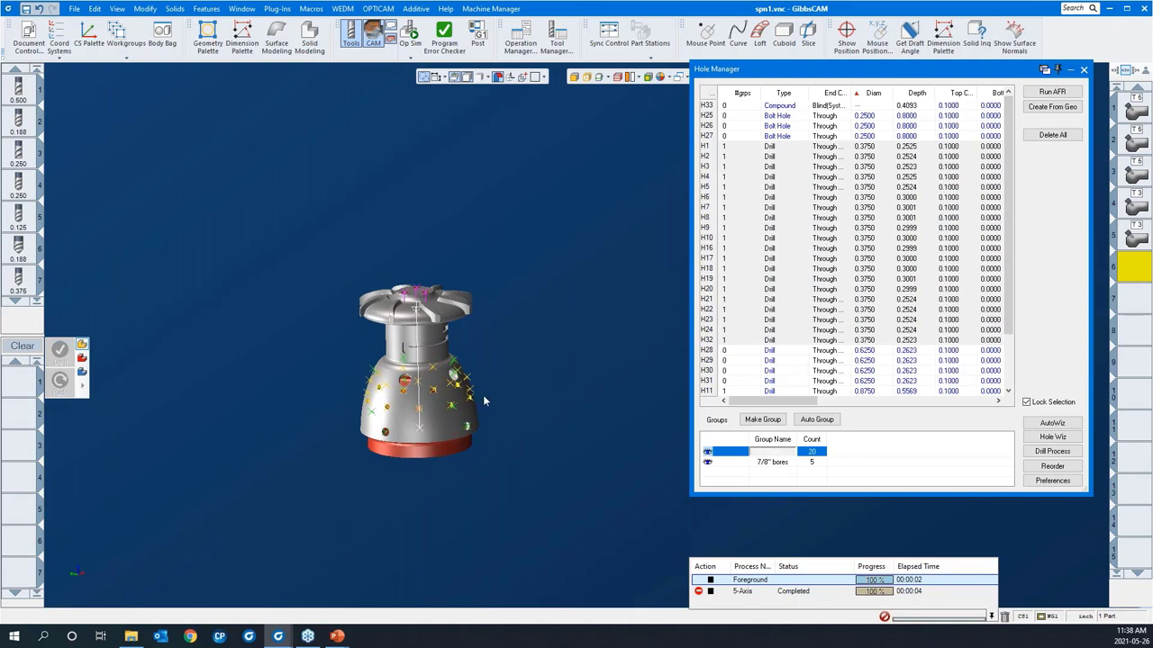
pyautogui.click(593, 406)
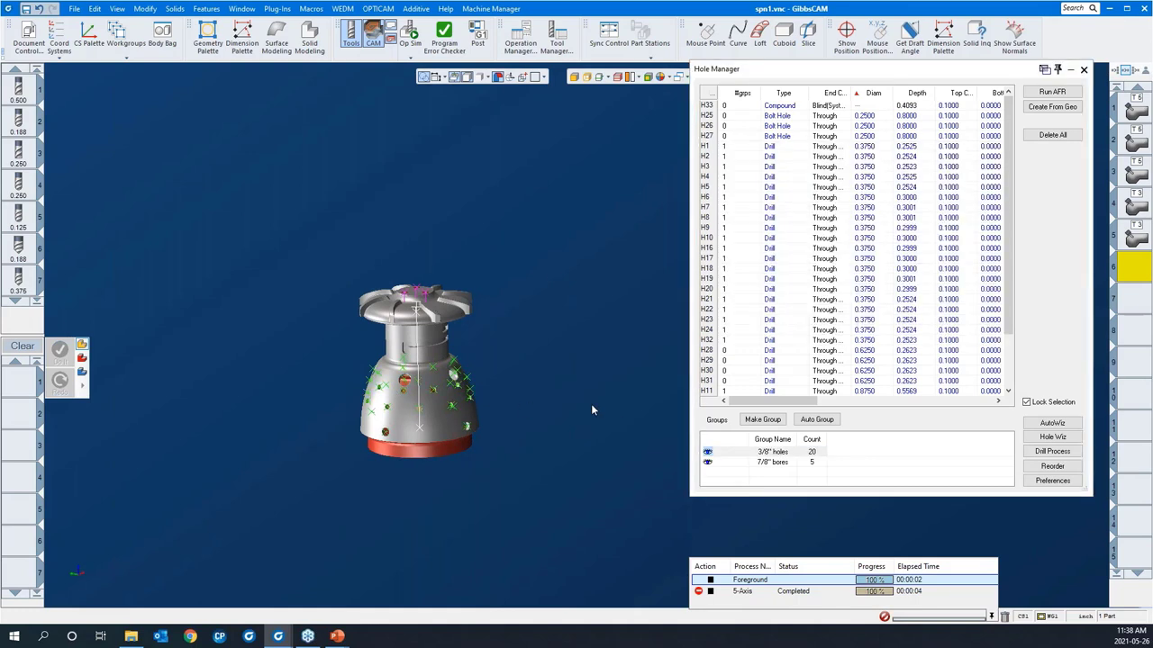
# Load the saved process list "helix bore 500 emill" and open its 5-axis drilling parameters.
pyautogui.rightClick(19, 389)
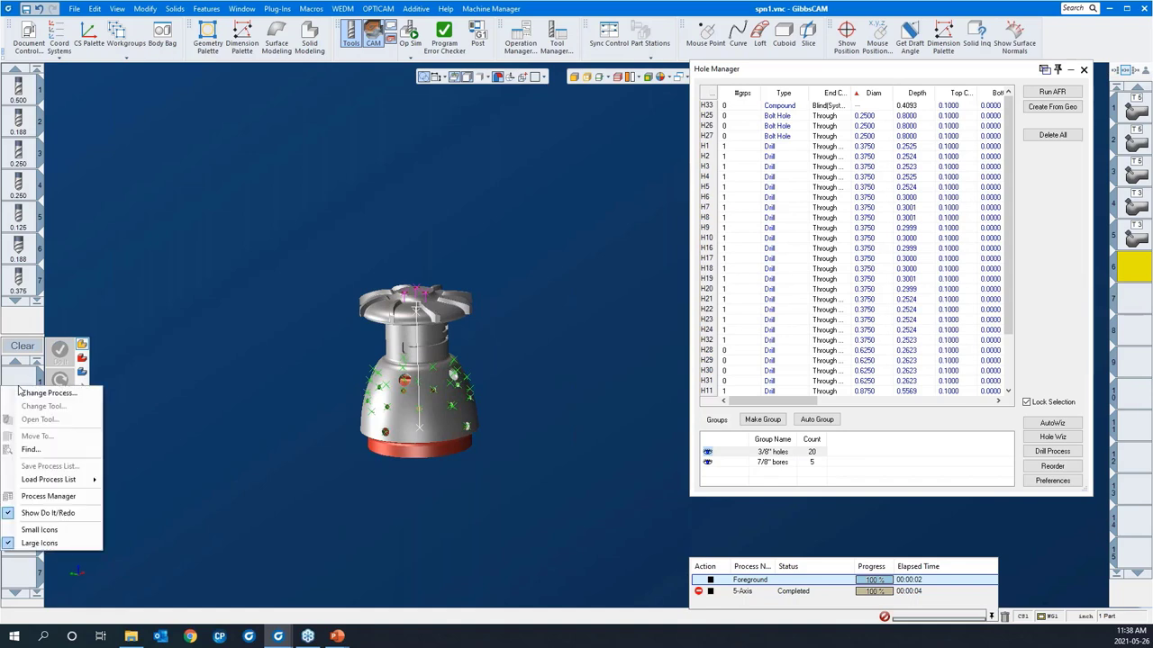
pyautogui.moveTo(31, 487)
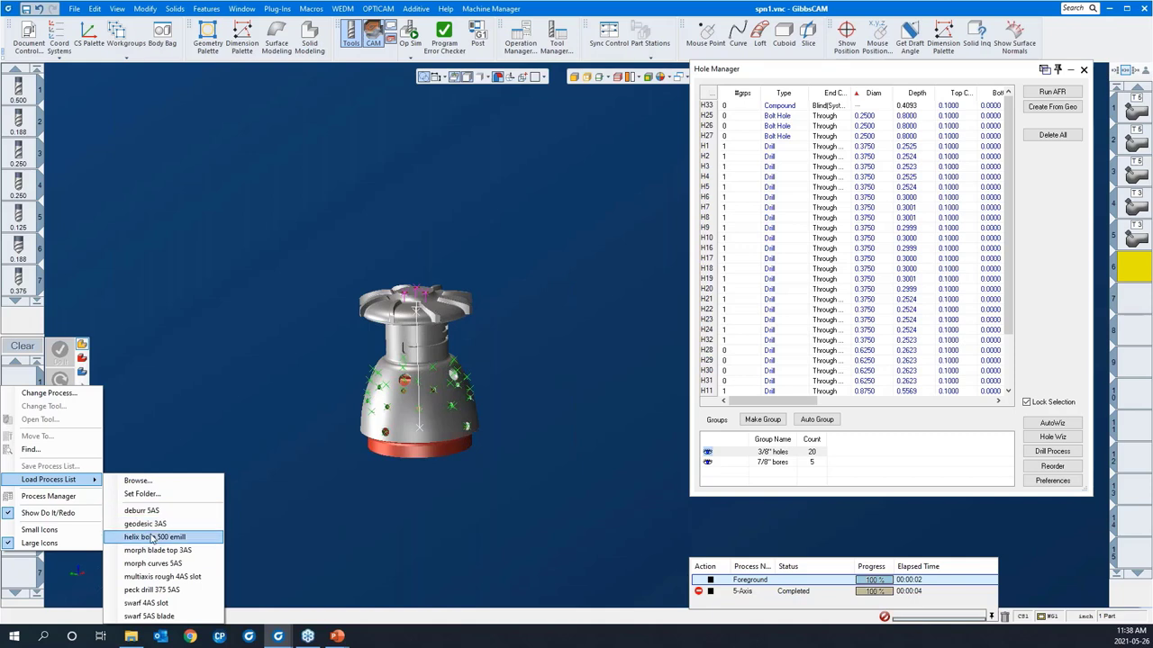
pyautogui.click(155, 538)
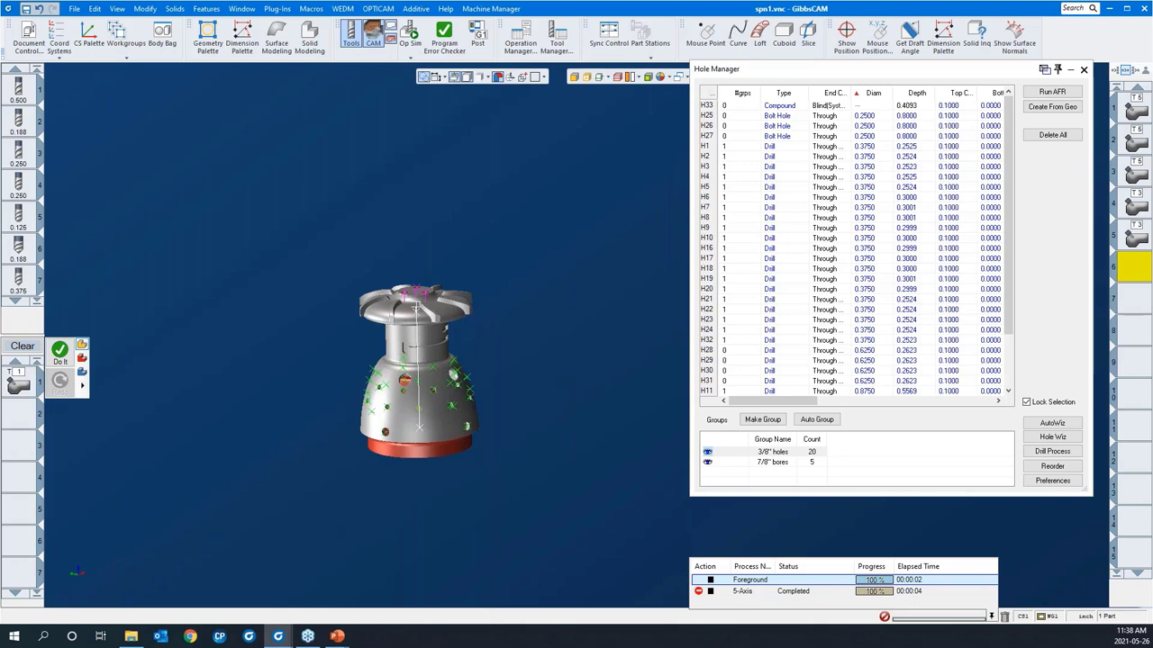
pyautogui.click(25, 385)
pyautogui.doubleClick(25, 386)
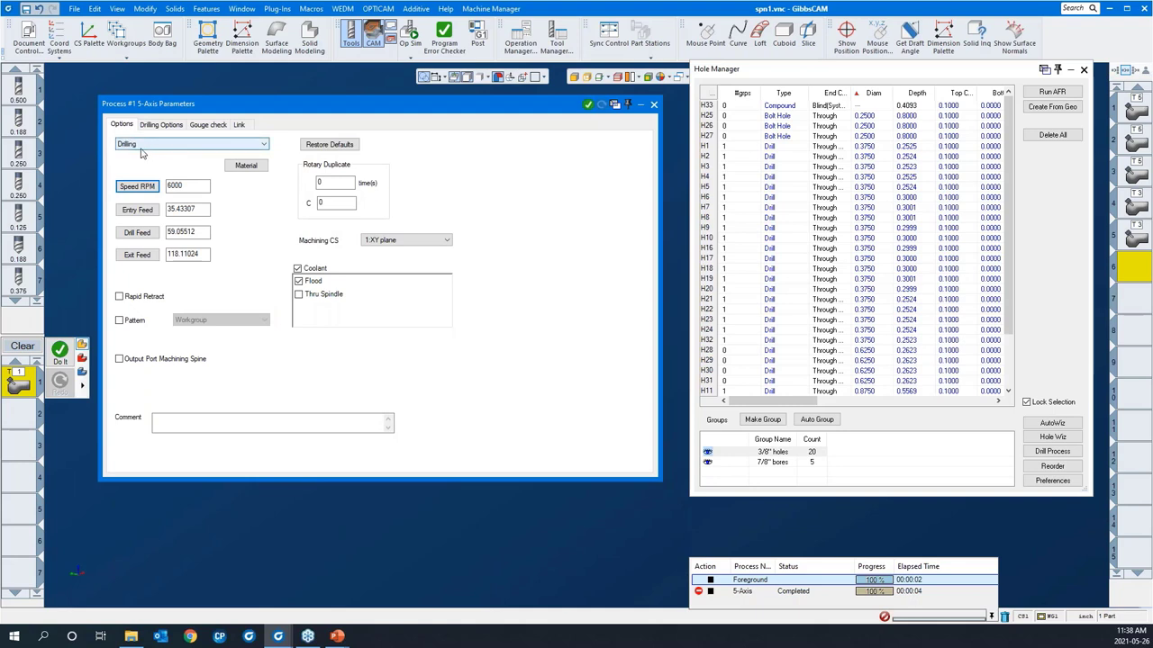
# Review the helix bore process's drilling options, including hole feature and end adjustment, and its gouge check settings, and collapse the parameters.
pyautogui.click(160, 126)
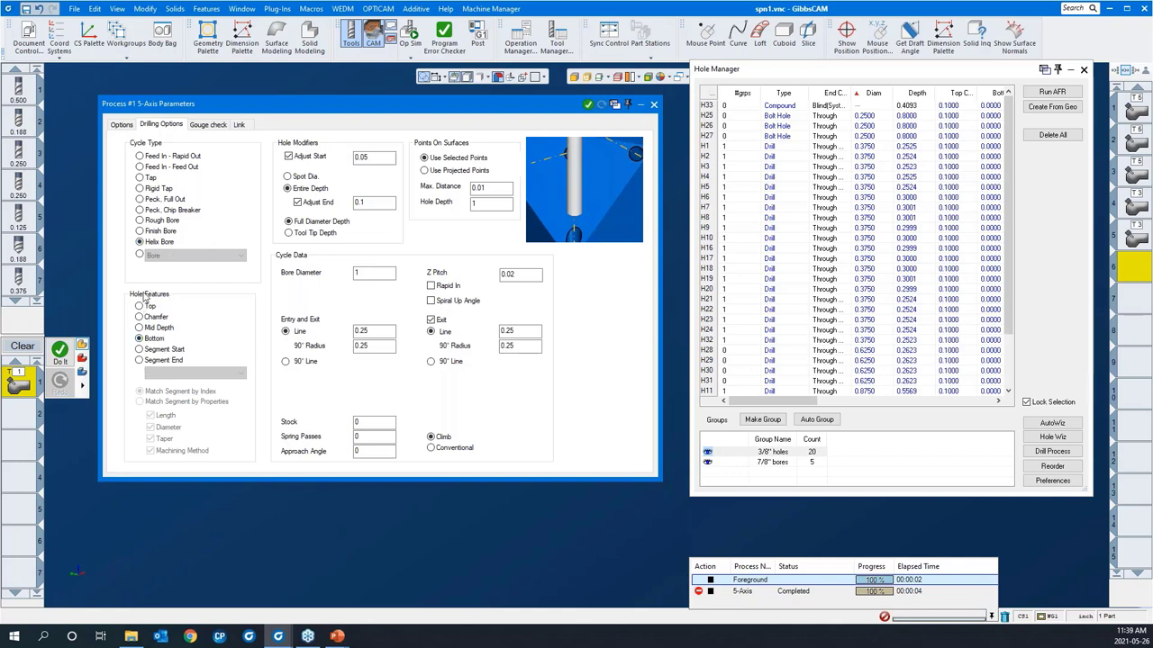
pyautogui.click(140, 340)
pyautogui.doubleClick(368, 207)
pyautogui.press('BackSpace')
pyautogui.click(213, 126)
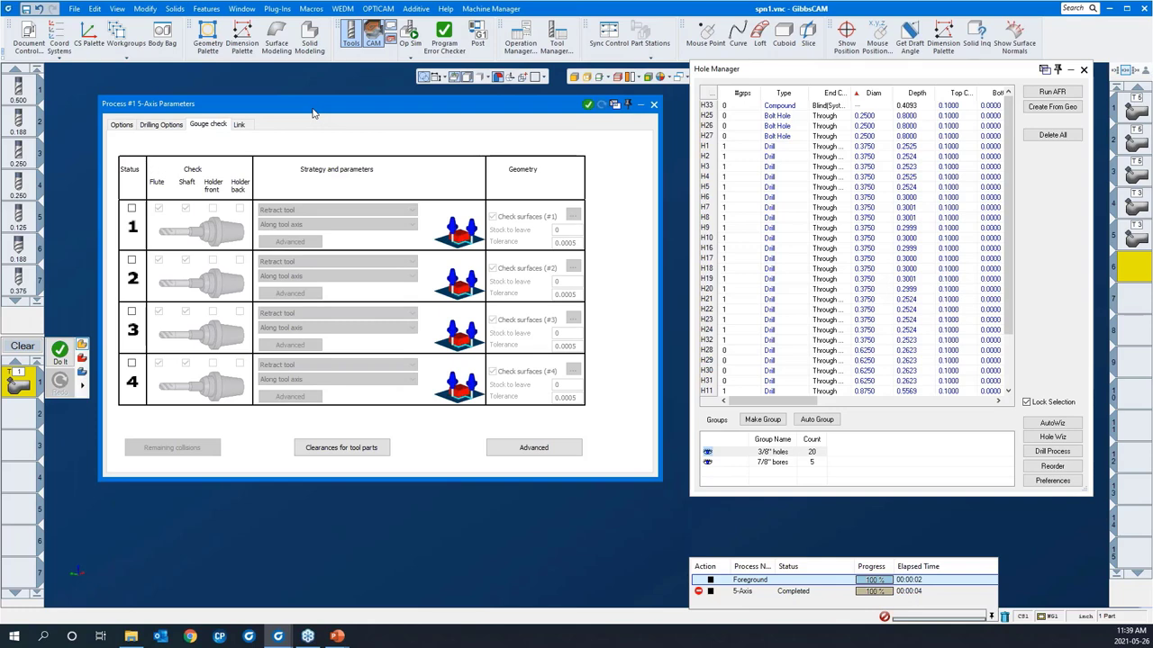
pyautogui.doubleClick(313, 112)
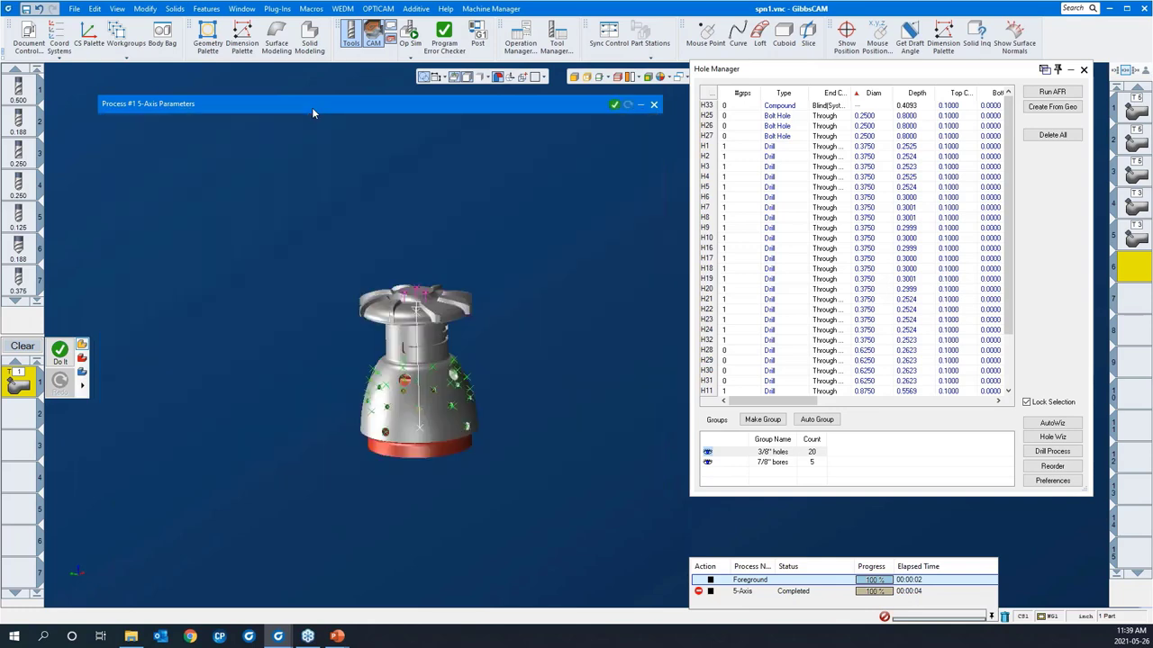
# Select the 7/8" bores group and generate the 5-axis helix bore toolpath on its five holes.
pyautogui.click(762, 463)
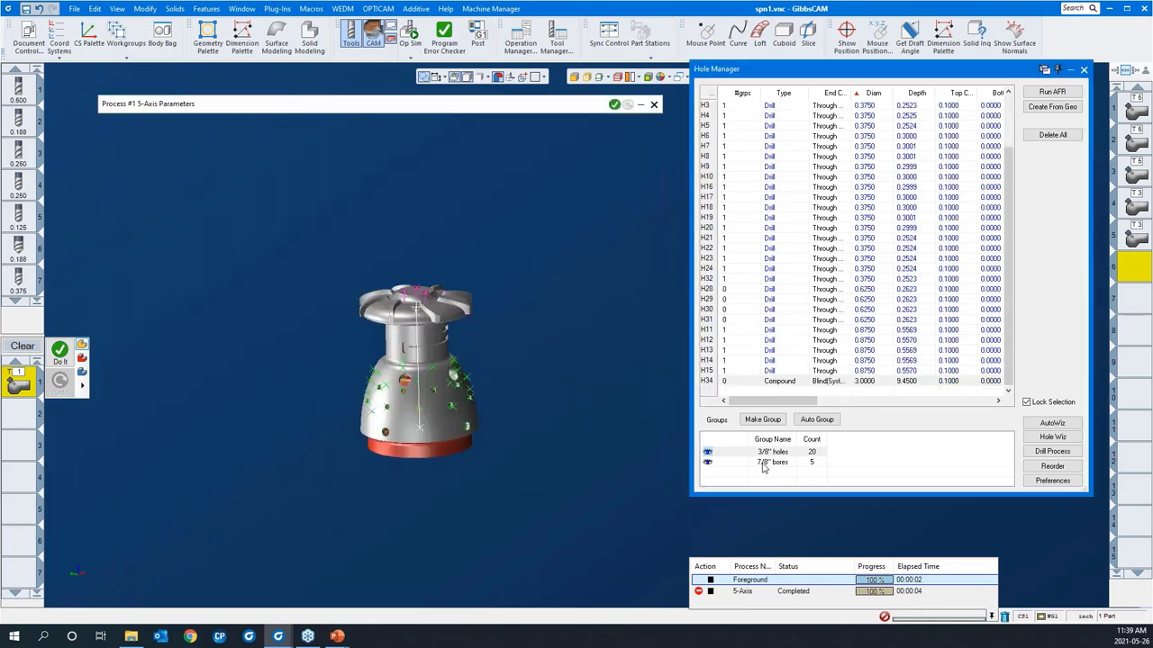
pyautogui.moveTo(286, 251); pyautogui.dragTo(571, 494)
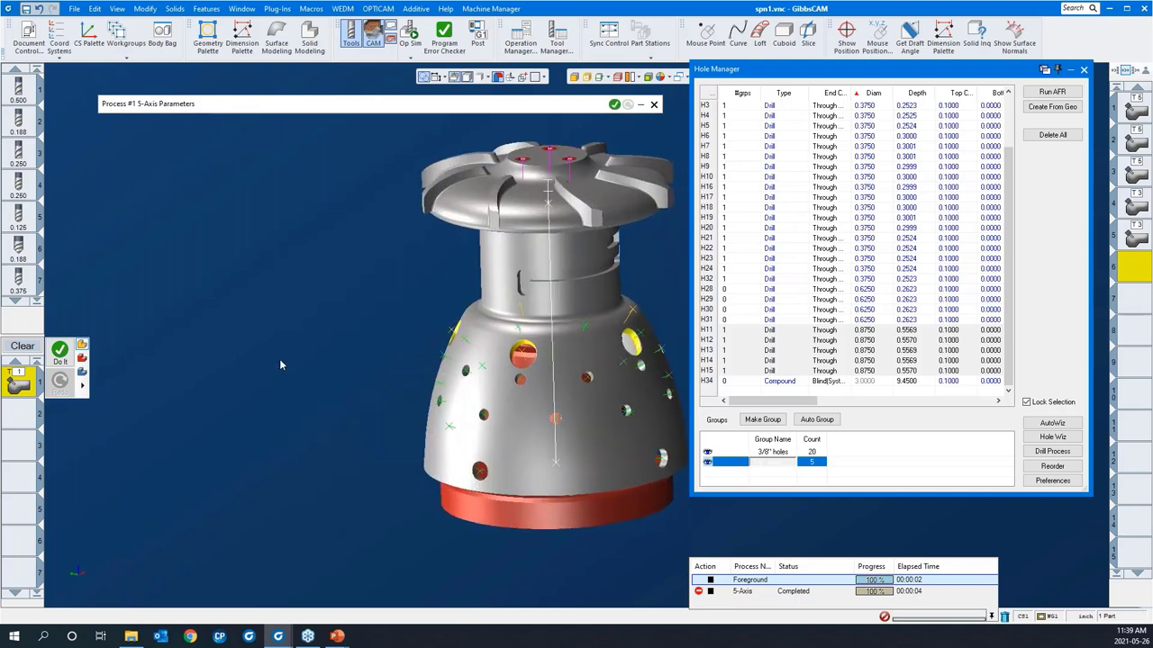
pyautogui.rightClick(277, 357)
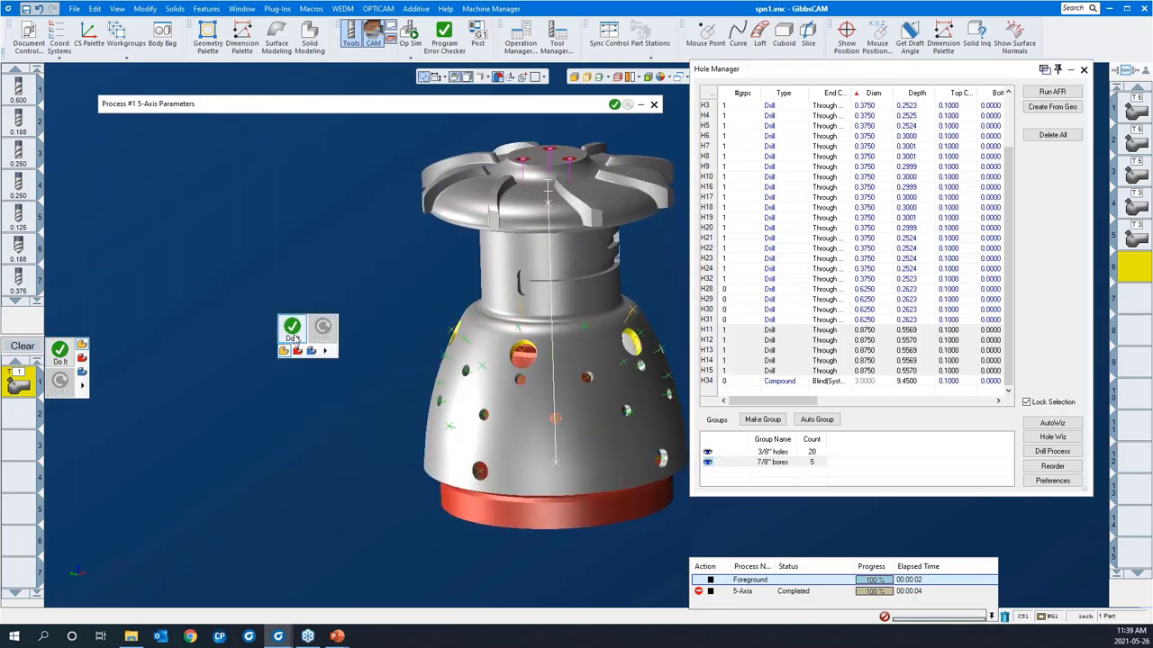
pyautogui.click(292, 328)
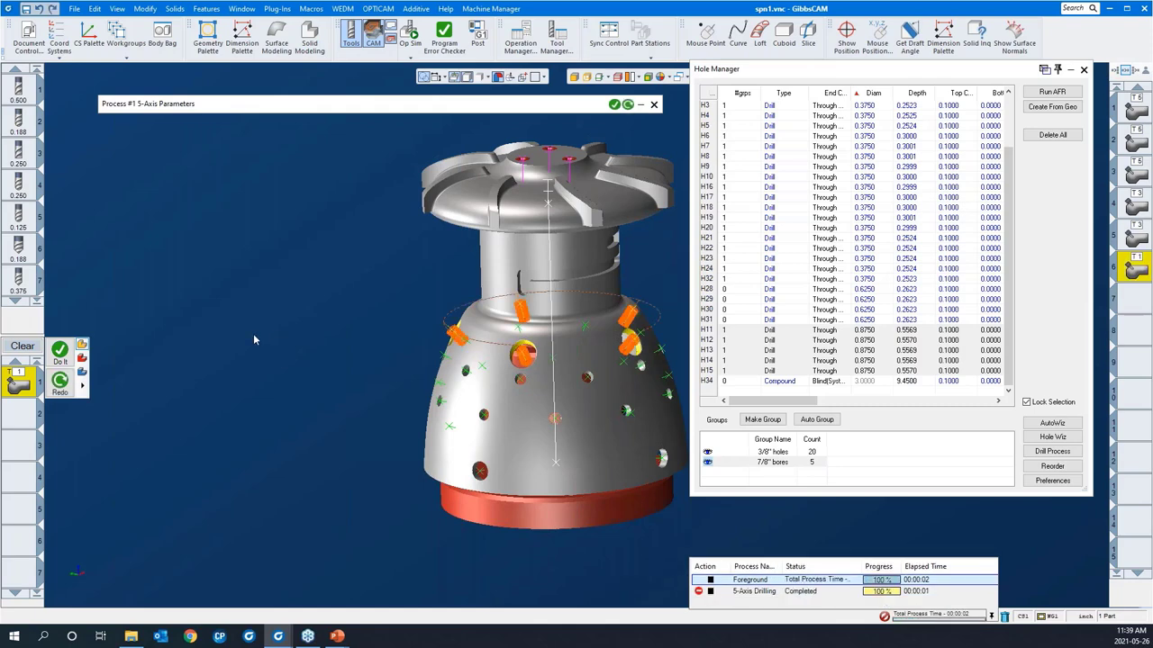
# Inspect the helix bore toolpath and the moves between the bores around the flared body.
pyautogui.scroll(-3, 261, 328)
pyautogui.moveTo(325, 296); pyautogui.dragTo(443, 386)
pyautogui.scroll(-2, 242, 338)
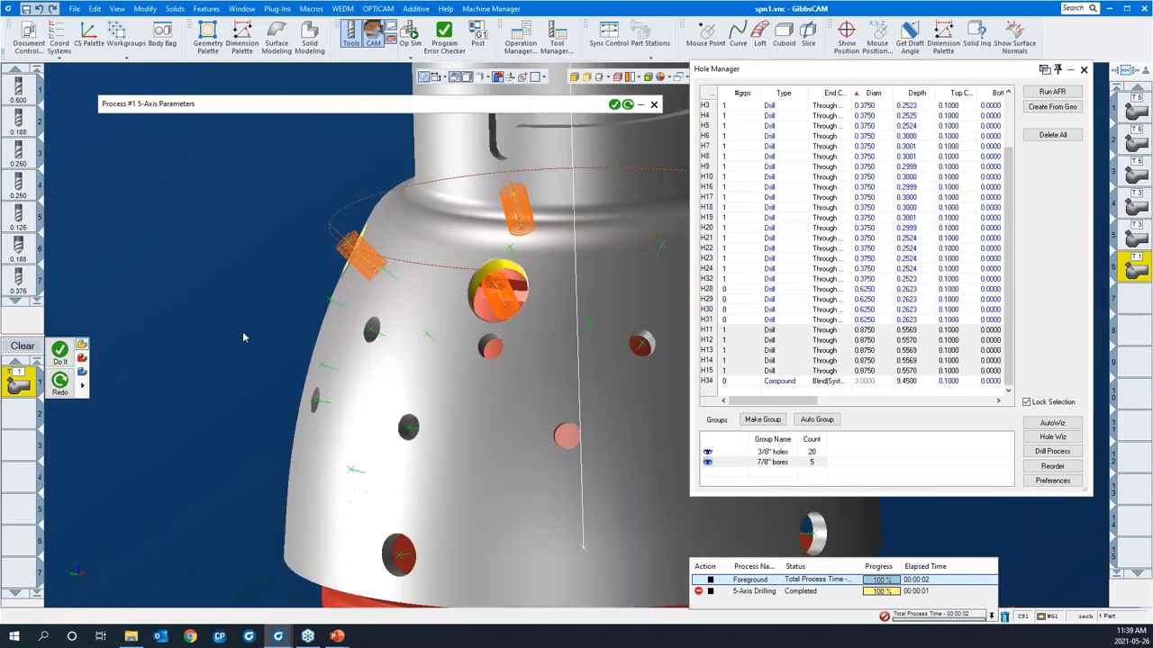
pyautogui.scroll(-2, 242, 338)
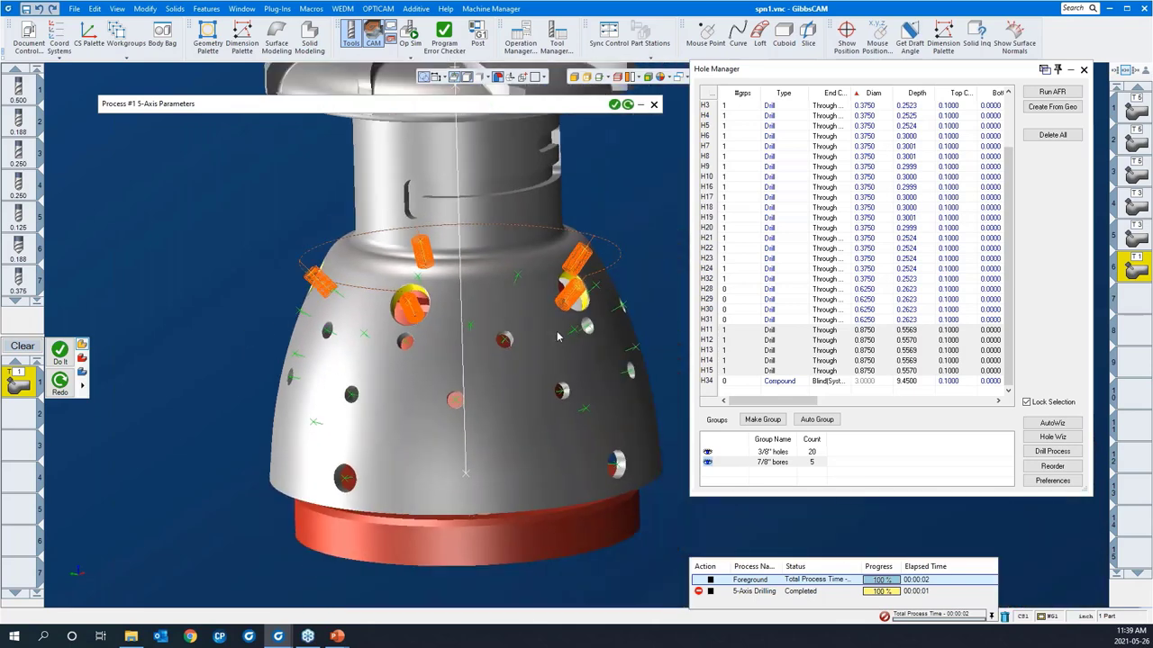
pyautogui.moveTo(468, 333); pyautogui.dragTo(262, 307, button='middle')
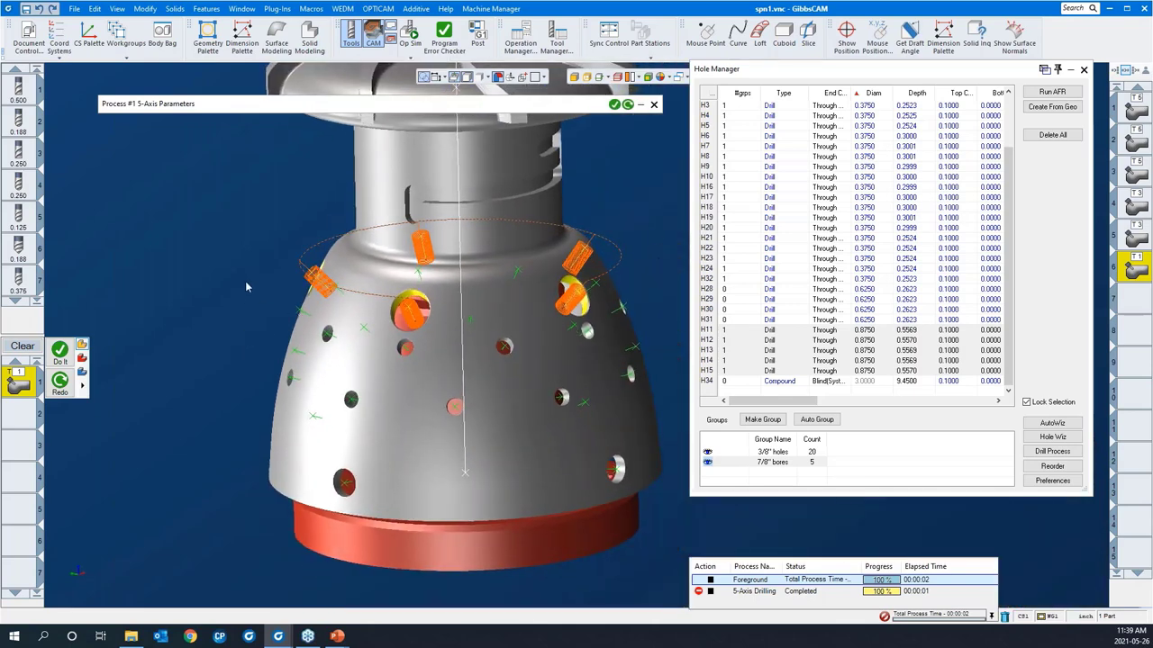
pyautogui.scroll(-1, 252, 291)
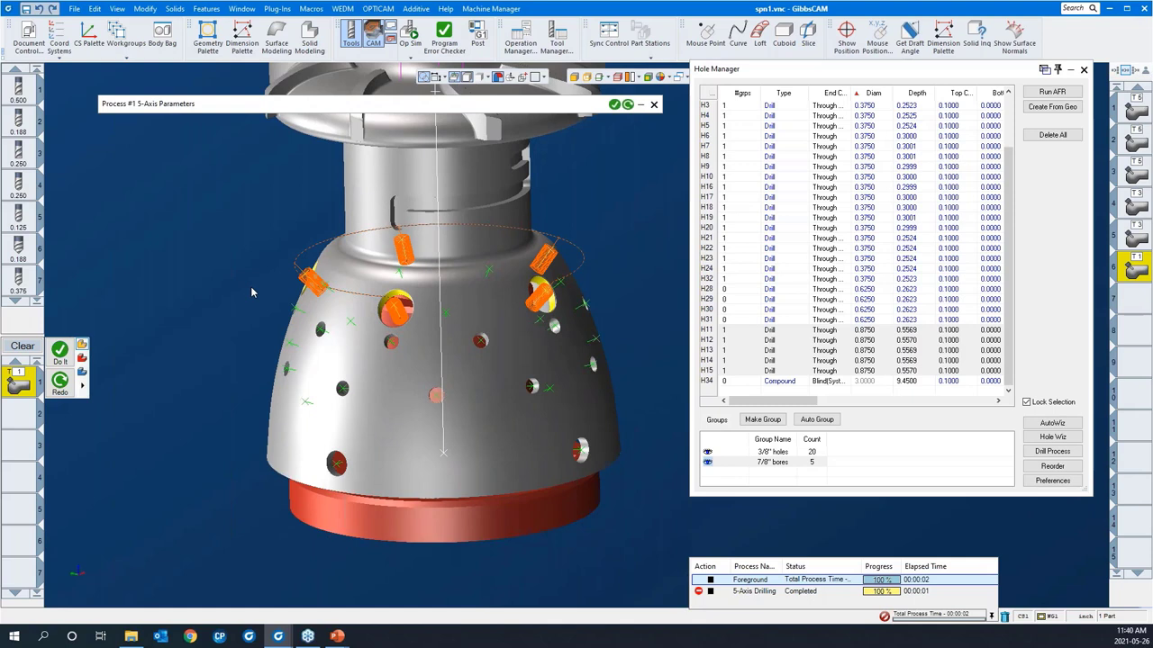
# Clear the process list and load the saved process list "peck drill 375 5AS".
pyautogui.click(31, 348)
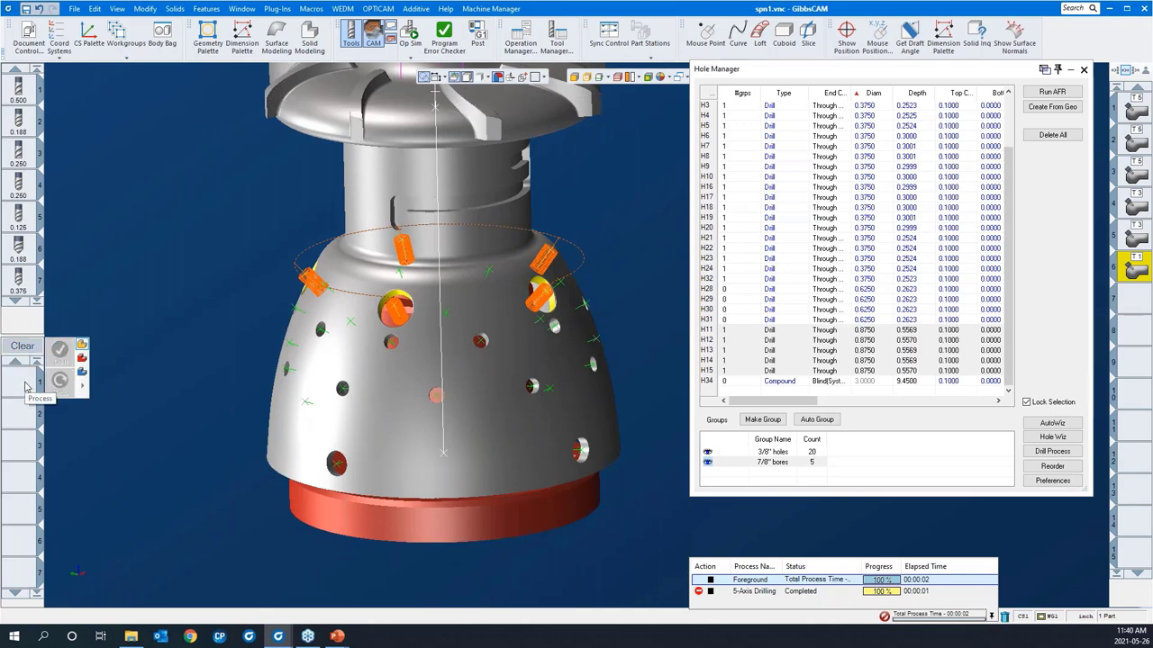
pyautogui.rightClick(26, 385)
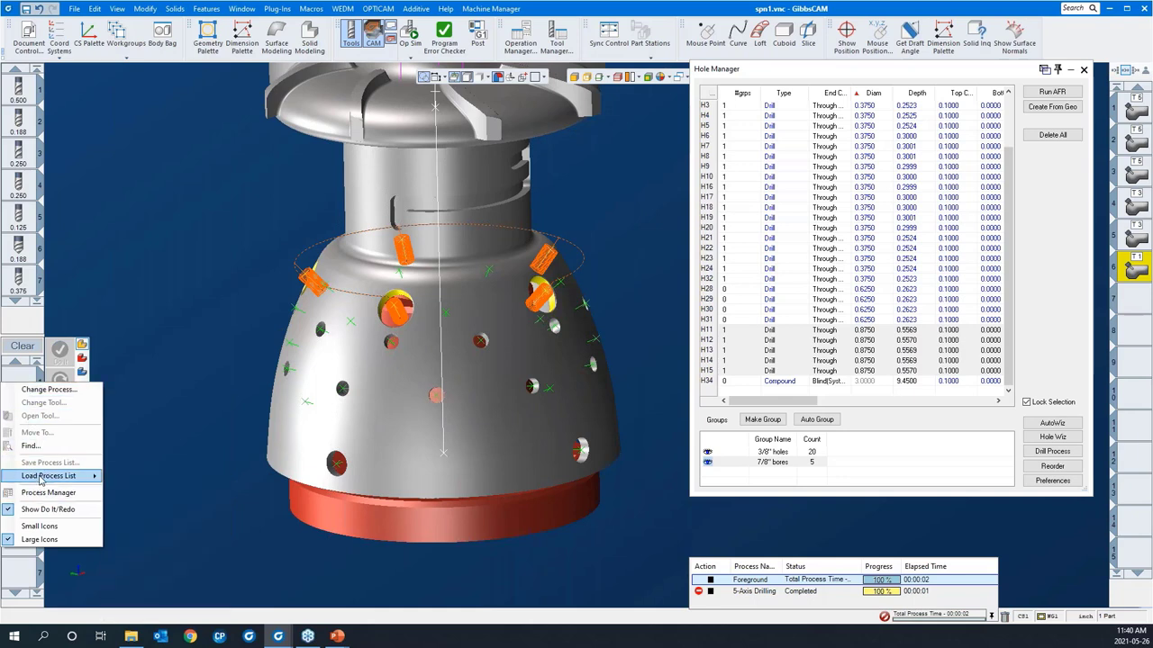
pyautogui.moveTo(39, 480)
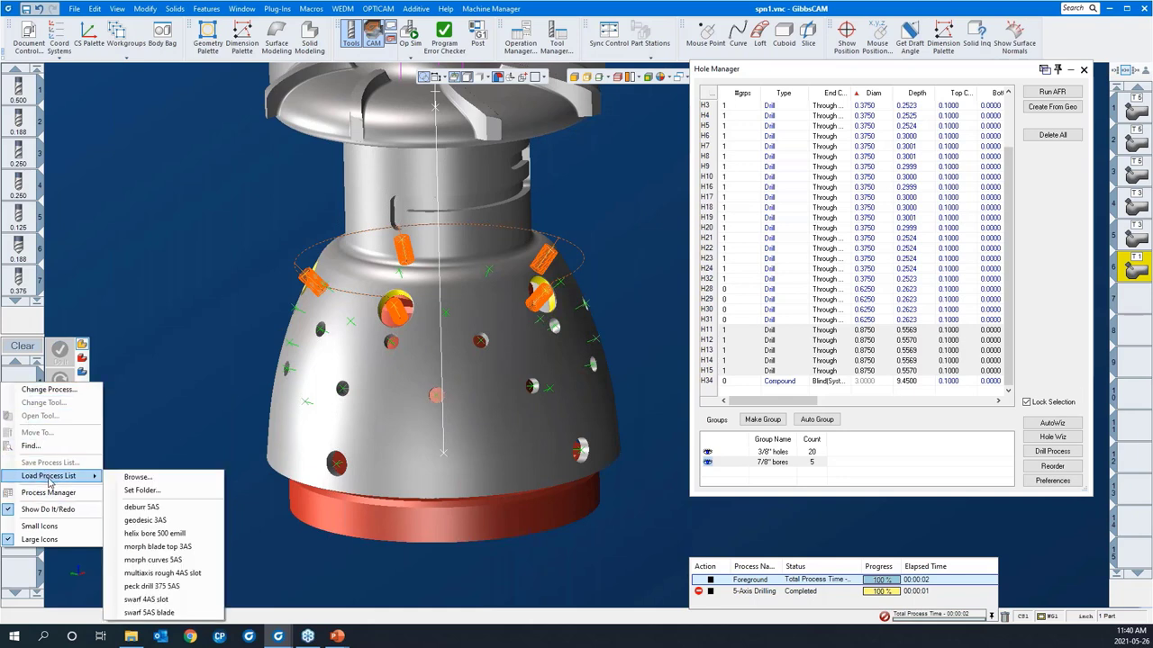
pyautogui.click(172, 590)
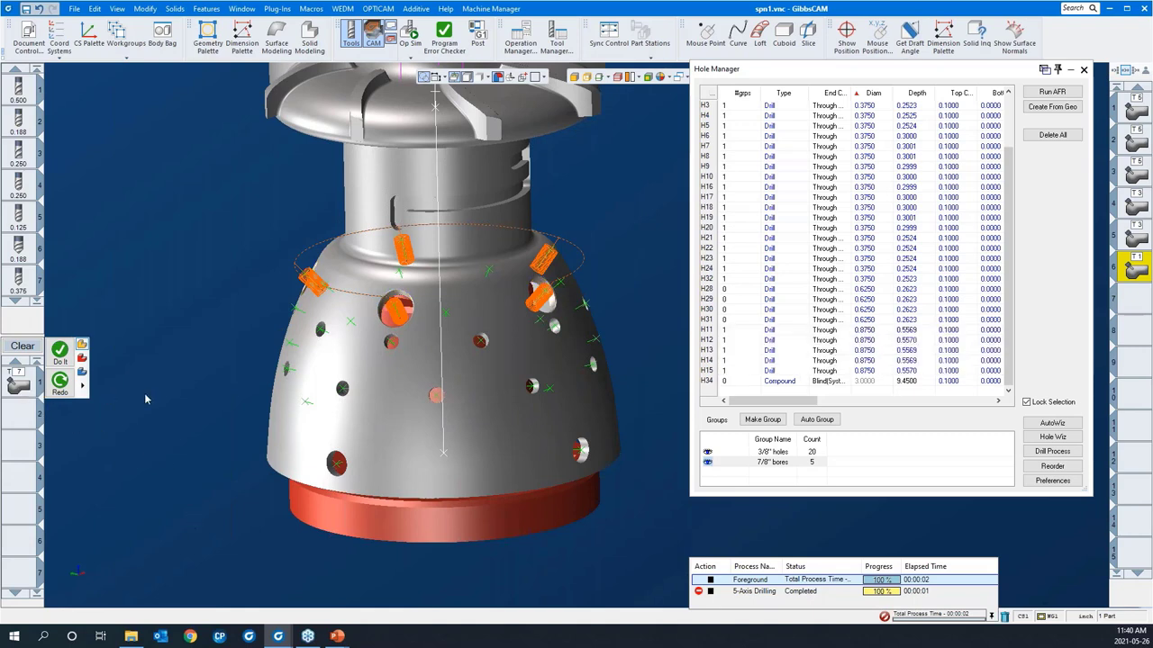
# Review the peck drilling process's speeds, feeds, chip breaker cycle and hole depth options, and close its parameters.
pyautogui.click(20, 382)
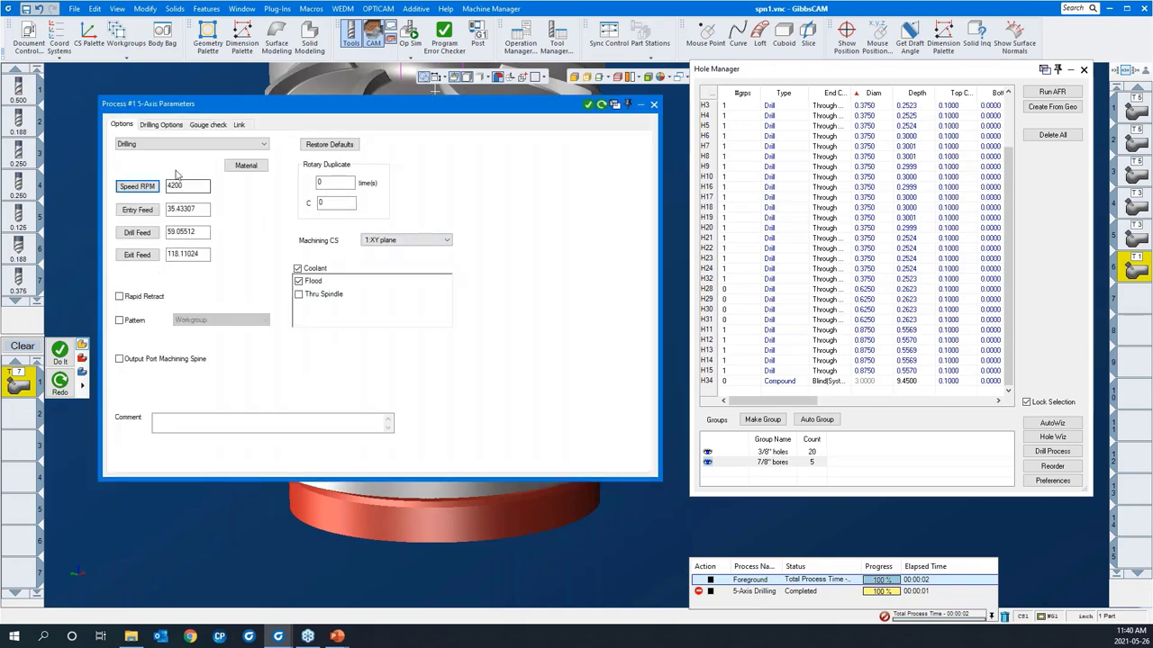
pyautogui.click(165, 128)
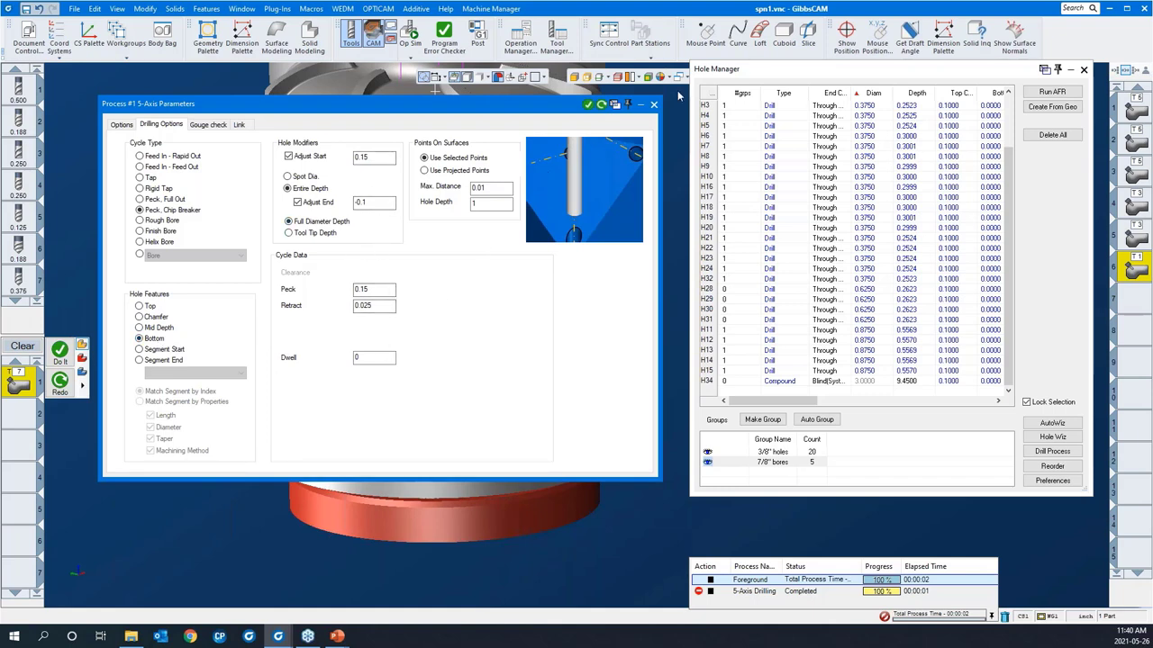
pyautogui.click(653, 105)
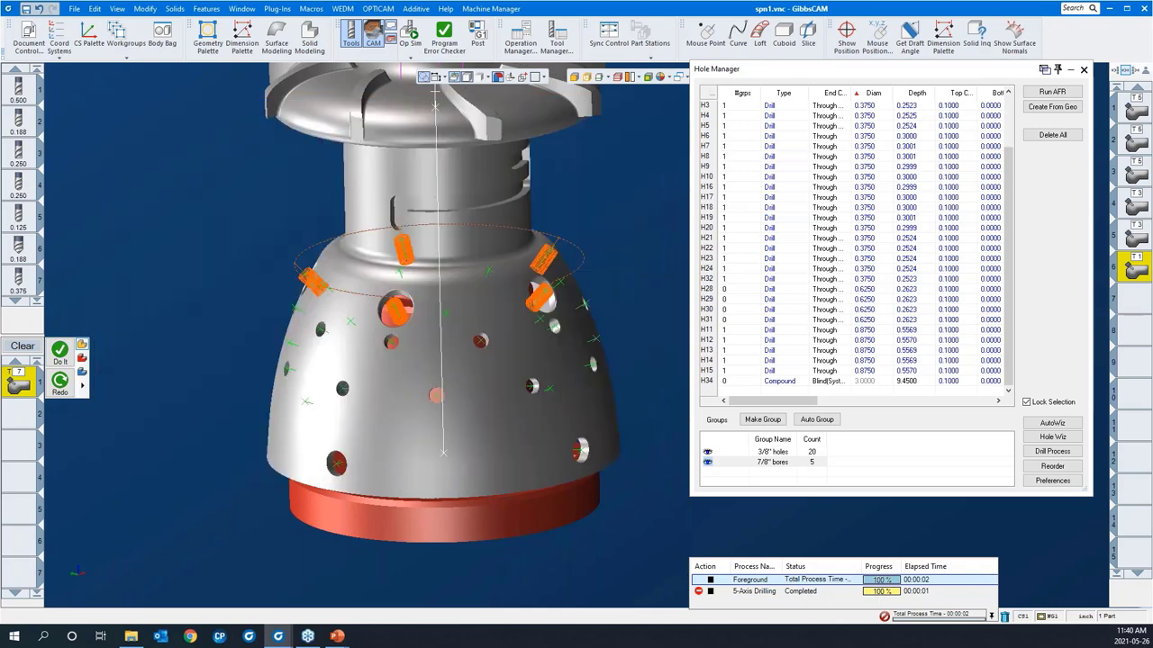
# Select the 3/8" holes group and generate the 5-axis peck drilling toolpath on its holes.
pyautogui.click(759, 453)
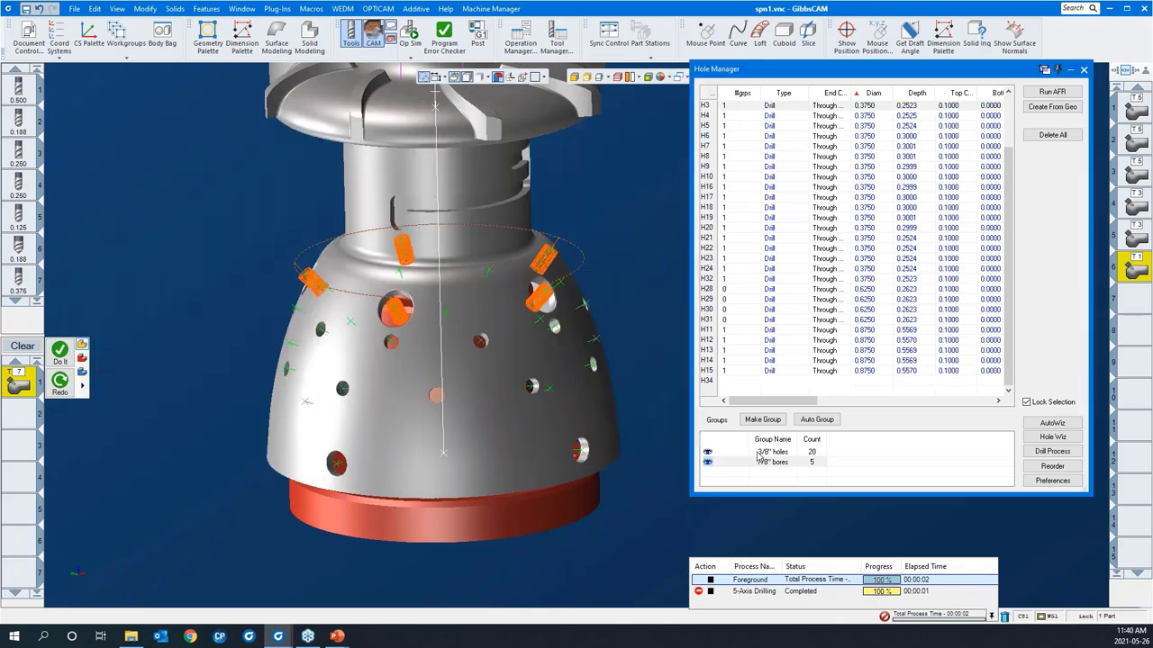
pyautogui.doubleClick(759, 452)
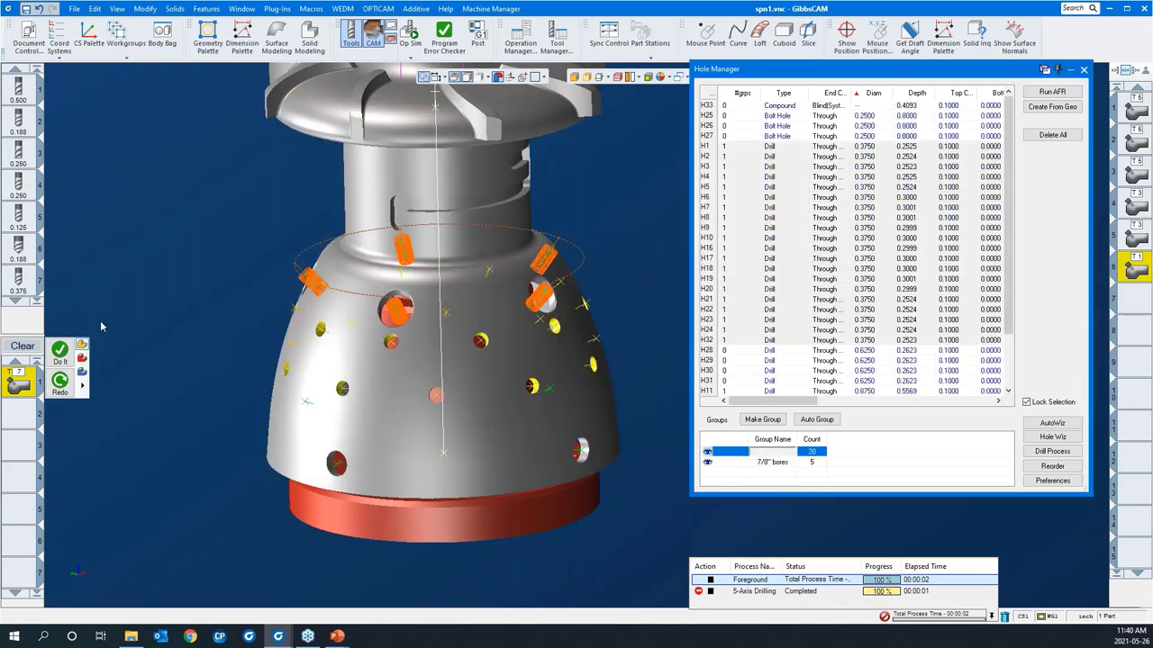
pyautogui.rightClick(139, 243)
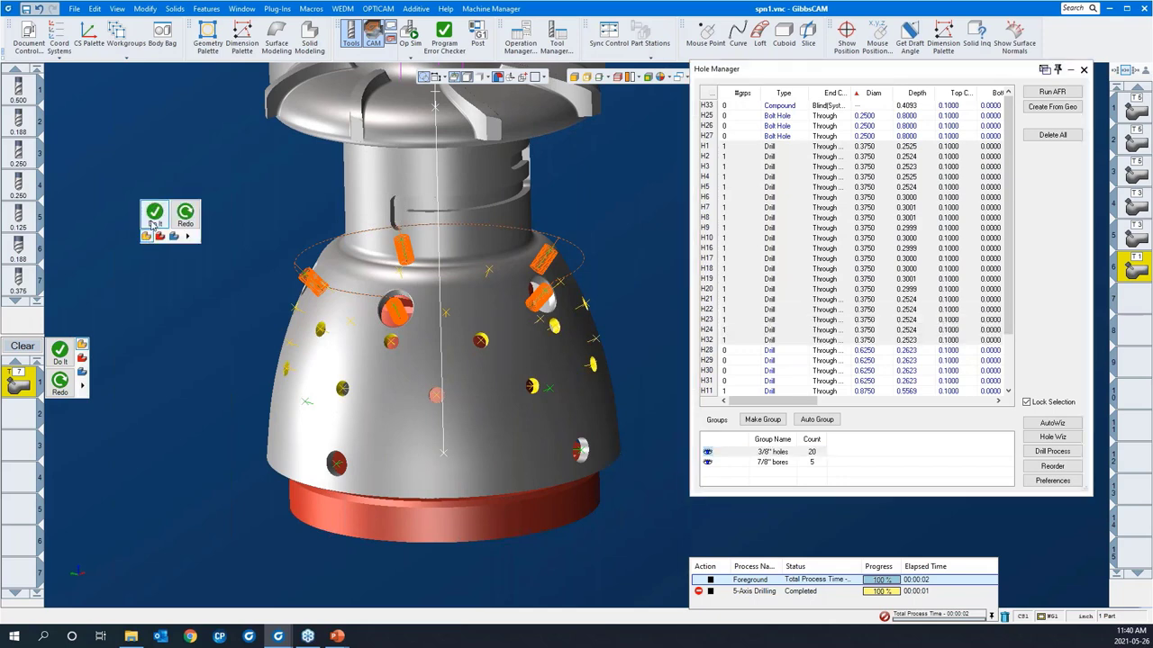
pyautogui.click(155, 214)
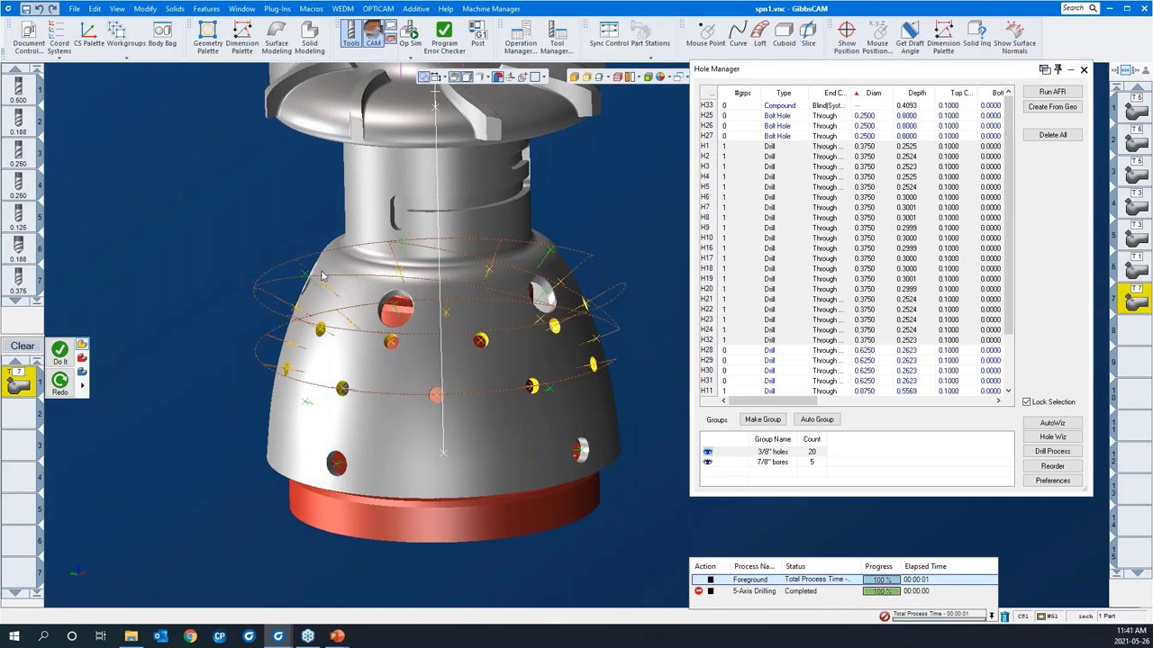
# Inspect the drilling order and connecting moves of the 3/8" hole toolpath around the flared body.
pyautogui.scroll(-2, 255, 272)
pyautogui.moveTo(255, 272); pyautogui.dragTo(185, 240, button='middle')
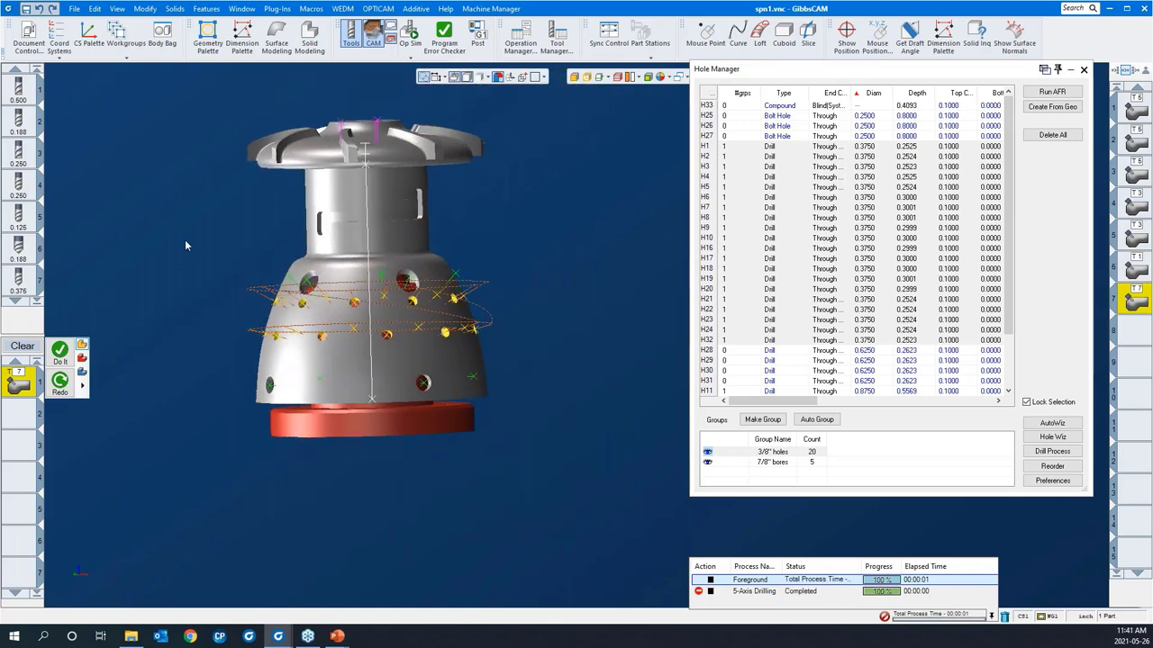
pyautogui.moveTo(351, 255); pyautogui.dragTo(620, 427)
pyautogui.scroll(3, 489, 289)
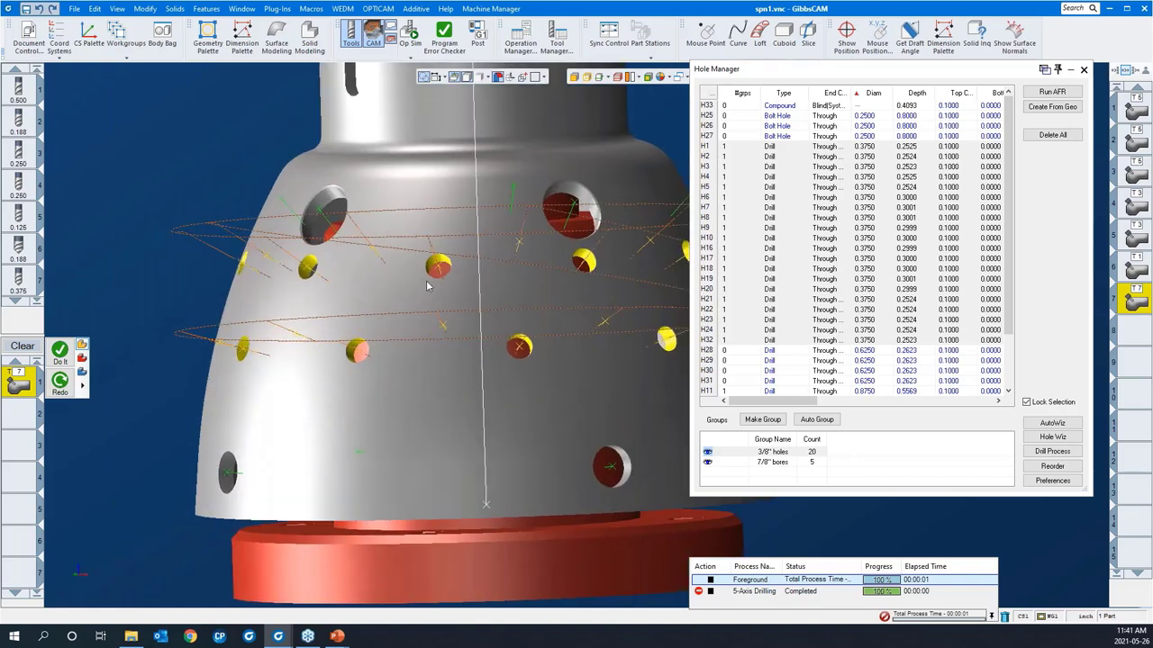
pyautogui.scroll(-2, 245, 235)
pyautogui.moveTo(553, 319); pyautogui.dragTo(446, 299, button='middle')
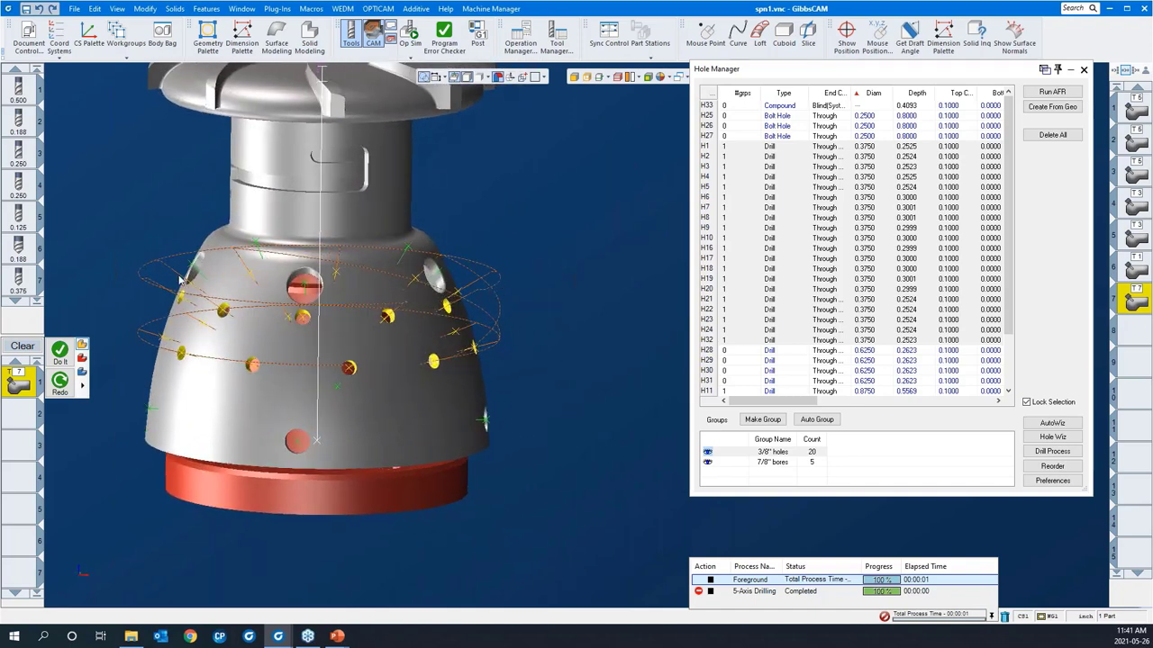
pyautogui.moveTo(388, 410); pyautogui.dragTo(345, 430, button='middle')
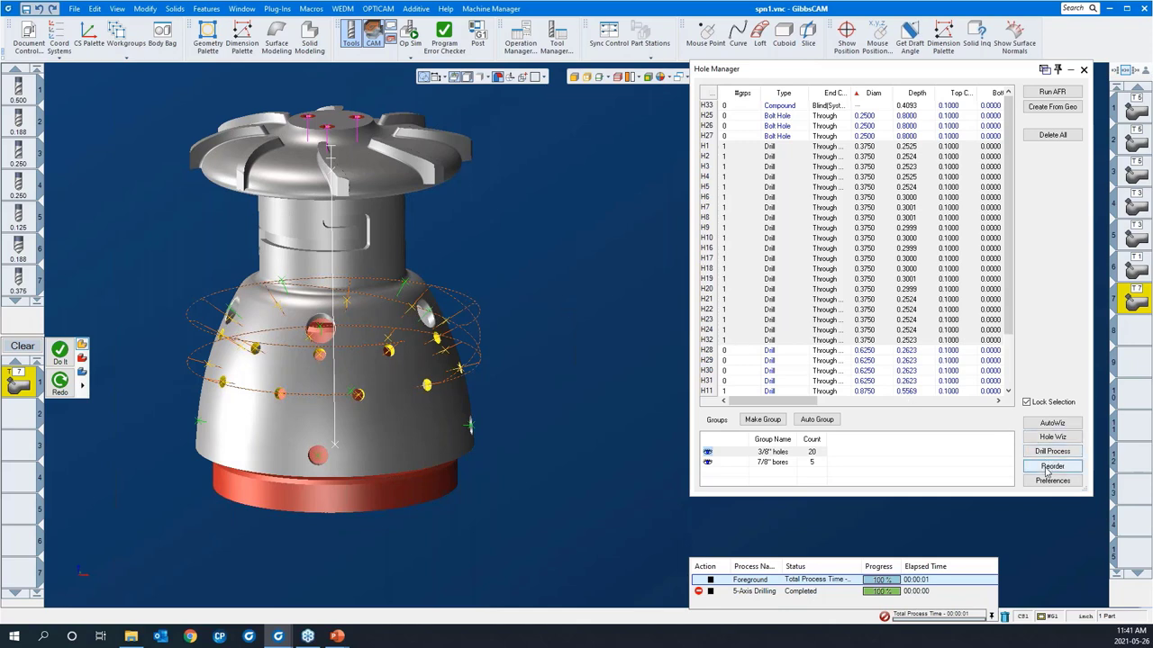
# Open the reordering of the 3/8" holes group and check the current hole order numbers on the model.
pyautogui.click(1050, 468)
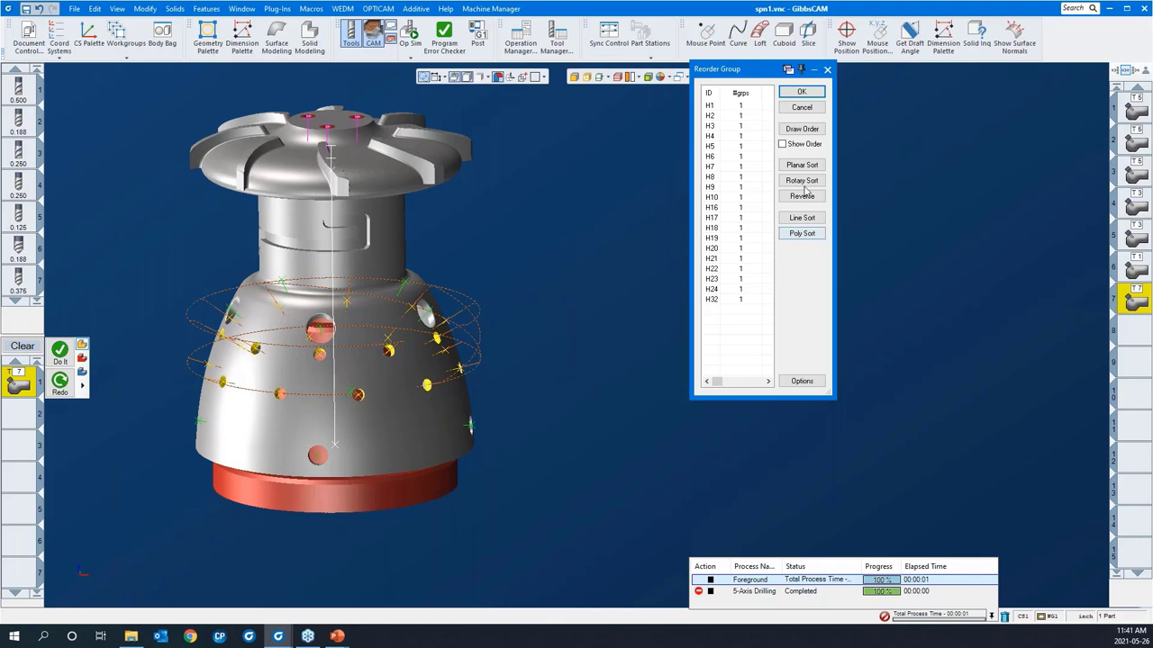
pyautogui.click(783, 145)
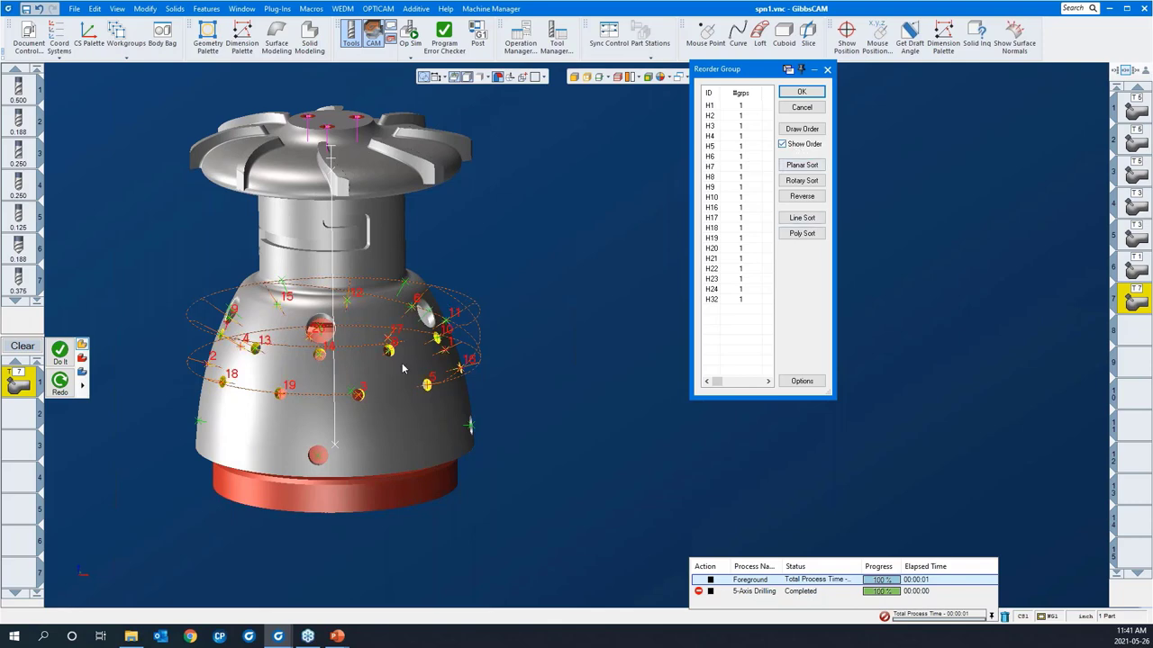
pyautogui.moveTo(401, 363); pyautogui.dragTo(438, 404, button='middle')
pyautogui.moveTo(544, 410); pyautogui.dragTo(621, 288, button='middle')
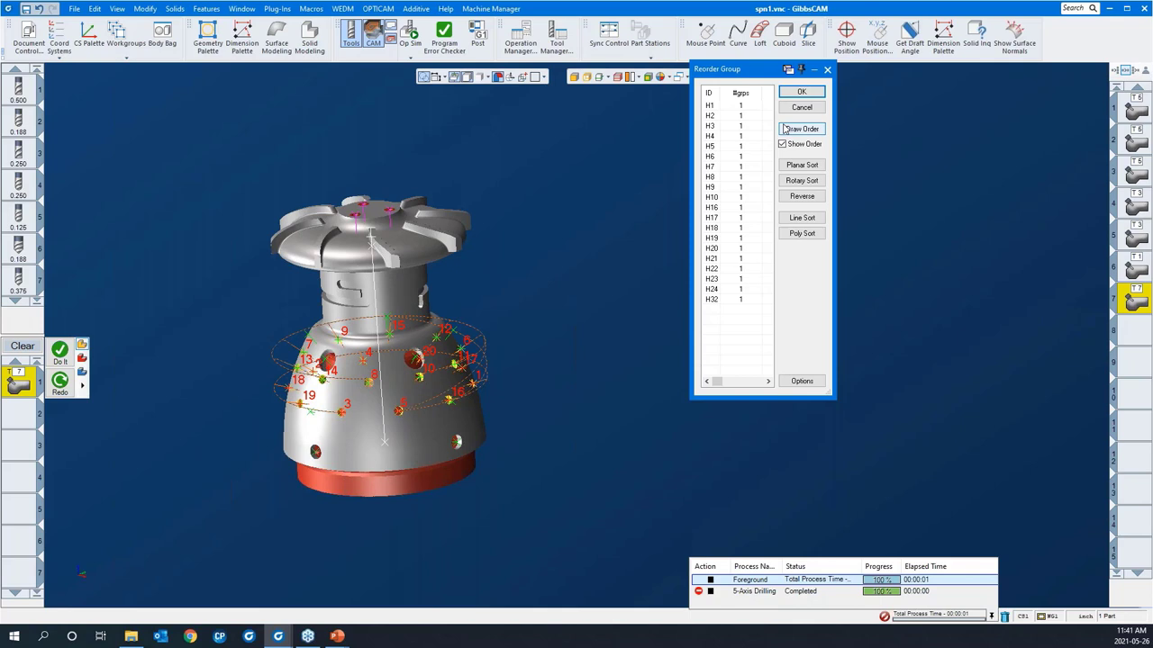
pyautogui.click(783, 145)
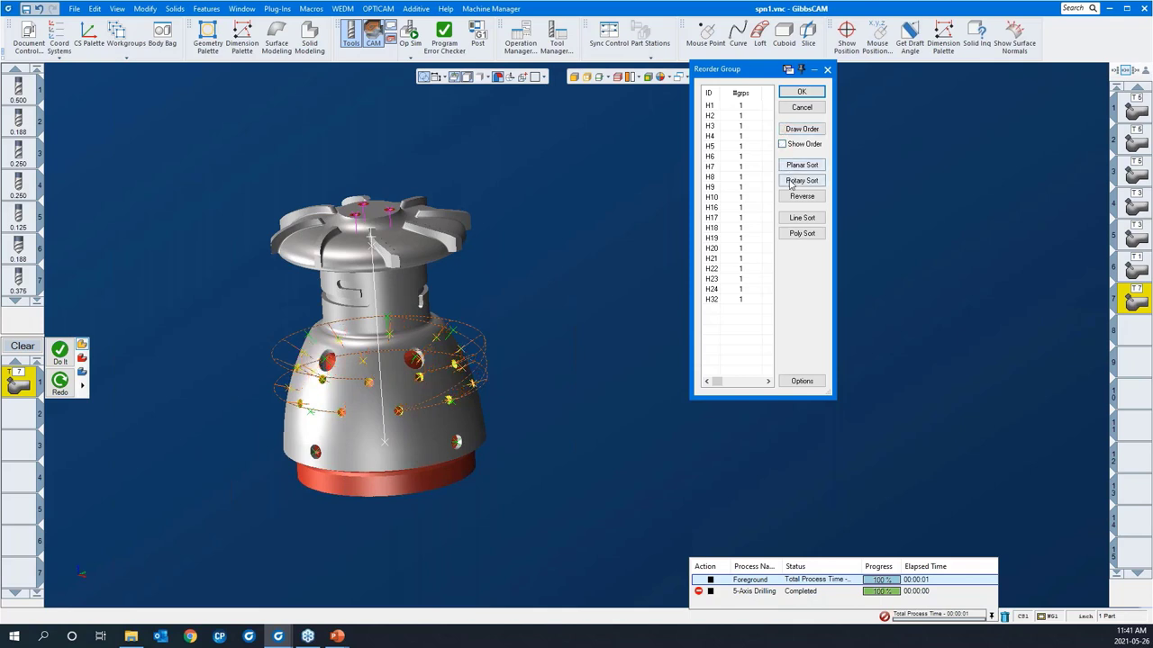
# Reorder the 3/8" holes with a clockwise rotary sort around D, preferring the rotary direction, with start angle 0.
pyautogui.click(791, 183)
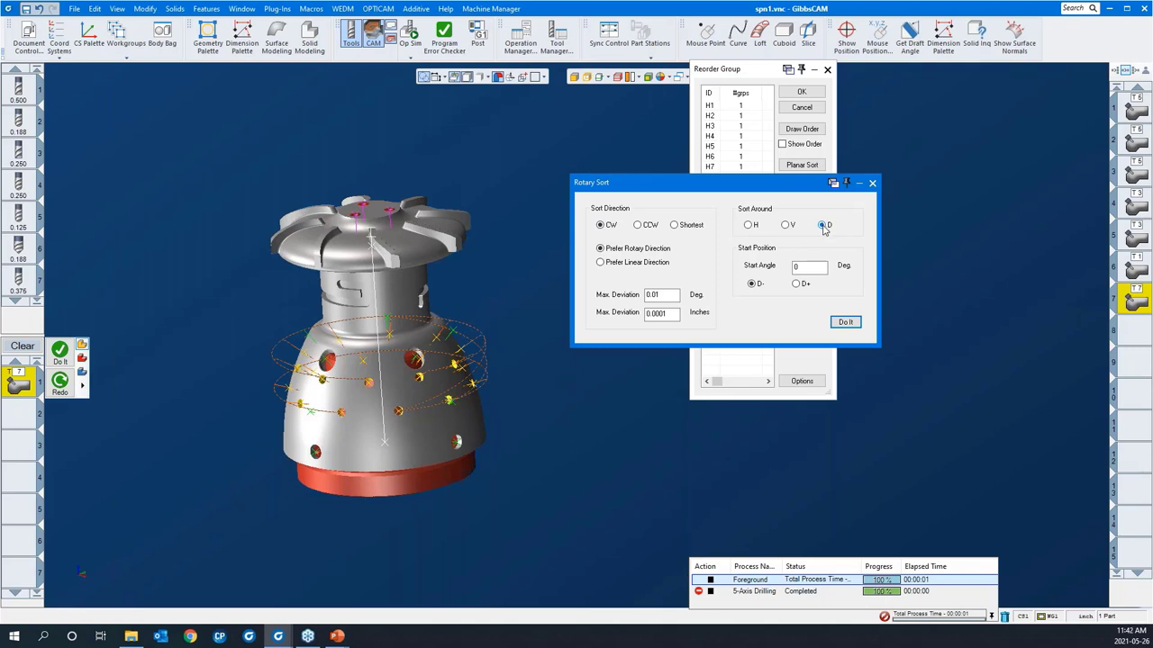
pyautogui.click(838, 322)
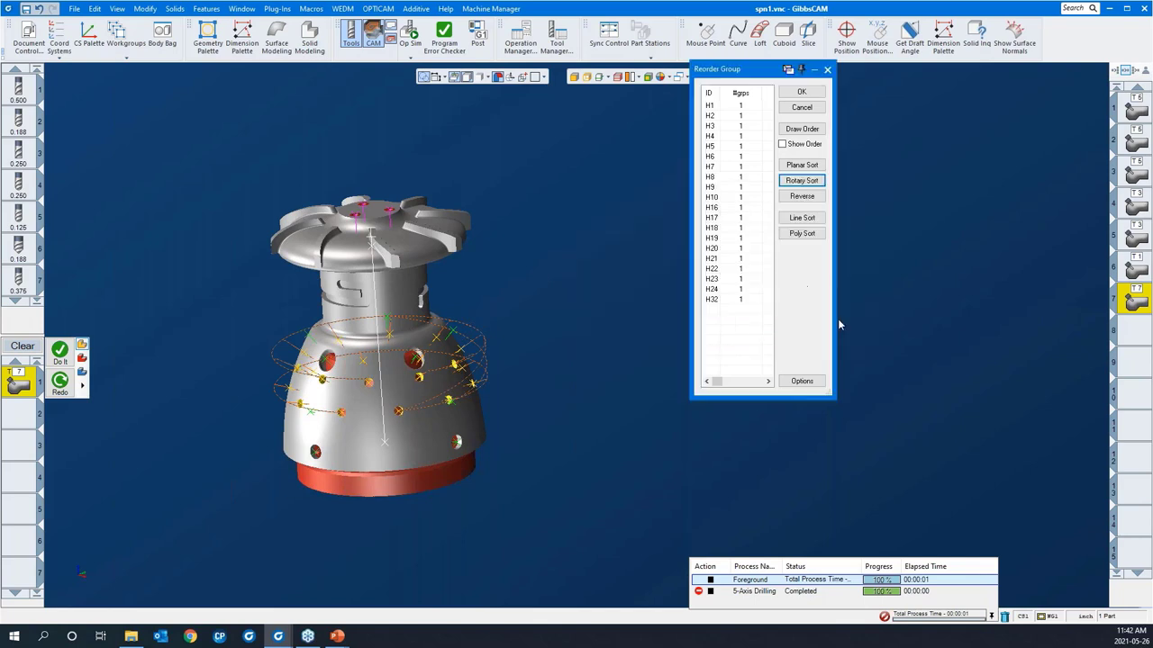
pyautogui.click(784, 95)
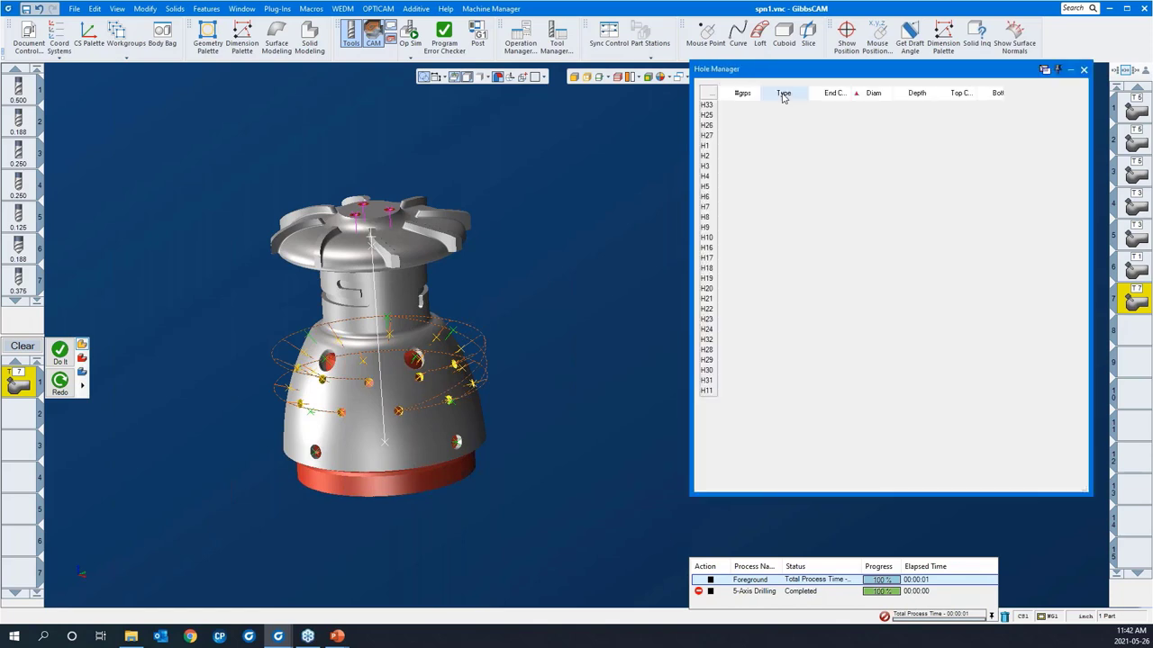
# Regenerate the 5-axis peck drilling operation with the new hole order and inspect its toolpath around the flared body.
pyautogui.rightClick(549, 304)
pyautogui.click(591, 277)
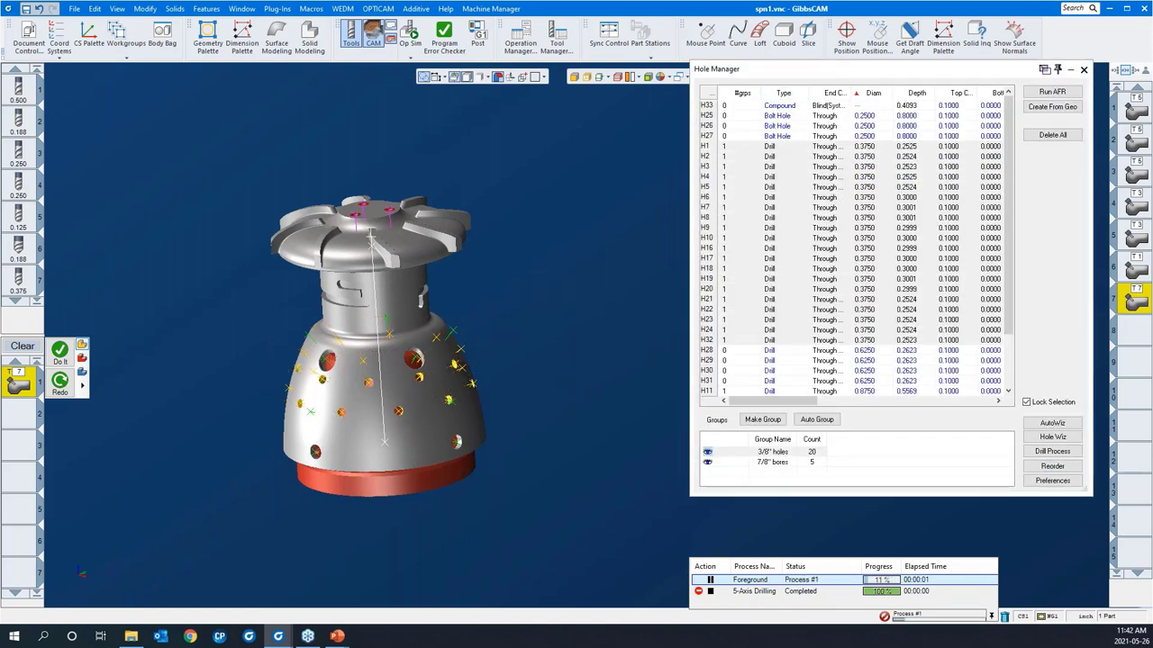
pyautogui.moveTo(395, 536); pyautogui.dragTo(292, 427, button='middle')
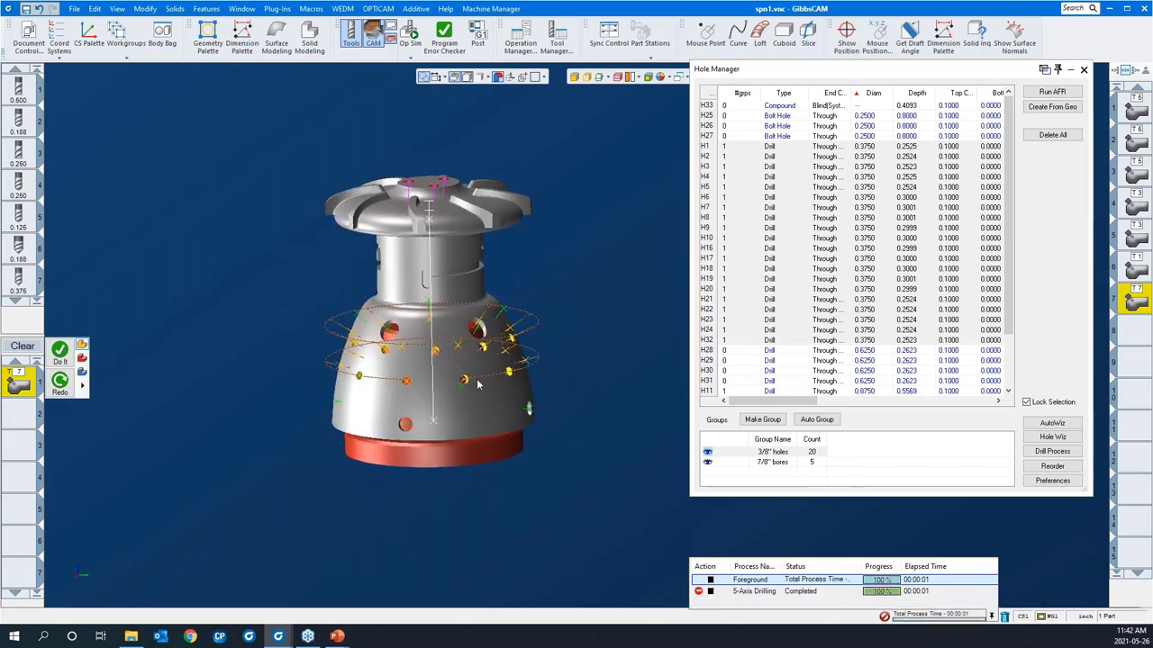
pyautogui.moveTo(464, 380); pyautogui.dragTo(563, 467, button='middle')
pyautogui.scroll(-3, 563, 468)
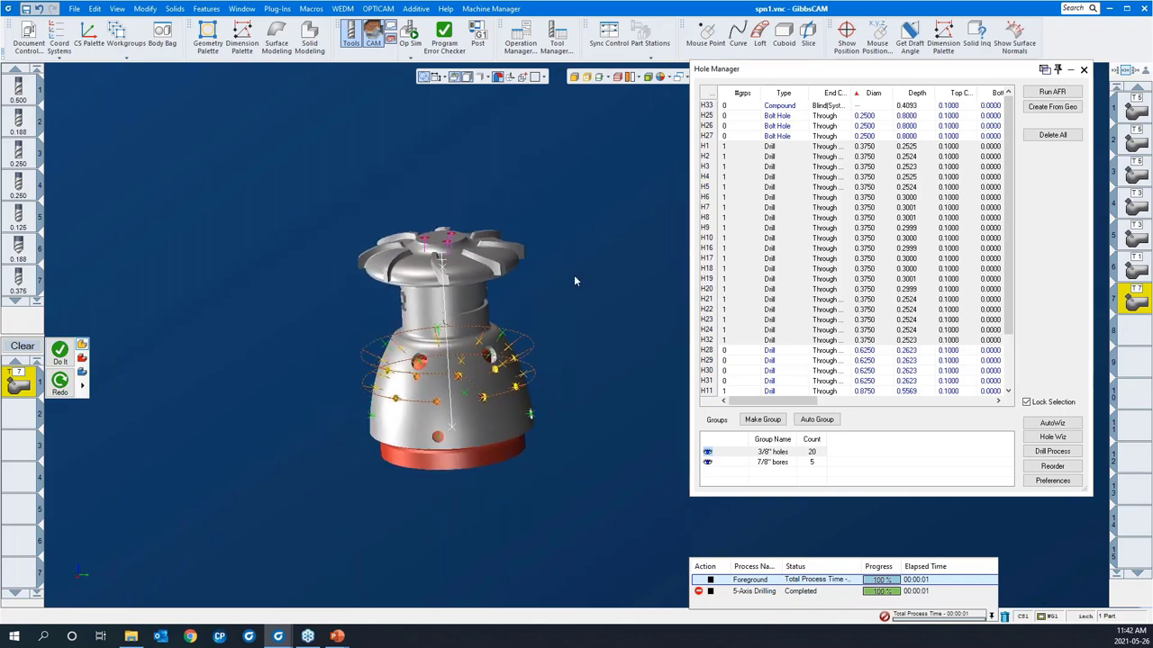
# Close the Hole Manager and launch Machine Sim for the operations.
pyautogui.click(1083, 70)
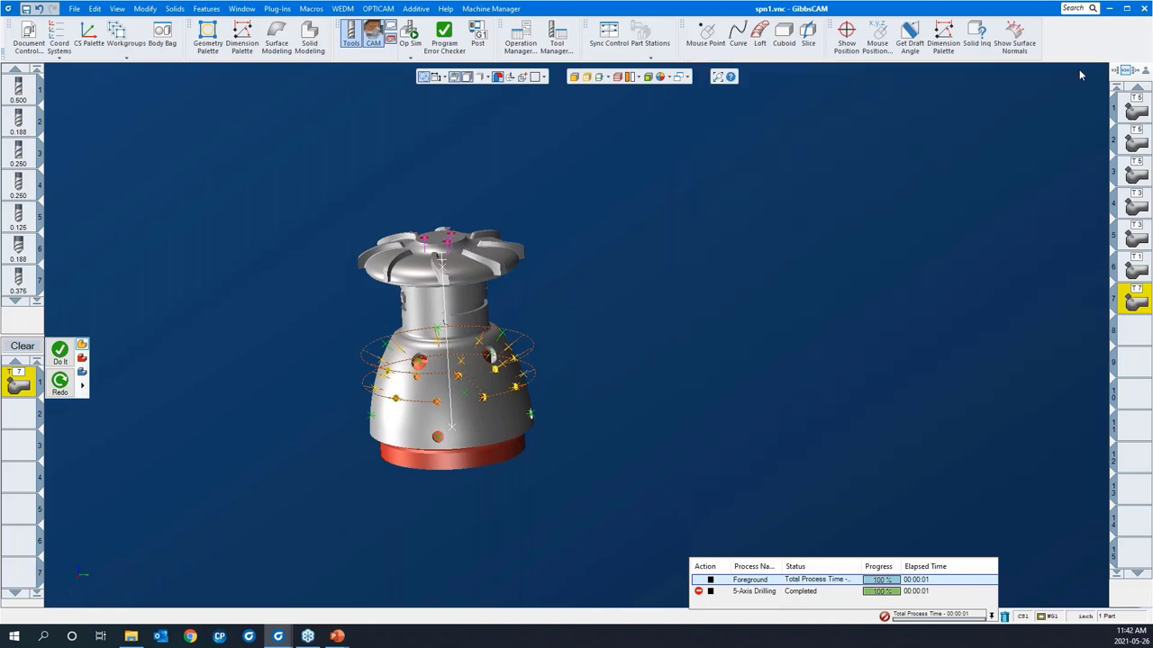
pyautogui.click(408, 57)
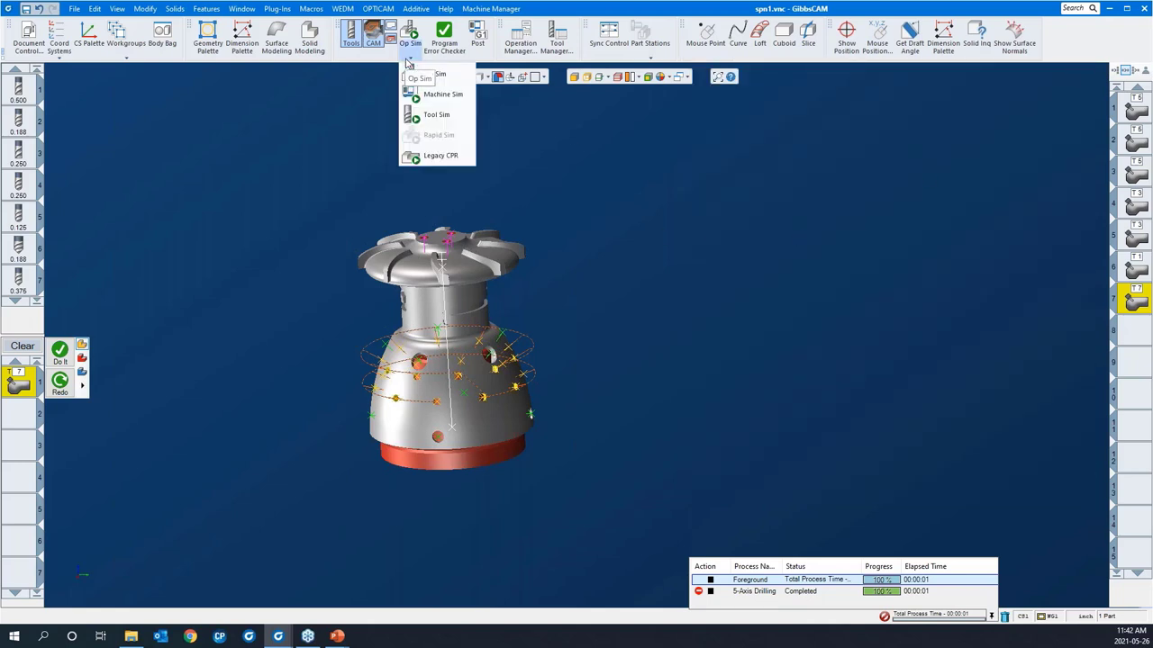
pyautogui.click(434, 93)
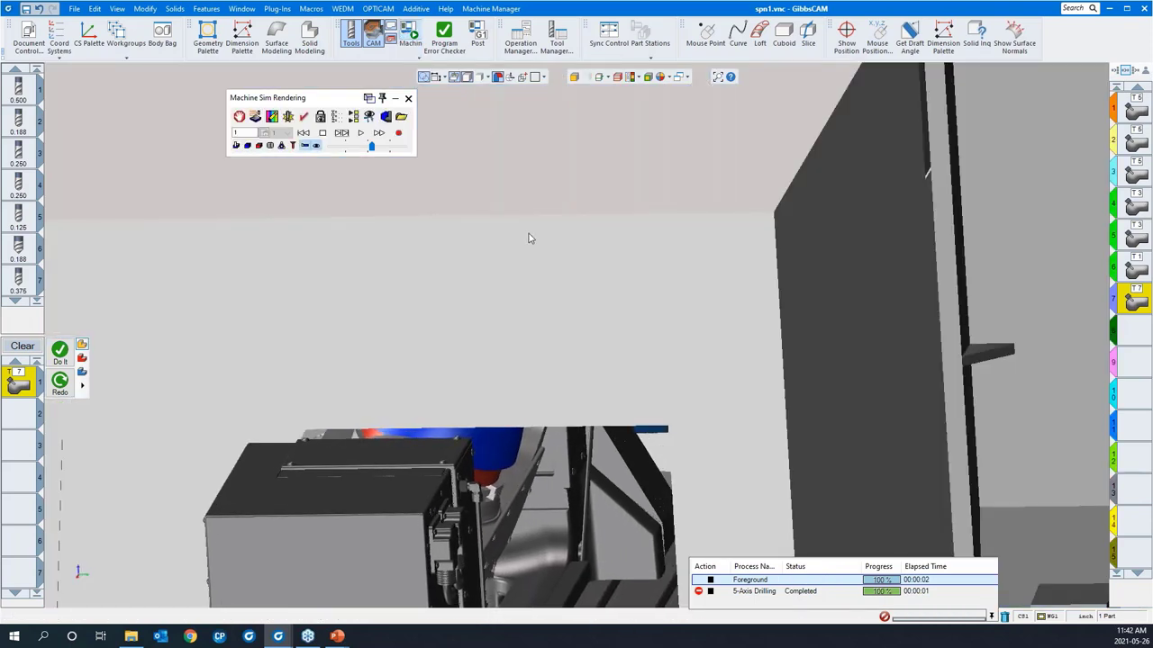
# Rewind the machine simulation and examine the drilling motion close up on the trunnion table.
pyautogui.click(324, 134)
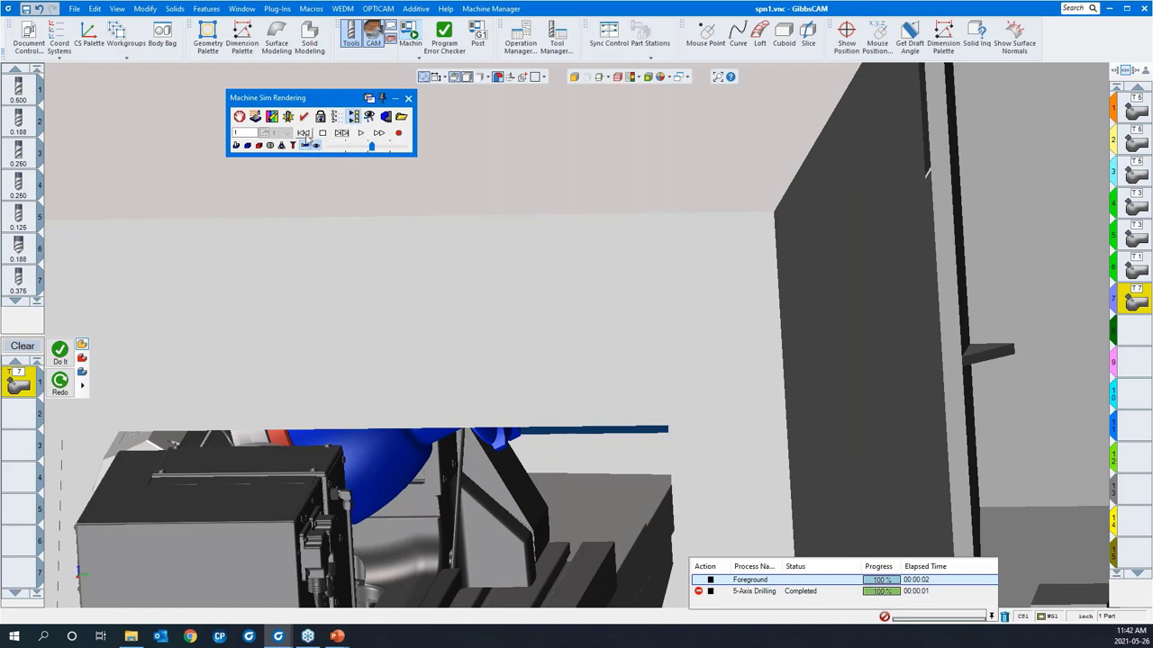
pyautogui.click(304, 134)
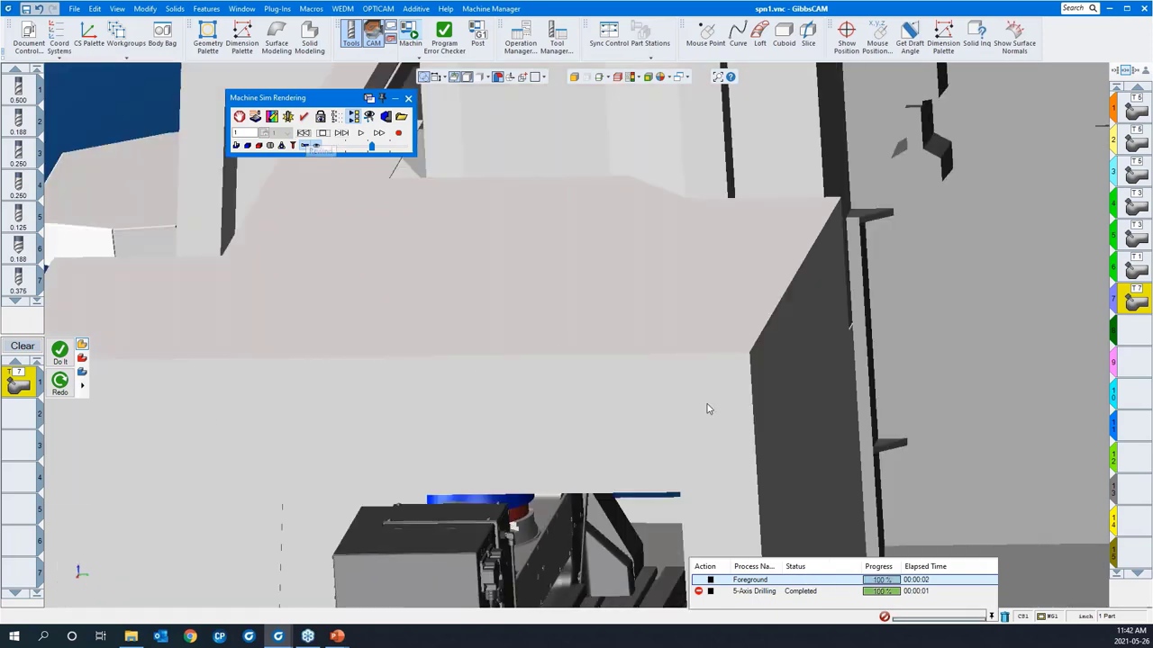
pyautogui.scroll(-5, 539, 403)
pyautogui.moveTo(538, 381); pyautogui.dragTo(1106, 279, button='middle')
pyautogui.scroll(-2, 178, 363)
pyautogui.moveTo(178, 363); pyautogui.dragTo(560, 533, button='middle')
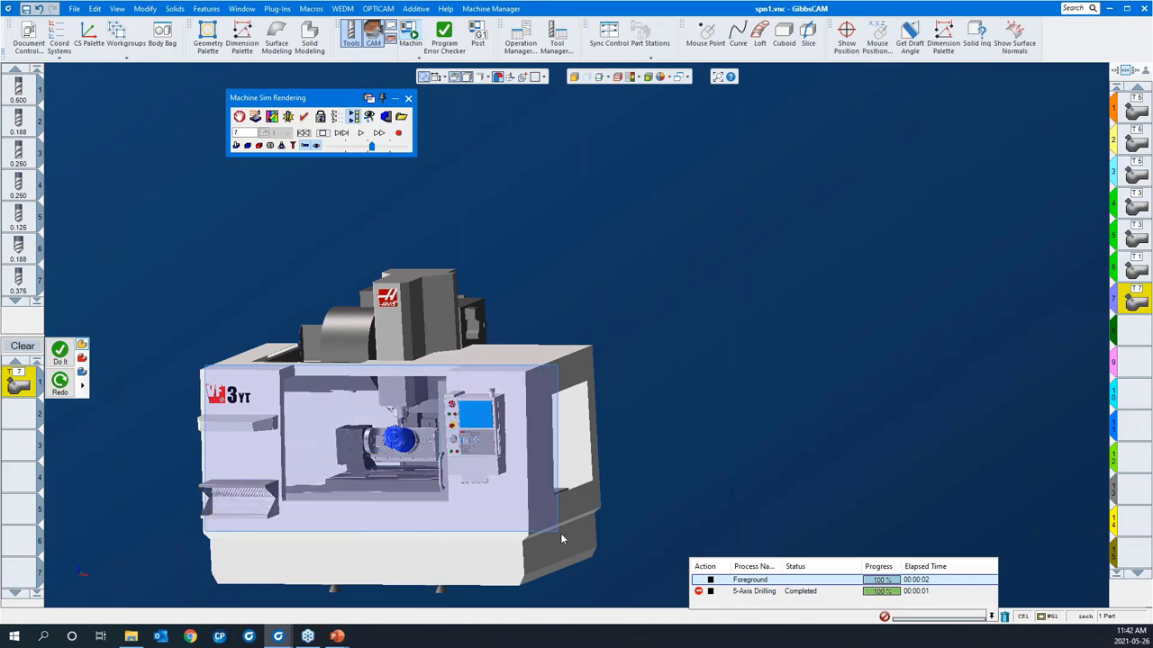
pyautogui.scroll(5, 467, 447)
pyautogui.moveTo(466, 447); pyautogui.dragTo(439, 240, button='middle')
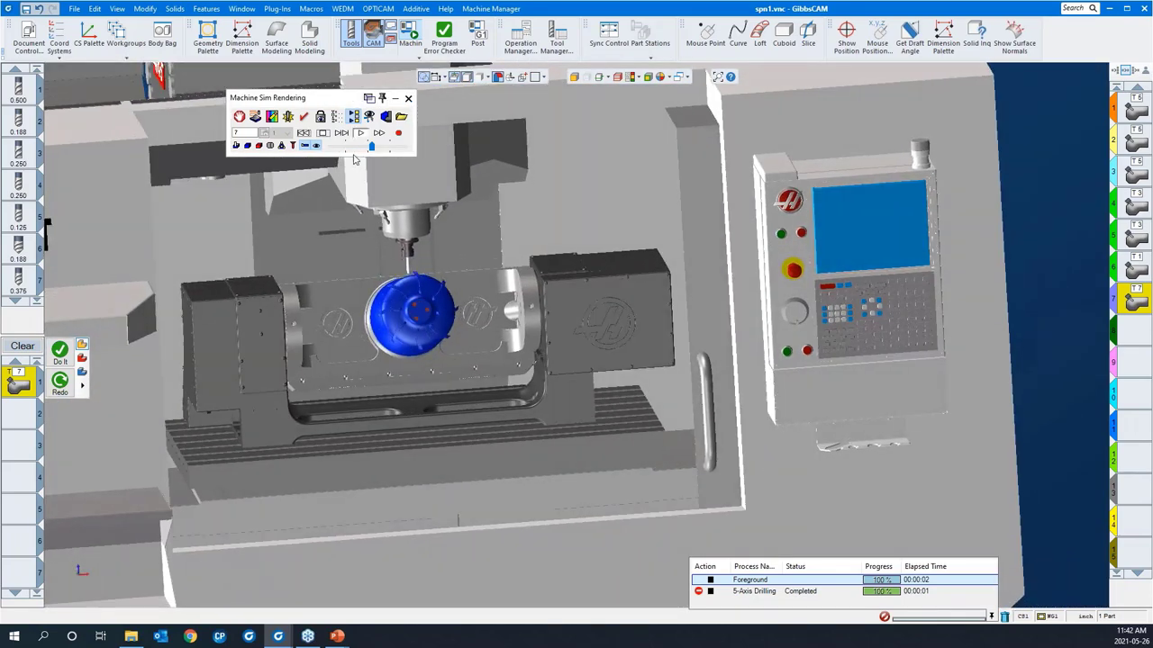
# Run the simulation from the start at an adjusted speed and watch the 3/8" holes being drilled on the tilting table.
pyautogui.click(305, 133)
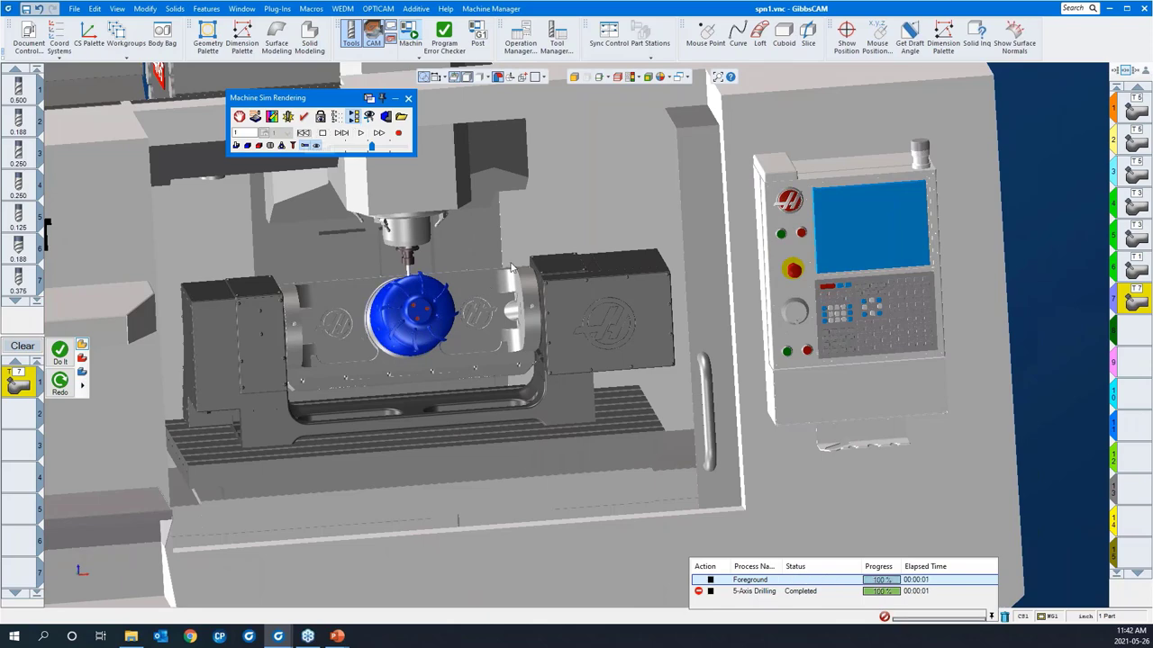
pyautogui.scroll(-3, 648, 299)
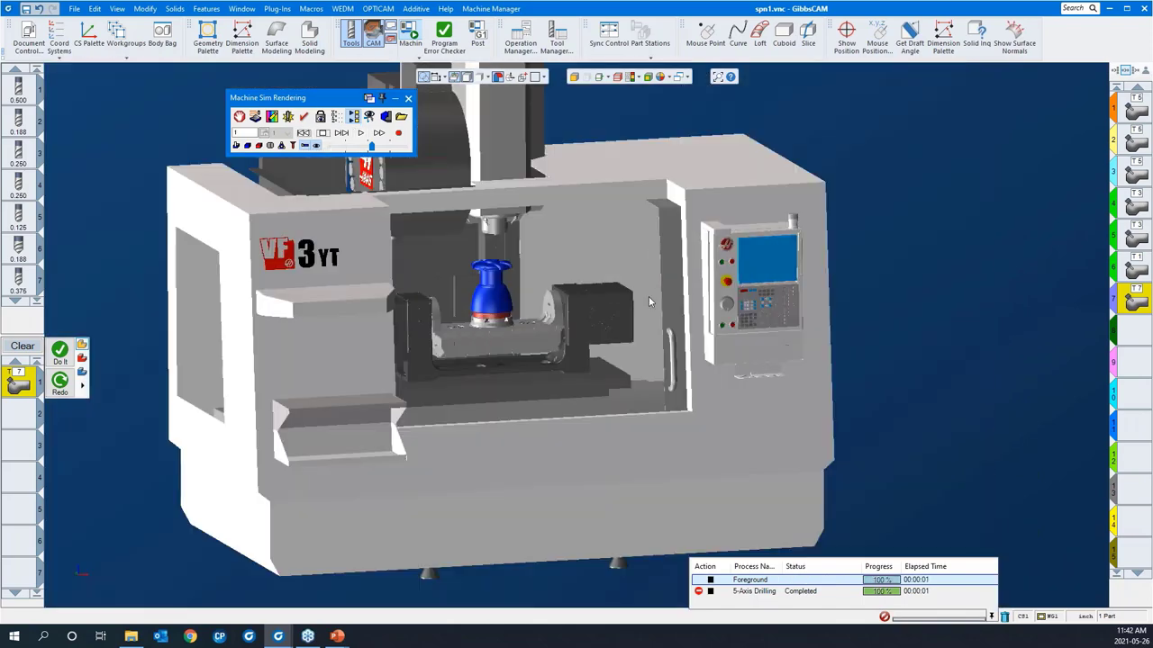
pyautogui.moveTo(119, 236); pyautogui.dragTo(424, 250, button='middle')
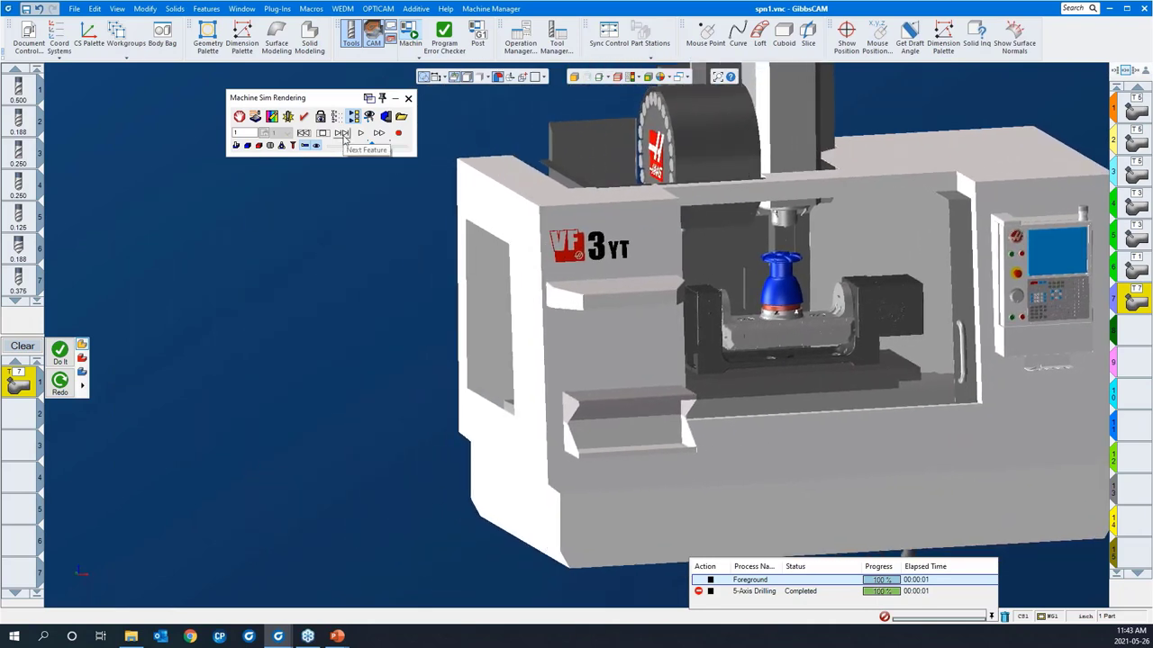
pyautogui.click(344, 141)
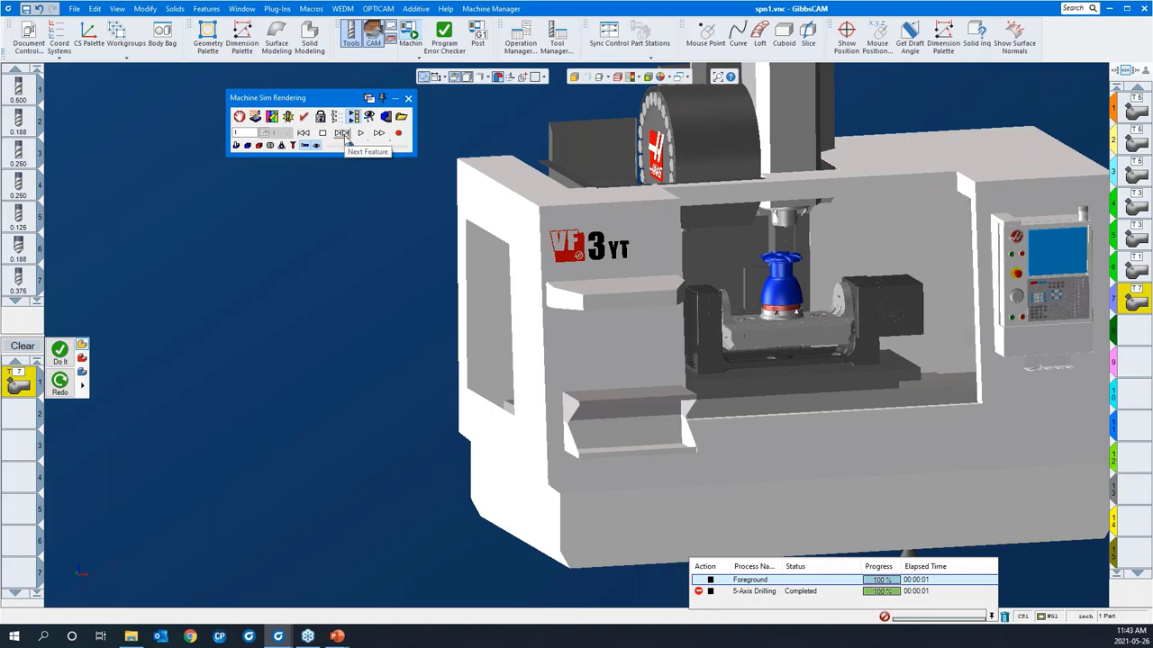
pyautogui.click(359, 133)
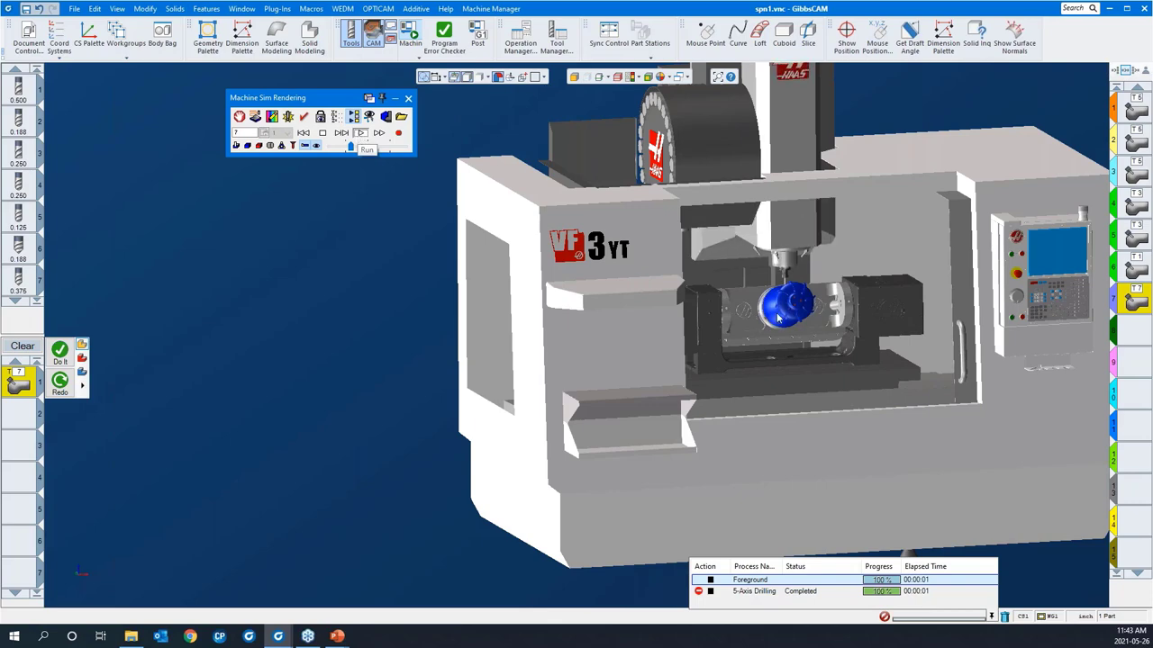
pyautogui.moveTo(880, 367); pyautogui.dragTo(699, 162)
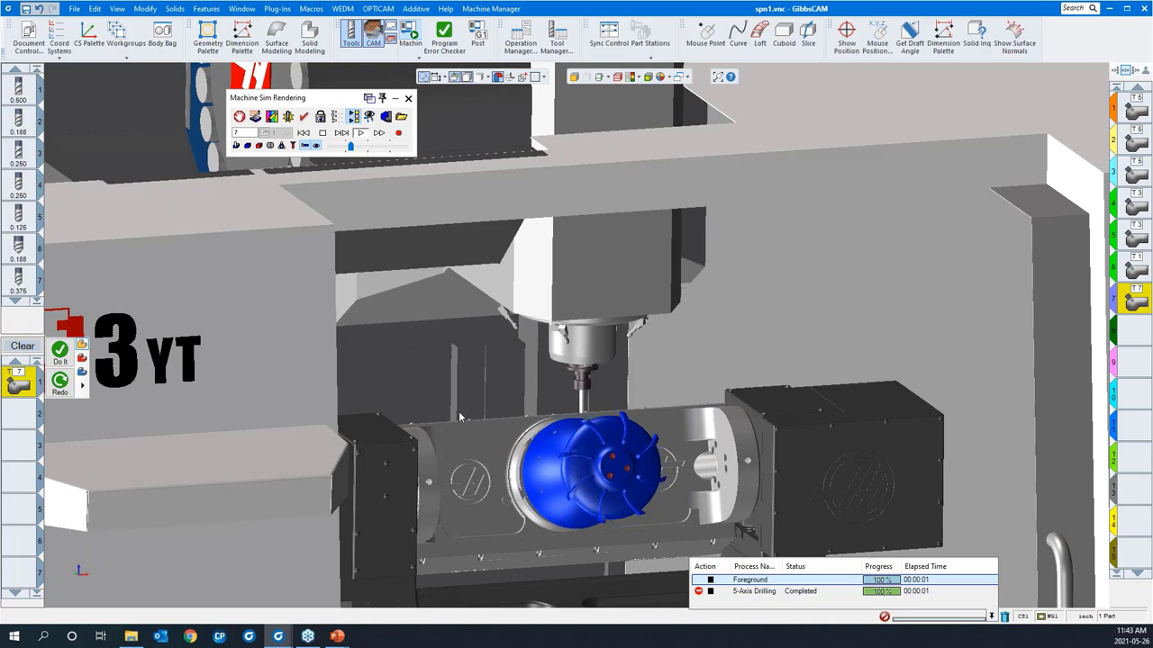
pyautogui.click(364, 146)
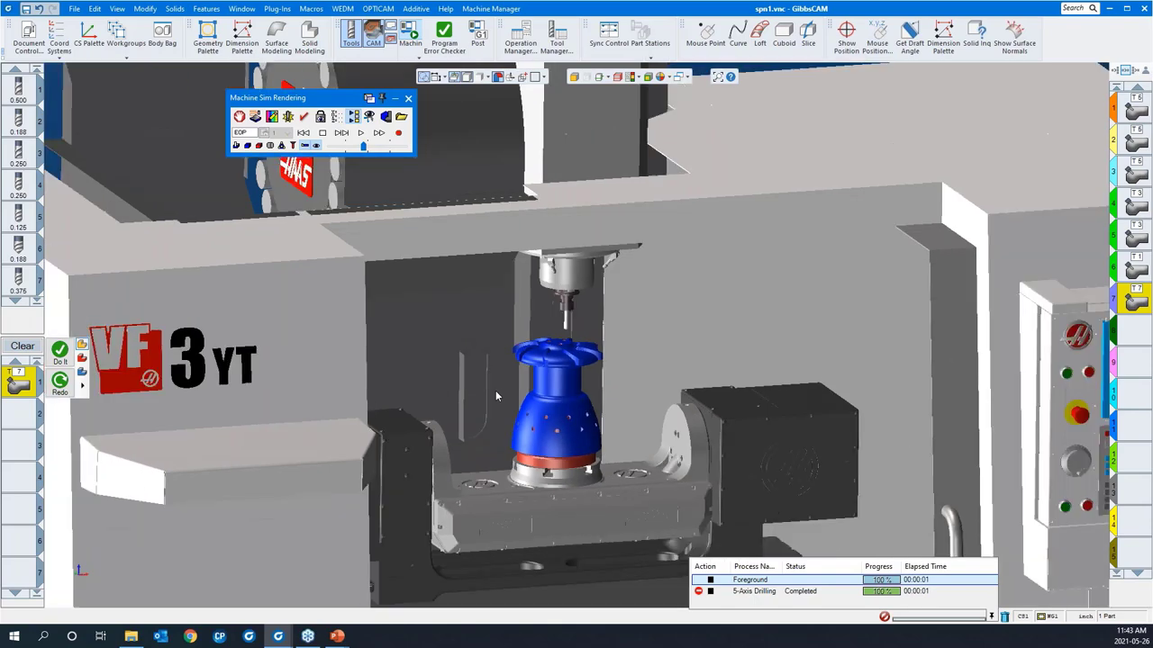
# Replay the machine simulation from the first operation and close Machine Sim.
pyautogui.scroll(-2, 495, 390)
pyautogui.moveTo(613, 472); pyautogui.dragTo(556, 468, button='middle')
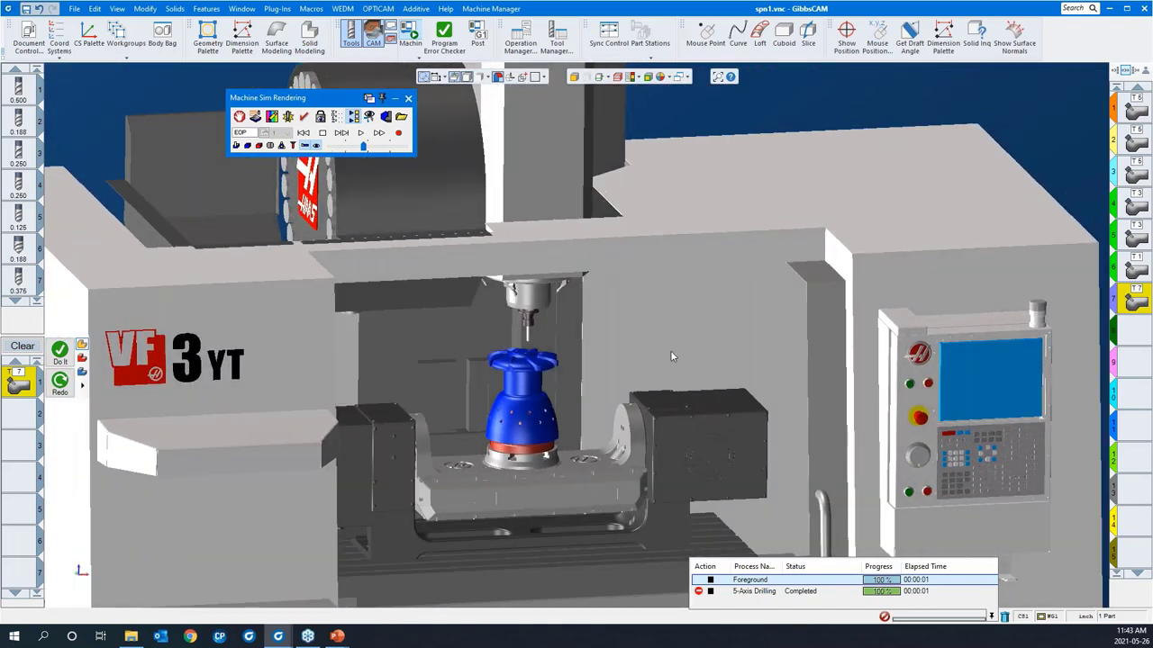
pyautogui.moveTo(671, 356); pyautogui.dragTo(664, 318, button='middle')
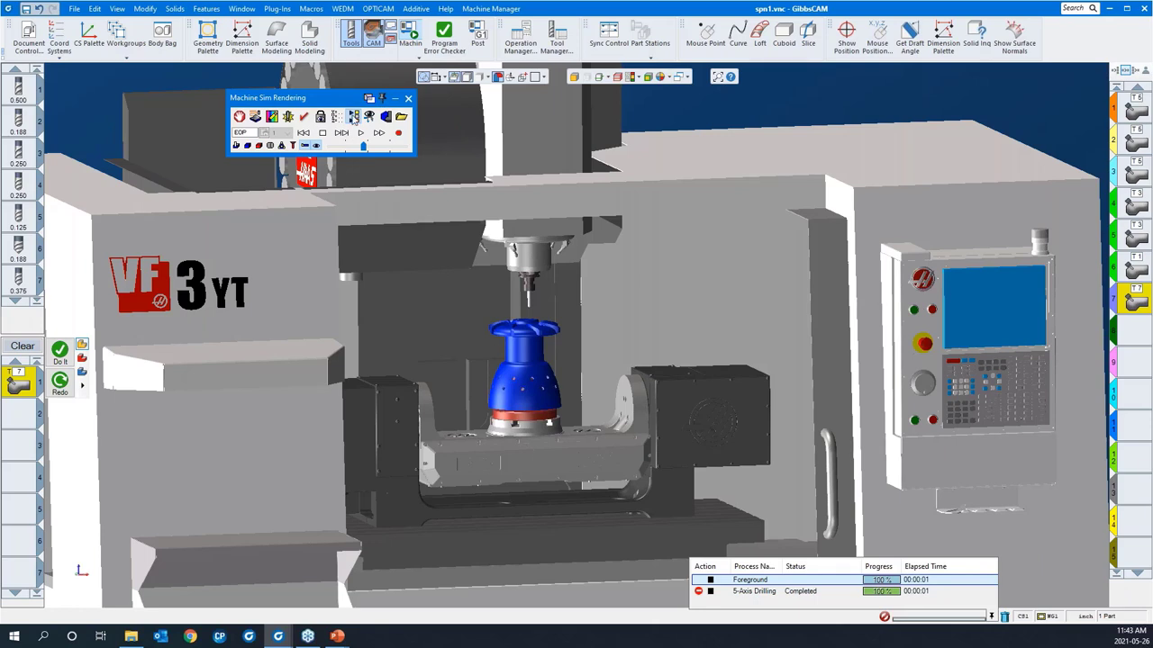
pyautogui.click(301, 135)
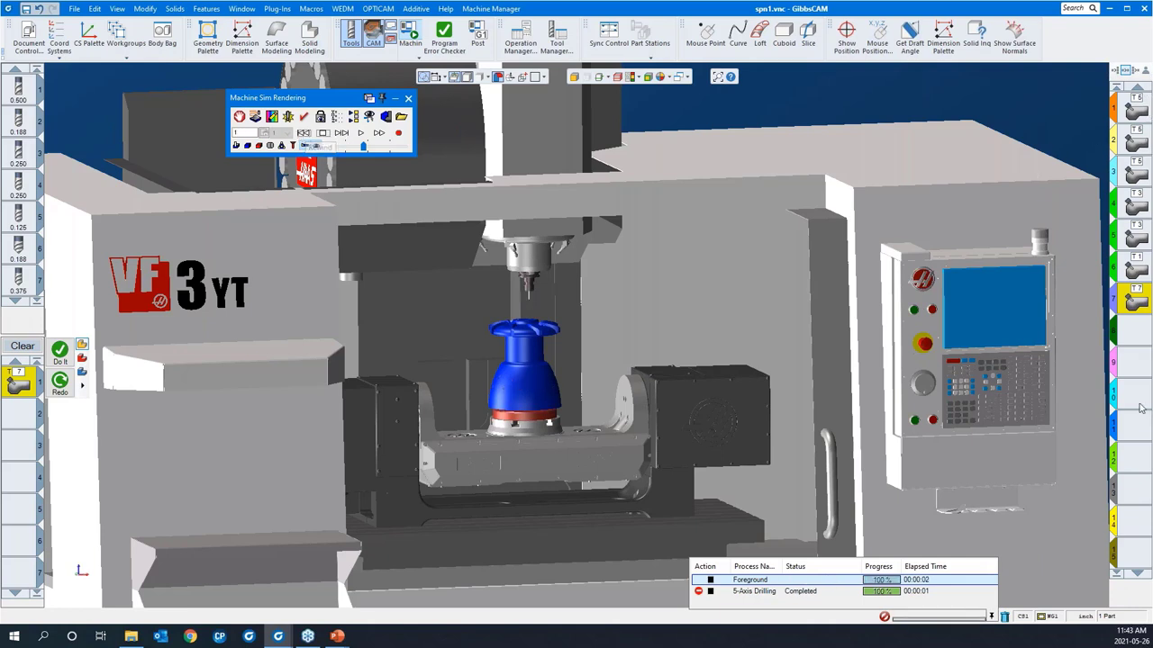
pyautogui.click(360, 133)
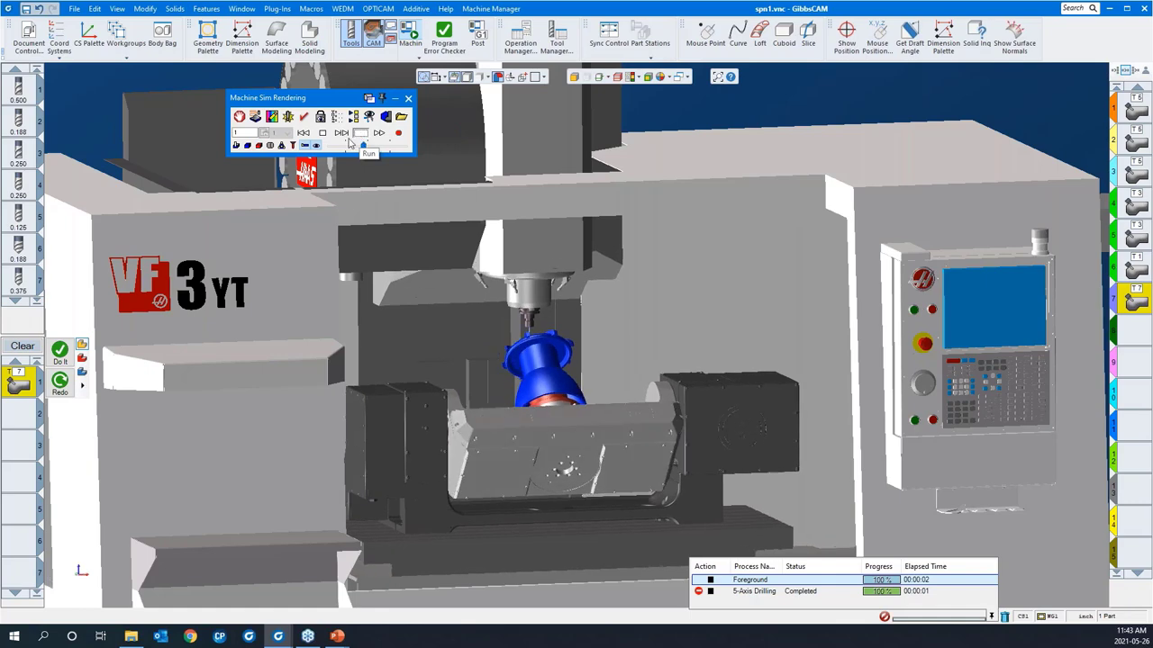
pyautogui.moveTo(351, 162); pyautogui.dragTo(464, 210, button='middle')
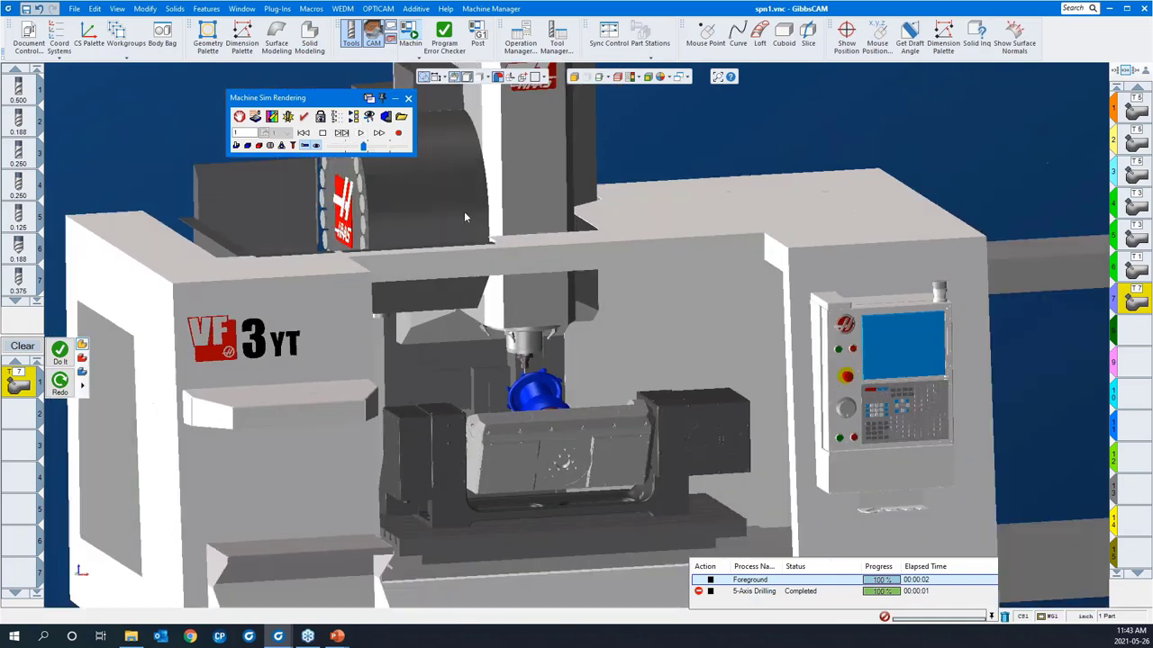
pyautogui.click(409, 99)
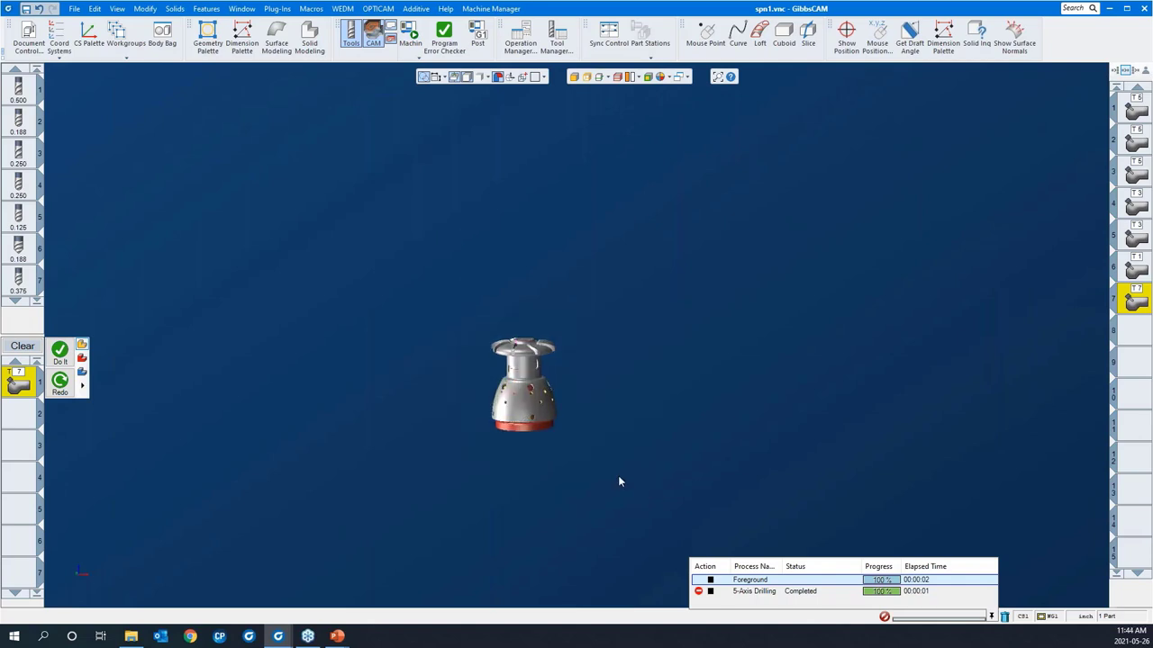
# Activate the empty operation 8 slot and hide the hole geometry on the part.
pyautogui.click(1136, 332)
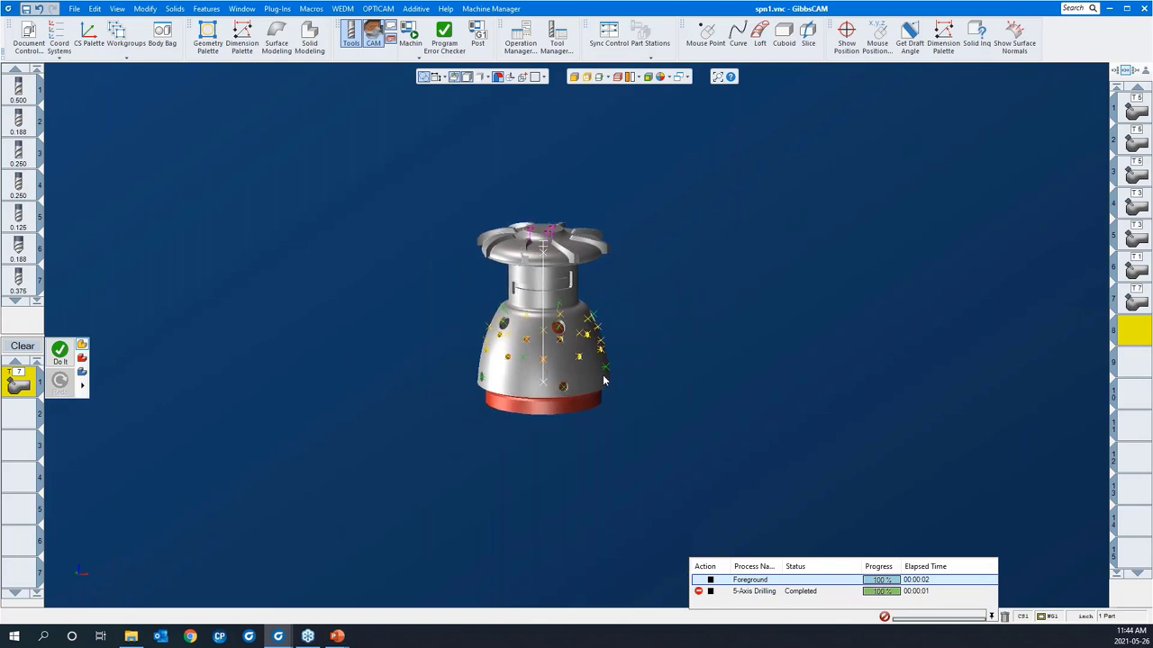
pyautogui.click(454, 78)
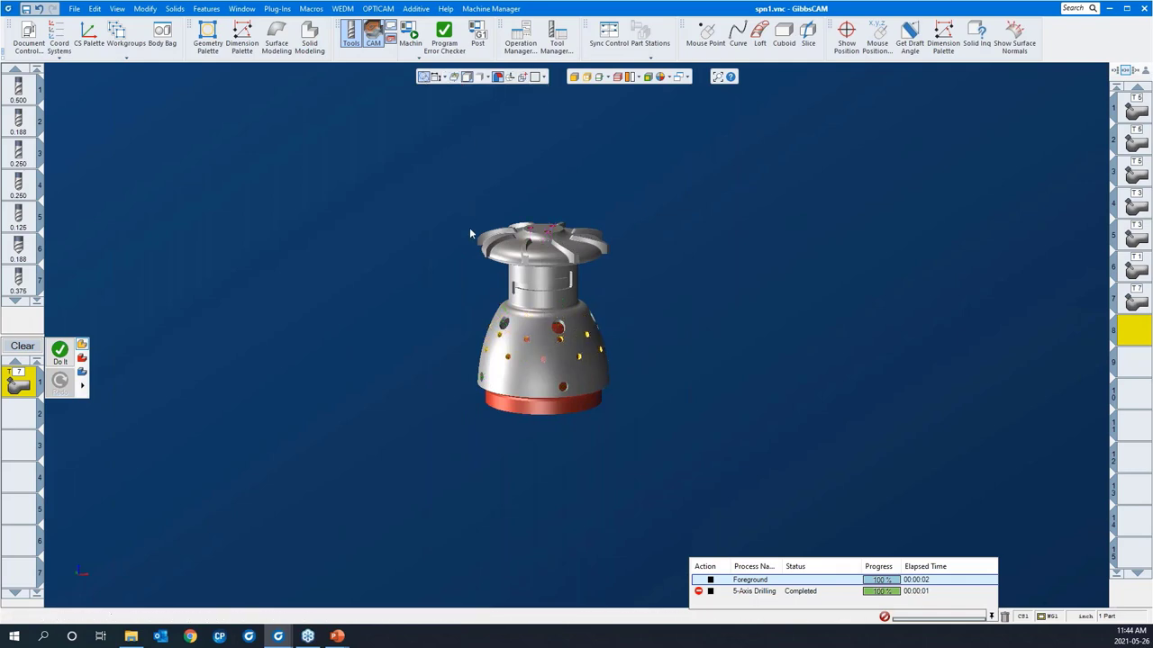
pyautogui.moveTo(431, 158); pyautogui.dragTo(666, 461)
pyautogui.scroll(-5, 785, 386)
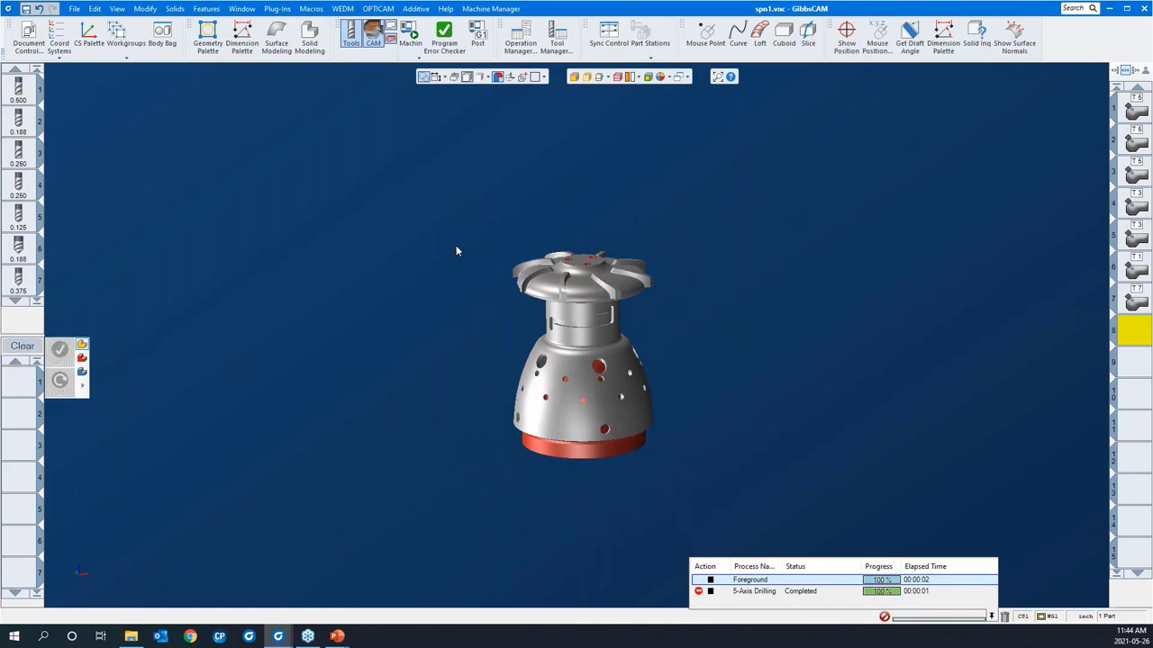
# Load the saved process list containing the tool 9 process into the empty process list.
pyautogui.rightClick(18, 382)
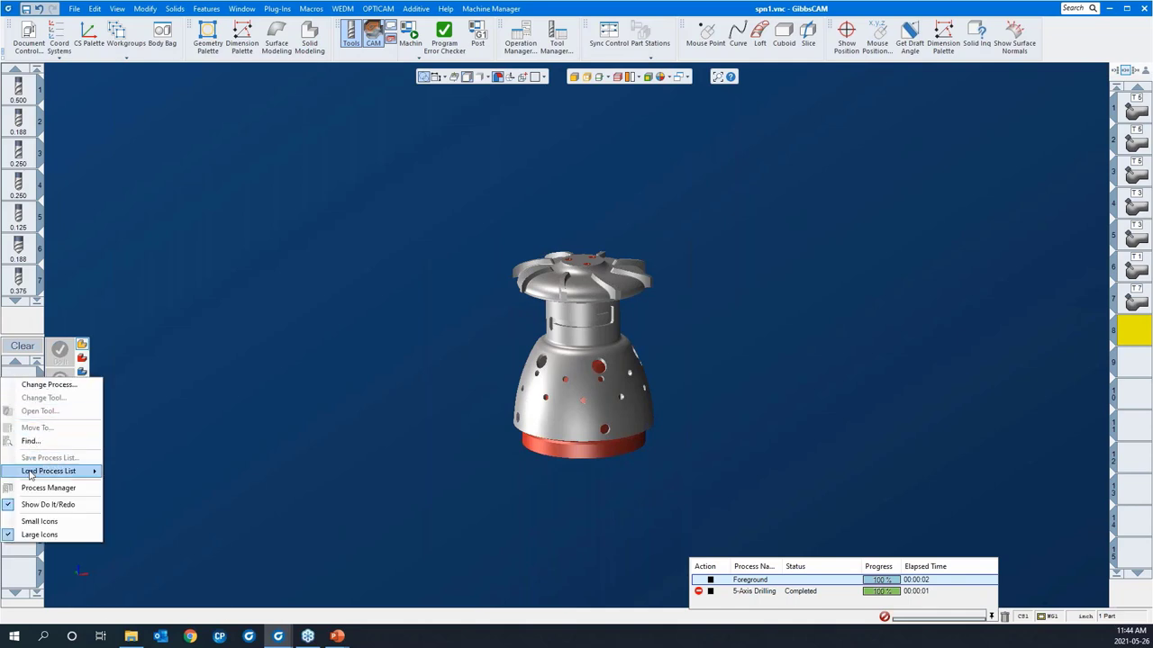
pyautogui.moveTo(36, 472)
pyautogui.click(148, 502)
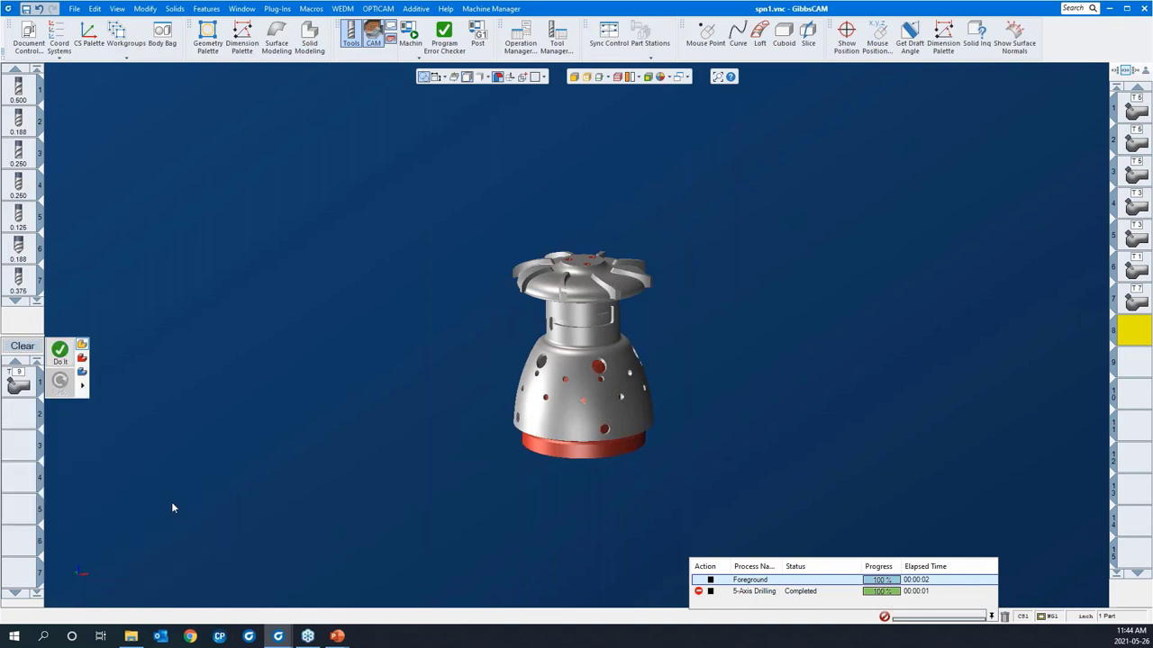
# Open the loaded 5-axis process for tool 9 and show its deburring surface path settings.
pyautogui.click(591, 303)
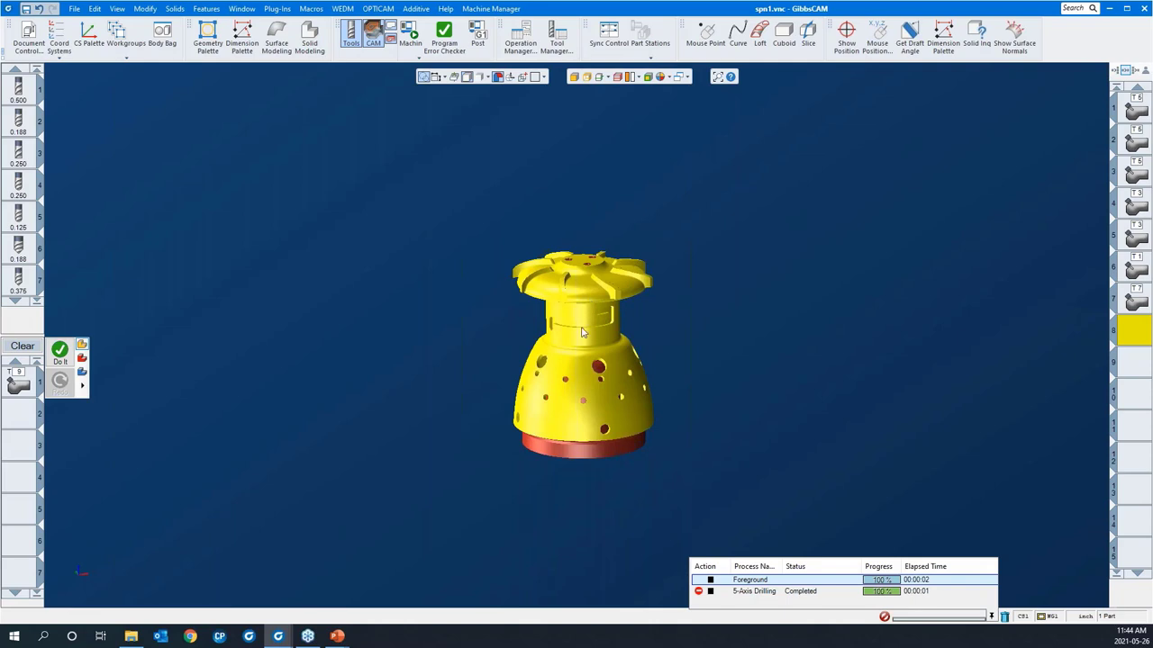
pyautogui.click(484, 263)
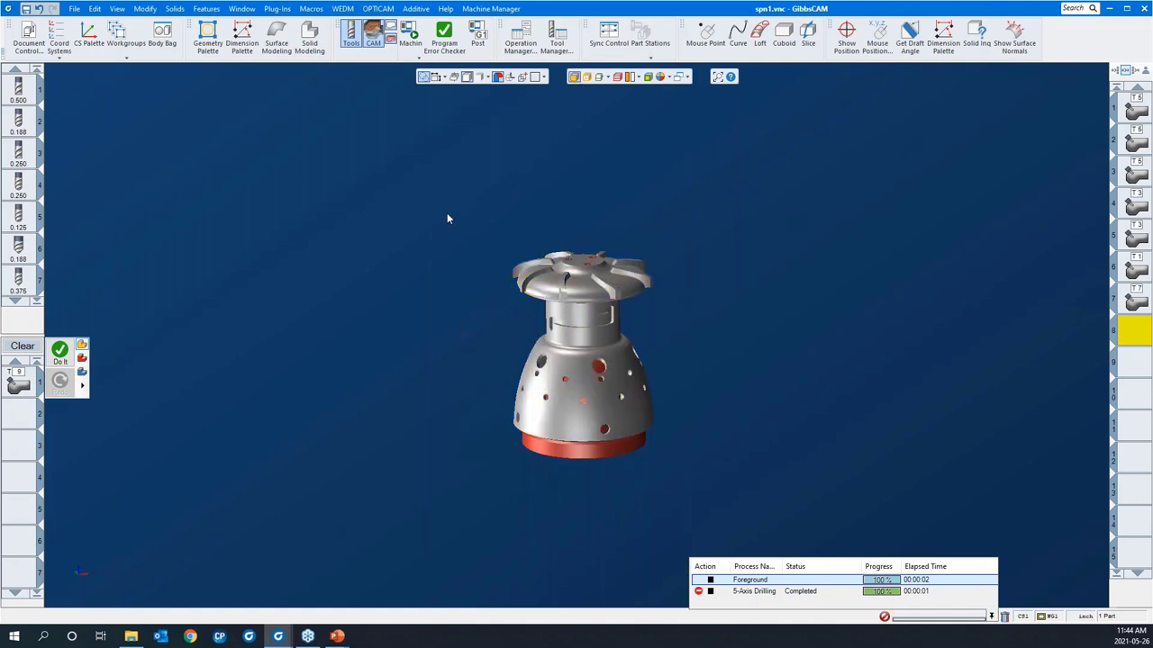
pyautogui.moveTo(453, 198); pyautogui.dragTo(707, 337)
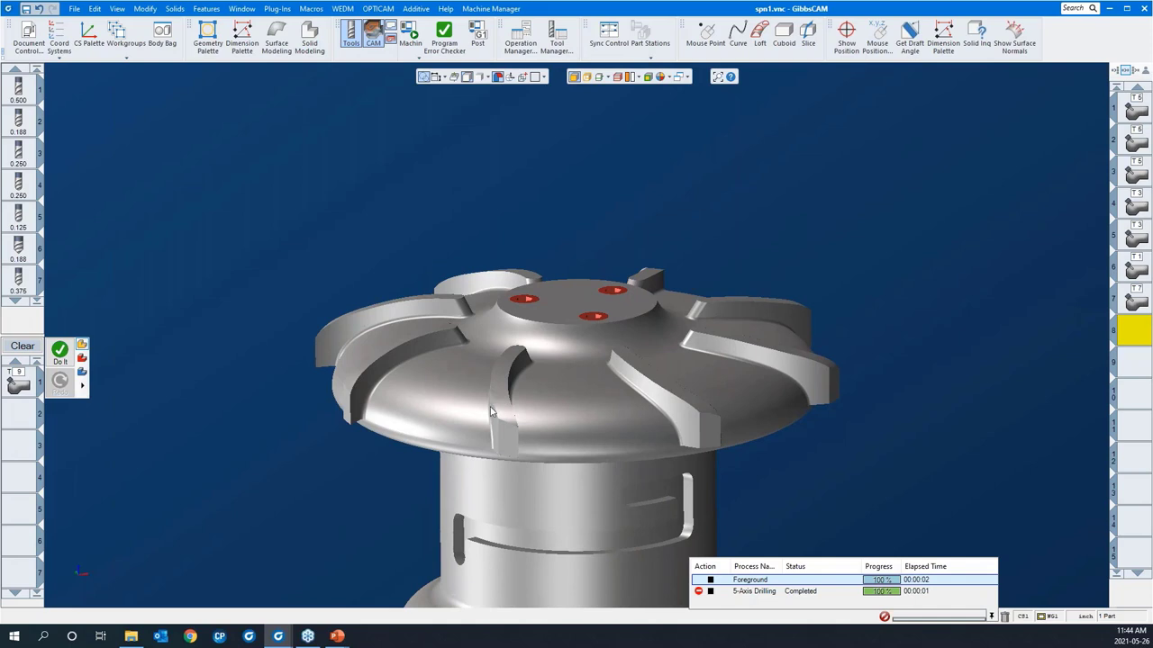
pyautogui.click(20, 389)
pyautogui.doubleClick(19, 389)
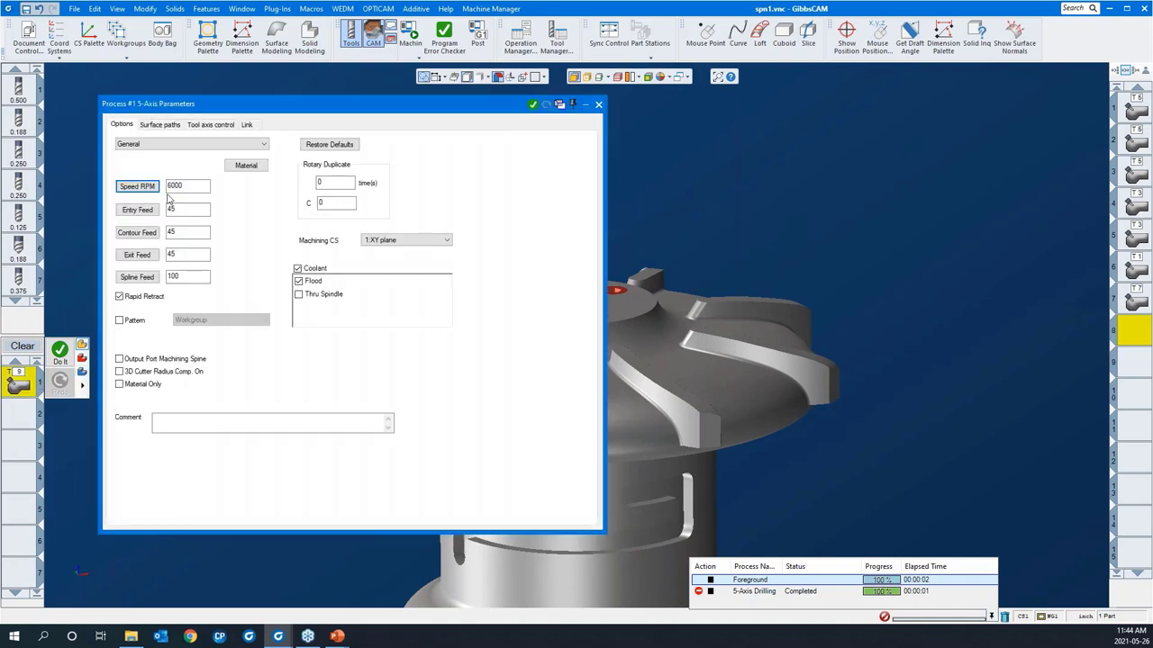
pyautogui.moveTo(243, 116); pyautogui.dragTo(774, 115)
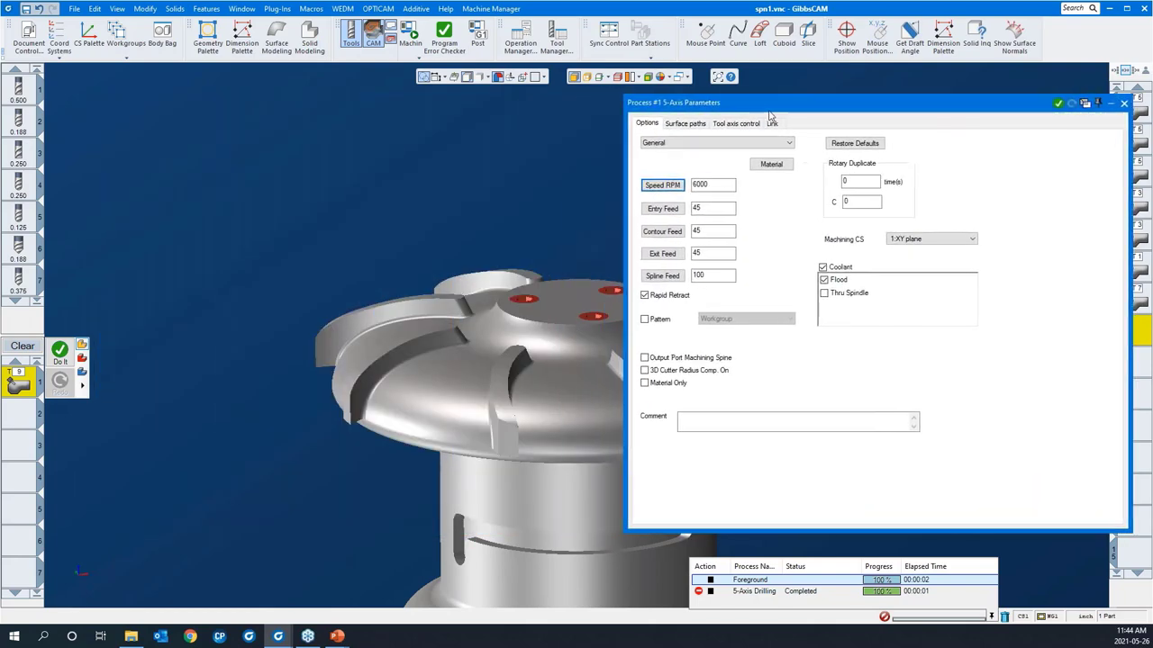
pyautogui.click(683, 124)
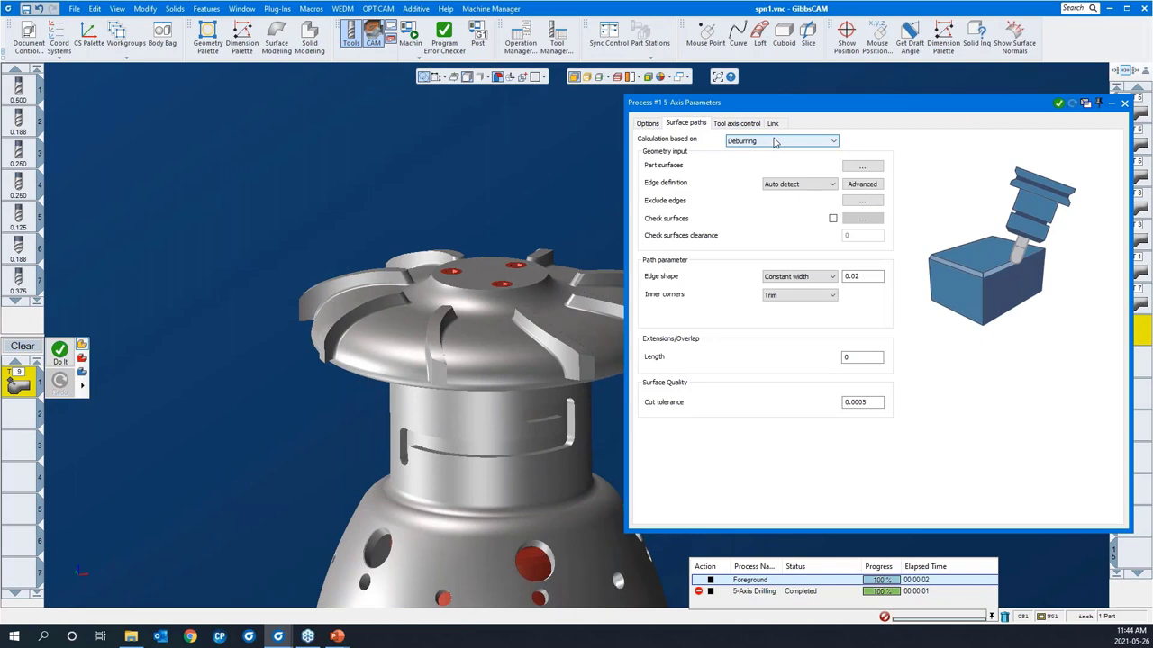
# Assign the faces of the saved blades feature as the deburring process's part surfaces using the Feature Manager.
pyautogui.click(862, 166)
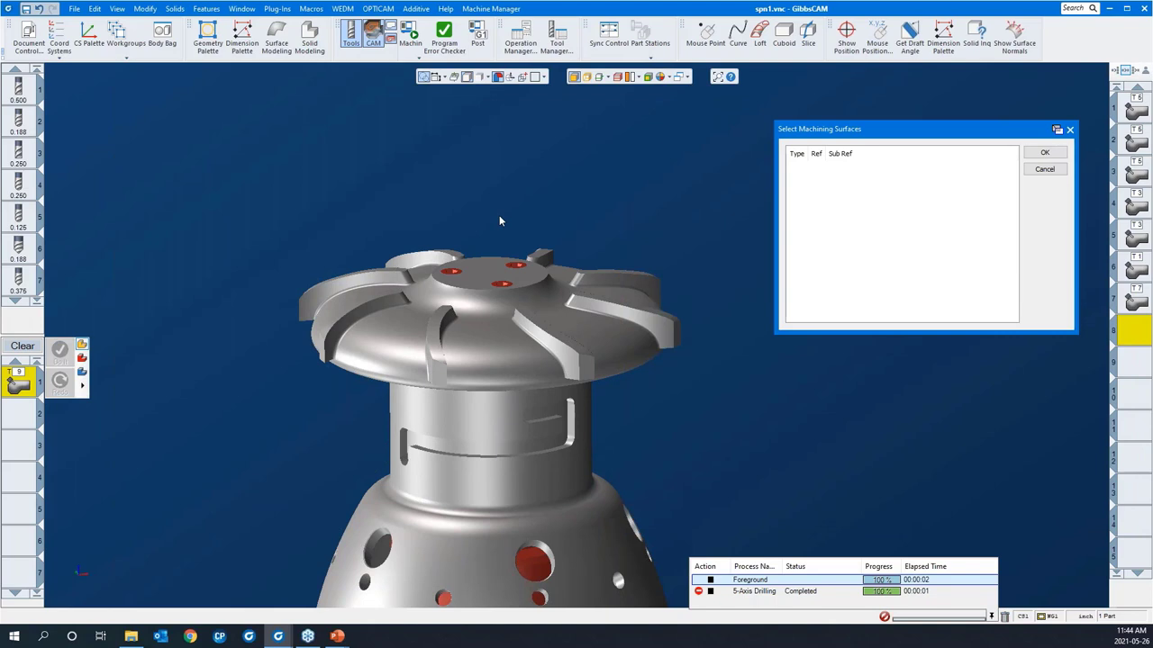
pyautogui.click(206, 9)
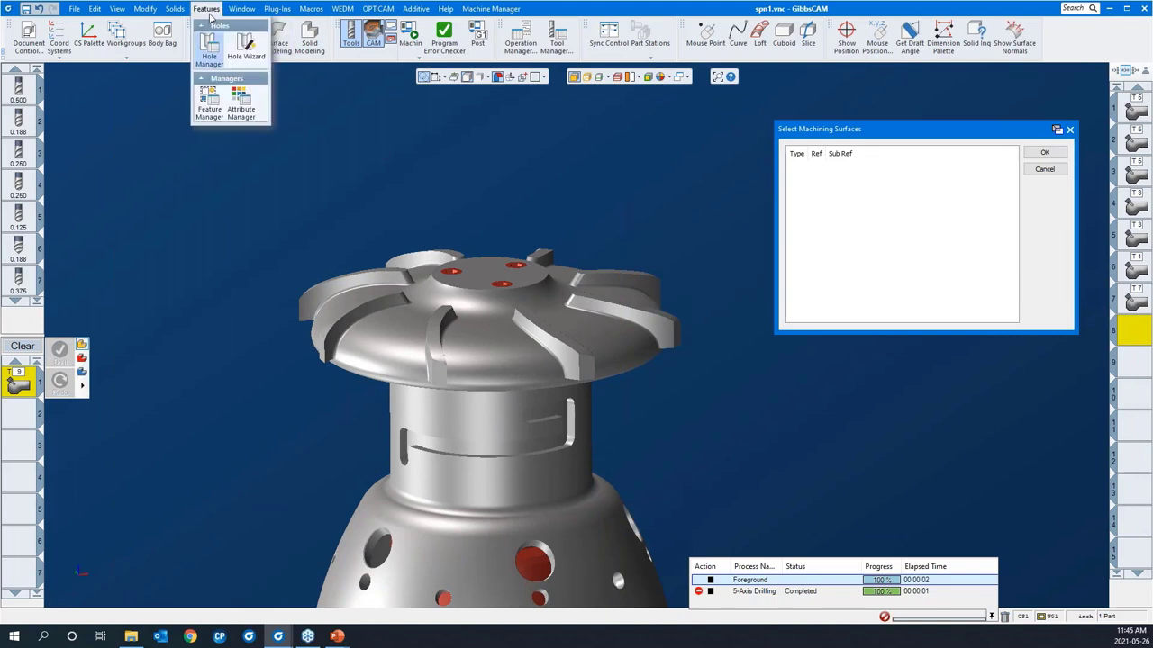
pyautogui.click(208, 101)
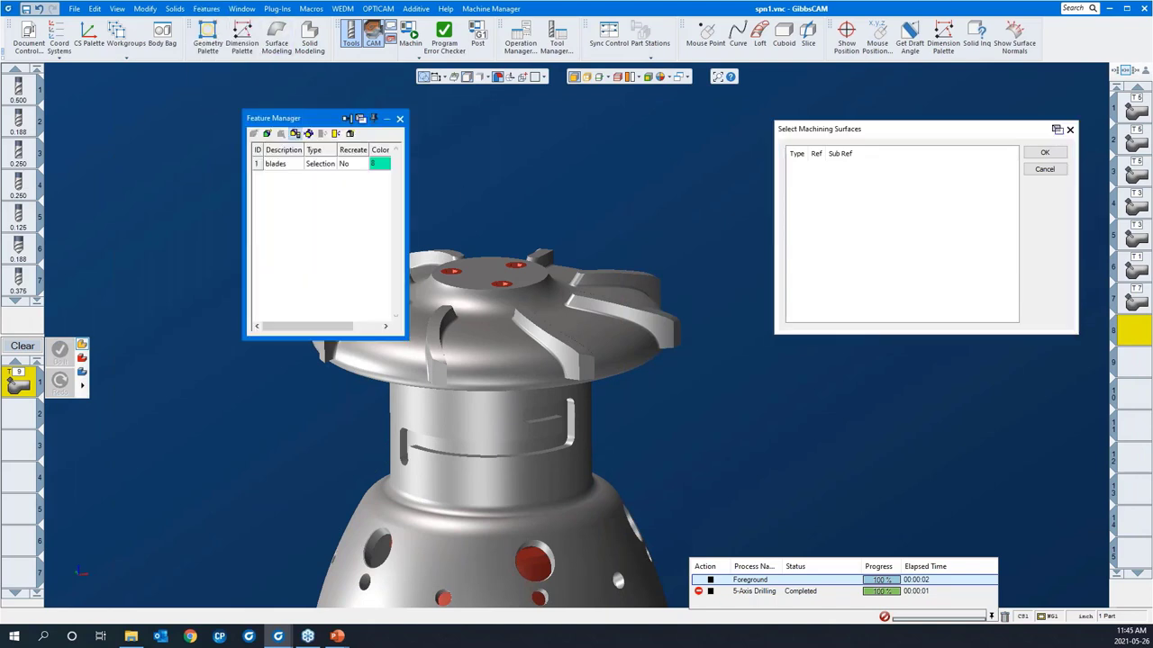
pyautogui.moveTo(289, 113); pyautogui.dragTo(203, 85)
pyautogui.click(195, 133)
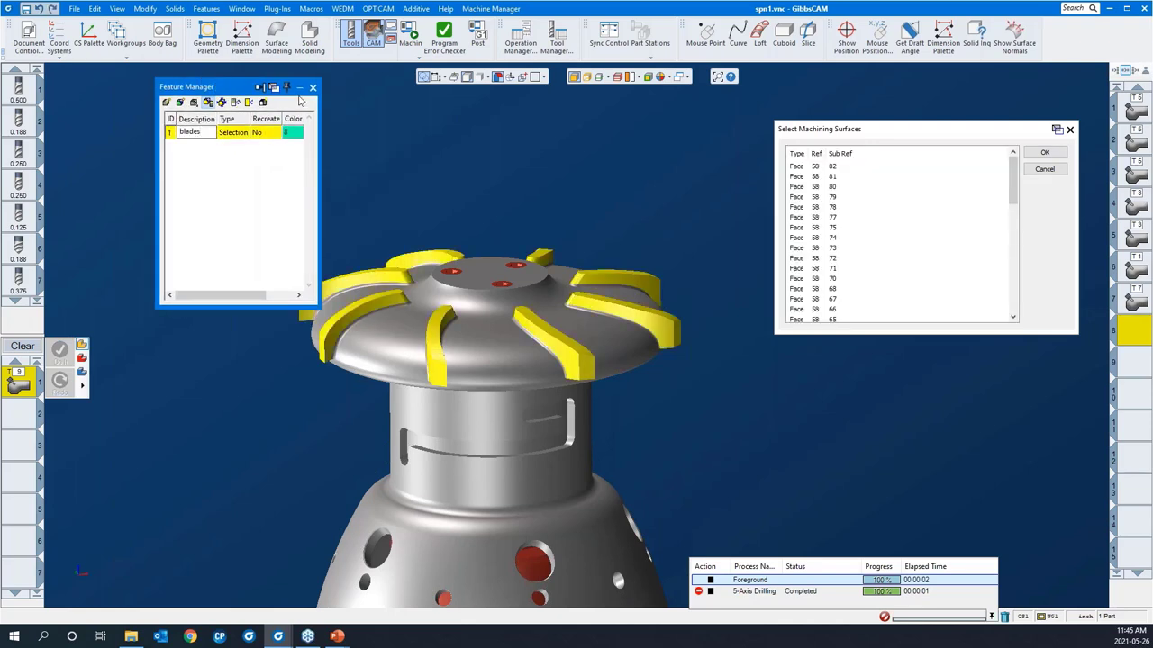
pyautogui.click(1042, 154)
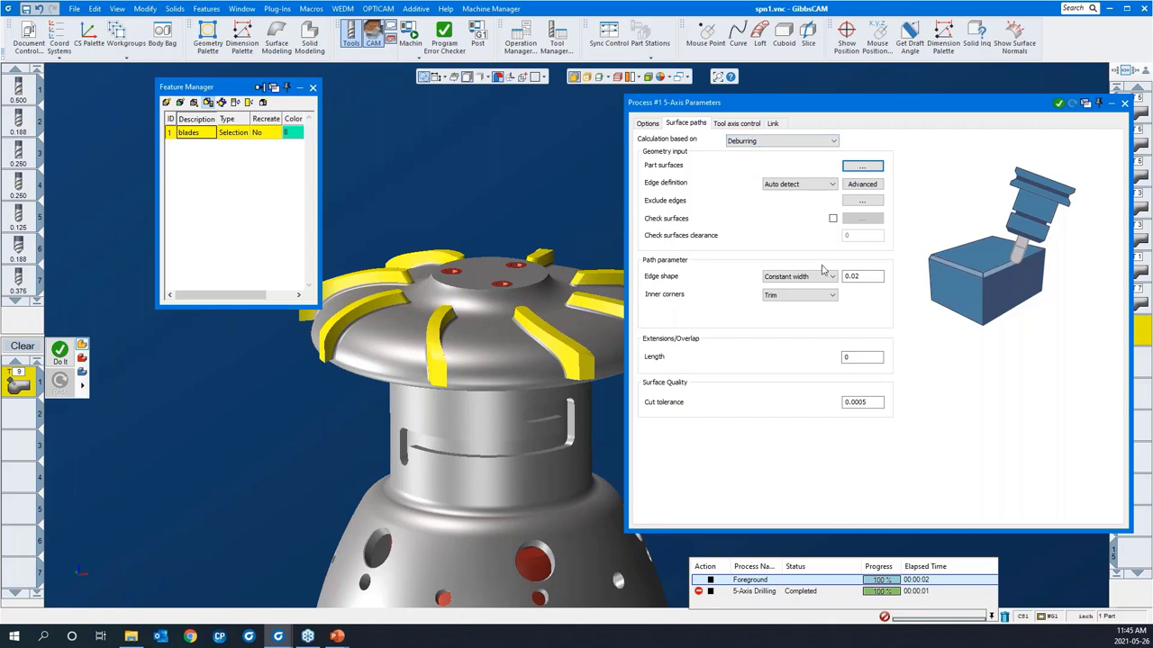
# Change the constant-width edge shape value and keep the machining type at 5 axis (simultaneous).
pyautogui.click(856, 280)
pyautogui.doubleClick(857, 281)
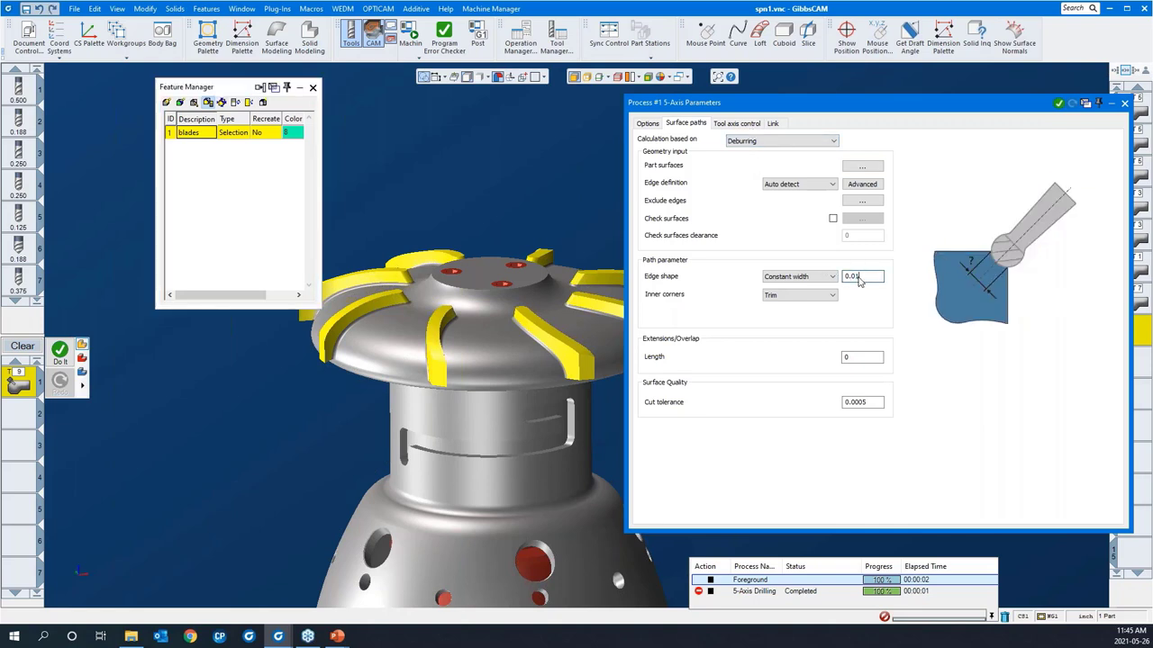
pyautogui.click(734, 124)
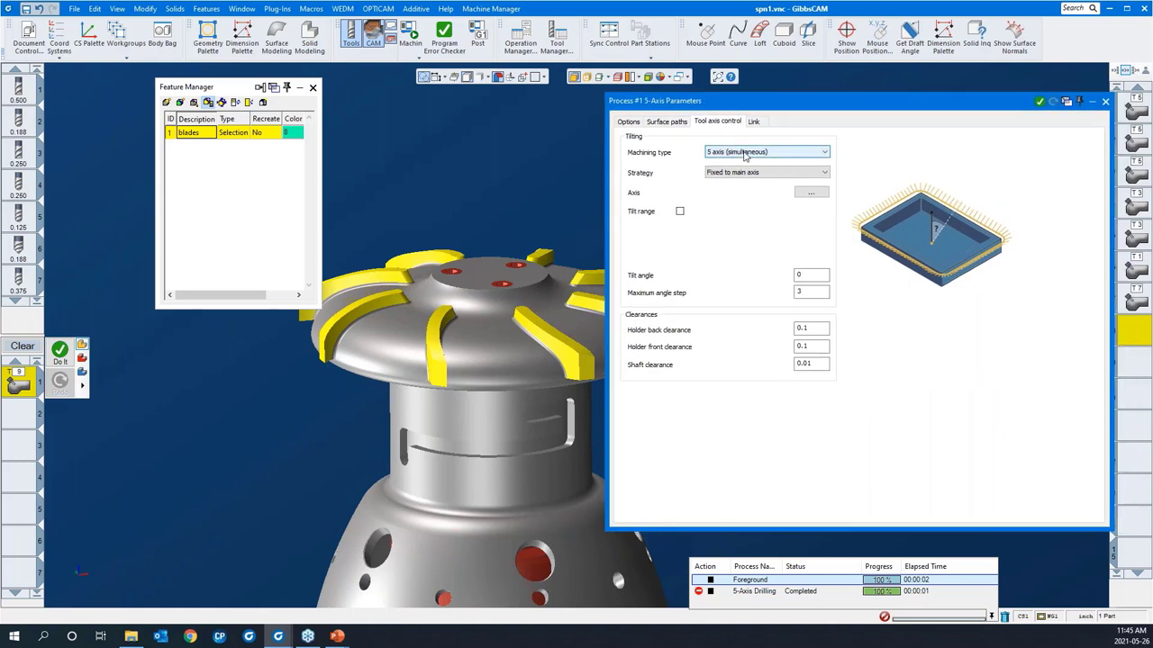
pyautogui.click(744, 153)
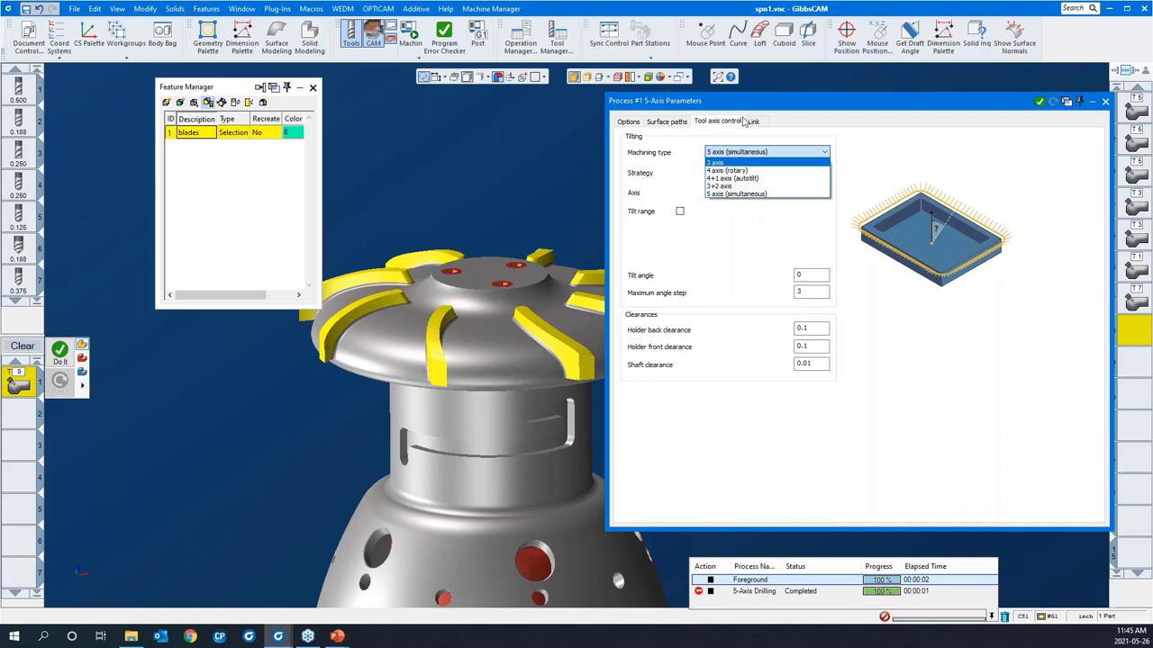
pyautogui.click(733, 194)
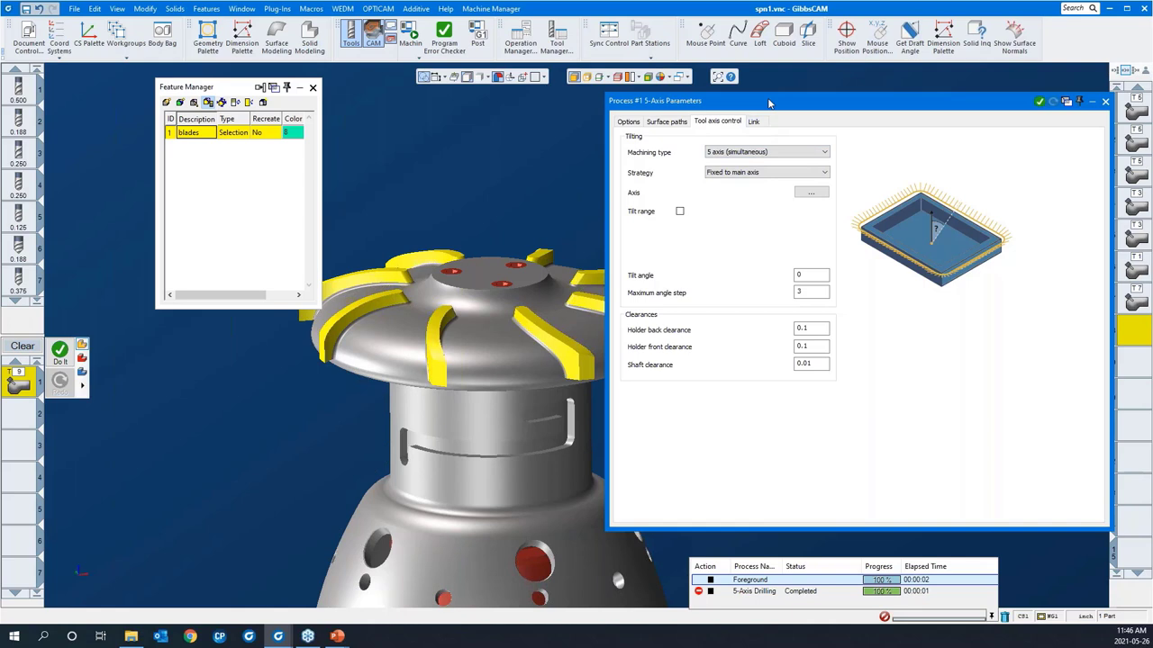
# Review the clearance and link settings, roll up the parameters dialog and generate the blade deburring operation.
pyautogui.click(755, 122)
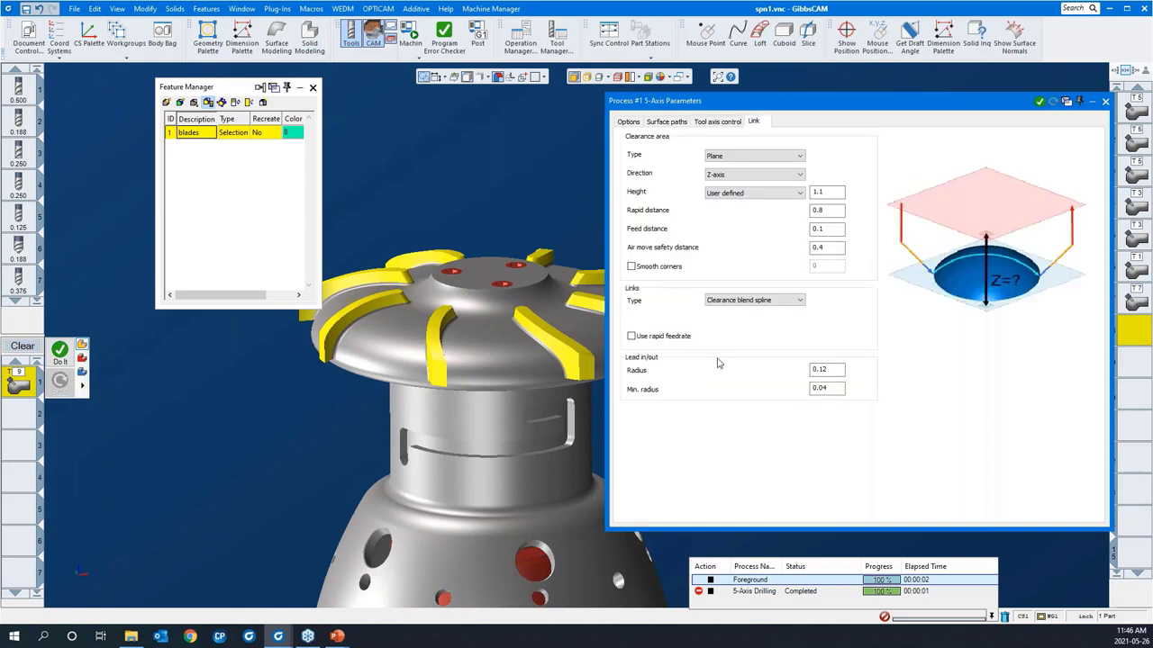
pyautogui.click(744, 304)
pyautogui.doubleClick(802, 105)
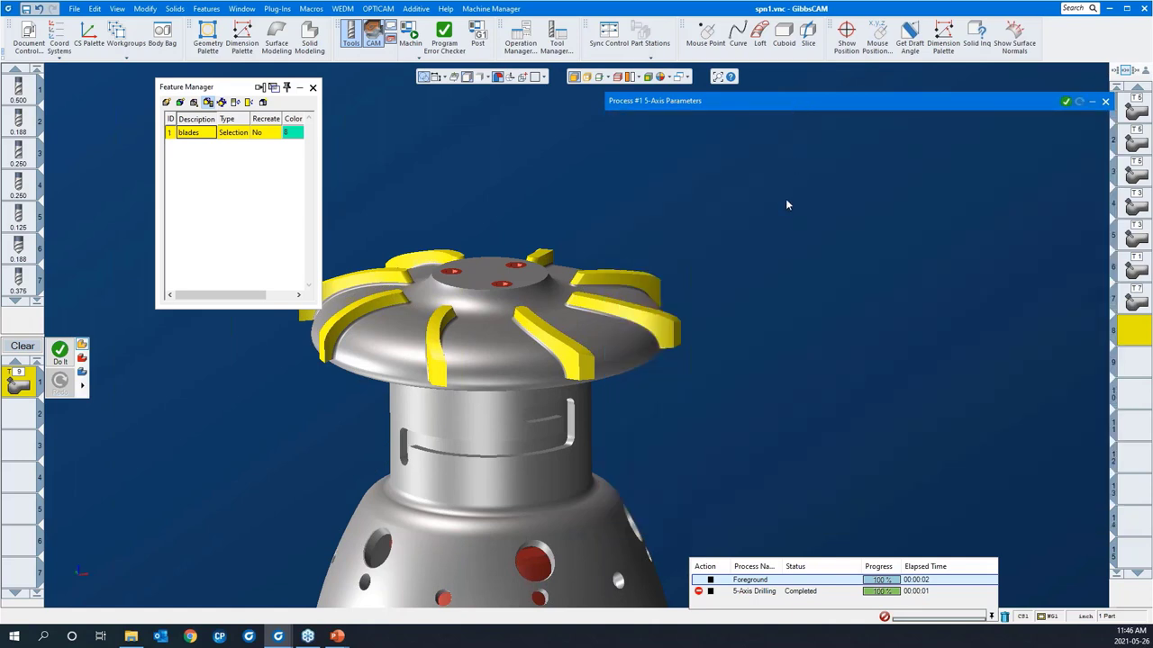
pyautogui.rightClick(786, 199)
pyautogui.click(796, 165)
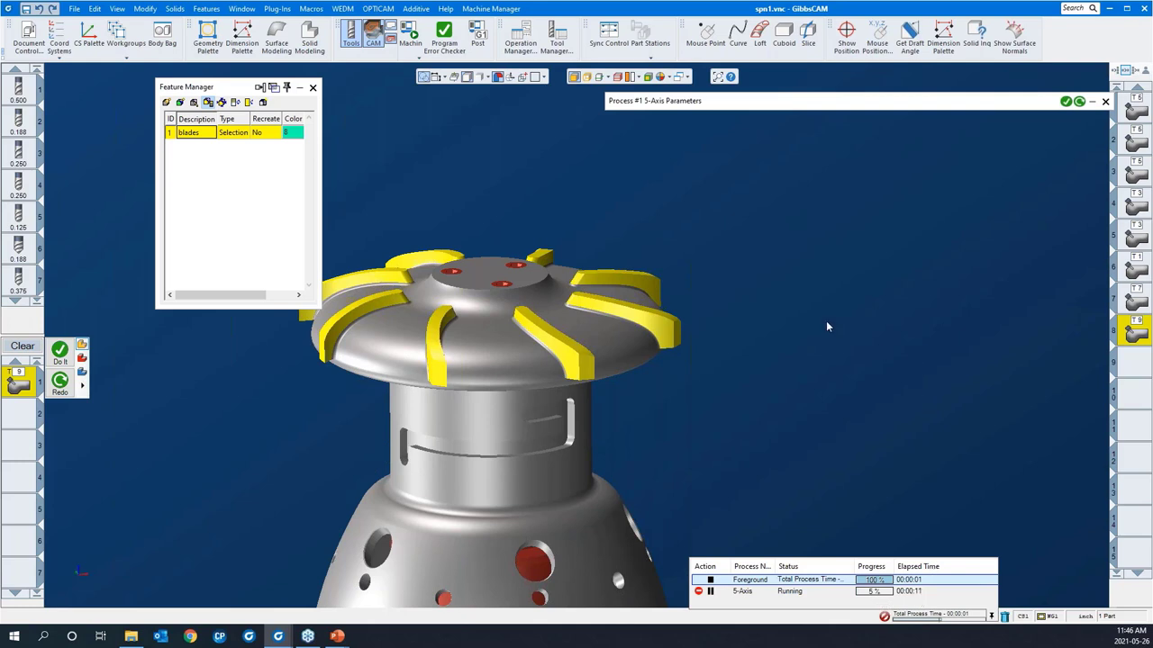
# Inspect the deburring toolpath around the blades, start Op Sim at operation 8 and check its point-of-view lock.
pyautogui.moveTo(863, 230); pyautogui.dragTo(751, 478, button='middle')
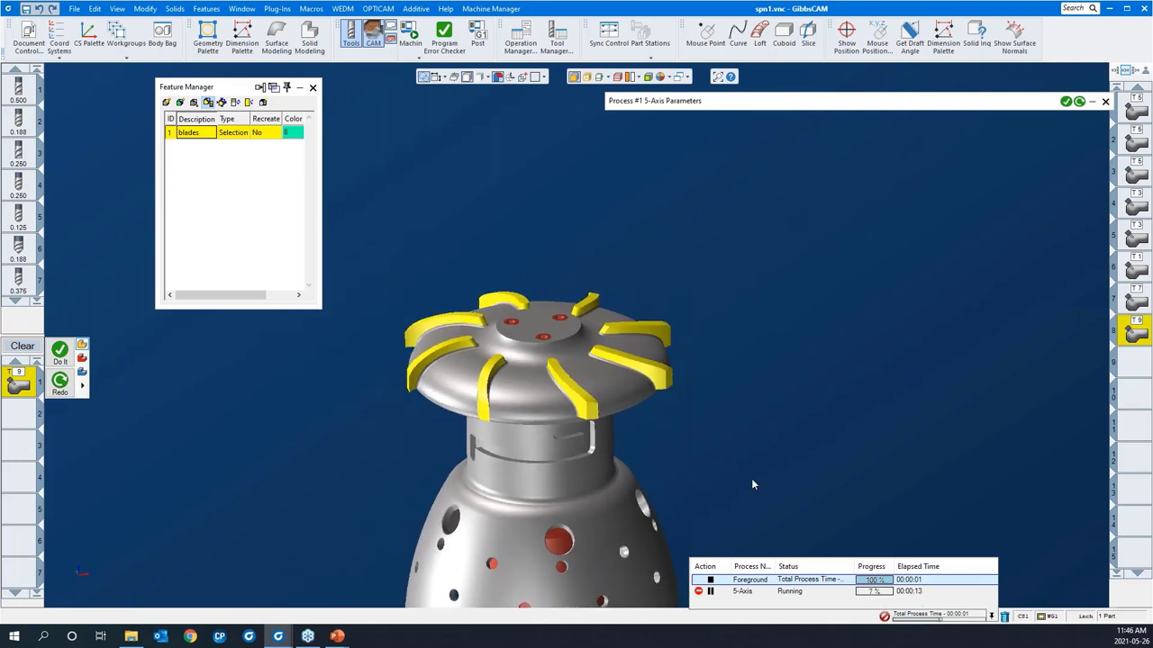
pyautogui.moveTo(751, 478); pyautogui.dragTo(368, 193)
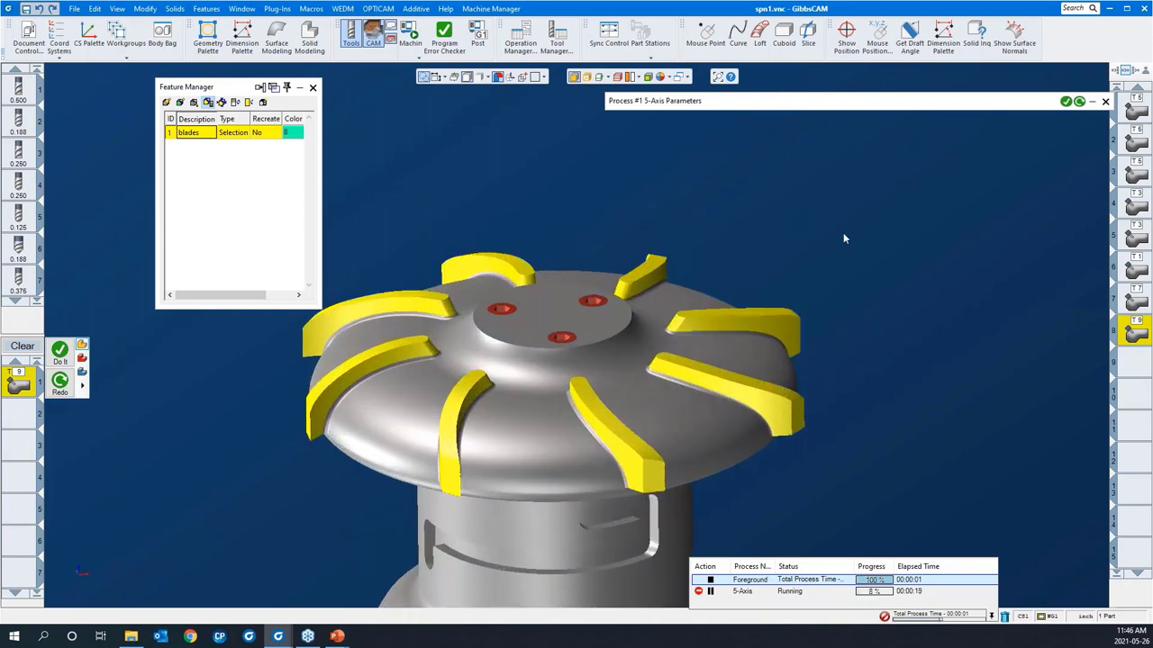
pyautogui.scroll(-3, 843, 232)
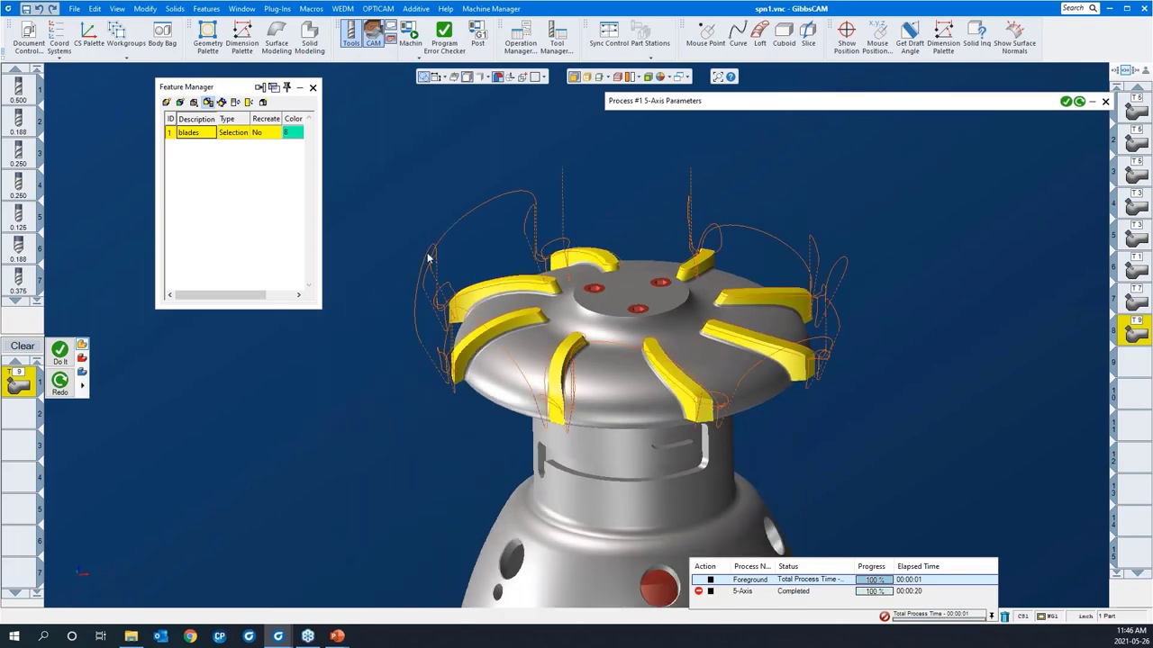
pyautogui.moveTo(533, 400); pyautogui.dragTo(437, 159, button='middle')
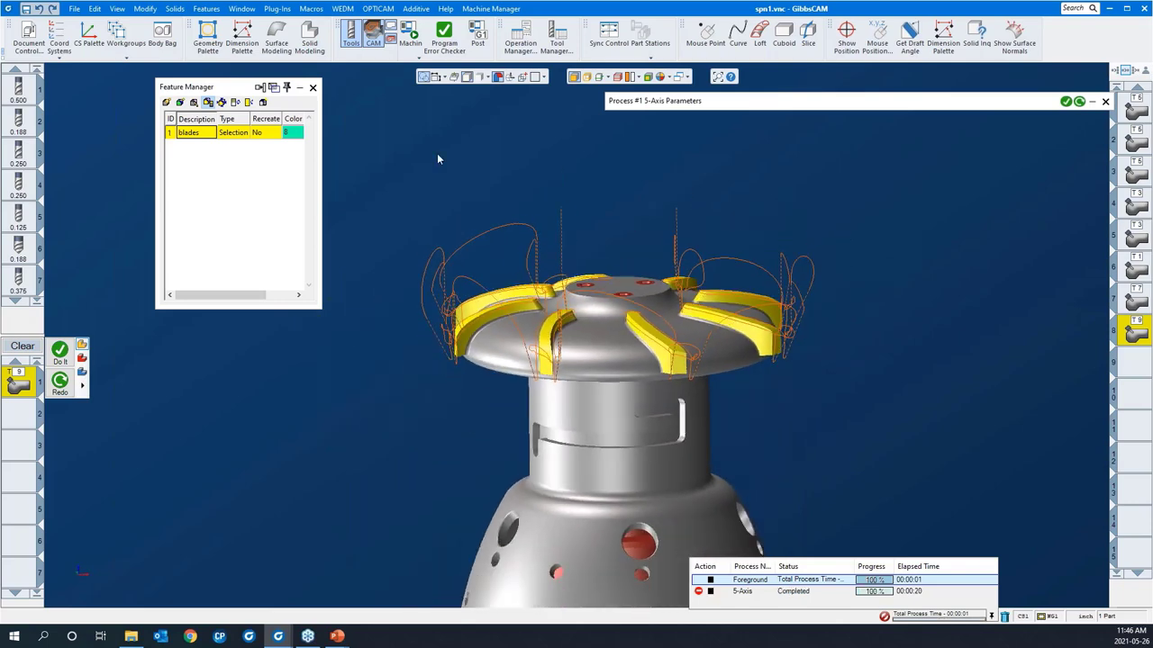
pyautogui.click(418, 57)
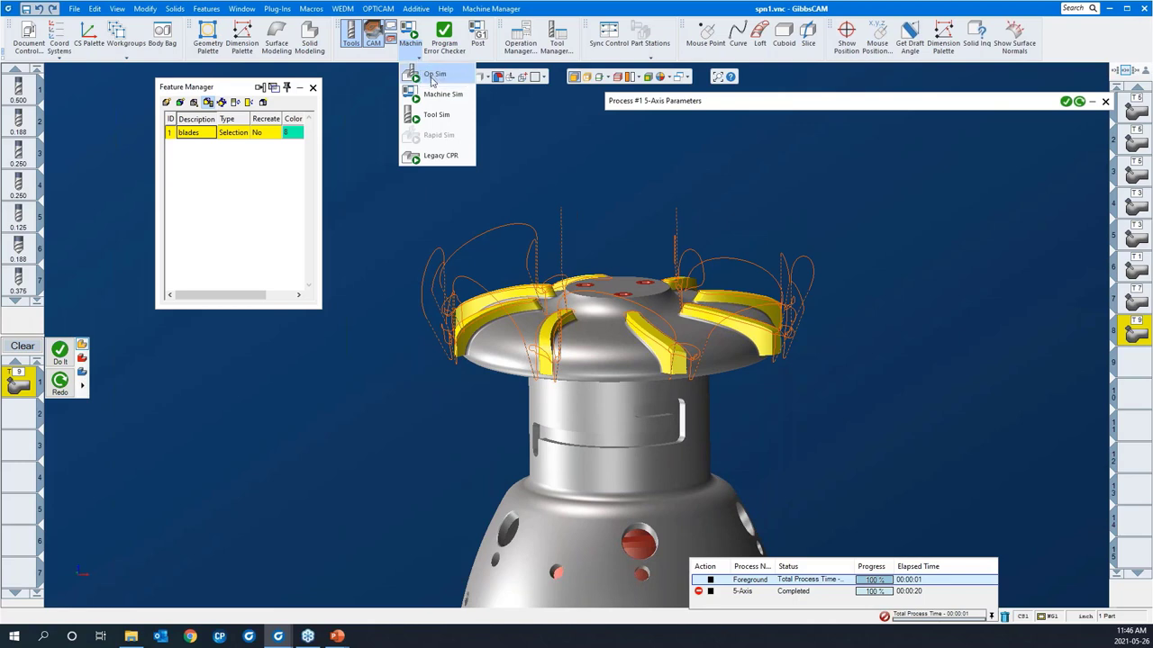
pyautogui.click(432, 81)
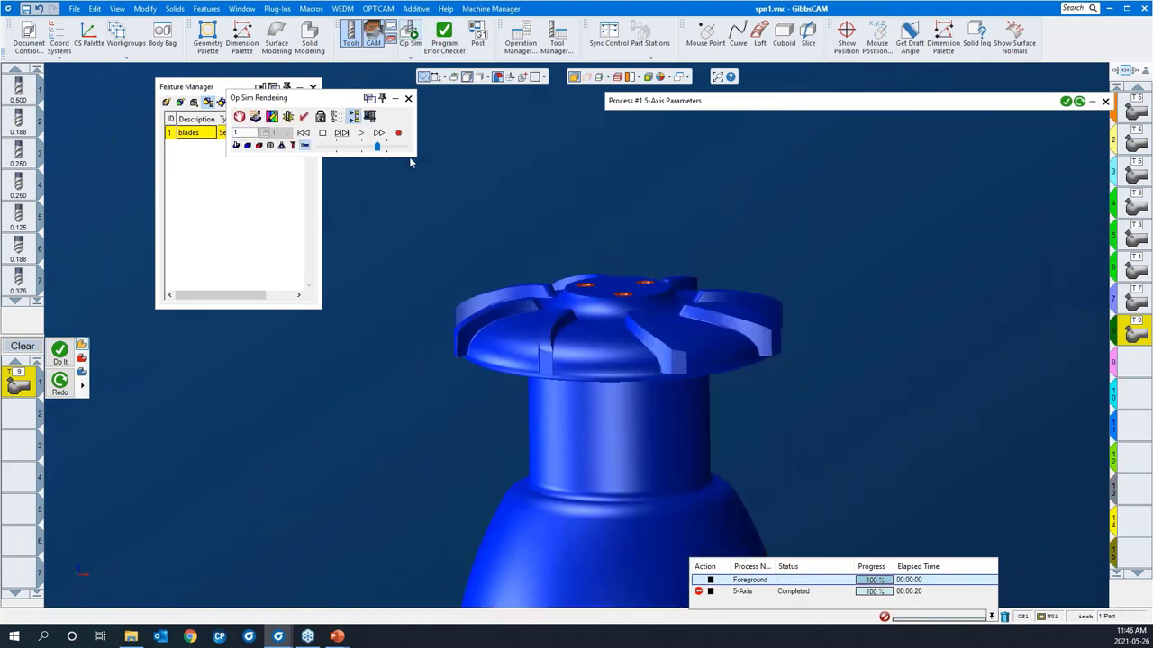
pyautogui.click(344, 131)
pyautogui.click(322, 118)
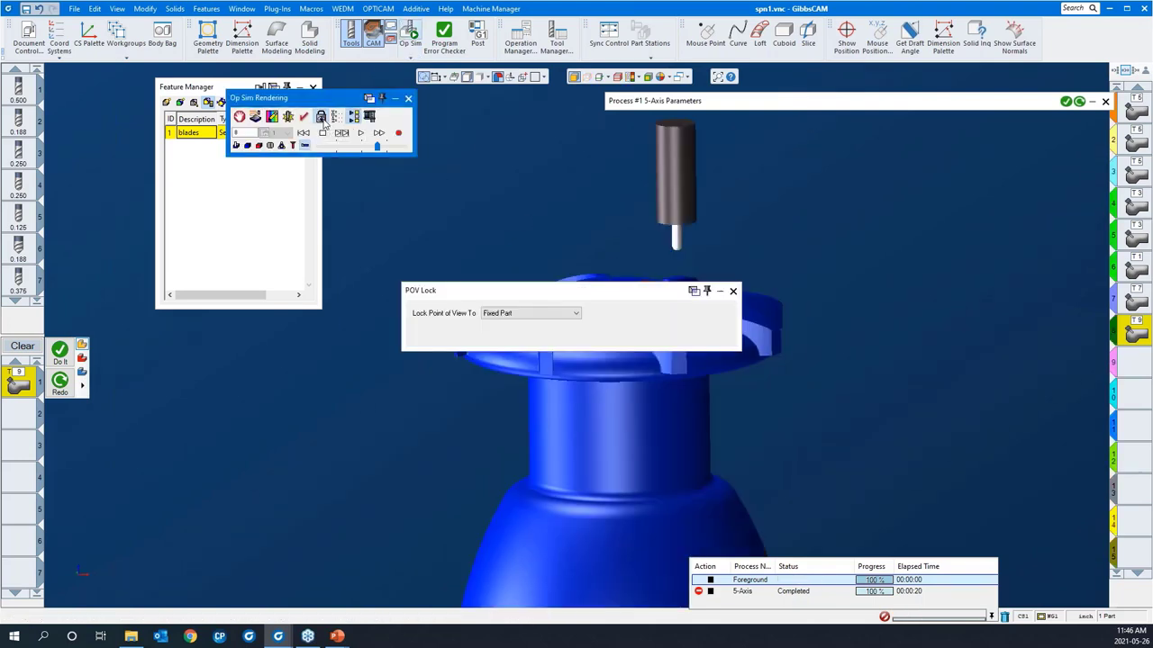
pyautogui.click(733, 291)
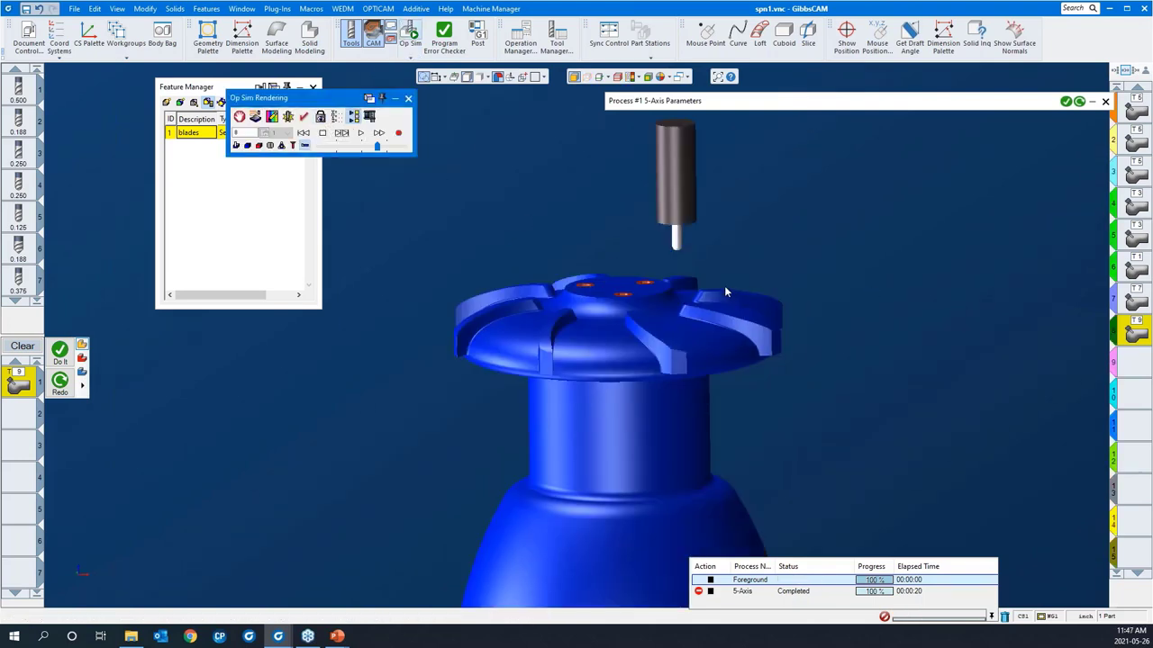
# Play the Op Sim rendering of the blade edges being deburred, view it from another angle and close the simulation.
pyautogui.click(360, 134)
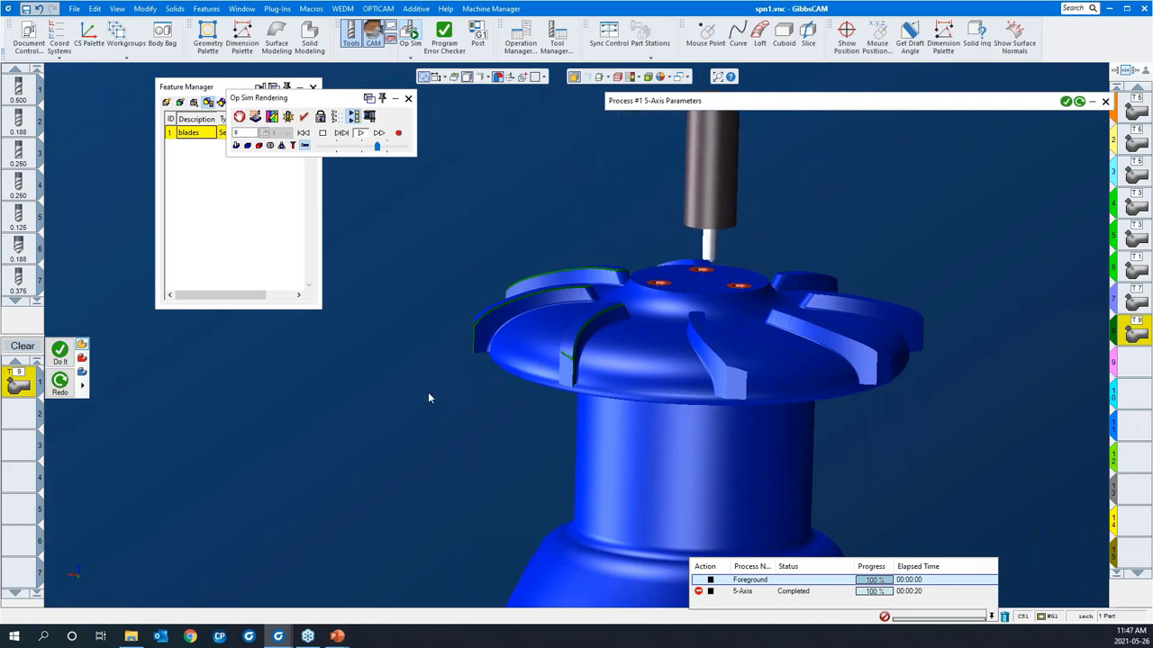
pyautogui.moveTo(423, 396); pyautogui.dragTo(540, 316, button='middle')
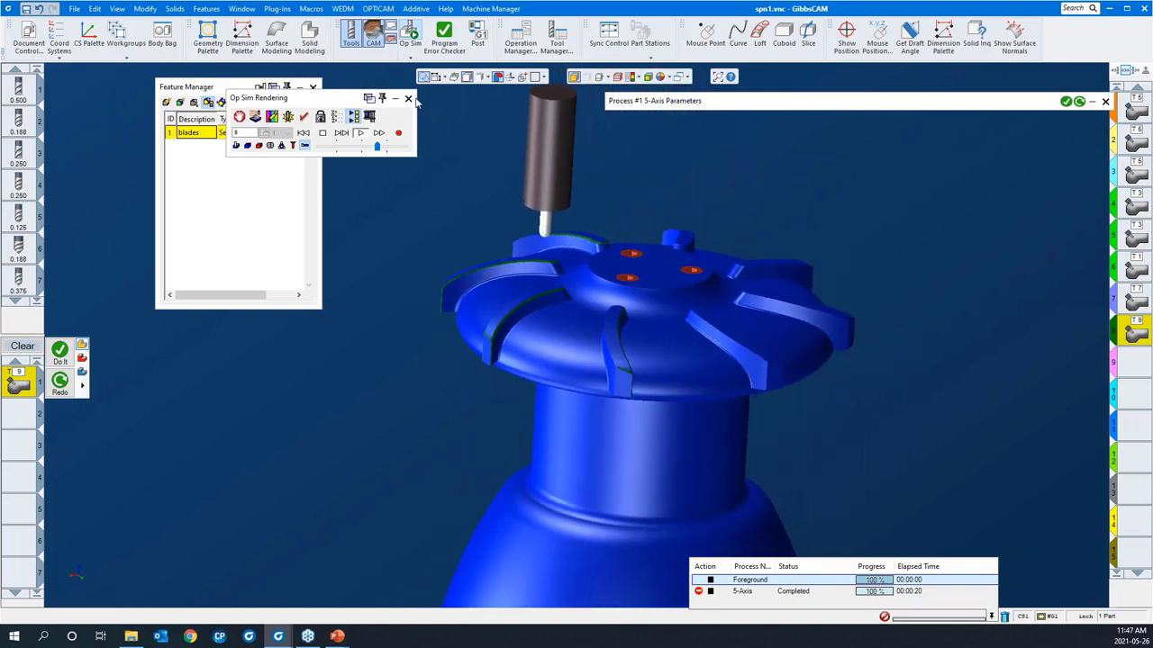
pyautogui.click(409, 98)
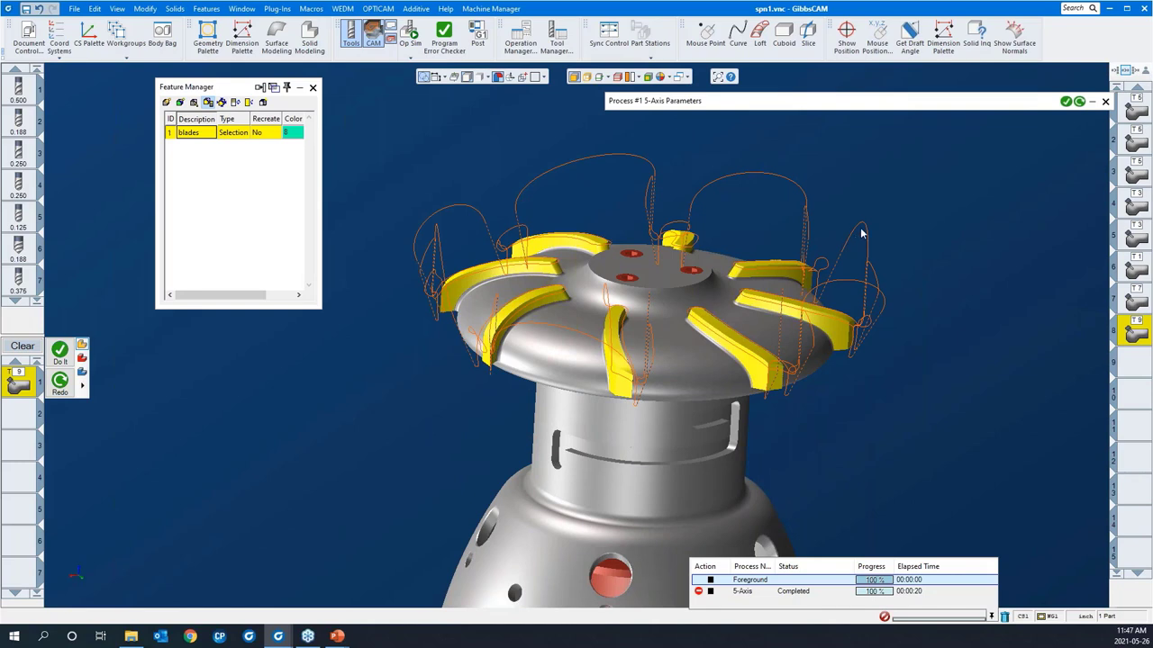
# Activate the empty operation 9 slot, clear the process list and close the Feature Manager.
pyautogui.scroll(-3, 767, 236)
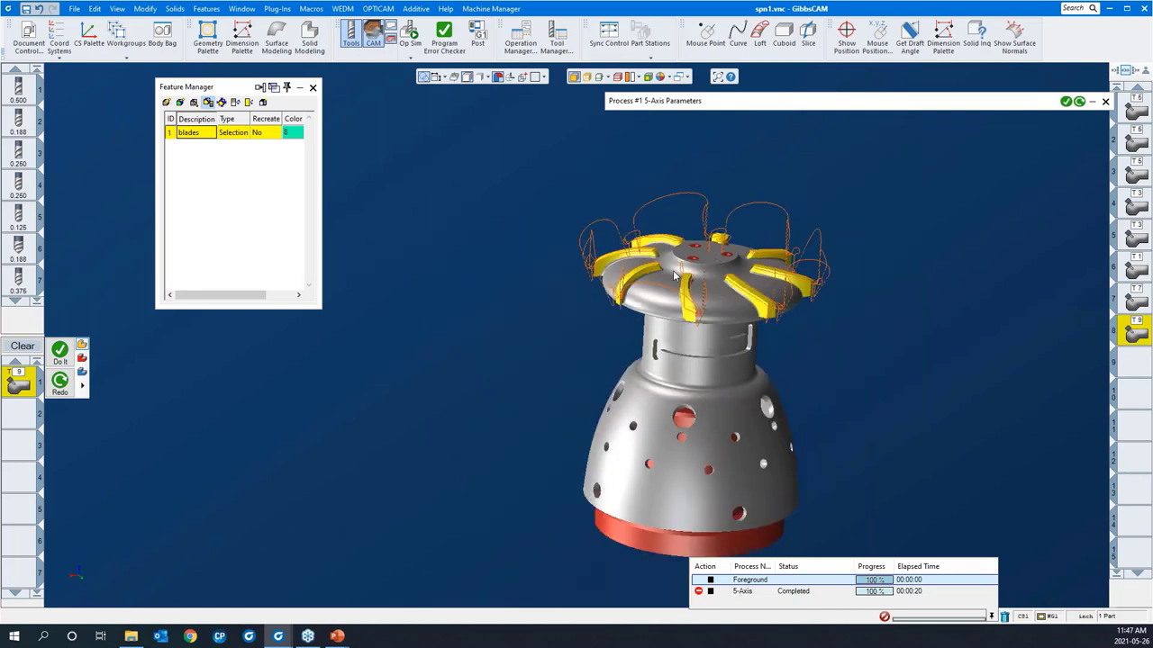
pyautogui.scroll(-2, 1072, 340)
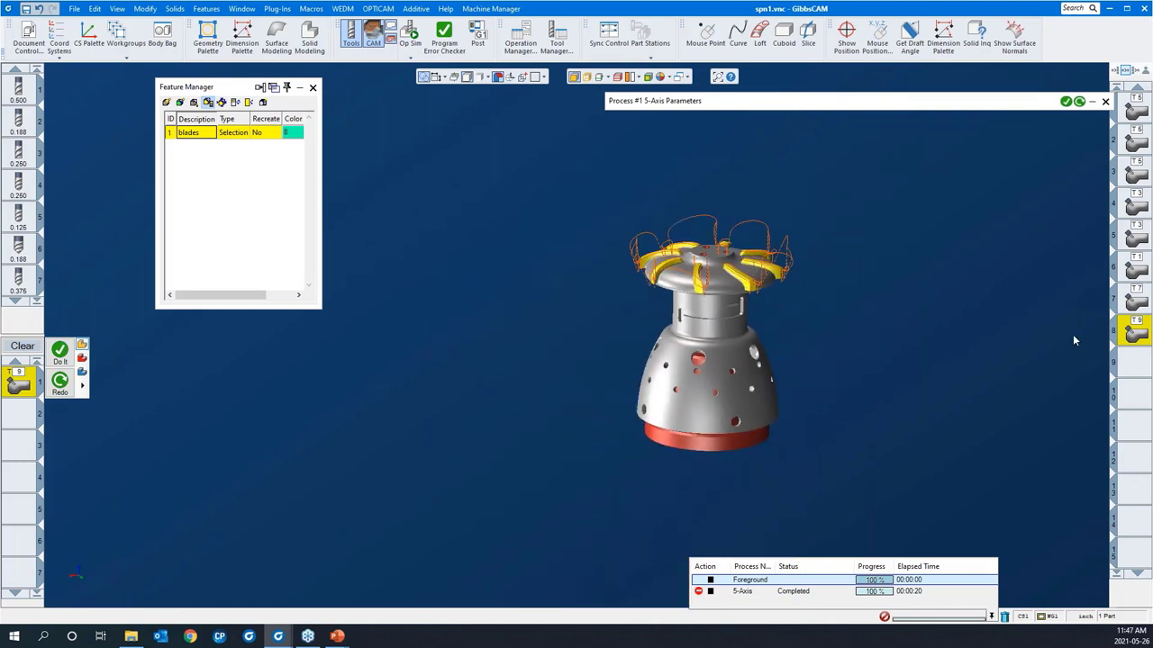
pyautogui.click(1129, 369)
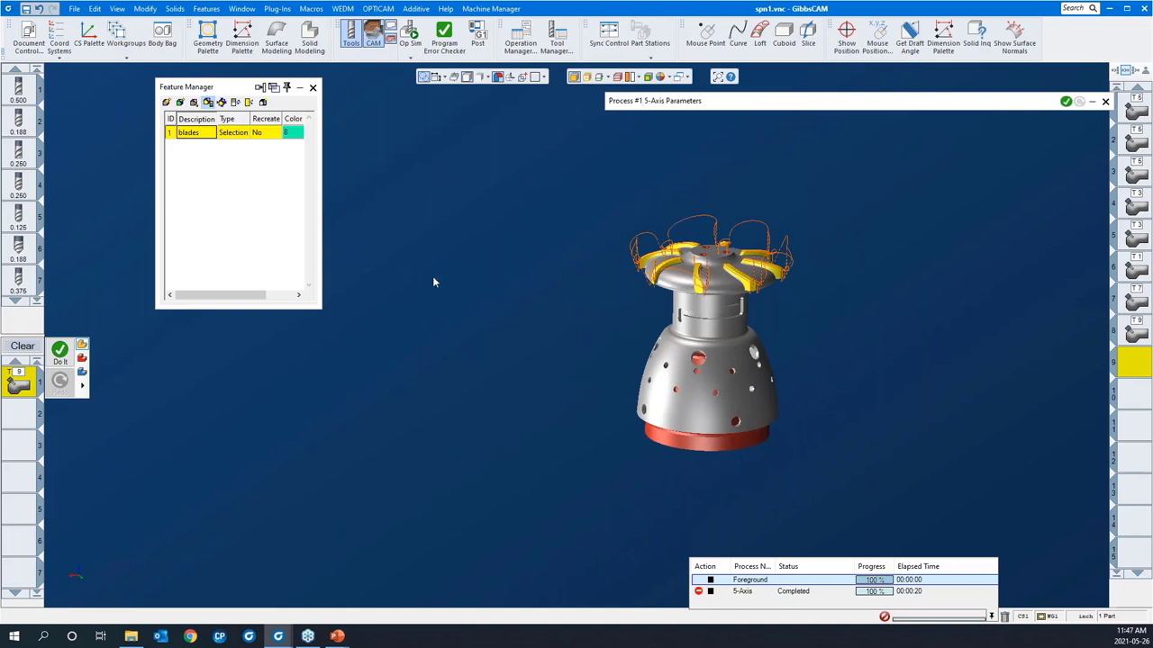
pyautogui.click(22, 347)
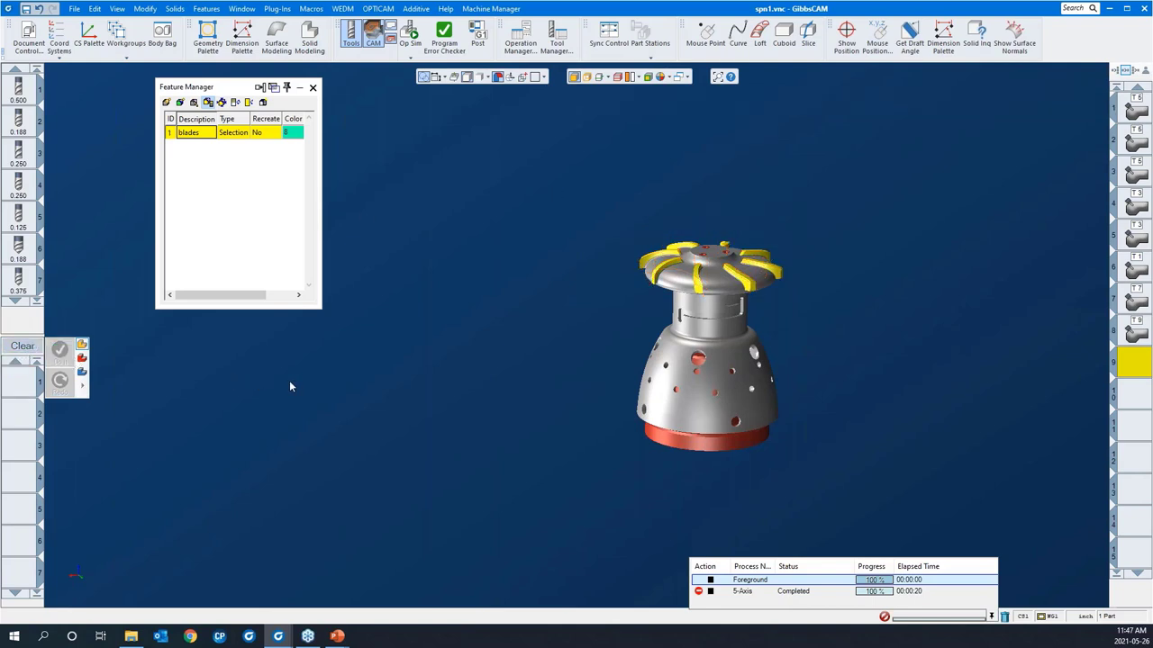
pyautogui.click(313, 87)
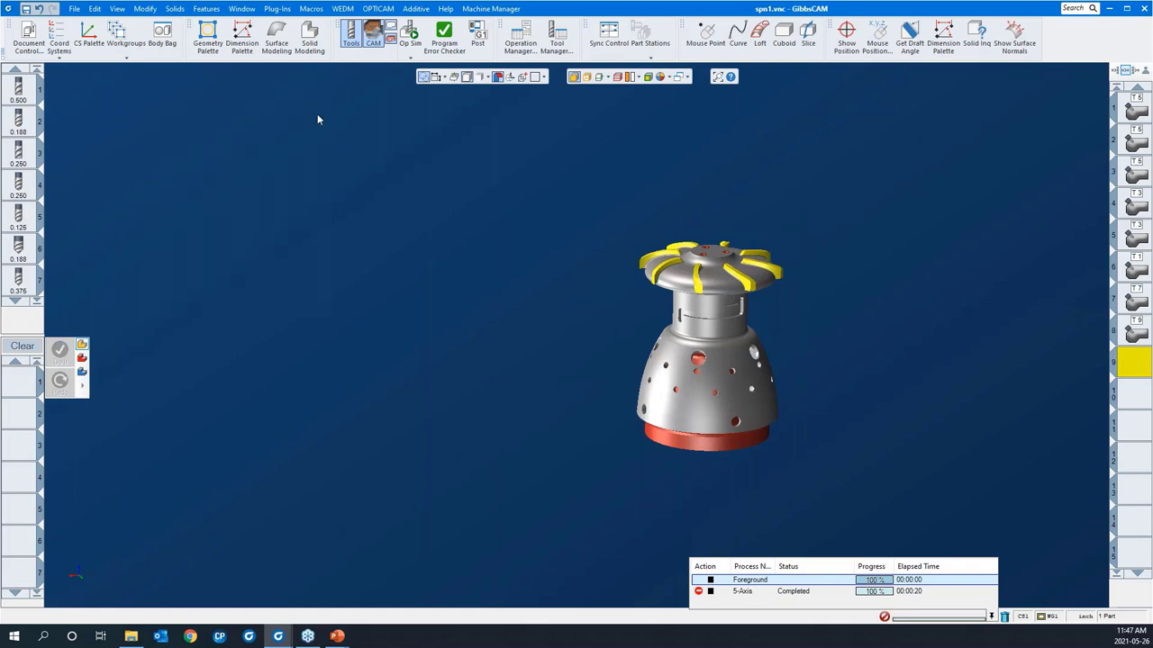
# Load the saved "geodesic 3AS" process list into the empty process list.
pyautogui.doubleClick(28, 388)
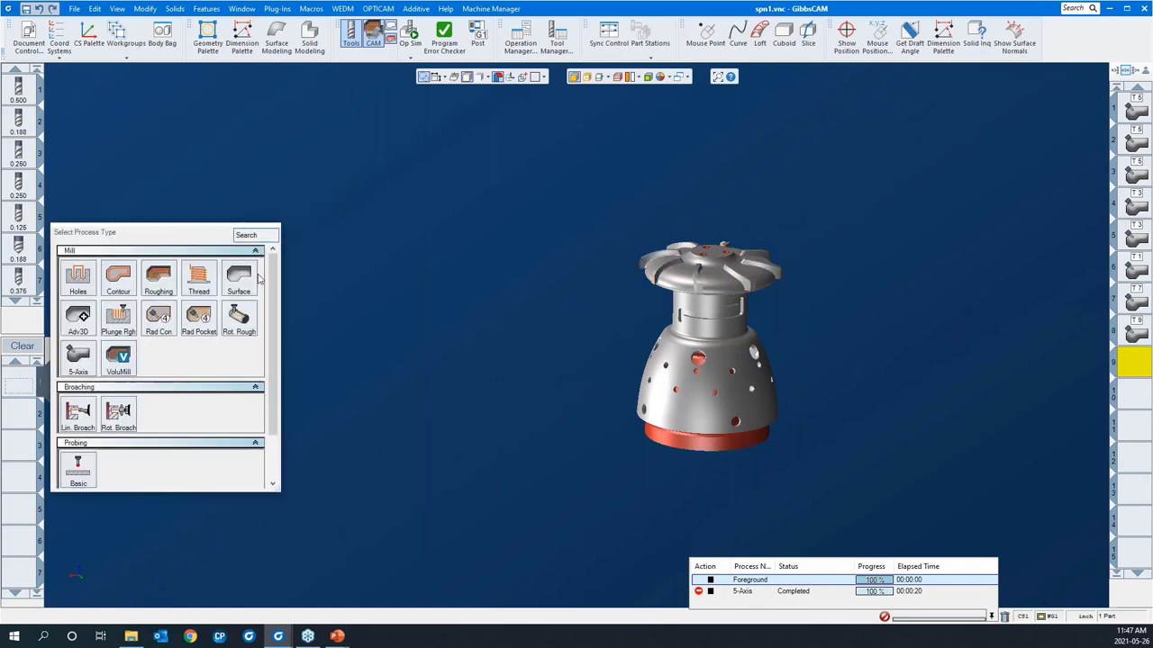
pyautogui.click(306, 263)
pyautogui.rightClick(14, 382)
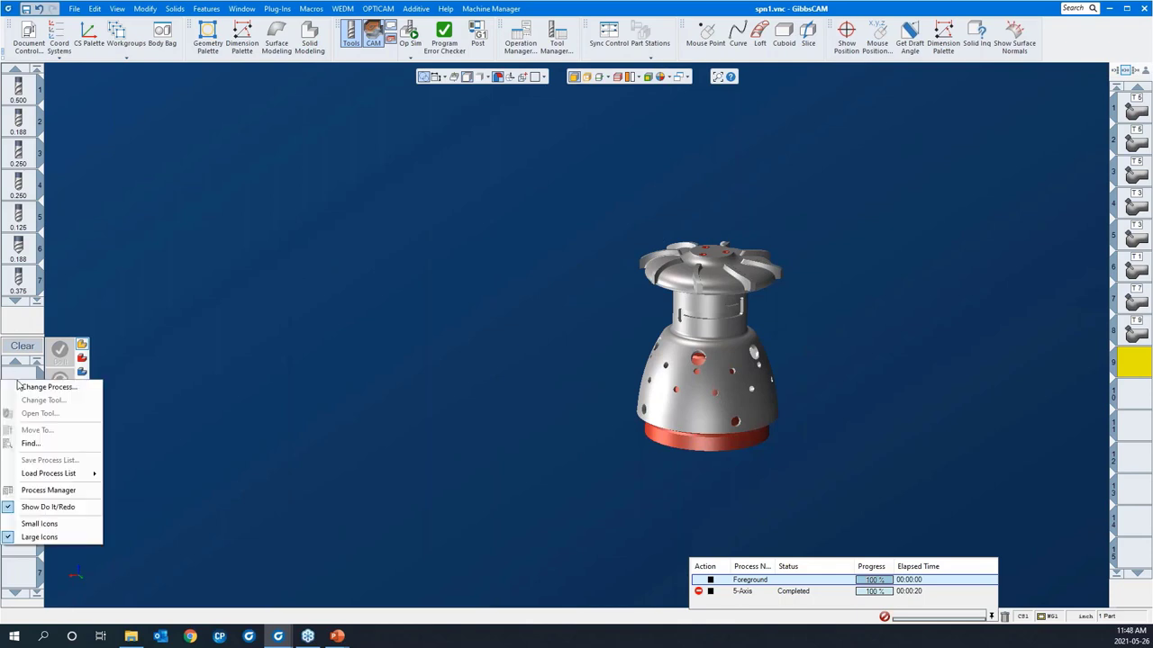
pyautogui.moveTo(60, 480)
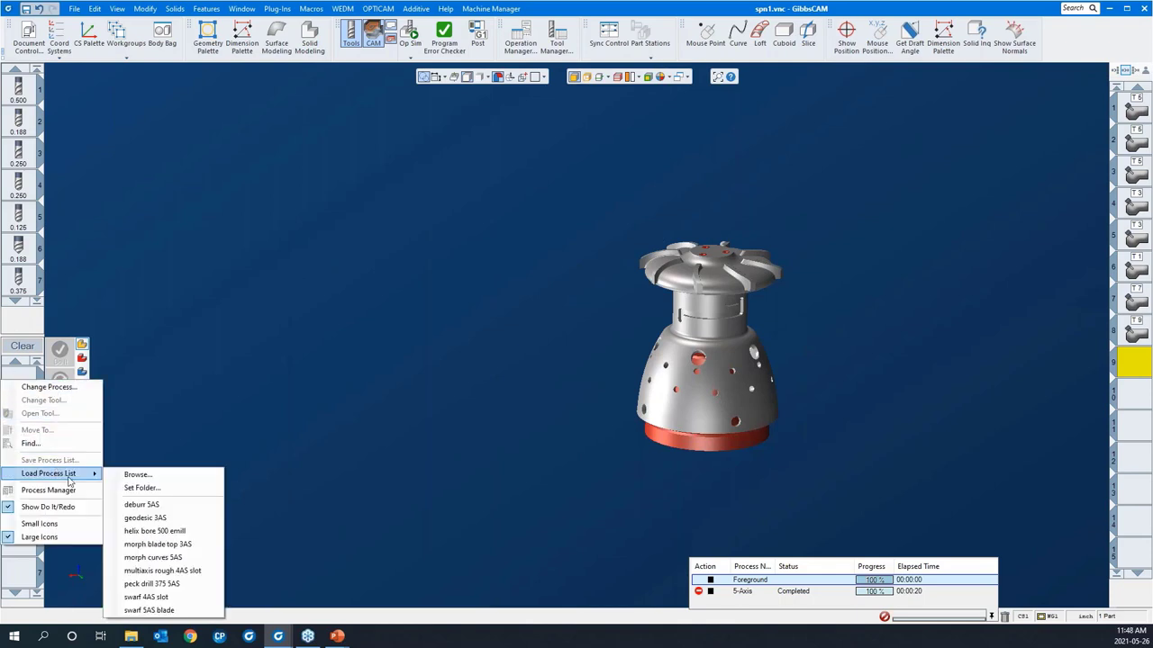
pyautogui.click(145, 518)
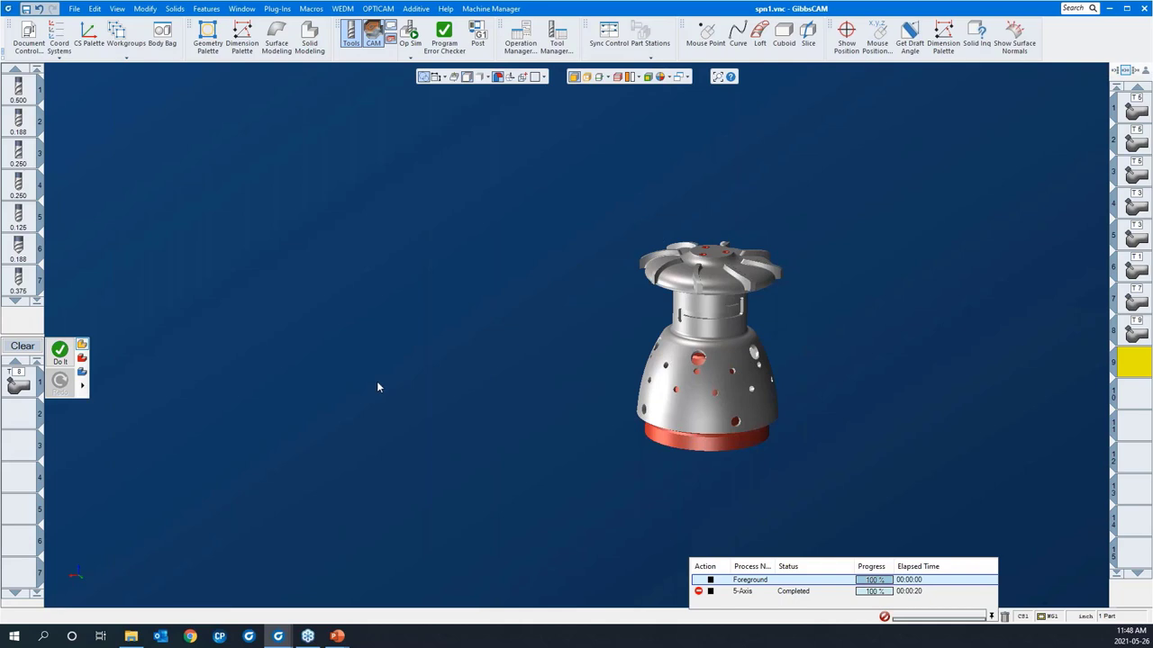
# Open the loaded 5-axis process and show its geodesic machining surface path settings beside the part.
pyautogui.click(18, 385)
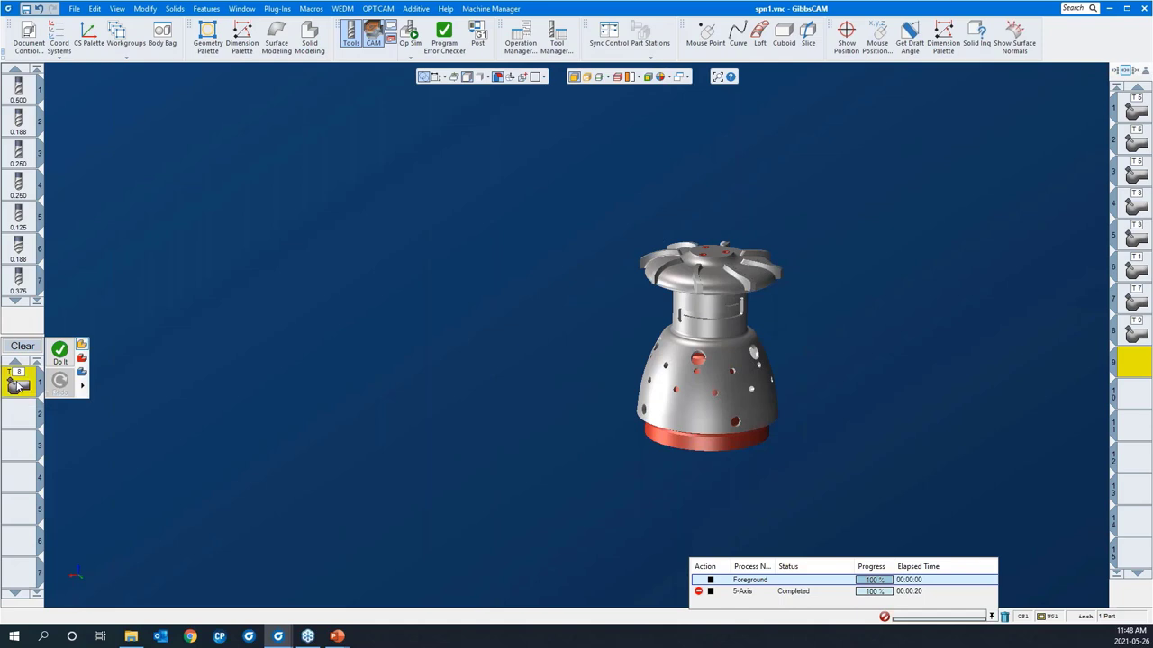
pyautogui.doubleClick(18, 385)
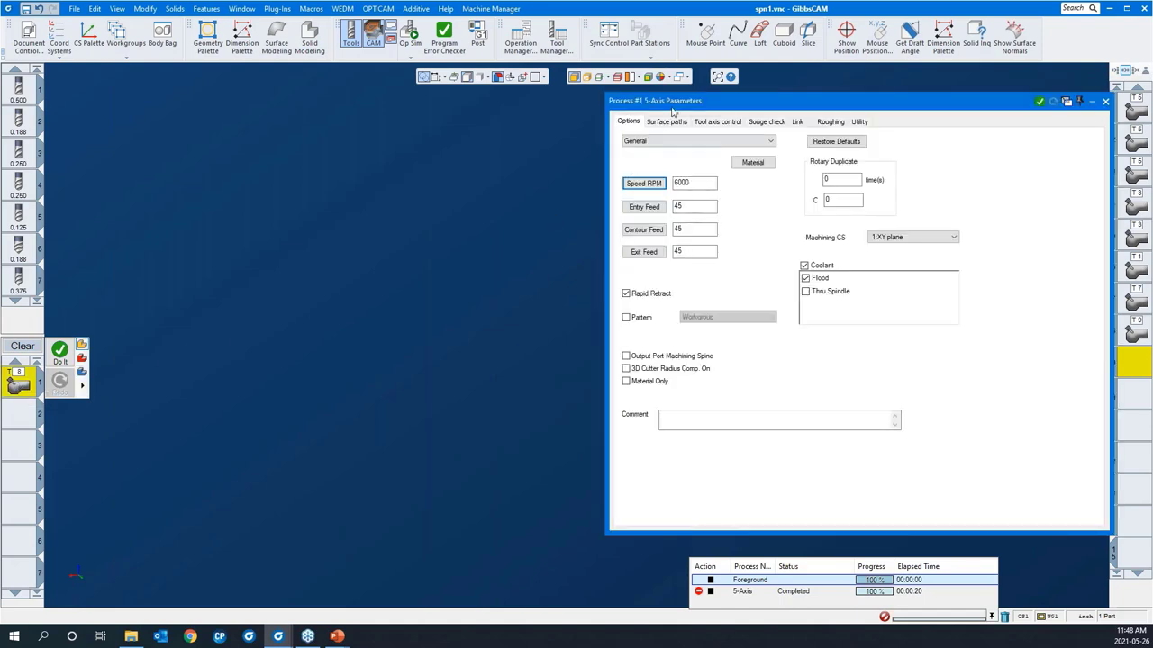
pyautogui.moveTo(651, 101); pyautogui.dragTo(175, 91)
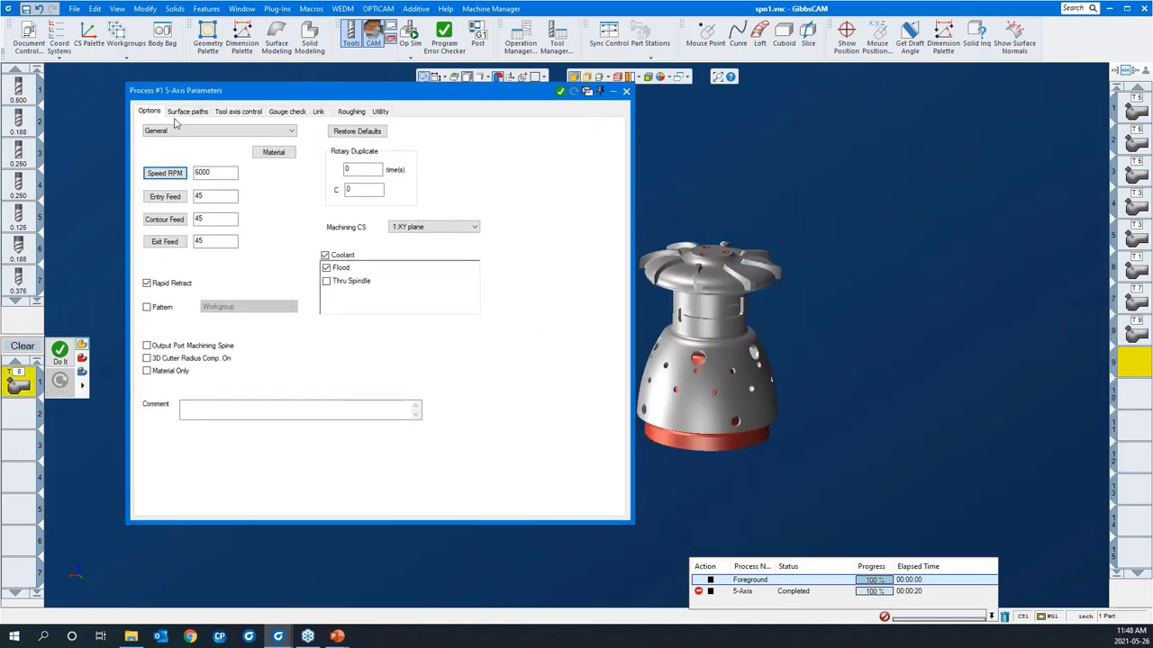
pyautogui.click(187, 111)
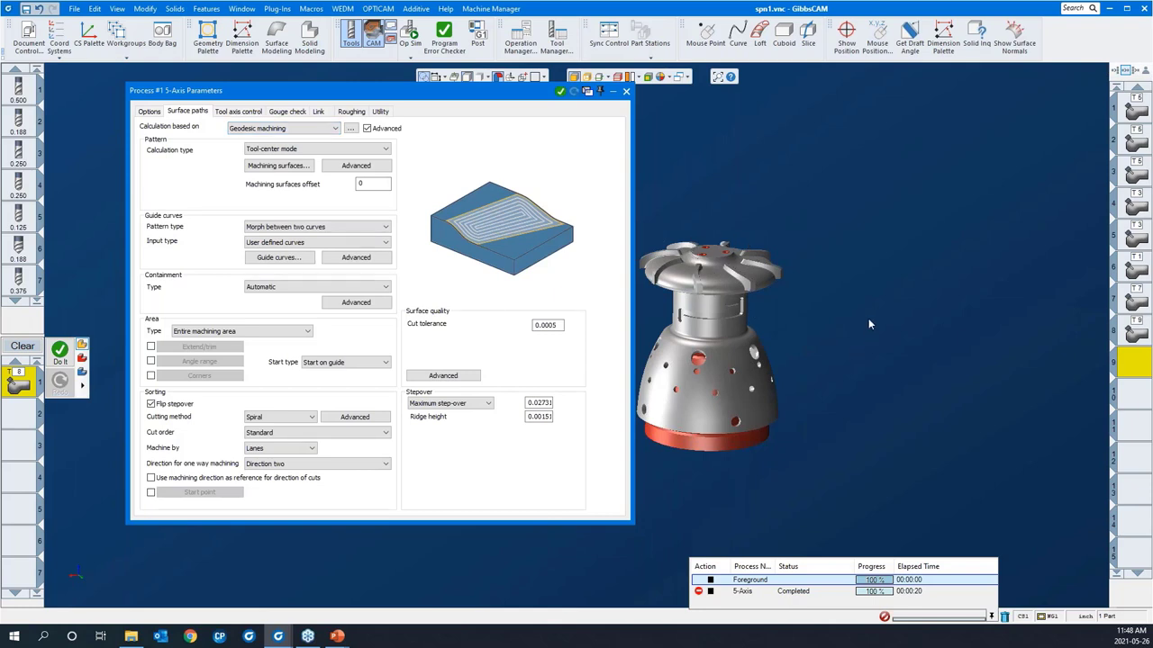
# Assign the concave hub face between the flat top and the blades as the machining surface.
pyautogui.moveTo(869, 319); pyautogui.dragTo(977, 320, button='middle')
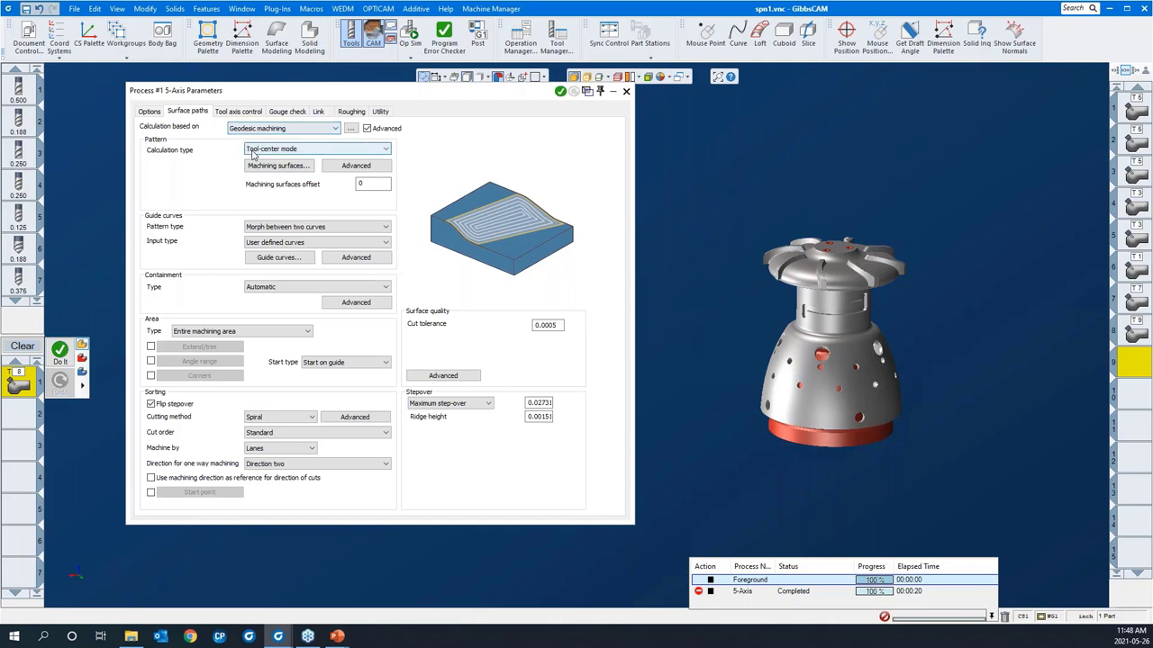
pyautogui.click(264, 168)
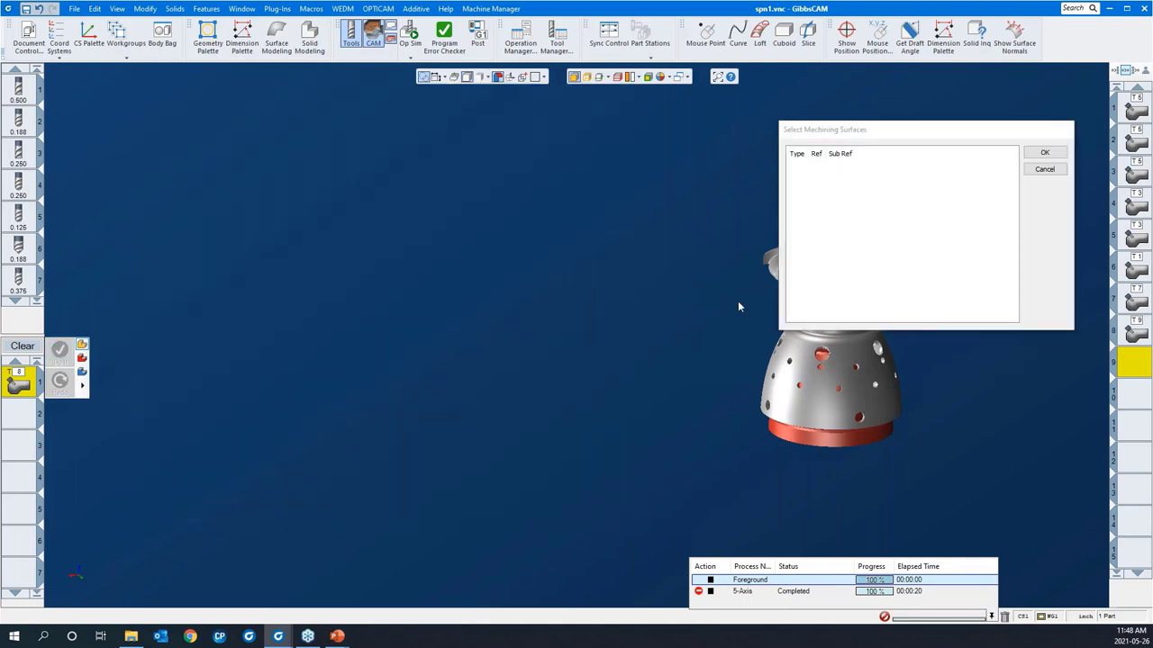
pyautogui.moveTo(677, 291); pyautogui.dragTo(451, 288, button='middle')
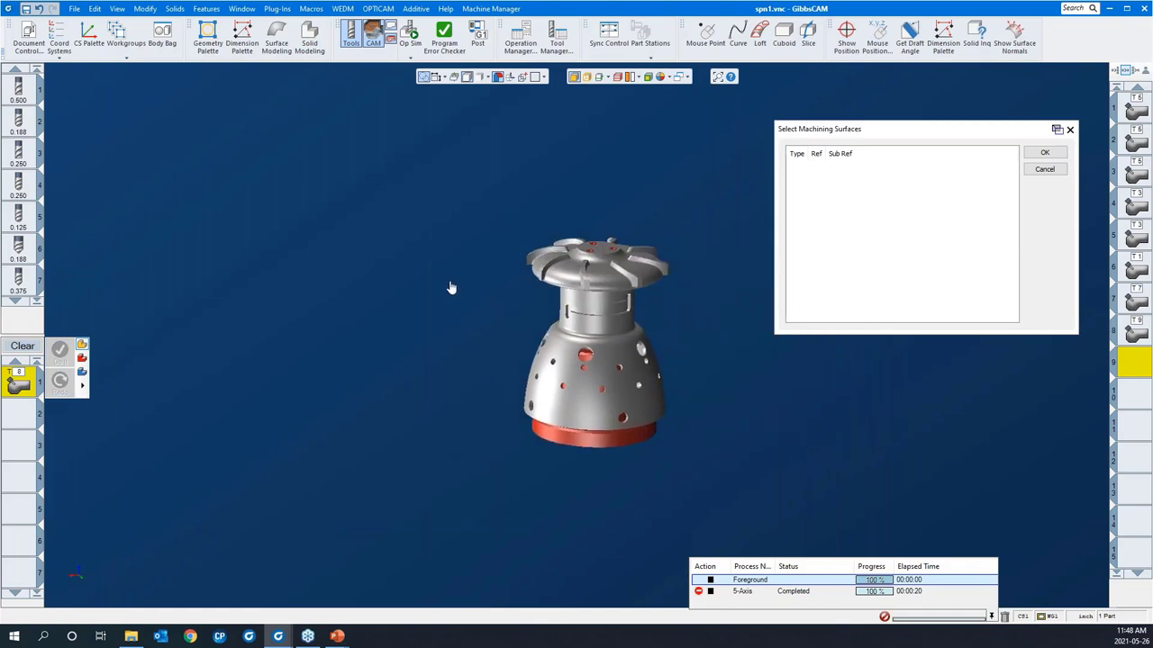
pyautogui.moveTo(501, 195); pyautogui.dragTo(760, 351)
pyautogui.click(481, 277)
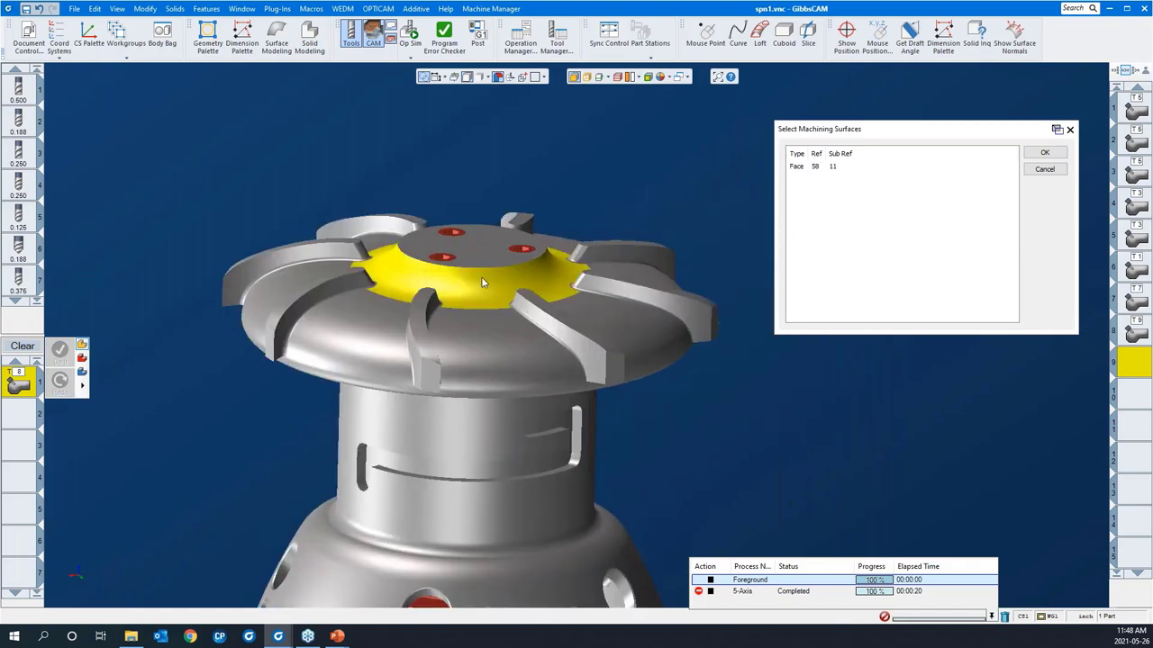
pyautogui.scroll(-2, 569, 245)
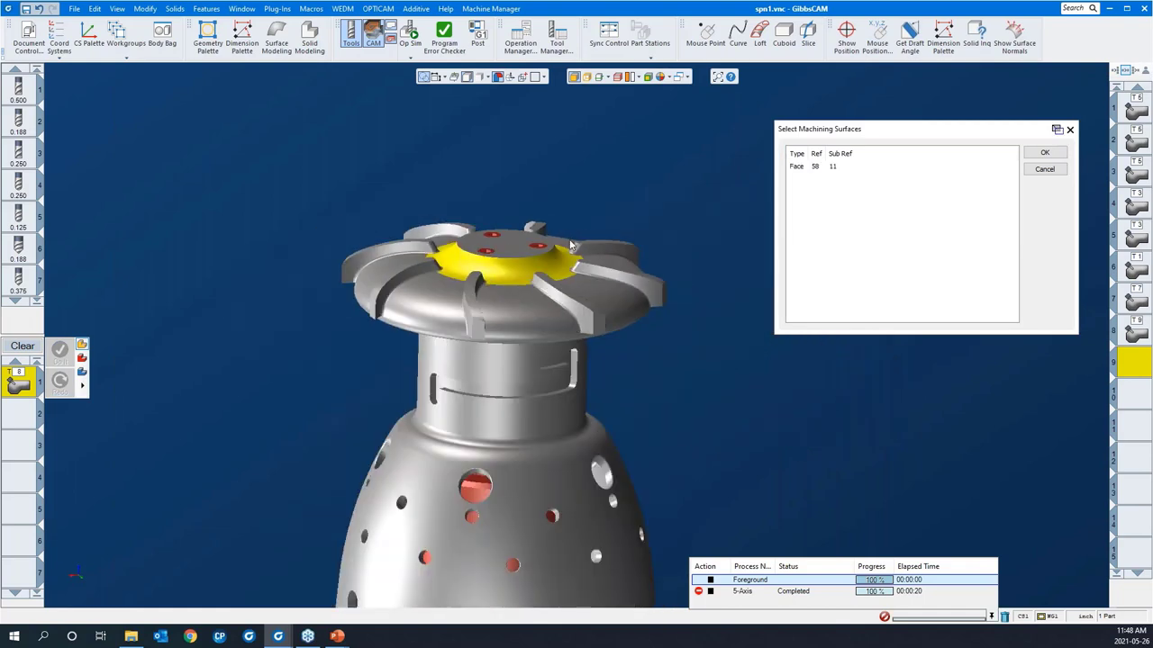
pyautogui.click(1042, 153)
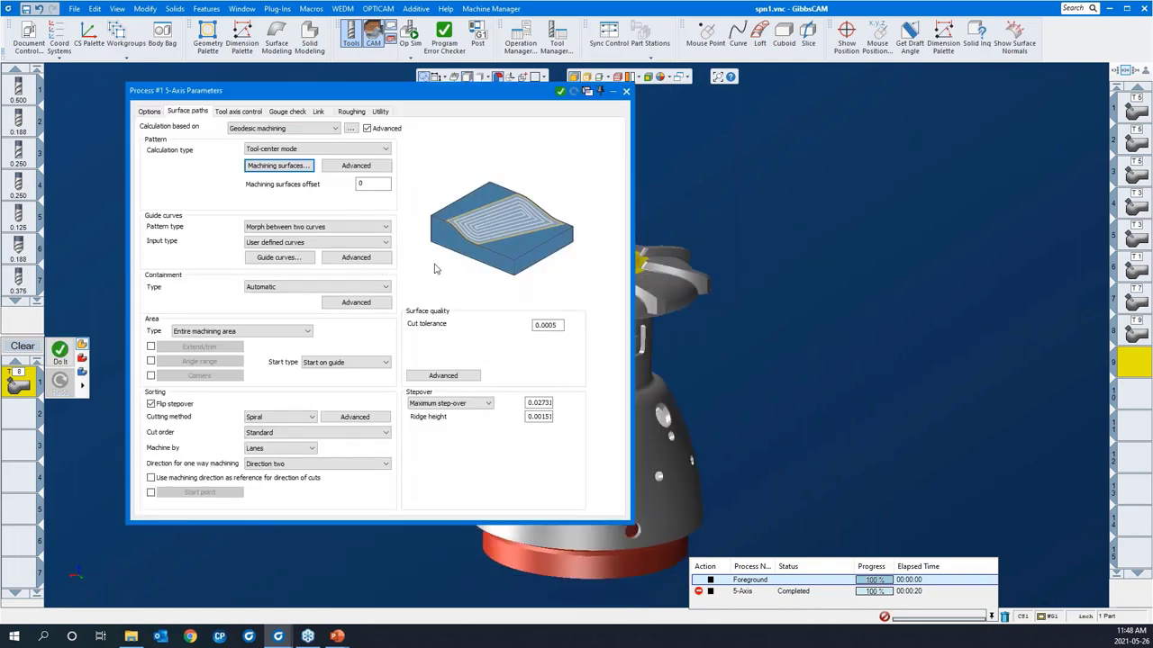
# Open the guide curve selection and display the solid's edges with the hub in close view.
pyautogui.click(285, 258)
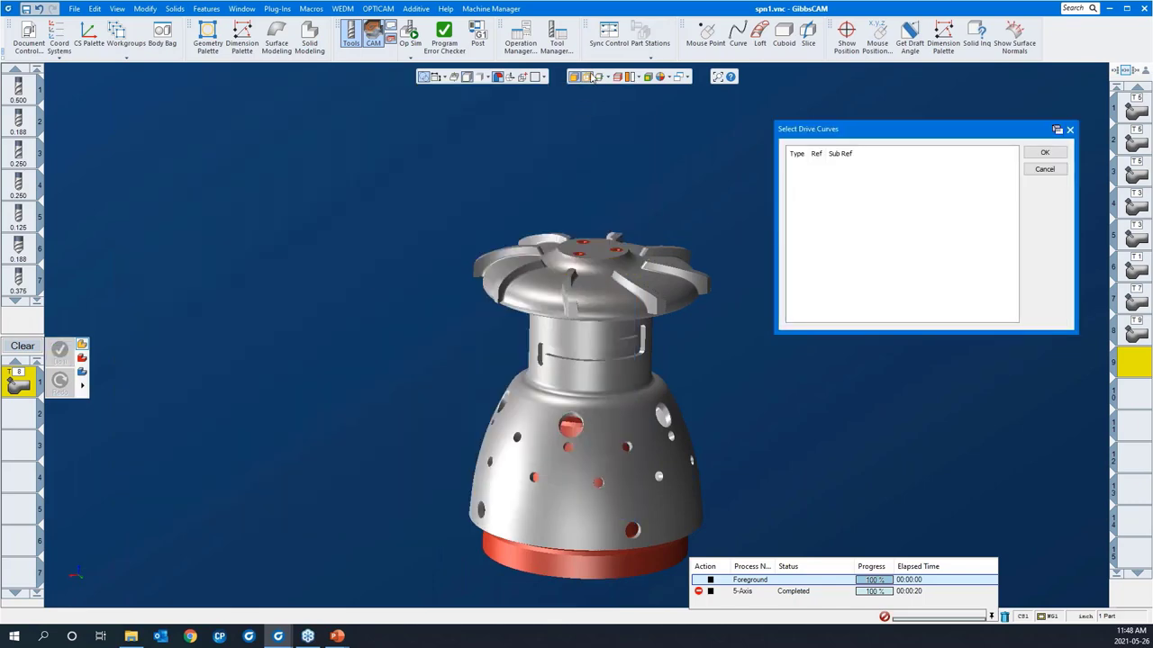
pyautogui.click(588, 77)
pyautogui.moveTo(481, 162); pyautogui.dragTo(641, 332)
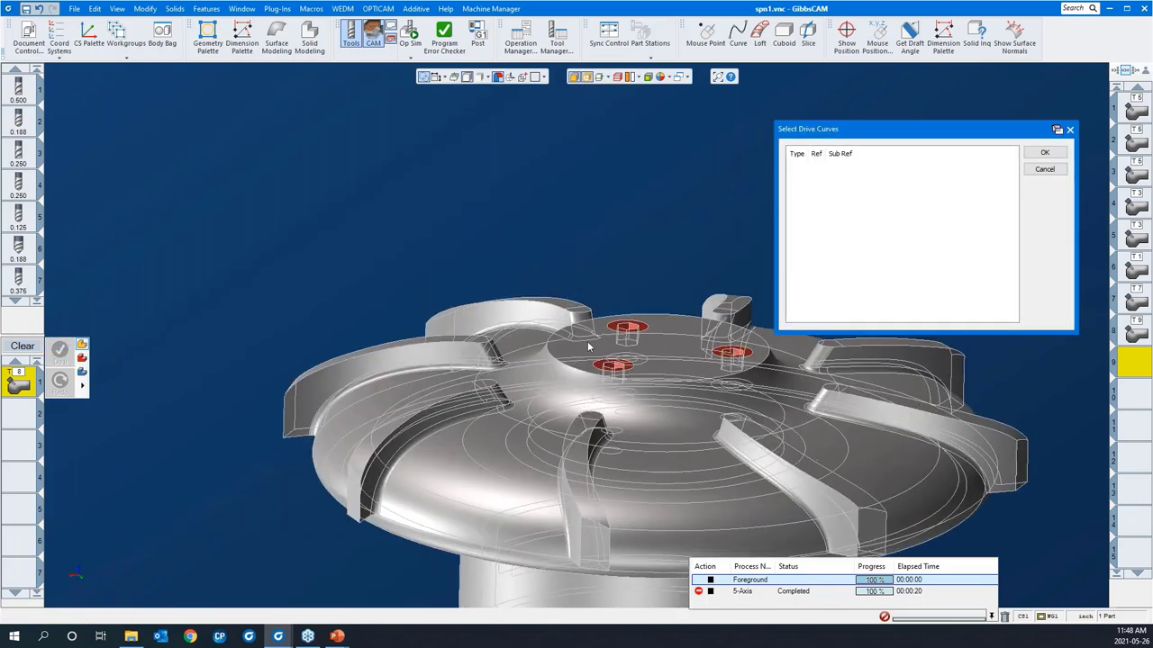
pyautogui.moveTo(588, 347); pyautogui.dragTo(418, 558, button='middle')
# Try to select the hub's top circle and outer boundary as drive curves, and clear the selection.
pyautogui.click(543, 407)
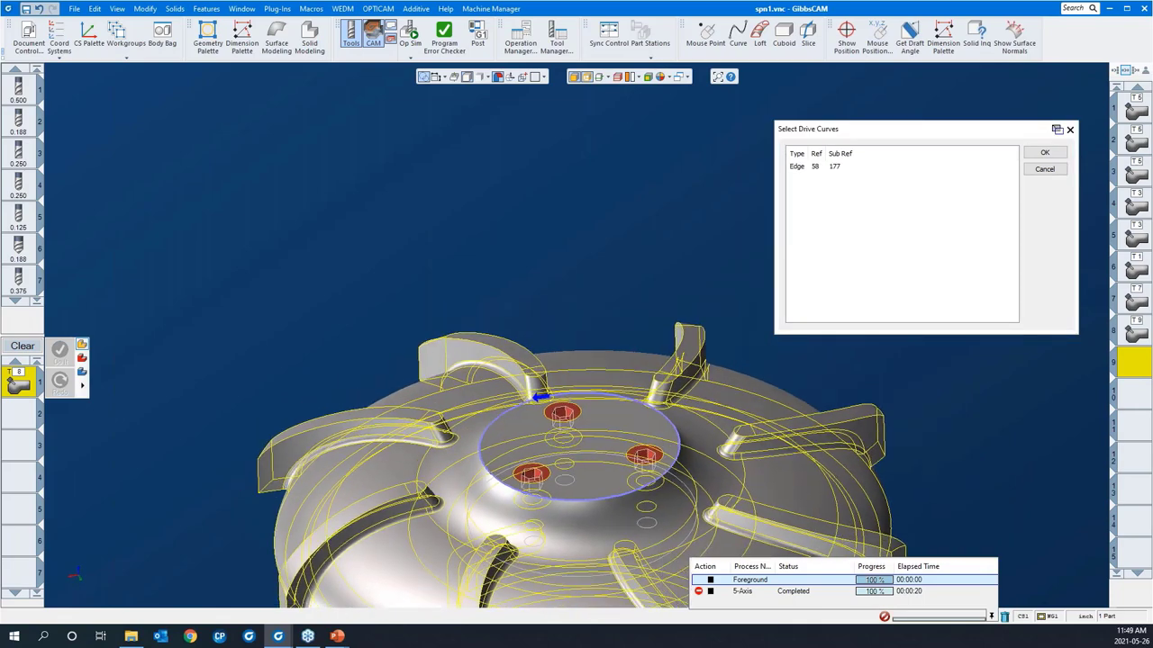
pyautogui.click(427, 519)
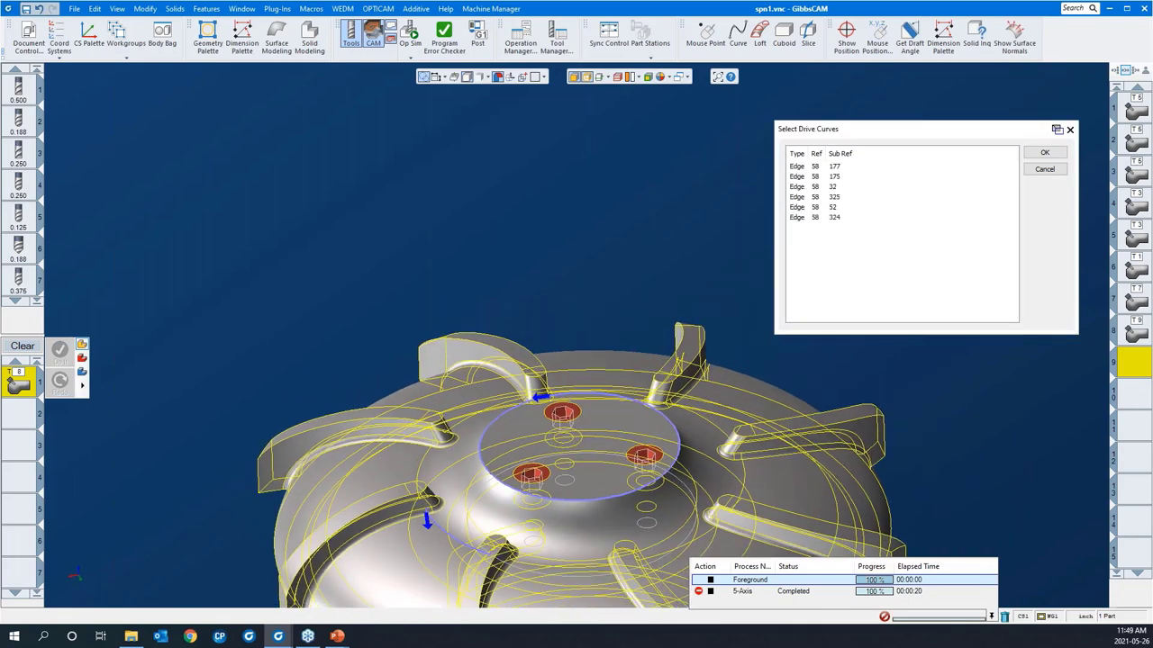
pyautogui.moveTo(530, 451); pyautogui.dragTo(453, 522, button='middle')
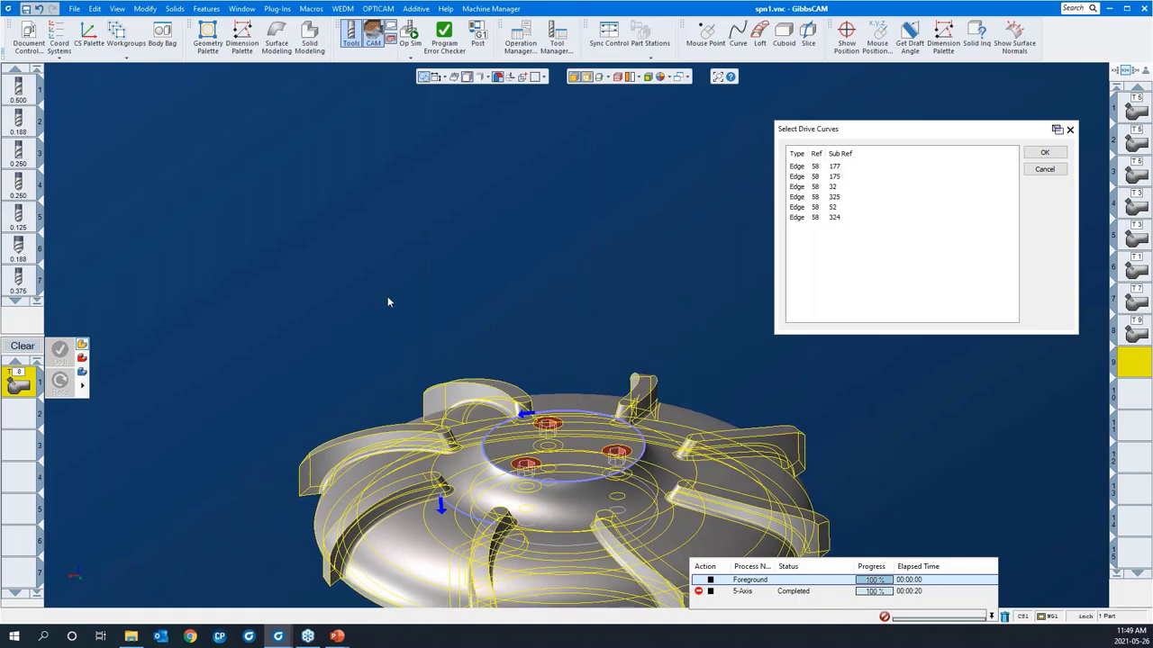
pyautogui.click(387, 302)
# Switch edge selection to 2D Chain and assign the hub face's outer boundary and top circle as the guide curves.
pyautogui.rightClick(444, 507)
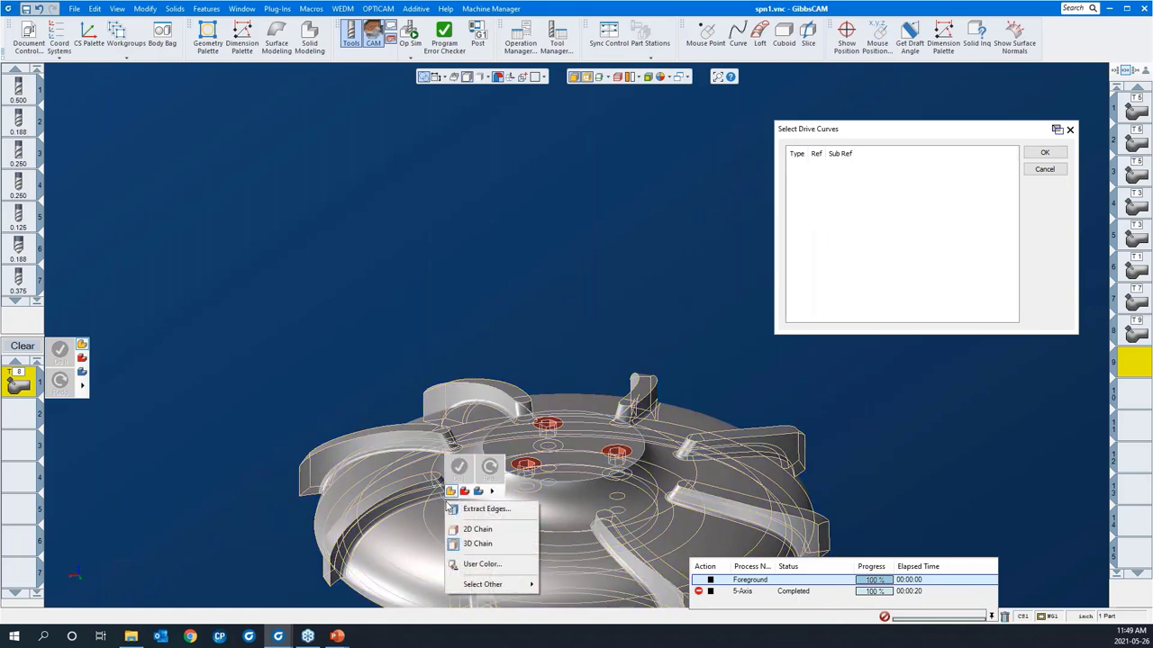
pyautogui.click(475, 530)
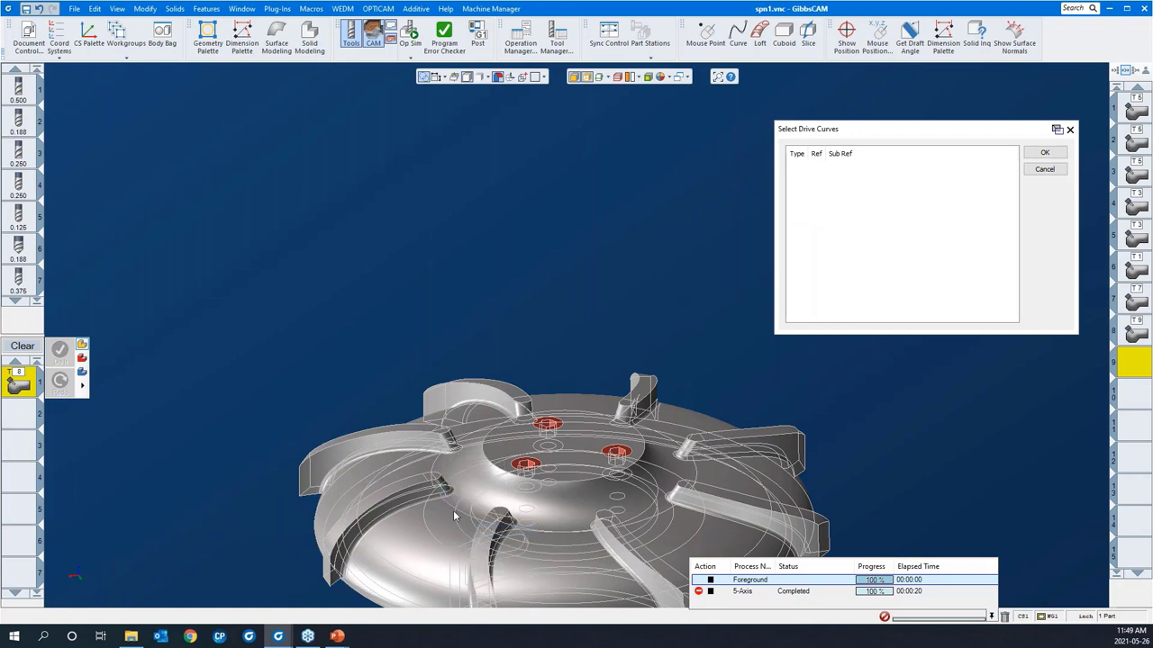
pyautogui.click(450, 507)
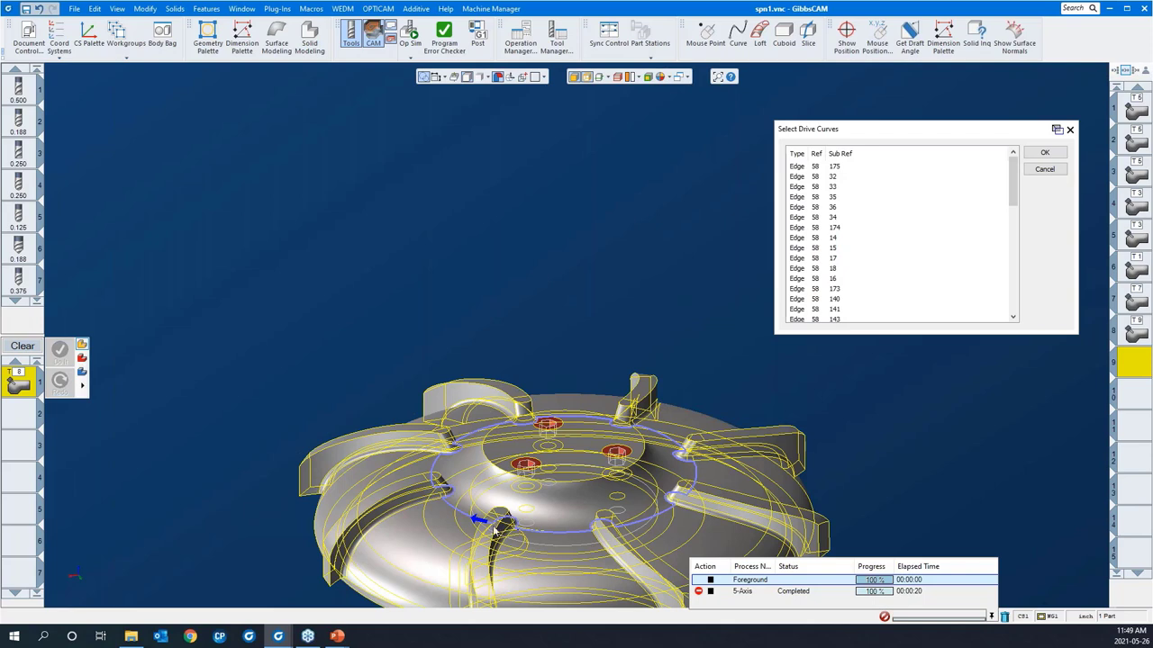
pyautogui.click(525, 417)
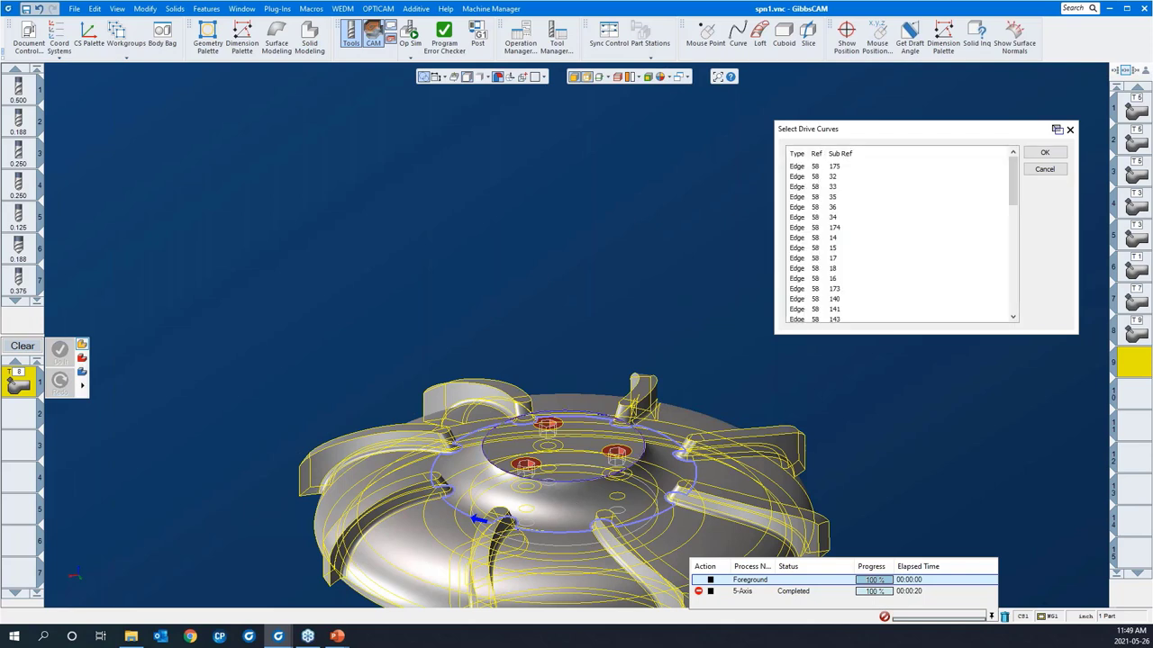
pyautogui.click(1044, 153)
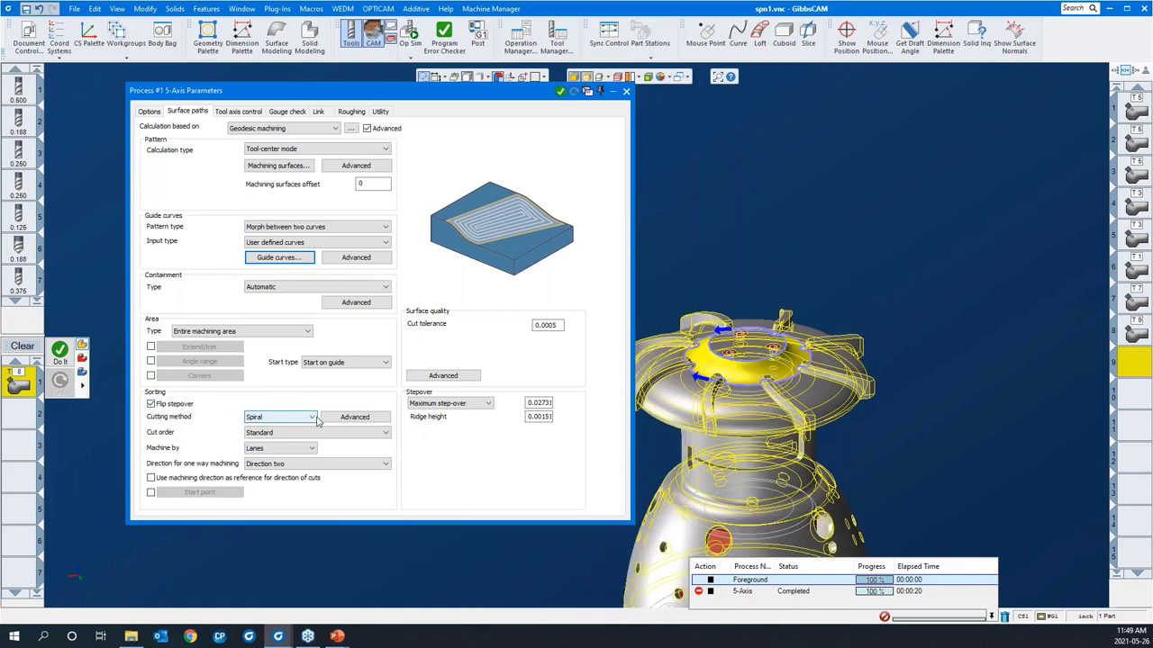
# Review the spiral cutting method's advanced options and enter a finer maximum step-over.
pyautogui.click(350, 420)
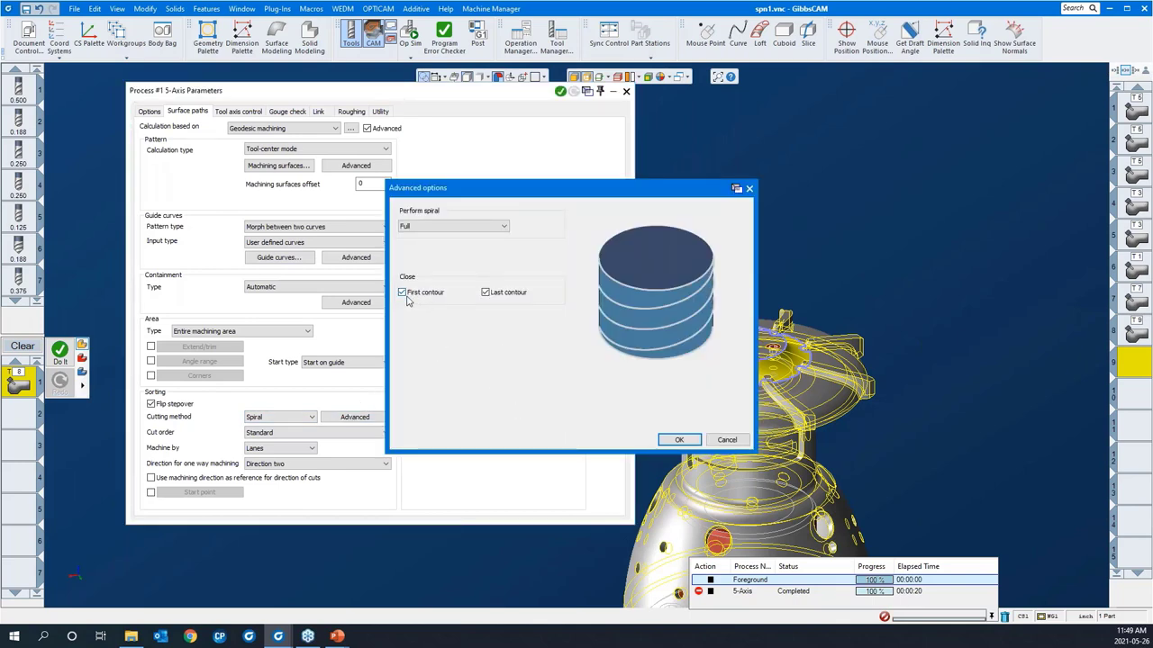
pyautogui.click(677, 441)
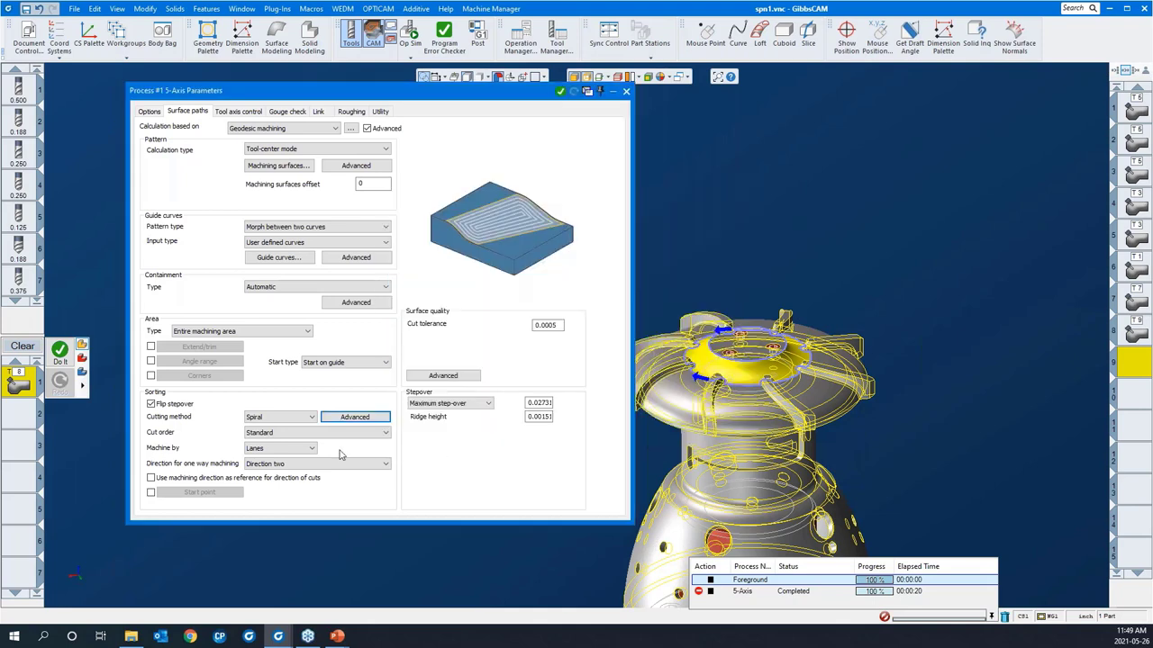
pyautogui.click(541, 405)
pyautogui.moveTo(558, 407); pyautogui.dragTo(567, 408)
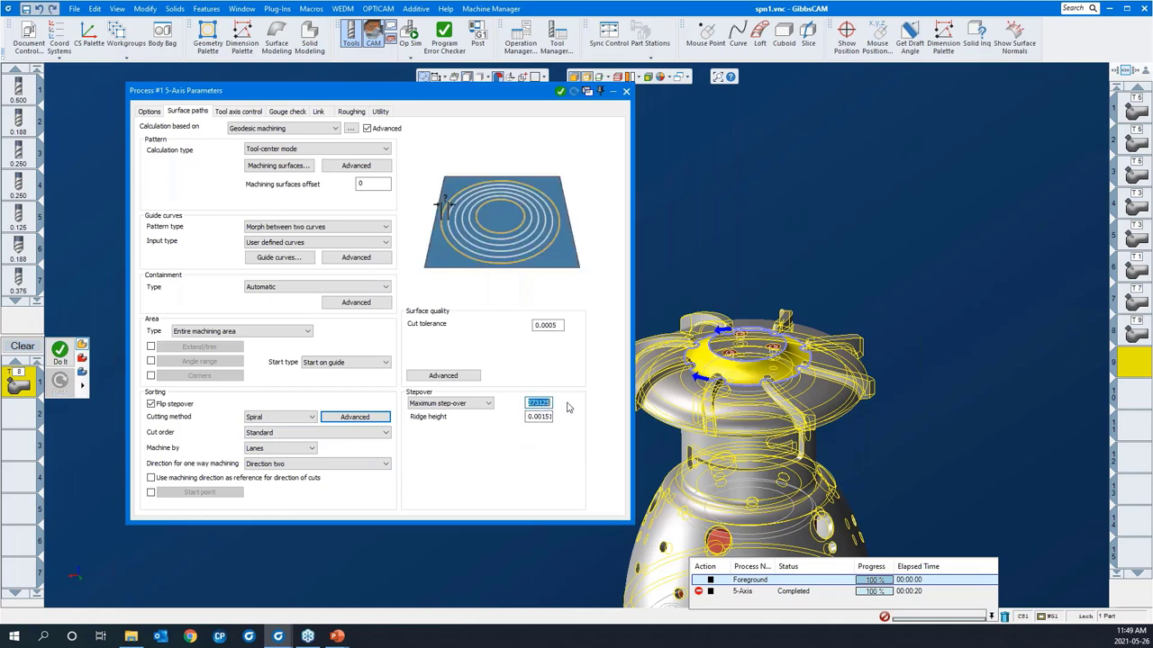
pyautogui.write('3')
# Review the tool axis and gouge check settings, roll up the parameters dialog and generate the geodesic hub operation.
pyautogui.click(232, 112)
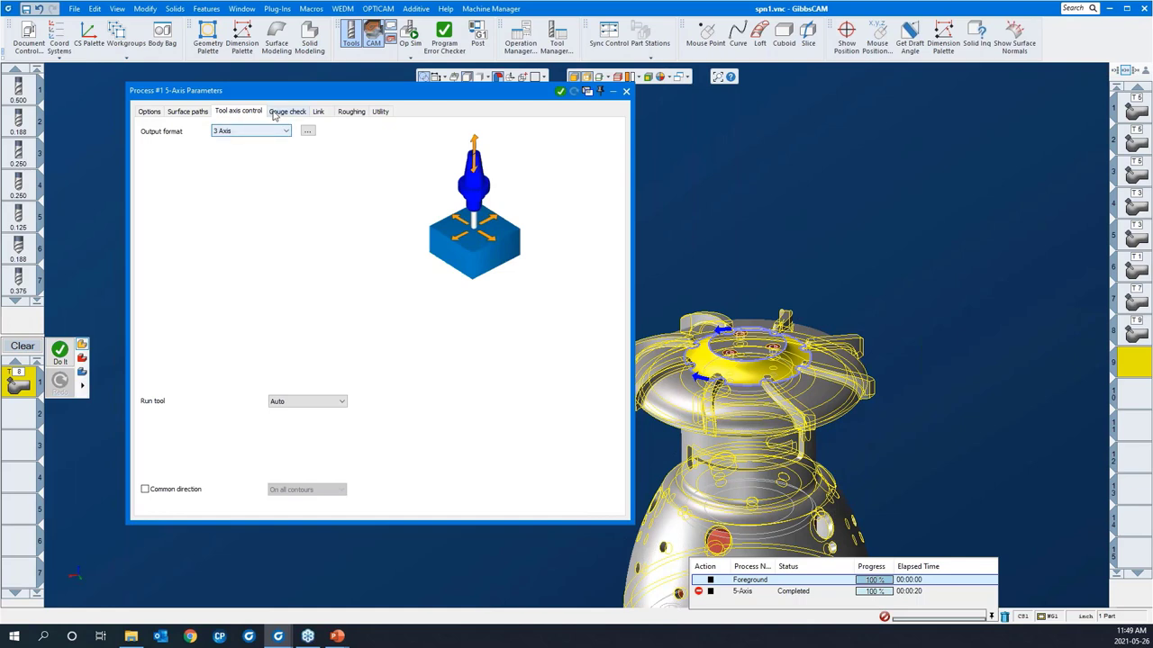
pyautogui.click(275, 114)
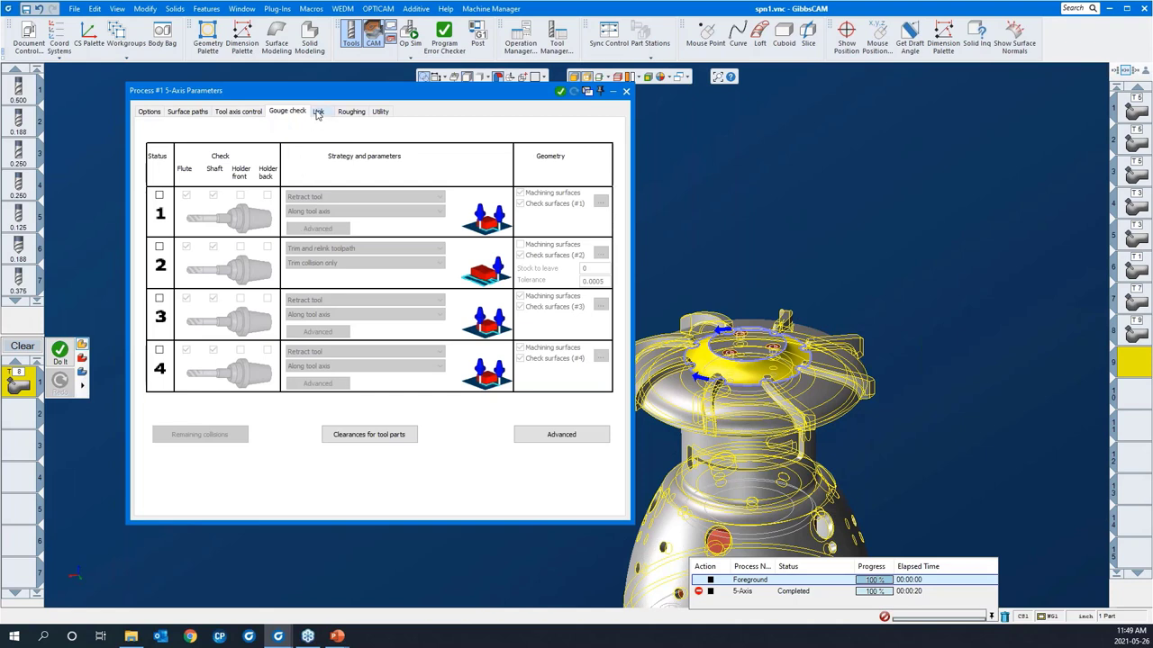
pyautogui.rightClick(353, 211)
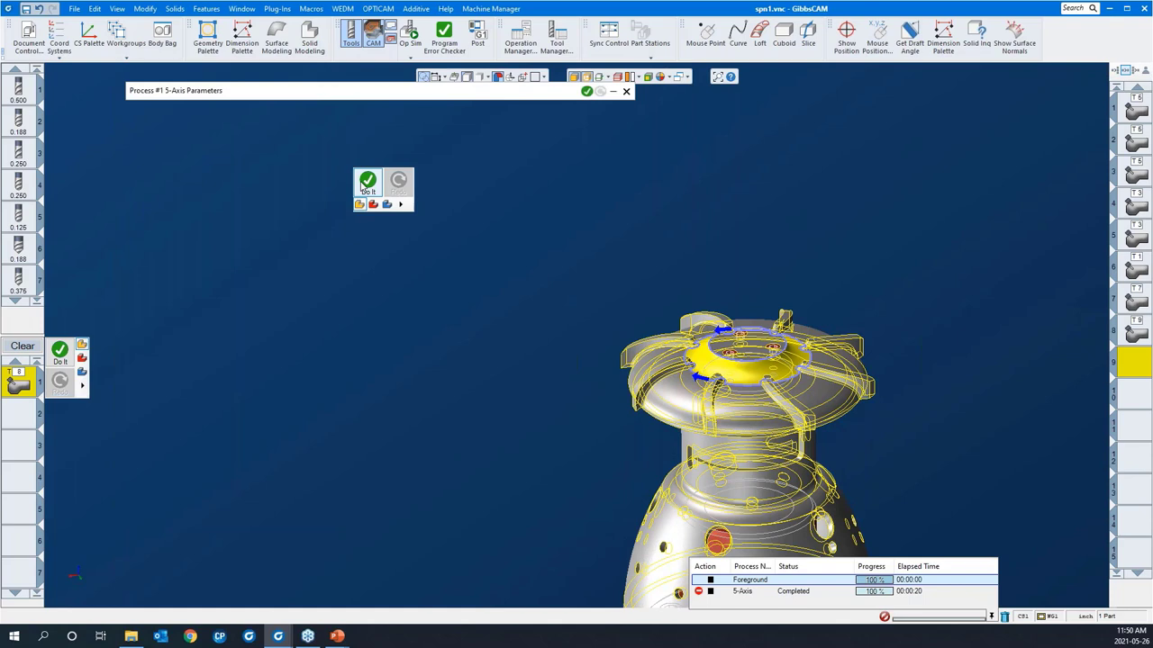
pyautogui.click(365, 183)
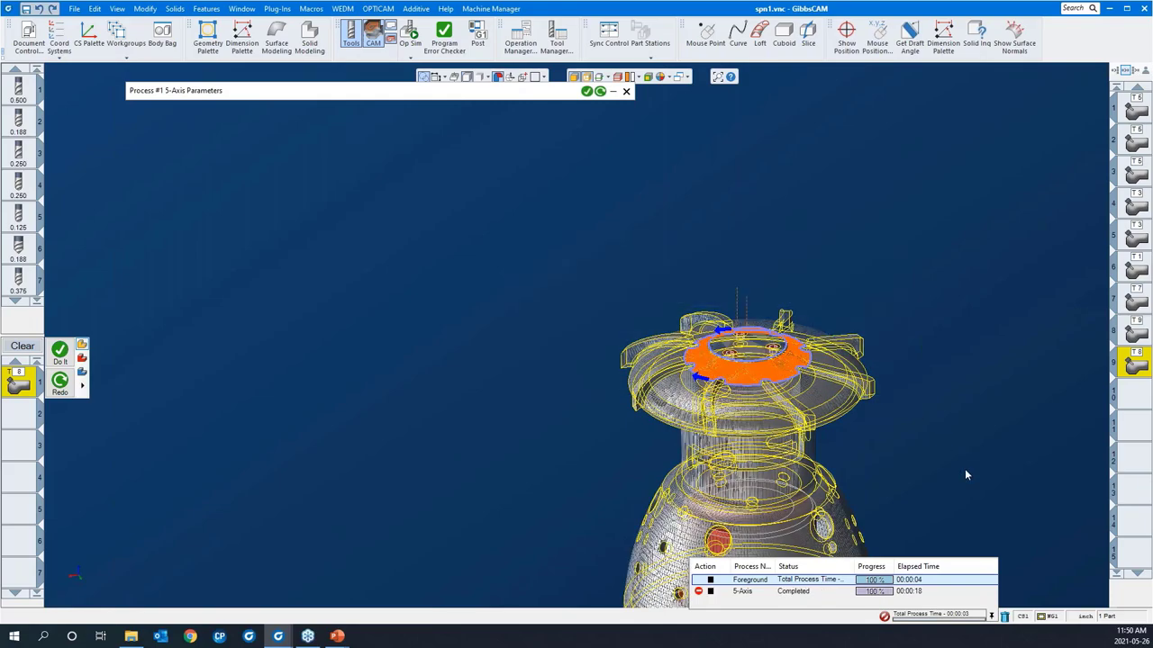
# Inspect the geodesic toolpath on the hub face up close and start the Op Sim rendering.
pyautogui.scroll(3, 964, 468)
pyautogui.moveTo(730, 403); pyautogui.dragTo(577, 298, button='middle')
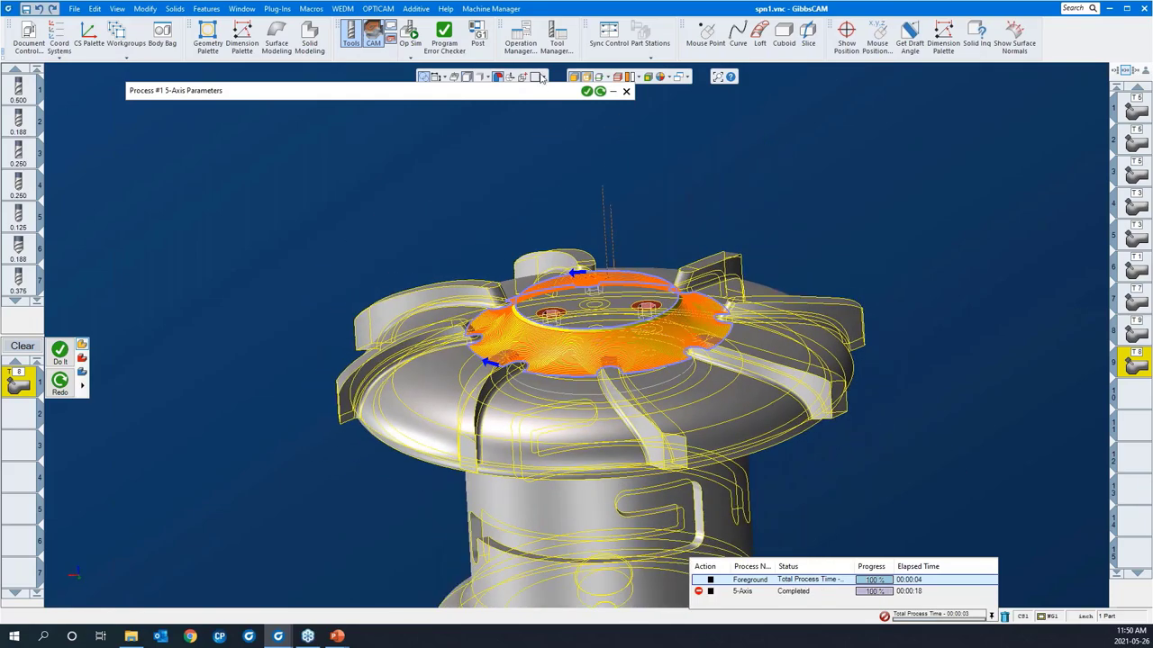
pyautogui.click(414, 36)
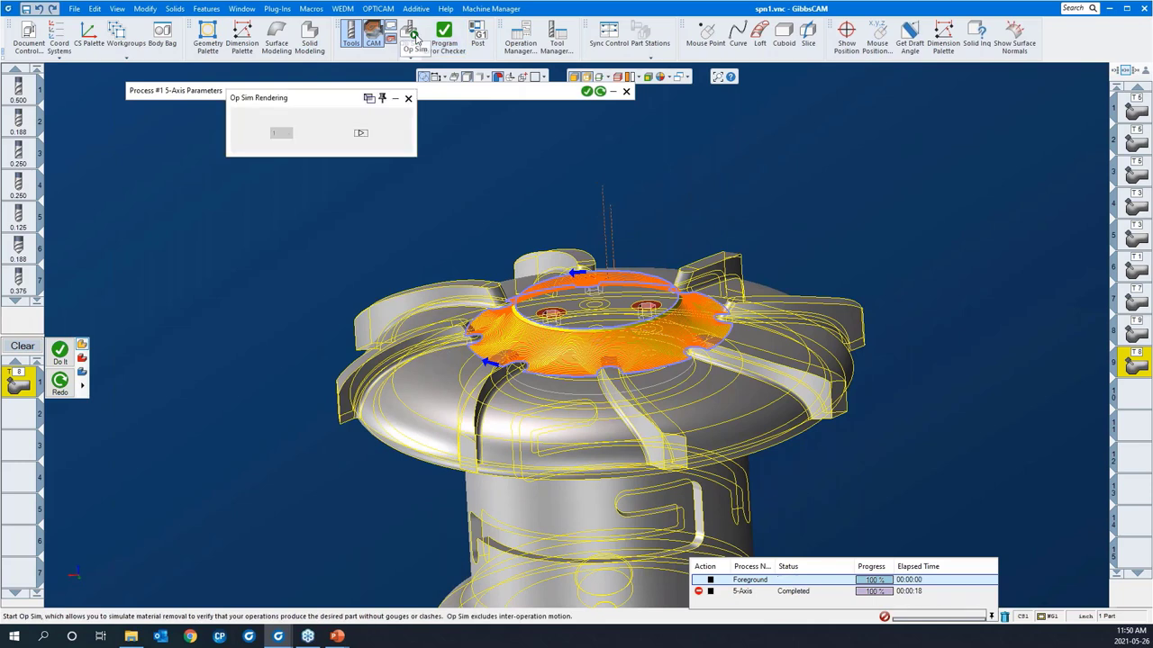
pyautogui.click(359, 132)
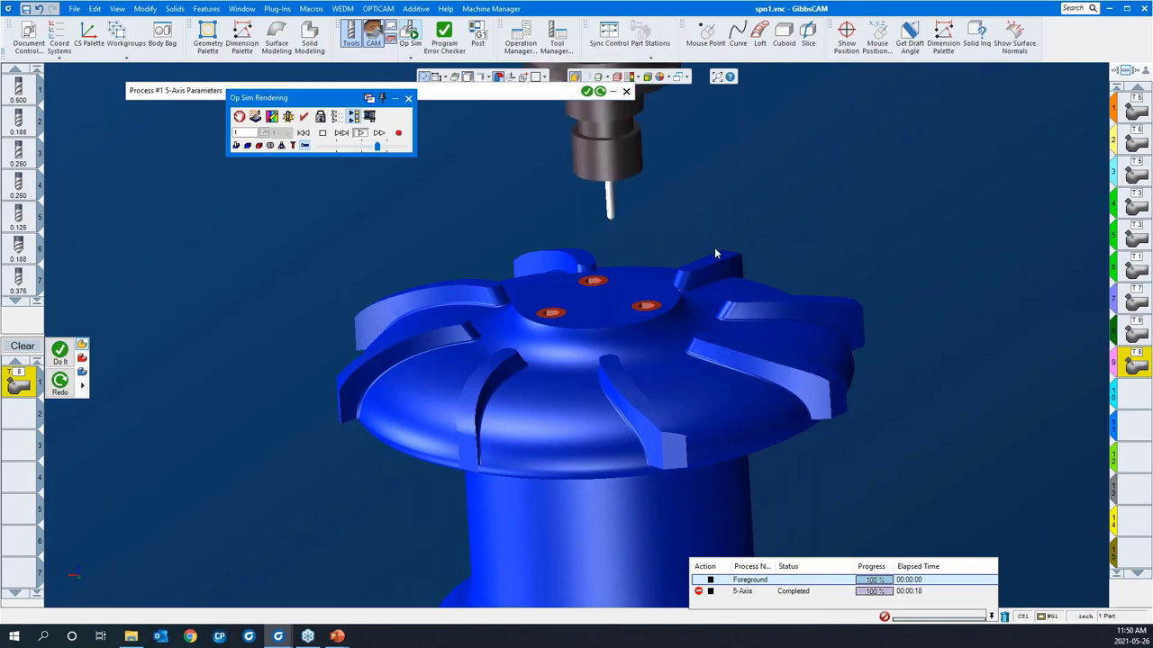
# Raise the Op Sim playback speed and run the hub finishing toolpath of operation 9 through.
pyautogui.scroll(-5, 714, 247)
pyautogui.scroll(5, 739, 243)
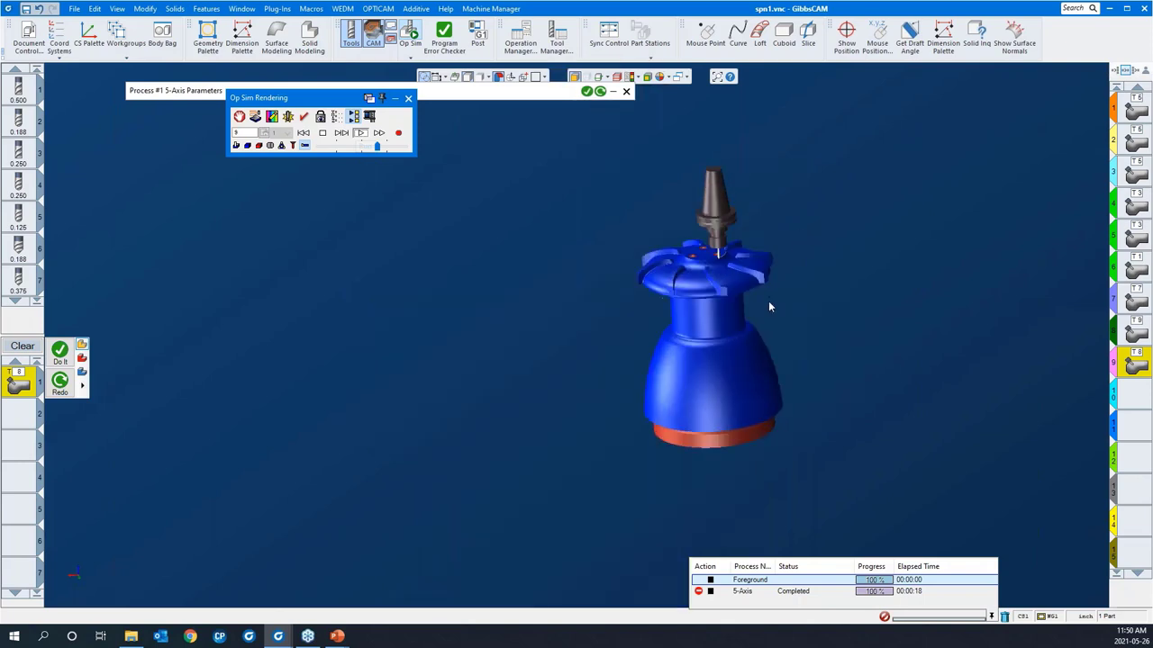
pyautogui.moveTo(377, 146); pyautogui.dragTo(401, 145)
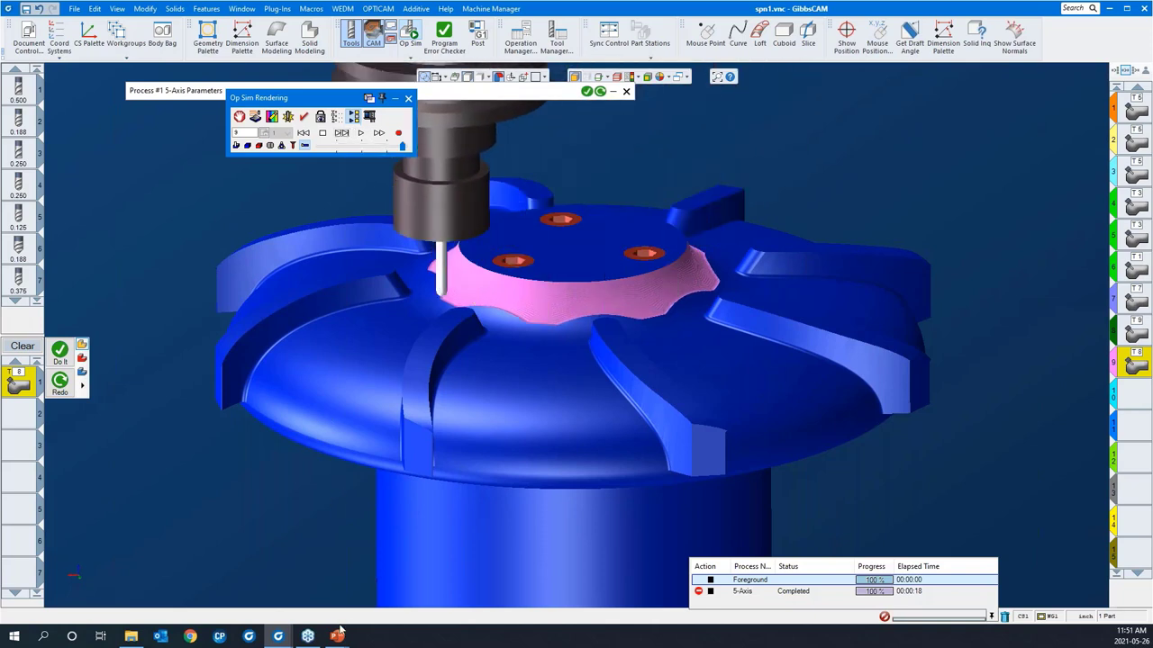
pyautogui.moveTo(337, 635)
pyautogui.click(360, 133)
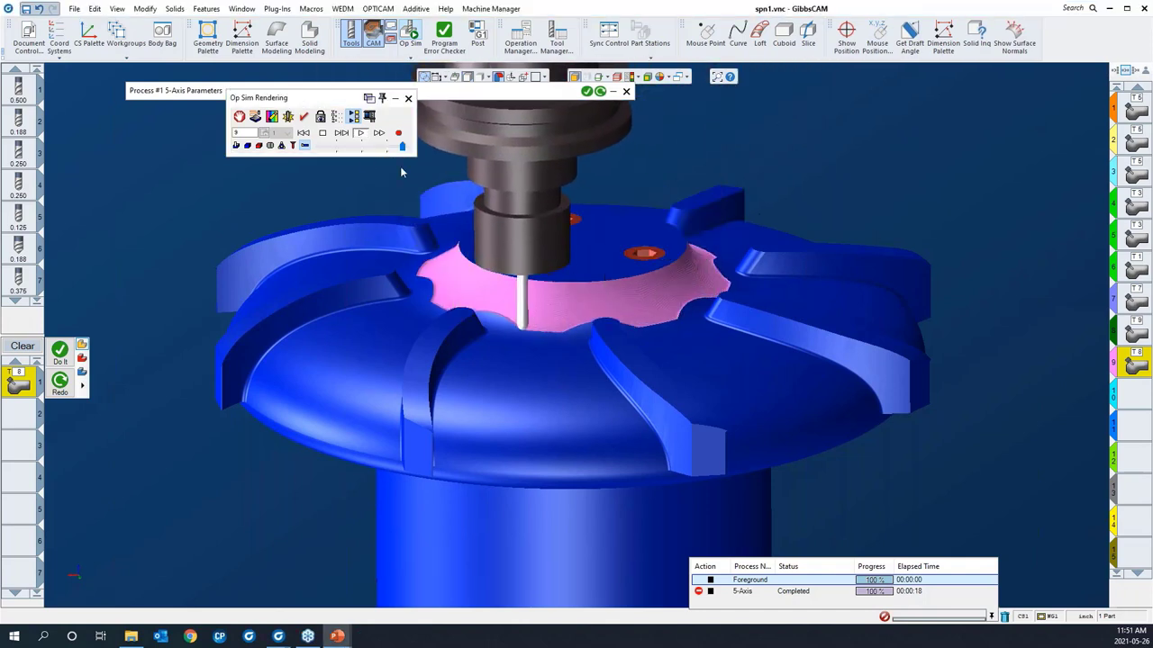
pyautogui.click(339, 133)
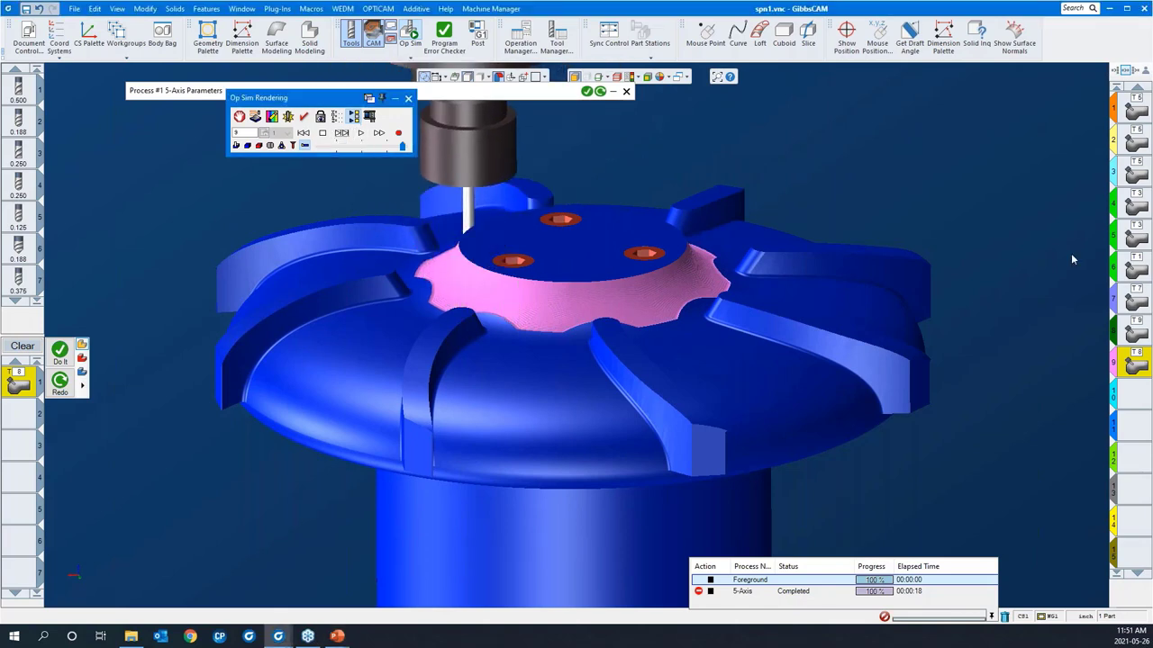